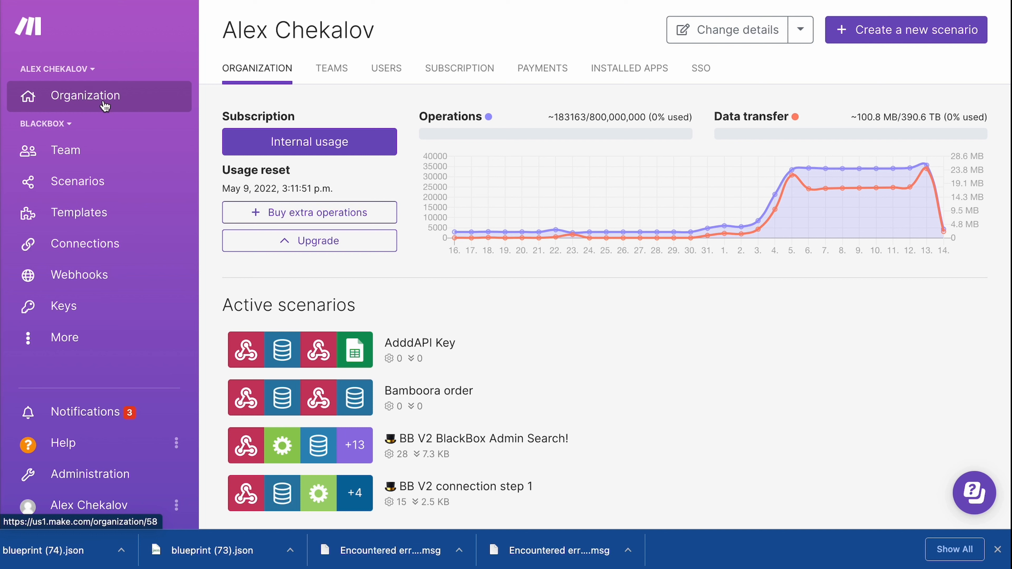
# View the list of available organizations and the list of teams in the current organization
pyautogui.click(91, 68)
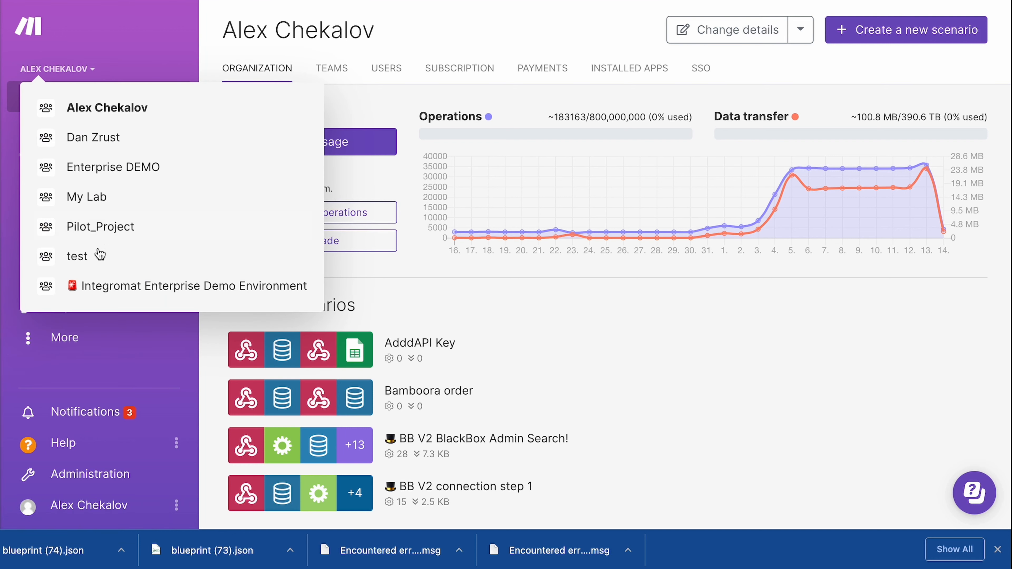
pyautogui.click(135, 23)
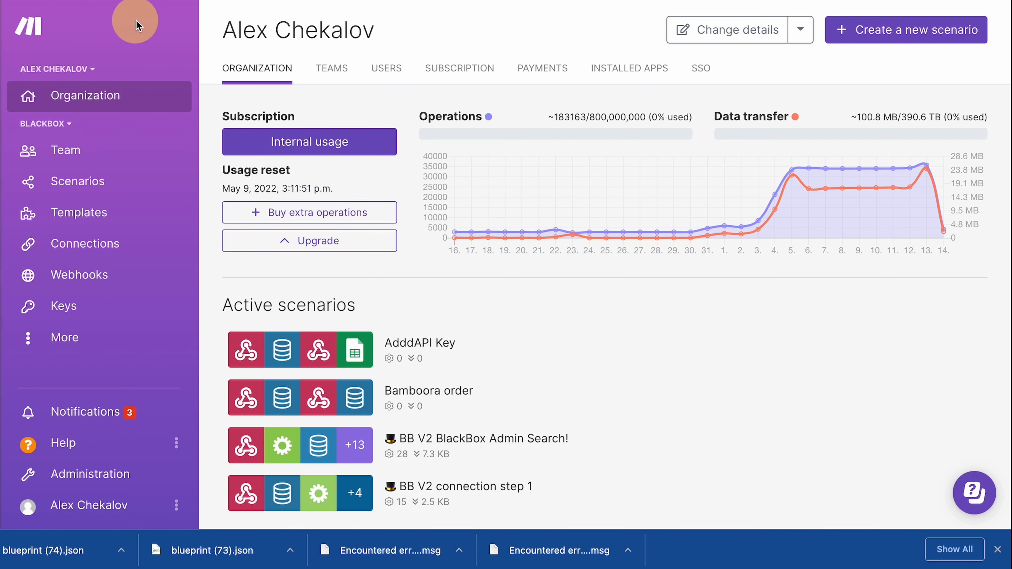
pyautogui.click(94, 70)
pyautogui.click(109, 33)
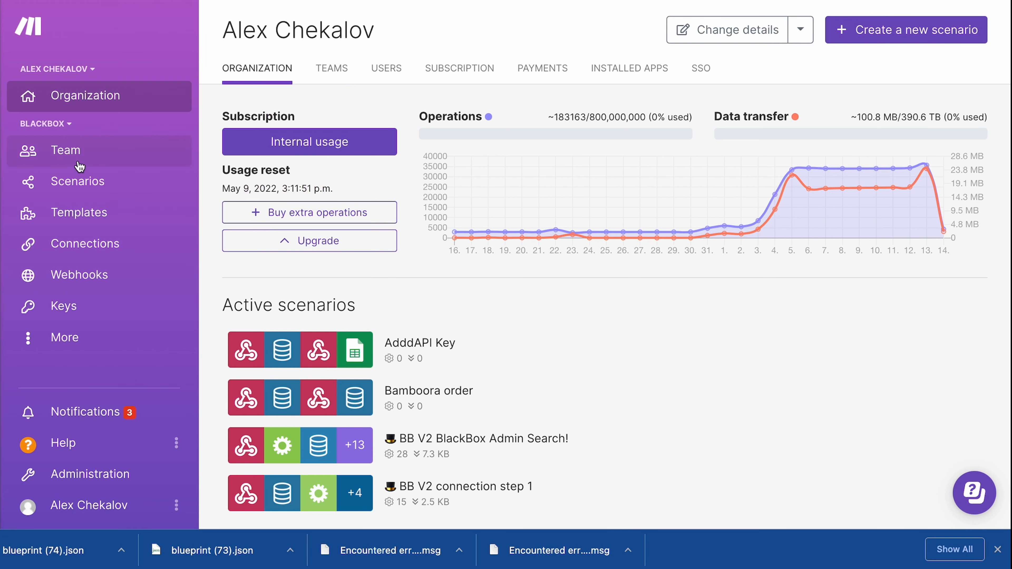
pyautogui.click(68, 124)
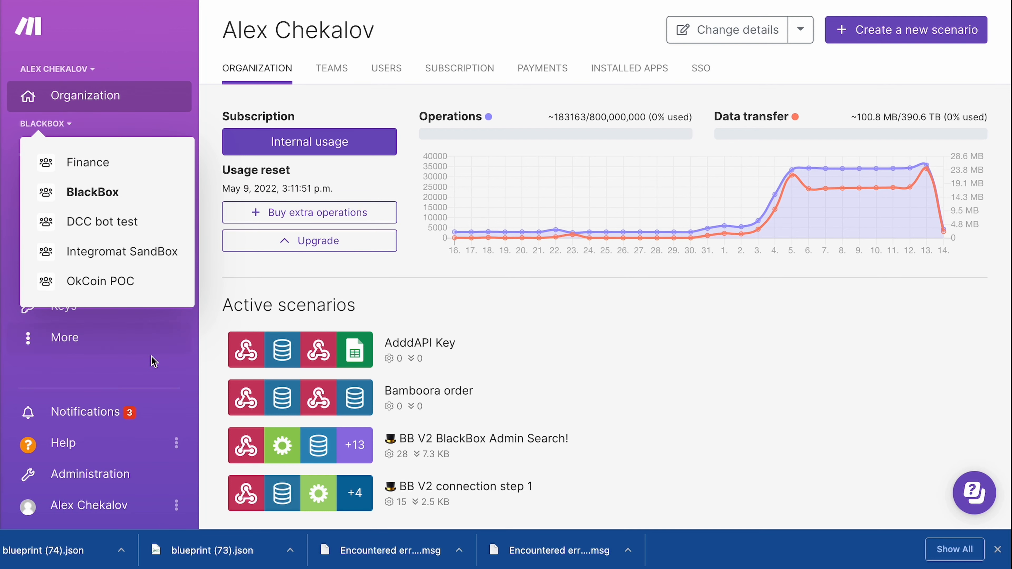
pyautogui.click(171, 377)
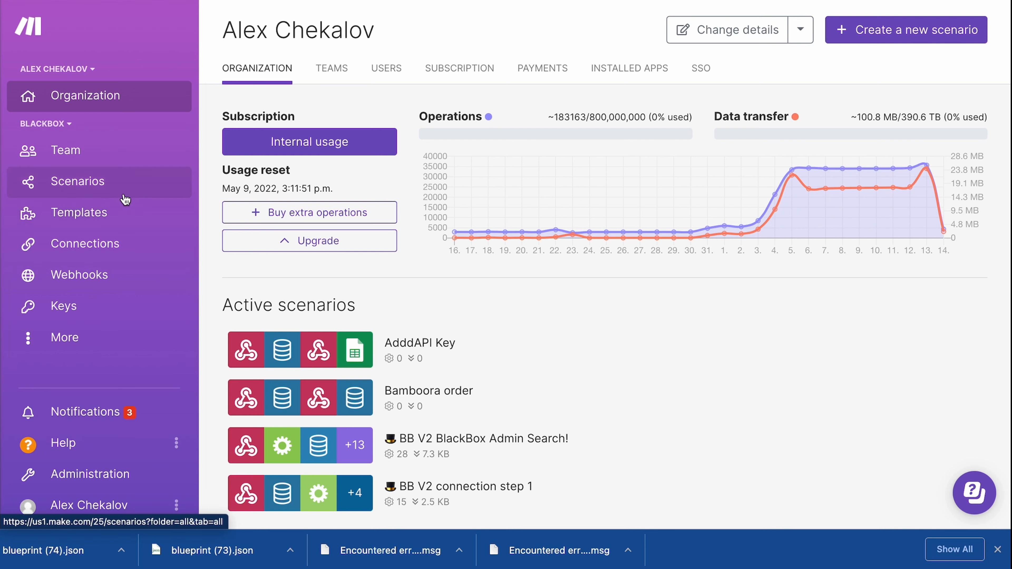
# View the public templates page and look through the team's connections list
pyautogui.click(90, 208)
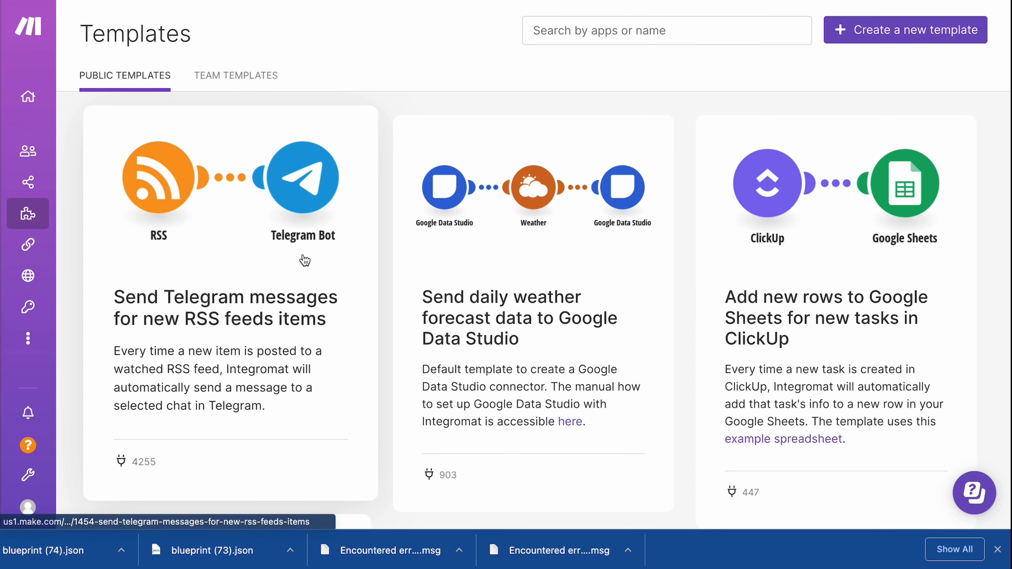
pyautogui.click(67, 252)
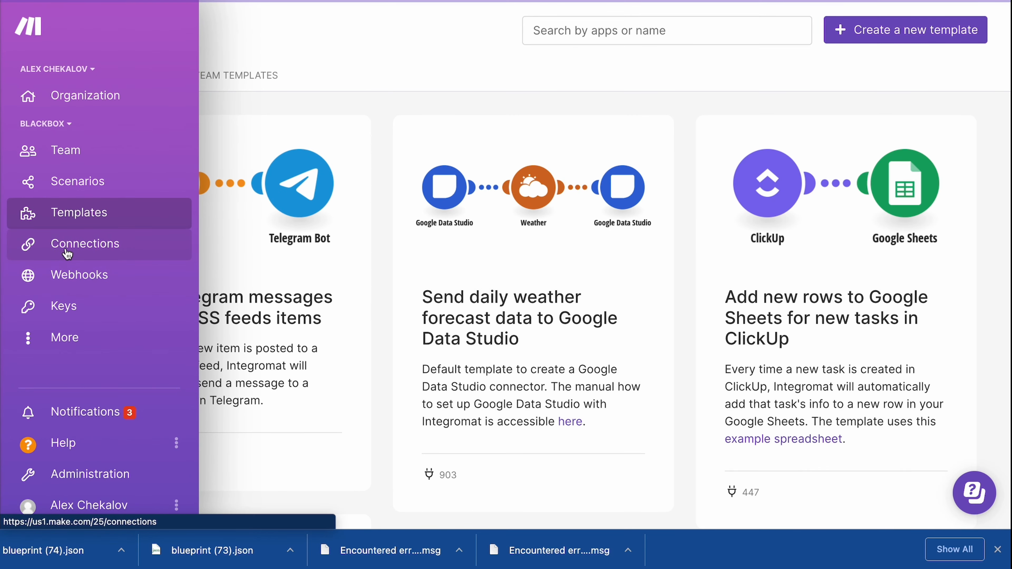
pyautogui.click(73, 249)
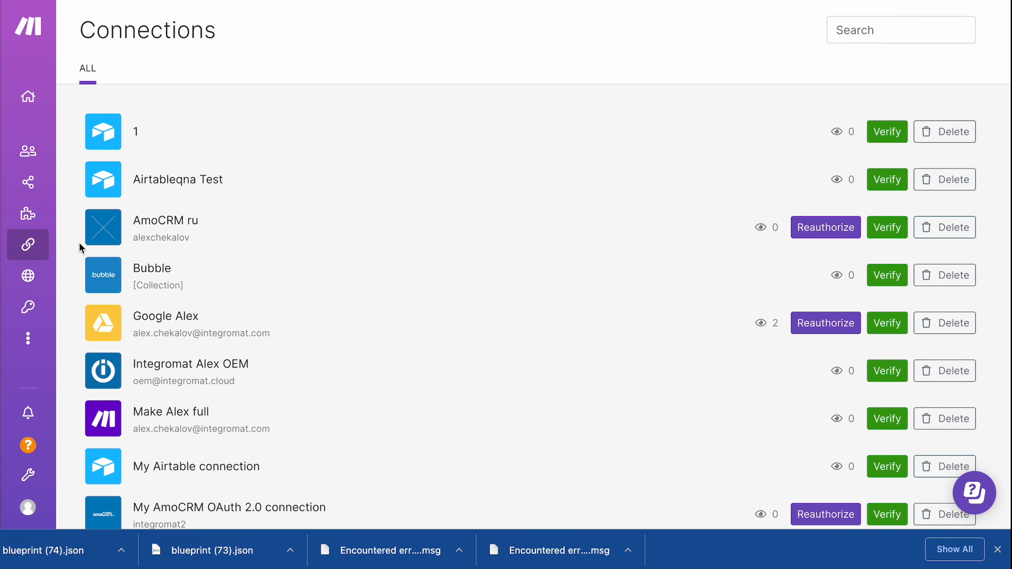
pyautogui.scroll(-10, 79, 251)
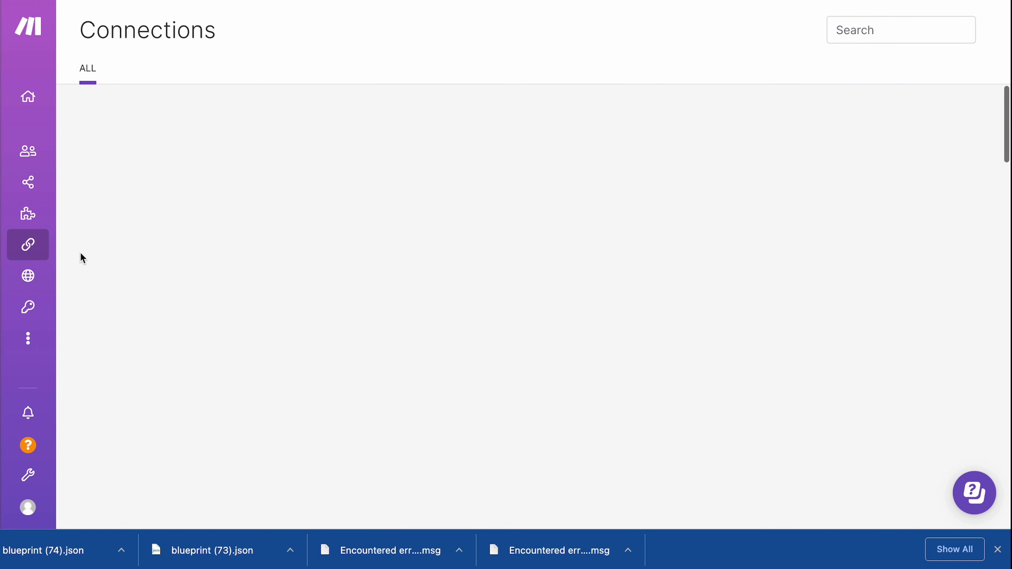
# View the team's webhooks list and its stored keys
pyautogui.click(88, 272)
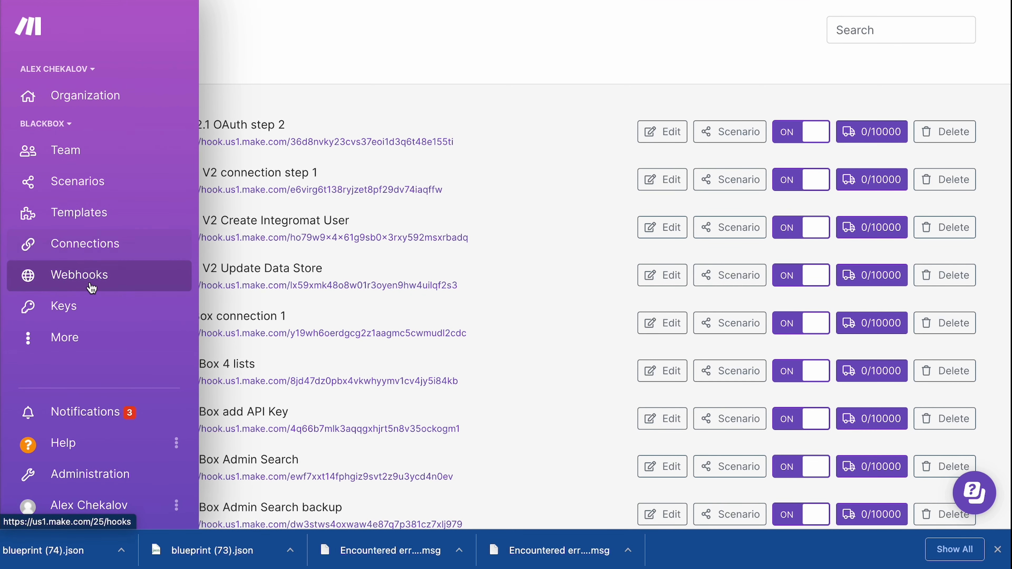
pyautogui.click(60, 314)
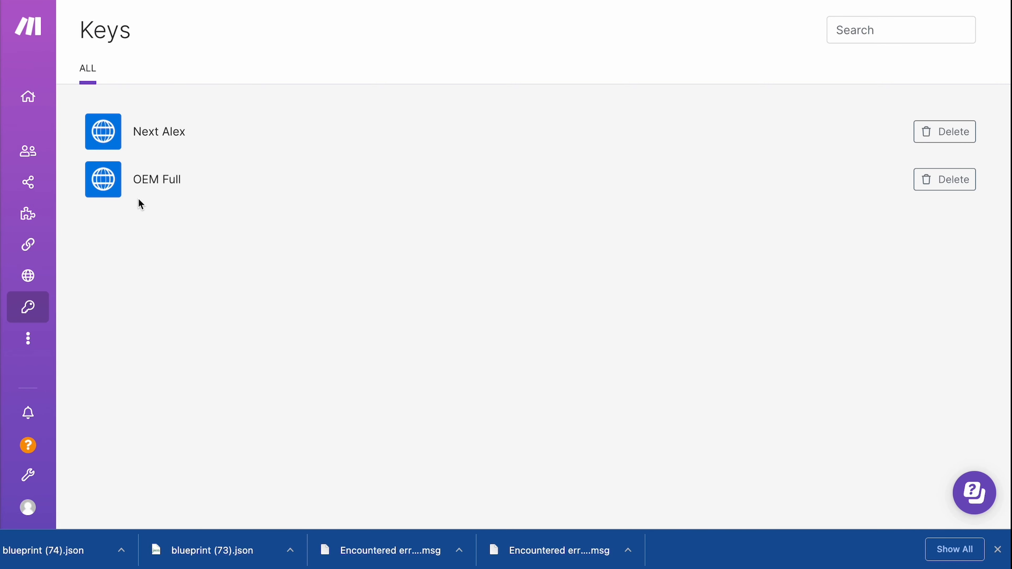
# View the team's devices page and its data stores list
pyautogui.moveTo(45, 333)
pyautogui.click(51, 339)
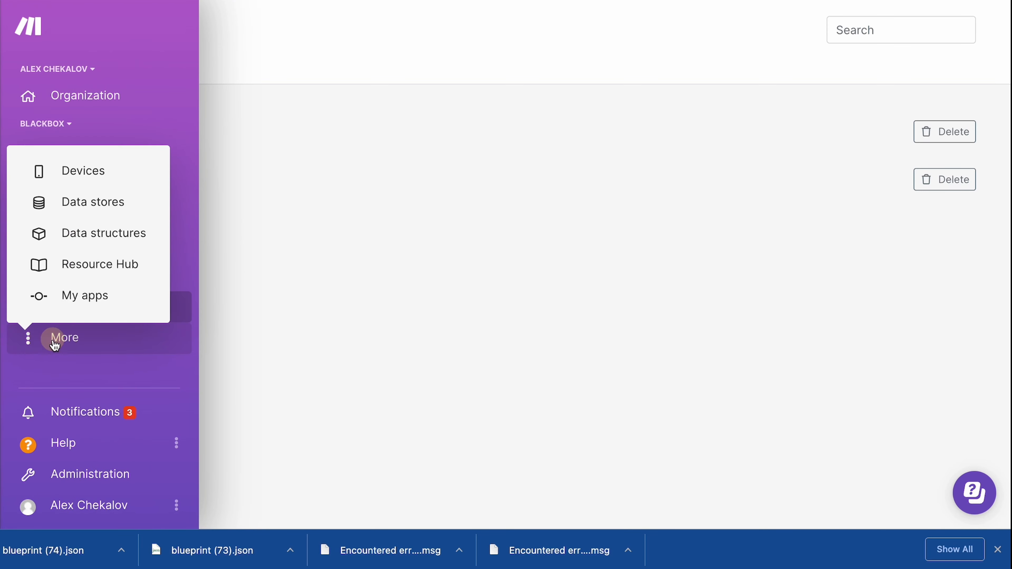
pyautogui.click(67, 172)
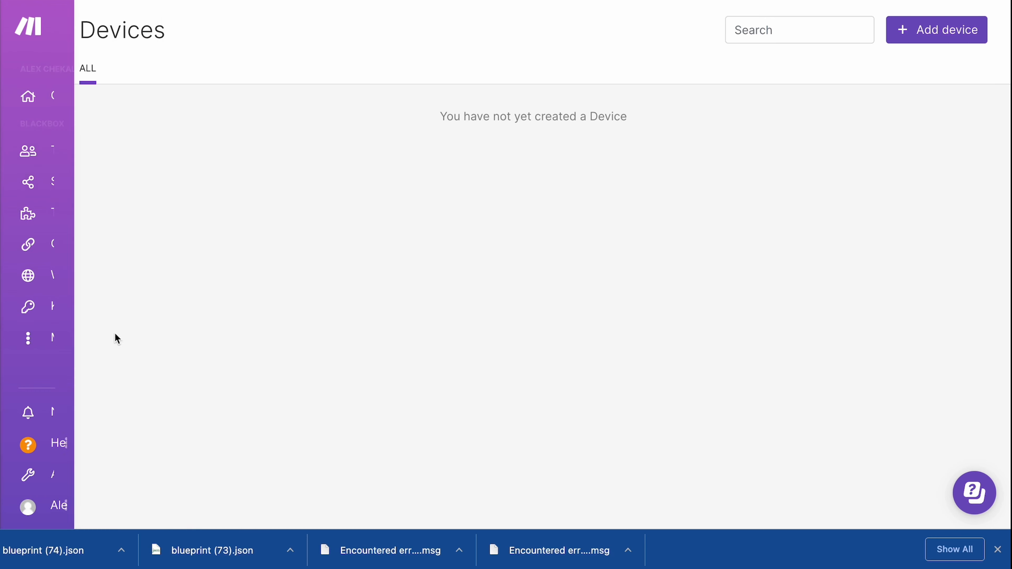
pyautogui.moveTo(77, 81)
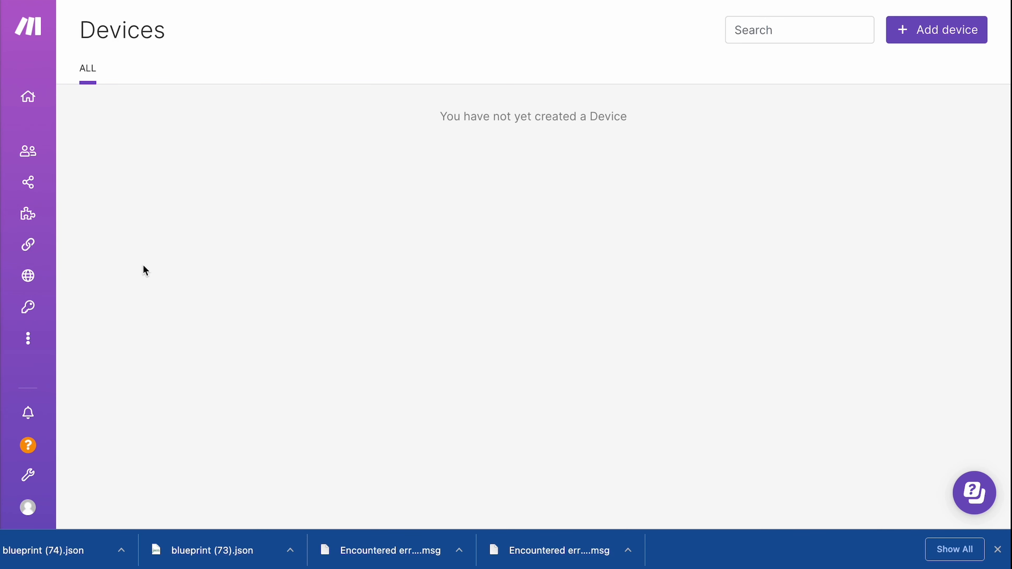
pyautogui.click(42, 337)
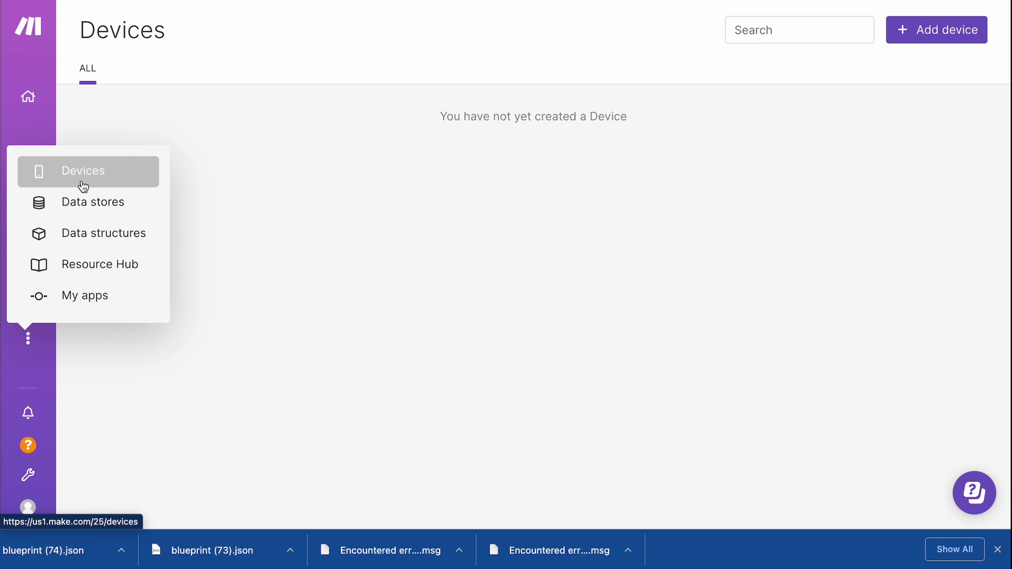
pyautogui.click(93, 210)
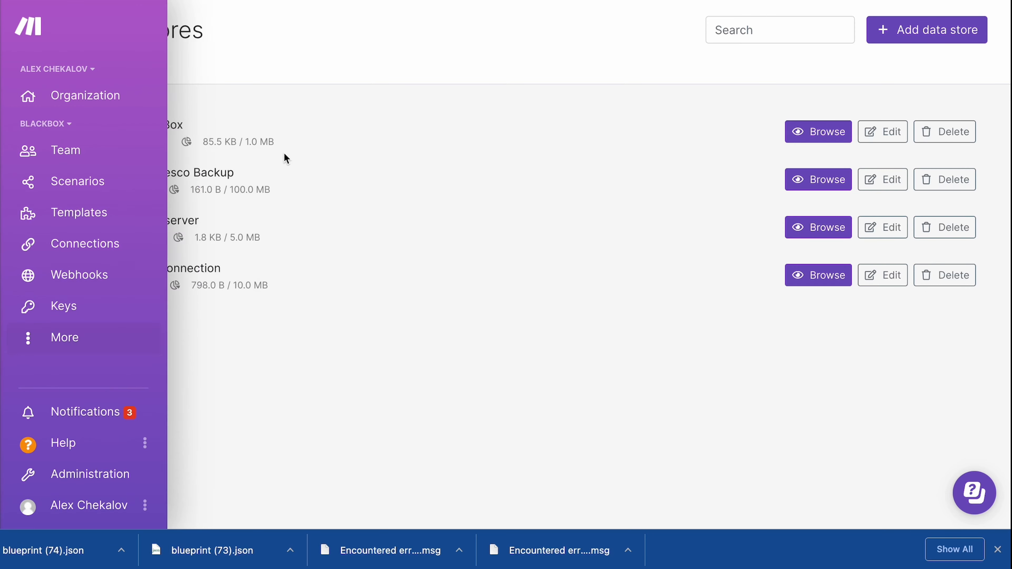
# Open the team's data structures list and highlight the page title
pyautogui.click(31, 337)
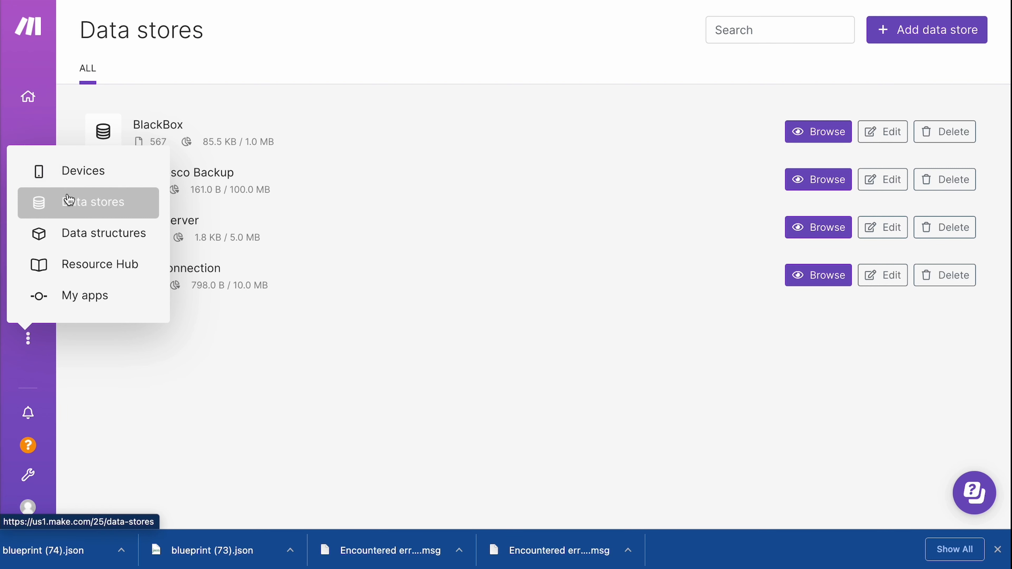
pyautogui.click(73, 235)
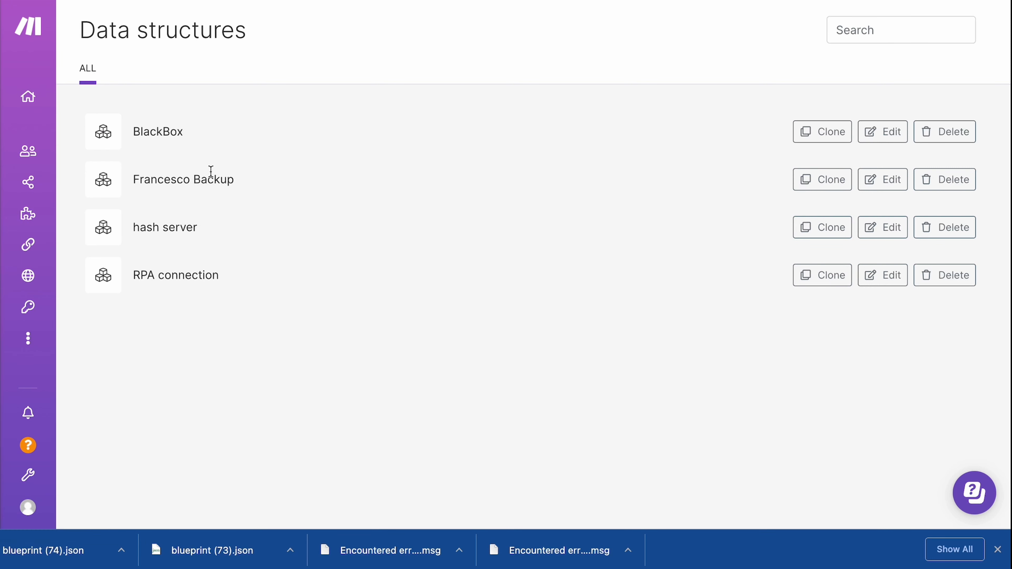
pyautogui.moveTo(36, 333)
pyautogui.moveTo(92, 30); pyautogui.dragTo(292, 47)
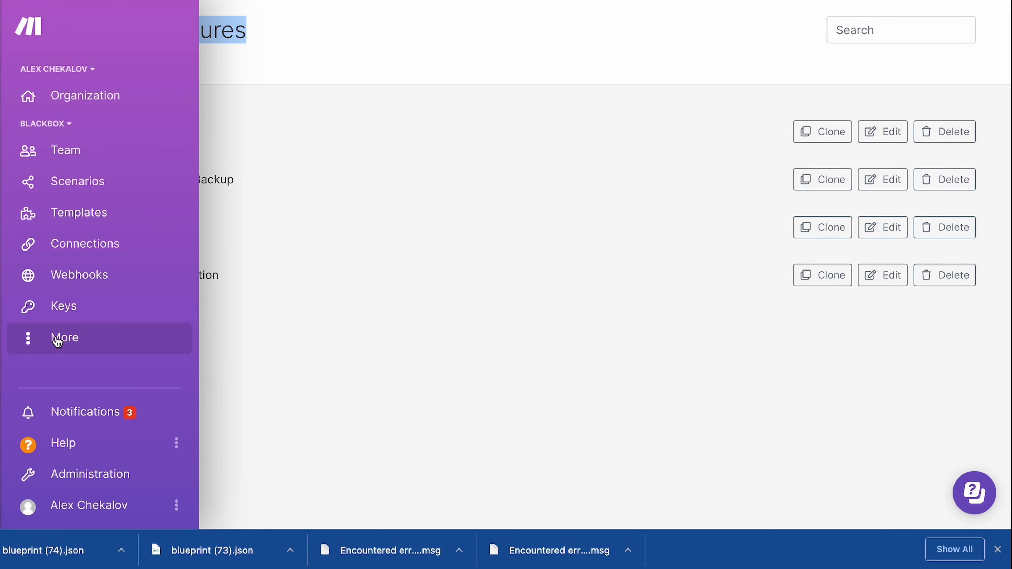
# Open the Resource Hub and look through its basics lessons, popular templates, FAQ and support options
pyautogui.click(57, 338)
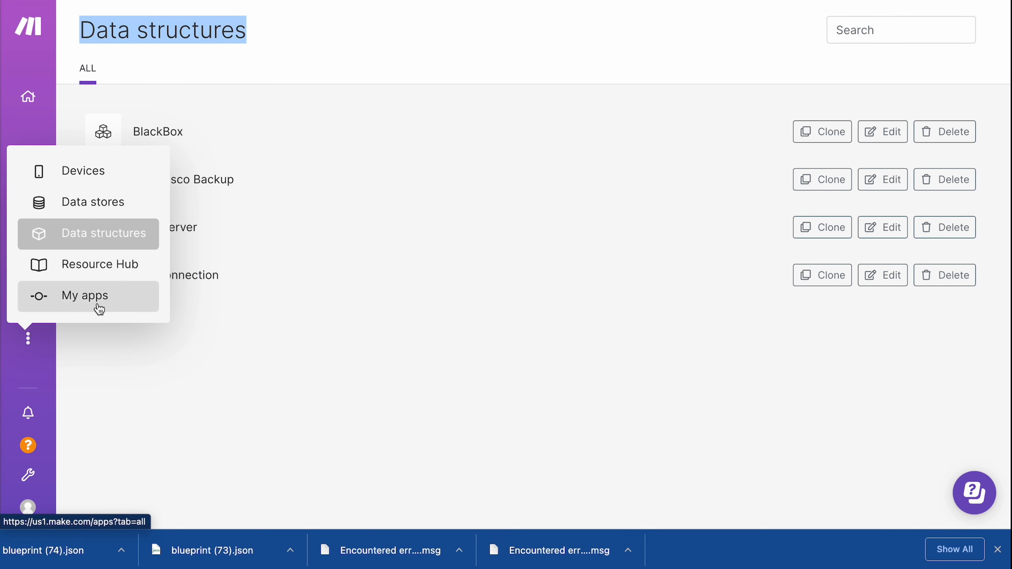
pyautogui.click(82, 272)
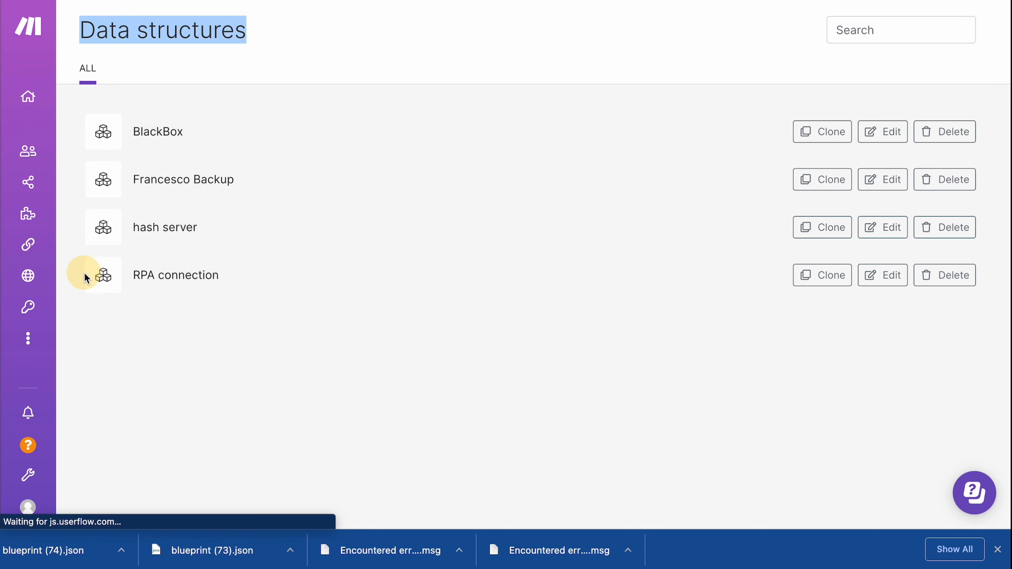
pyautogui.scroll(-15, 350, 318)
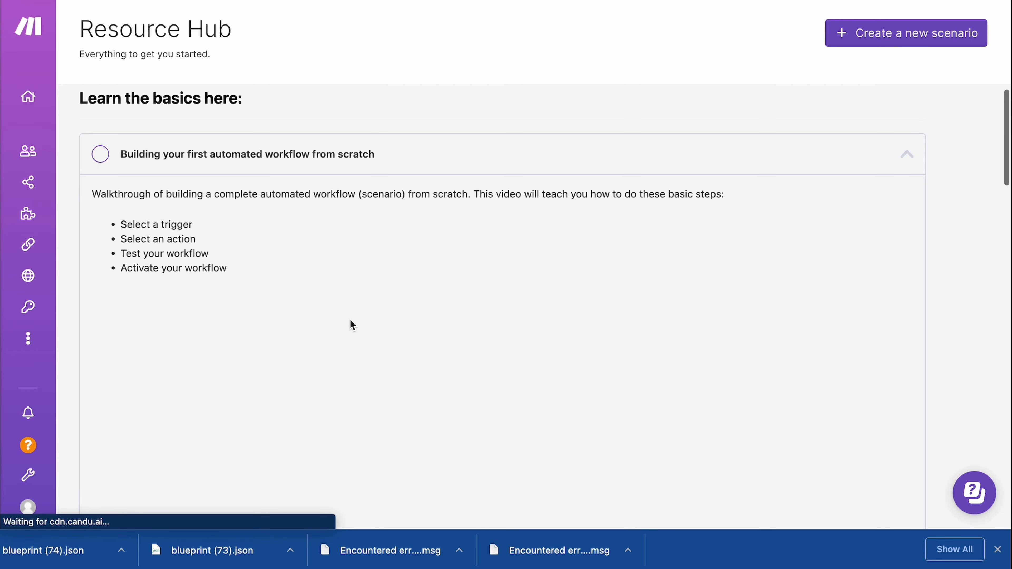
pyautogui.scroll(-12, 349, 319)
pyautogui.scroll(15, 349, 319)
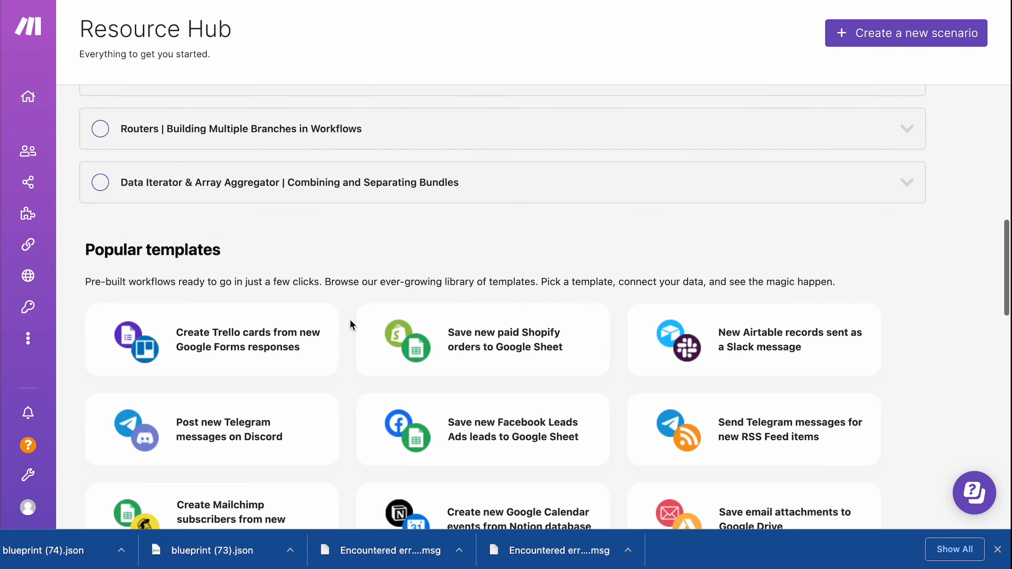
pyautogui.scroll(-1, 349, 319)
pyautogui.scroll(-10, 350, 321)
pyautogui.scroll(20, 350, 321)
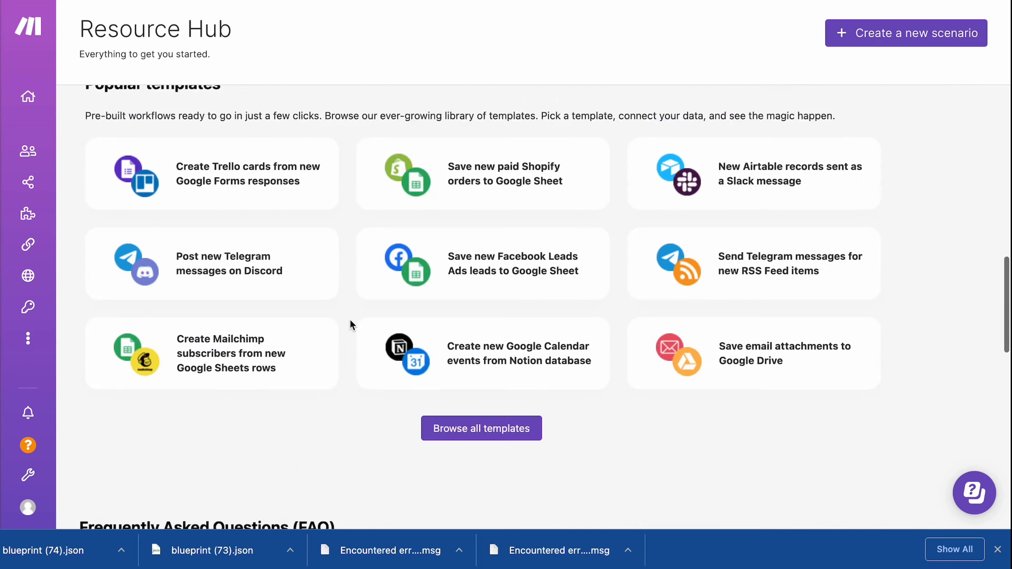
pyautogui.scroll(1, 350, 319)
pyautogui.scroll(-12, 349, 319)
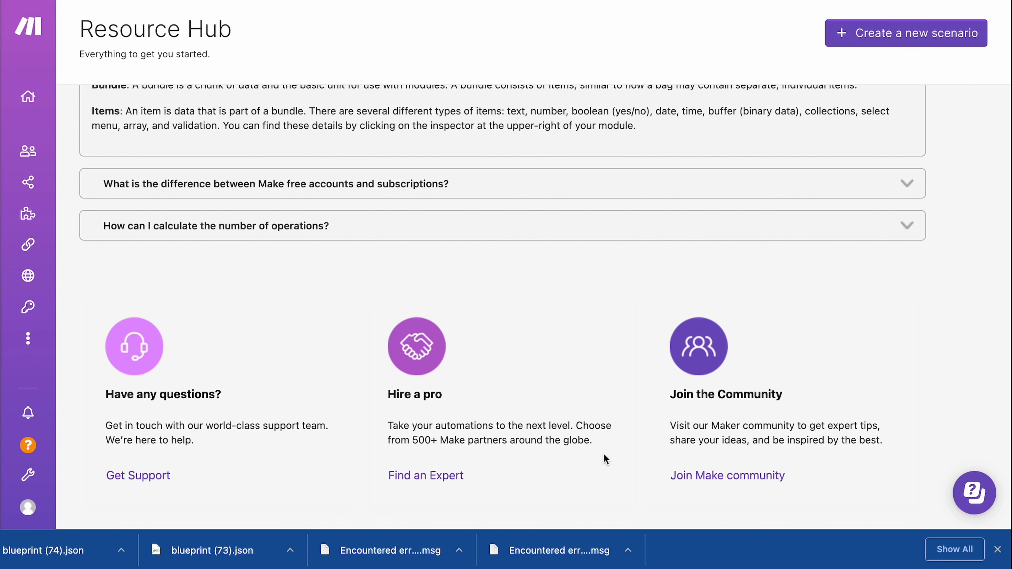
# Open the custom apps page and look through the list of all apps
pyautogui.click(52, 338)
pyautogui.click(73, 300)
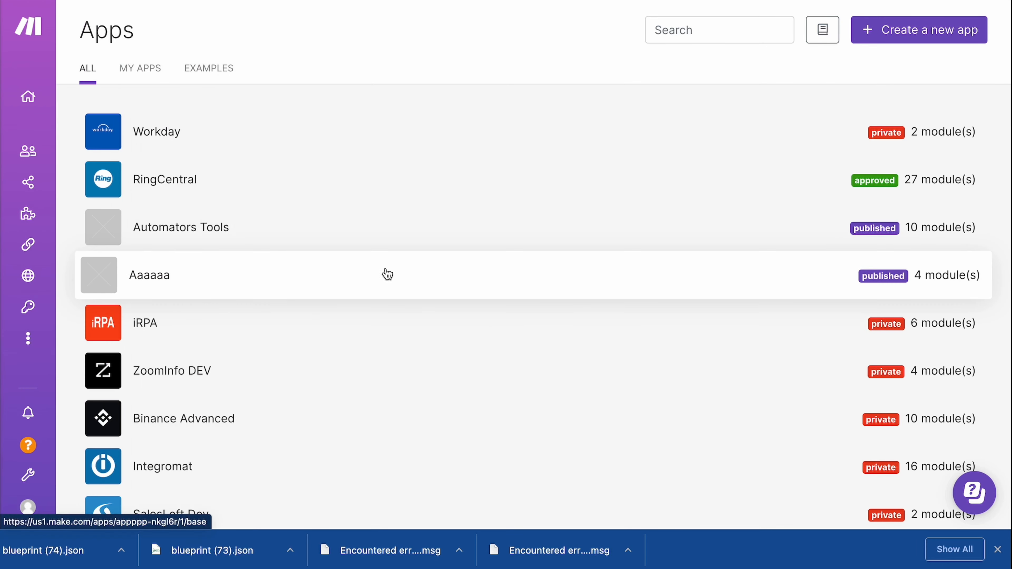
pyautogui.scroll(-15, 363, 269)
pyautogui.scroll(15, 363, 269)
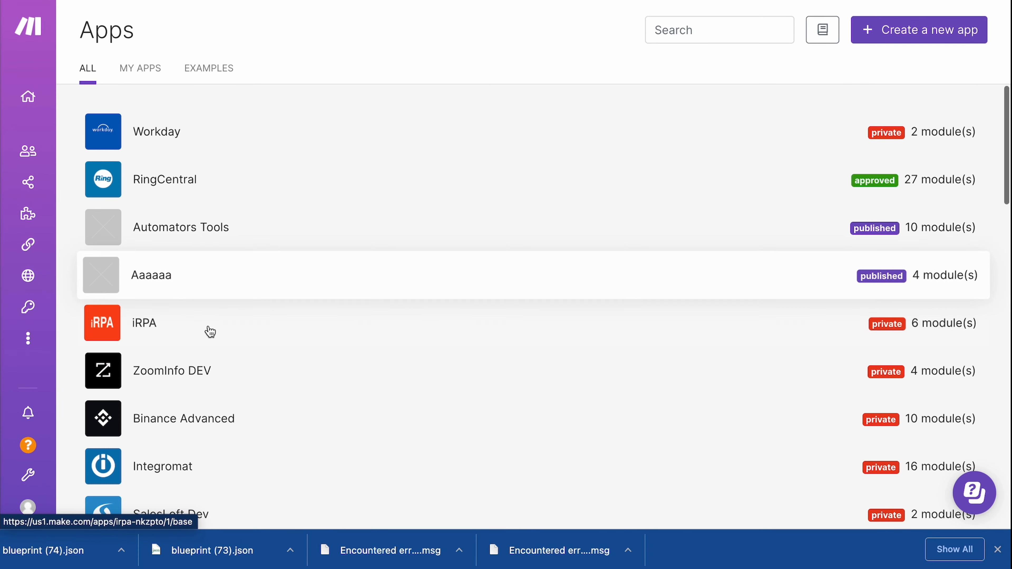
pyautogui.click(29, 337)
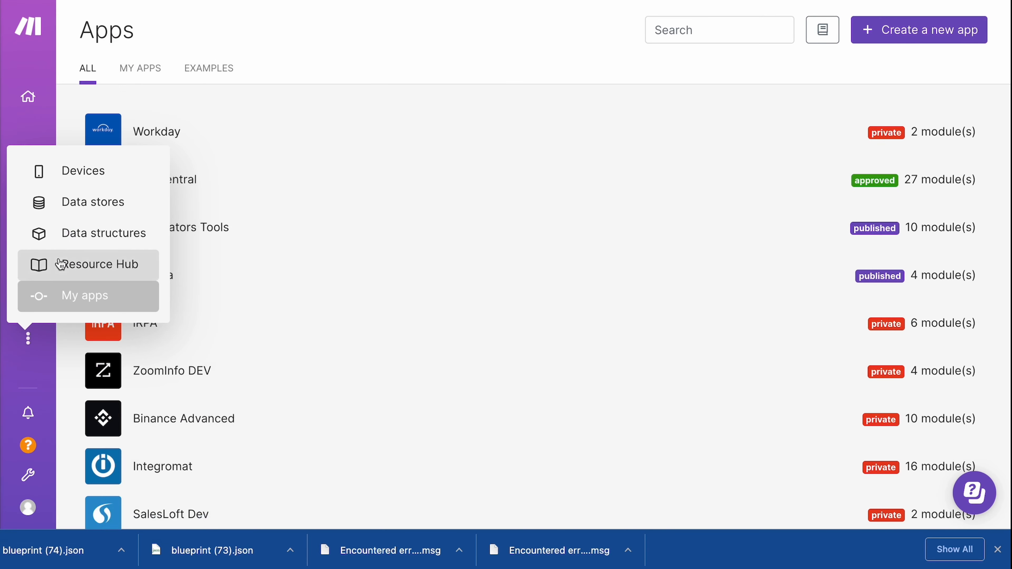
pyautogui.click(32, 389)
pyautogui.click(45, 339)
pyautogui.click(45, 353)
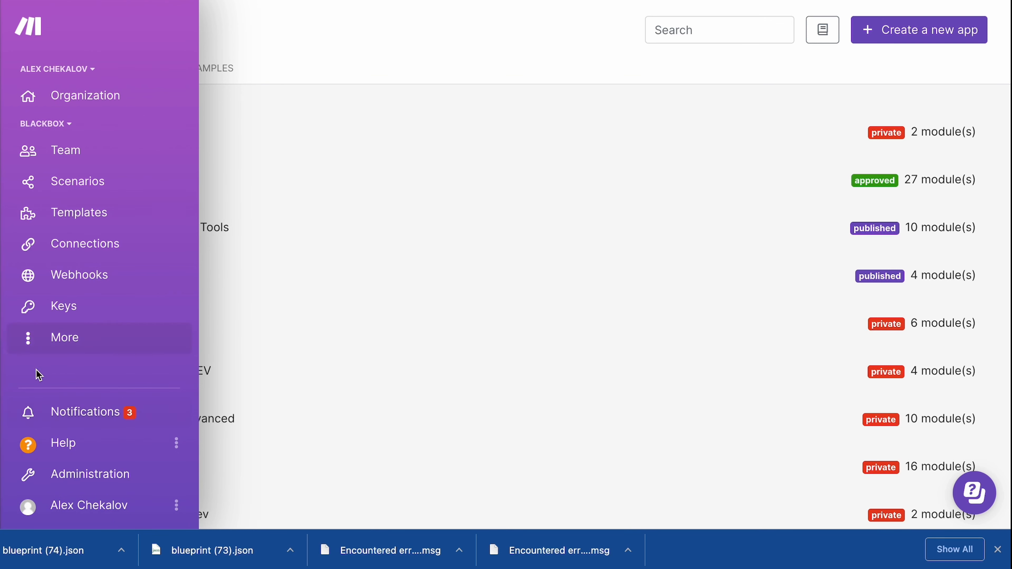
pyautogui.click(64, 350)
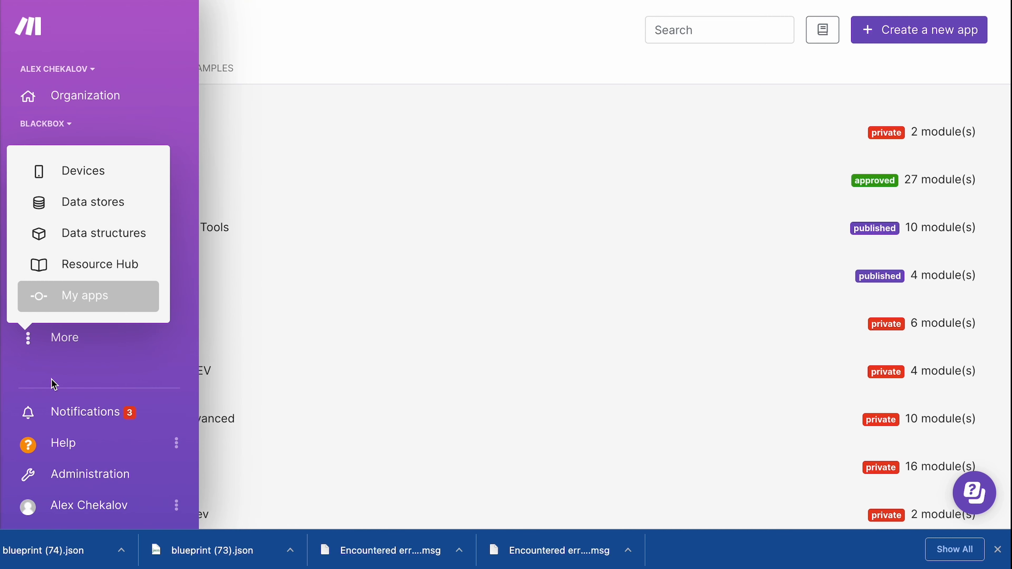
pyautogui.click(32, 382)
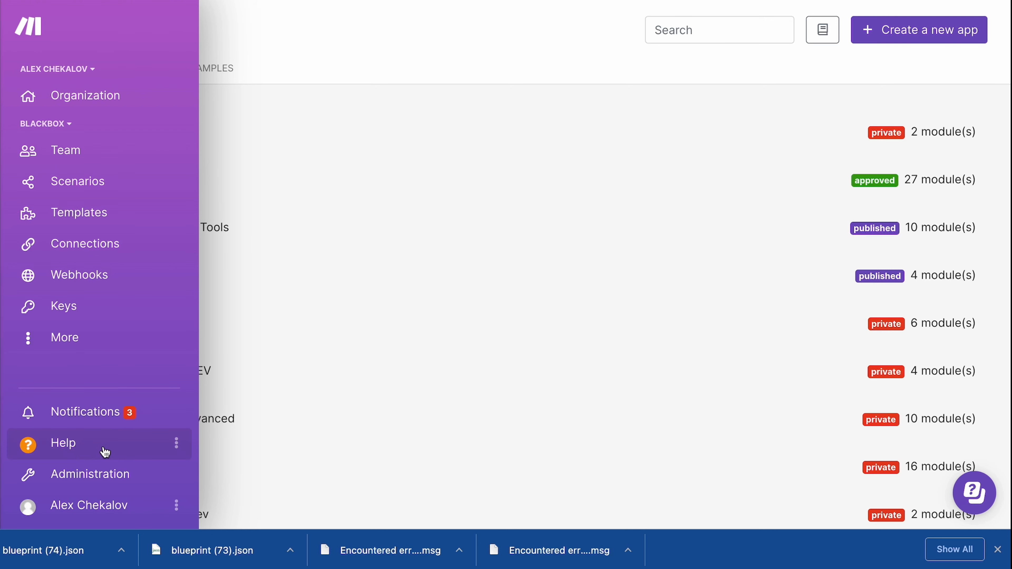
# Open the US1 zone notifications and check the option to delete them all, dismissing its confirmation without deleting
pyautogui.click(73, 423)
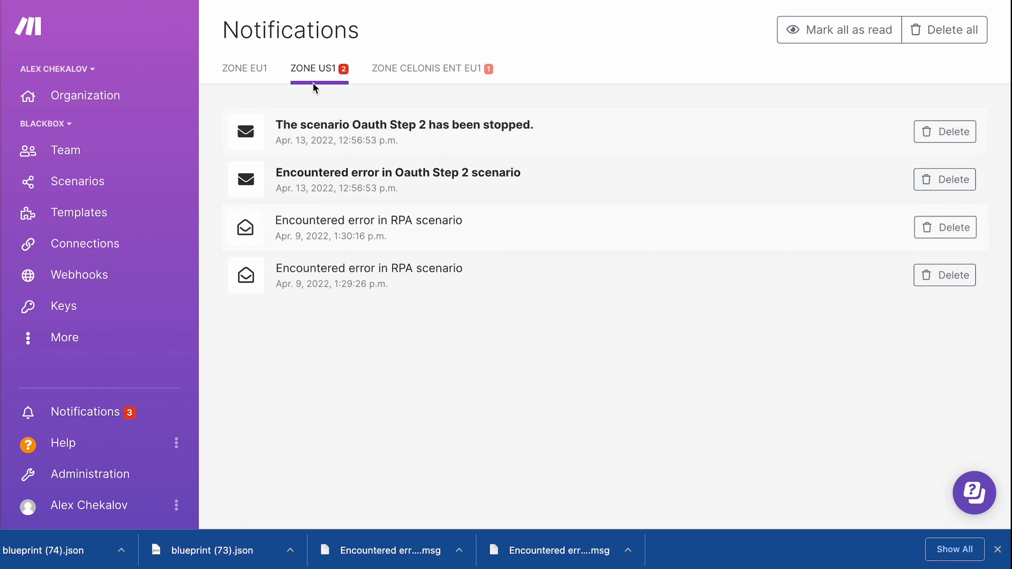
pyautogui.click(975, 29)
pyautogui.click(663, 125)
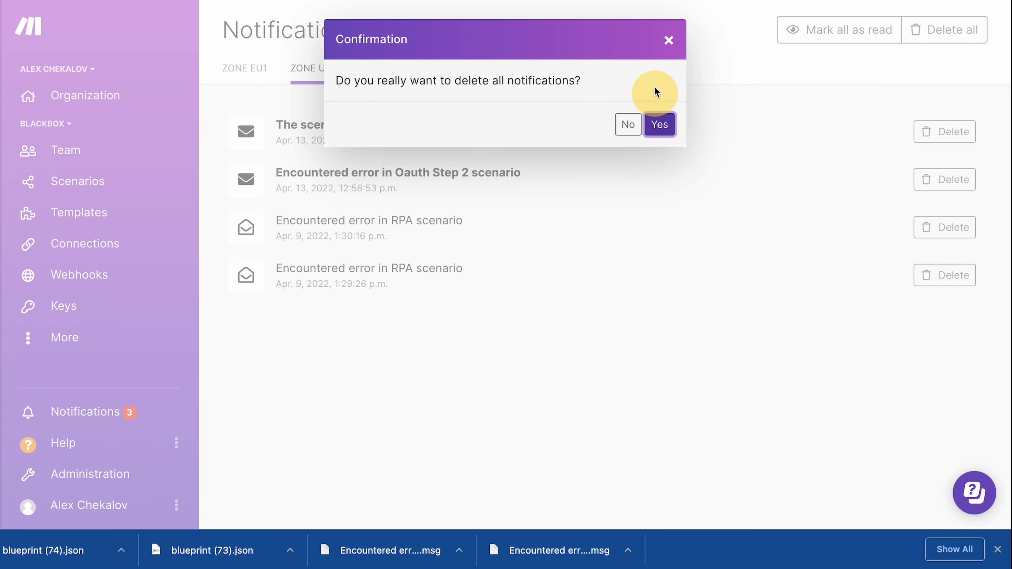
pyautogui.click(668, 40)
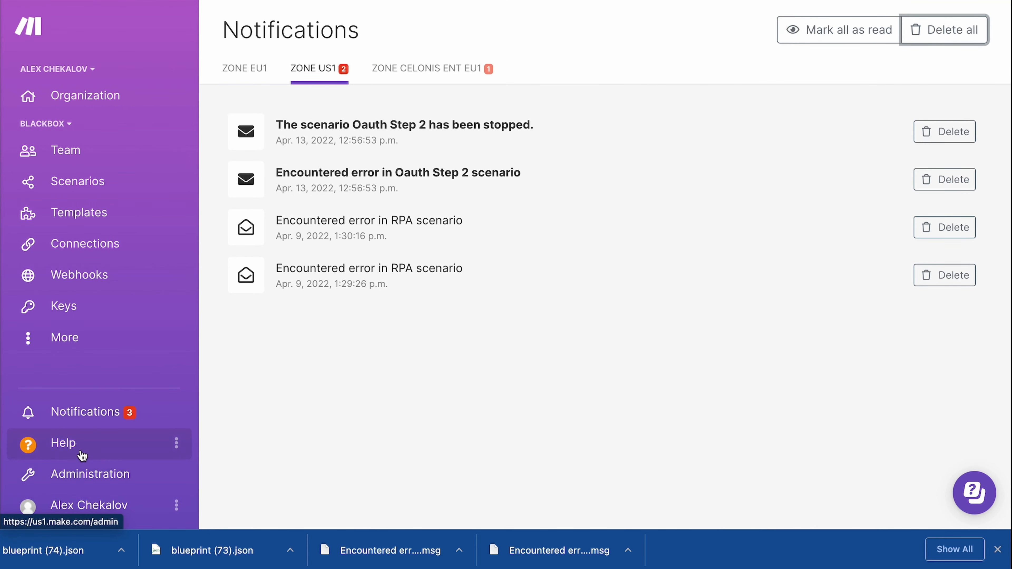
# Try to open the Administration area
pyautogui.click(96, 478)
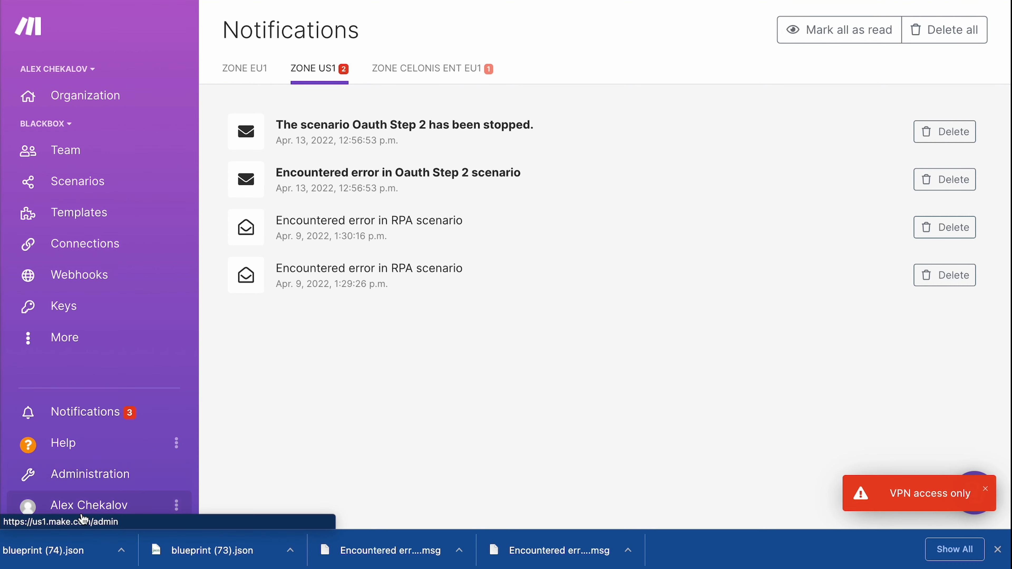
# Open the user profile and look through its email preferences for global and organization notifications
pyautogui.click(81, 509)
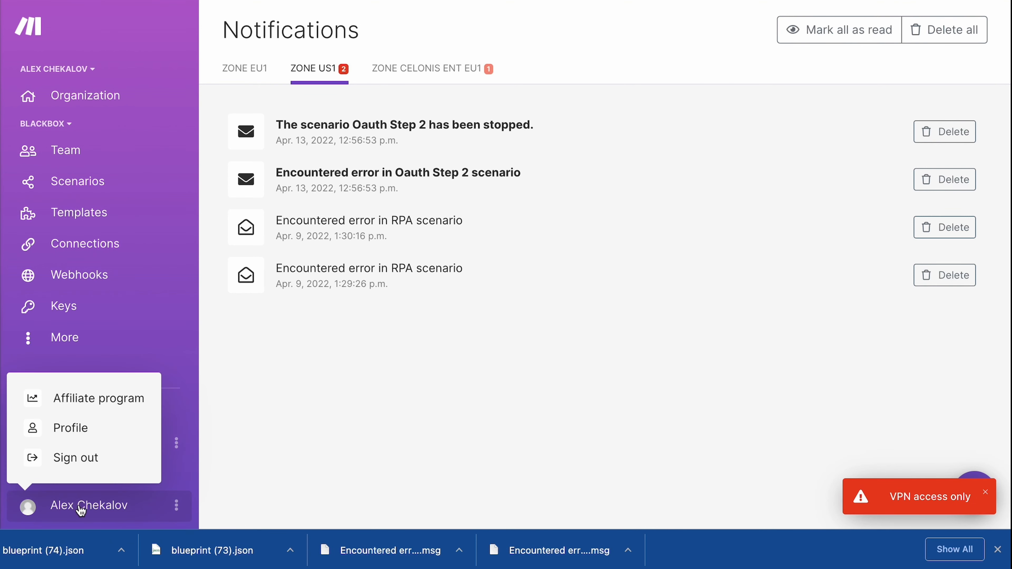
pyautogui.click(73, 430)
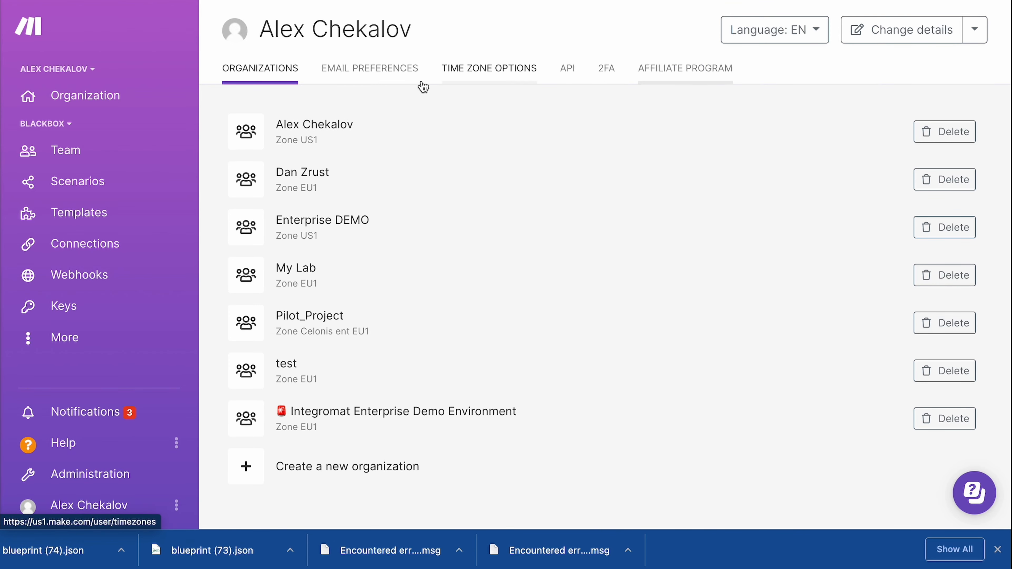
pyautogui.click(367, 74)
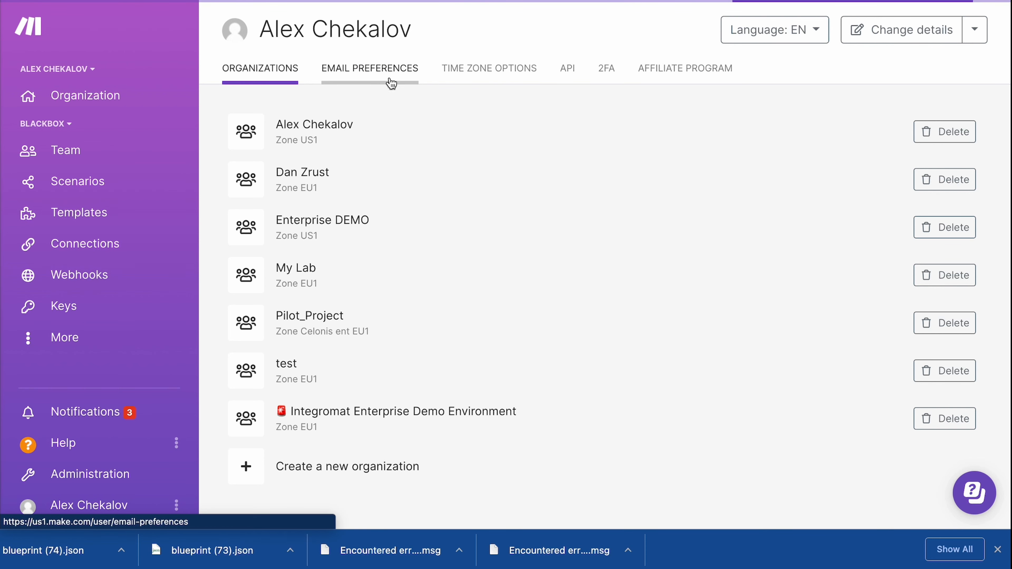
pyautogui.scroll(-15, 320, 279)
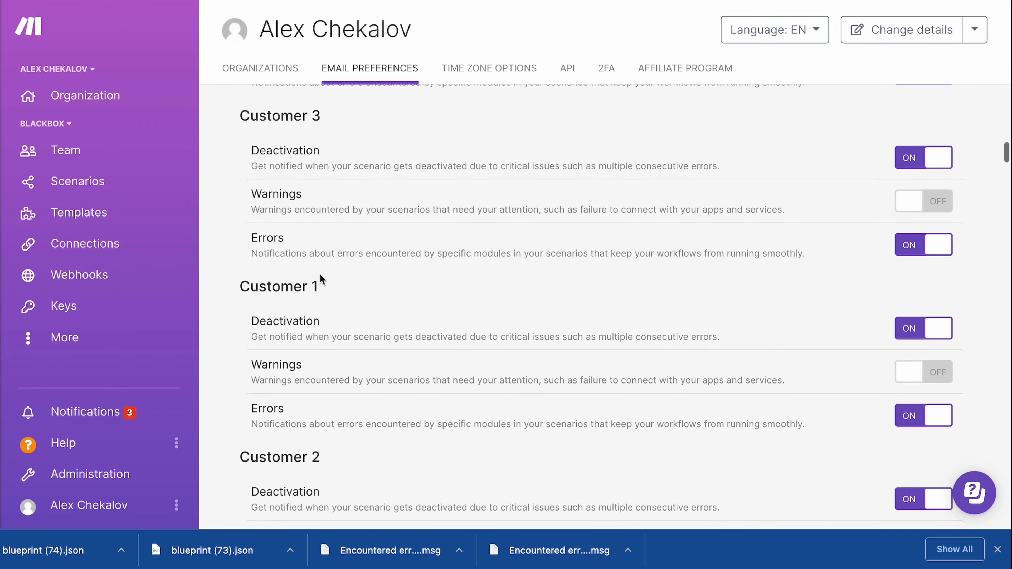
pyautogui.scroll(15, 322, 279)
pyautogui.scroll(-1, 360, 241)
pyautogui.scroll(2, 438, 119)
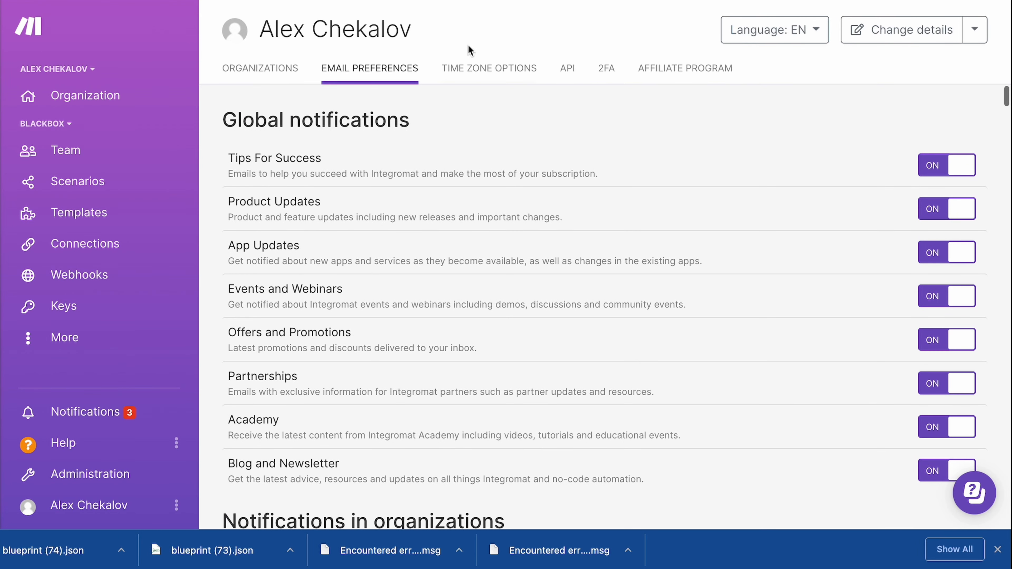
# View the profile's 2FA settings and look through the whole affiliate program sign-up form
pyautogui.click(568, 74)
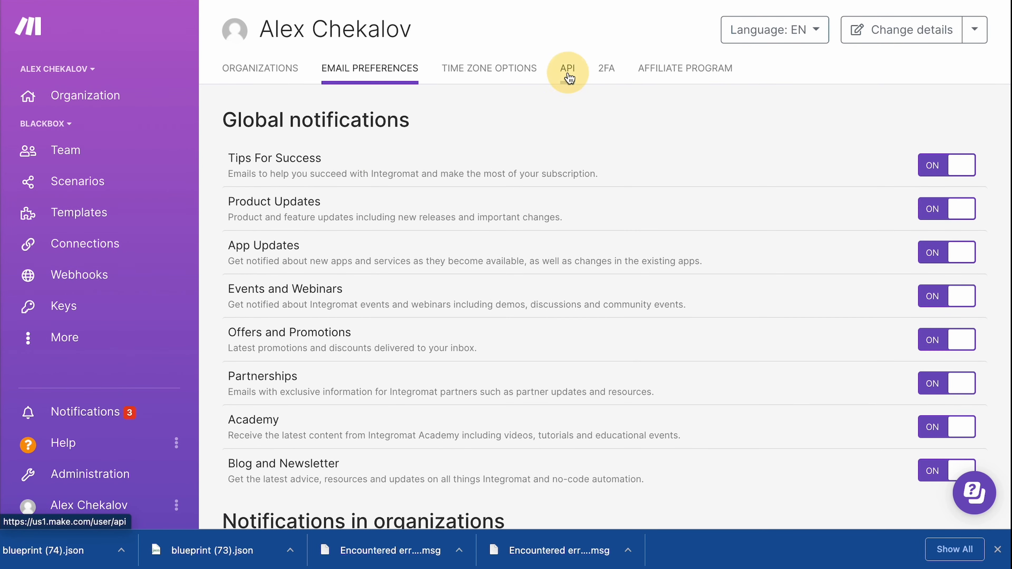
pyautogui.click(608, 80)
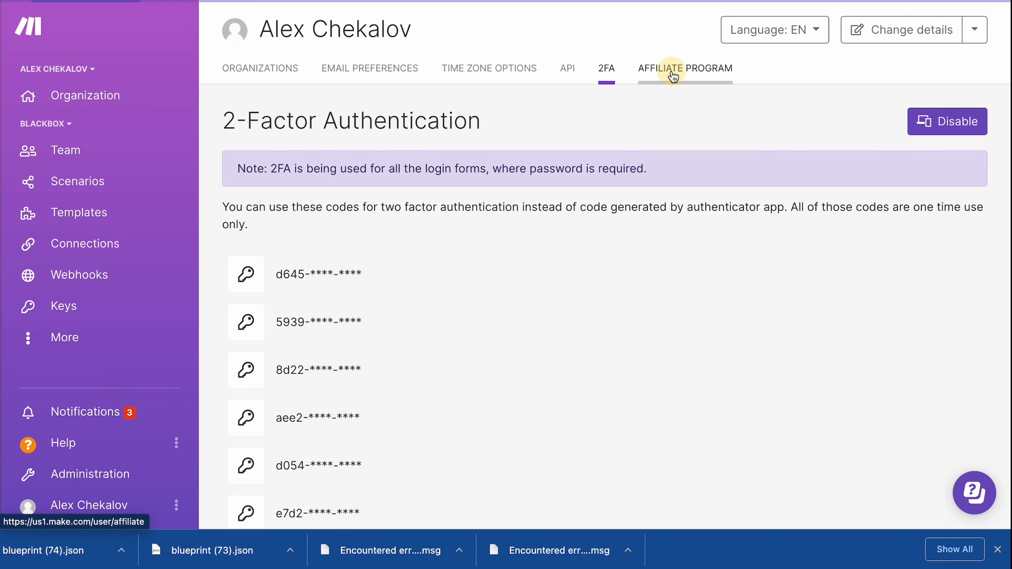
pyautogui.click(671, 71)
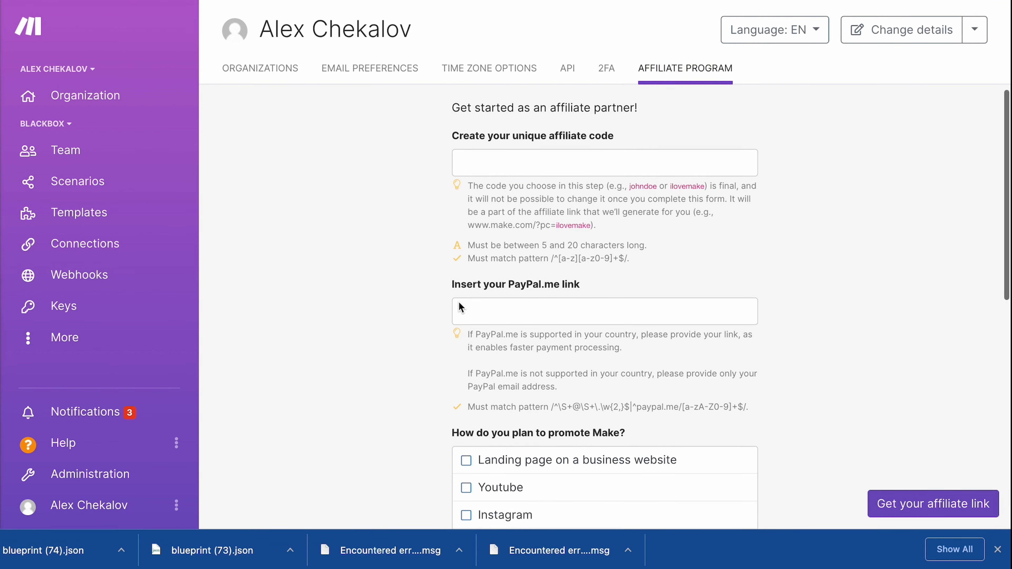
pyautogui.scroll(-10, 458, 301)
pyautogui.scroll(10, 460, 306)
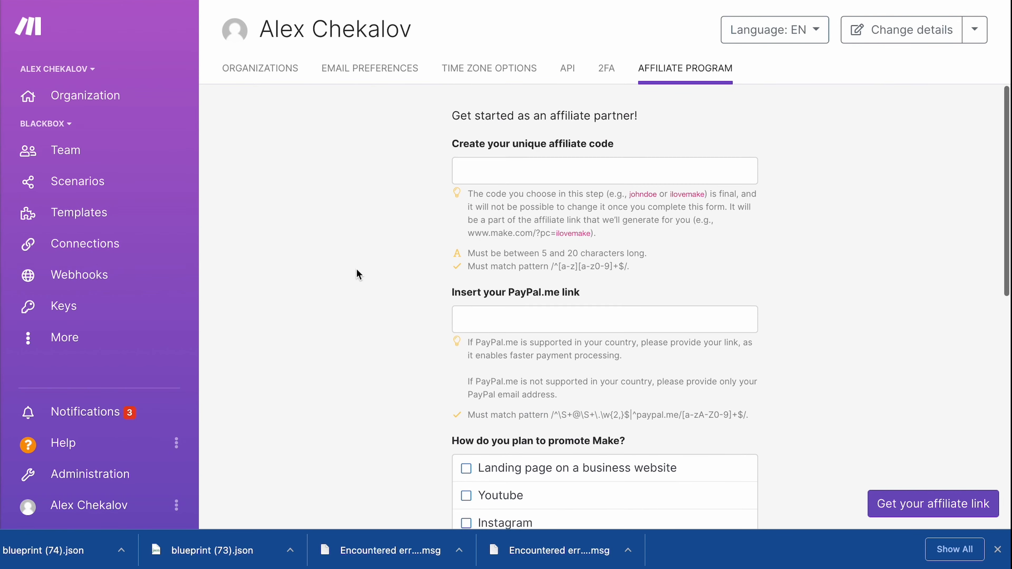
pyautogui.scroll(-5, 357, 270)
pyautogui.scroll(-8, 357, 270)
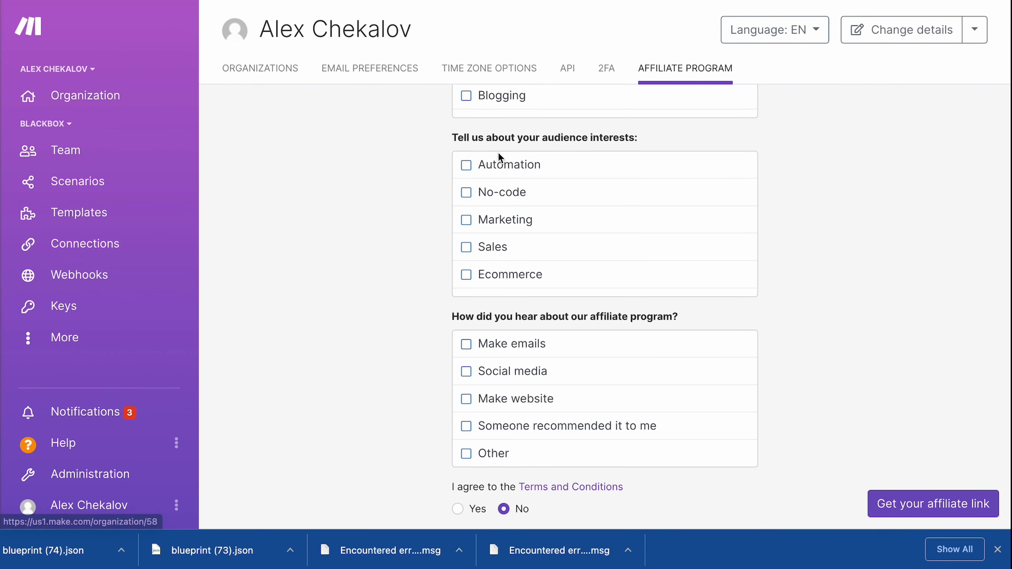
pyautogui.scroll(13, 481, 195)
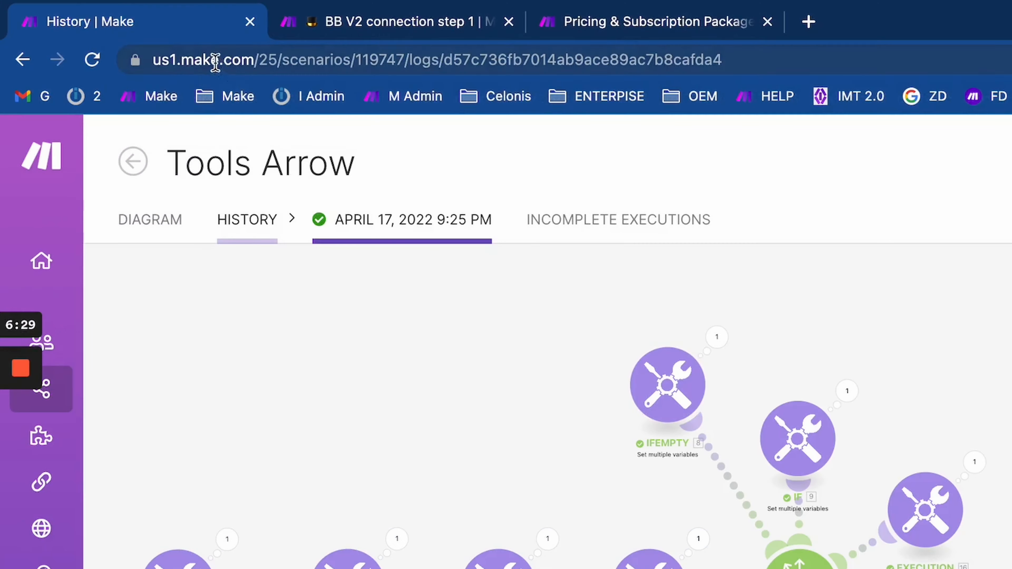
pyautogui.click(215, 63)
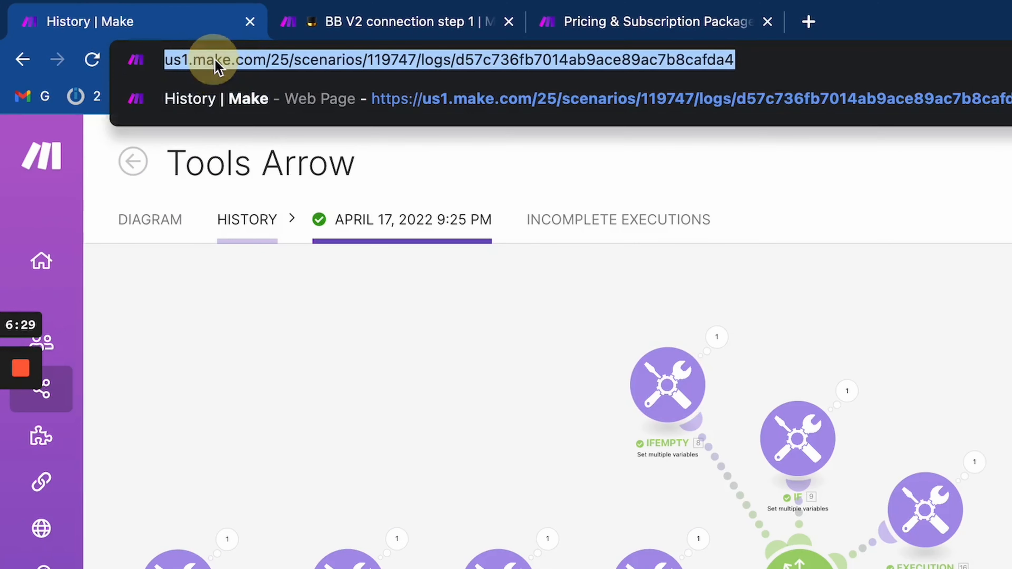
pyautogui.click(267, 61)
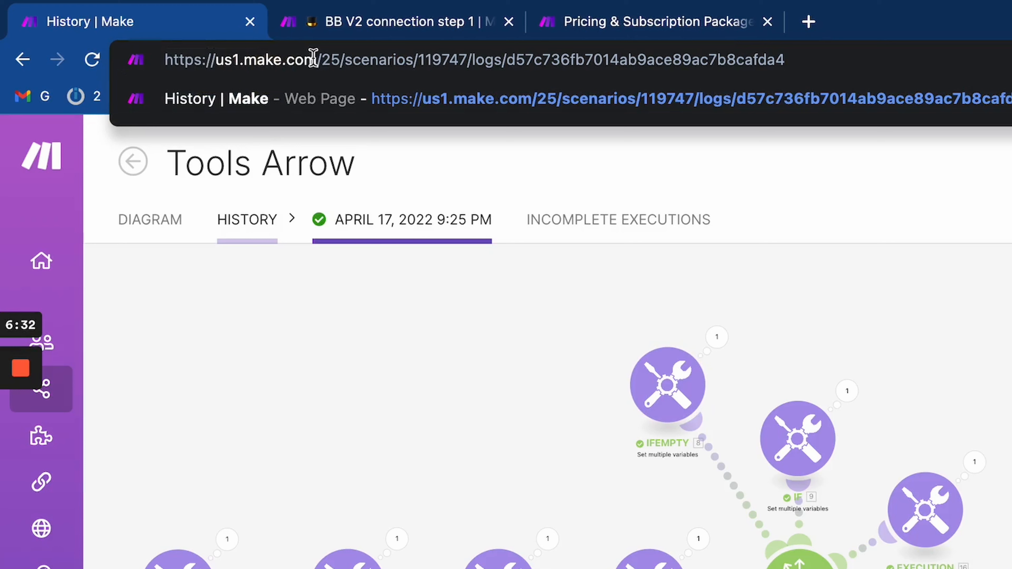
pyautogui.moveTo(317, 60); pyautogui.dragTo(165, 59)
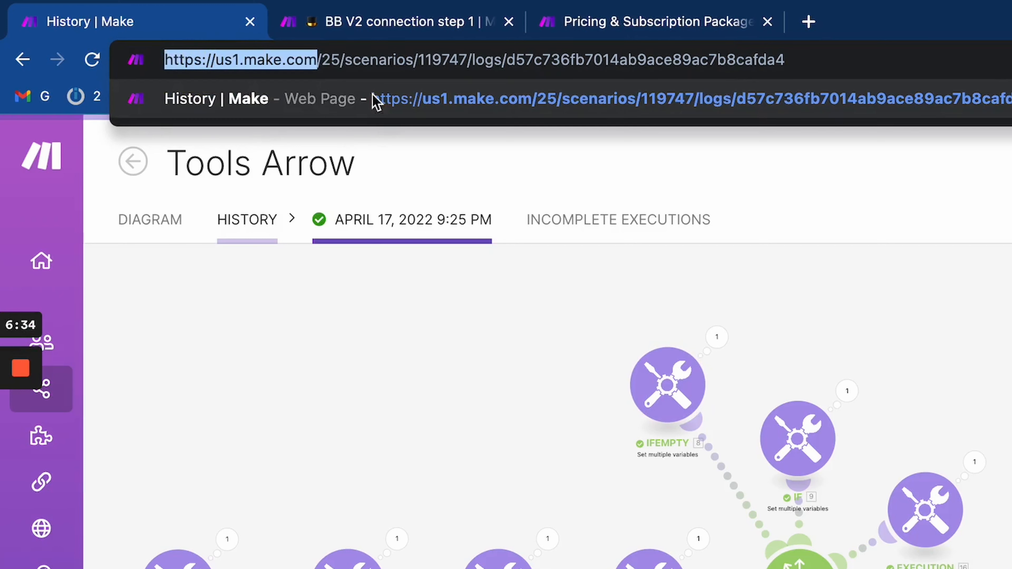
pyautogui.click(318, 64)
pyautogui.moveTo(318, 63); pyautogui.dragTo(152, 62)
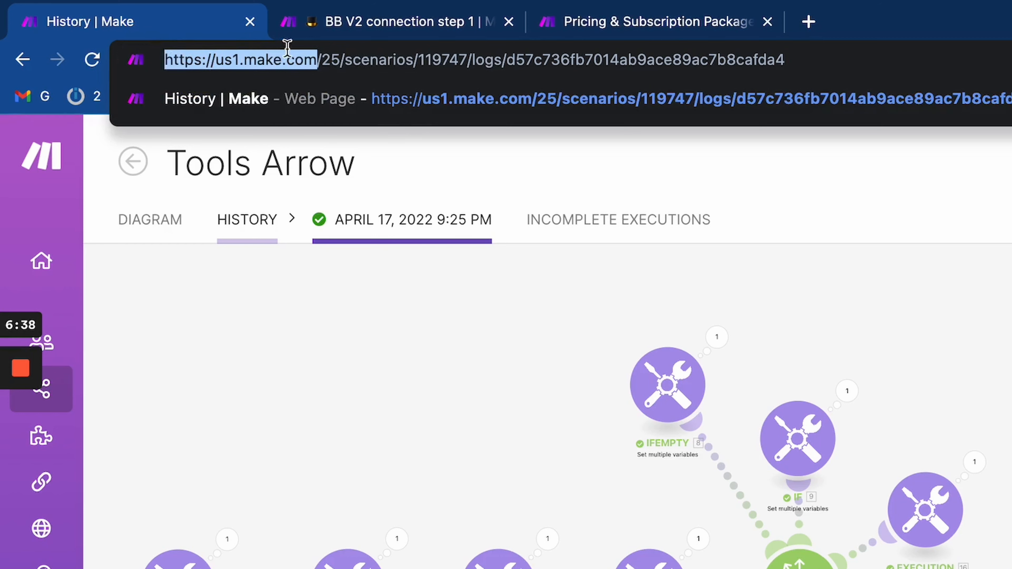
pyautogui.click(237, 60)
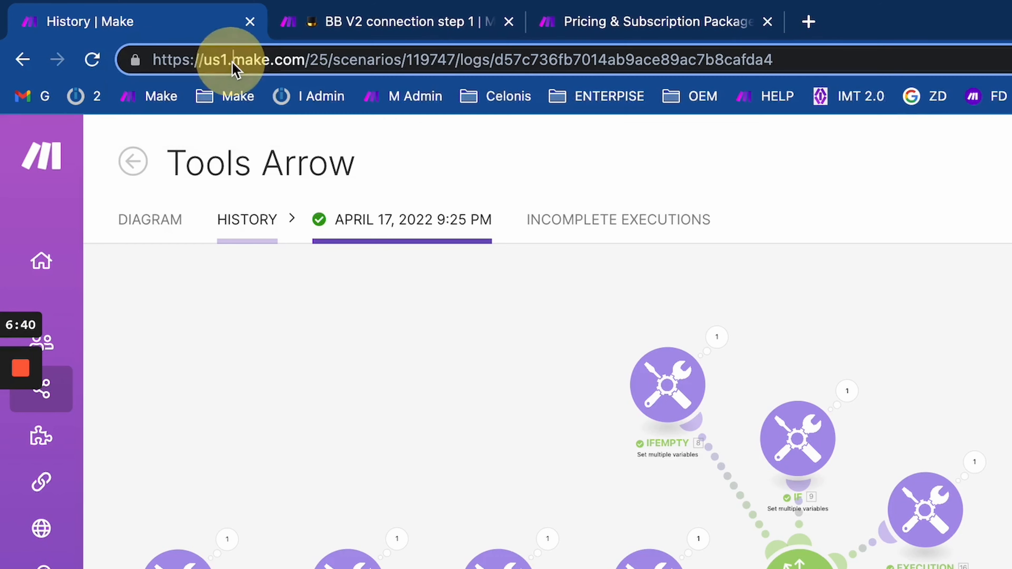
pyautogui.click(222, 60)
pyautogui.moveTo(229, 60); pyautogui.dragTo(154, 60)
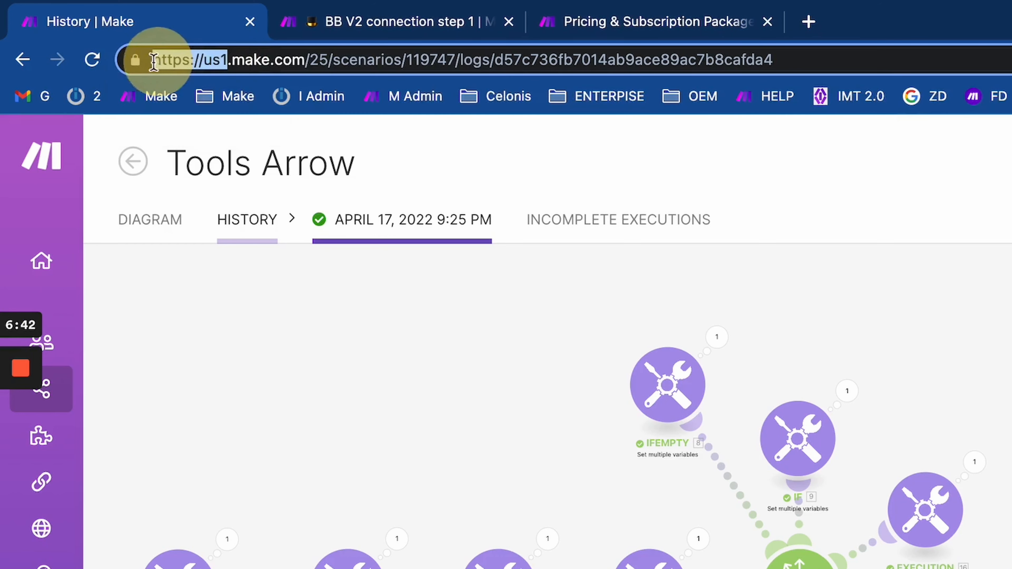
# Highlight the full base address in the history page's URL again, up to and including the slash after make.com
pyautogui.moveTo(306, 60); pyautogui.dragTo(155, 60)
pyautogui.click(271, 60)
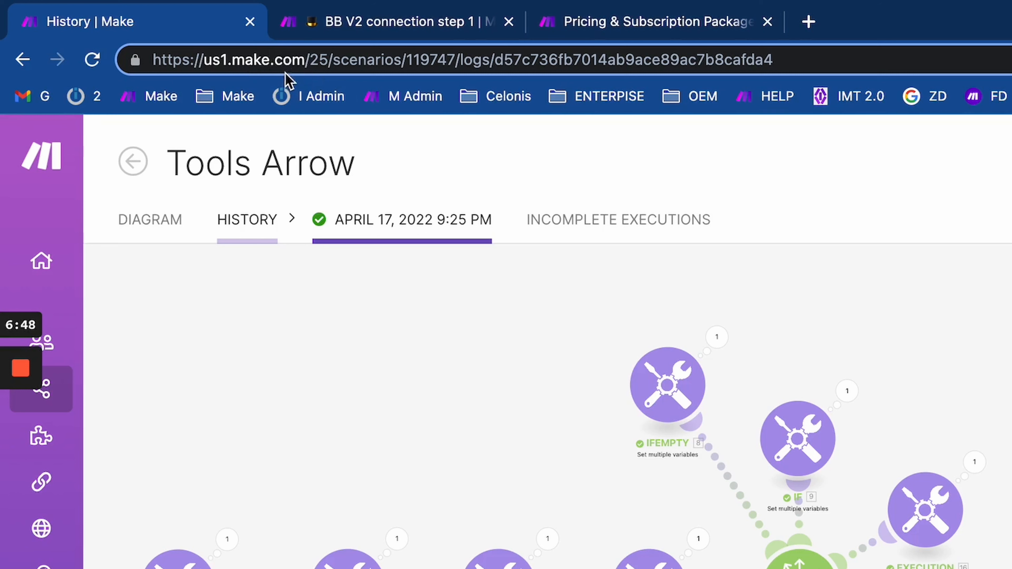
pyautogui.moveTo(310, 60); pyautogui.dragTo(152, 60)
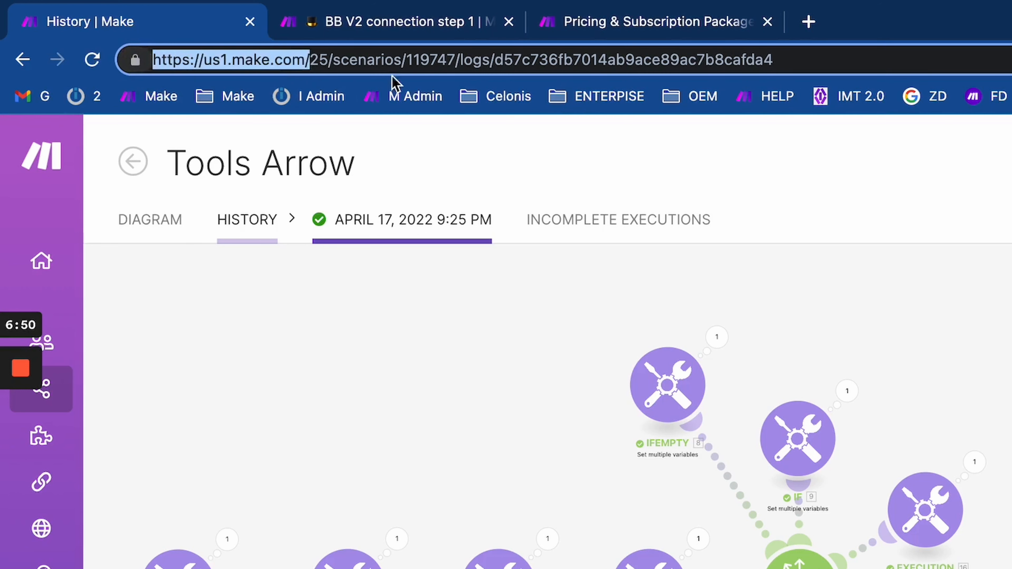
pyautogui.click(312, 59)
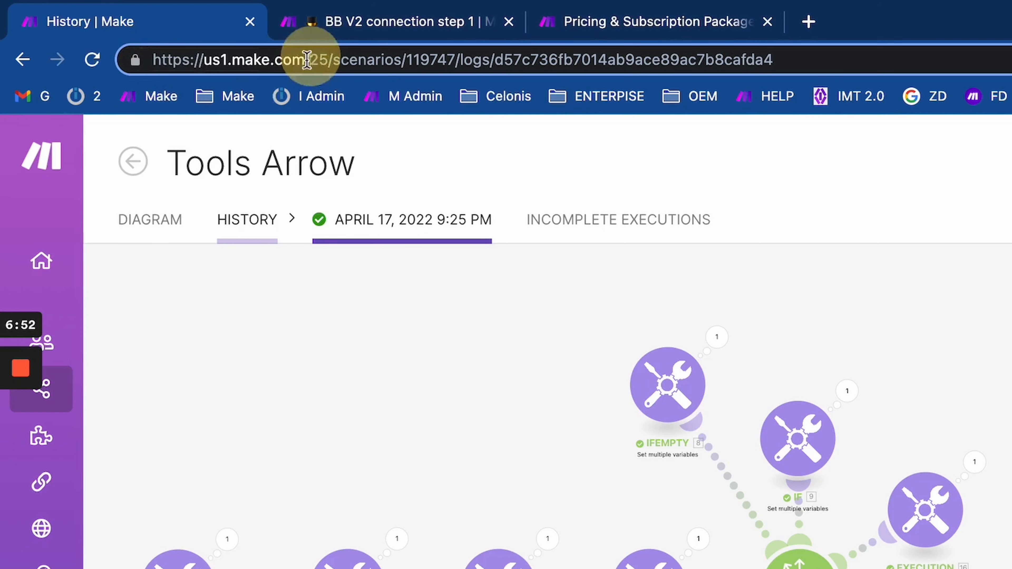
pyautogui.moveTo(310, 59); pyautogui.dragTo(99, 53)
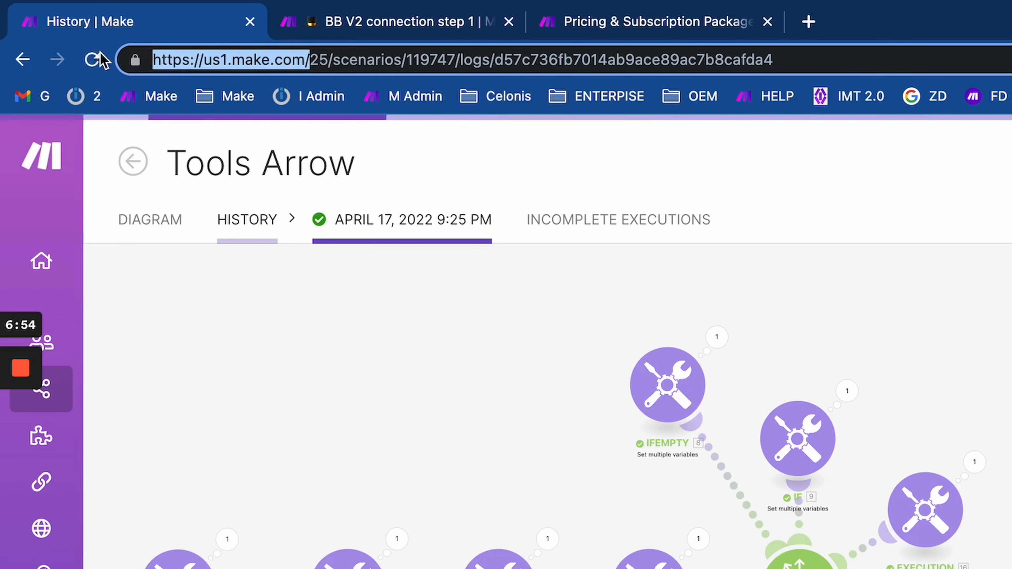
# Open the organization dashboard and highlight the organization segment and the organization ID in its URL
pyautogui.click(318, 60)
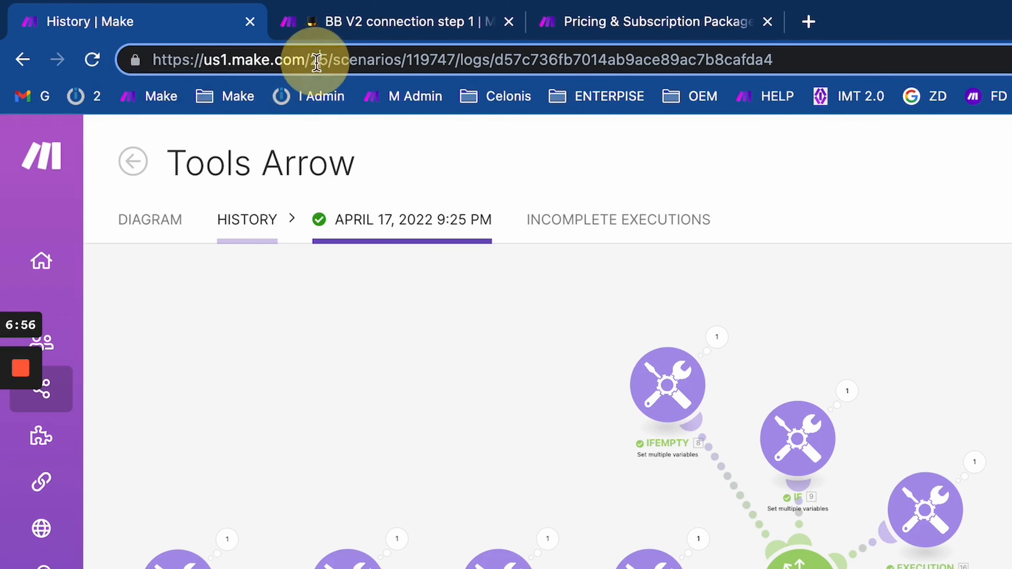
pyautogui.moveTo(64, 194)
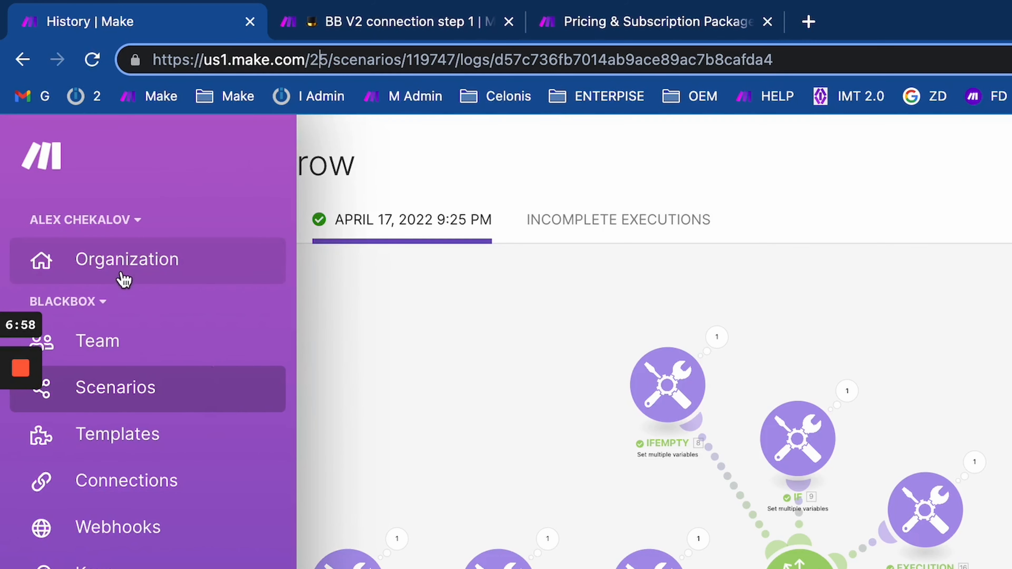
pyautogui.click(124, 268)
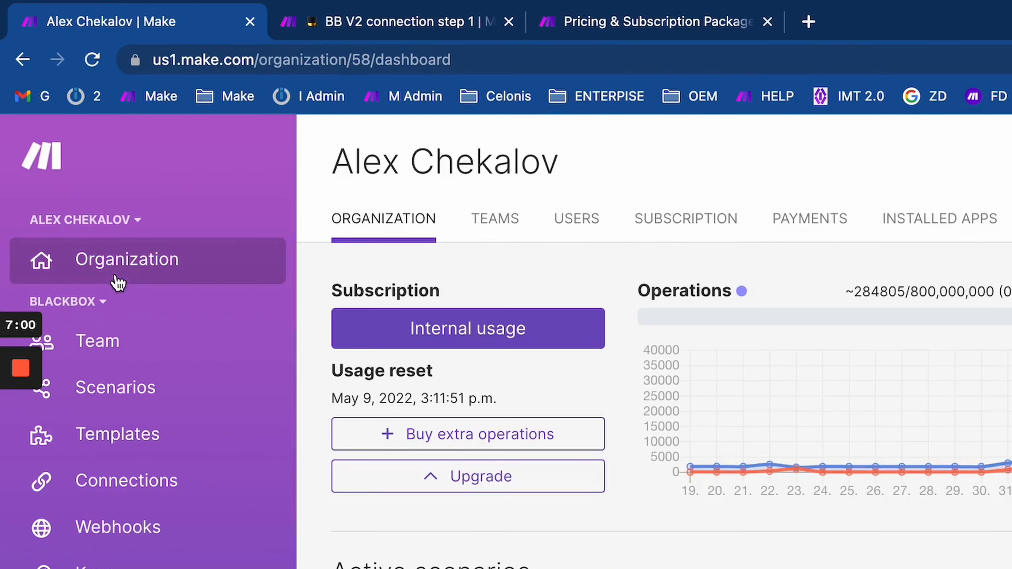
pyautogui.click(315, 61)
pyautogui.doubleClick(333, 60)
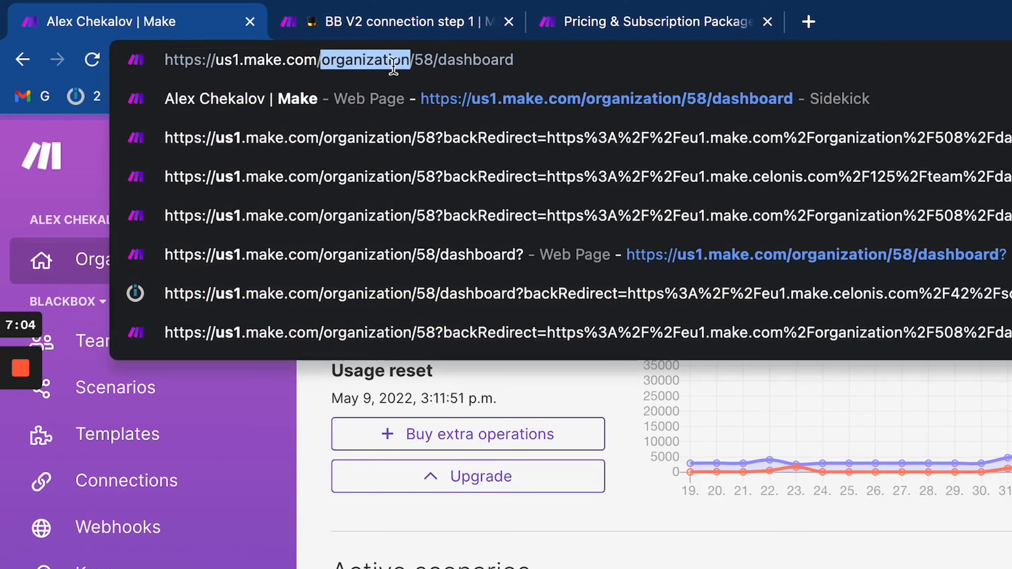
pyautogui.doubleClick(421, 60)
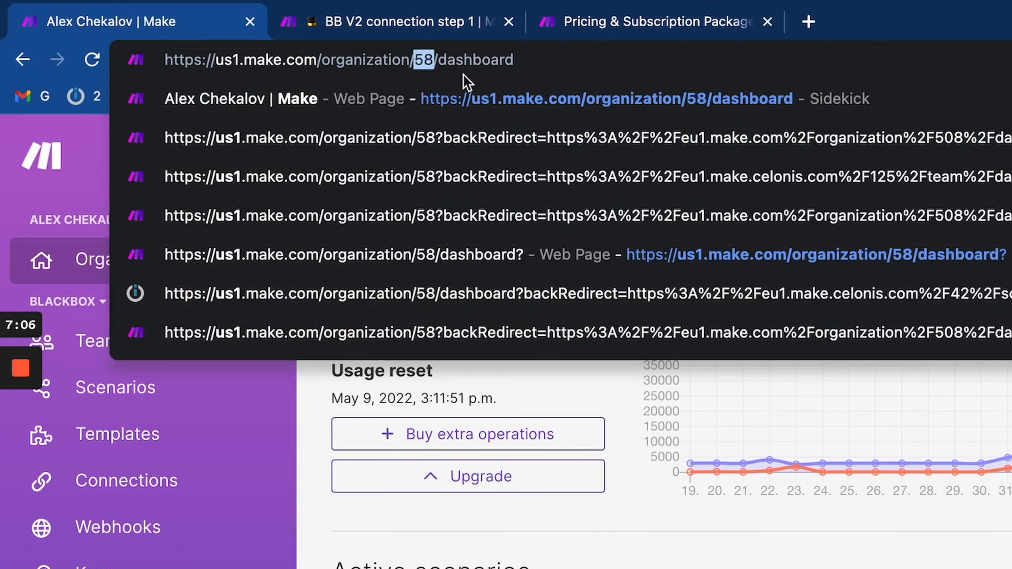
# Return to the Tools Arrow history page and highlight the team ID before the scenarios segment in its URL
pyautogui.click(24, 61)
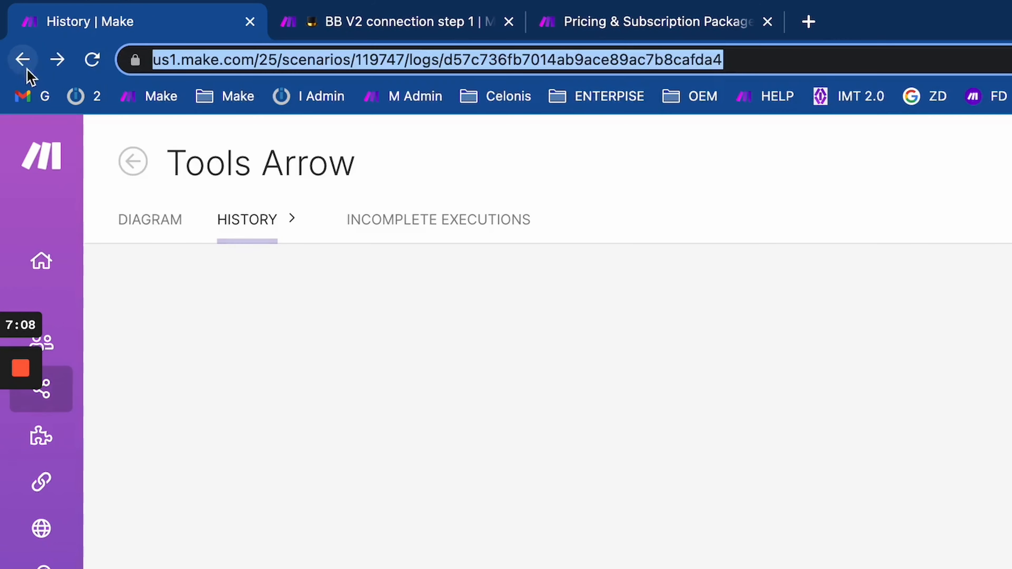
pyautogui.click(338, 66)
pyautogui.doubleClick(316, 60)
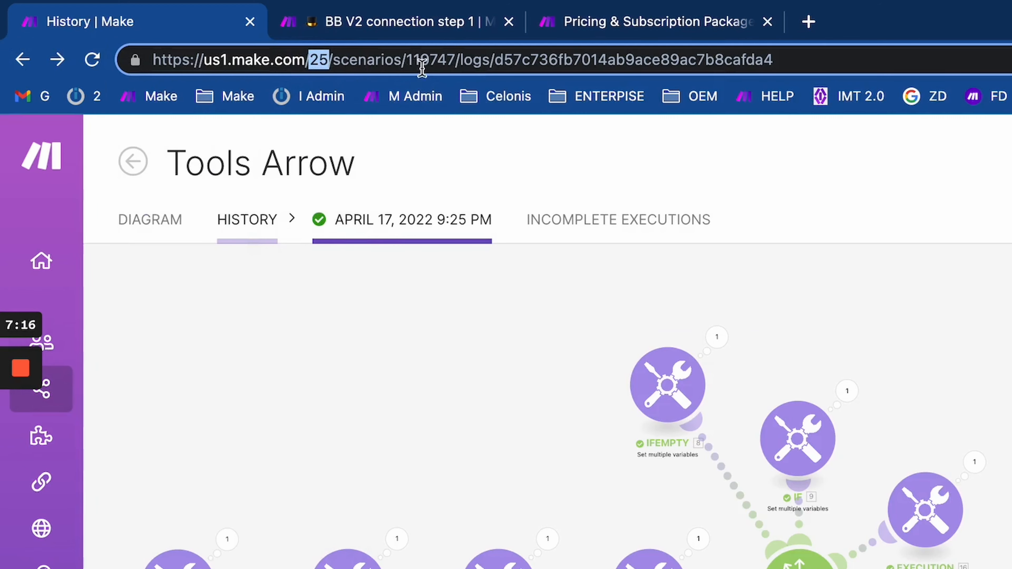
# Highlight the scenarios segment and the scenario ID in the history page's URL
pyautogui.click(411, 60)
pyautogui.moveTo(457, 59); pyautogui.dragTo(479, 59)
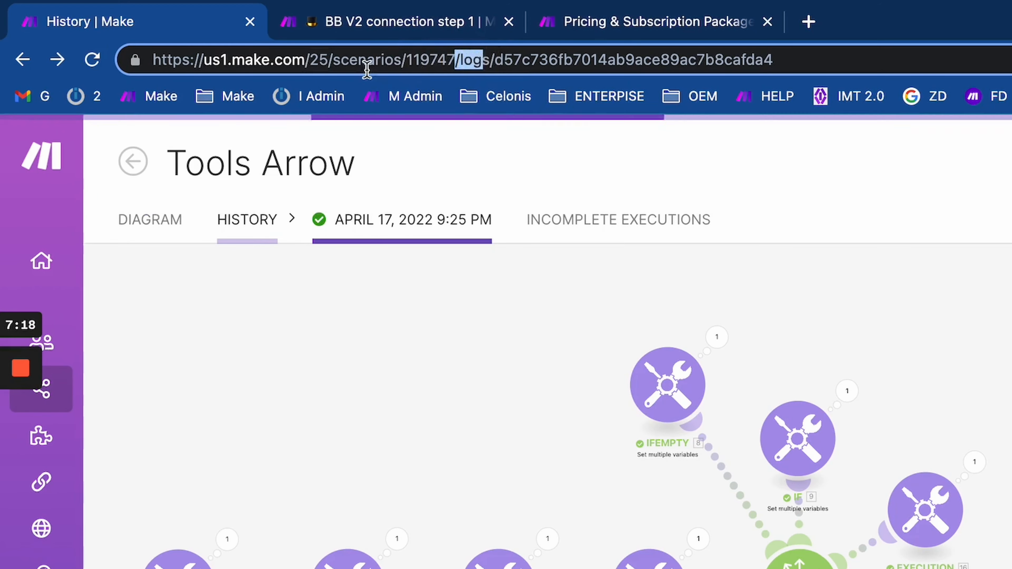
pyautogui.click(438, 68)
pyautogui.doubleClick(438, 64)
pyautogui.doubleClick(371, 60)
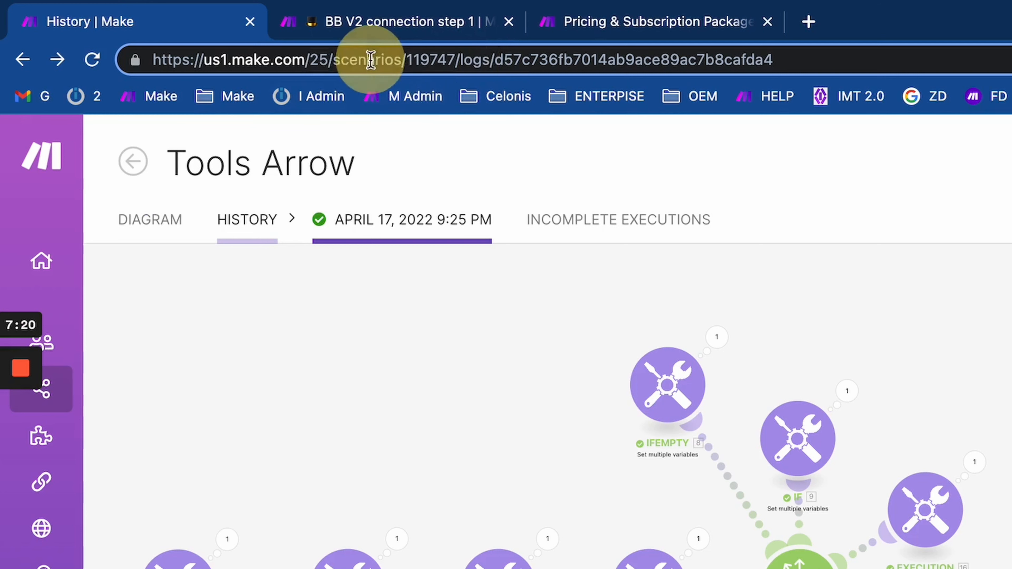
pyautogui.doubleClick(429, 60)
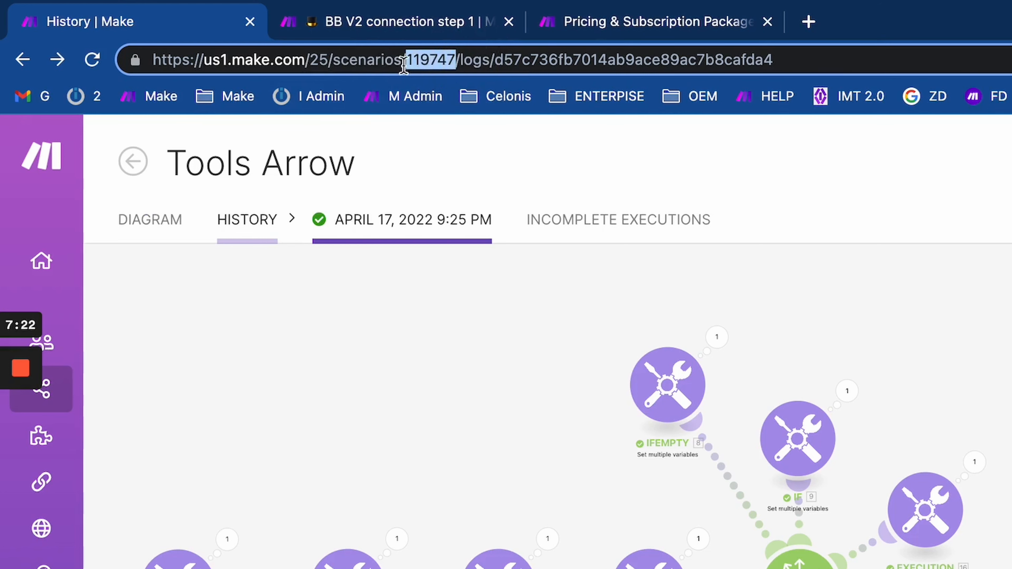
pyautogui.doubleClick(429, 62)
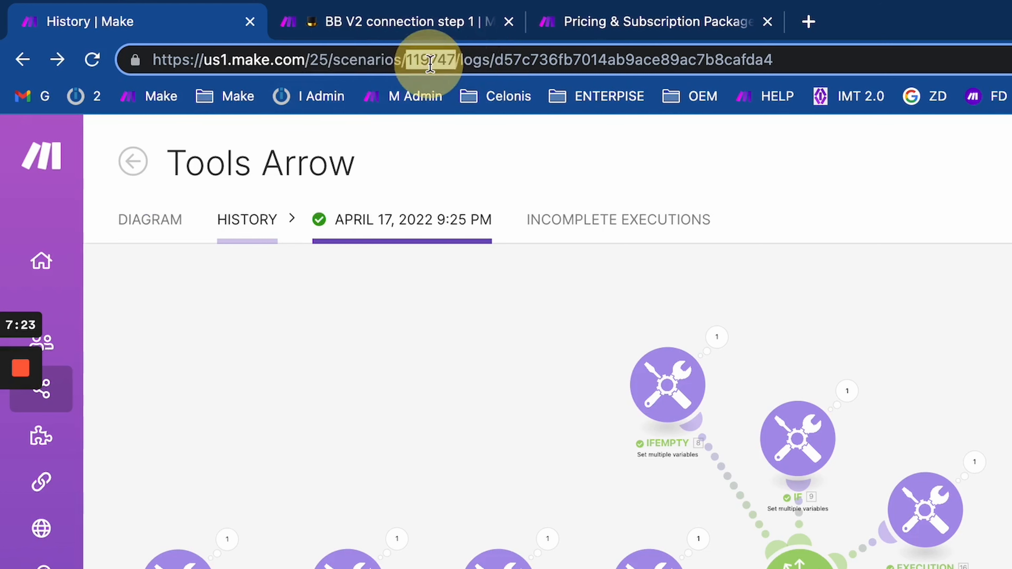
# Highlight the logs segment and the execution ID at the end of the history page's URL
pyautogui.click(494, 60)
pyautogui.doubleClick(468, 60)
pyautogui.moveTo(494, 60); pyautogui.dragTo(812, 56)
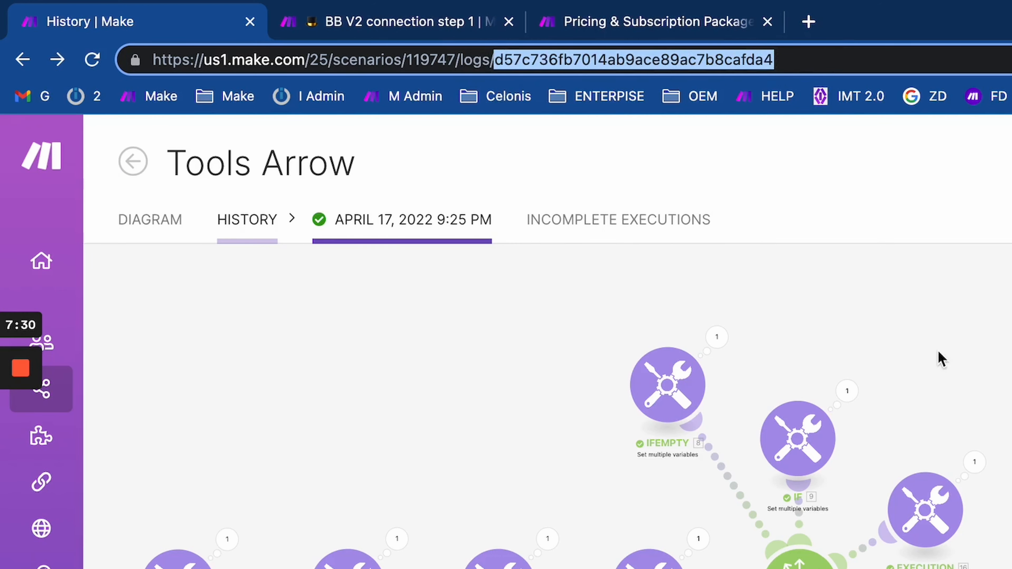
pyautogui.press('Escape')
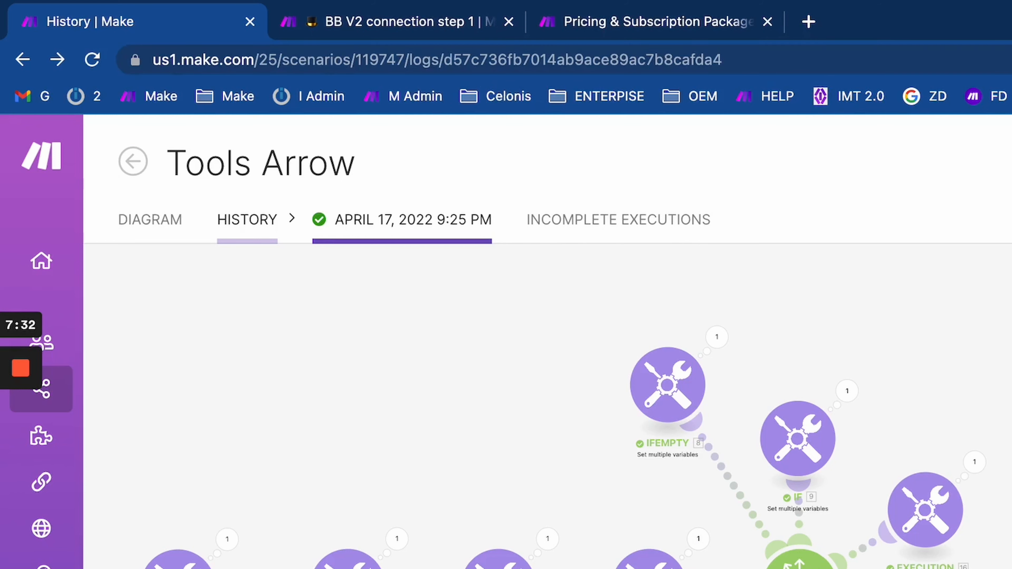
pyautogui.doubleClick(559, 70)
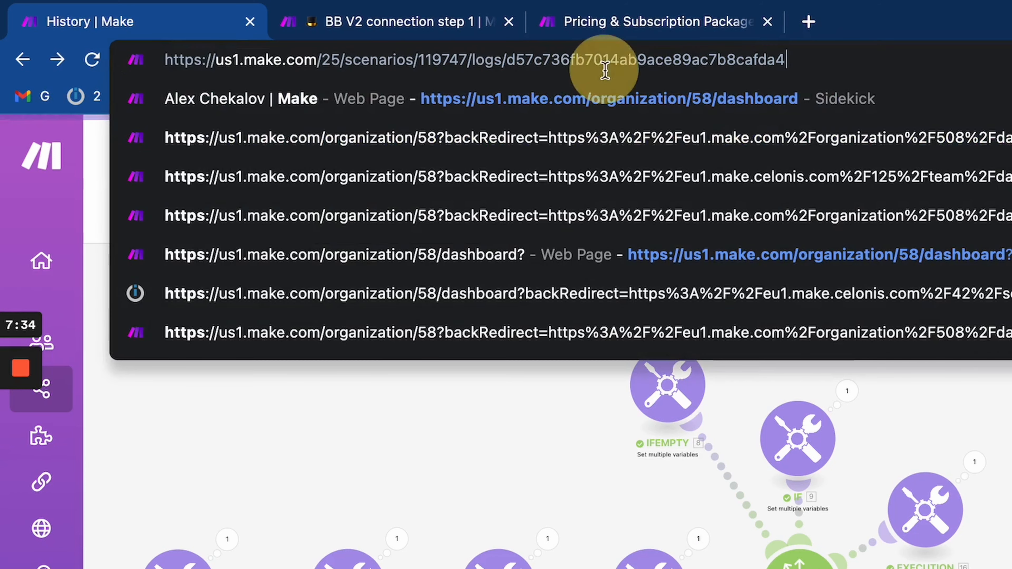
# Highlight the execution ID in the history page's URL again, along with the complete URL
pyautogui.doubleClick(604, 70)
pyautogui.doubleClick(602, 60)
pyautogui.click(436, 449)
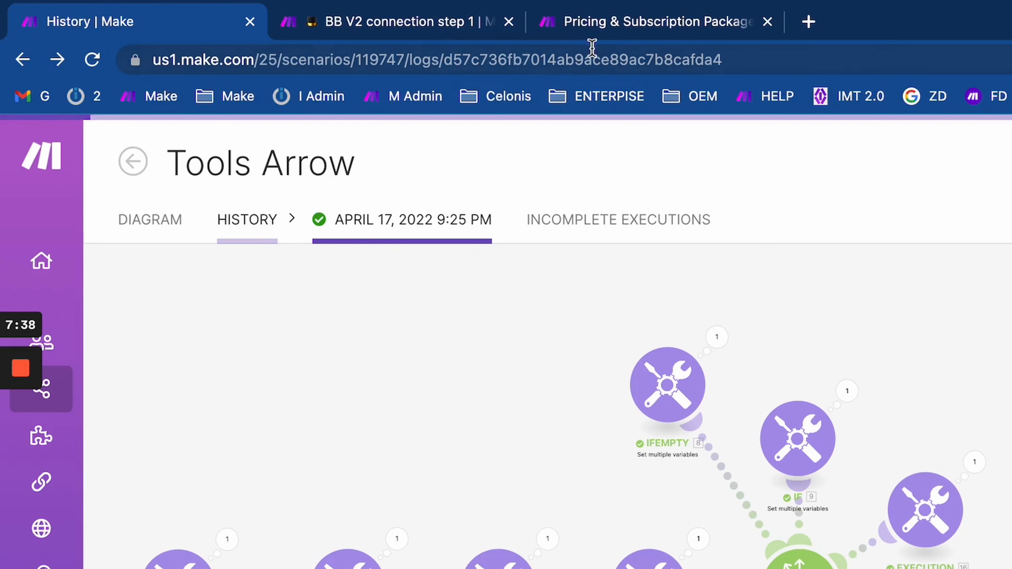
pyautogui.doubleClick(594, 59)
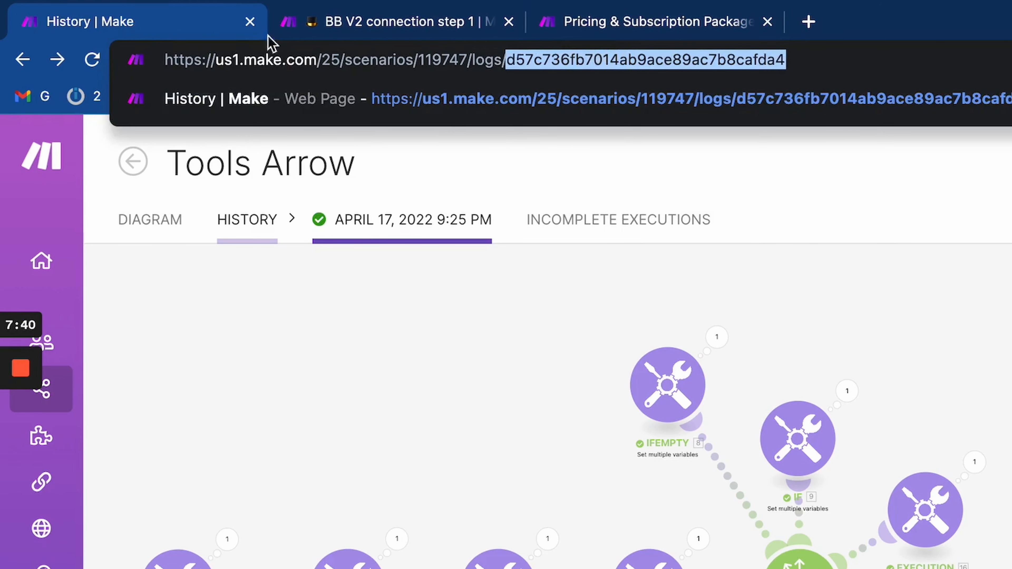
pyautogui.tripleClick(289, 59)
pyautogui.click(418, 388)
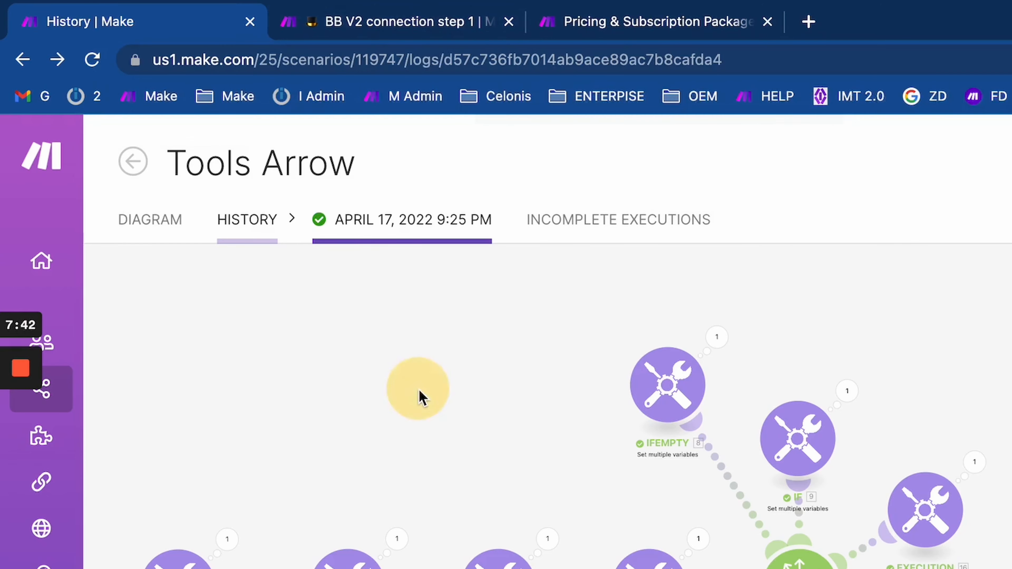
pyautogui.click(397, 62)
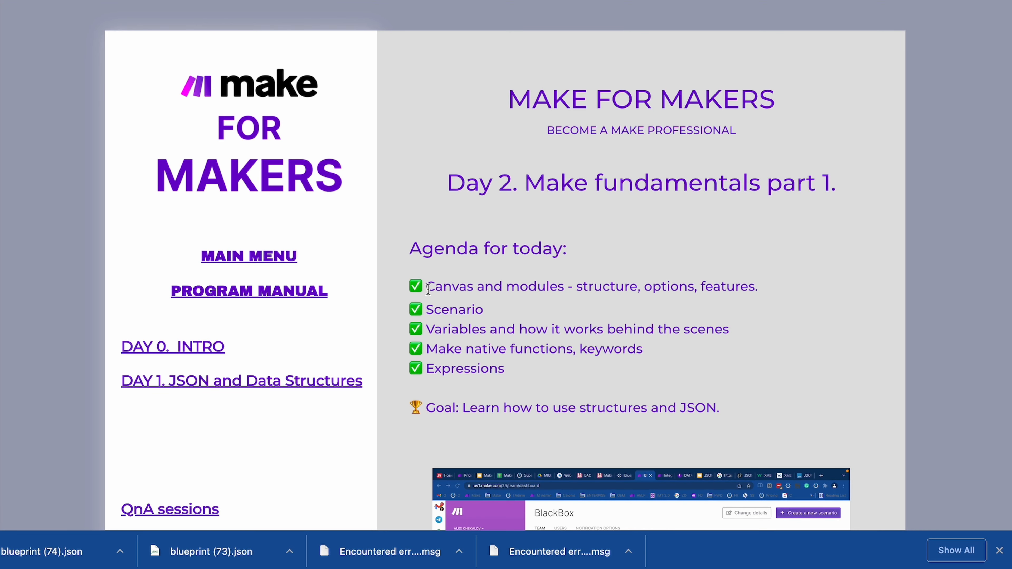
# Highlight the Day 2 agenda on the Make for Makers page, from canvas and modules through to expressions
pyautogui.moveTo(431, 287); pyautogui.dragTo(670, 392)
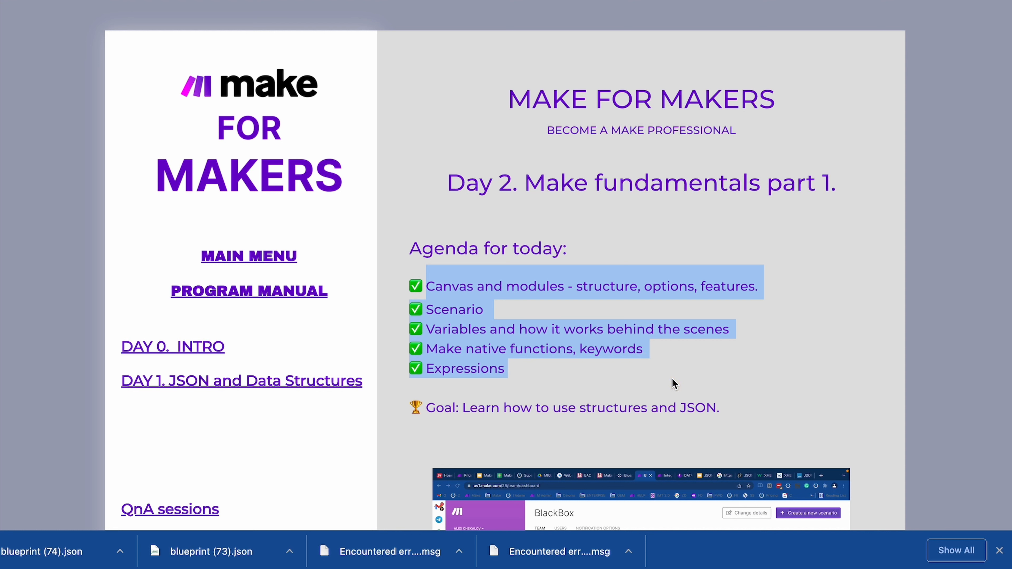
pyautogui.click(672, 379)
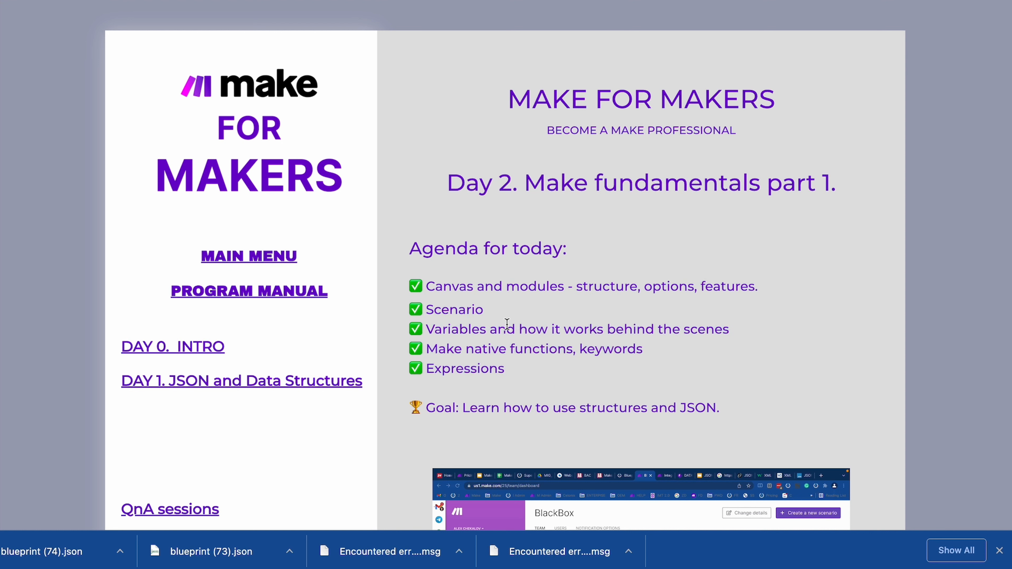
pyautogui.moveTo(425, 327); pyautogui.dragTo(547, 373)
pyautogui.click(547, 374)
# Switch to the All scenarios page in Make, view the organization dashboard and return to the scenarios list
pyautogui.hotkey('ctrl', 'Tab')
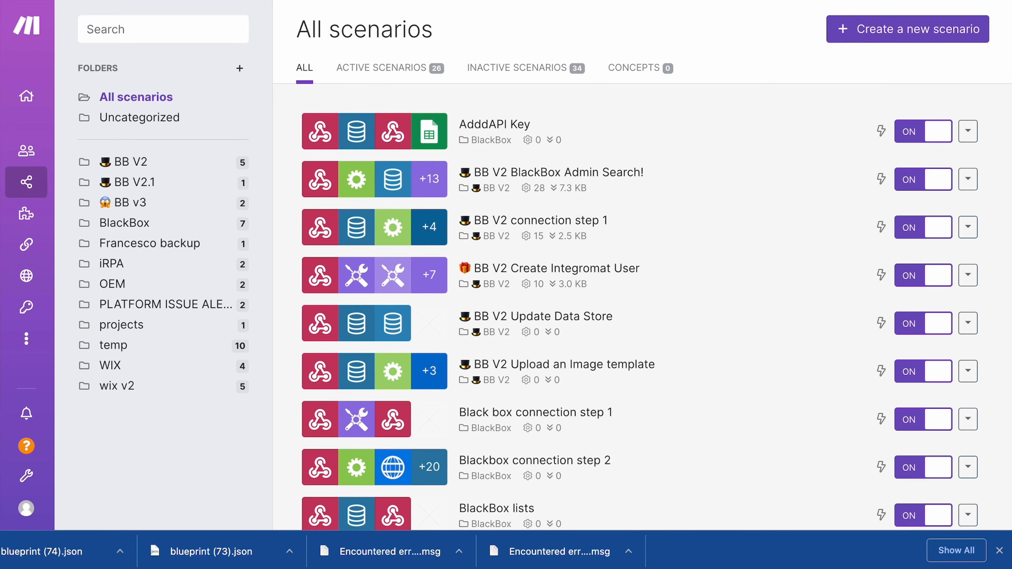
pyautogui.hotkey('ctrl', 'Tab')
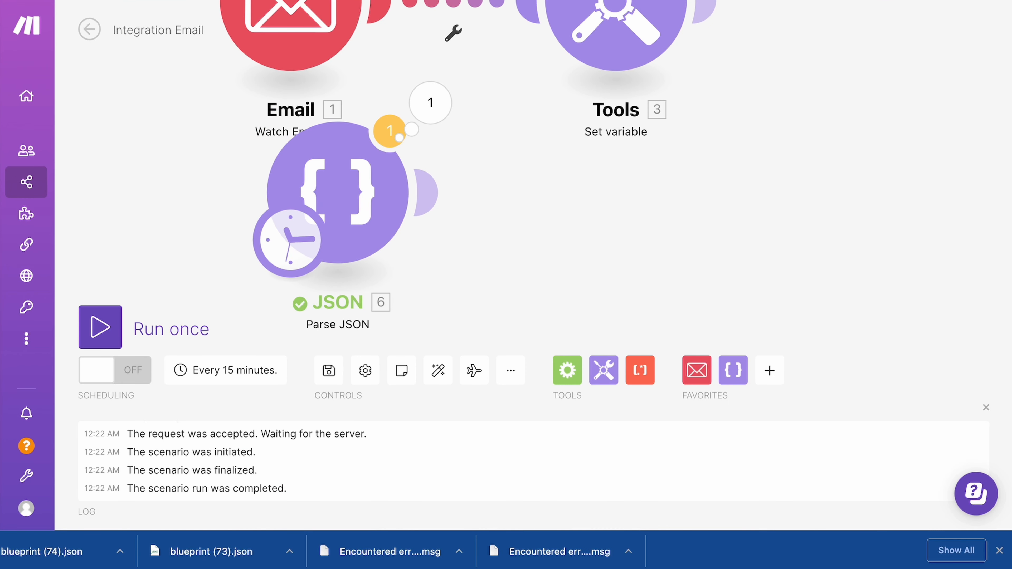
pyautogui.hotkey('ctrl', 'Tab')
pyautogui.hotkey('ctrl', 'Tab')
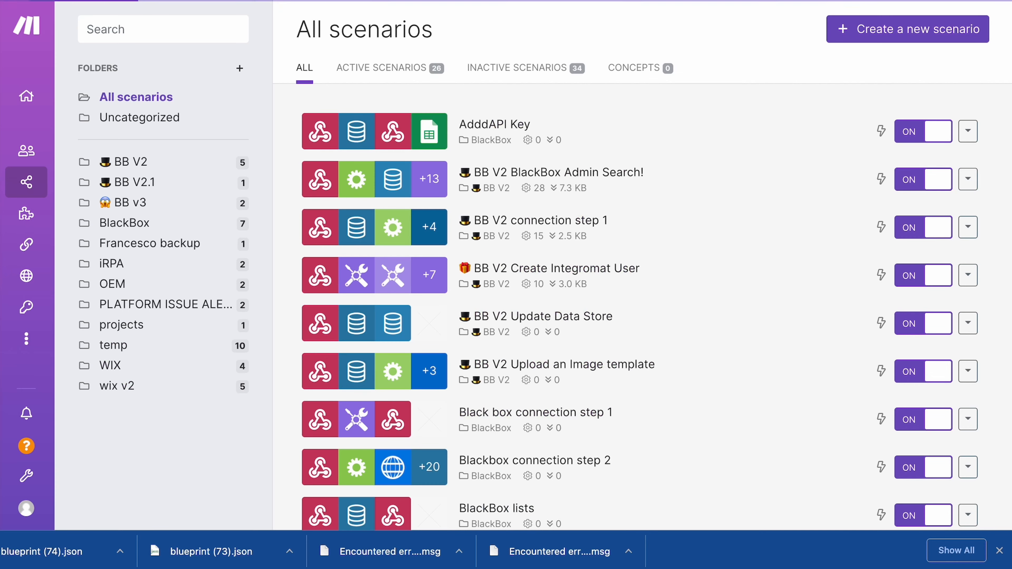
pyautogui.moveTo(36, 101)
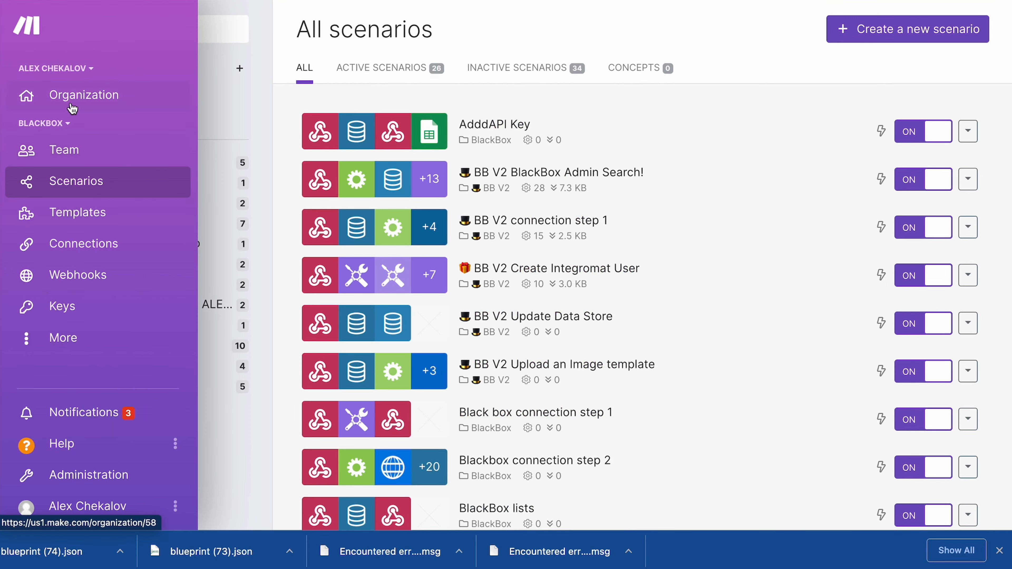
pyautogui.click(81, 102)
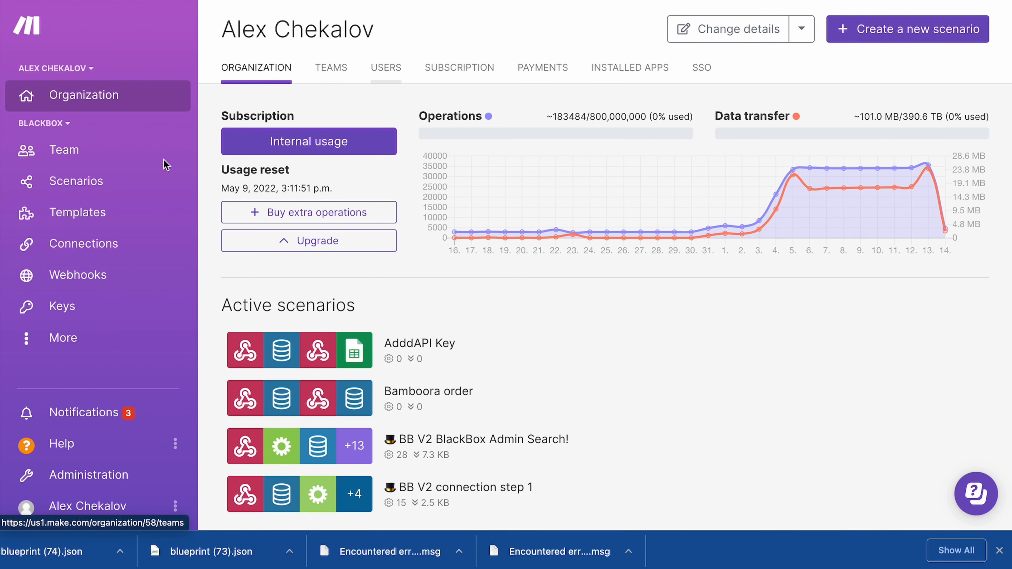
pyautogui.click(96, 179)
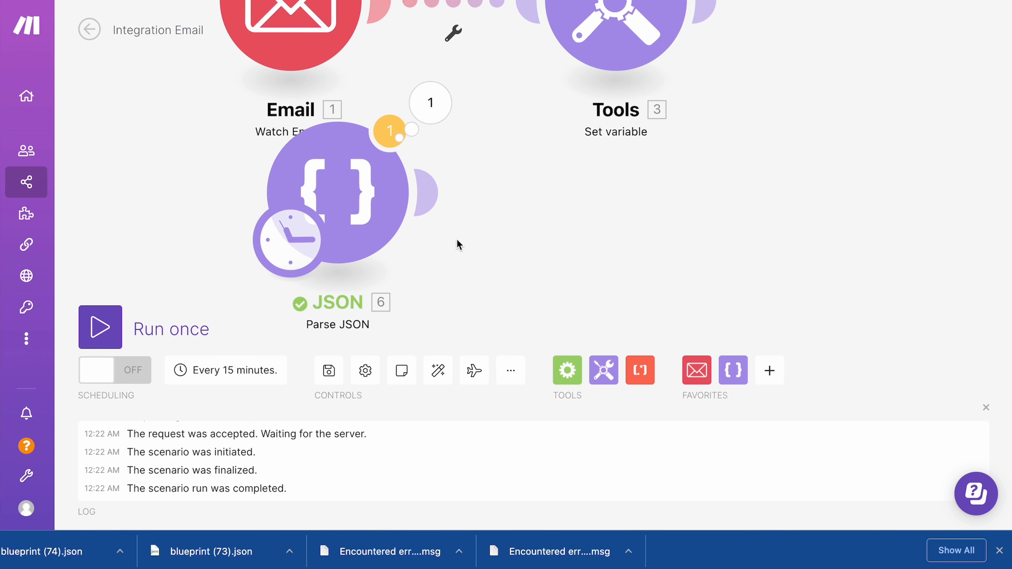
# Move the Parse JSON module in front of the Email module on the Integration Email scenario canvas
pyautogui.click(511, 243)
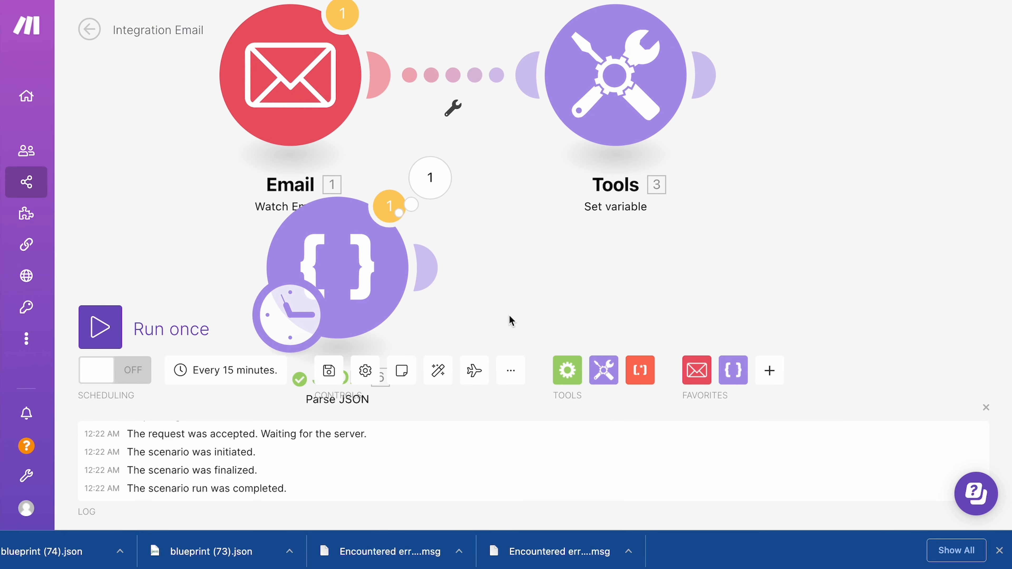
pyautogui.moveTo(403, 297); pyautogui.dragTo(211, 189)
pyautogui.moveTo(526, 200); pyautogui.dragTo(347, 166)
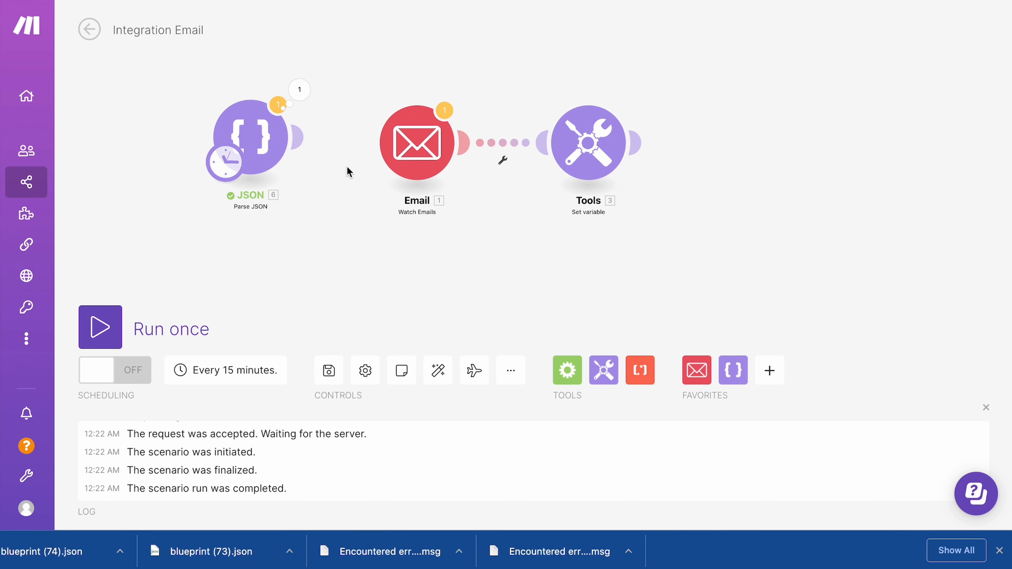
pyautogui.scroll(-3, 444, 245)
pyautogui.scroll(2, 443, 245)
pyautogui.scroll(-2, 444, 245)
pyautogui.scroll(3, 444, 245)
pyautogui.scroll(-3, 444, 244)
pyautogui.scroll(4, 444, 244)
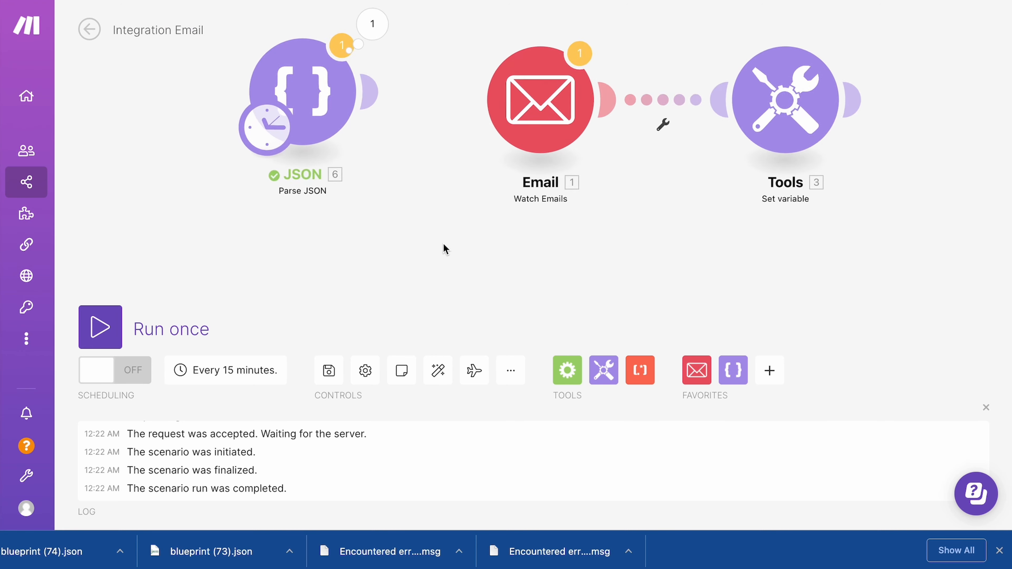
pyautogui.scroll(-1, 443, 244)
# Open the Parse JSON module's context menu and inspect the page's HTML while the menu is showing
pyautogui.rightClick(357, 140)
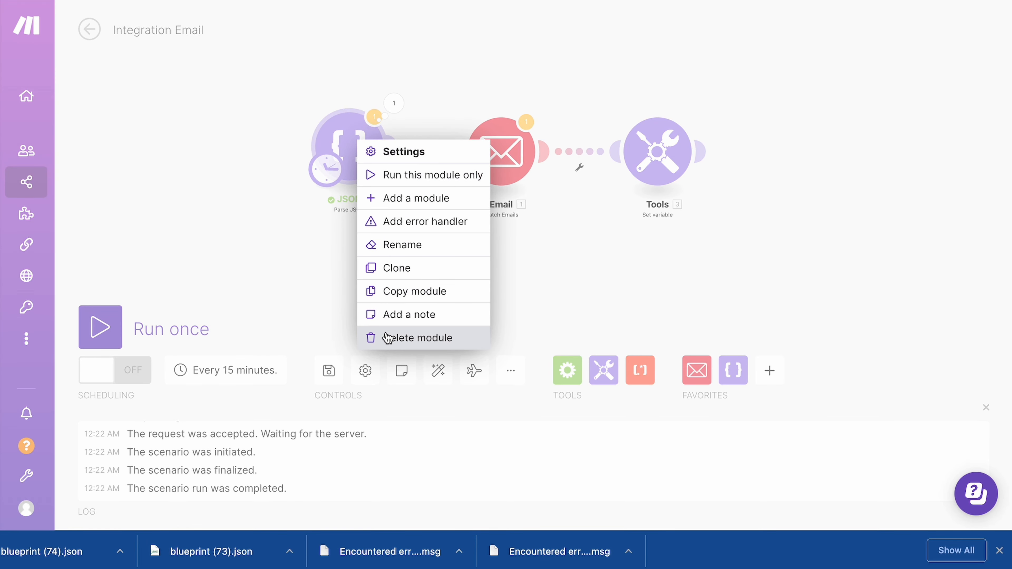
pyautogui.rightClick(34, 122)
pyautogui.click(61, 353)
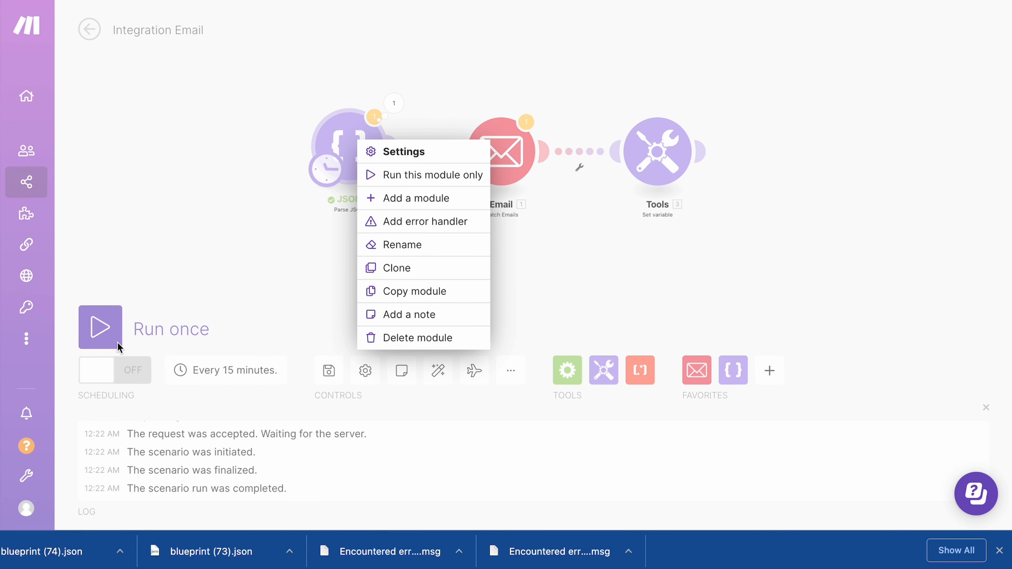
pyautogui.scroll(-1, 219, 392)
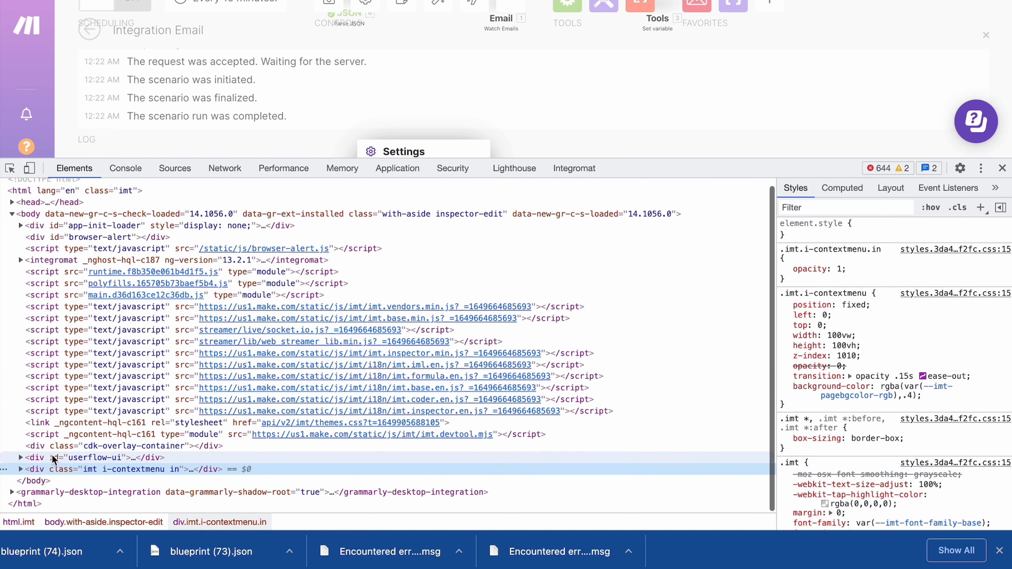
# Expand the i-contextmenu element in the HTML down to the link inside its i-contextmenu-default list item
pyautogui.click(21, 469)
pyautogui.click(27, 482)
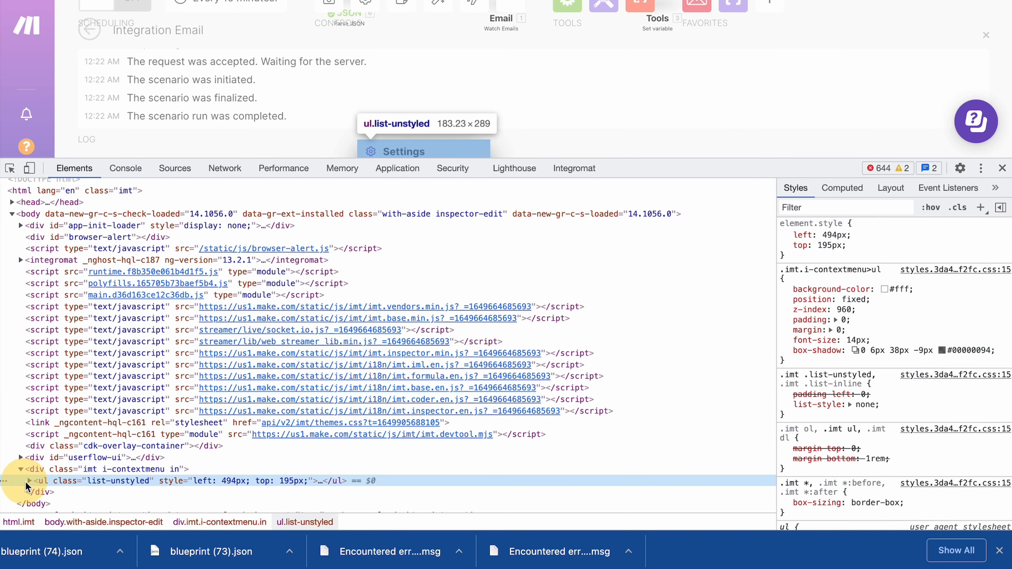
pyautogui.scroll(-5, 31, 481)
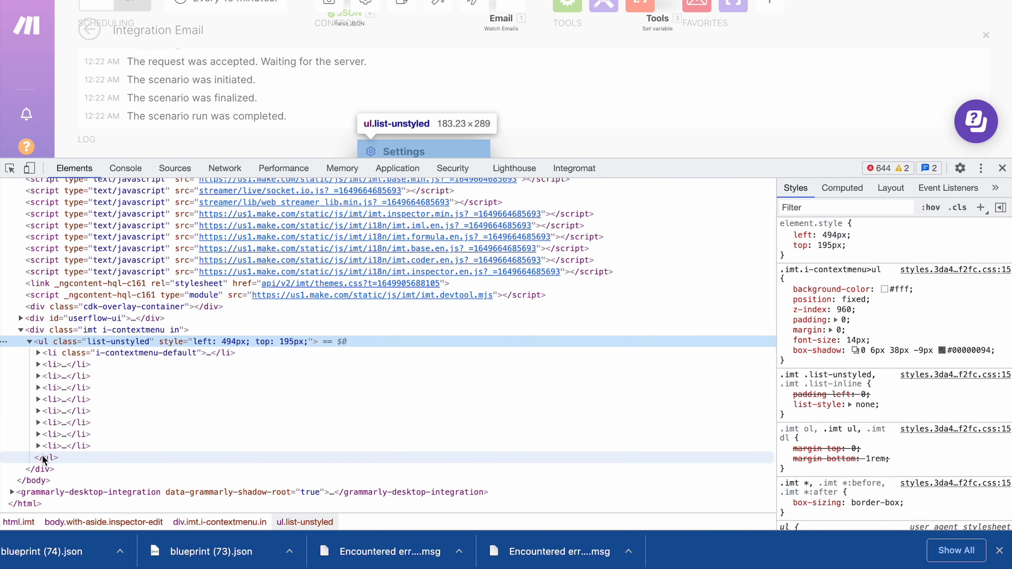
pyautogui.click(39, 353)
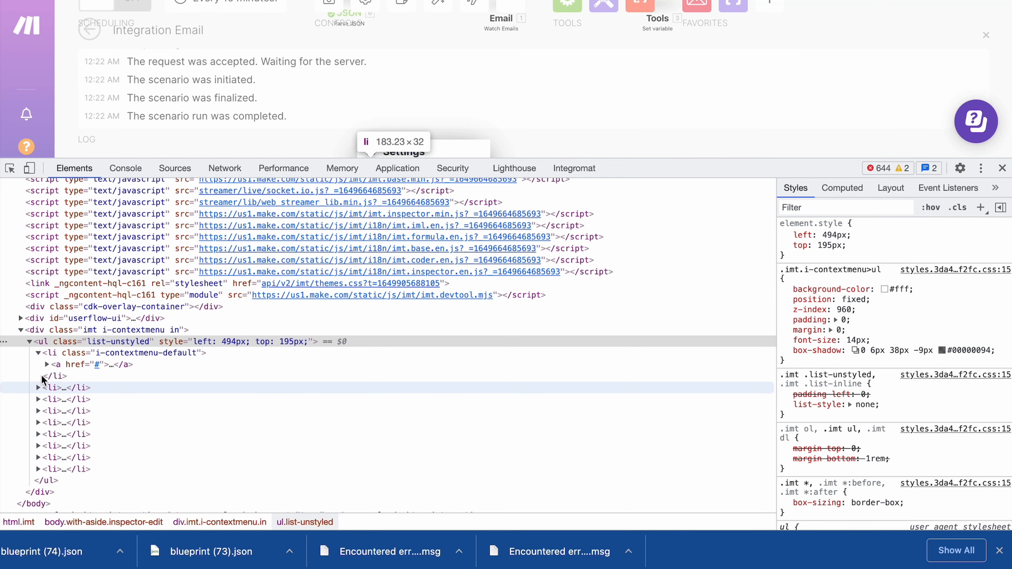
pyautogui.click(51, 365)
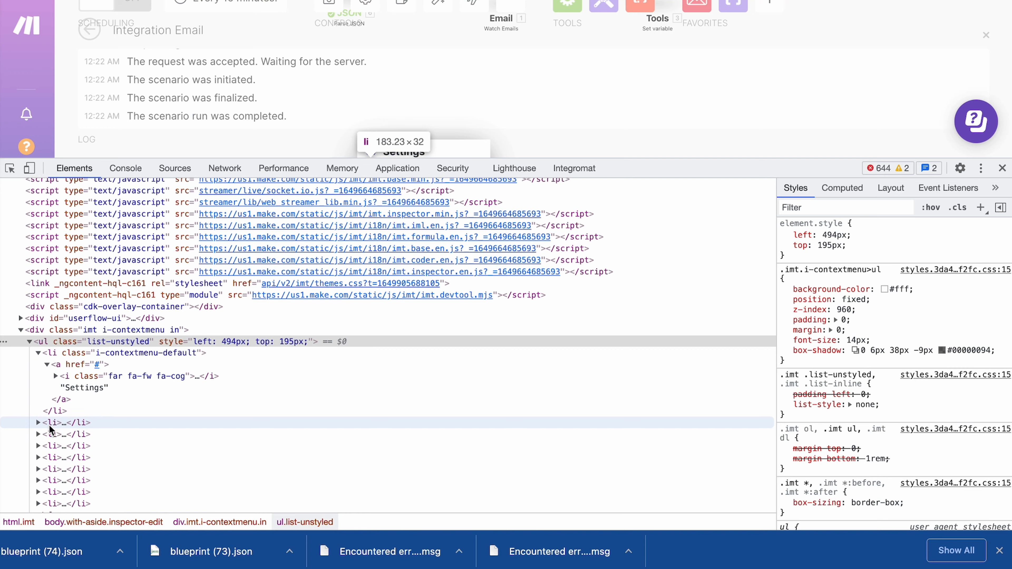
# Expand the last list items of the context menu in the HTML, and close the module's context menu
pyautogui.click(50, 424)
pyautogui.scroll(-1, 50, 429)
pyautogui.scroll(-2, 50, 428)
pyautogui.click(38, 446)
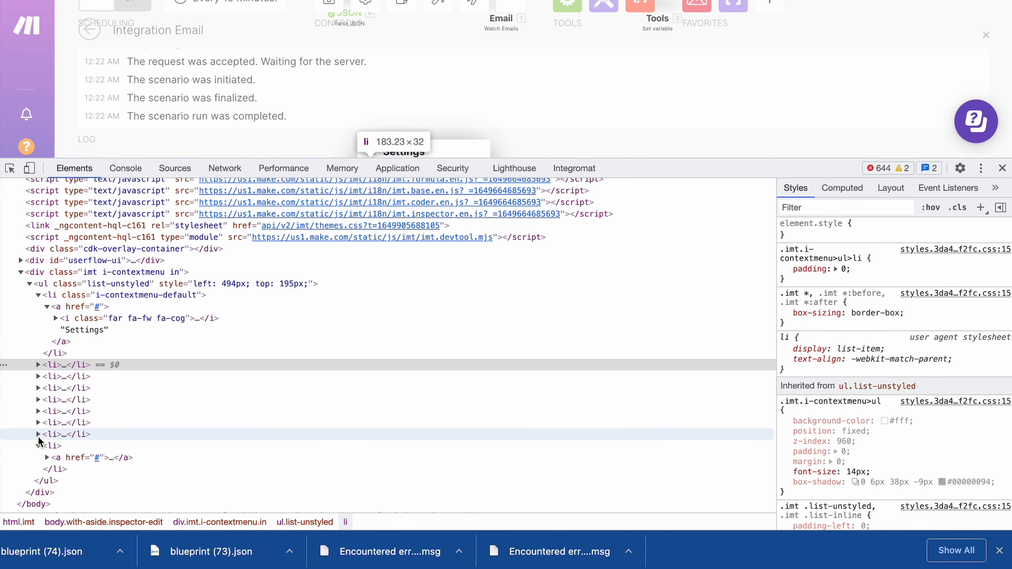
pyautogui.click(38, 435)
pyautogui.click(38, 422)
pyautogui.click(142, 130)
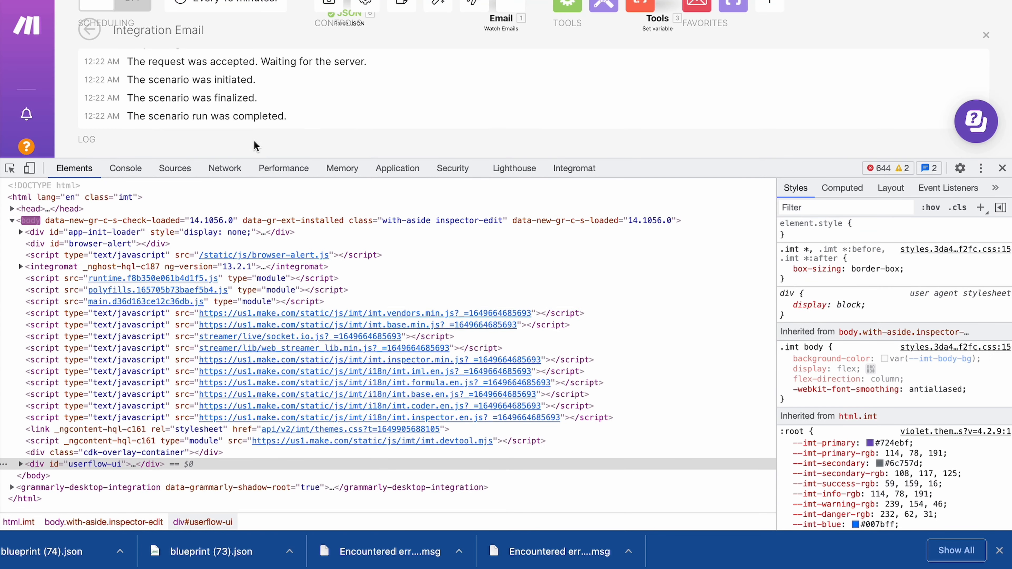
# Shrink the developer tools to show more of the scenario, and inspect the Organization link and the other sidebar elements in the HTML
pyautogui.scroll(3, 281, 104)
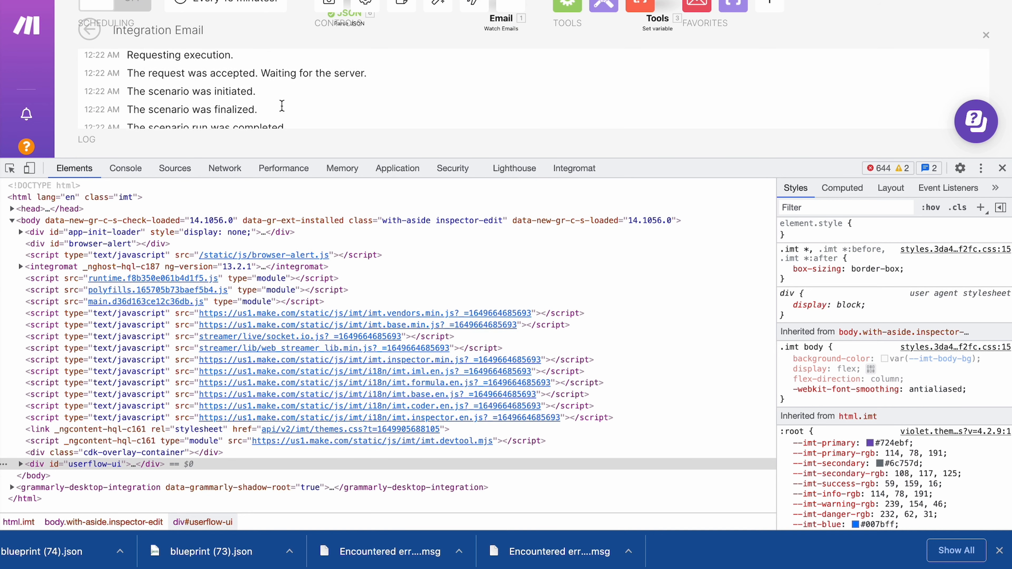
pyautogui.moveTo(316, 159); pyautogui.dragTo(314, 331)
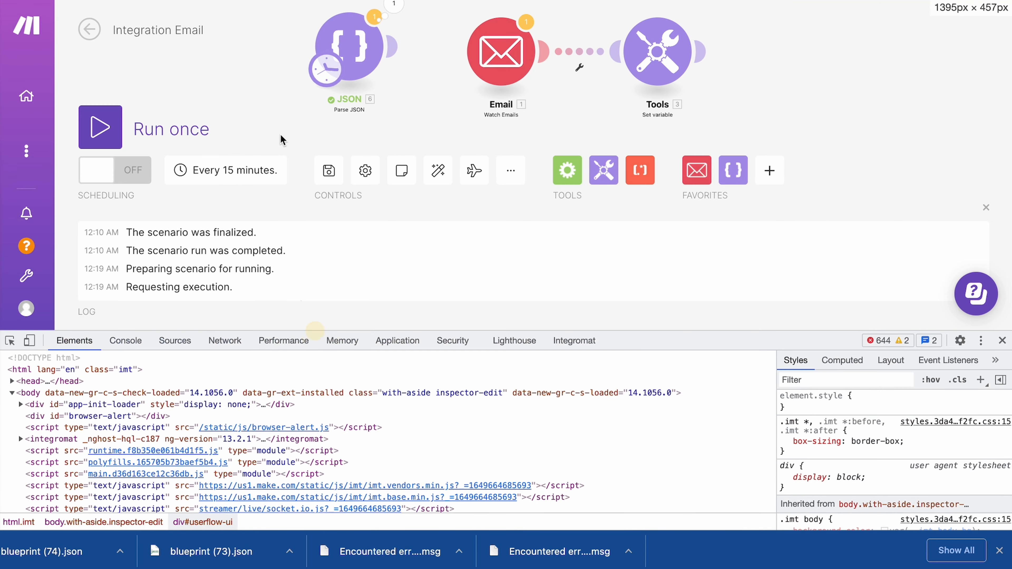
pyautogui.rightClick(40, 85)
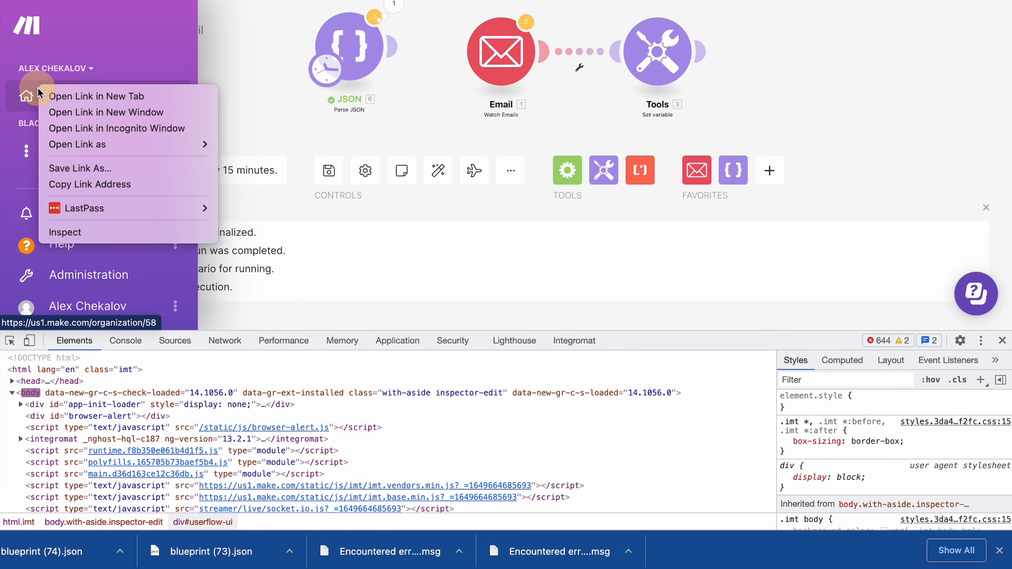
pyautogui.click(91, 233)
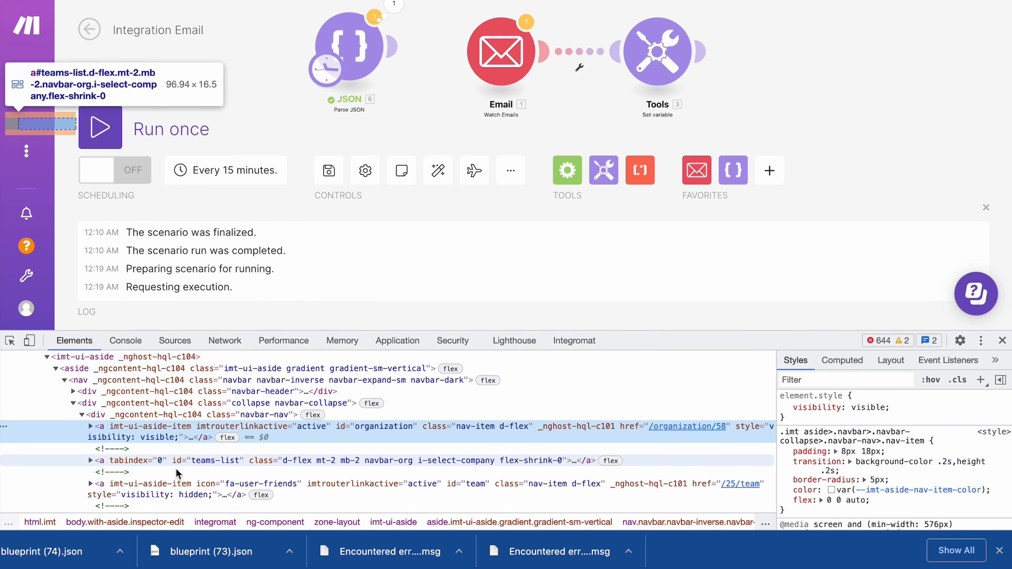
pyautogui.scroll(-5, 177, 490)
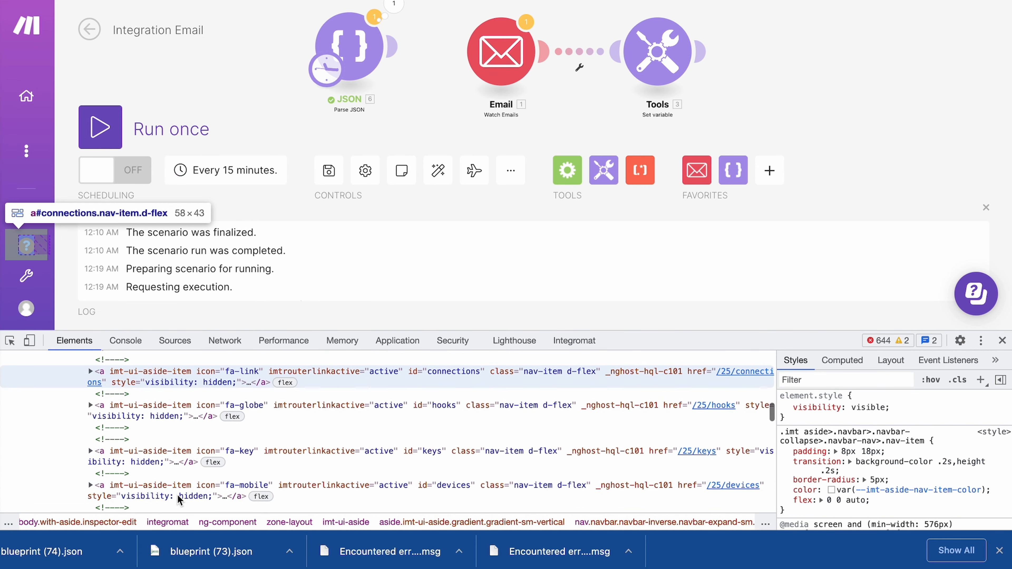
pyautogui.scroll(-6, 176, 497)
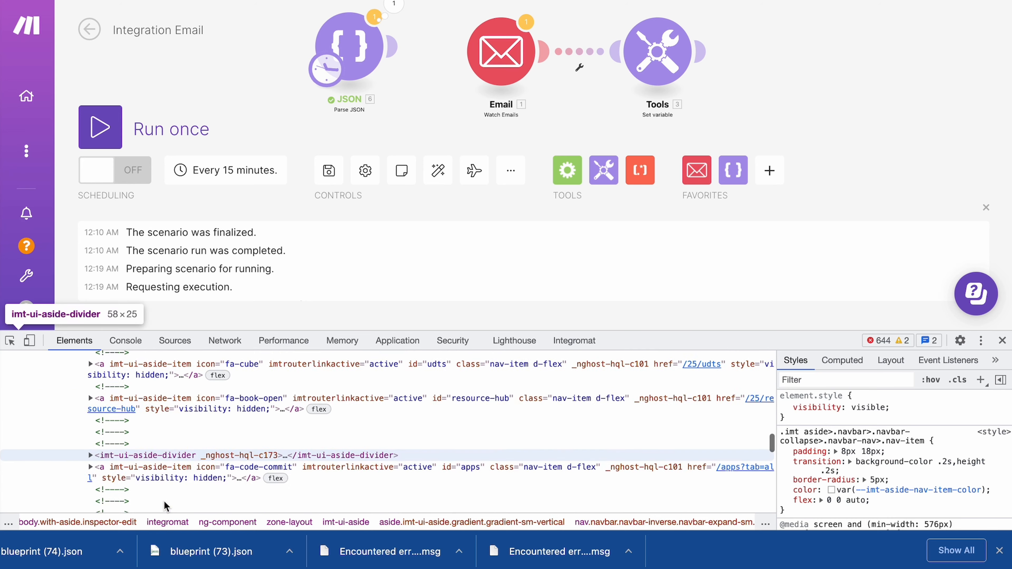
pyautogui.scroll(-3, 156, 399)
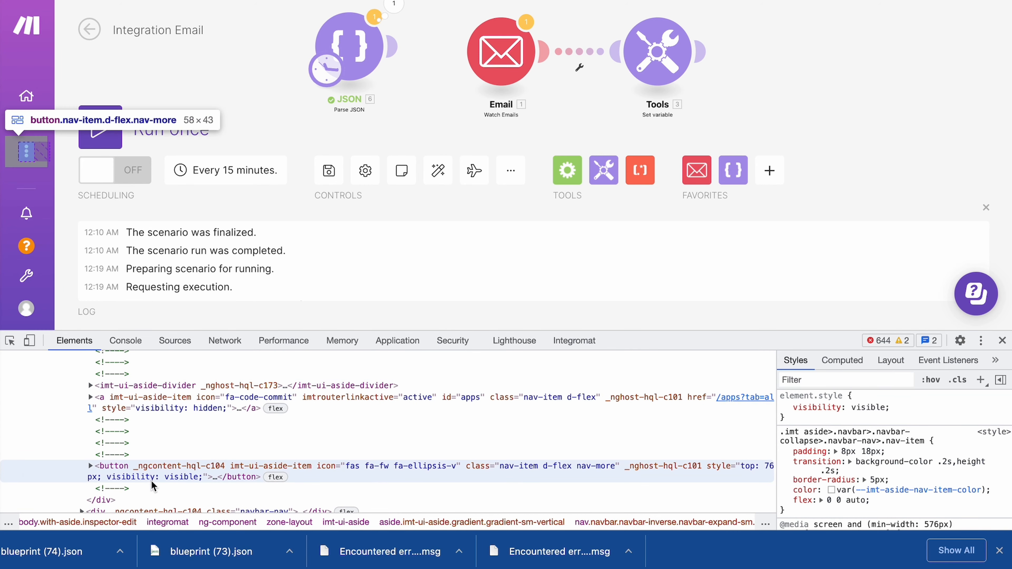
pyautogui.scroll(-3, 151, 481)
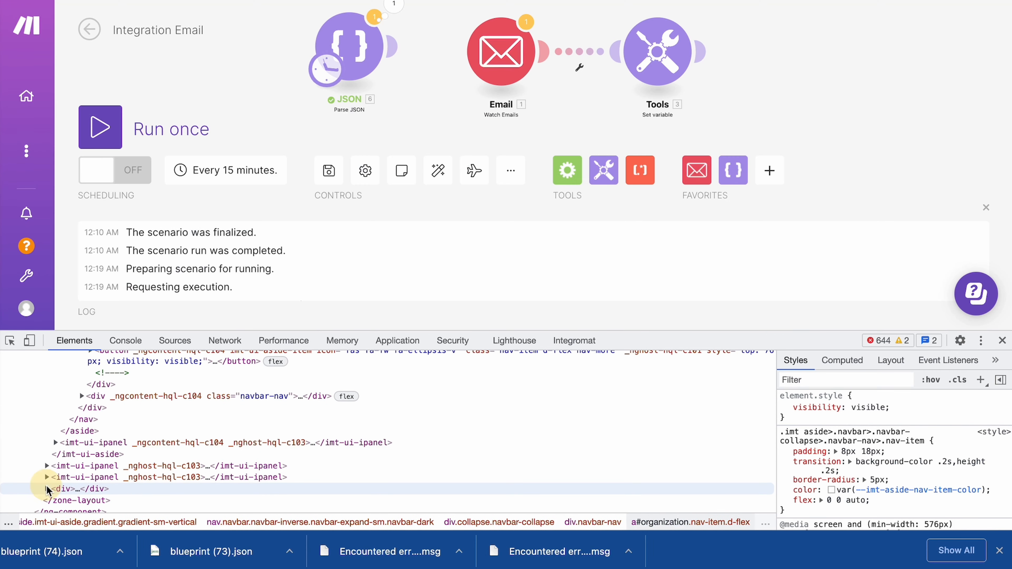
# Expand the last div inside the zone-layout element and the scenarios-add element it contains
pyautogui.click(47, 489)
pyautogui.scroll(-3, 60, 474)
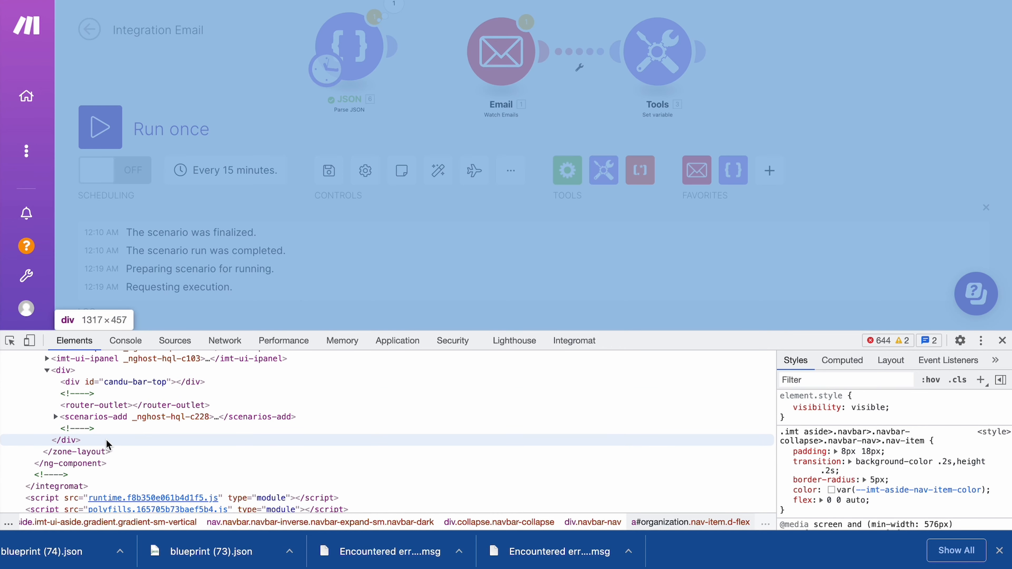
pyautogui.click(106, 439)
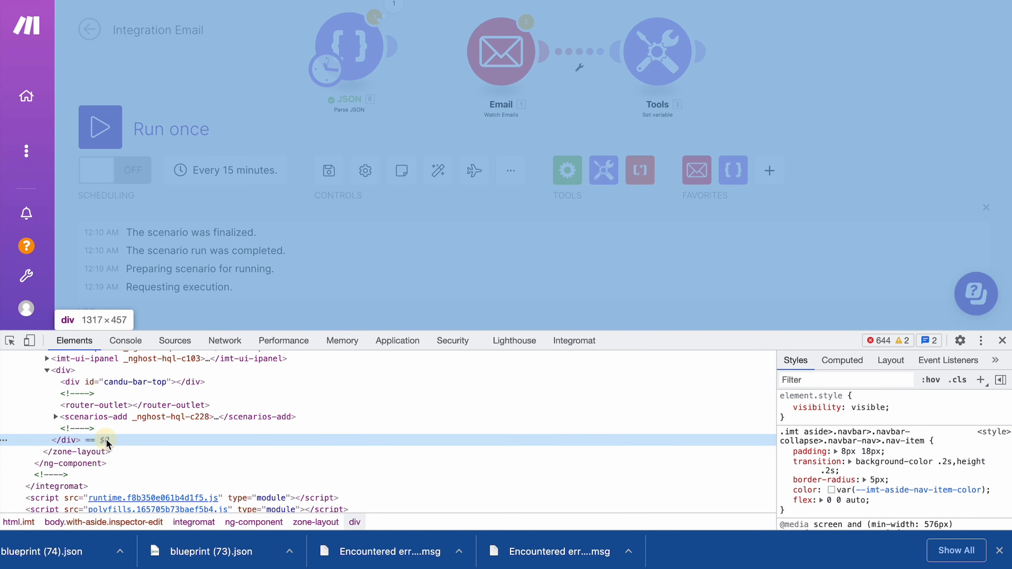
pyautogui.click(56, 417)
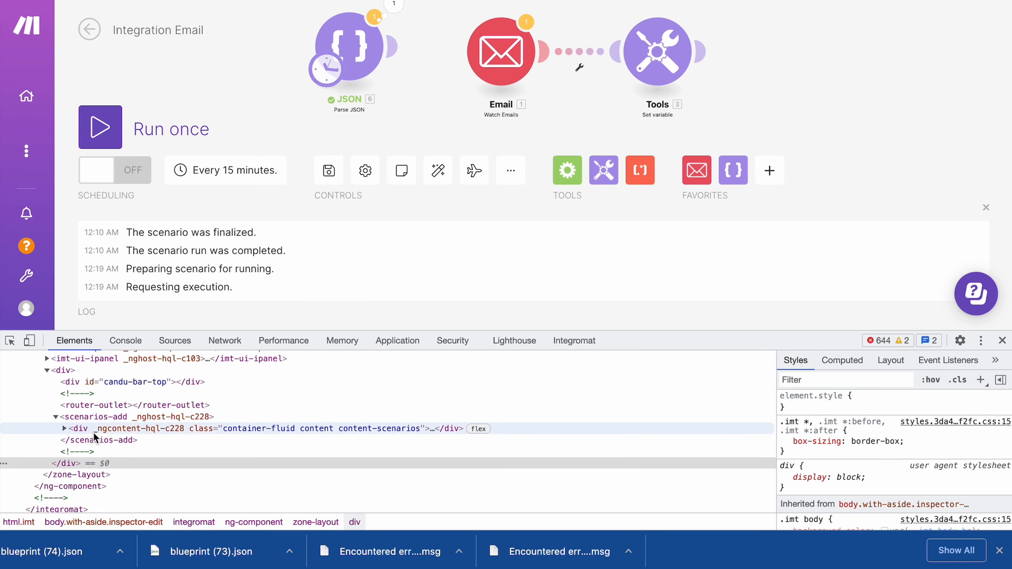
# Expand the container-fluid div in the HTML through the tab-content and tab-pane-inspector divs down to the imt-inspector-designer-blank element
pyautogui.click(65, 431)
pyautogui.click(65, 429)
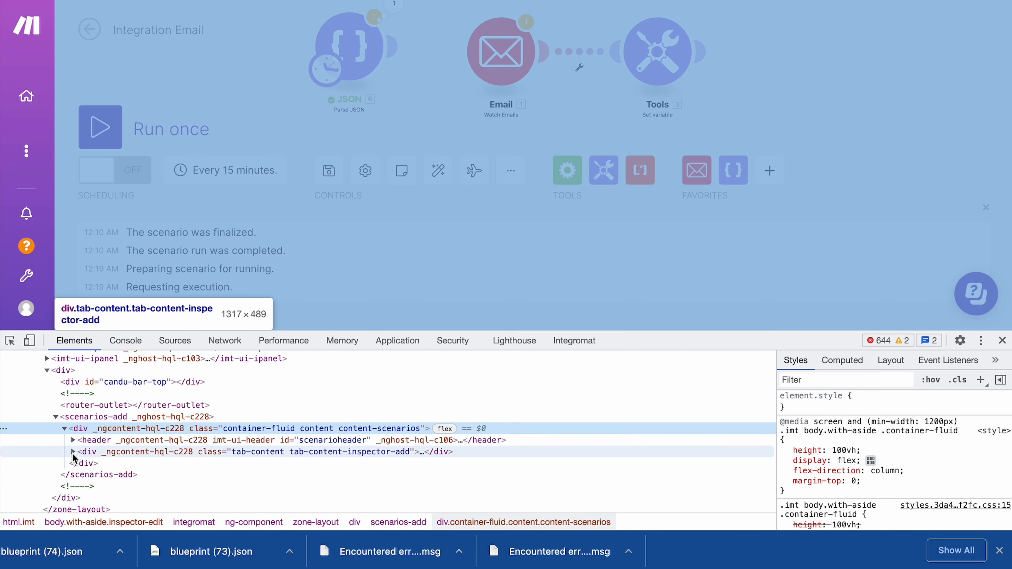
pyautogui.click(73, 451)
pyautogui.click(81, 465)
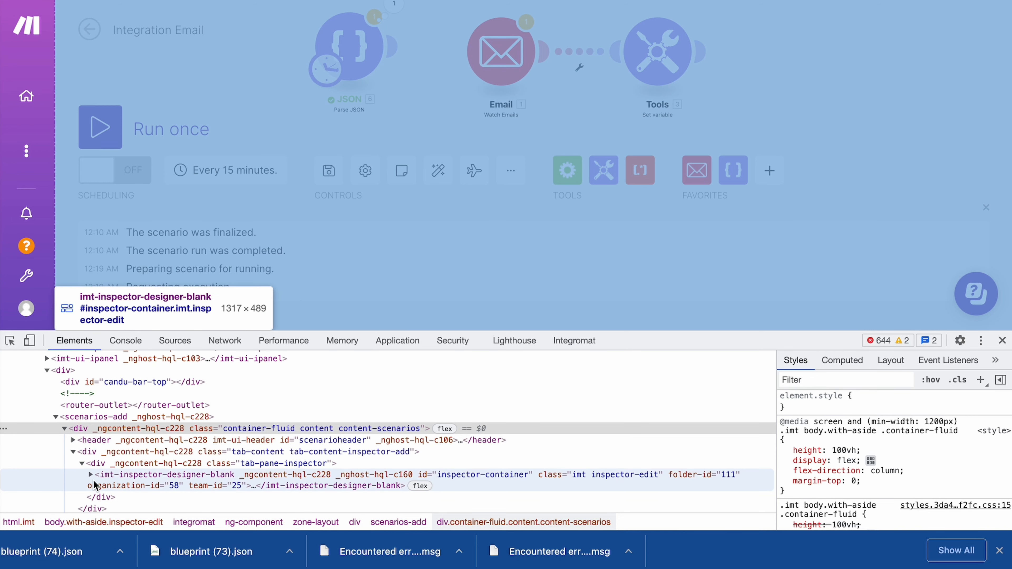
pyautogui.click(91, 475)
pyautogui.scroll(-2, 94, 458)
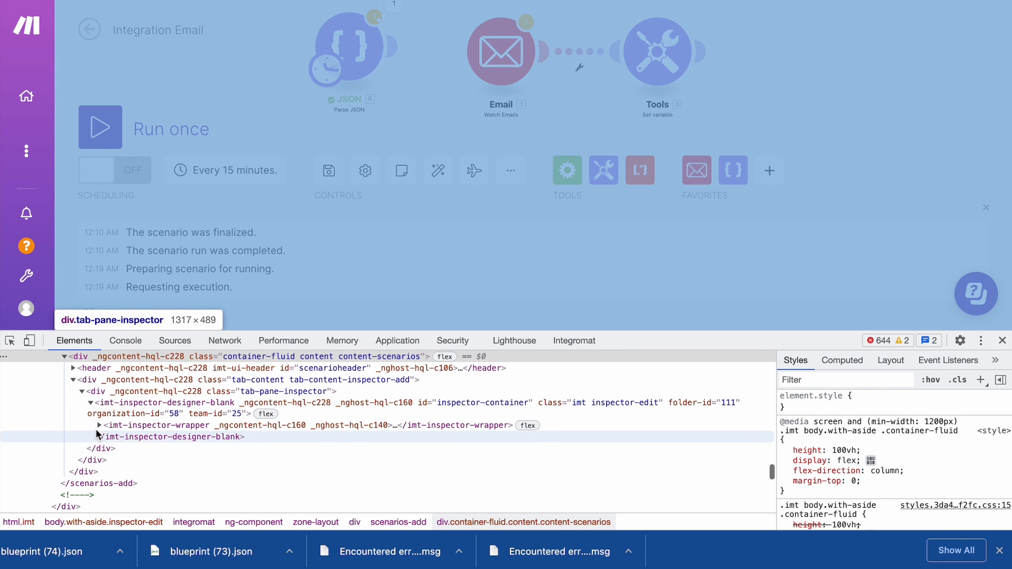
# Expand the imt-inspector-wrapper, inspector-container and imt-inspector-designer-blank-cmp elements down to the contents of the diagram div
pyautogui.click(108, 430)
pyautogui.click(99, 425)
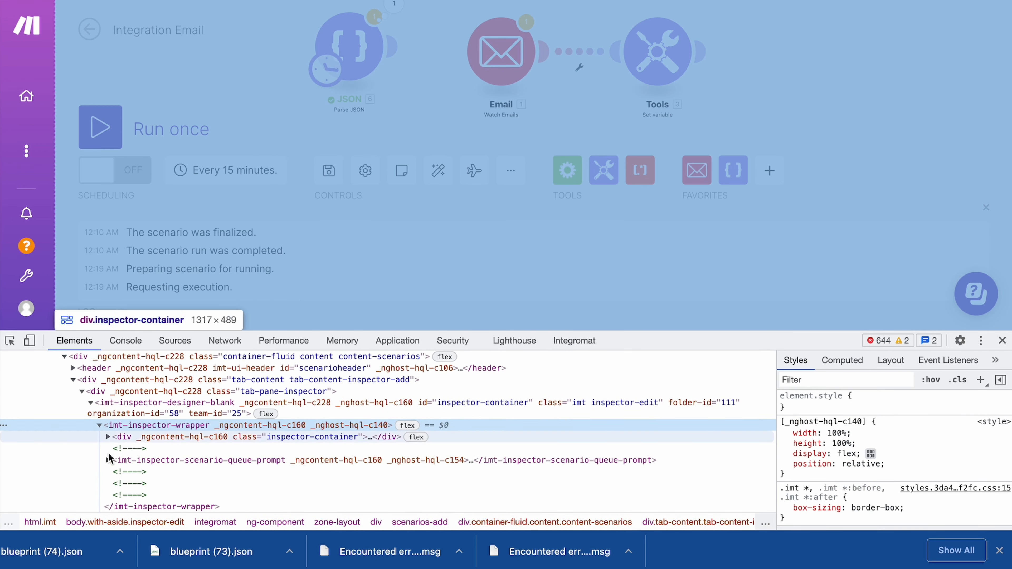
pyautogui.scroll(-1, 113, 478)
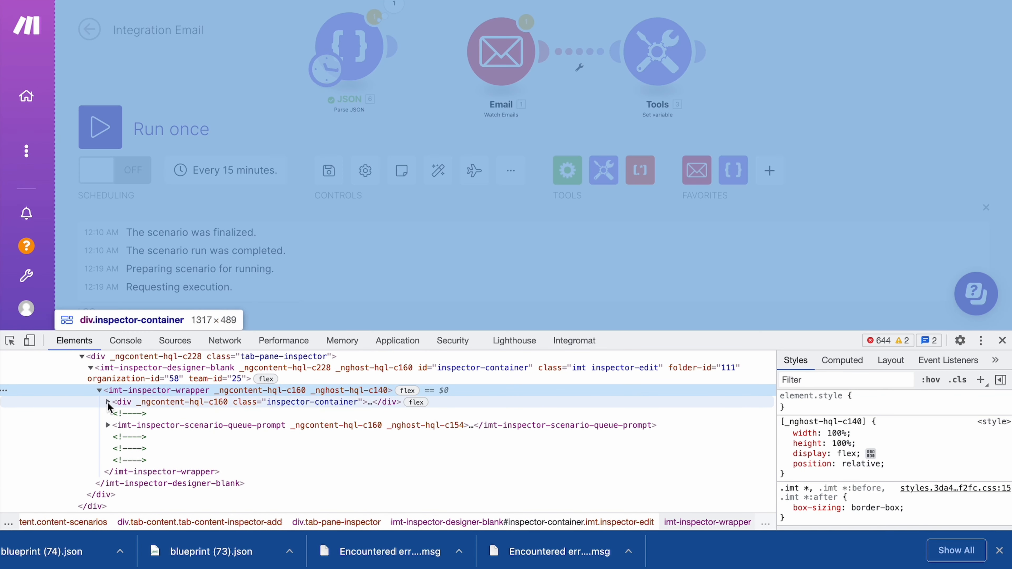
pyautogui.click(108, 402)
pyautogui.click(115, 413)
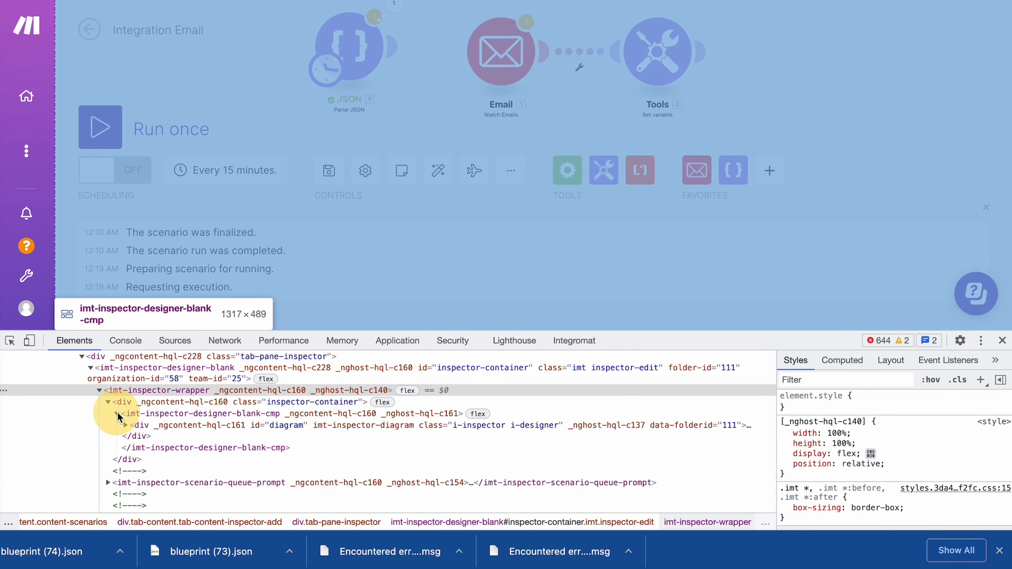
pyautogui.click(126, 425)
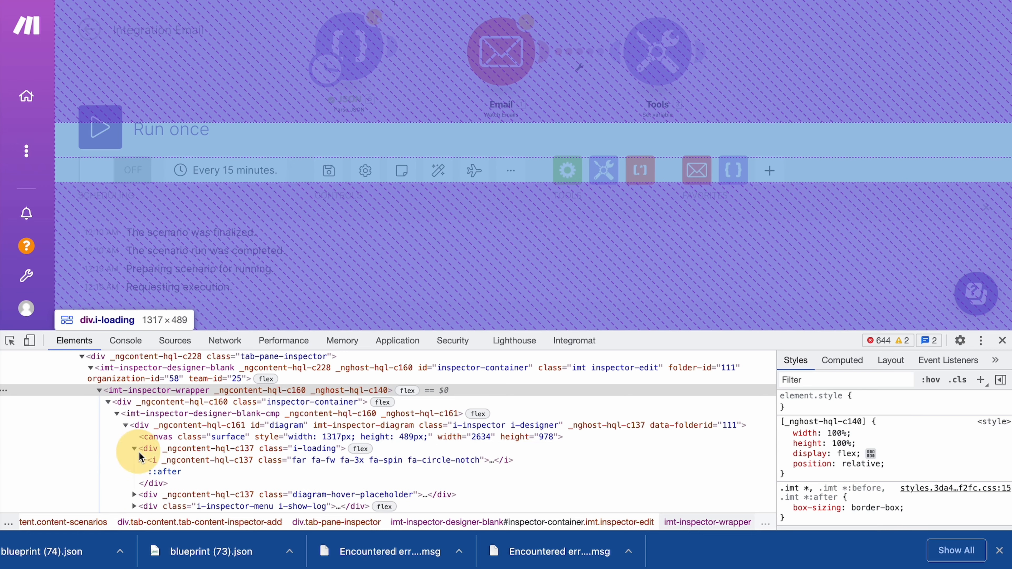
# Examine the i-loading div and its fa-circle-notch icon in the HTML, and close the developer tools
pyautogui.click(135, 449)
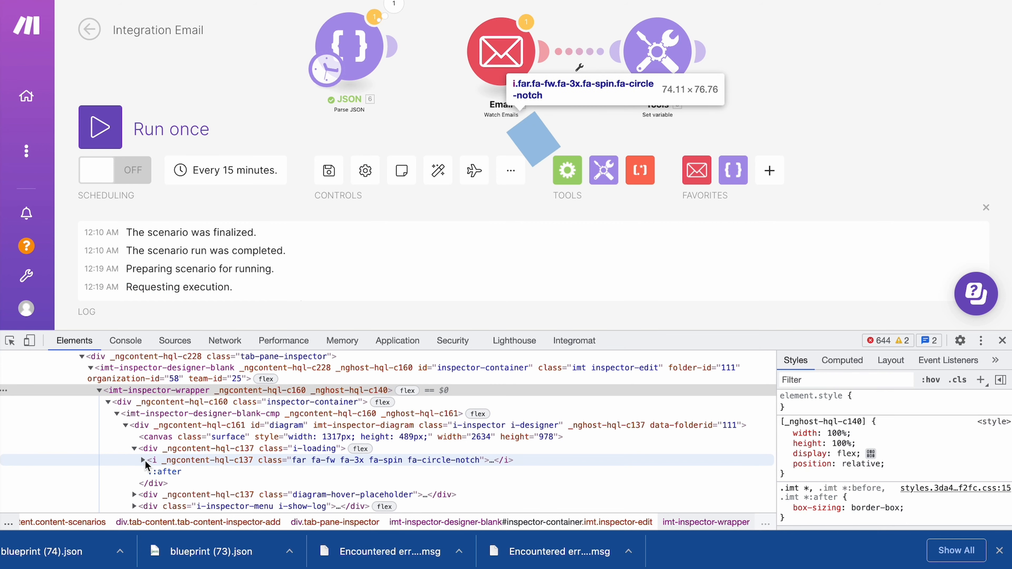
pyautogui.click(144, 460)
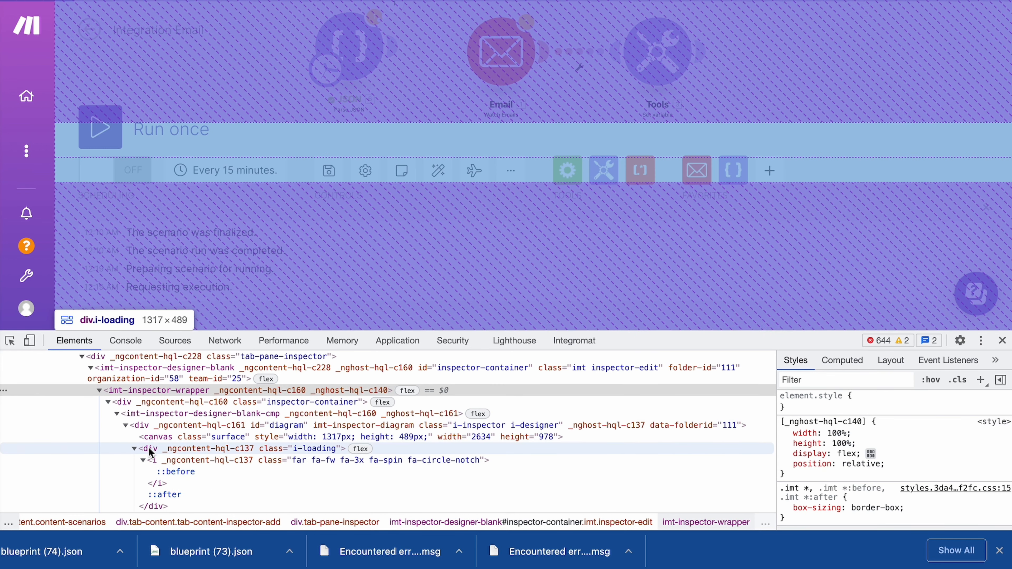
pyautogui.click(150, 448)
pyautogui.scroll(-3, 151, 470)
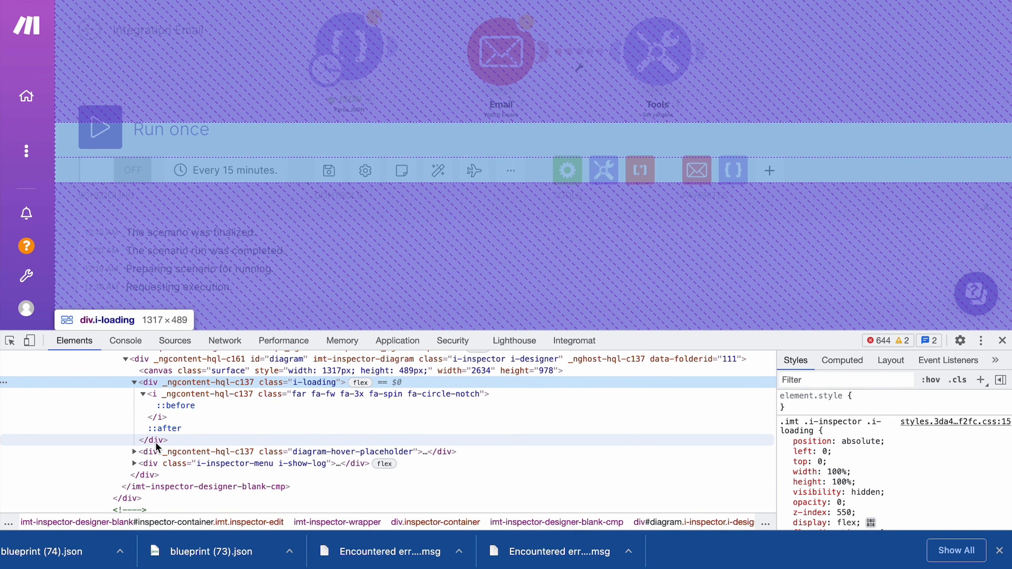
pyautogui.click(156, 441)
pyautogui.scroll(1, 158, 445)
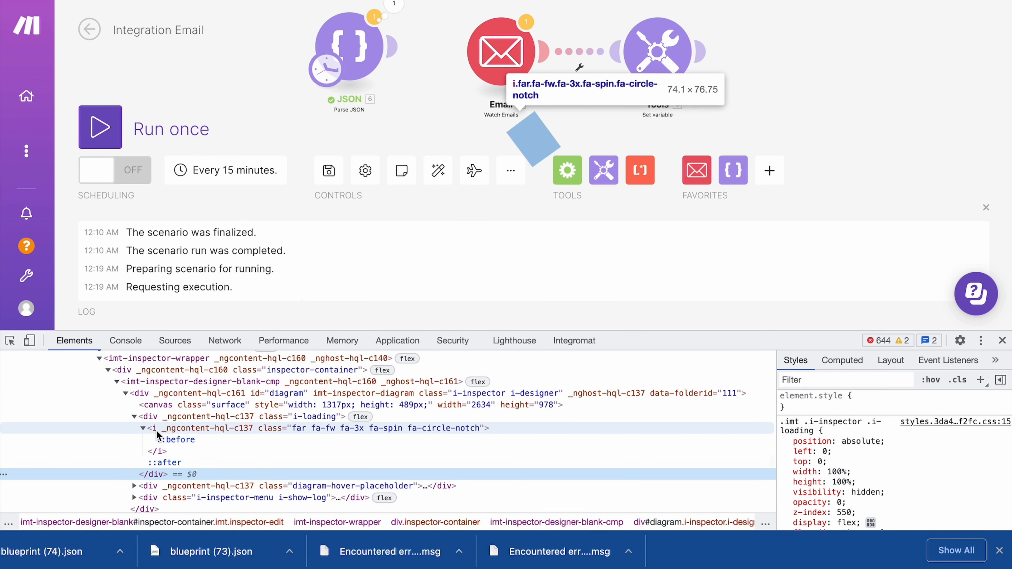
pyautogui.click(165, 431)
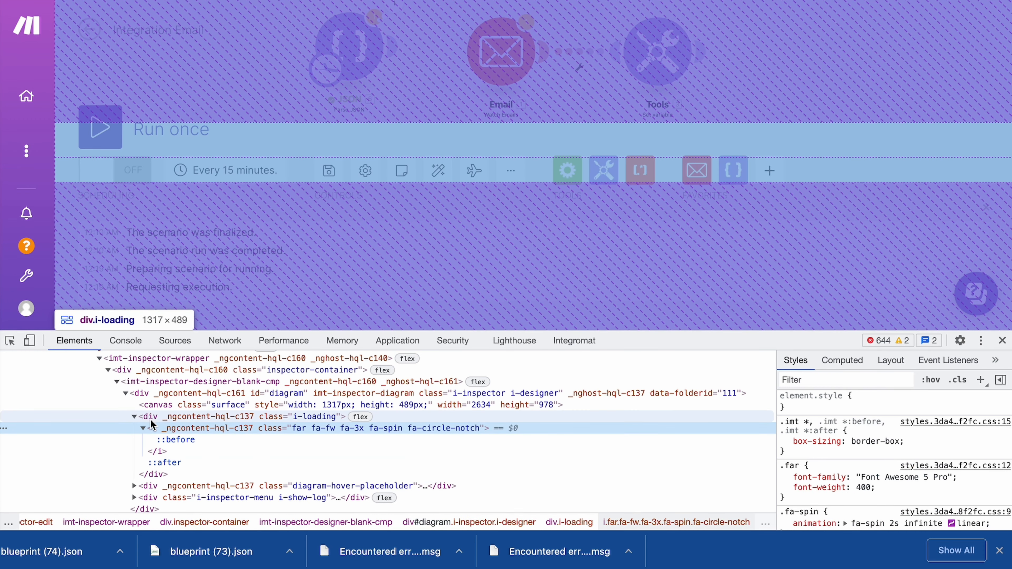
pyautogui.click(154, 417)
pyautogui.click(190, 432)
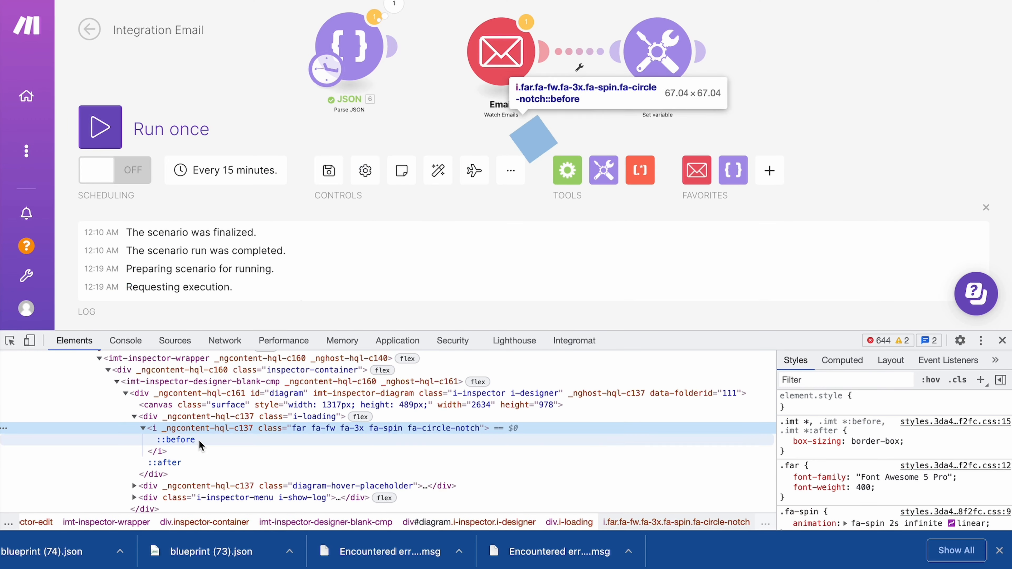
pyautogui.click(1001, 341)
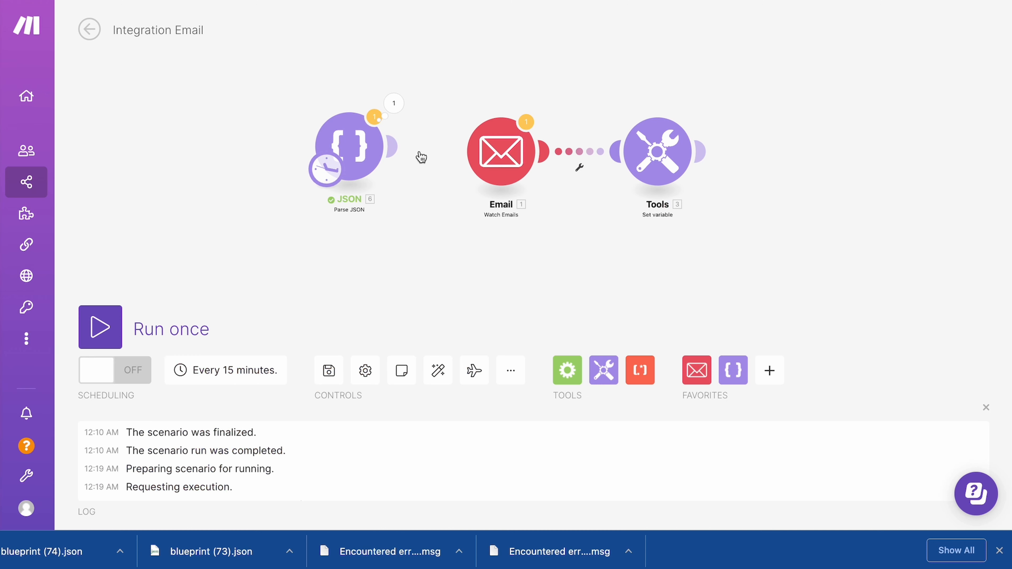
# Spread the scenario modules apart by moving JSON up and left, Email left and Tools down and right
pyautogui.moveTo(455, 245)
pyautogui.mouseDown()
pyautogui.moveTo(415, 286)
pyautogui.moveTo(197, 259)
pyautogui.moveTo(360, 258)
pyautogui.mouseUp()
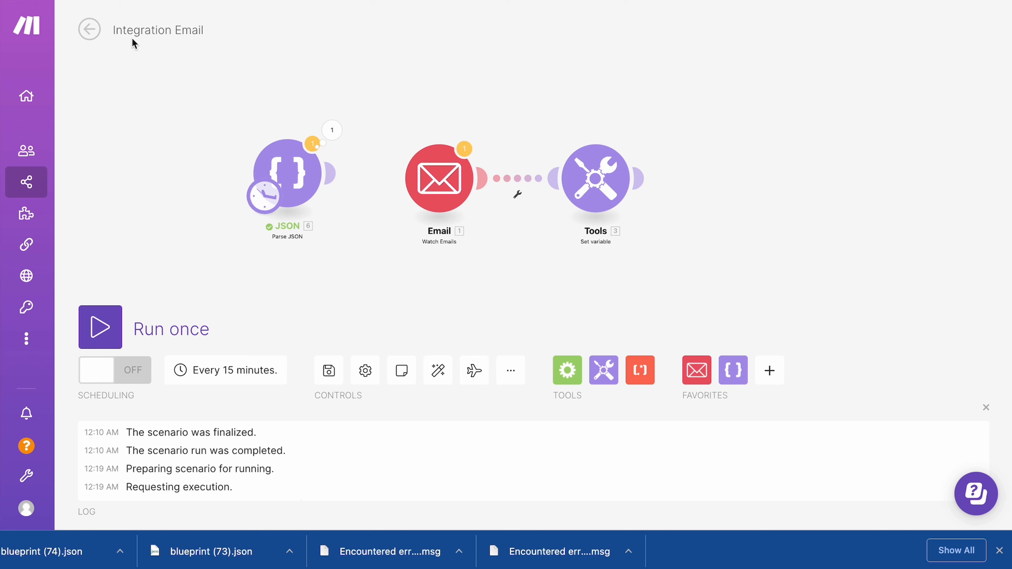
pyautogui.moveTo(296, 185)
pyautogui.mouseDown()
pyautogui.moveTo(634, 249)
pyautogui.moveTo(342, 221)
pyautogui.moveTo(277, 194)
pyautogui.moveTo(301, 190)
pyautogui.moveTo(194, 165)
pyautogui.mouseUp()
pyautogui.moveTo(441, 185); pyautogui.dragTo(399, 198)
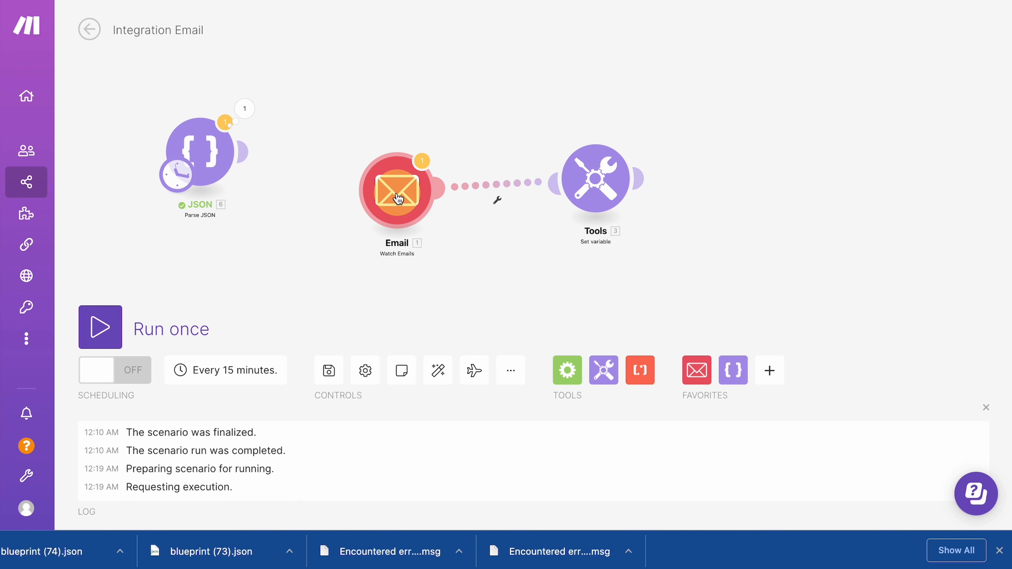
pyautogui.moveTo(603, 175)
pyautogui.mouseDown()
pyautogui.moveTo(677, 335)
pyautogui.moveTo(562, 261)
pyautogui.moveTo(255, 269)
pyautogui.moveTo(513, 149)
pyautogui.moveTo(630, 233)
pyautogui.moveTo(447, 144)
pyautogui.moveTo(638, 206)
pyautogui.mouseUp()
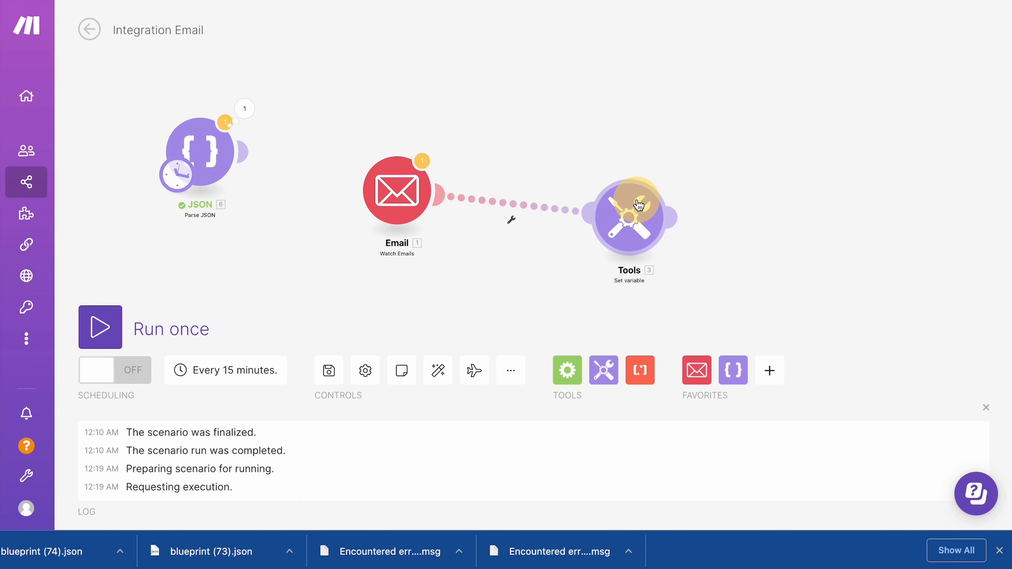
# Transfer the scheduling clock to the Email module at the far left, and place the JSON module above the Email–Tools connection
pyautogui.scroll(-5, 571, 297)
pyautogui.moveTo(456, 251); pyautogui.dragTo(226, 249)
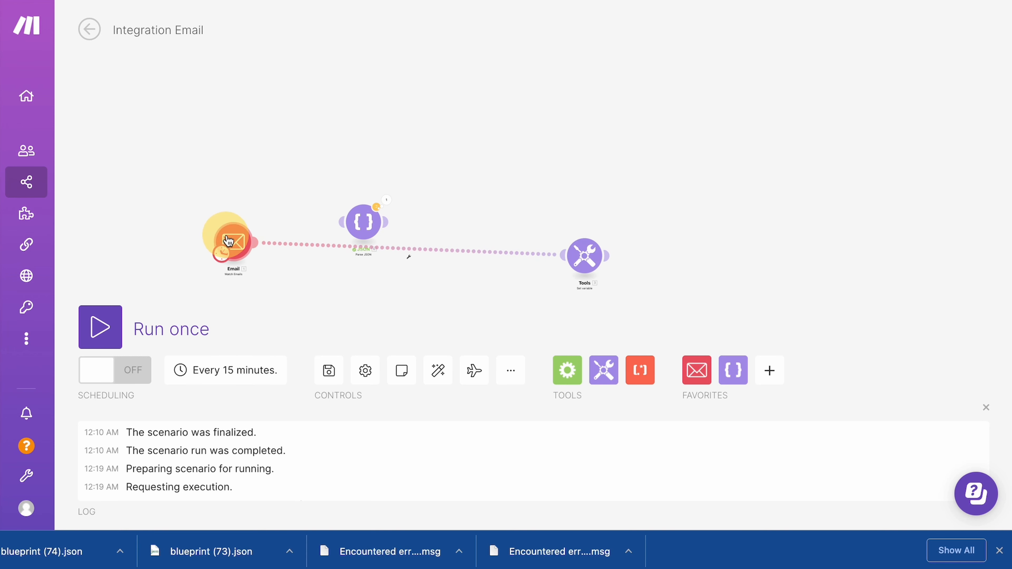
pyautogui.moveTo(518, 123); pyautogui.dragTo(336, 233)
pyautogui.moveTo(222, 253)
pyautogui.mouseDown()
pyautogui.moveTo(363, 230)
pyautogui.moveTo(212, 258)
pyautogui.mouseUp()
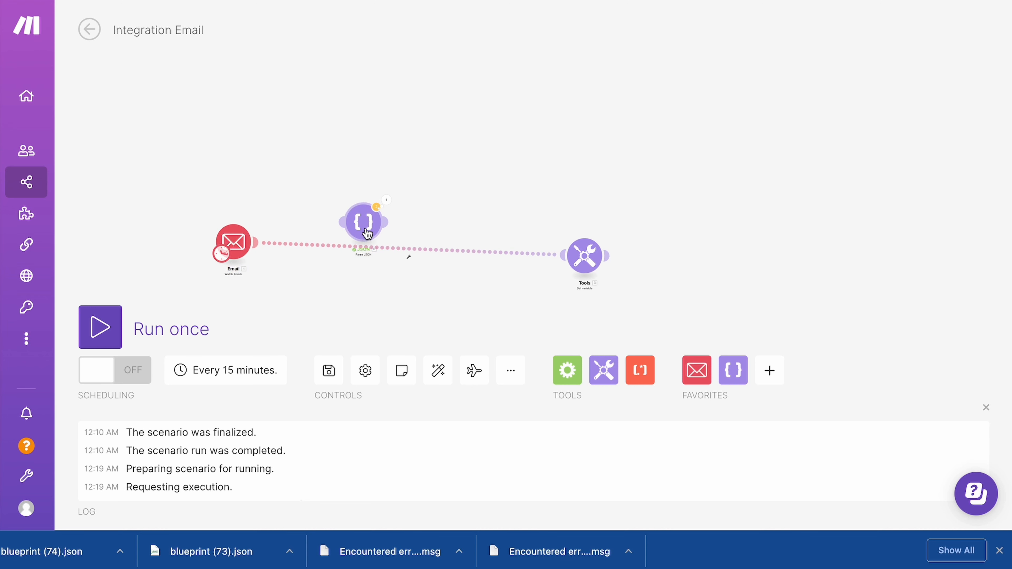
pyautogui.moveTo(366, 233); pyautogui.dragTo(358, 115)
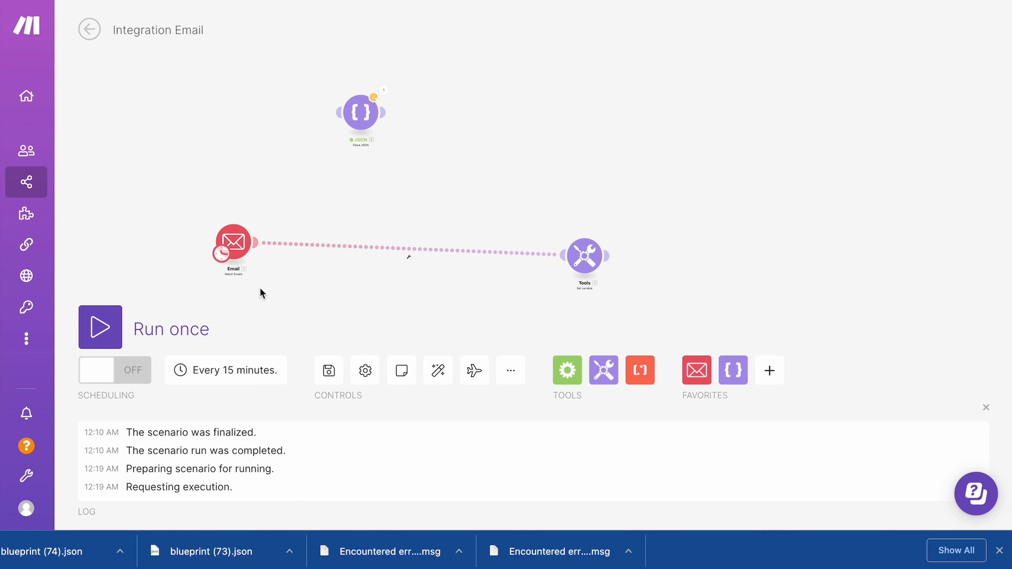
# Look through the triggers and actions offered by the favorite Email app
pyautogui.scroll(5, 260, 287)
pyautogui.moveTo(337, 287); pyautogui.dragTo(551, 285)
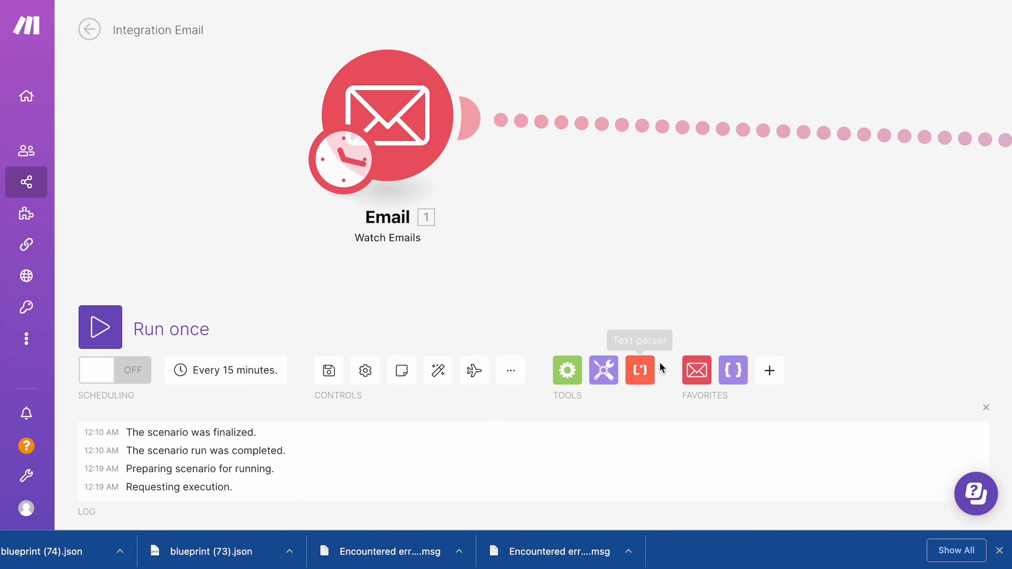
pyautogui.click(710, 371)
pyautogui.scroll(-10, 814, 153)
pyautogui.scroll(10, 811, 153)
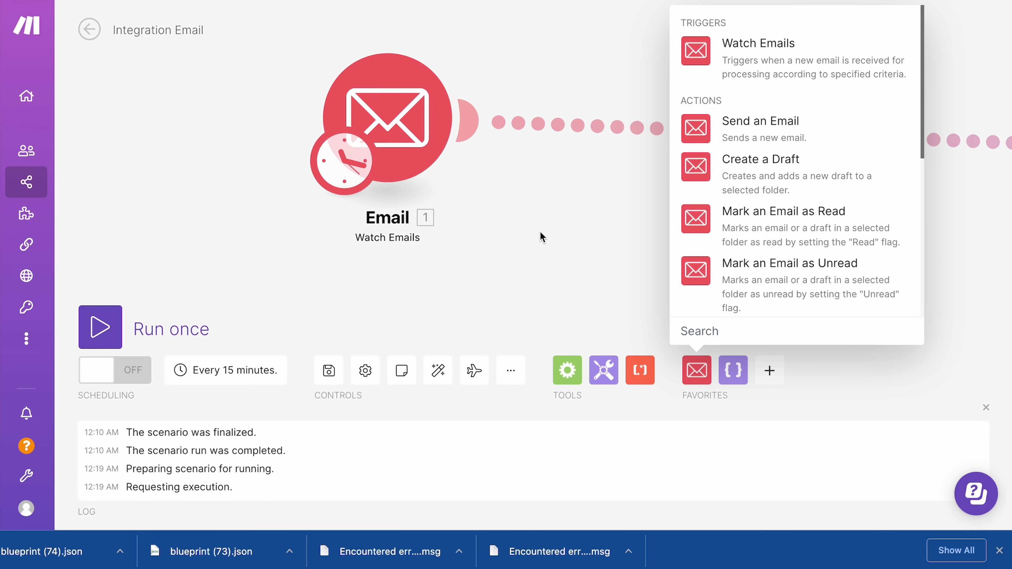
# Move the JSON module to the left of Email, and transfer the scheduling clock from Email to JSON
pyautogui.scroll(-5, 542, 232)
pyautogui.moveTo(541, 232); pyautogui.dragTo(429, 278)
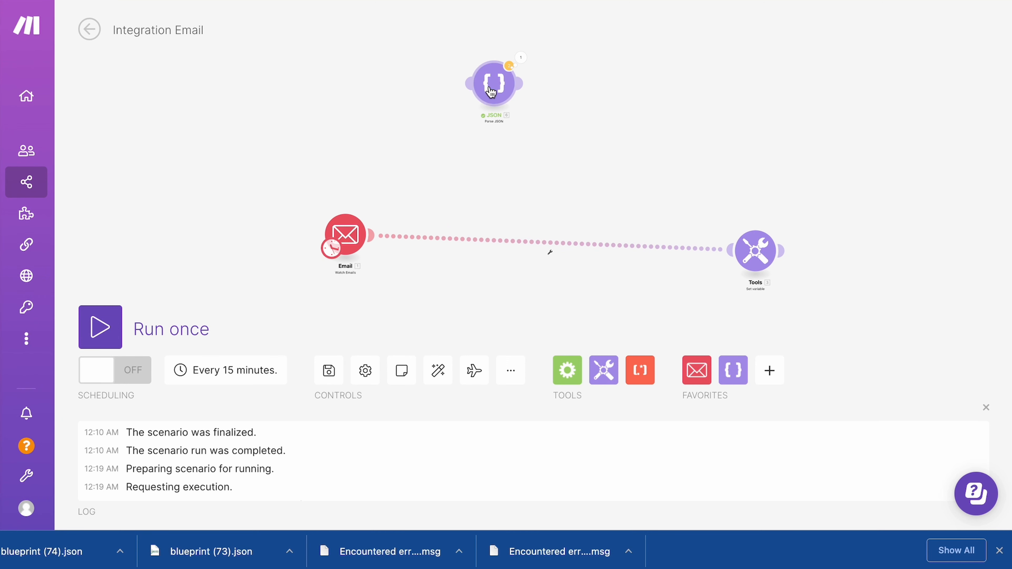
pyautogui.moveTo(494, 100); pyautogui.dragTo(210, 226)
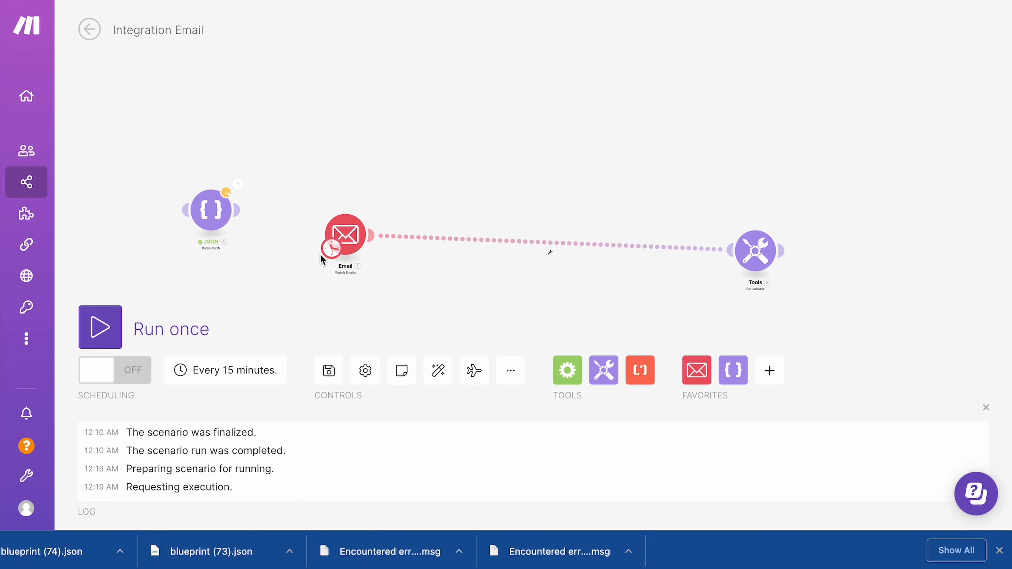
pyautogui.click(231, 194)
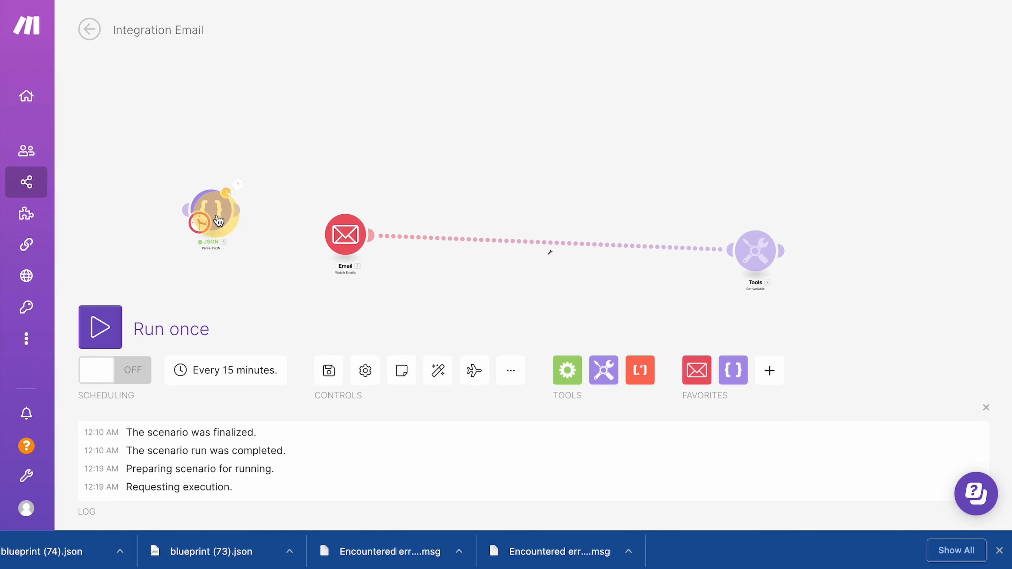
pyautogui.moveTo(353, 259); pyautogui.dragTo(333, 233)
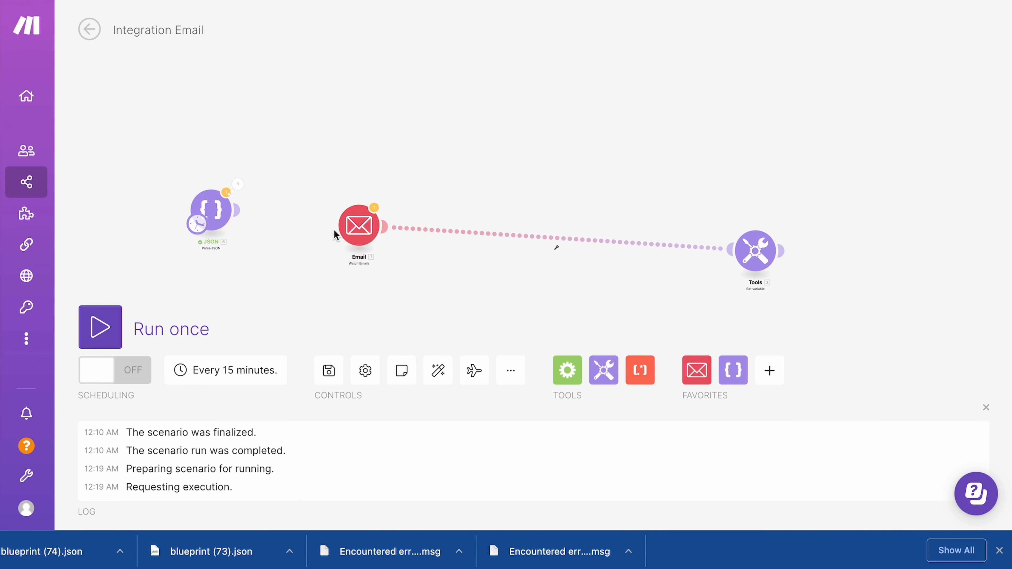
# Transfer the scheduling clock from the JSON module back to the Email module
pyautogui.moveTo(210, 206); pyautogui.dragTo(184, 209)
pyautogui.click(345, 231)
pyautogui.moveTo(336, 239); pyautogui.dragTo(368, 250)
pyautogui.scroll(3, 376, 230)
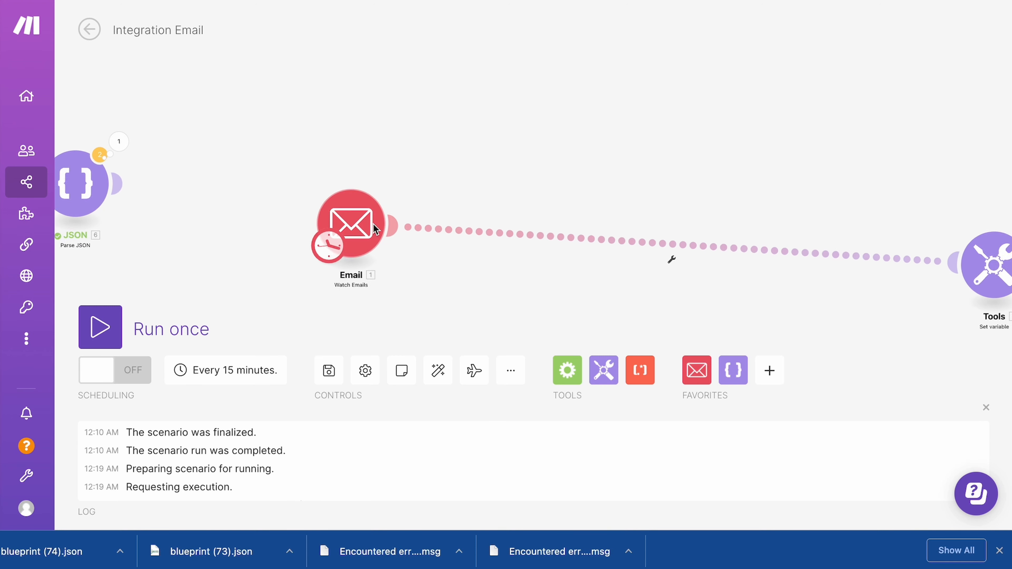
pyautogui.moveTo(468, 271); pyautogui.dragTo(503, 182)
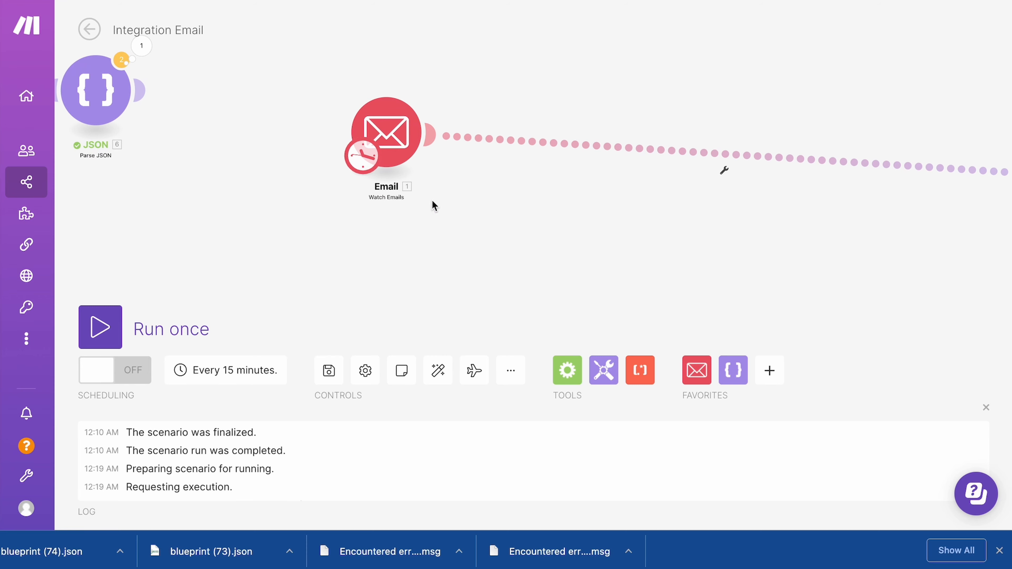
# Add an empty module below Email, view the Email app's triggers and actions for it, and close the list without choosing one
pyautogui.rightClick(375, 235)
pyautogui.click(283, 59)
pyautogui.rightClick(357, 280)
pyautogui.click(378, 293)
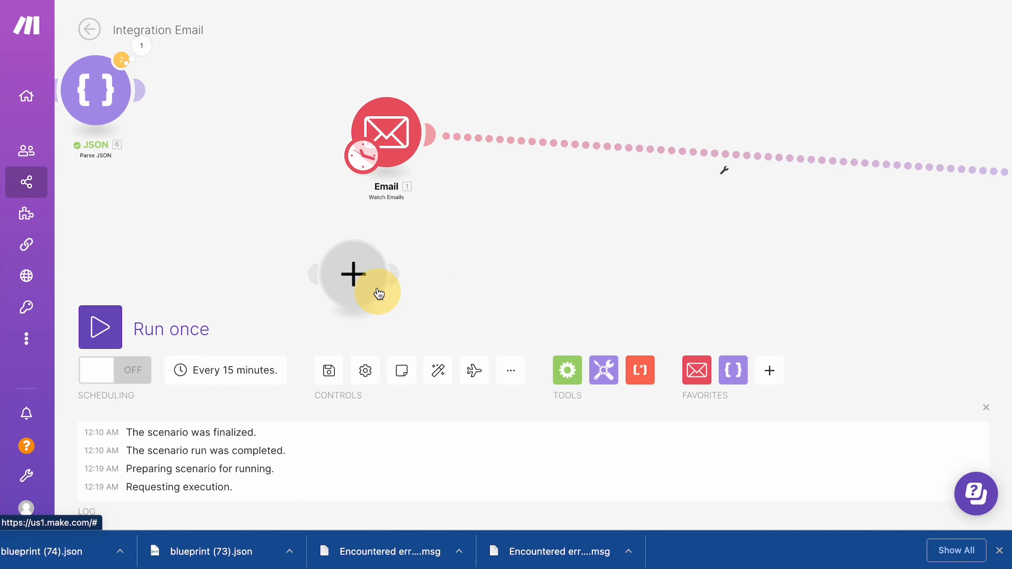
pyautogui.click(358, 289)
pyautogui.click(447, 224)
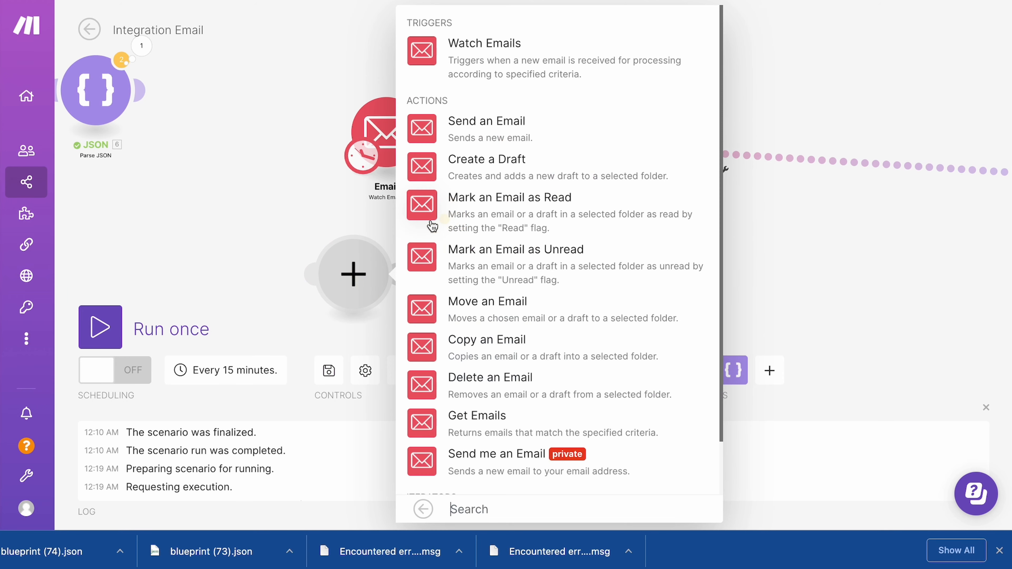
pyautogui.click(264, 184)
# Move the Email module closer to the JSON module and level with it
pyautogui.moveTo(221, 144); pyautogui.dragTo(433, 145)
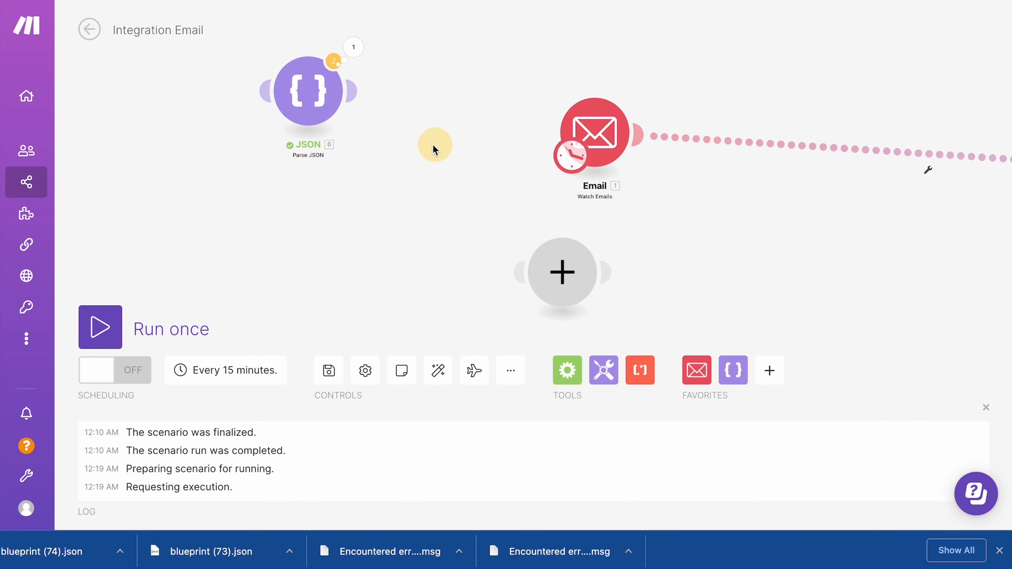
pyautogui.scroll(-4, 433, 149)
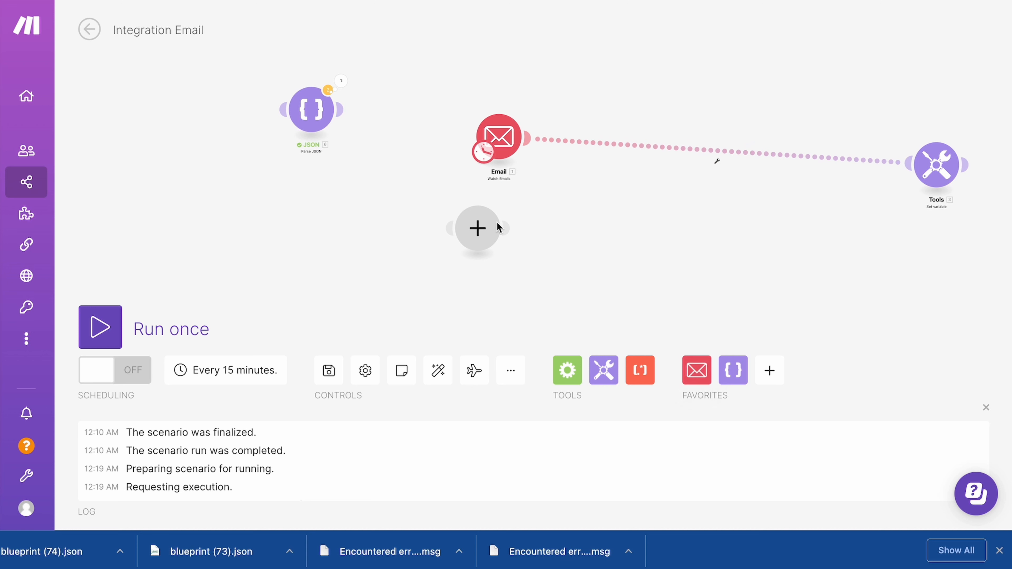
pyautogui.moveTo(482, 142); pyautogui.dragTo(447, 121)
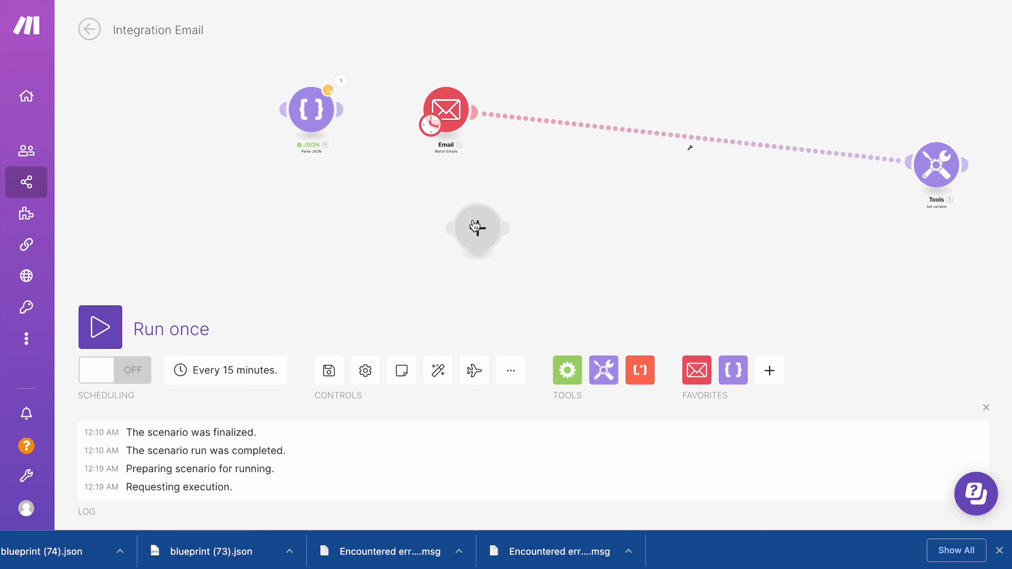
# Move the empty module to the right of Tools and delete it
pyautogui.moveTo(831, 204); pyautogui.dragTo(679, 204)
pyautogui.moveTo(321, 239); pyautogui.dragTo(843, 186)
pyautogui.click(563, 170)
pyautogui.rightClick(846, 173)
pyautogui.click(868, 201)
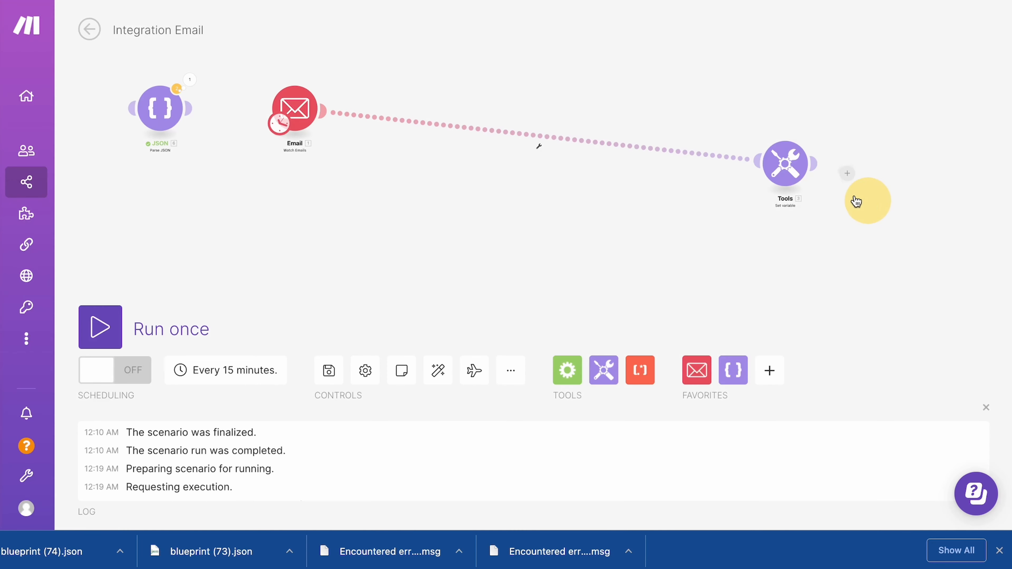
# Insert an empty module on the Email–Tools link and compare the Email app's modules offered there with those offered from the favorites
pyautogui.rightClick(428, 133)
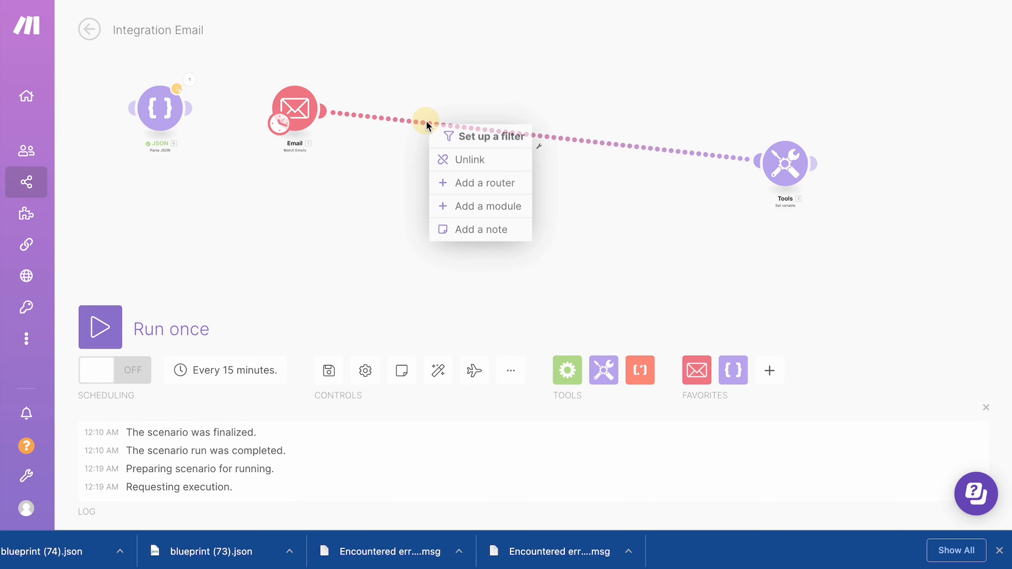
pyautogui.click(465, 199)
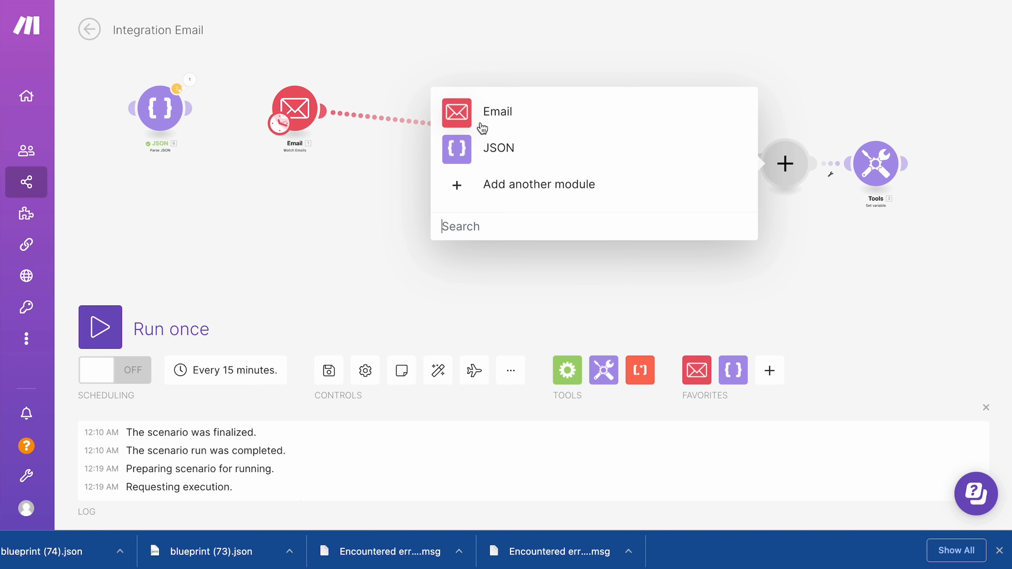
pyautogui.click(472, 117)
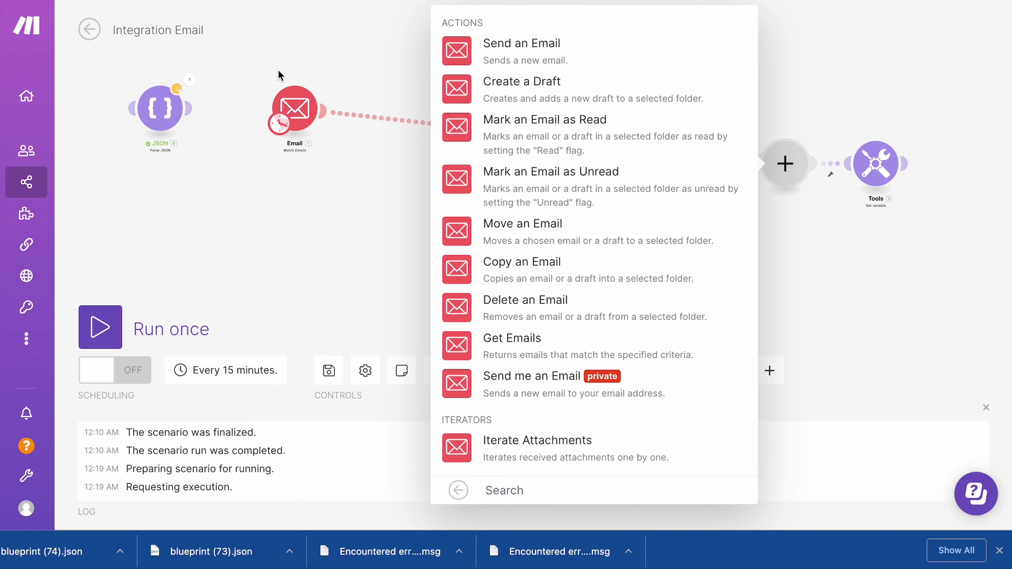
pyautogui.click(362, 178)
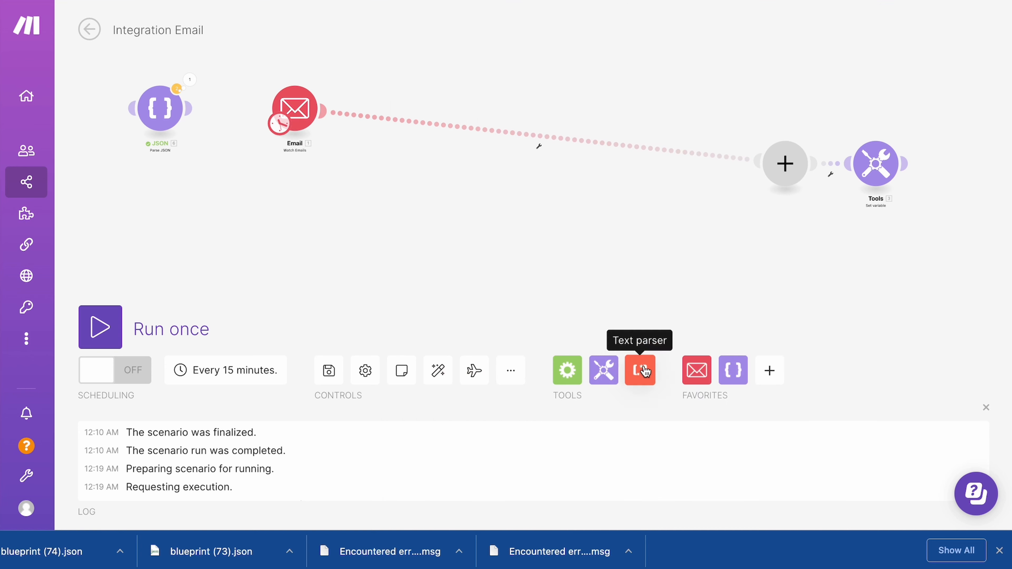
pyautogui.click(696, 369)
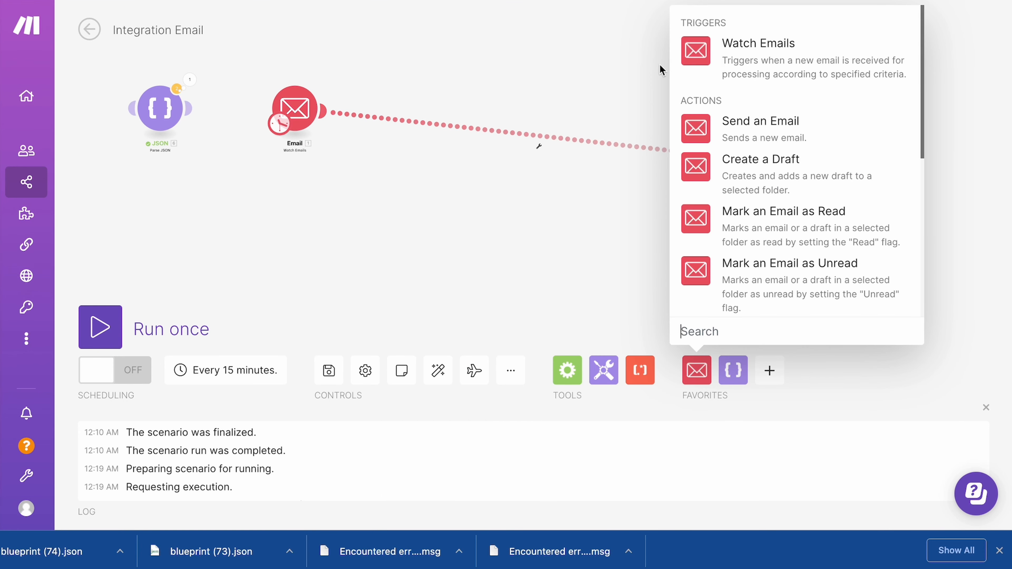
pyautogui.click(520, 265)
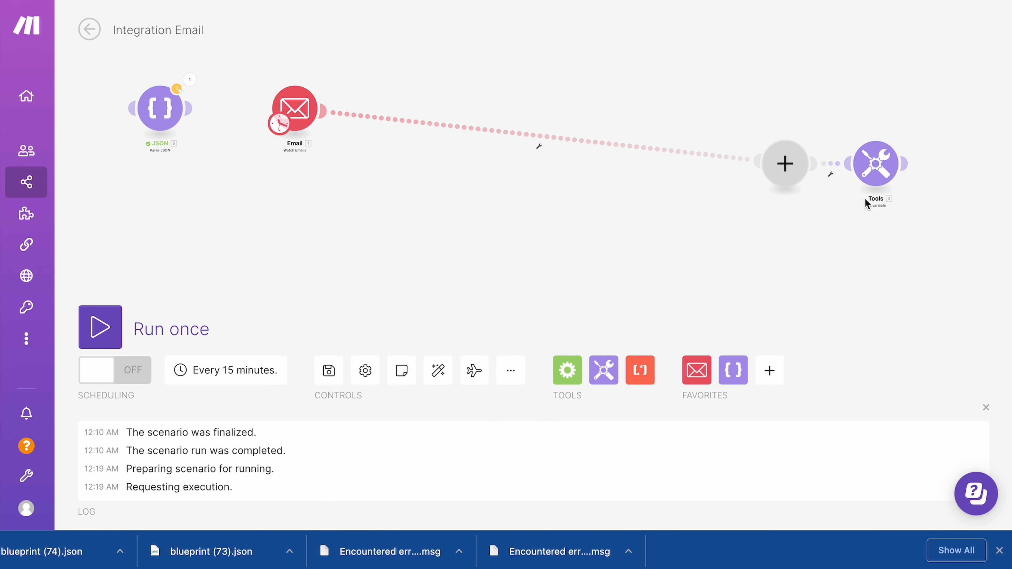
# Add an empty module after Tools, search the apps for "click", and open the non-legacy ClickUp app's module list
pyautogui.moveTo(920, 191); pyautogui.dragTo(641, 229)
pyautogui.click(630, 203)
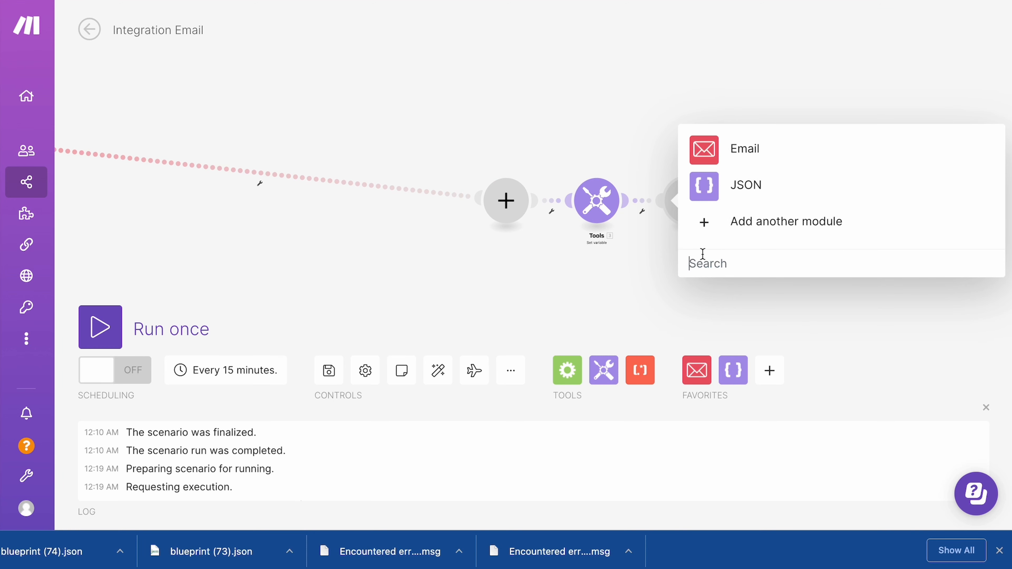
pyautogui.write('click')
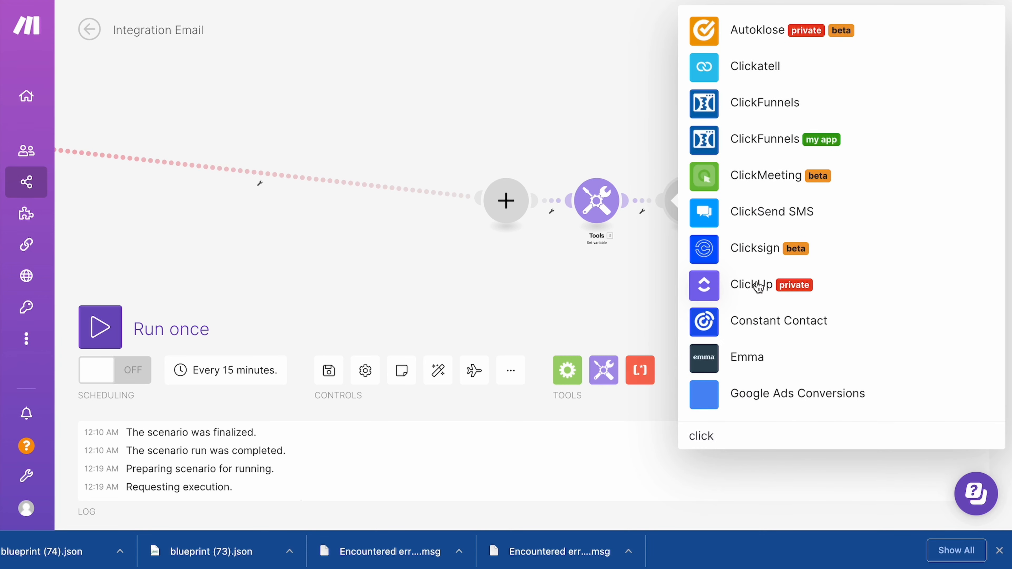
pyautogui.click(756, 280)
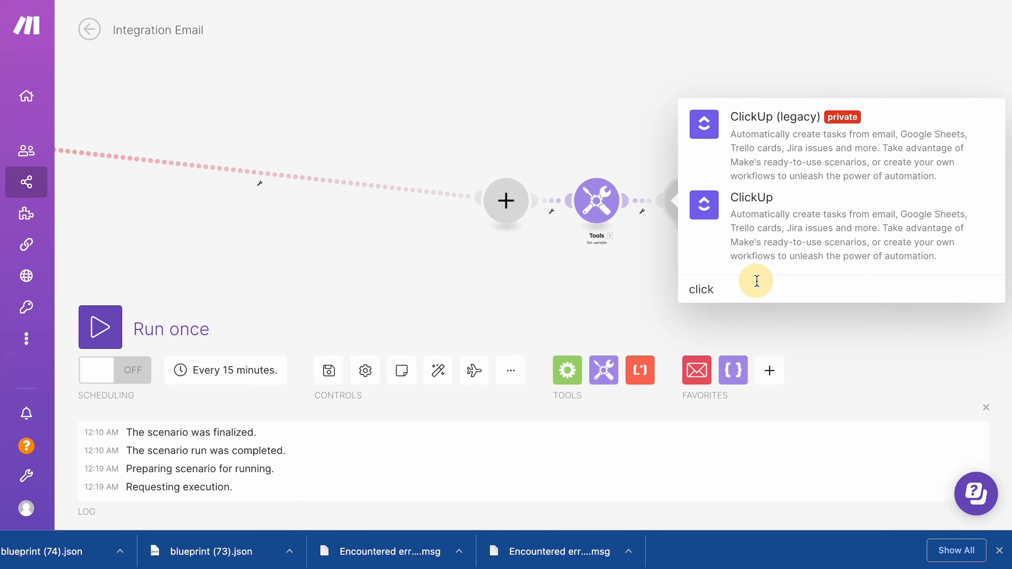
pyautogui.click(749, 212)
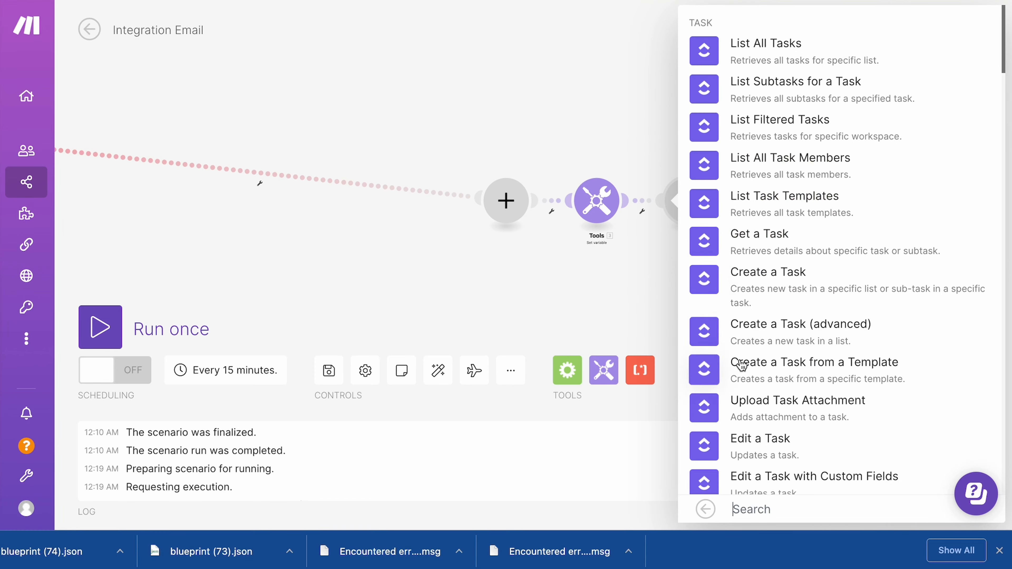
# Review the ClickUp modules by category, add Delete a Dependency after Tools, and close its connection settings without choosing an account
pyautogui.scroll(-20, 740, 364)
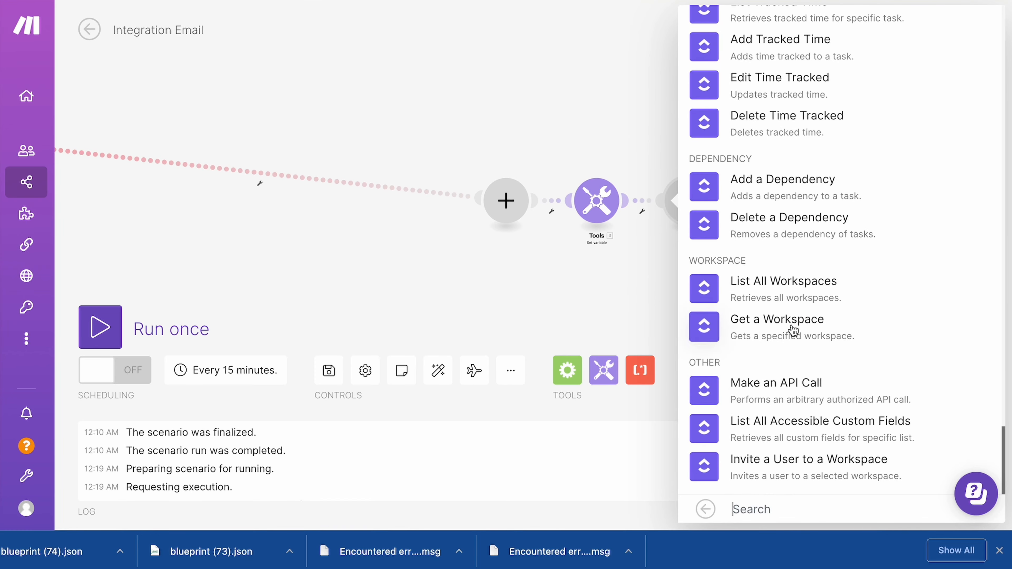
pyautogui.scroll(20, 793, 329)
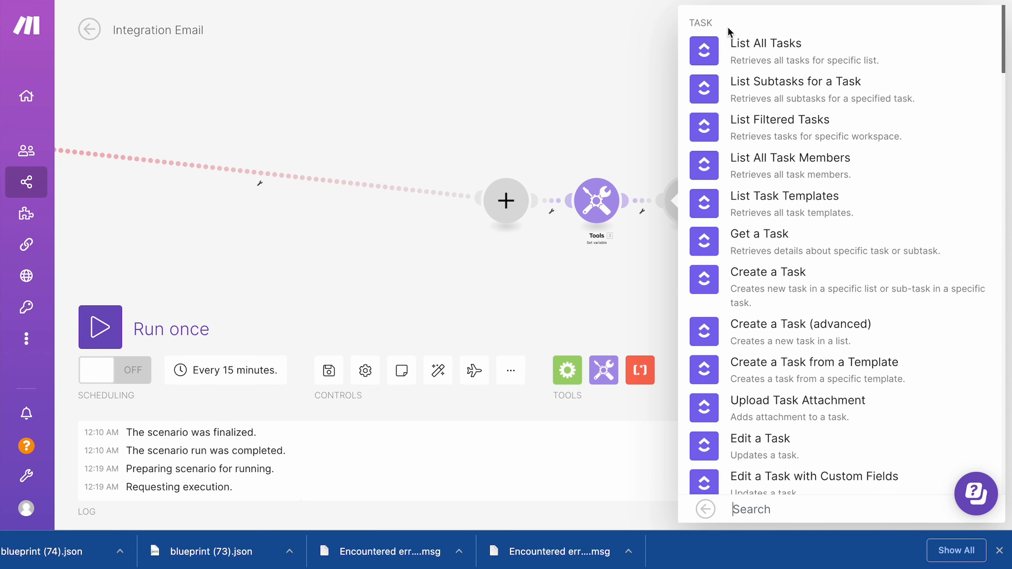
pyautogui.scroll(-6, 768, 137)
pyautogui.scroll(-12, 768, 137)
pyautogui.scroll(-20, 761, 295)
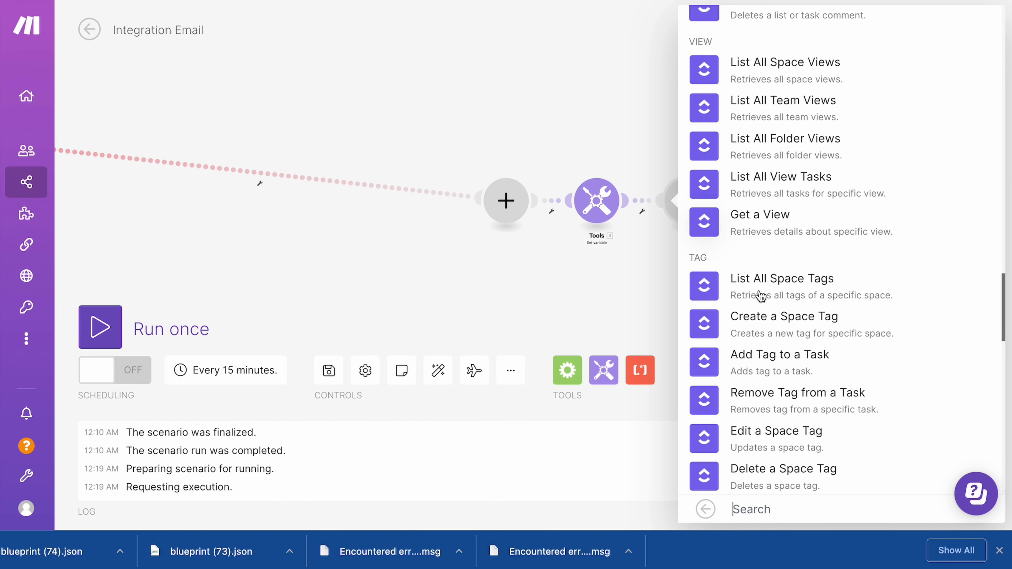
pyautogui.scroll(-20, 760, 296)
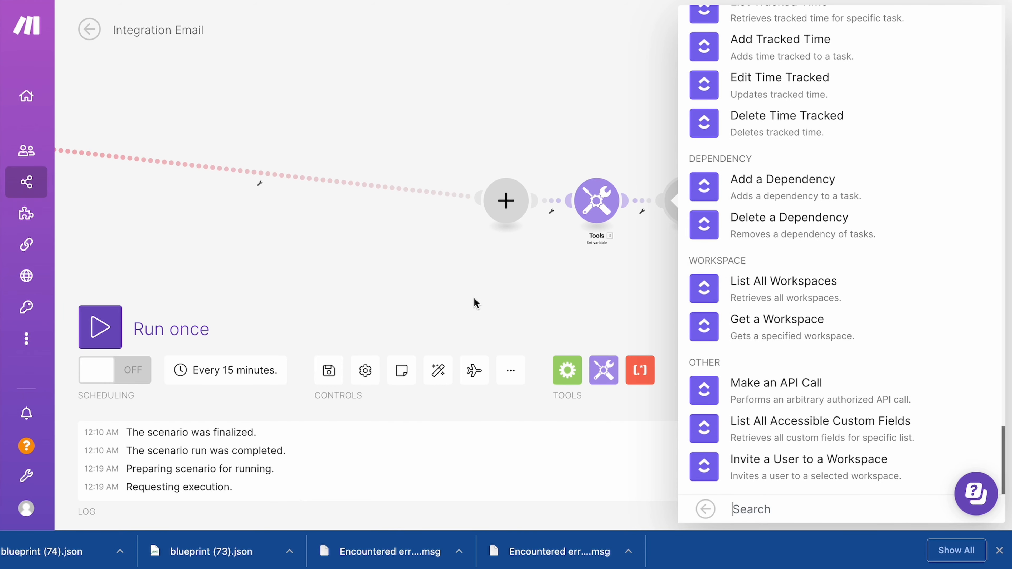
pyautogui.click(530, 224)
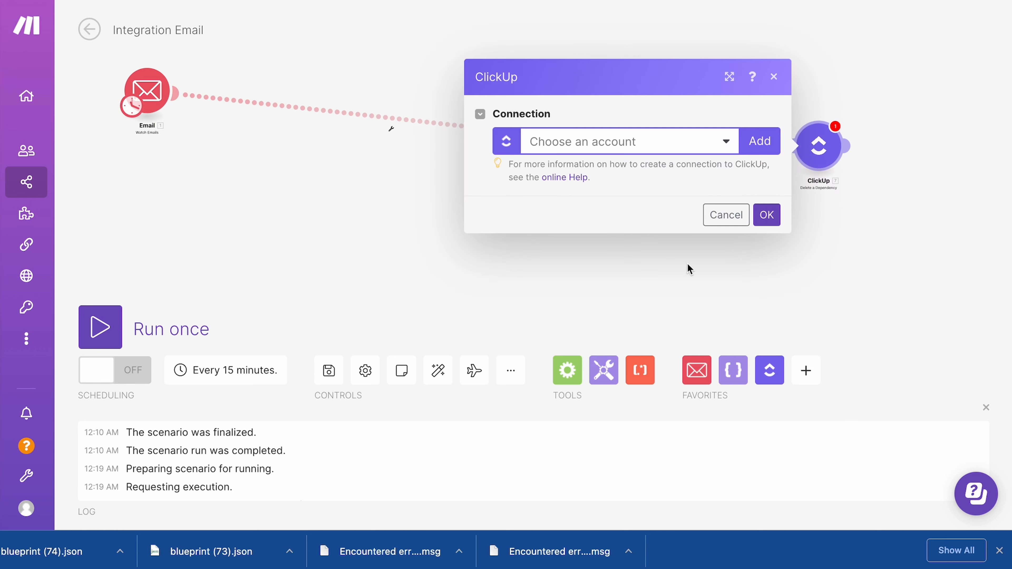
pyautogui.click(689, 311)
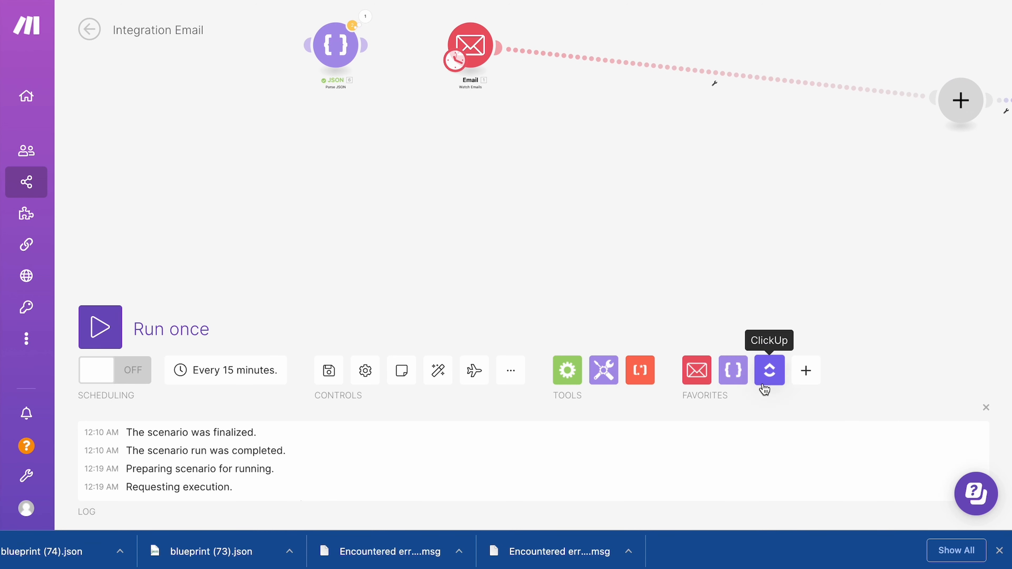
# View the ClickUp module list from the favorites and close it without choosing a module
pyautogui.moveTo(445, 162); pyautogui.dragTo(623, 305)
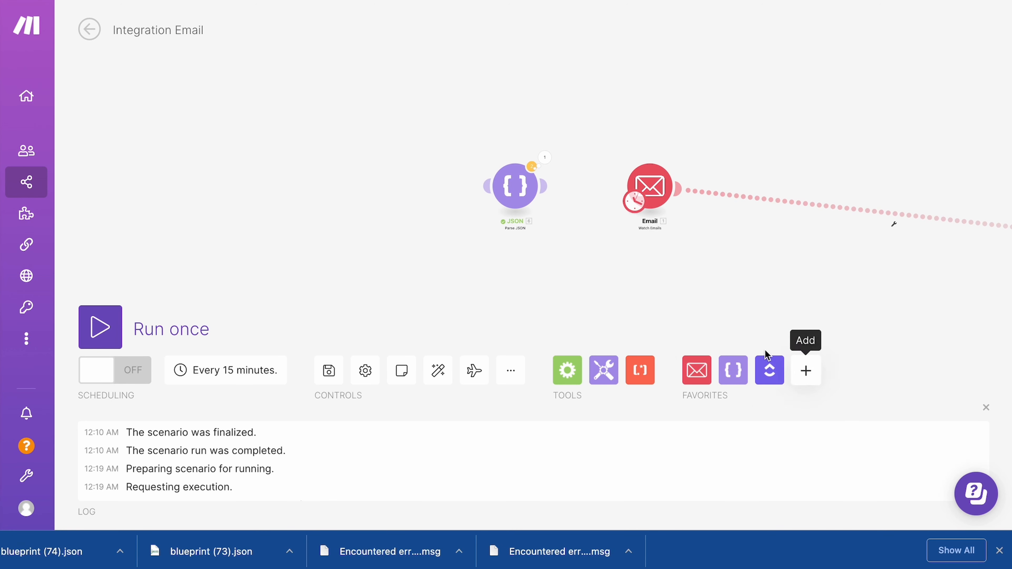
pyautogui.click(769, 369)
pyautogui.scroll(-15, 852, 148)
pyautogui.click(533, 294)
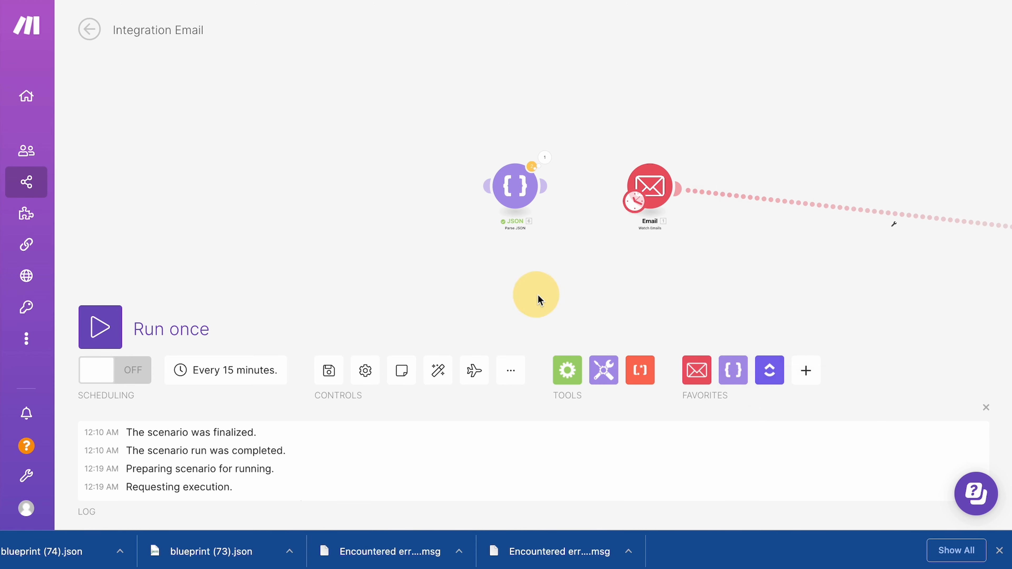
# Add an unconnected module below Email, browse ClickUp's triggers and actions for it, choose Watch Lists, and close its settings
pyautogui.moveTo(533, 294); pyautogui.dragTo(425, 170)
pyautogui.rightClick(410, 196)
pyautogui.click(445, 209)
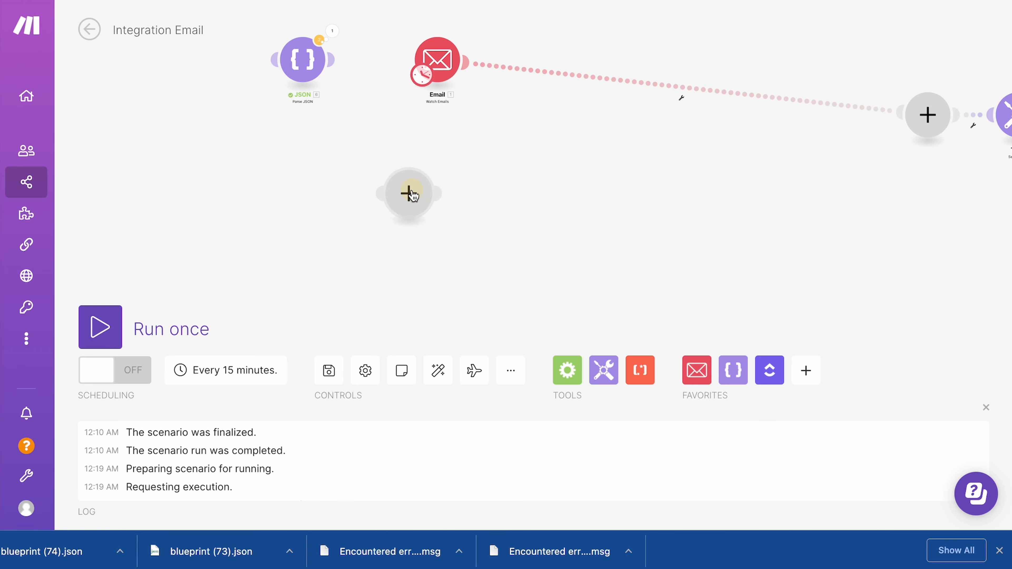
pyautogui.click(496, 201)
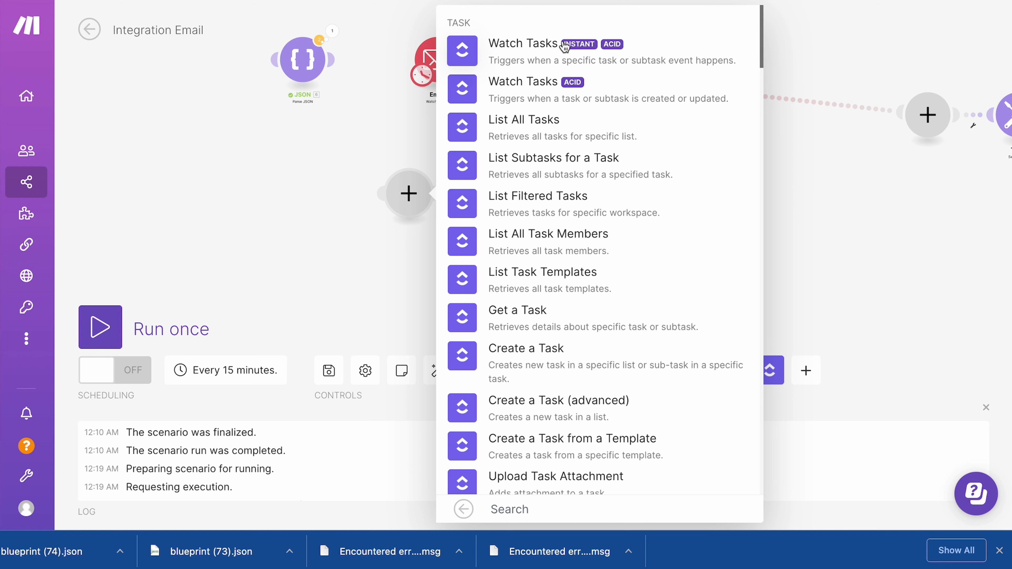
pyautogui.scroll(-15, 587, 108)
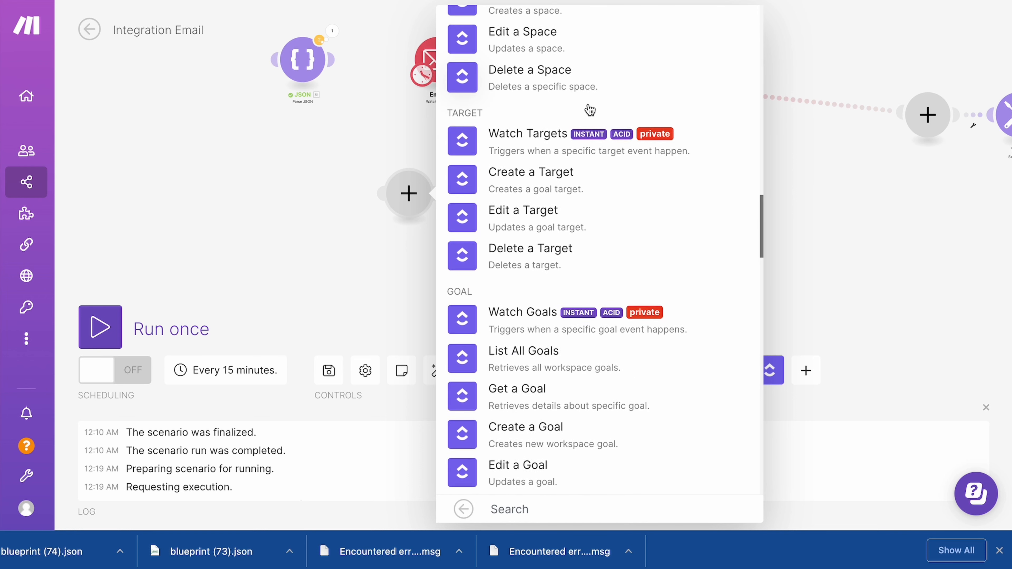
pyautogui.scroll(-19, 613, 140)
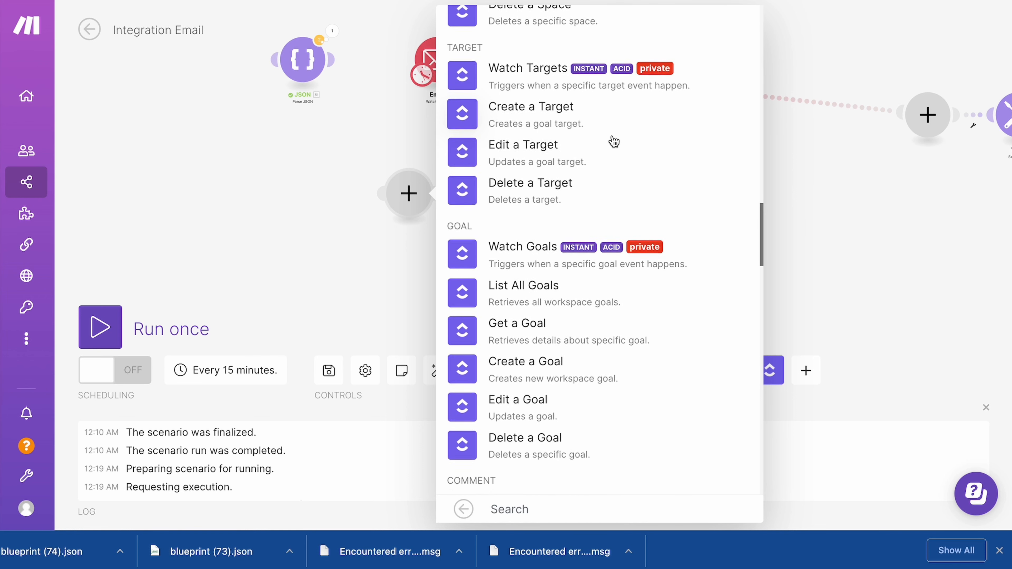
pyautogui.scroll(20, 614, 141)
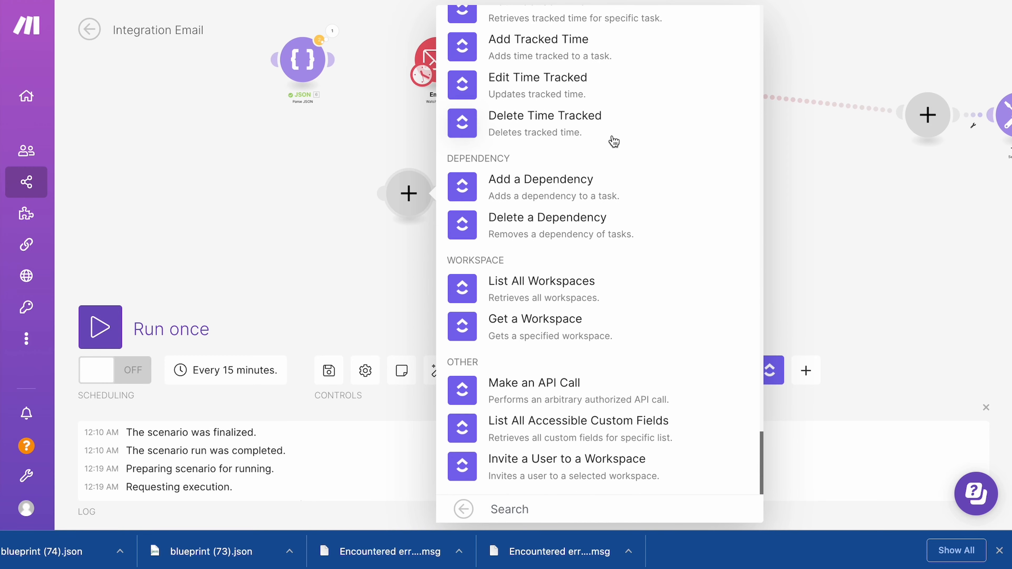
pyautogui.scroll(-10, 614, 127)
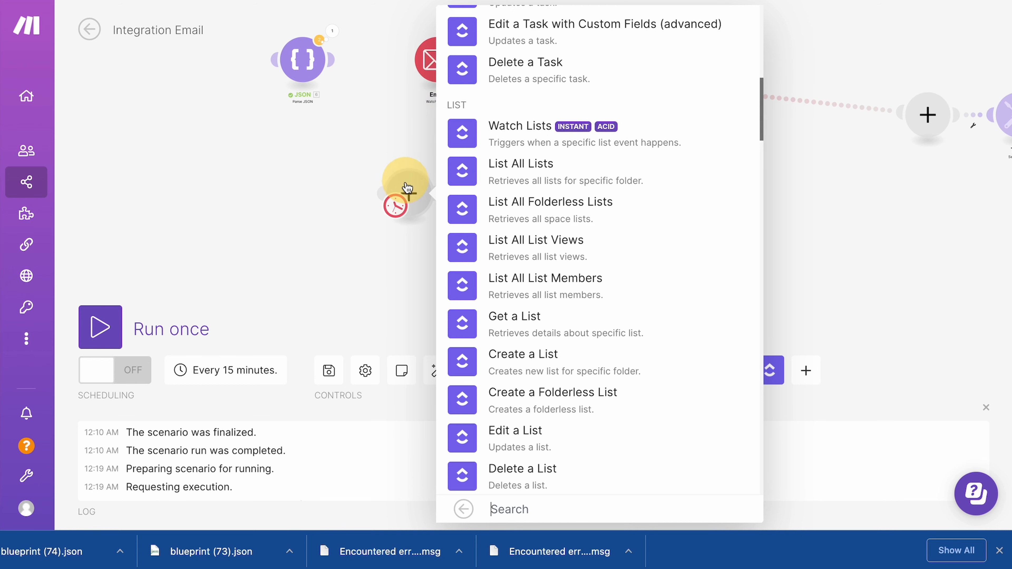
pyautogui.click(521, 140)
pyautogui.click(378, 126)
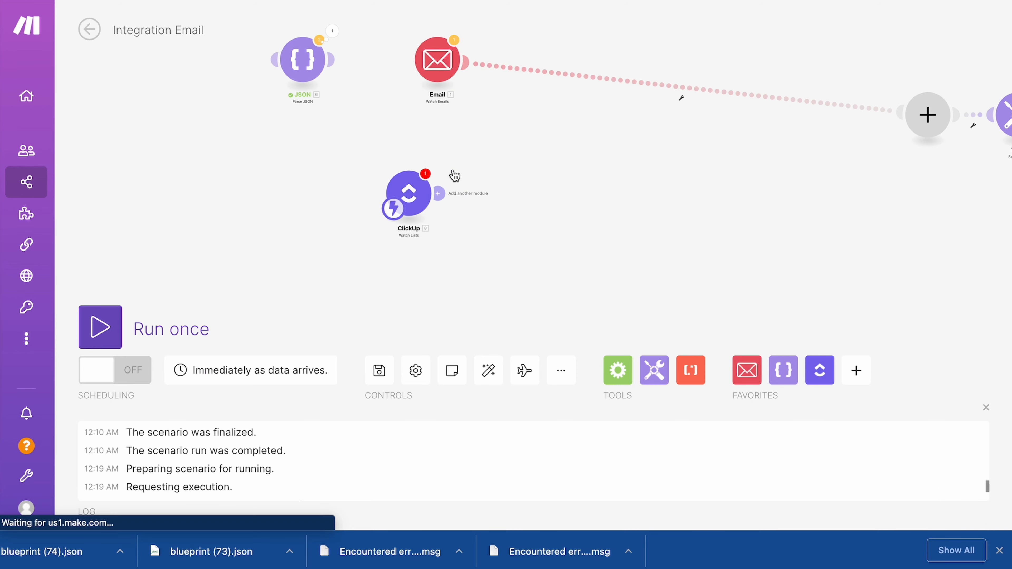
# Transfer the scheduling trigger from the ClickUp Watch Lists module to Email and delete the Watch Lists module
pyautogui.moveTo(394, 208); pyautogui.dragTo(423, 73)
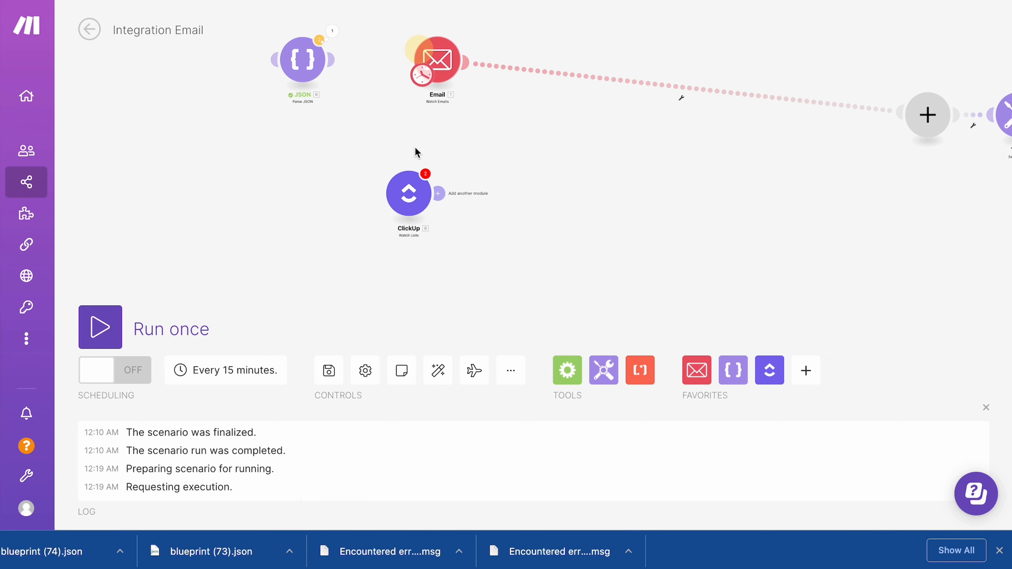
pyautogui.rightClick(408, 191)
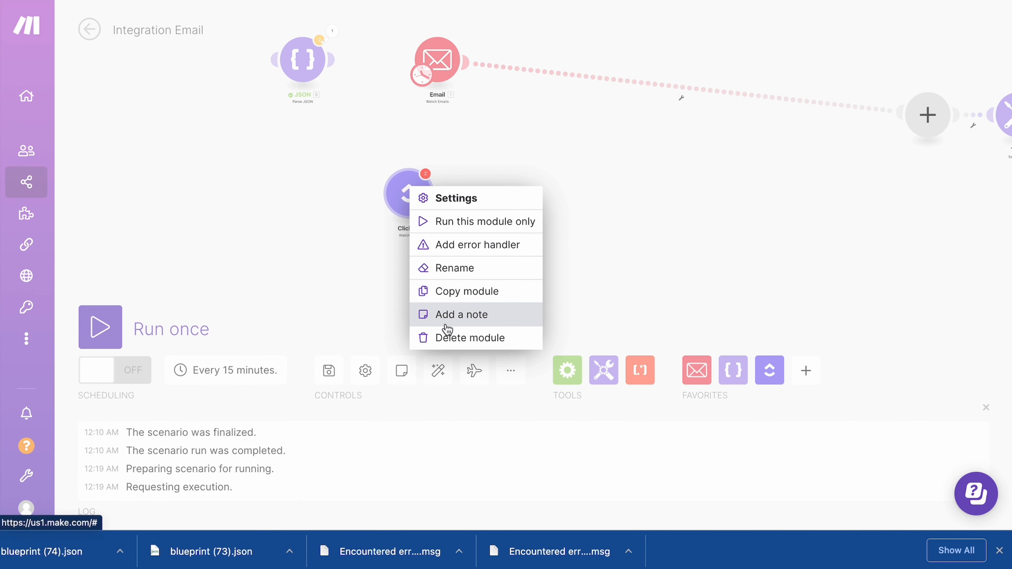
pyautogui.click(452, 335)
# Delete the empty module between Email and Tools
pyautogui.moveTo(497, 226); pyautogui.dragTo(419, 251)
pyautogui.scroll(-5, 411, 257)
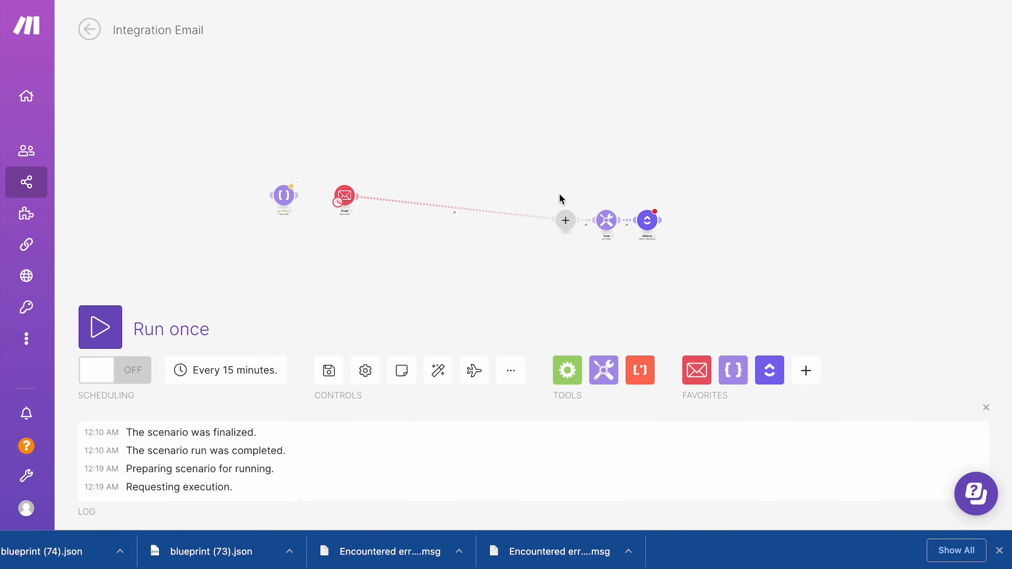
pyautogui.rightClick(565, 220)
pyautogui.click(595, 257)
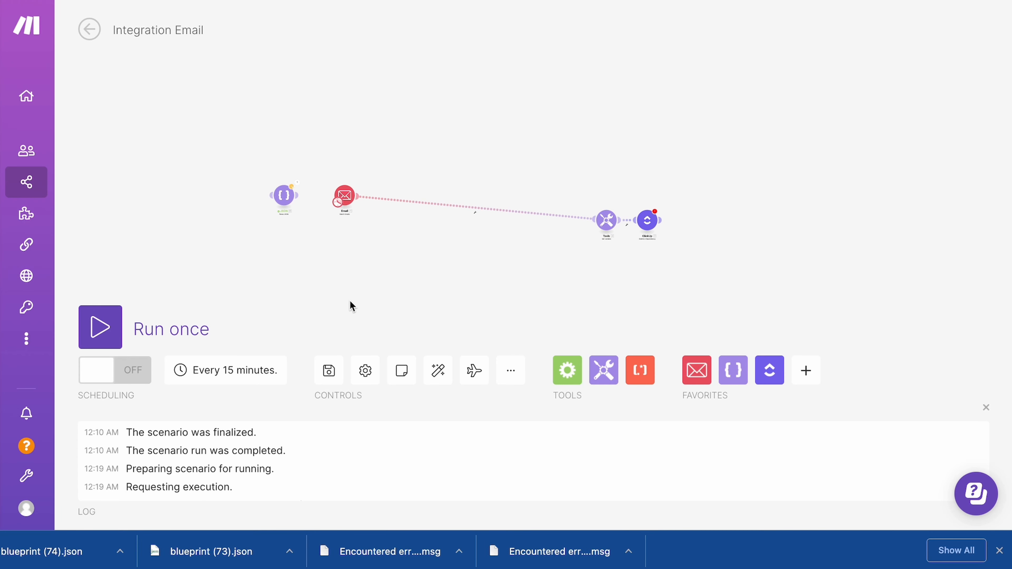
# Auto-align the scenario's modules and connect the JSON module after ClickUp
pyautogui.click(437, 370)
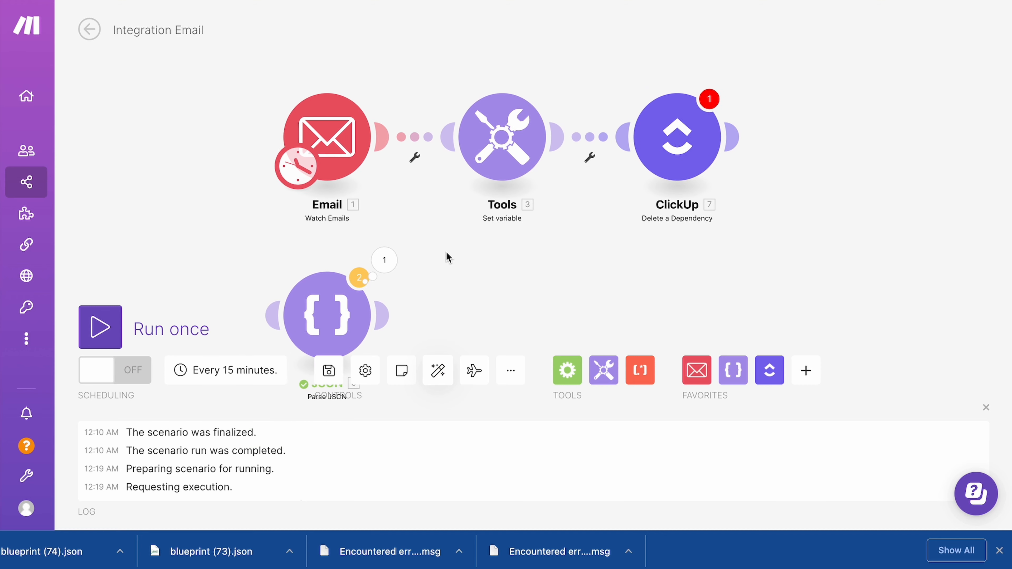
pyautogui.scroll(-3, 467, 271)
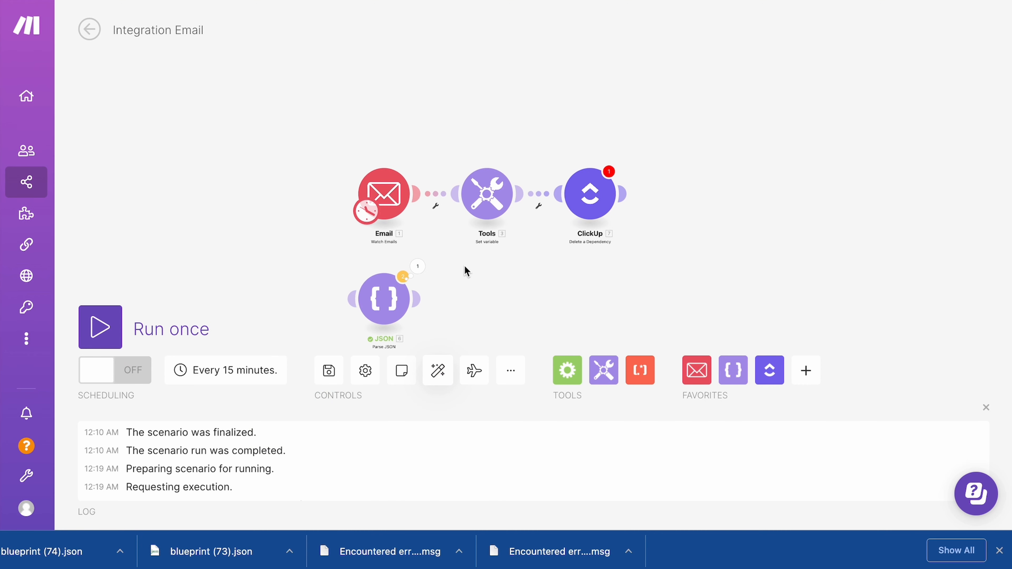
pyautogui.moveTo(382, 302); pyautogui.dragTo(680, 178)
# Delete the ClickUp module between Tools and JSON and auto-align the remaining modules
pyautogui.rightClick(592, 208)
pyautogui.click(639, 373)
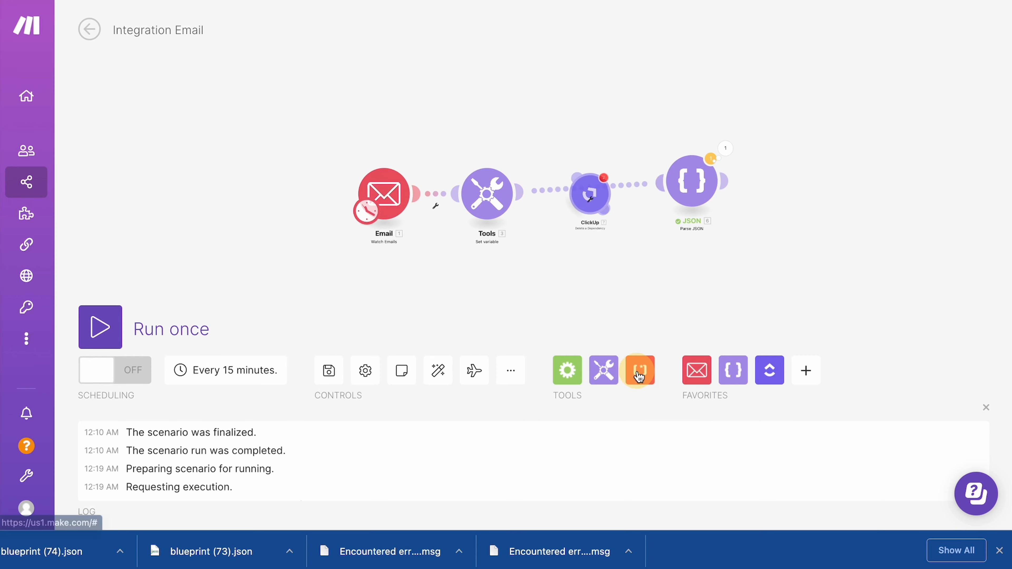
pyautogui.click(438, 371)
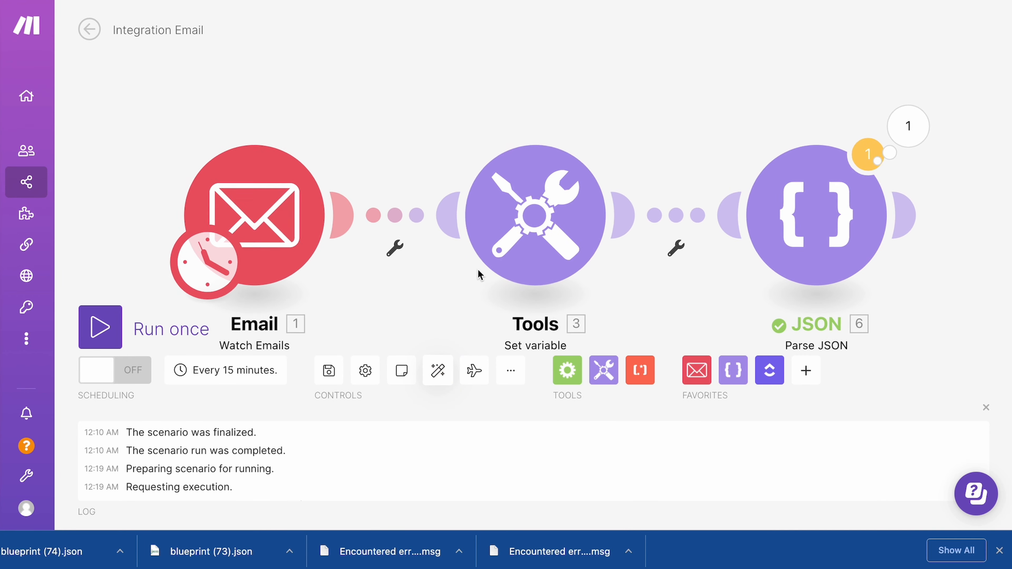
pyautogui.scroll(-5, 478, 275)
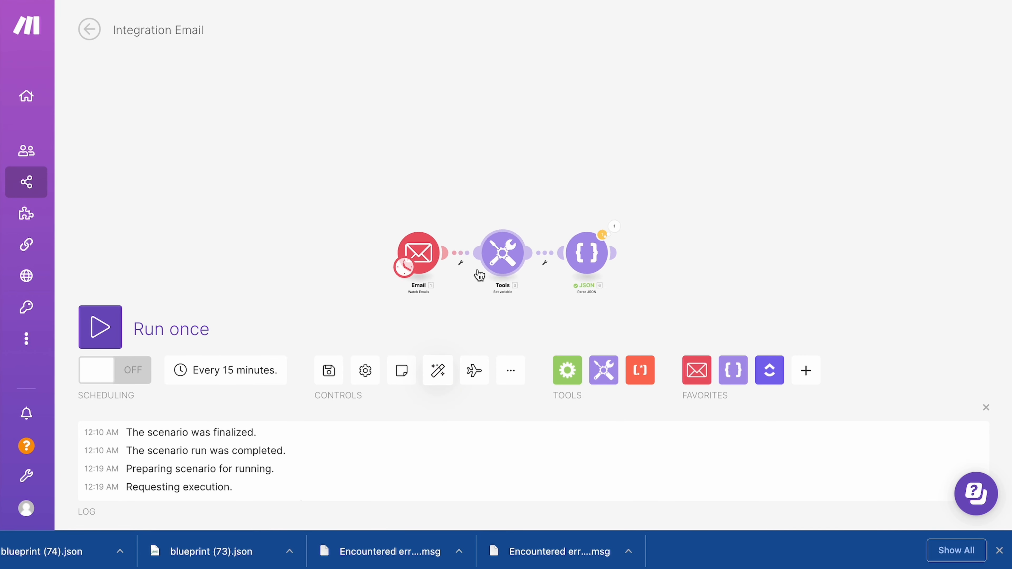
pyautogui.moveTo(474, 309); pyautogui.dragTo(430, 205)
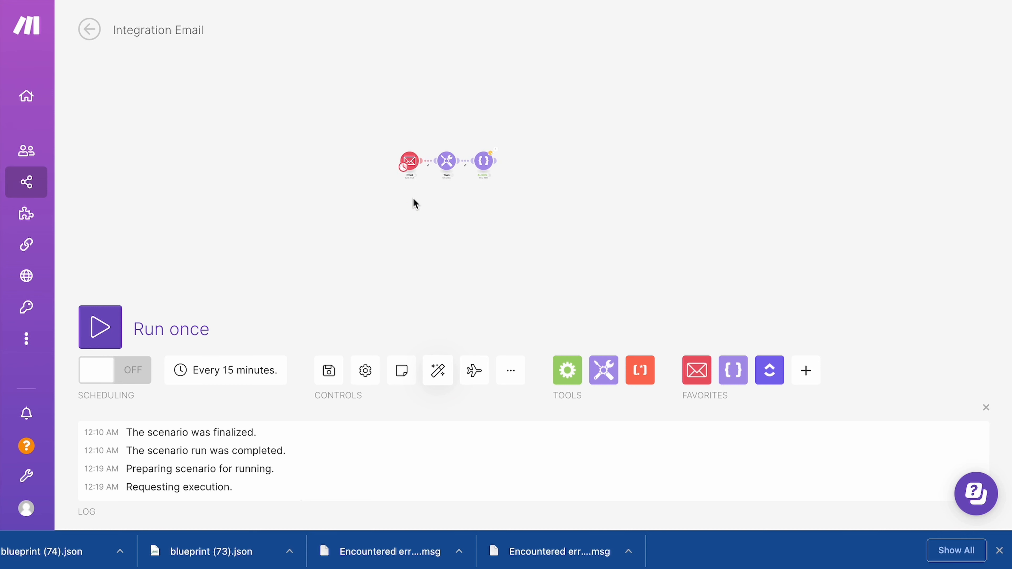
# Select the Email, Tools and JSON modules together on the canvas and clear the selection
pyautogui.scroll(3, 452, 203)
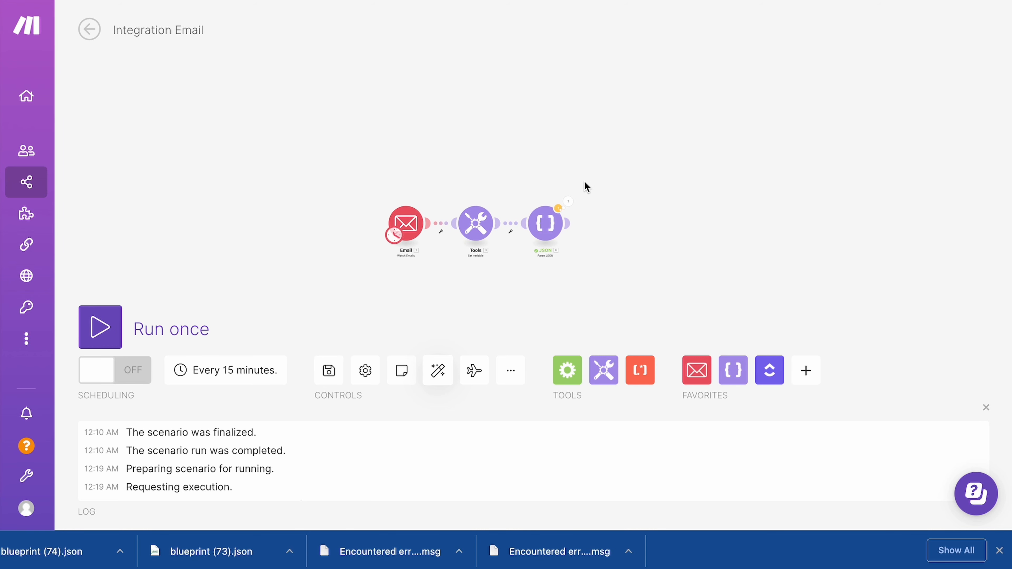
pyautogui.moveTo(618, 159)
pyautogui.mouseDown()
pyautogui.moveTo(335, 339)
pyautogui.moveTo(357, 331)
pyautogui.moveTo(475, 162)
pyautogui.moveTo(346, 412)
pyautogui.moveTo(470, 375)
pyautogui.moveTo(519, 287)
pyautogui.mouseUp()
pyautogui.moveTo(650, 134); pyautogui.dragTo(302, 323)
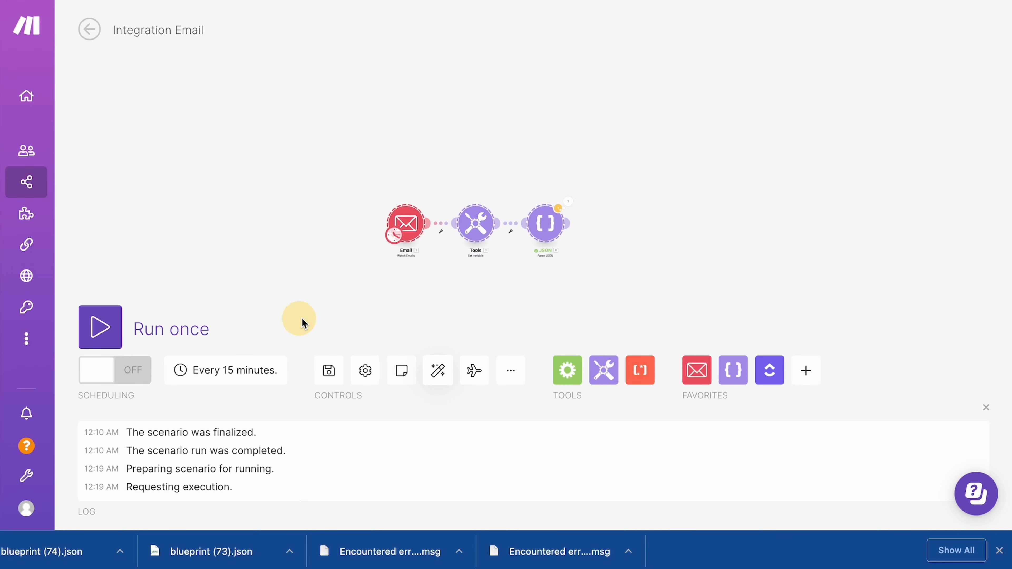
pyautogui.moveTo(673, 95); pyautogui.dragTo(341, 298)
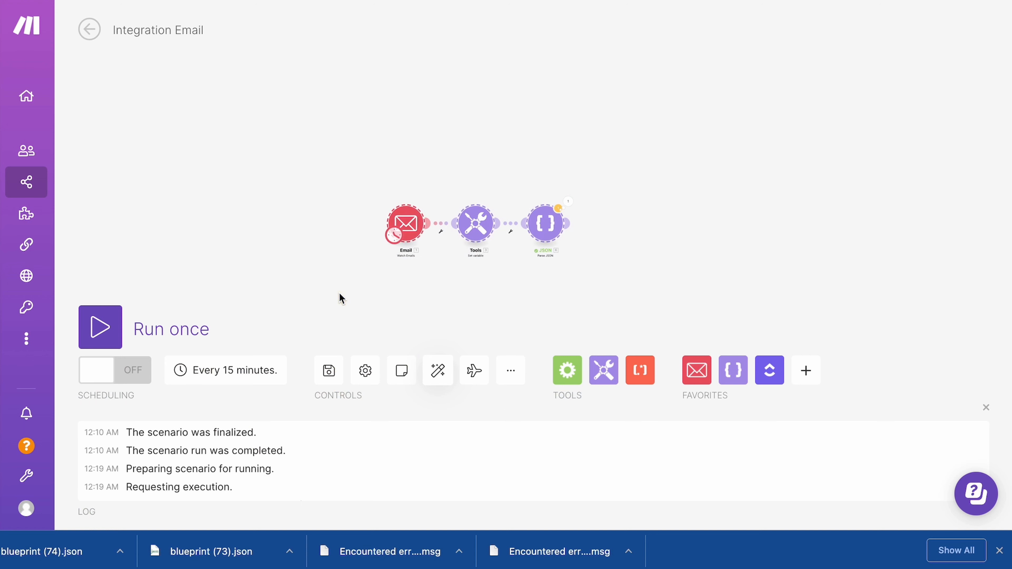
pyautogui.scroll(3, 501, 294)
pyautogui.scroll(-4, 501, 294)
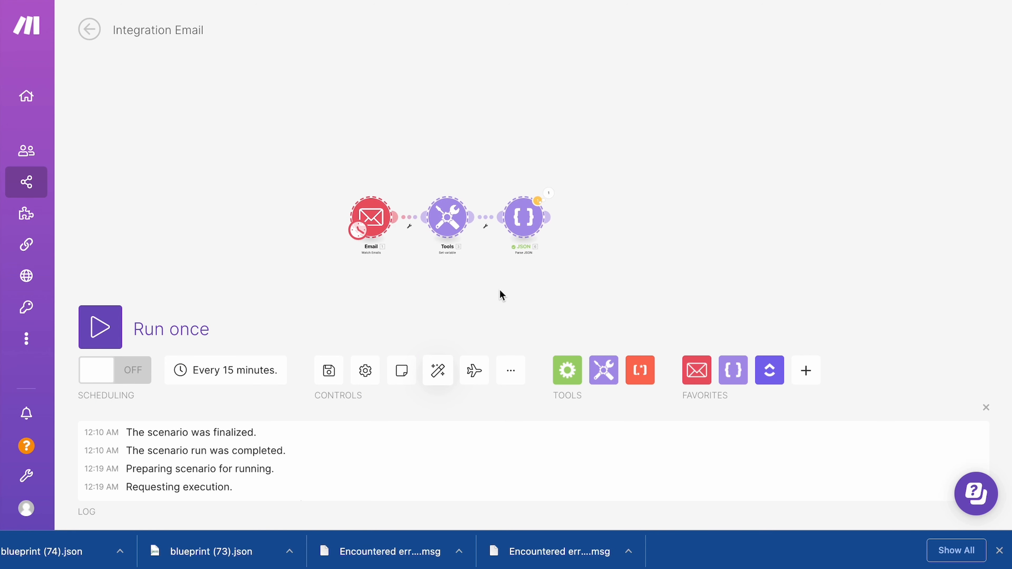
pyautogui.click(501, 295)
# Duplicate the JSON module by copying and pasting it, and delete the pasted copy
pyautogui.moveTo(585, 184); pyautogui.dragTo(494, 261)
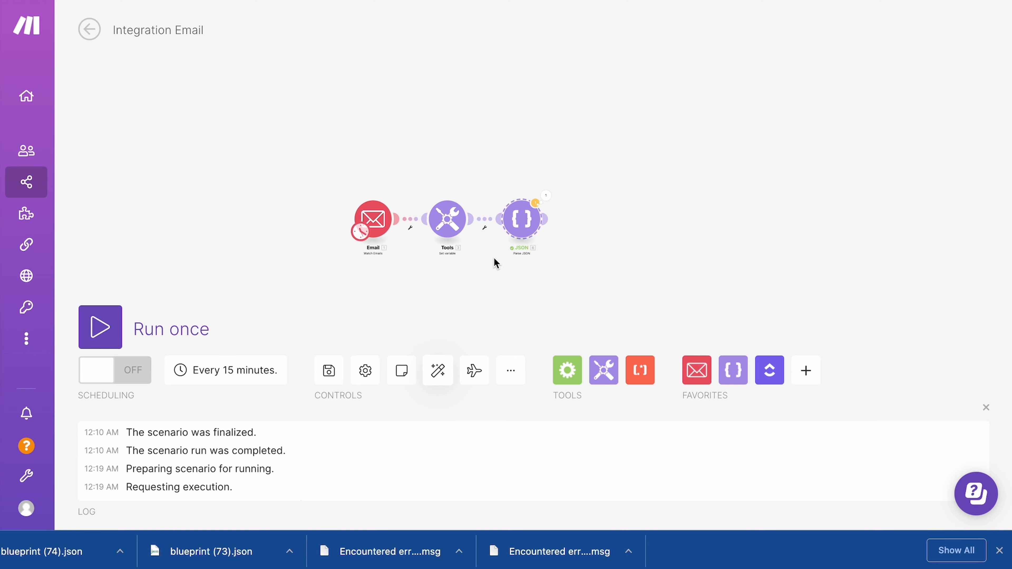
pyautogui.hotkey('ctrl', 'c')
pyautogui.hotkey('ctrl', 'v')
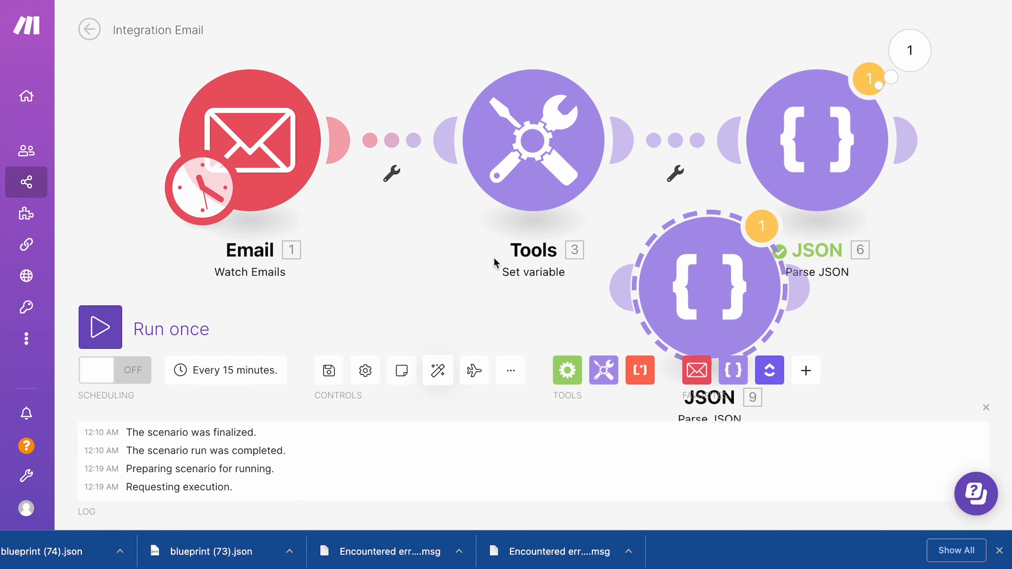
pyautogui.rightClick(552, 279)
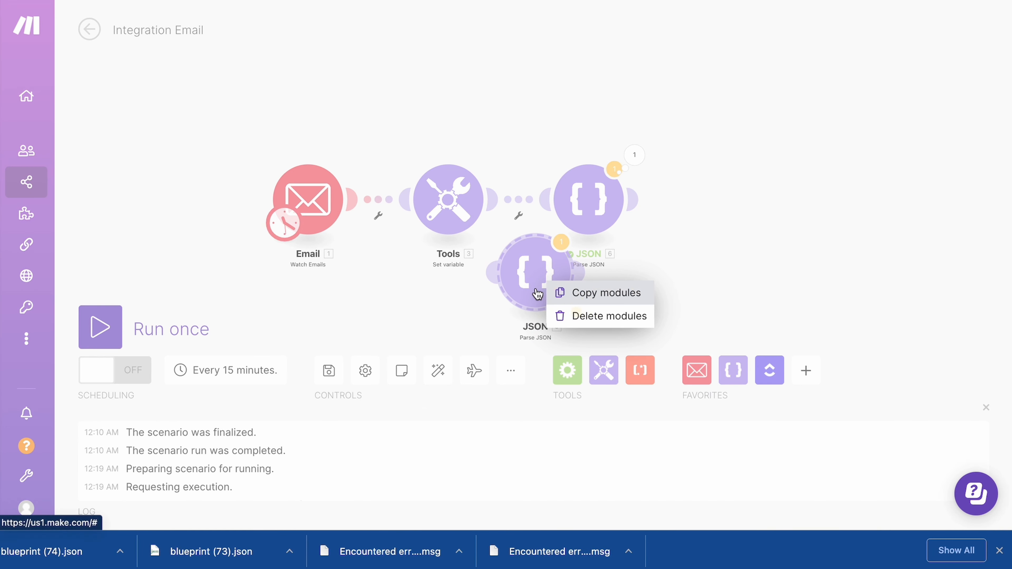
pyautogui.click(581, 316)
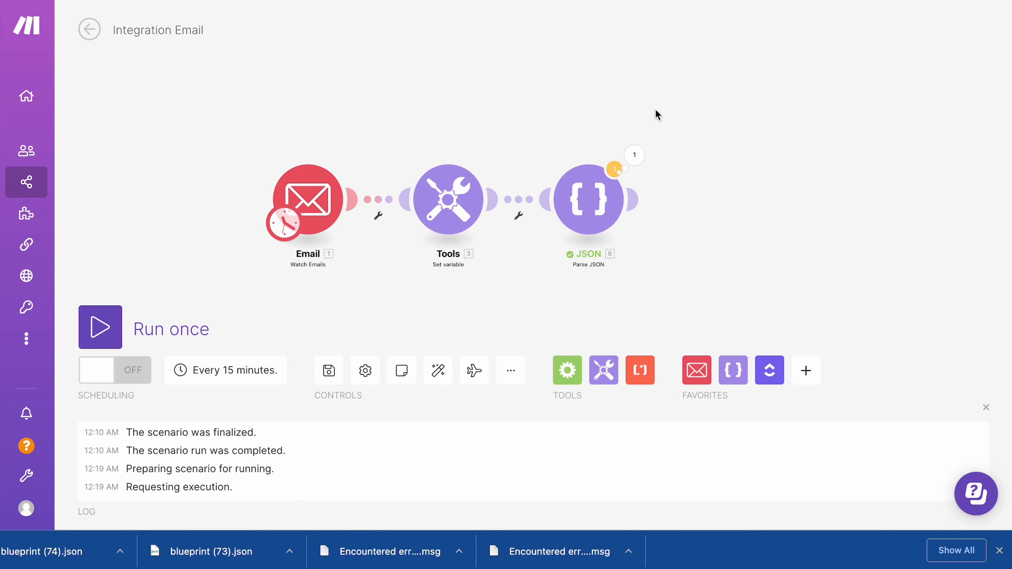
# Copy and paste the Tools and JSON modules as a connected pair, and delete the pasted pair
pyautogui.moveTo(655, 109); pyautogui.dragTo(406, 255)
pyautogui.rightClick(454, 220)
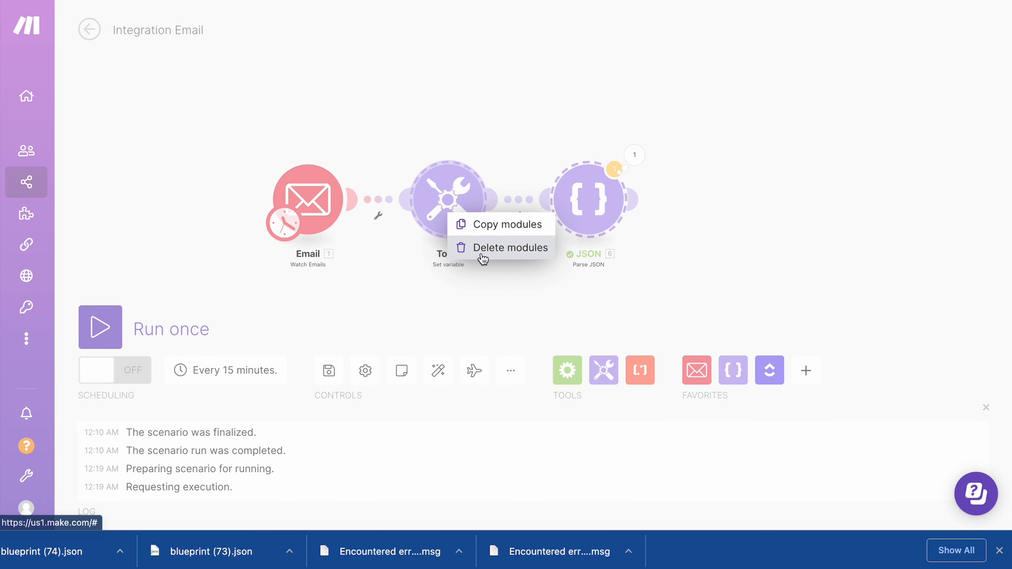
pyautogui.click(493, 226)
pyautogui.rightClick(443, 295)
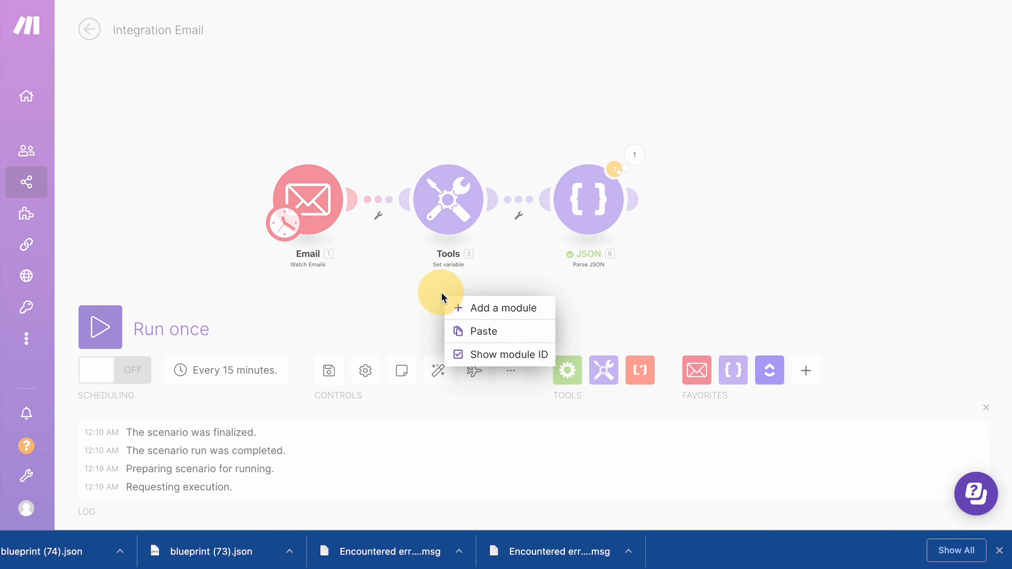
pyautogui.click(476, 331)
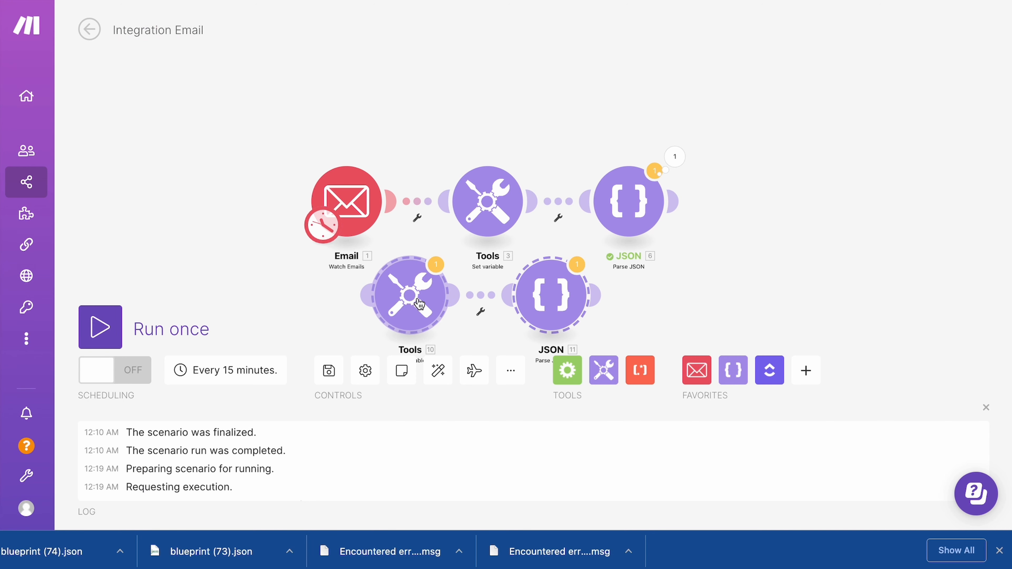
pyautogui.rightClick(431, 297)
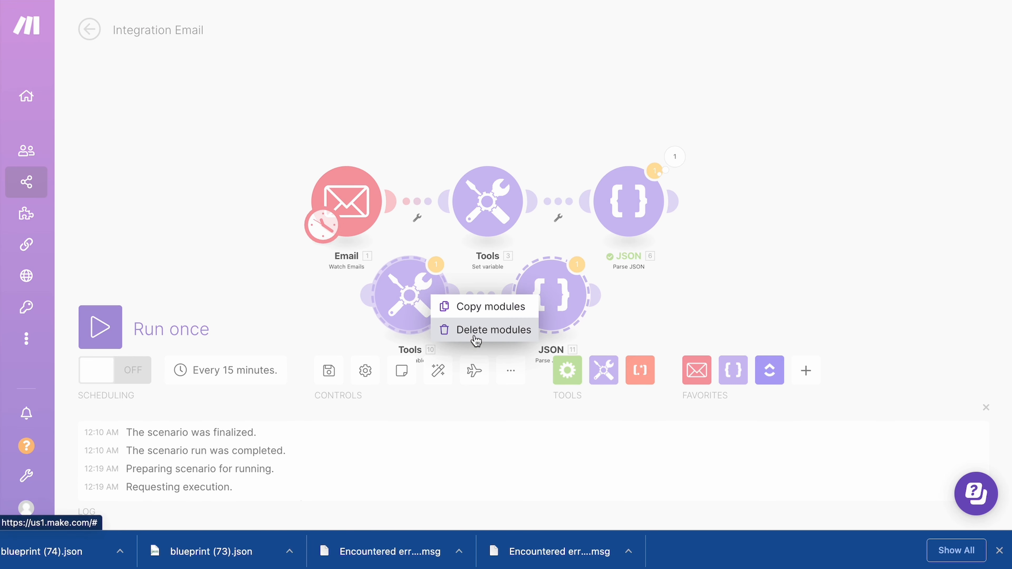
pyautogui.click(474, 330)
# Copy the whole Email, Tools and JSON chain and paste three duplicates of it below the original
pyautogui.scroll(-3, 466, 313)
pyautogui.moveTo(466, 313); pyautogui.dragTo(481, 249)
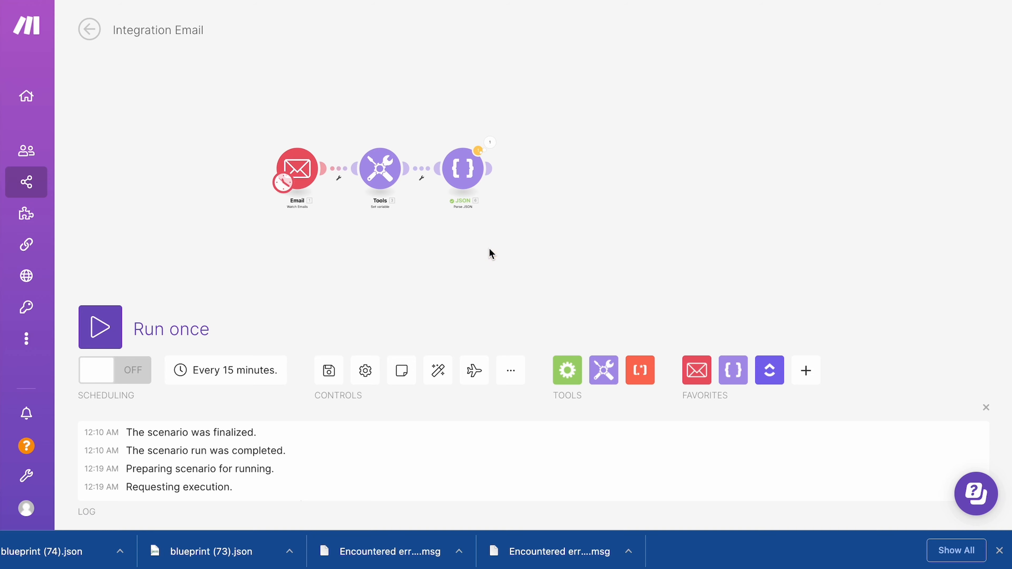
pyautogui.moveTo(558, 103); pyautogui.dragTo(272, 262)
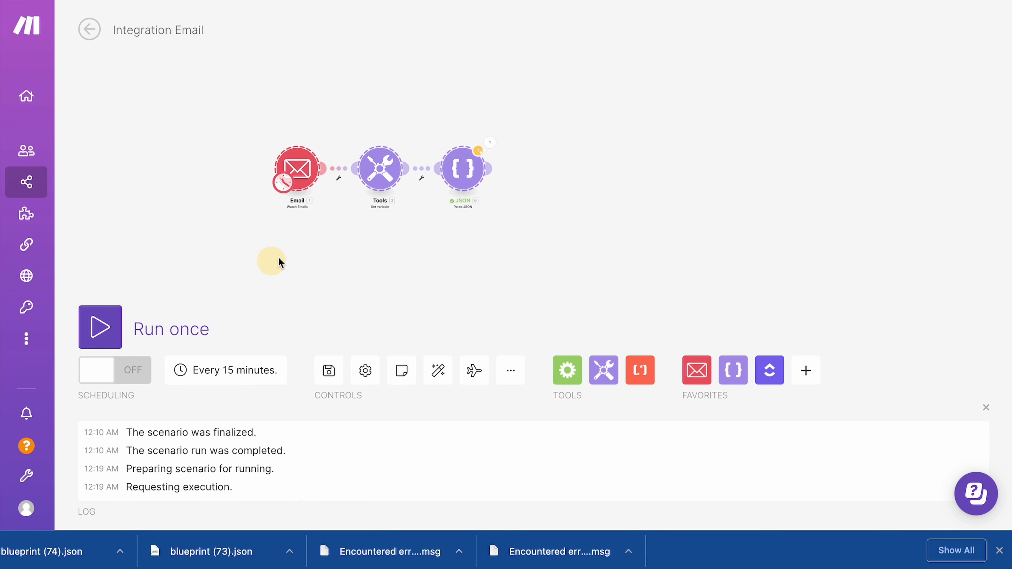
pyautogui.press('super+c')
pyautogui.press('super+v')
pyautogui.scroll(5, 278, 257)
pyautogui.scroll(-3, 335, 216)
pyautogui.scroll(-3, 334, 216)
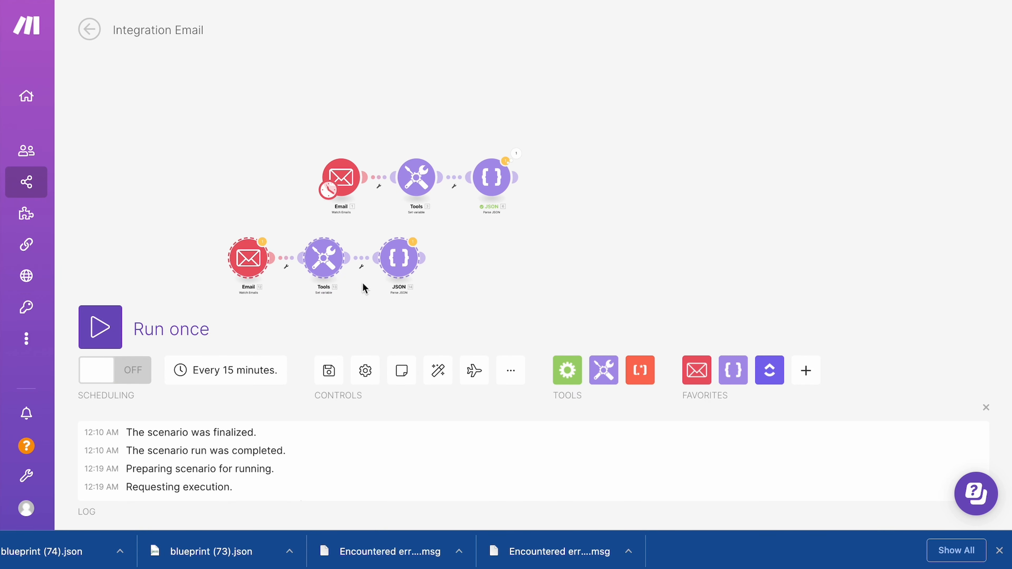
pyautogui.press('super+v')
pyautogui.scroll(5, 283, 230)
pyautogui.press('super+v')
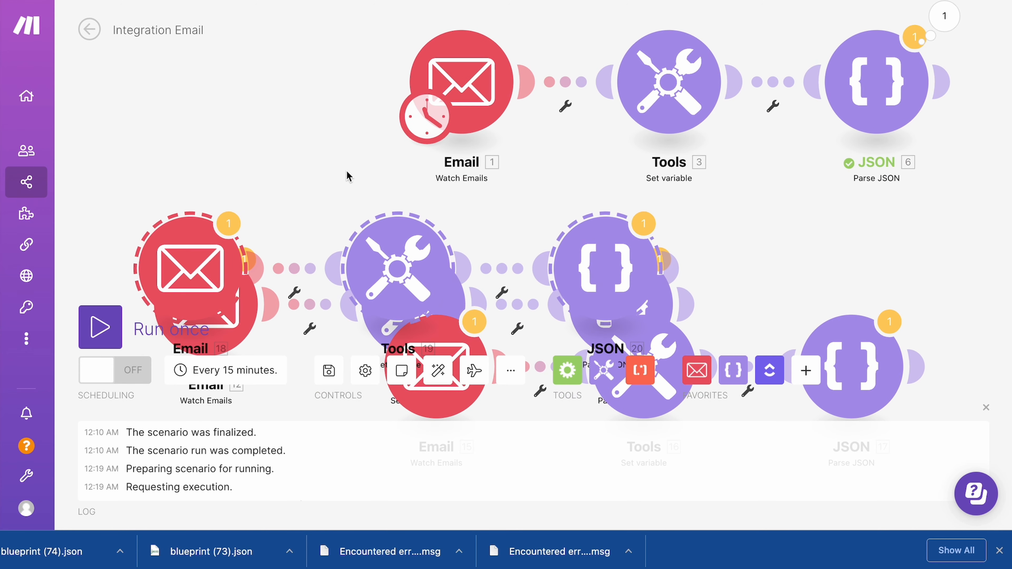
# Delete all pasted duplicates of the module chain, keeping only the original Email, Tools and JSON modules
pyautogui.scroll(-3, 334, 135)
pyautogui.moveTo(720, 180); pyautogui.dragTo(200, 318)
pyautogui.rightClick(241, 240)
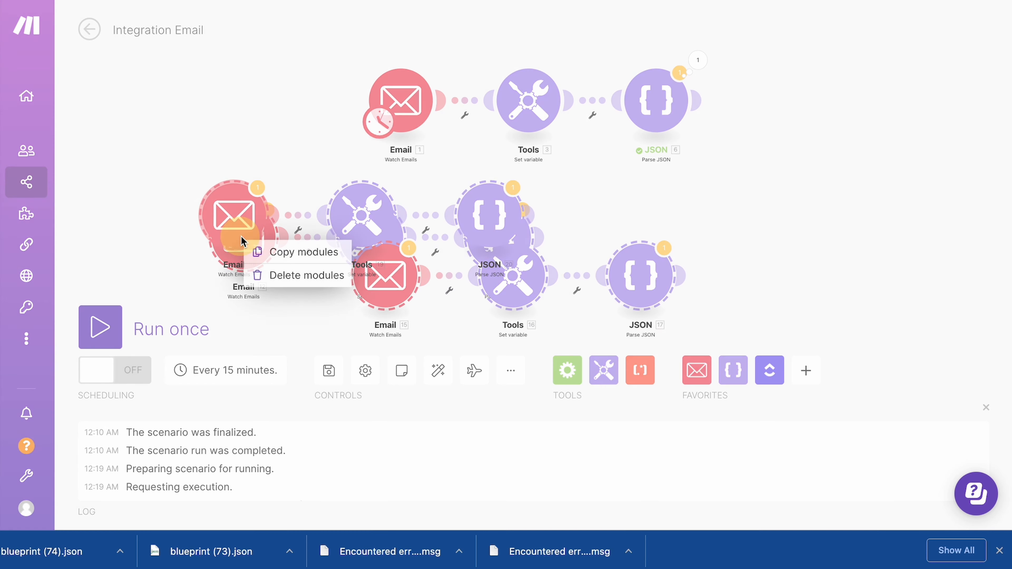
pyautogui.click(274, 275)
pyautogui.click(324, 254)
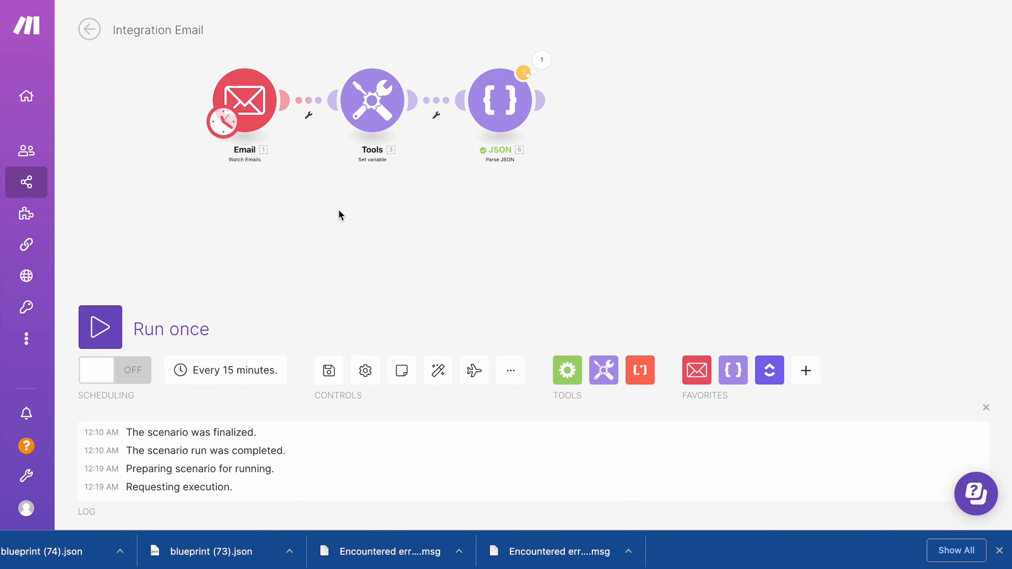
# Copy the Tools and JSON modules together to the clipboard
pyautogui.scroll(-5, 339, 211)
pyautogui.scroll(4, 339, 211)
pyautogui.click(312, 211)
pyautogui.moveTo(314, 215); pyautogui.dragTo(371, 235)
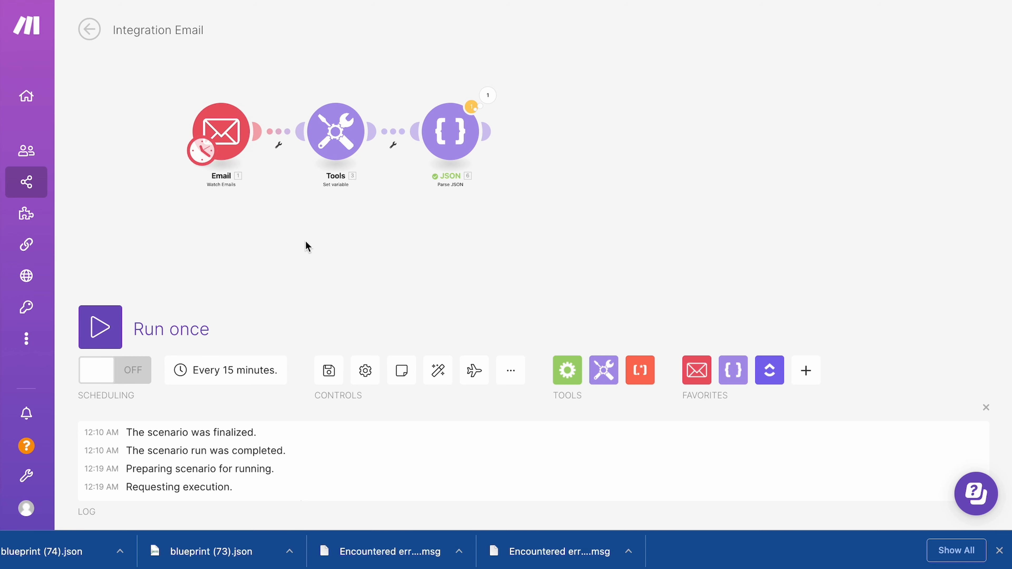
pyautogui.moveTo(579, 65); pyautogui.dragTo(274, 258)
pyautogui.rightClick(336, 142)
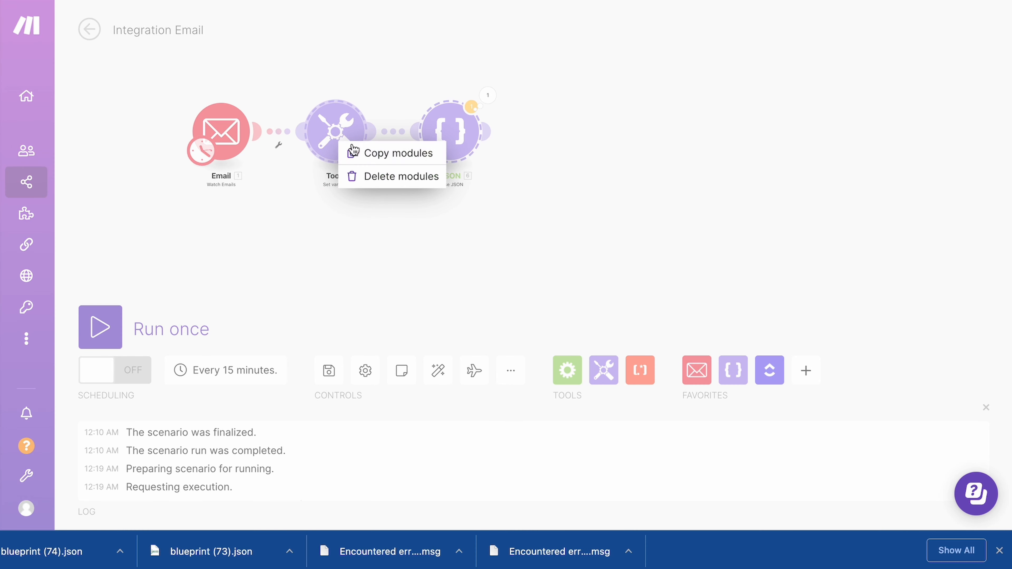
pyautogui.click(363, 153)
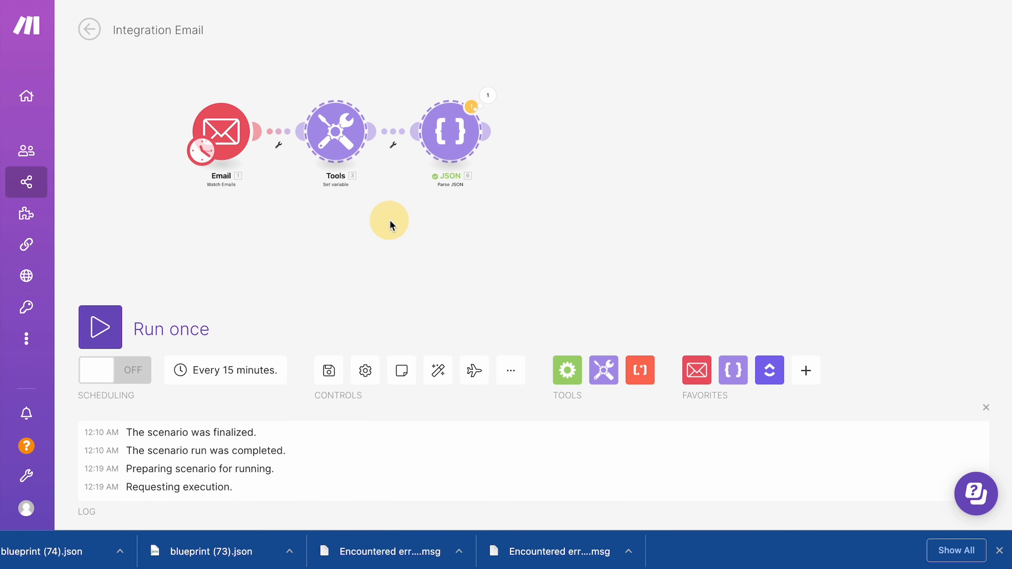
pyautogui.write('organization')
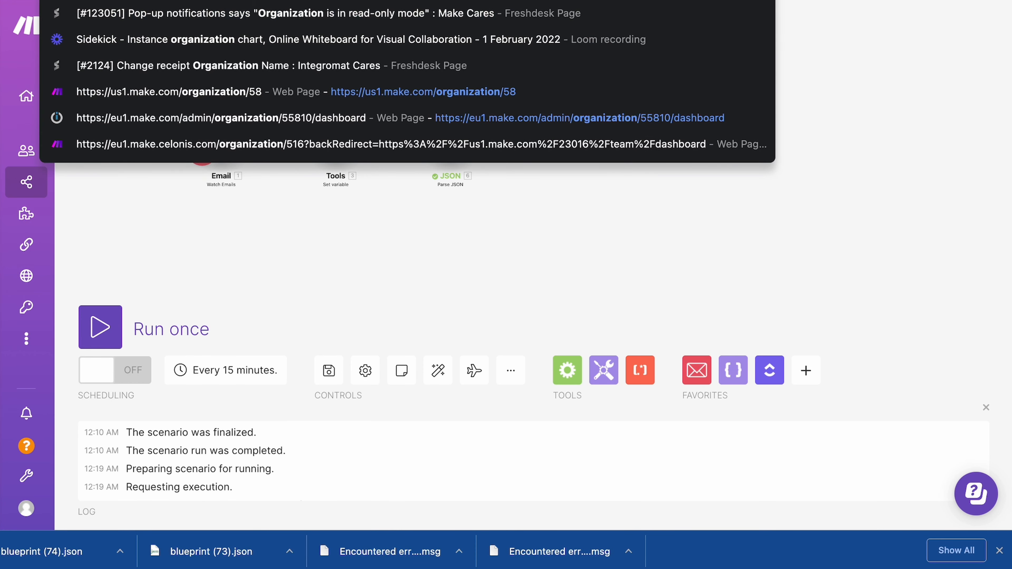
pyautogui.press('Escape')
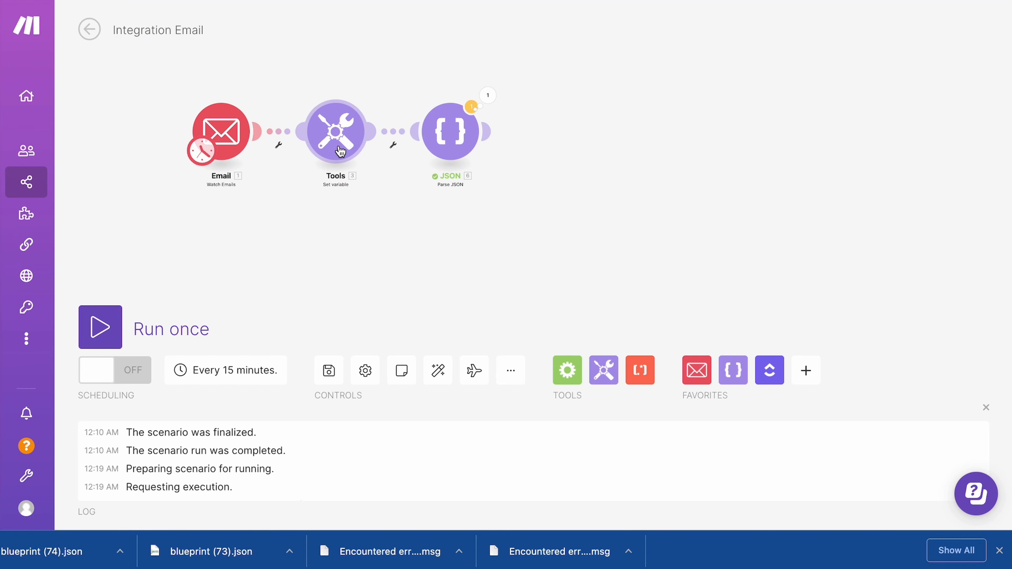
pyautogui.rightClick(341, 131)
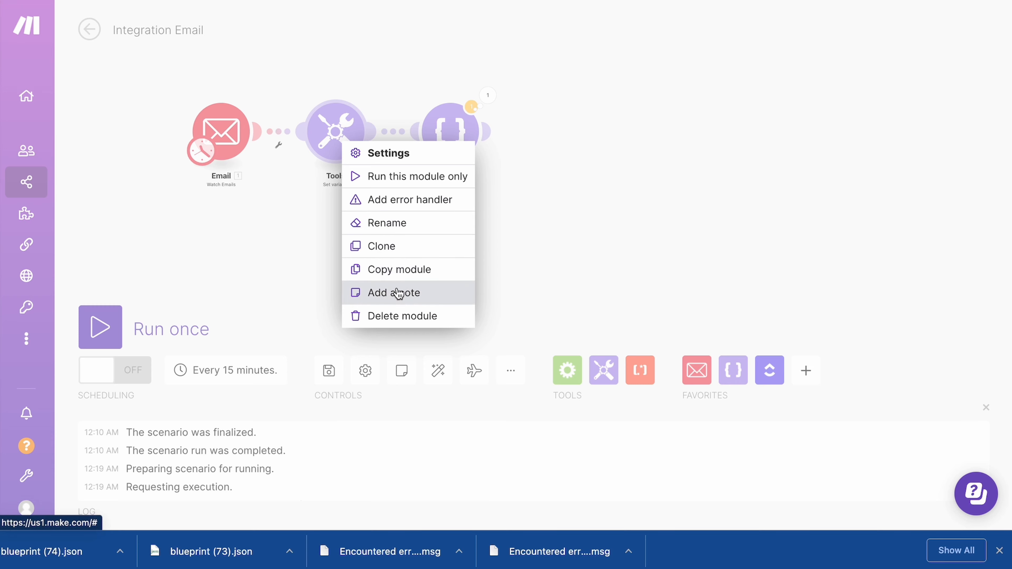
pyautogui.click(260, 228)
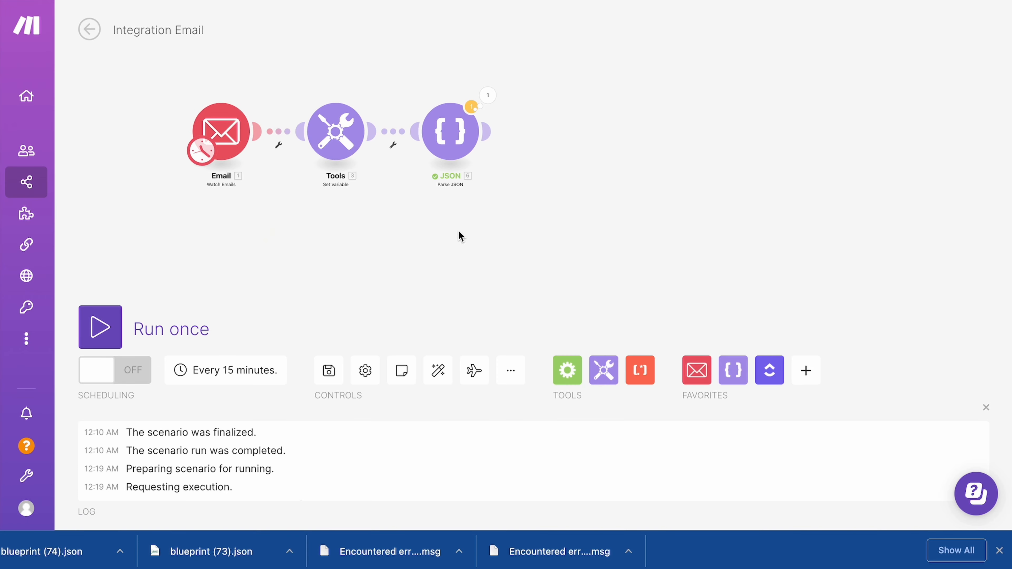
pyautogui.rightClick(353, 254)
pyautogui.click(283, 209)
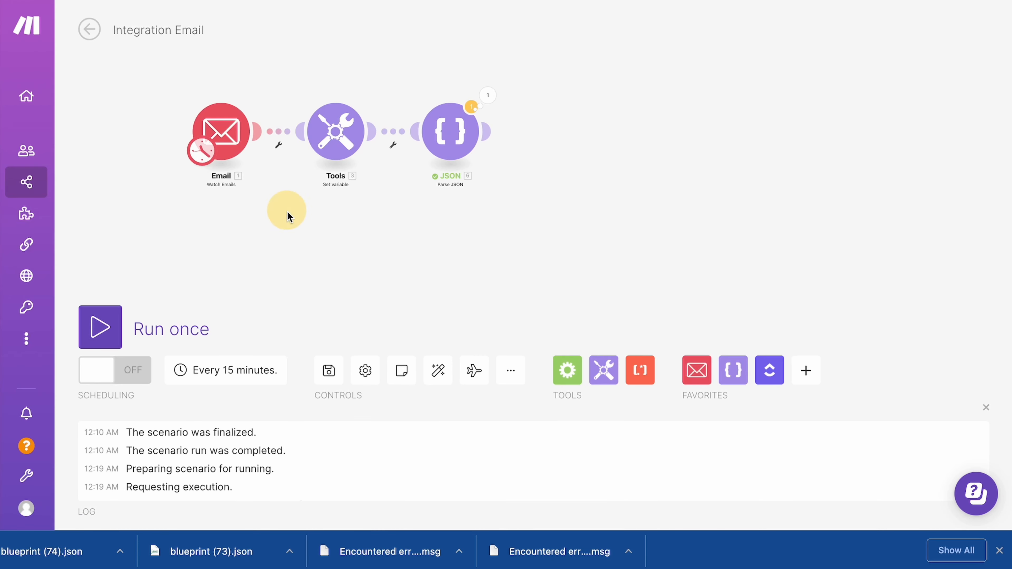
# Add an empty note to the Tools module
pyautogui.rightClick(338, 119)
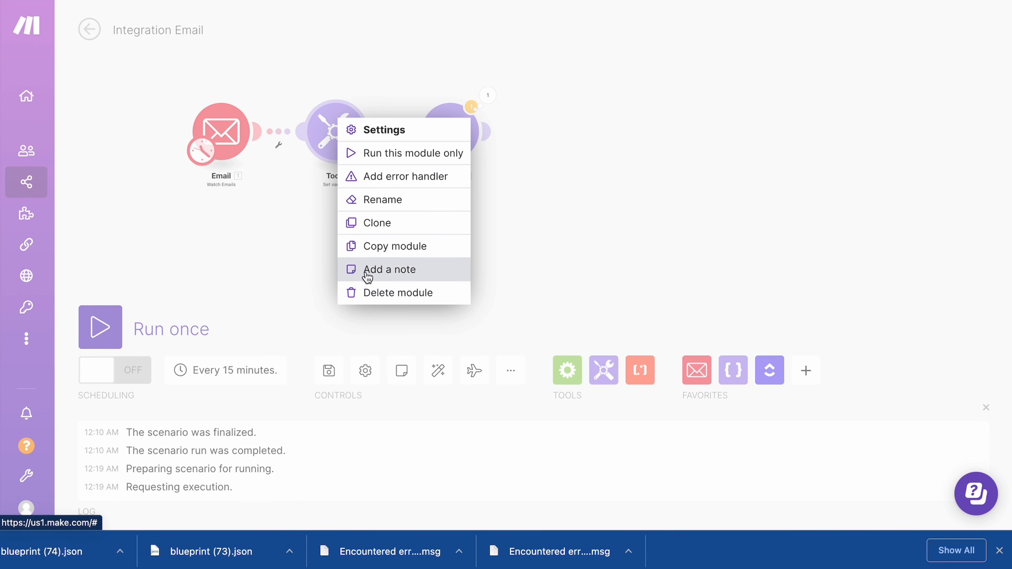
pyautogui.click(375, 271)
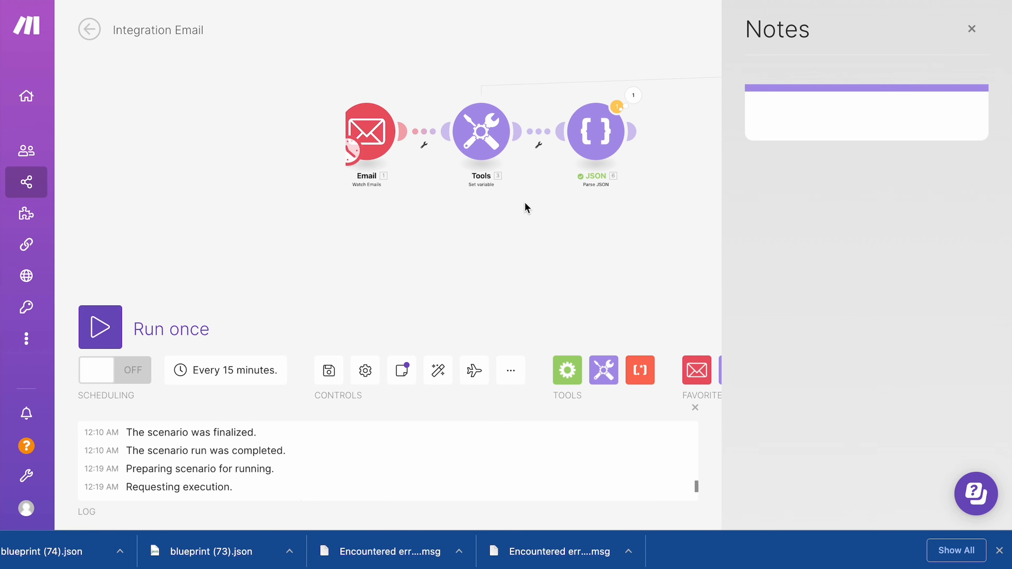
pyautogui.scroll(2, 524, 202)
pyautogui.moveTo(527, 208); pyautogui.dragTo(658, 280)
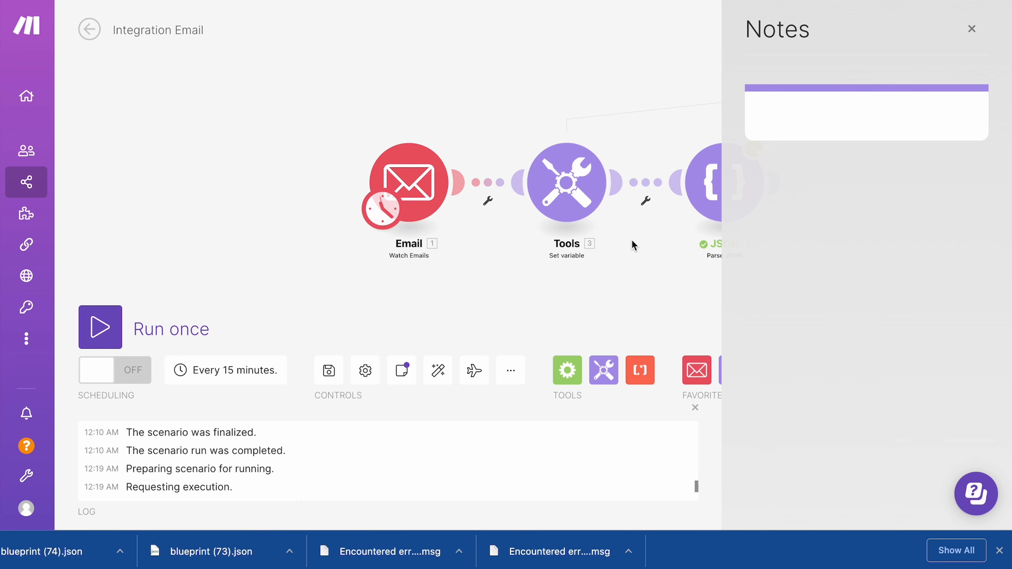
pyautogui.moveTo(649, 248); pyautogui.dragTo(657, 234)
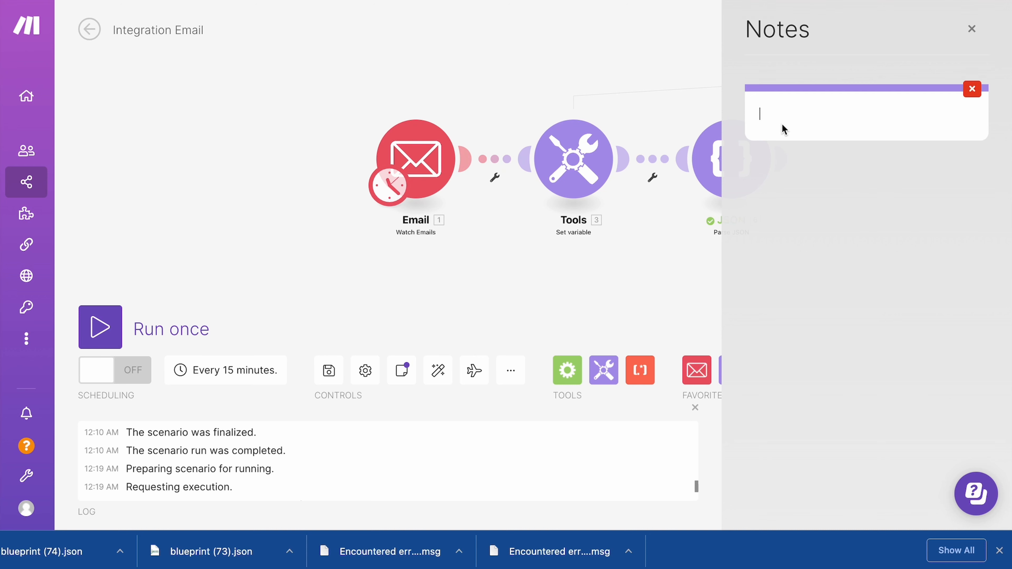
# Paste the copied Tools and JSON modules into the Tools module's note as JSON code
pyautogui.click(782, 112)
pyautogui.hotkey('ctrl', 'v')
pyautogui.scroll(15, 835, 159)
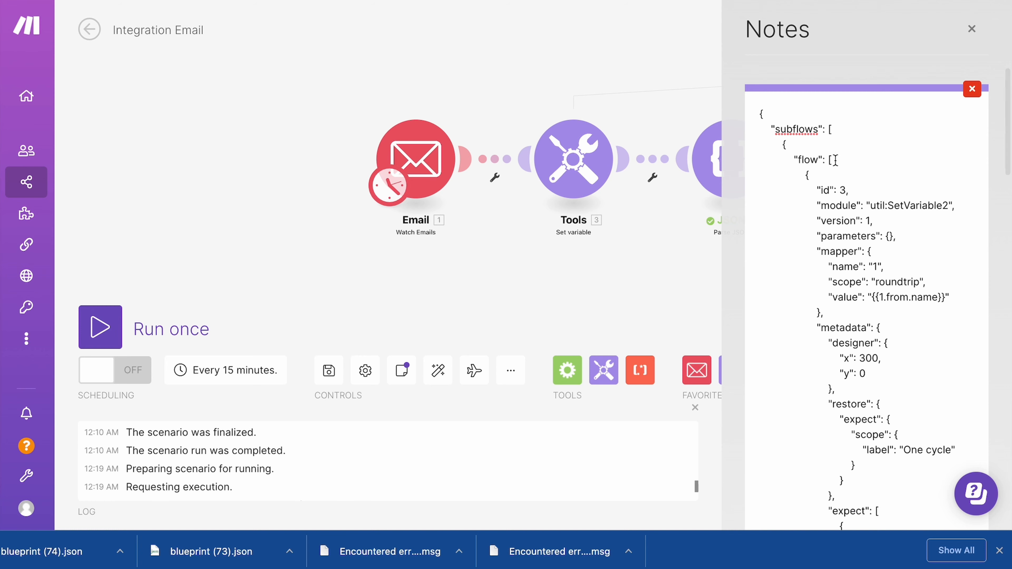
# Examine the pasted module JSON in the note from its first line to its last
pyautogui.scroll(-15, 857, 292)
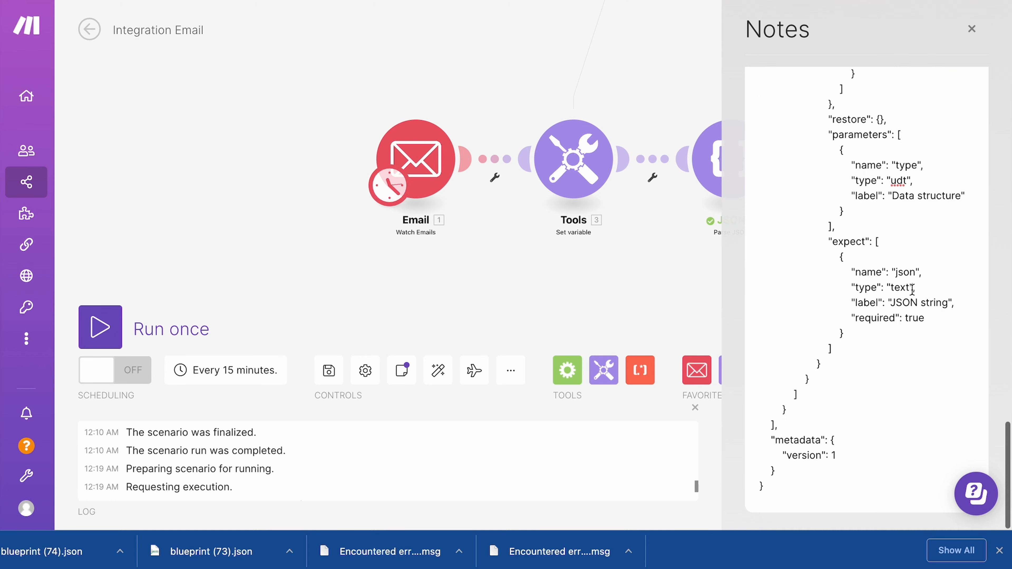
pyautogui.scroll(15, 912, 290)
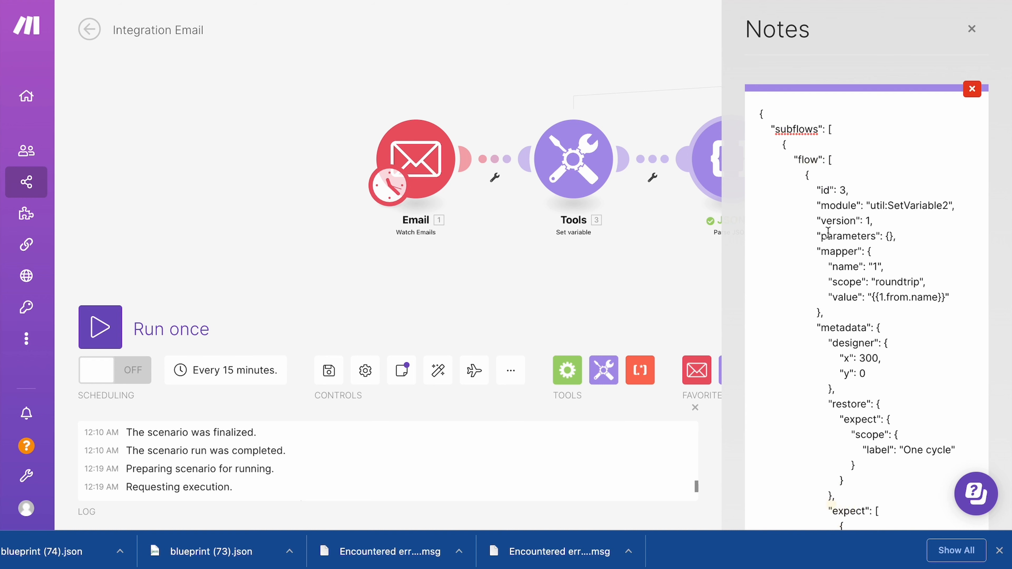
pyautogui.scroll(-8, 826, 226)
pyautogui.scroll(-5, 827, 226)
pyautogui.scroll(15, 827, 226)
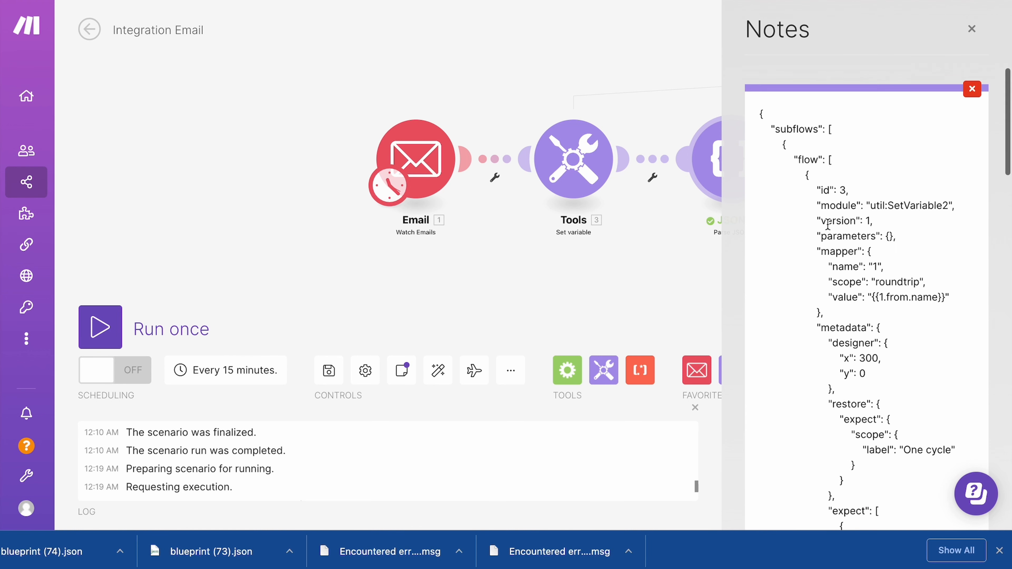
pyautogui.click(759, 102)
pyautogui.click(785, 144)
pyautogui.moveTo(761, 112); pyautogui.dragTo(886, 567)
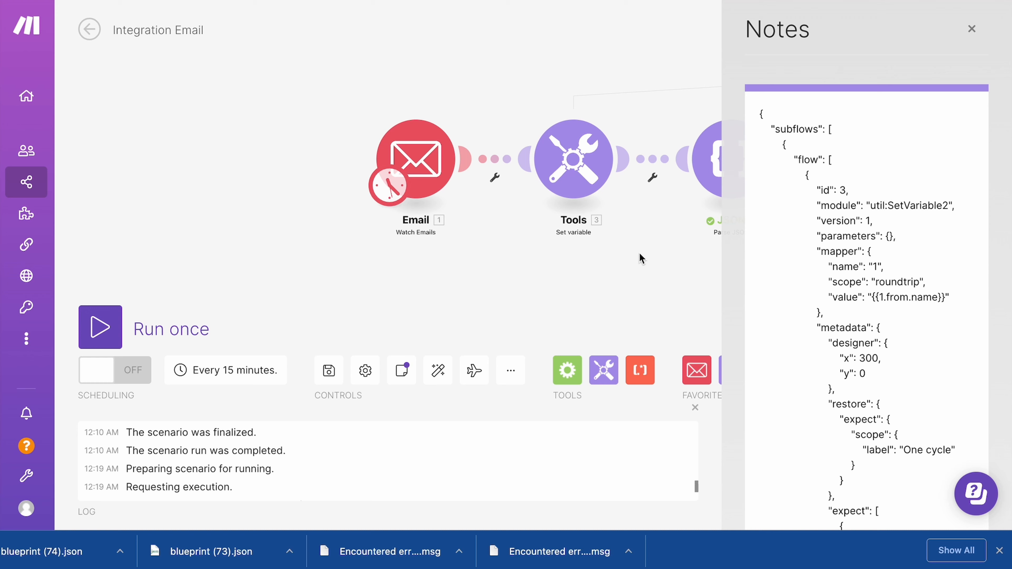
# Compare the SetVariable2 and ParseJSON sections of the note's code, including their mapper, metadata and parameter blocks
pyautogui.scroll(-10, 816, 192)
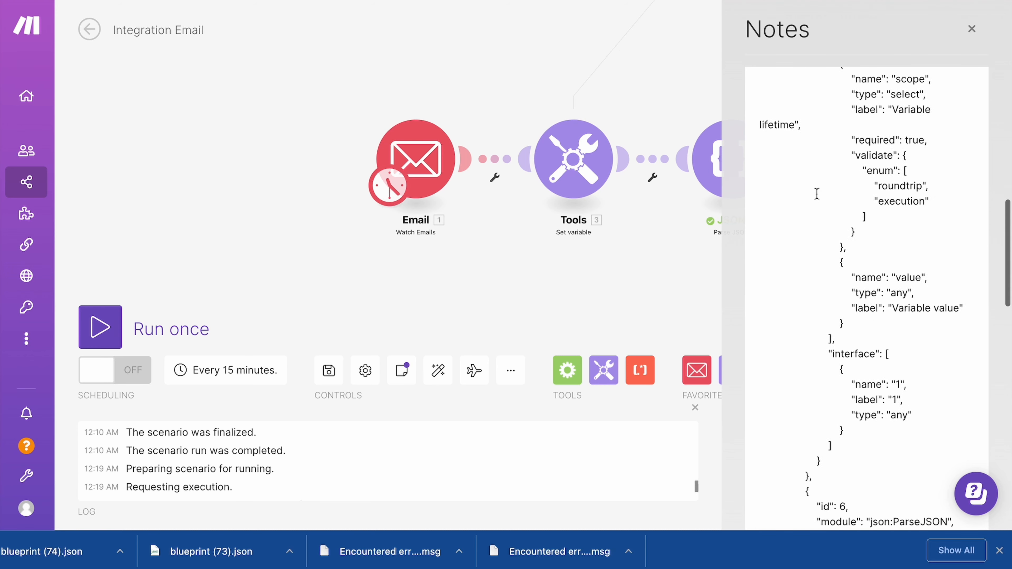
pyautogui.scroll(8, 816, 194)
pyautogui.scroll(4, 815, 194)
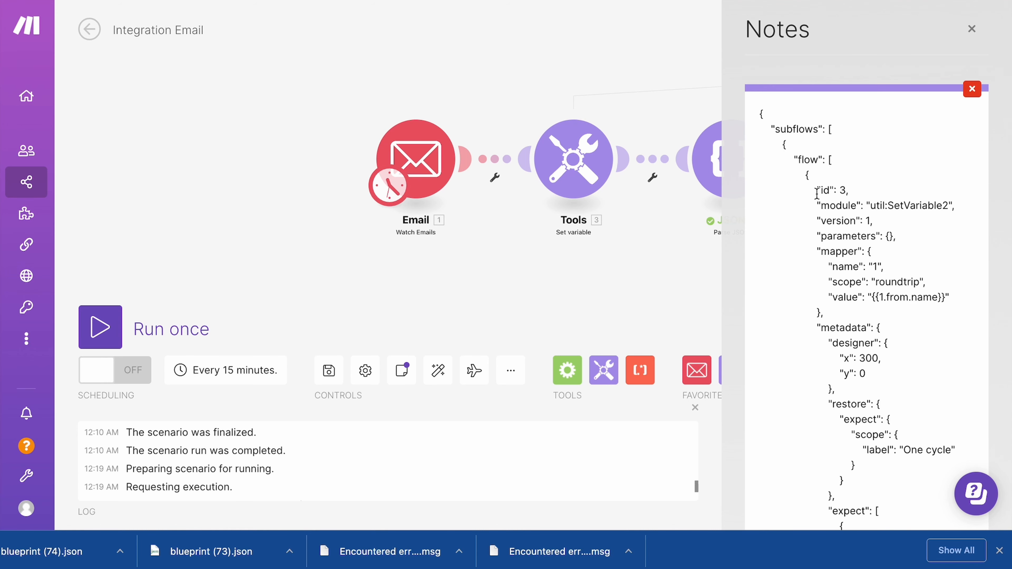
pyautogui.scroll(-10, 835, 257)
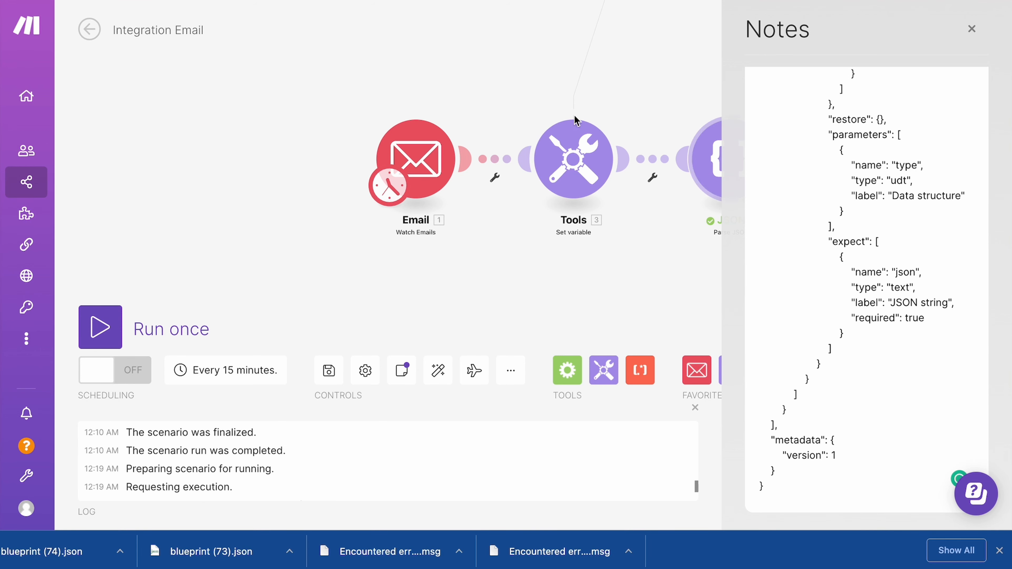
pyautogui.scroll(10, 862, 197)
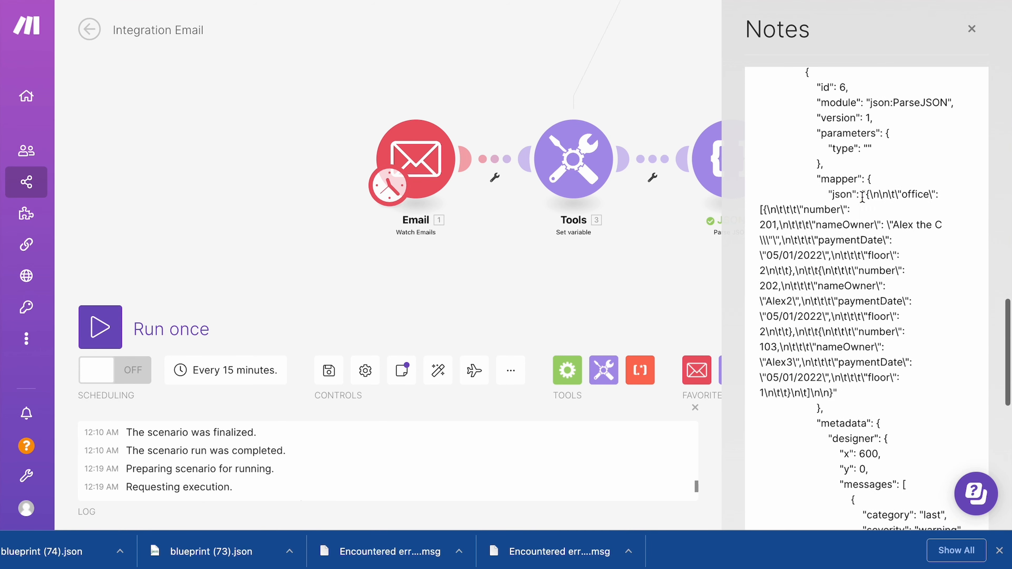
pyautogui.scroll(5, 865, 191)
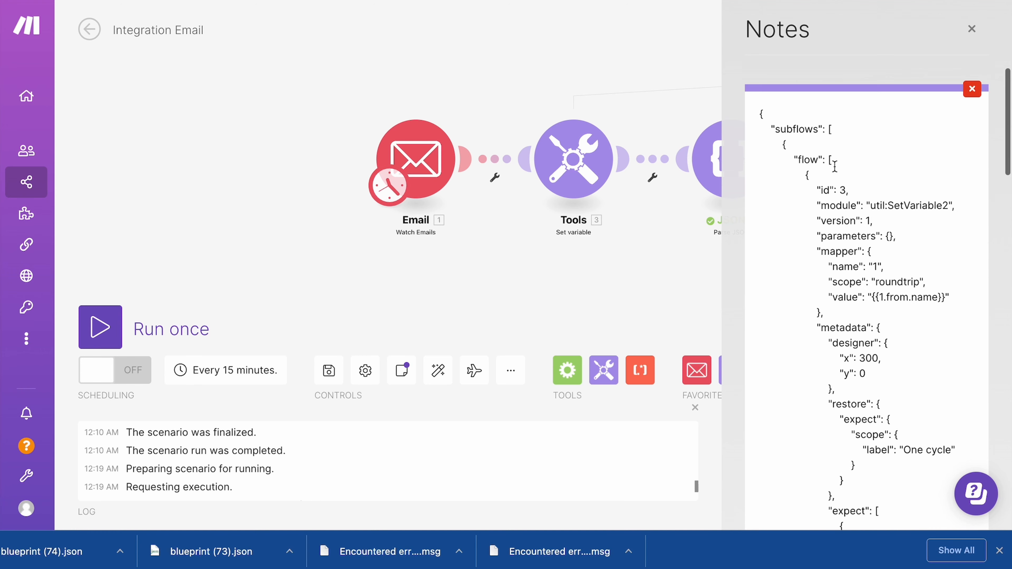
pyautogui.scroll(-15, 865, 259)
pyautogui.scroll(-10, 866, 325)
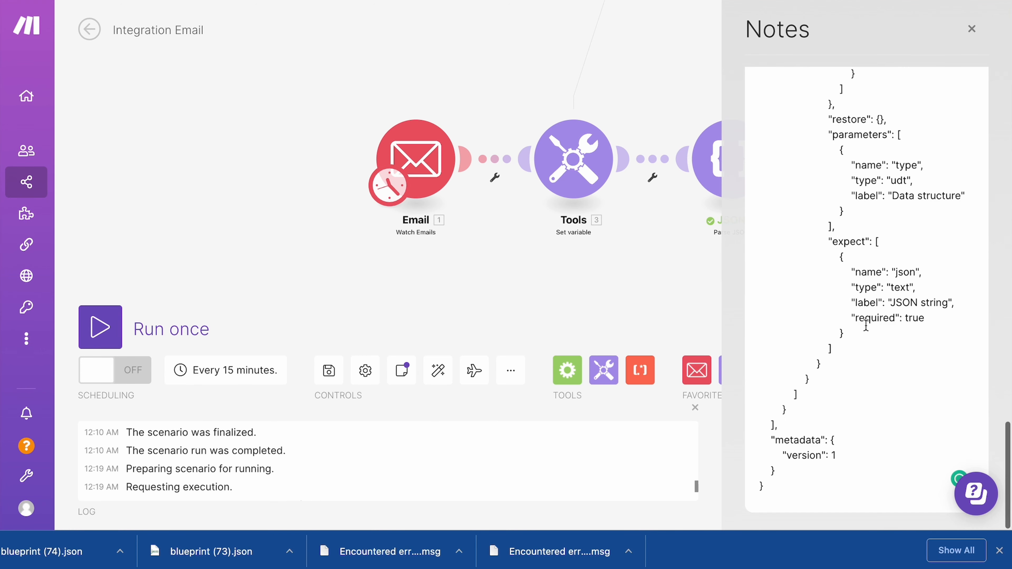
pyautogui.scroll(10, 865, 326)
pyautogui.scroll(-5, 868, 263)
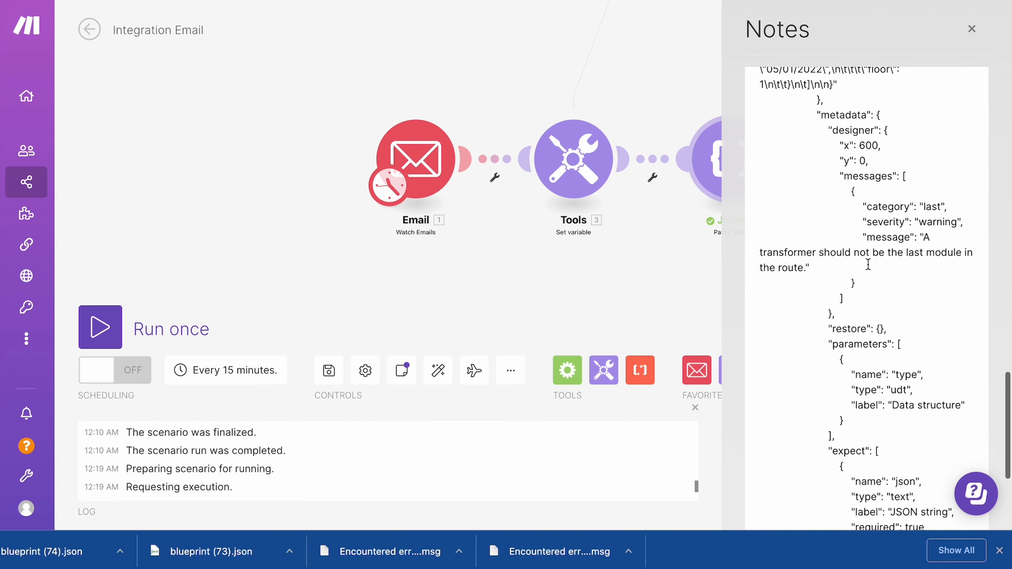
pyautogui.scroll(7, 841, 250)
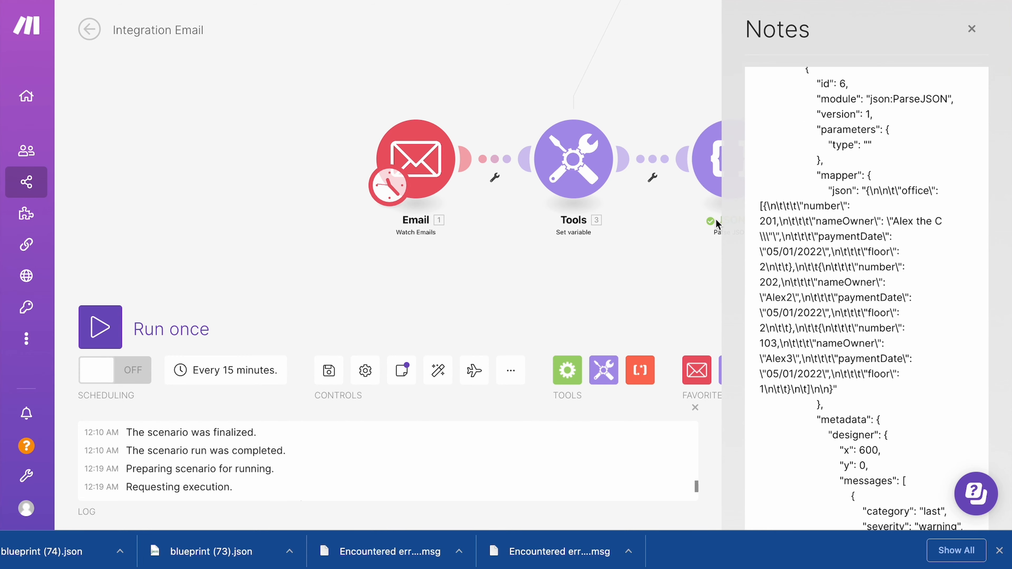
pyautogui.scroll(-10, 864, 275)
pyautogui.scroll(8, 864, 275)
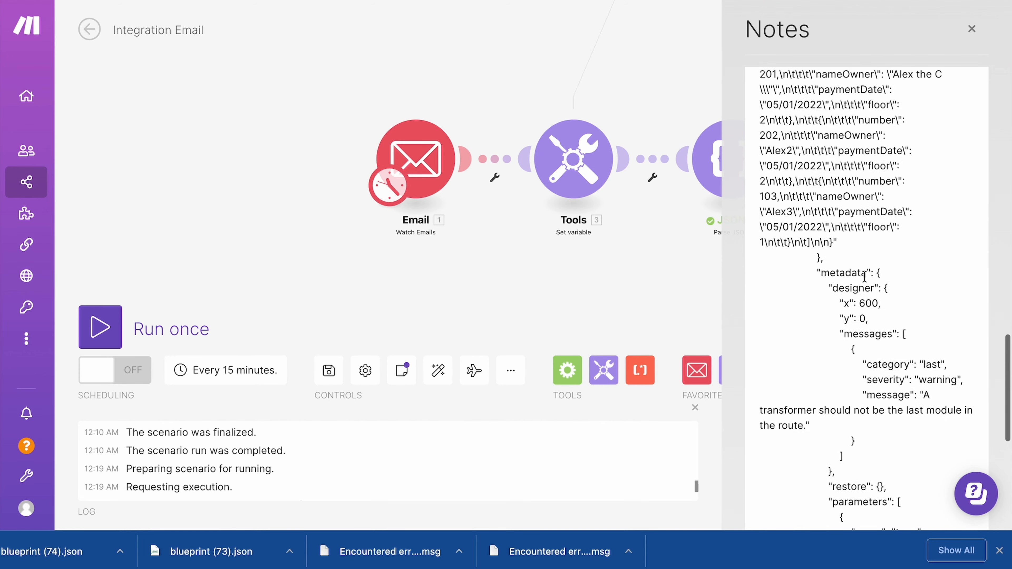
pyautogui.moveTo(905, 346); pyautogui.dragTo(873, 410)
pyautogui.click(883, 302)
pyautogui.moveTo(823, 225); pyautogui.dragTo(876, 424)
pyautogui.click(878, 426)
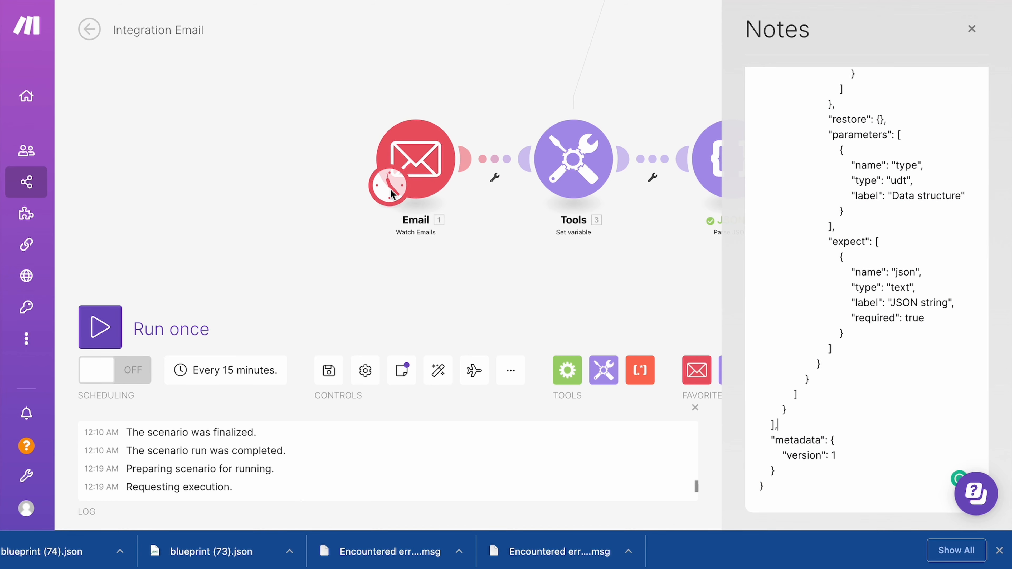
# Delete the note holding the JSON code from the Tools module
pyautogui.click(887, 224)
pyautogui.scroll(15, 887, 239)
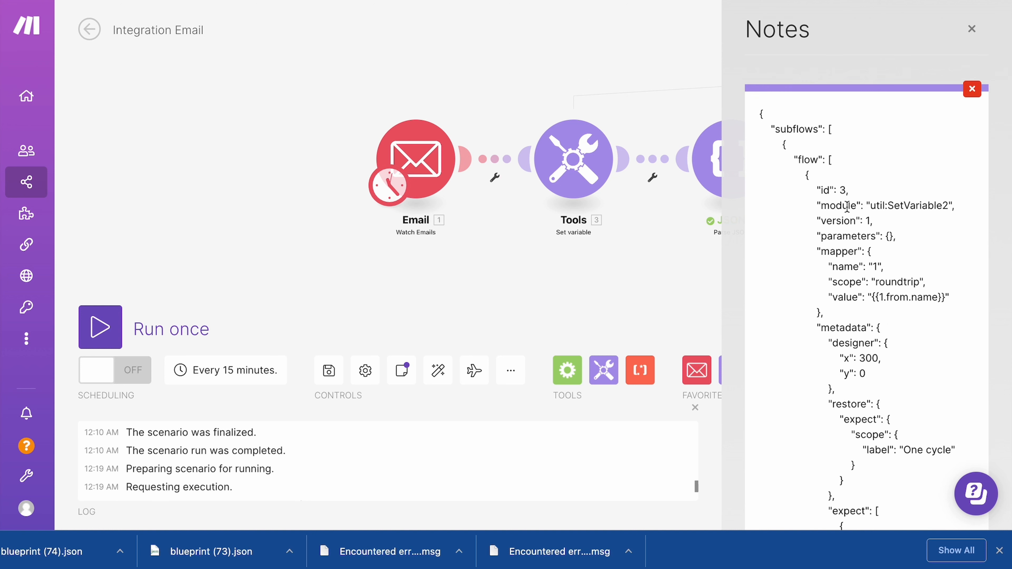
pyautogui.click(972, 89)
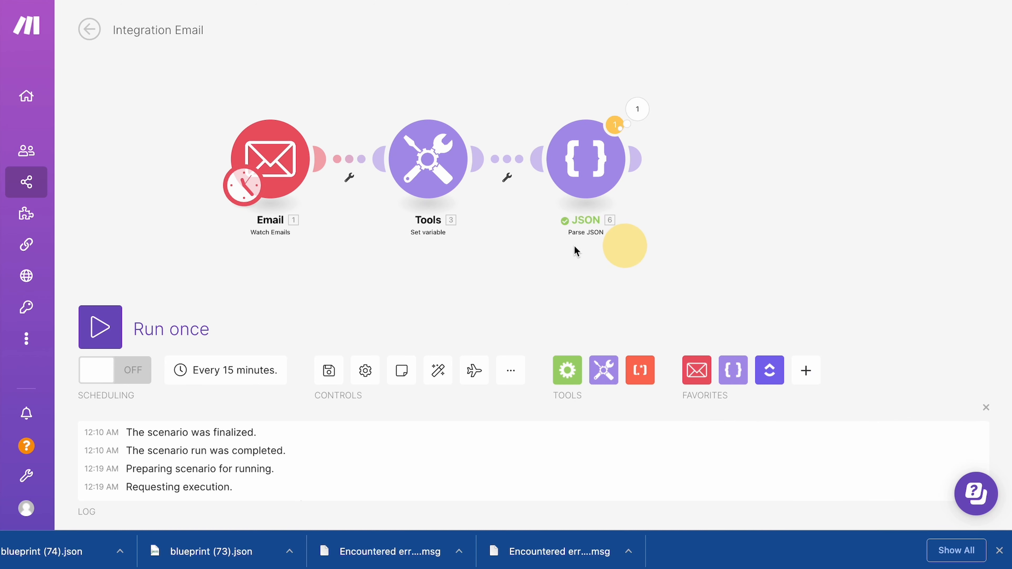
# Export the Integration Email scenario as a blueprint file
pyautogui.click(511, 371)
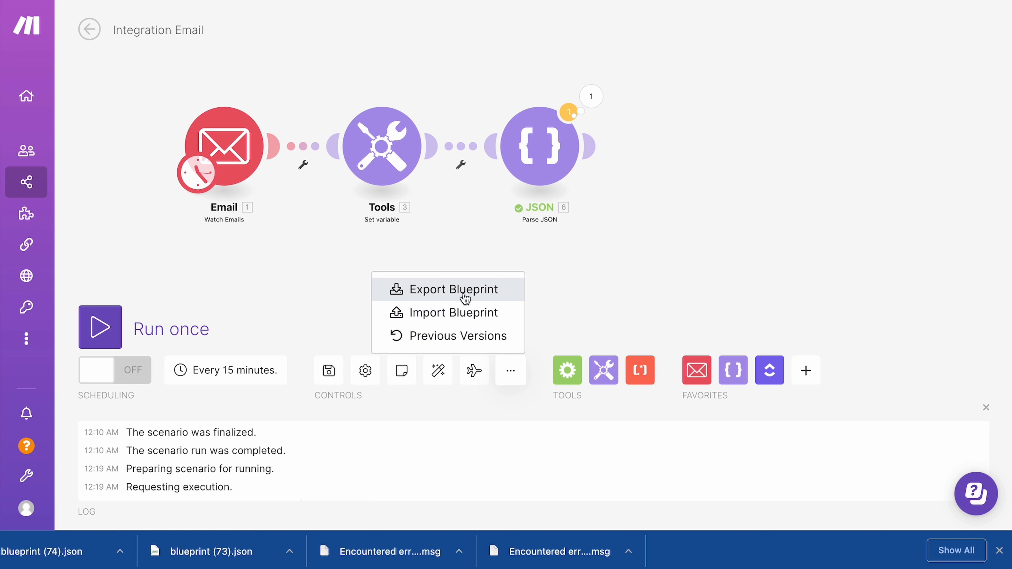
pyautogui.click(448, 294)
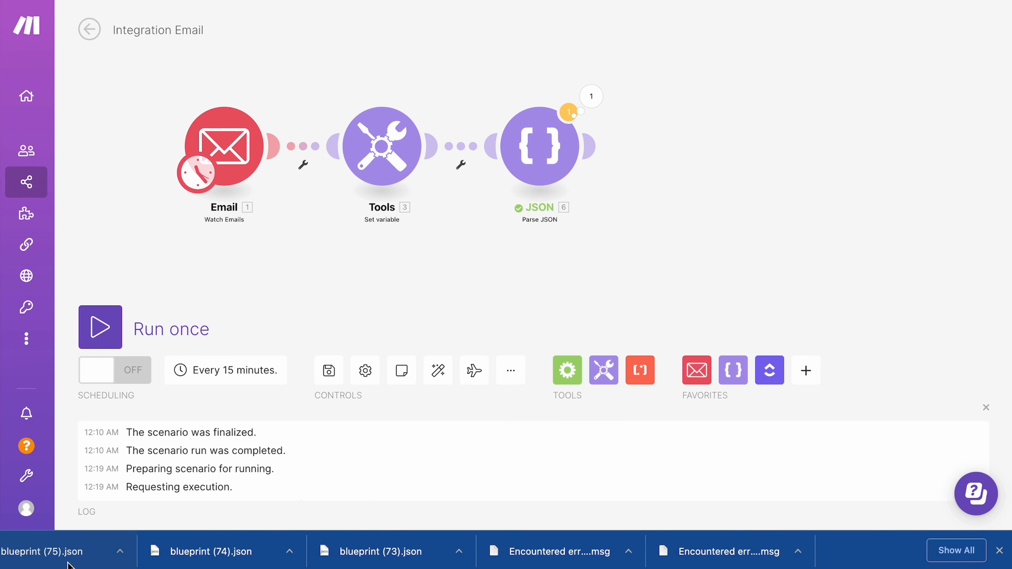
pyautogui.moveTo(81, 100)
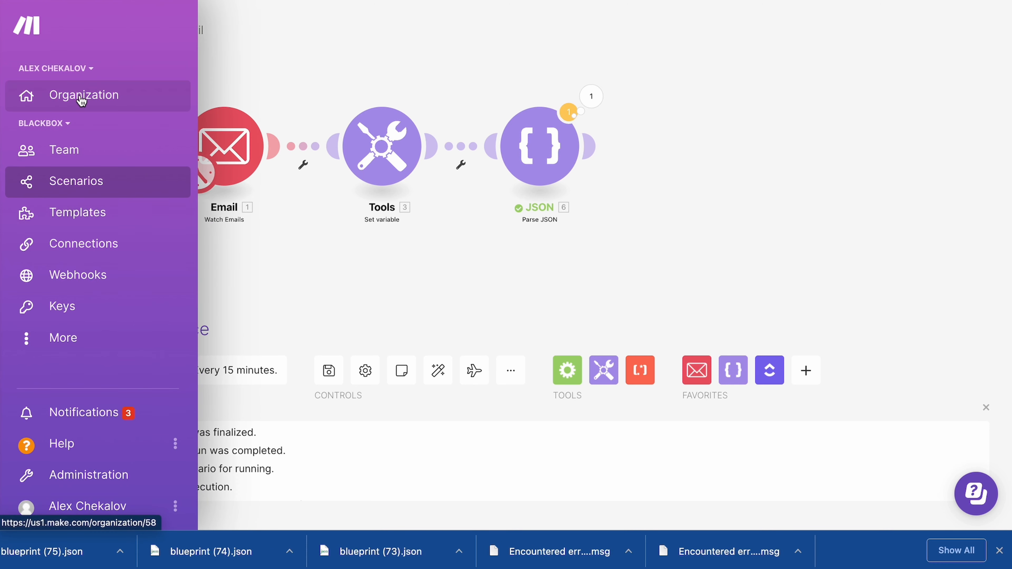
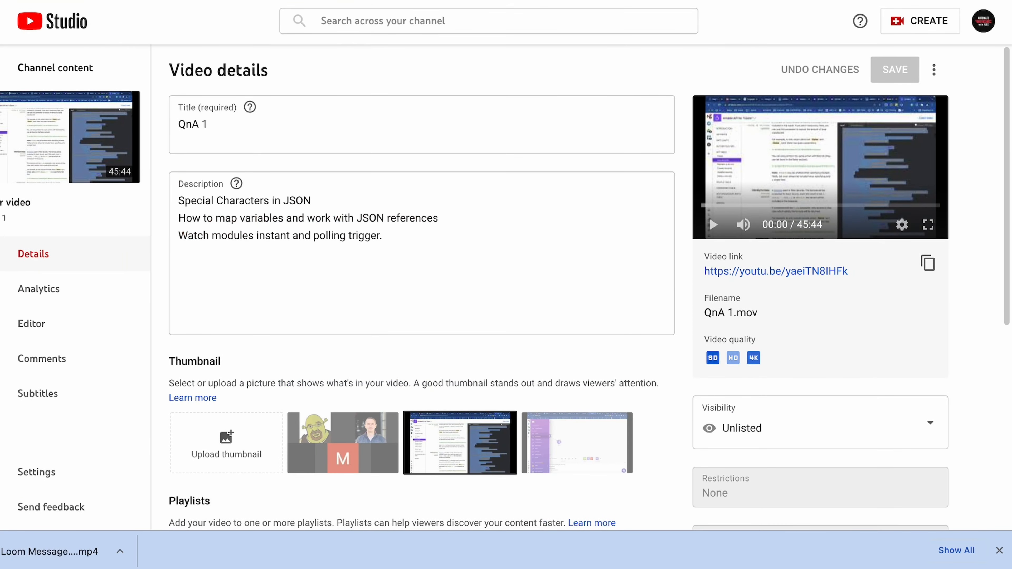
# Load Make in a new tab of the other browser window and open the Integration Make scenario from the My Lab organization
pyautogui.press('super+t')
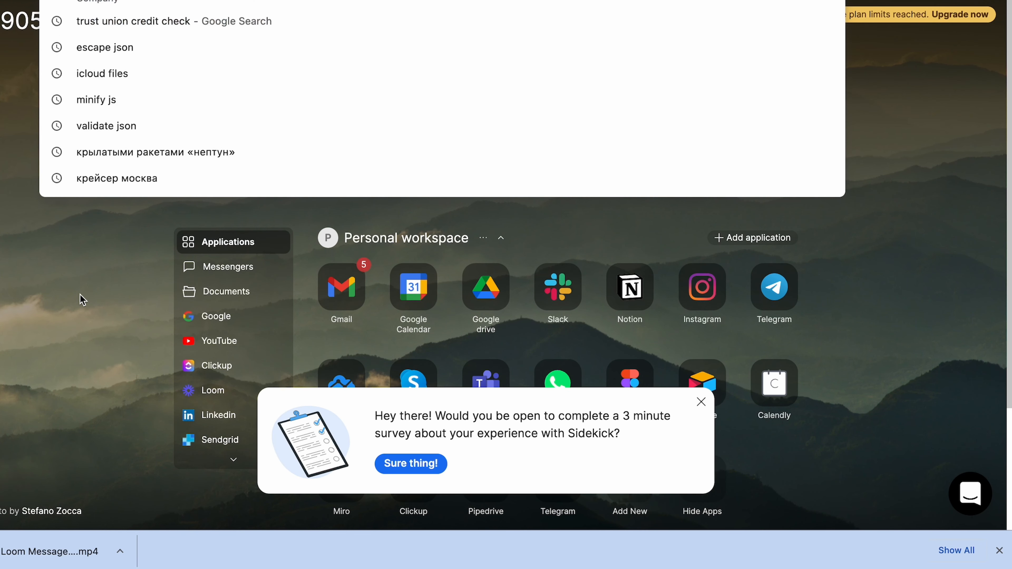
pyautogui.write('make')
pyautogui.press('Return')
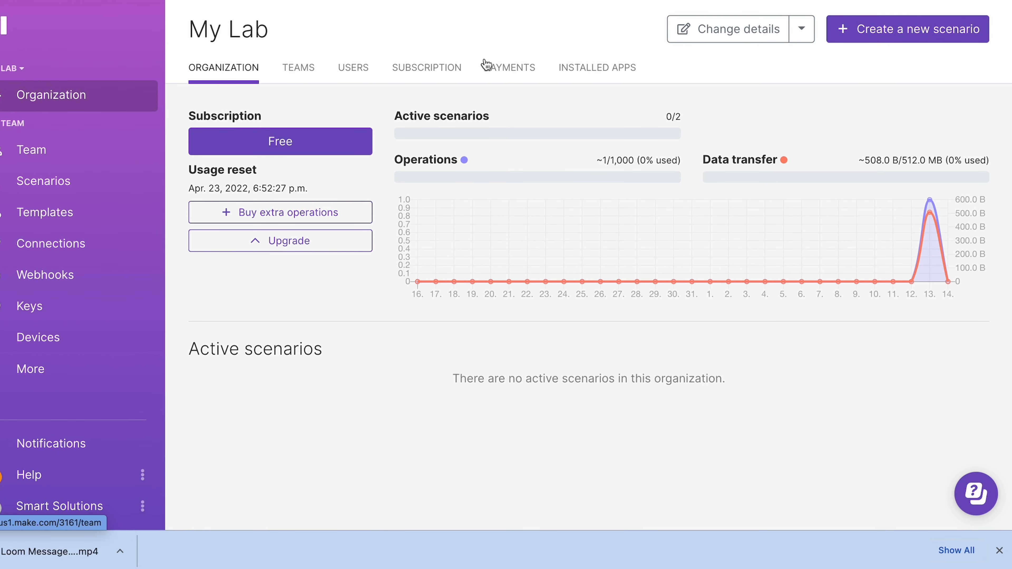
pyautogui.click(75, 181)
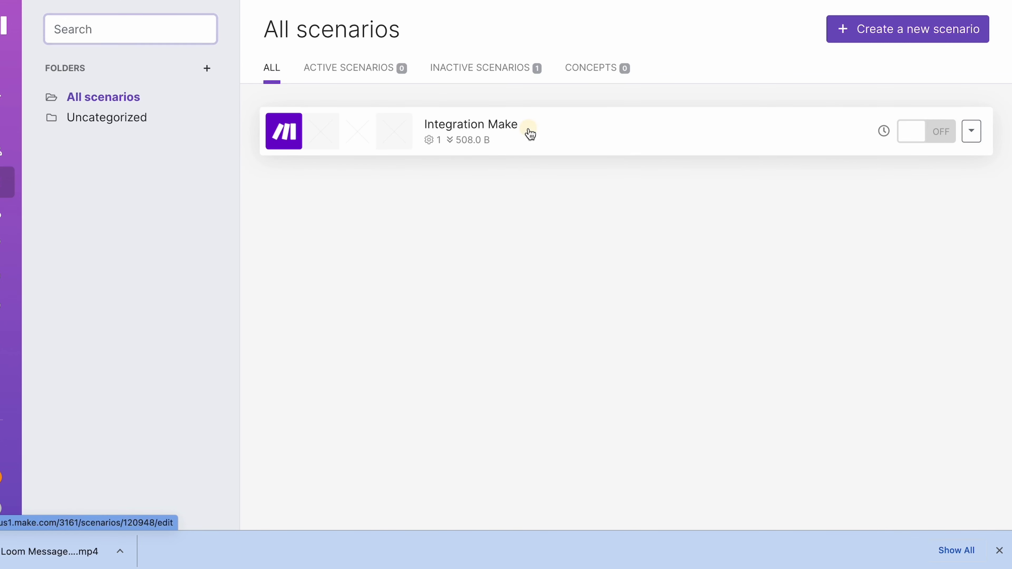
pyautogui.click(530, 134)
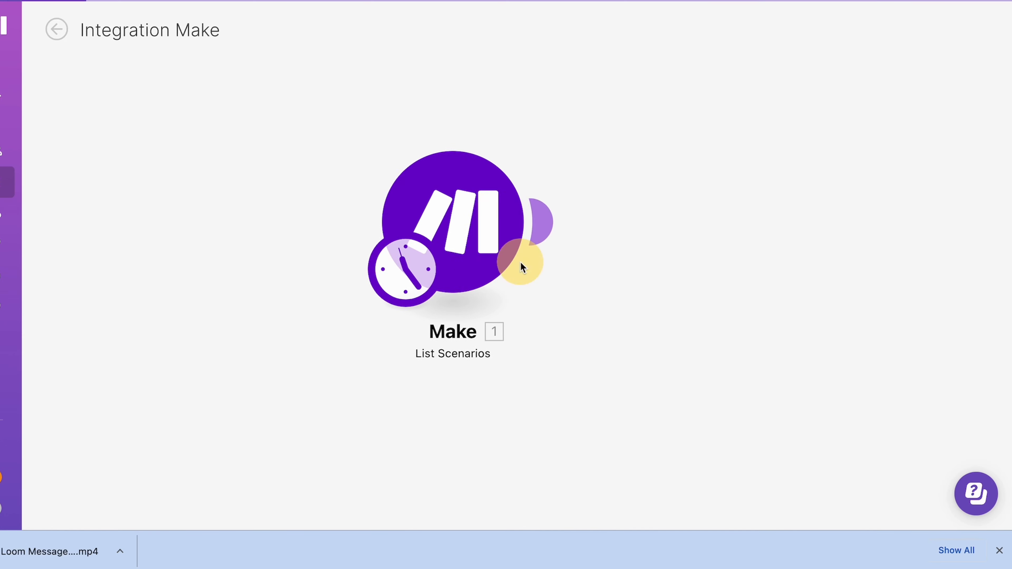
# Export the Integration Make scenario as a blueprint file
pyautogui.click(484, 485)
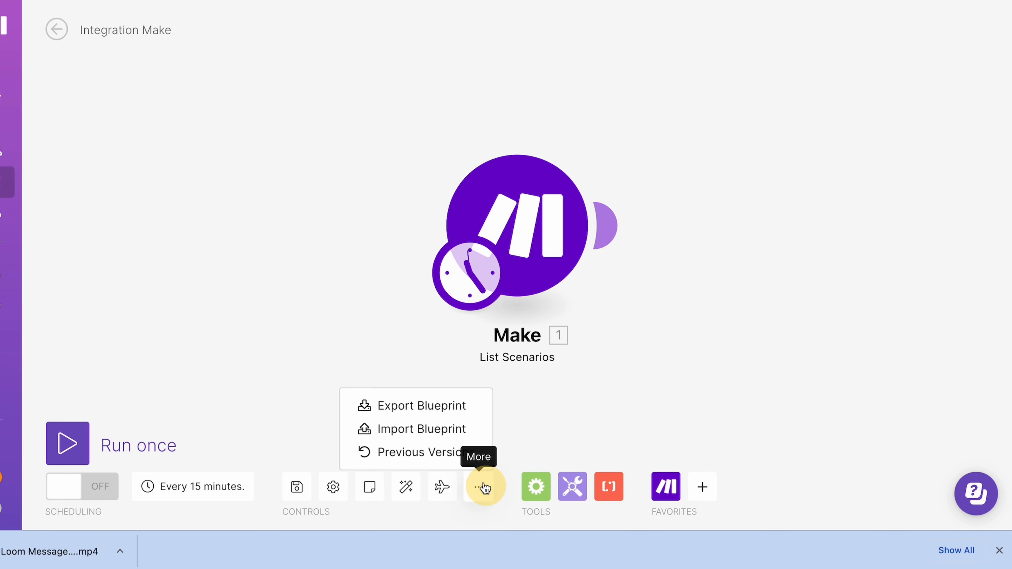
pyautogui.click(436, 406)
# View the Import Blueprint dialog for the Integration Make scenario and close it without choosing a file
pyautogui.click(481, 485)
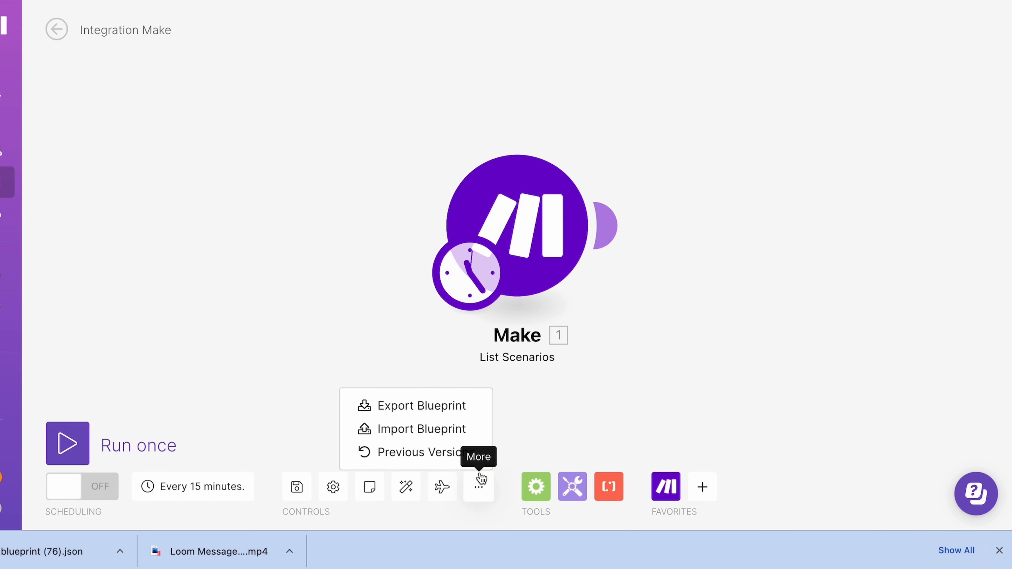
pyautogui.click(454, 435)
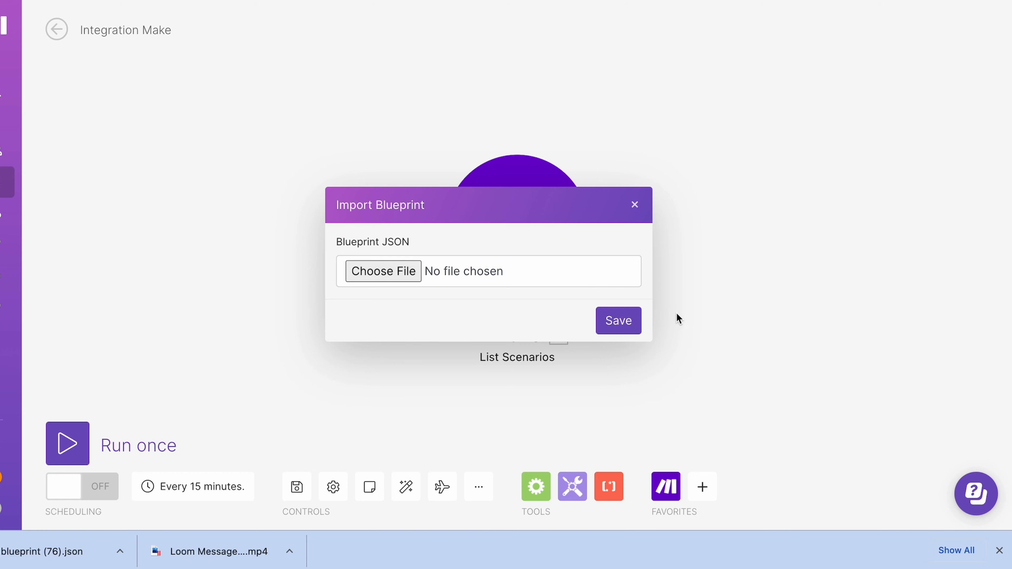
pyautogui.click(635, 206)
pyautogui.moveTo(315, 325); pyautogui.dragTo(300, 349)
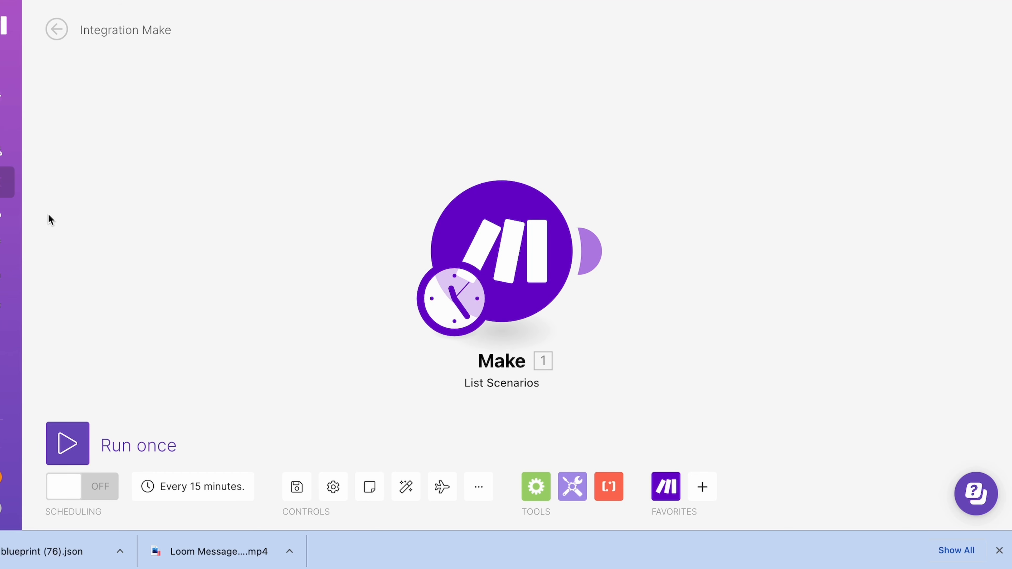
# Open Make's public website in a new tab and go to its Pricing page
pyautogui.press('super+t')
pyautogui.write('make')
pyautogui.press('Return')
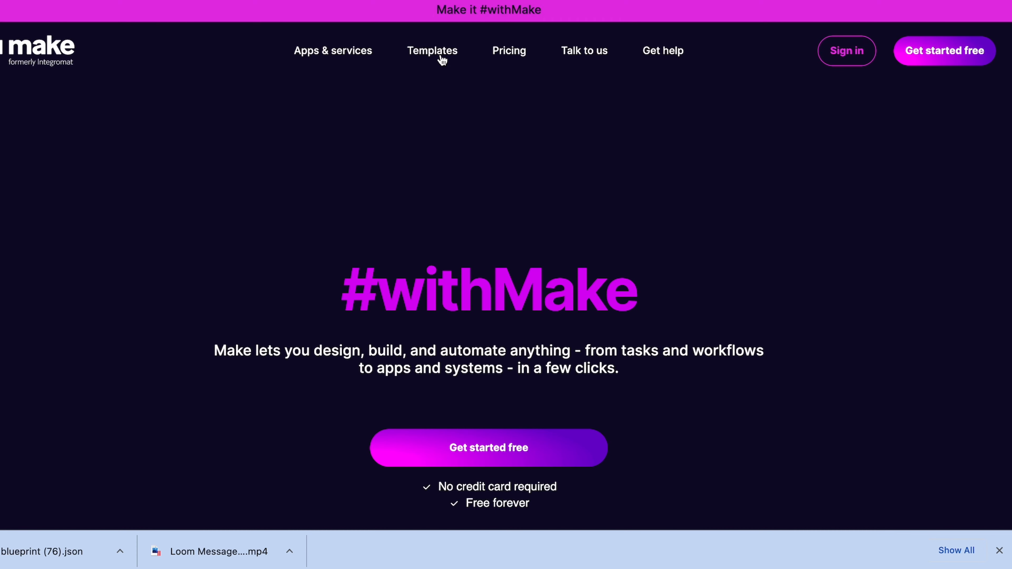
pyautogui.click(509, 59)
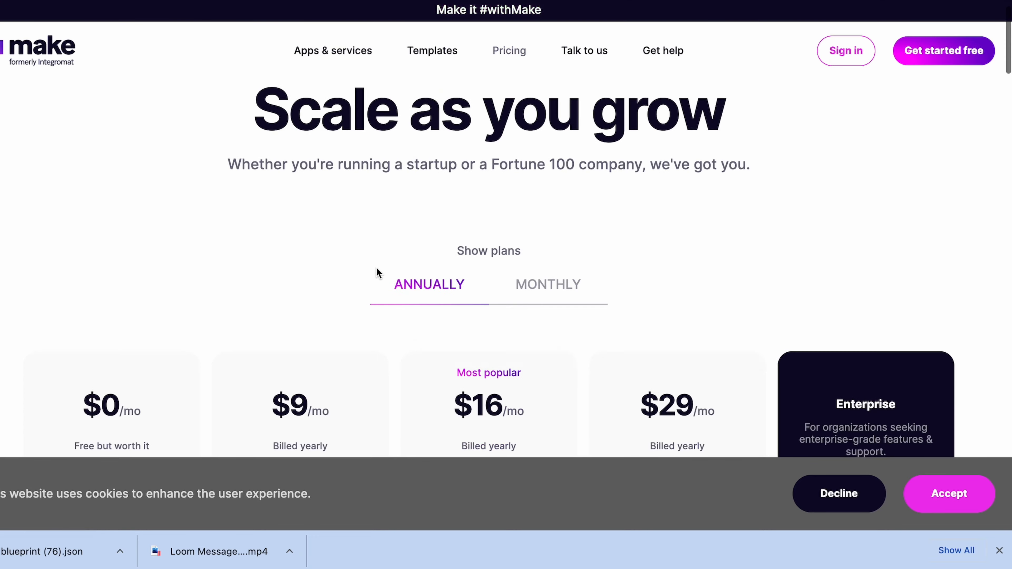
# Compare the features of the pricing plans, highlighting the Free plan's items from Unlimited users to Real-time execution monitoring
pyautogui.scroll(-10, 376, 267)
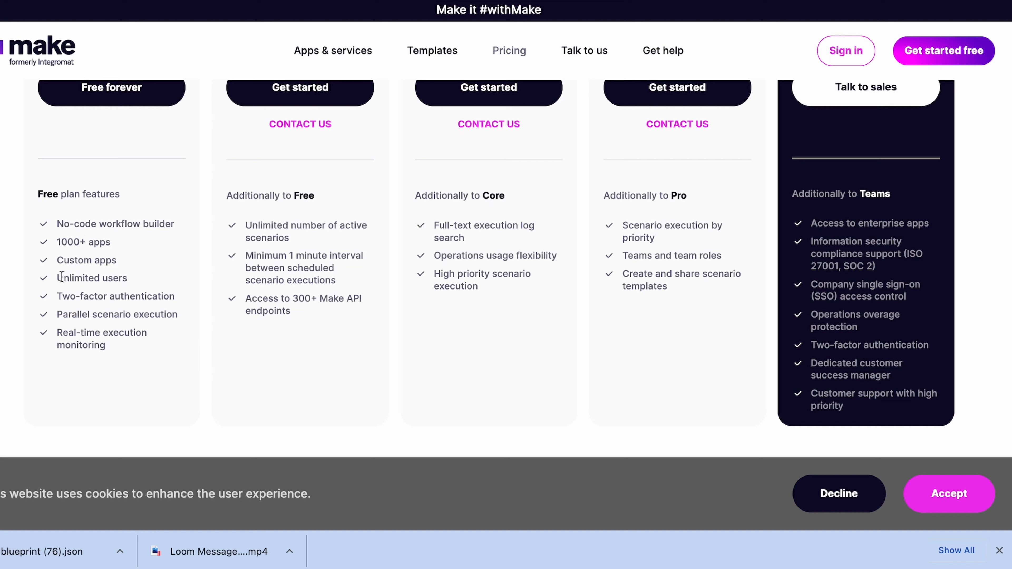
pyautogui.moveTo(82, 285); pyautogui.dragTo(162, 376)
pyautogui.scroll(4, 162, 376)
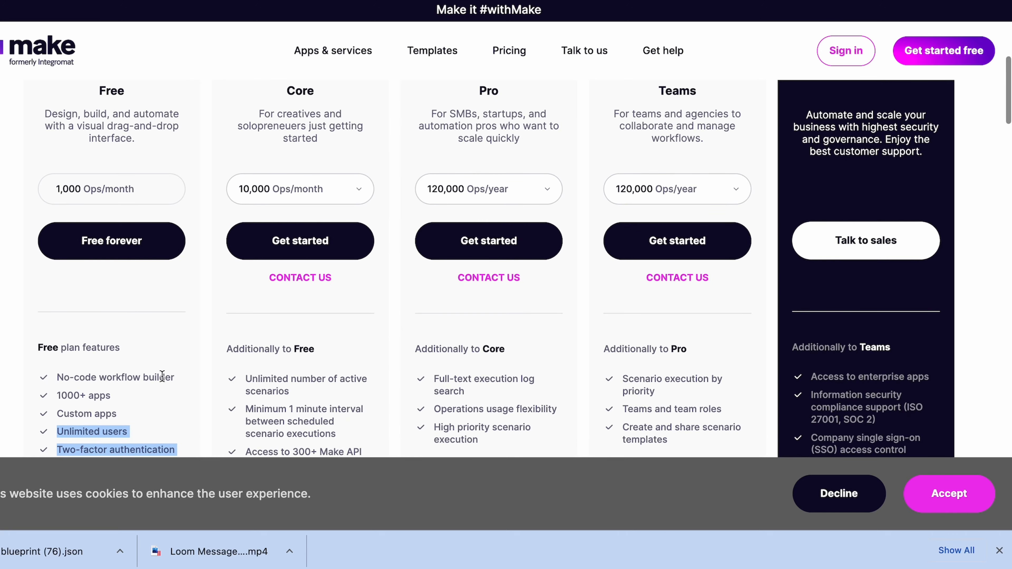
pyautogui.scroll(2, 162, 376)
pyautogui.scroll(-9, 156, 379)
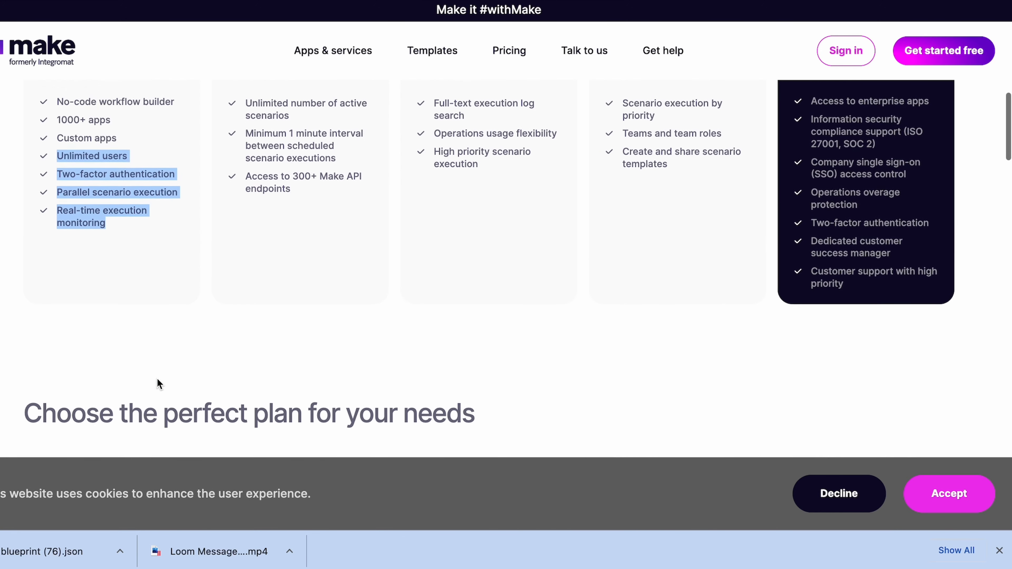
pyautogui.scroll(1, 153, 278)
pyautogui.click(152, 276)
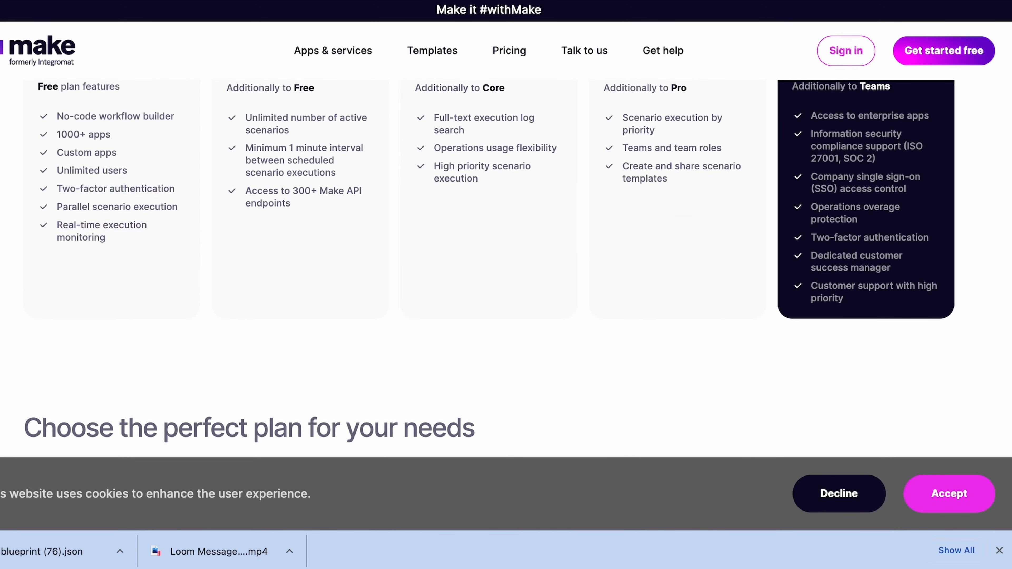
# Return to the Integration Make scenario and review its blueprint export, blueprint import and previous versions options
pyautogui.hotkey('ctrl', 'Tab')
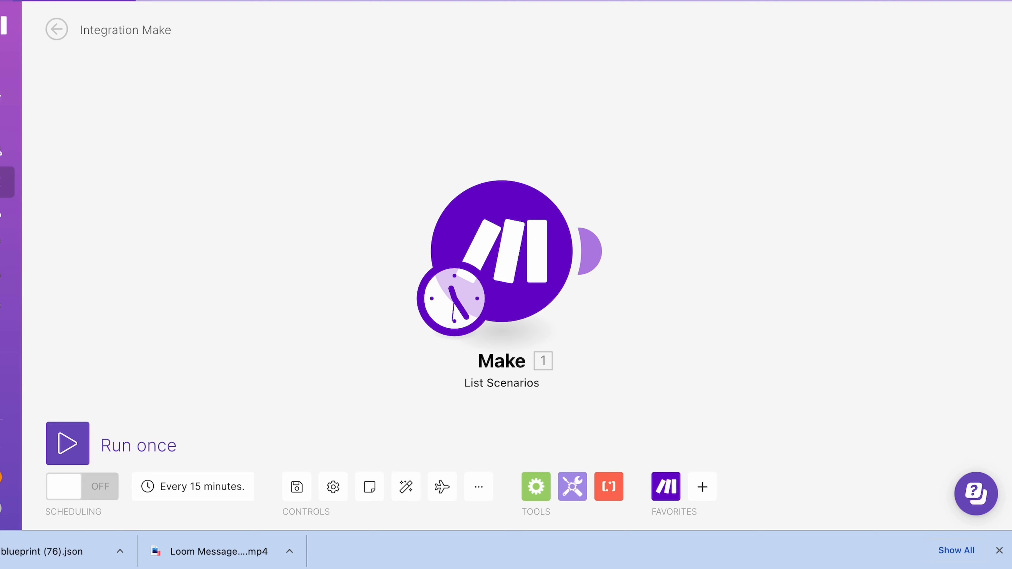
pyautogui.click(480, 487)
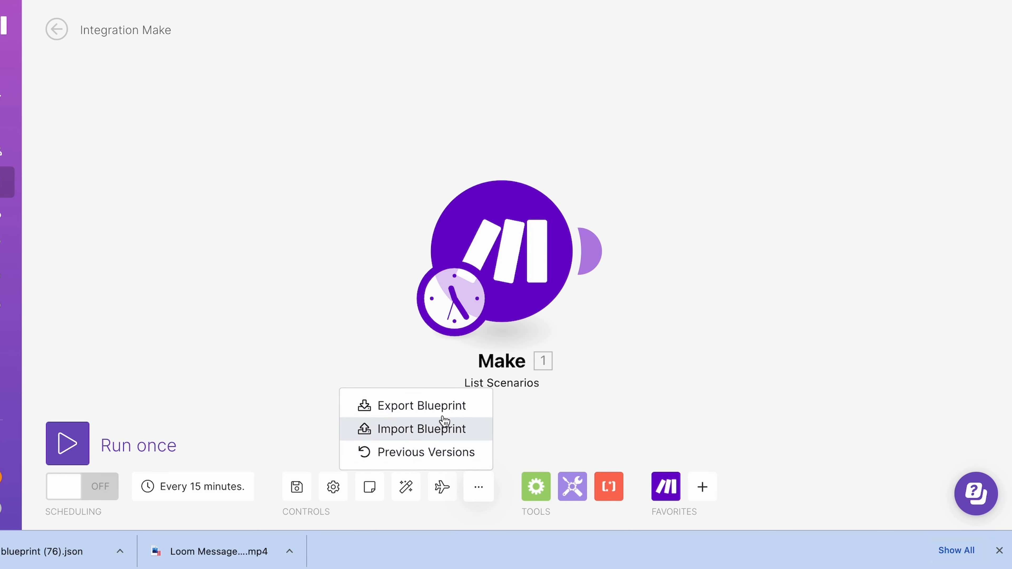
pyautogui.click(314, 313)
pyautogui.click(478, 487)
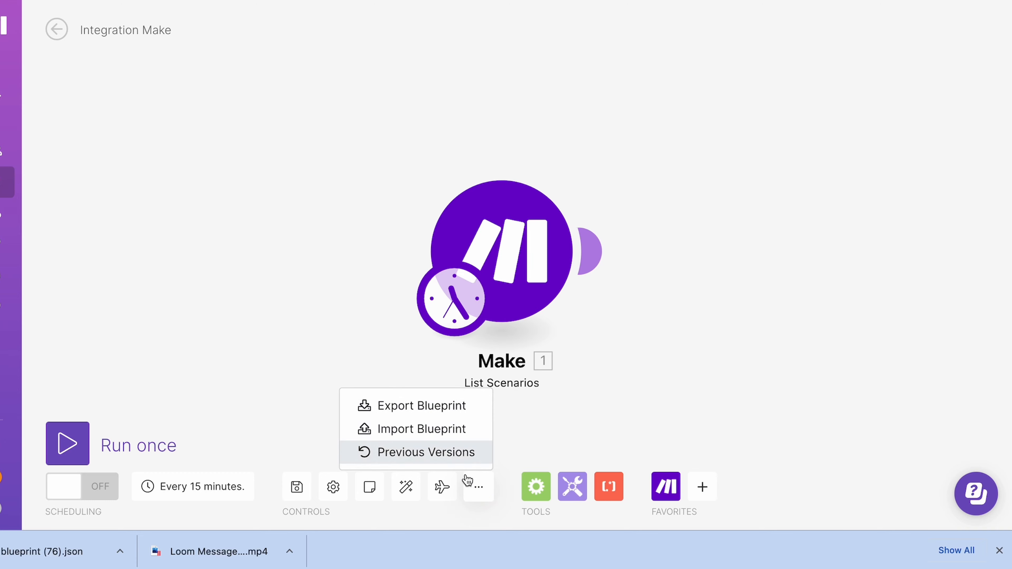
pyautogui.click(330, 256)
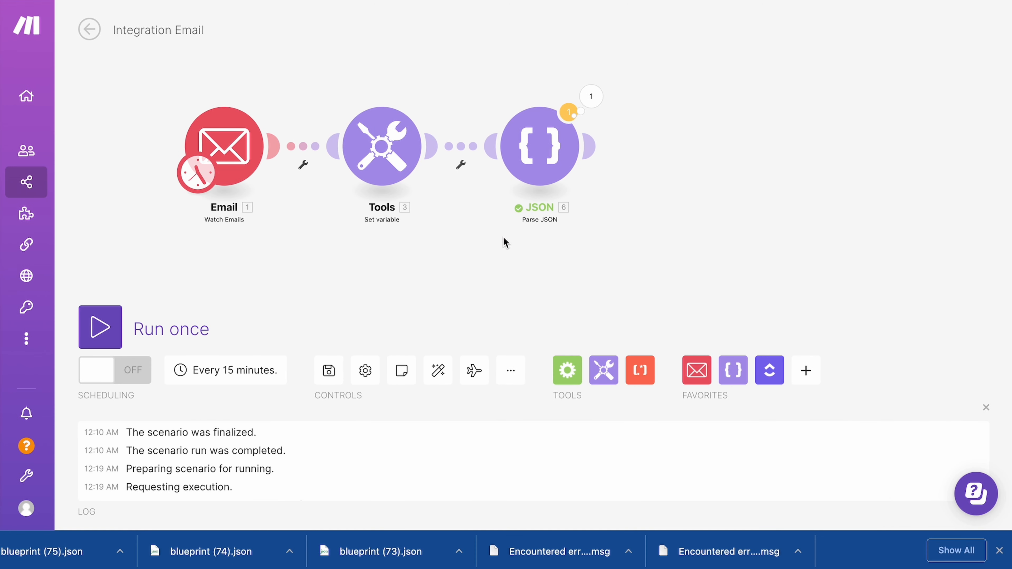
# Select the Email, Tools and JSON modules together and clear the selection
pyautogui.moveTo(689, 76); pyautogui.dragTo(179, 259)
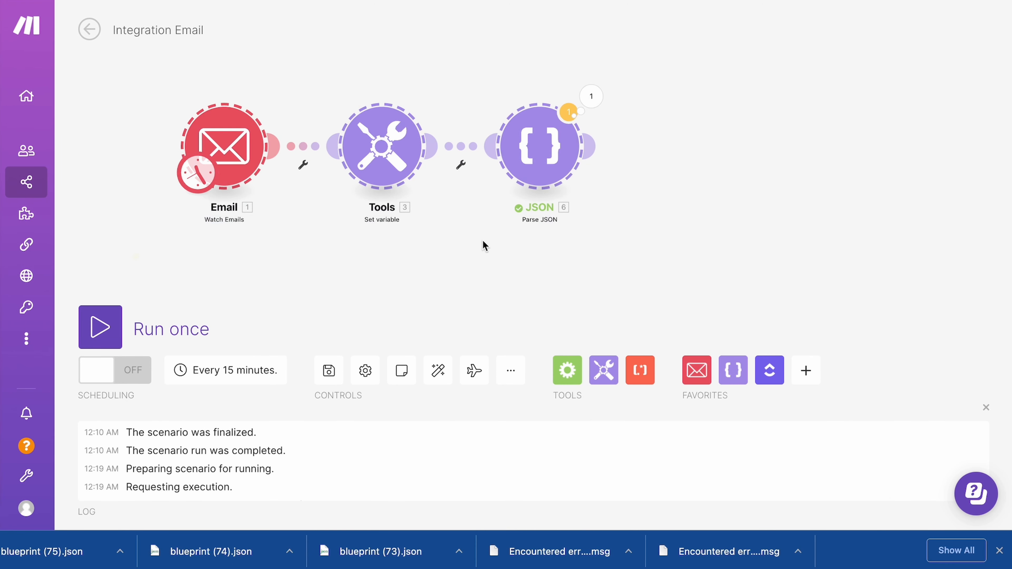
pyautogui.click(482, 243)
pyautogui.click(453, 227)
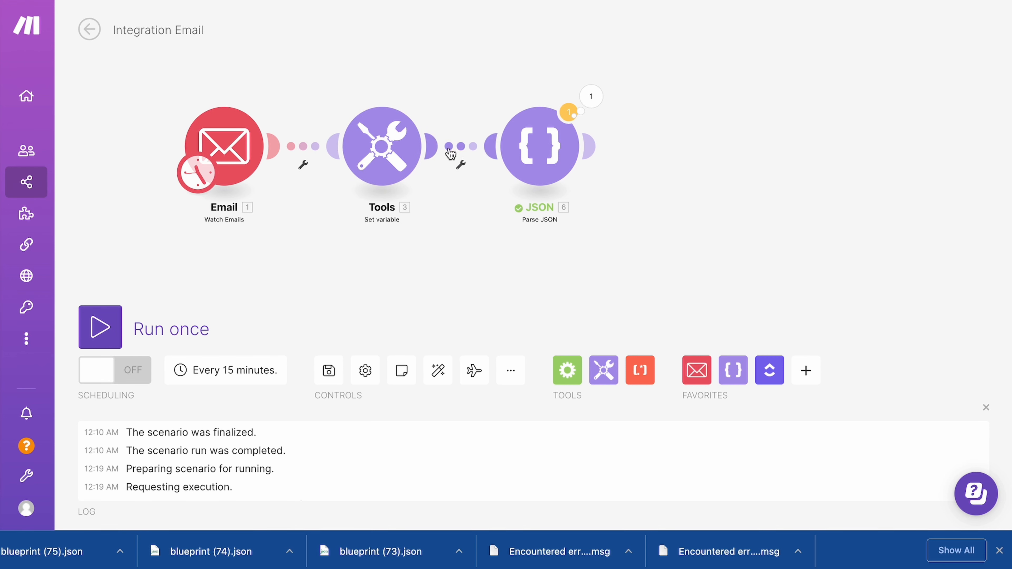
# Inspect the original Tools Set variable settings and the Email fields available for its variable value, and close them
pyautogui.click(381, 154)
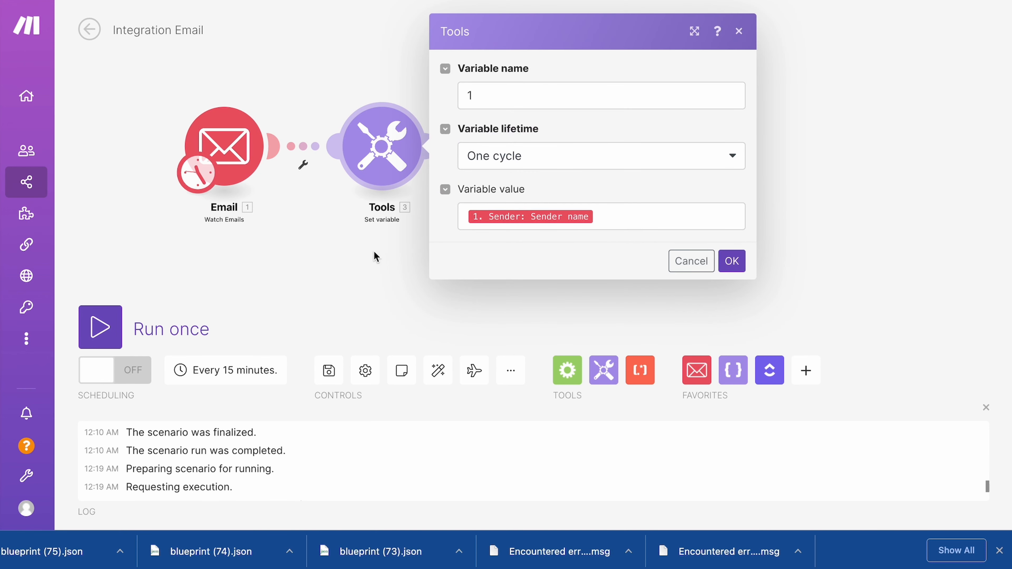
pyautogui.click(364, 257)
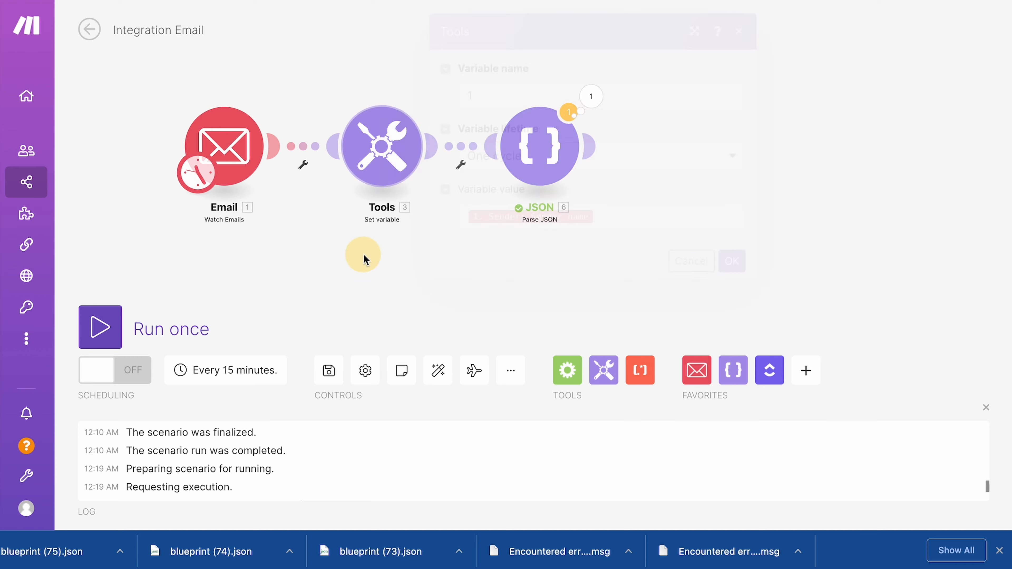
pyautogui.click(376, 149)
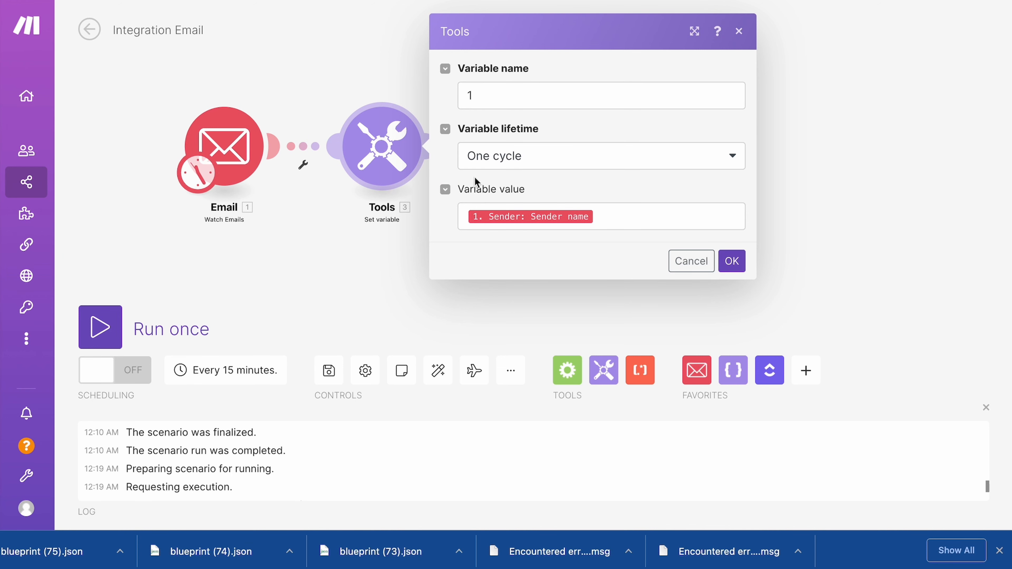
pyautogui.click(633, 218)
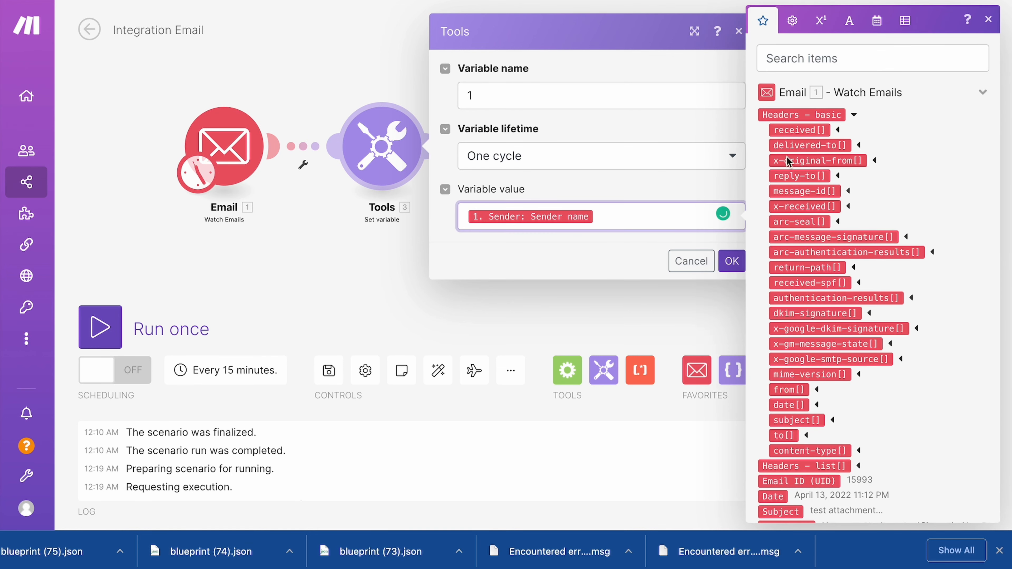
pyautogui.scroll(-3, 797, 239)
pyautogui.scroll(3, 797, 240)
pyautogui.click(344, 231)
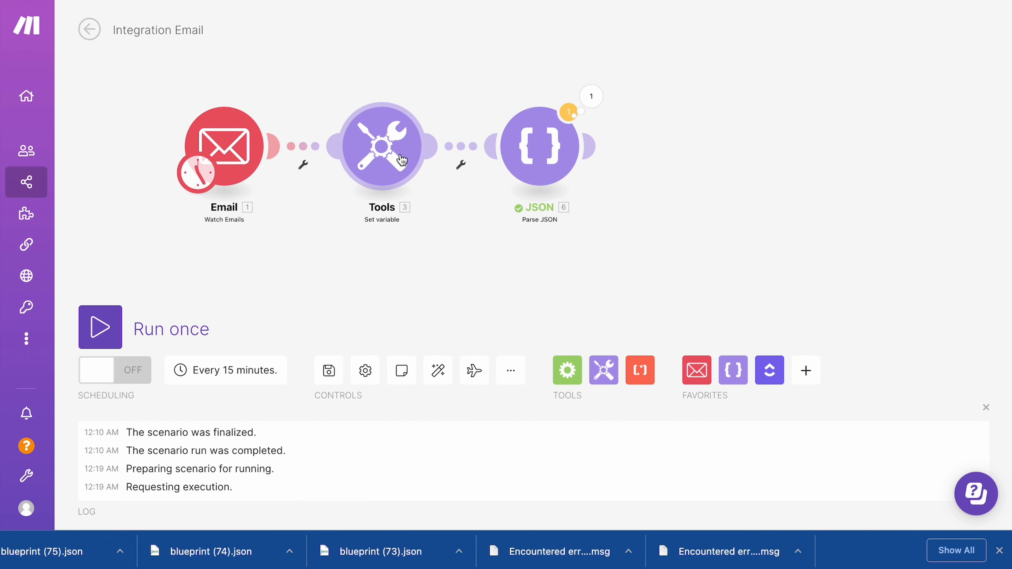
# Copy the Email and Tools modules together and paste the duplicates into the scenario
pyautogui.moveTo(469, 50); pyautogui.dragTo(174, 239)
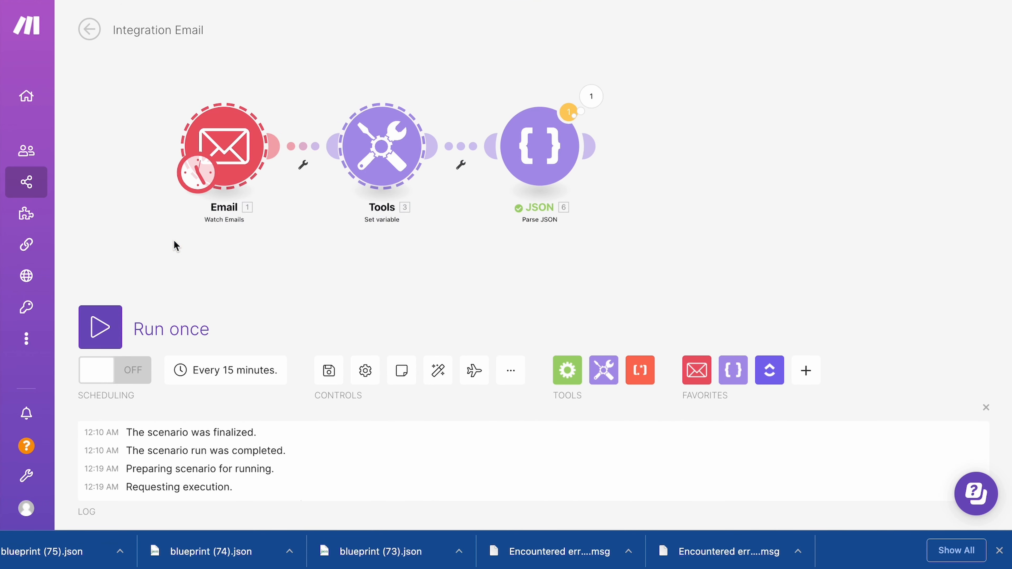
pyautogui.press('super+c')
pyautogui.press('super+v')
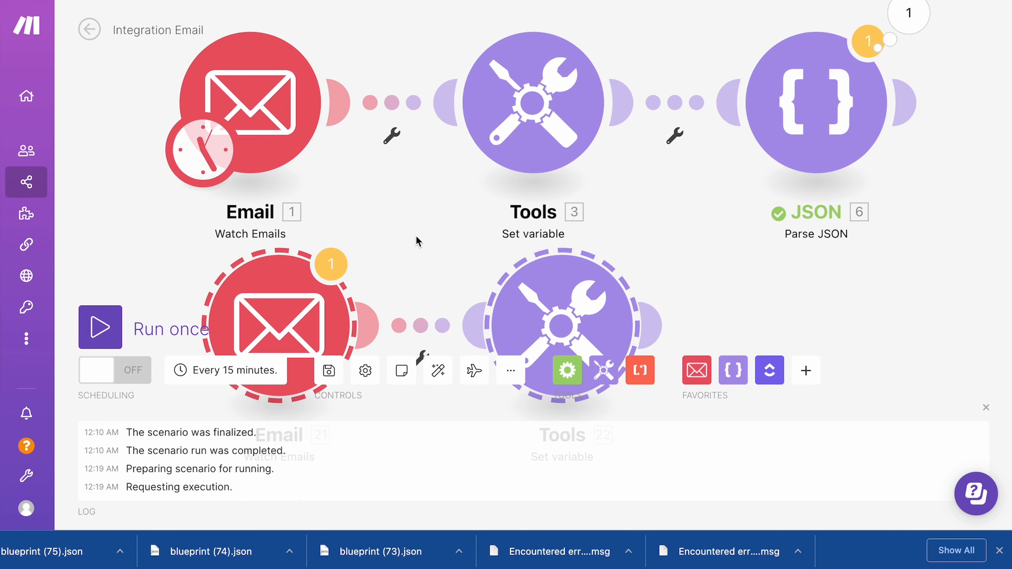
# Examine the duplicated Tools module's variable value mapping and the fields it offers, and close the settings
pyautogui.scroll(-3, 418, 238)
pyautogui.click(447, 297)
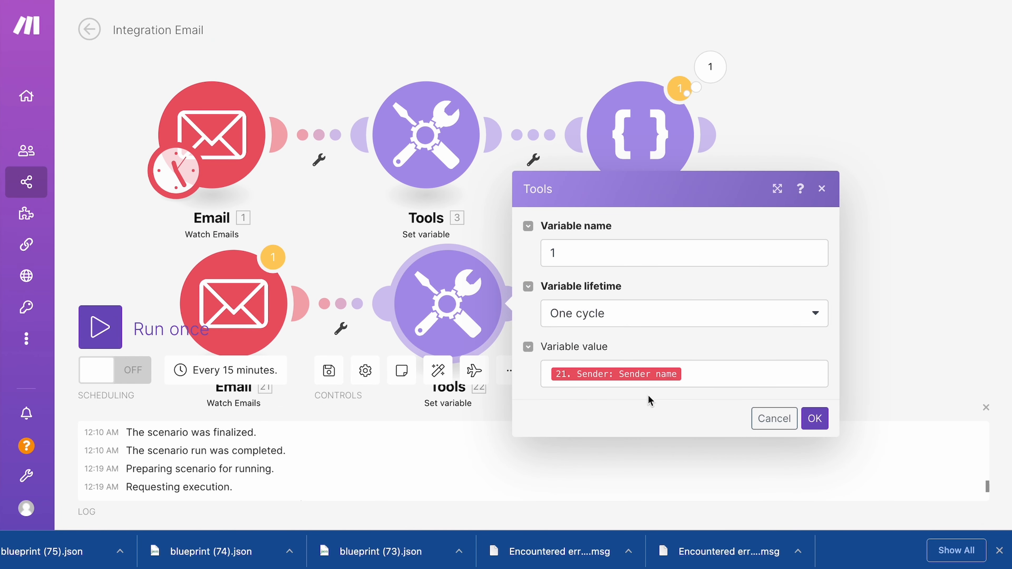
pyautogui.moveTo(320, 219); pyautogui.dragTo(308, 65)
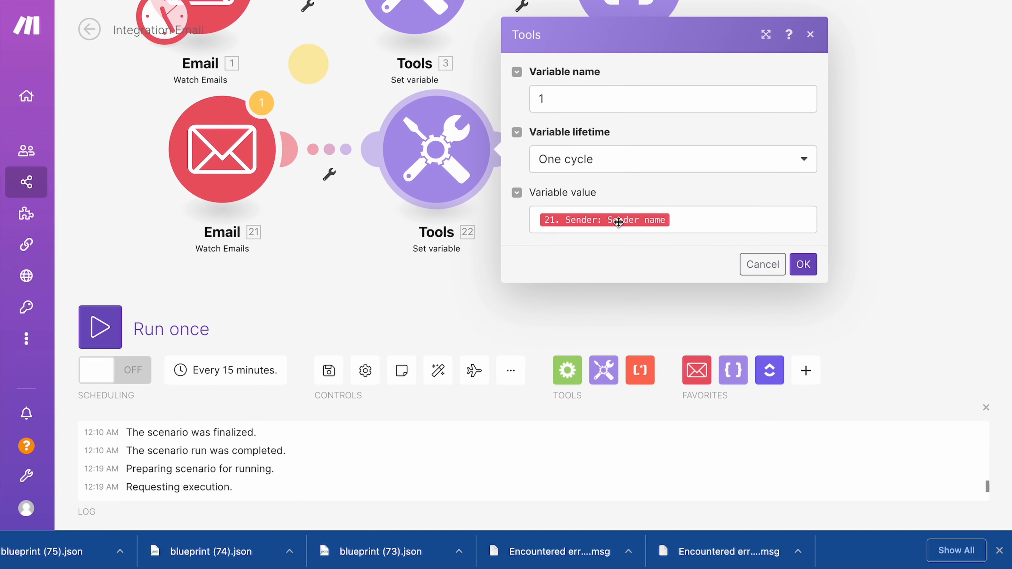
pyautogui.click(689, 219)
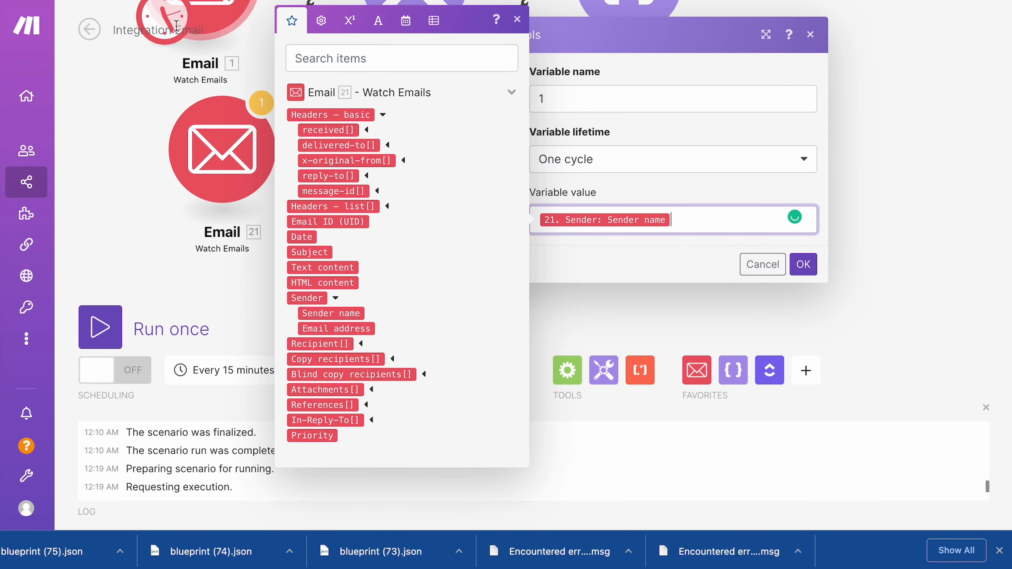
pyautogui.click(122, 146)
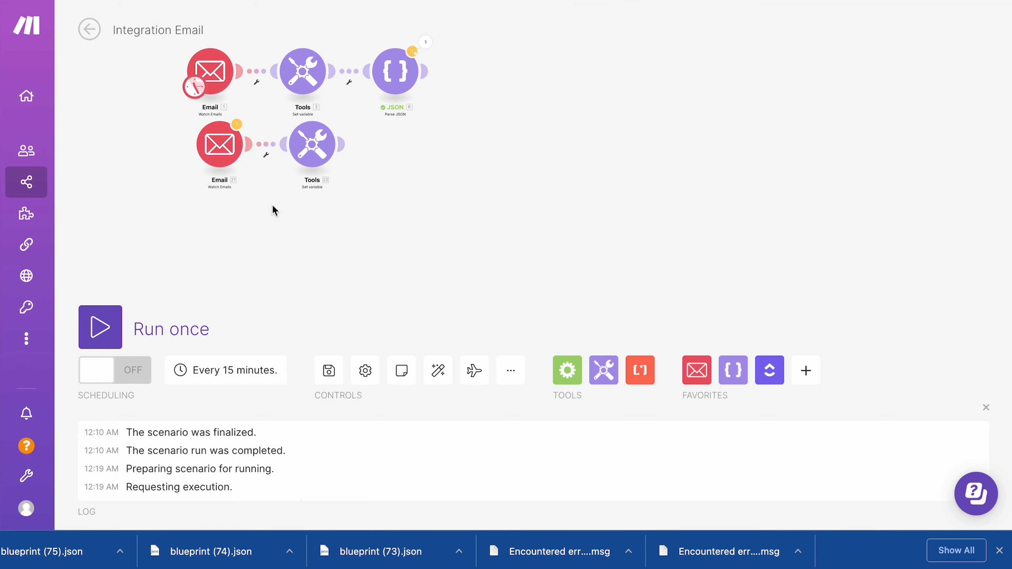
# Make the duplicated Email module the scenario's scheduled trigger and recheck the duplicated Tools module's variable value mapping
pyautogui.moveTo(274, 205); pyautogui.dragTo(352, 236)
pyautogui.moveTo(273, 124); pyautogui.dragTo(310, 199)
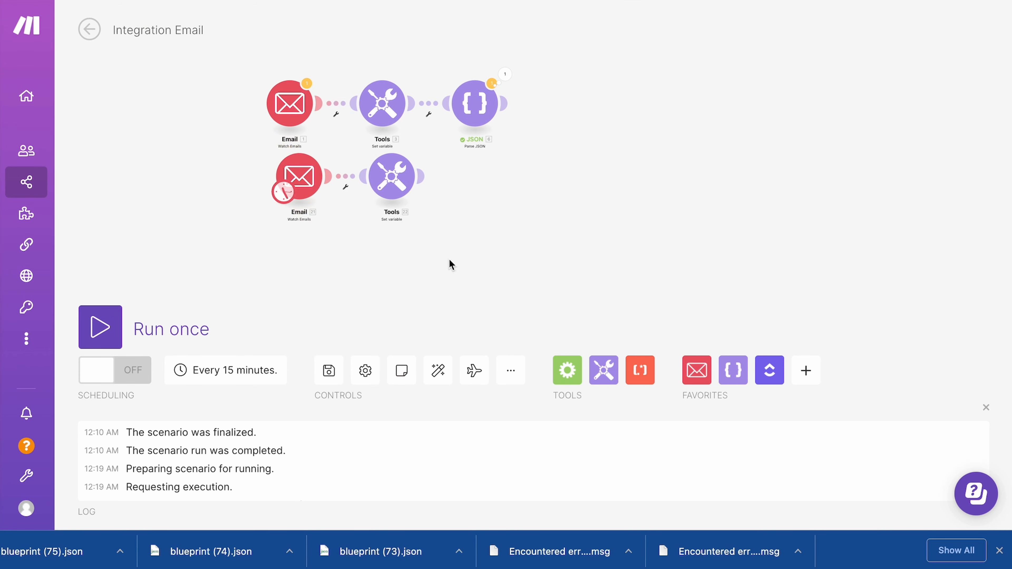
pyautogui.click(407, 194)
pyautogui.moveTo(558, 247); pyautogui.dragTo(642, 266)
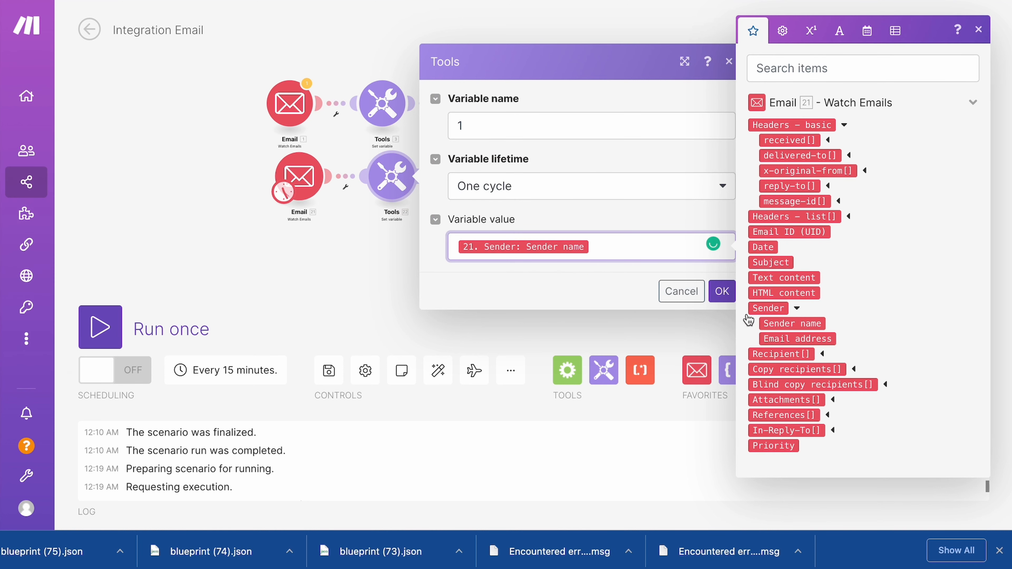
pyautogui.click(681, 291)
# Move the schedule trigger back to the original Email module and delete the duplicated Email and Tools modules
pyautogui.click(282, 149)
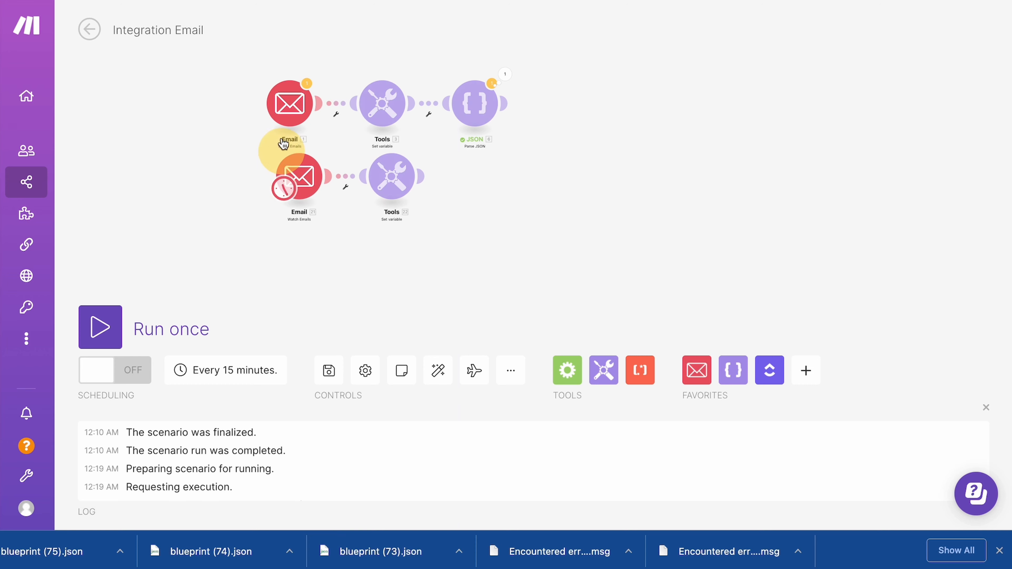
pyautogui.moveTo(283, 143); pyautogui.dragTo(279, 109)
pyautogui.rightClick(291, 191)
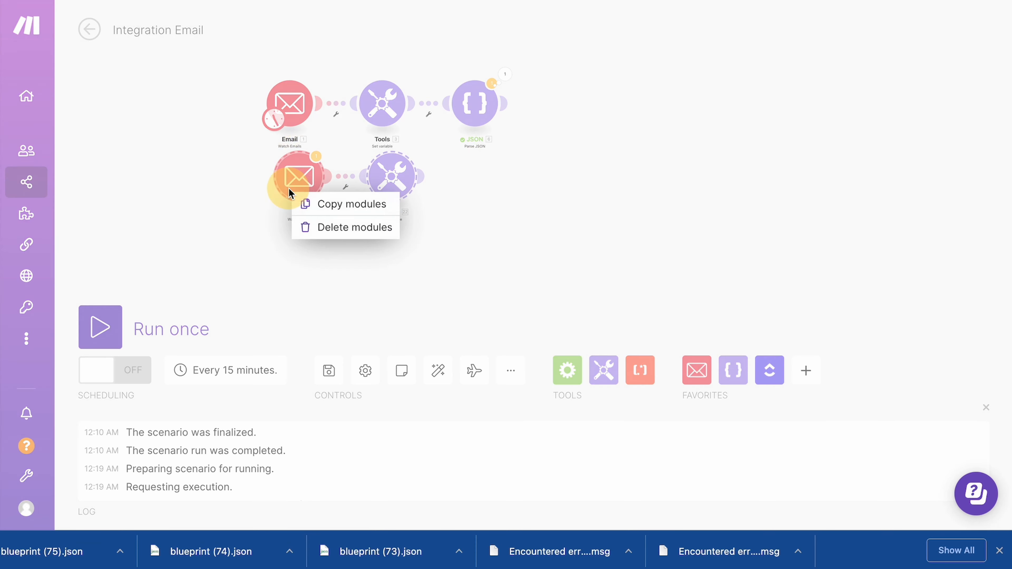
pyautogui.click(333, 231)
# Add another Parse JSON module after the existing JSON module and cancel its settings without filling them in
pyautogui.moveTo(340, 192); pyautogui.dragTo(337, 259)
pyautogui.scroll(5, 327, 242)
pyautogui.scroll(5, 326, 241)
pyautogui.scroll(-5, 337, 258)
pyautogui.scroll(-3, 336, 265)
pyautogui.scroll(3, 337, 264)
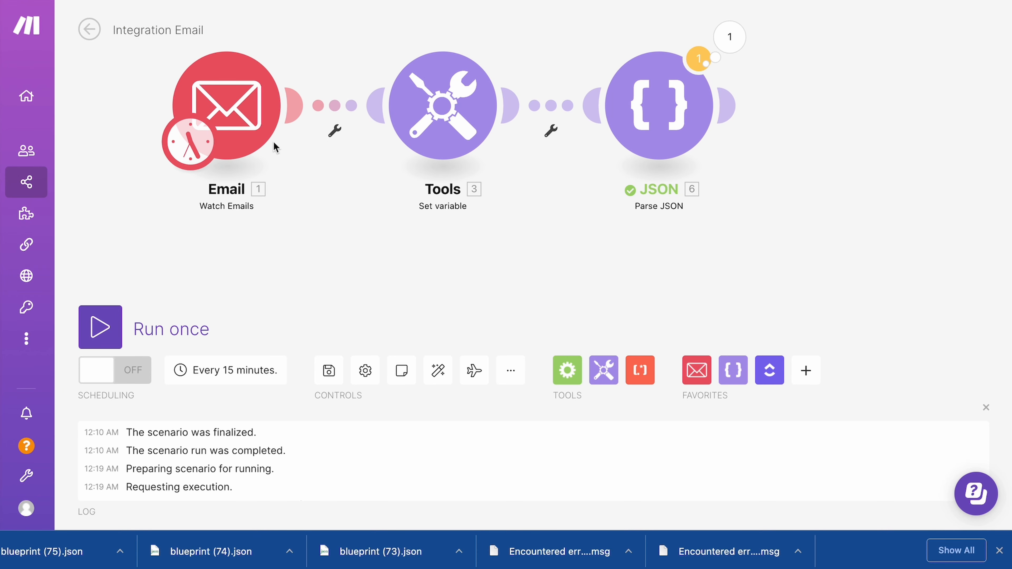
pyautogui.moveTo(382, 273); pyautogui.dragTo(384, 299)
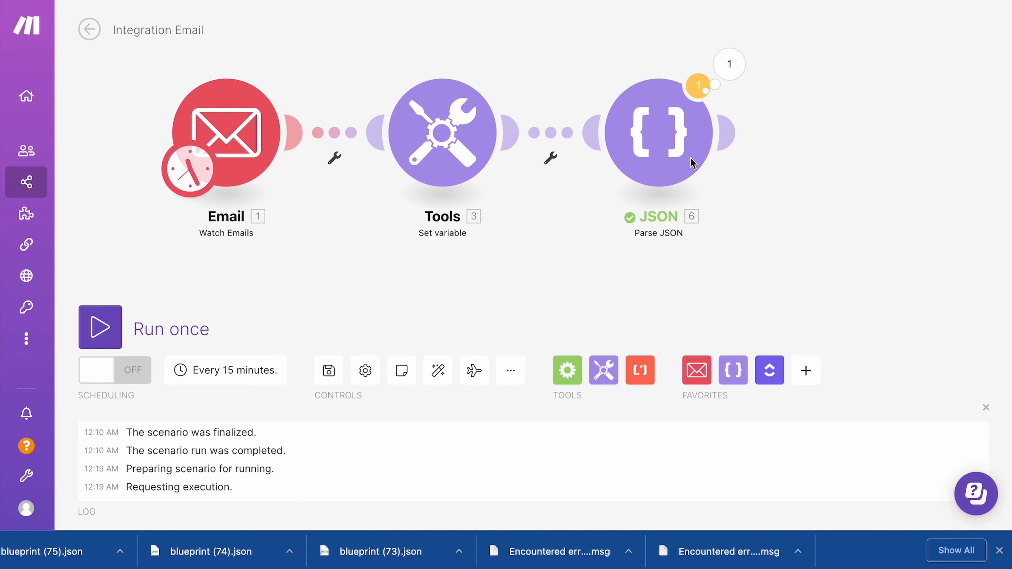
pyautogui.click(733, 370)
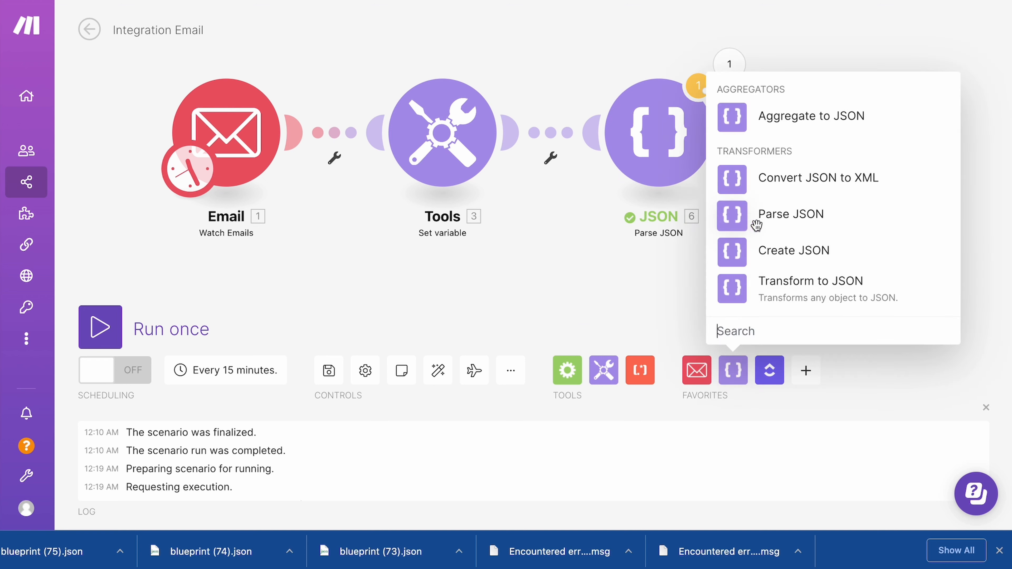
pyautogui.click(749, 216)
pyautogui.moveTo(746, 283); pyautogui.dragTo(847, 139)
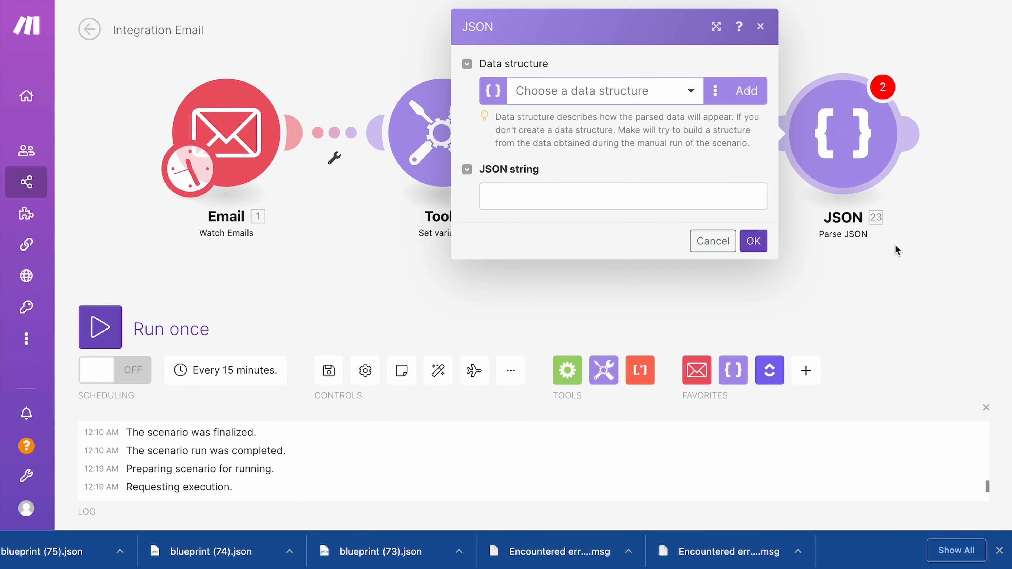
pyautogui.click(713, 241)
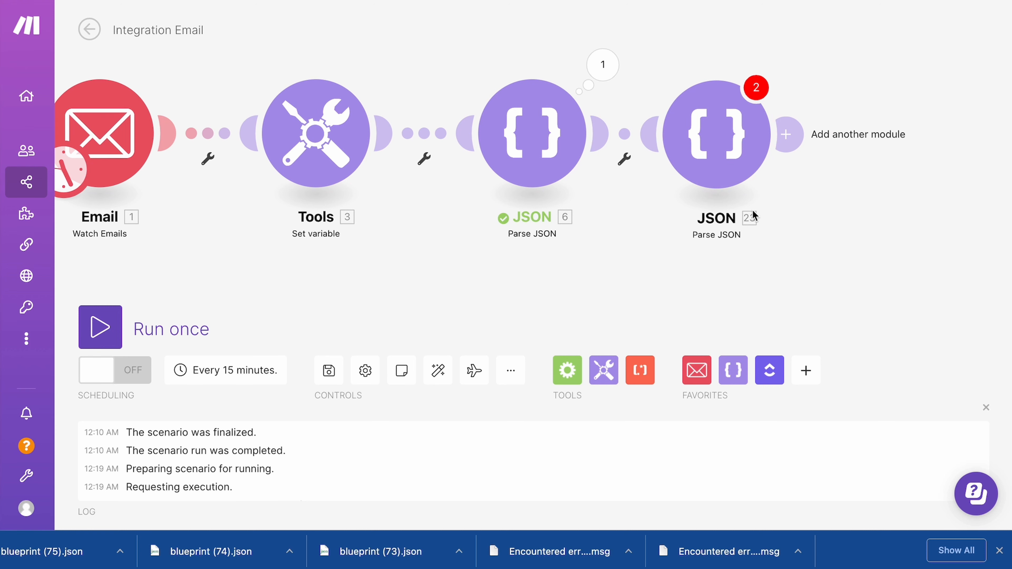
# Reload the Integration Email scenario page and discard the unsaved changes
pyautogui.moveTo(449, 305); pyautogui.dragTo(539, 297)
pyautogui.scroll(-3, 538, 296)
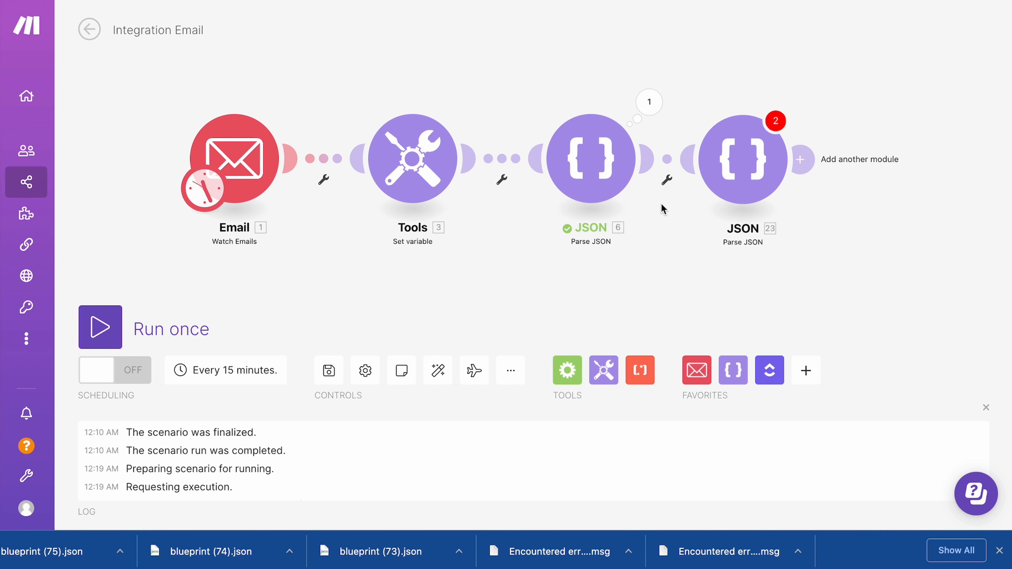
pyautogui.scroll(2, 777, 233)
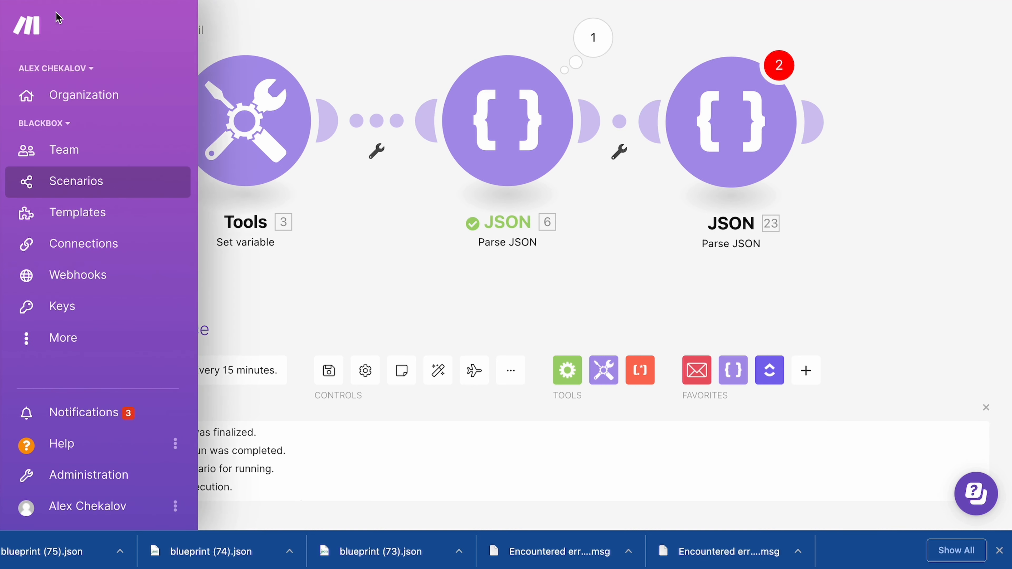
pyautogui.press('super+r')
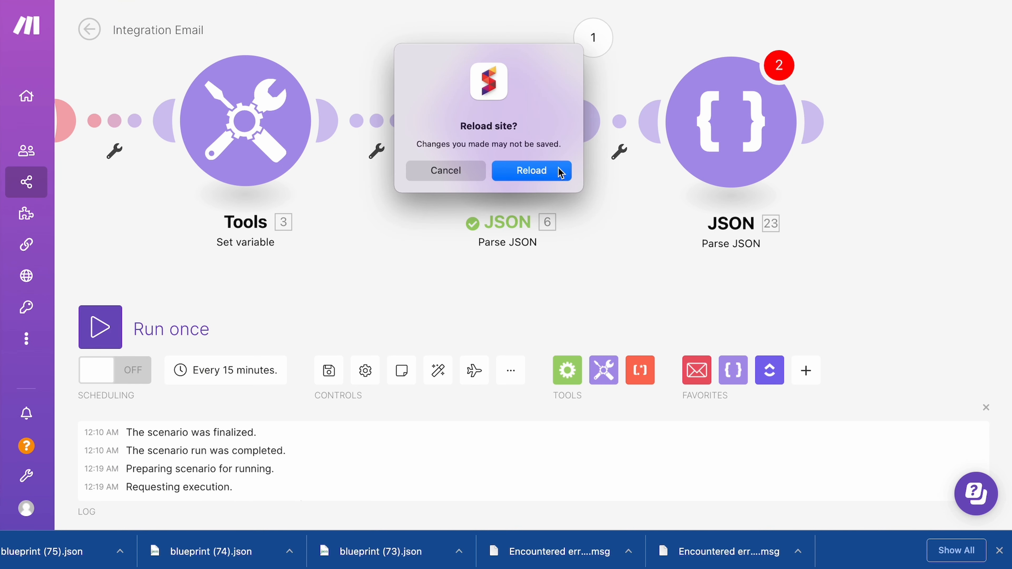
pyautogui.click(559, 171)
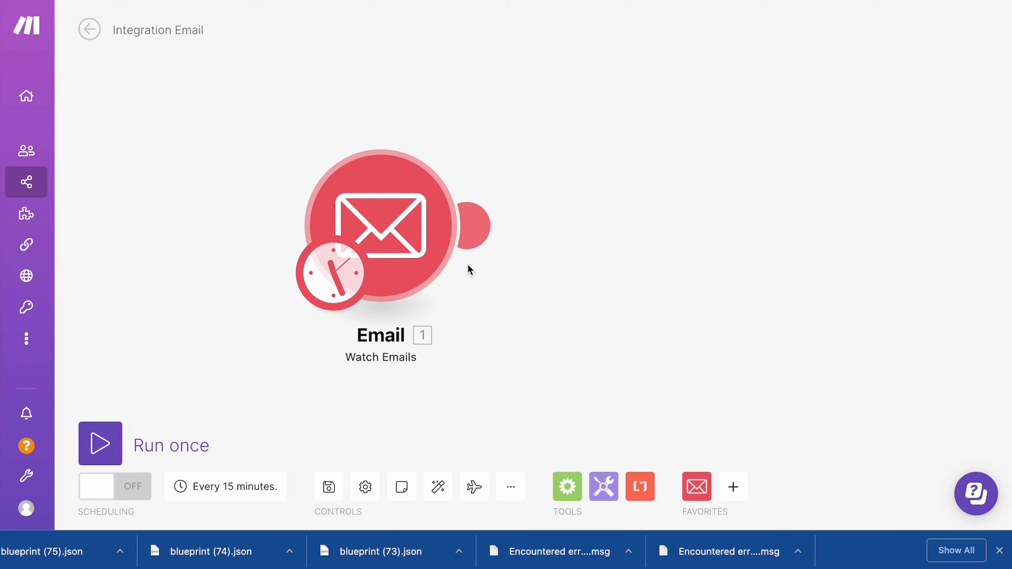
# Add a Tools Sleep module beside the Email module, leaving its delay at the default of 1 second
pyautogui.click(474, 225)
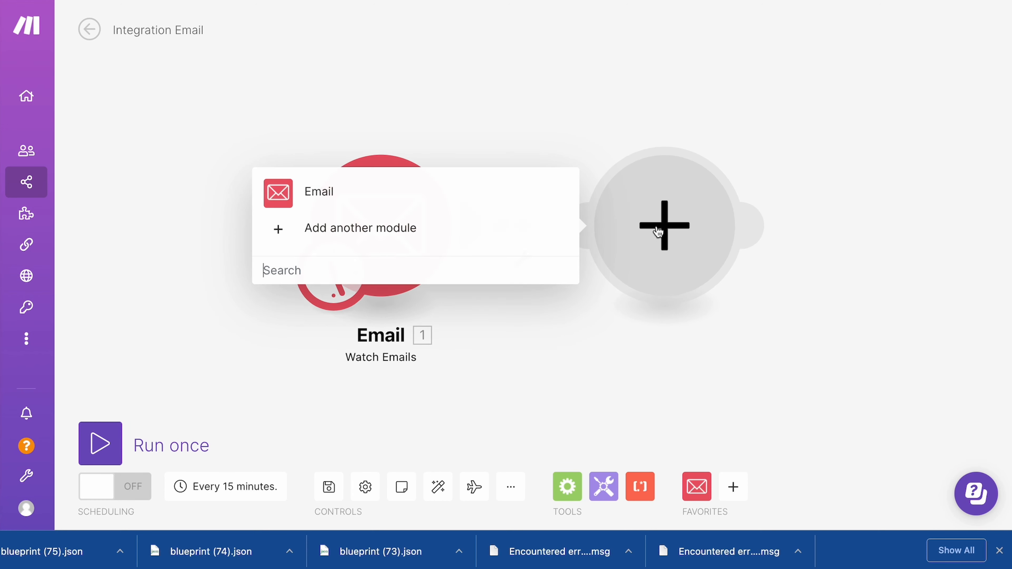
pyautogui.click(569, 384)
pyautogui.click(603, 486)
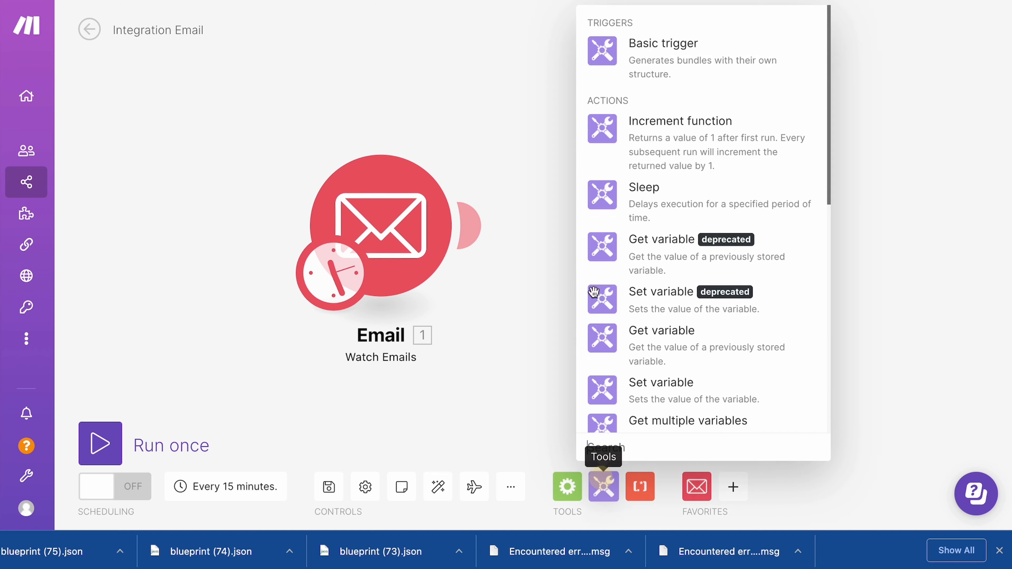
pyautogui.click(624, 195)
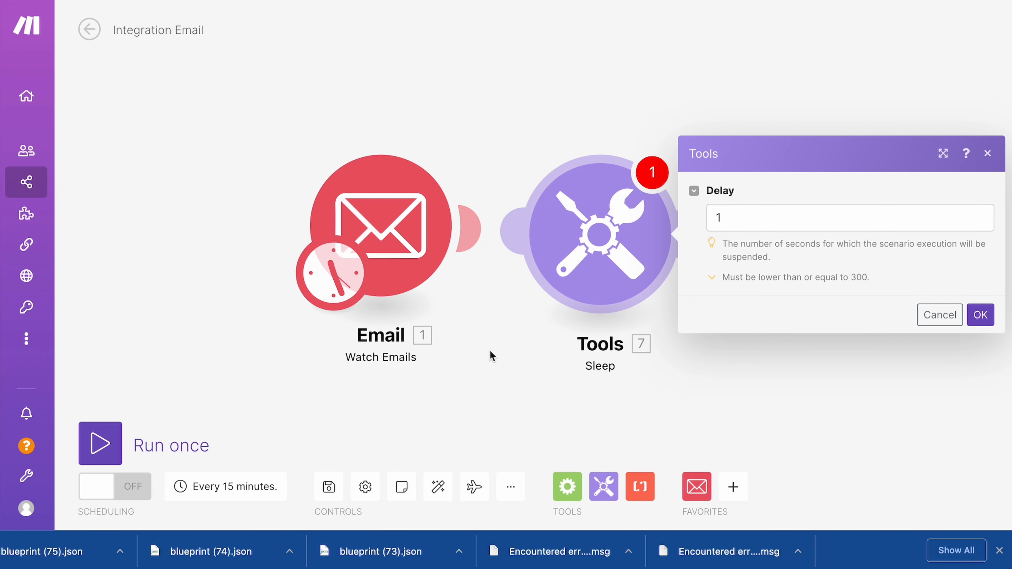
pyautogui.moveTo(492, 358); pyautogui.dragTo(301, 311)
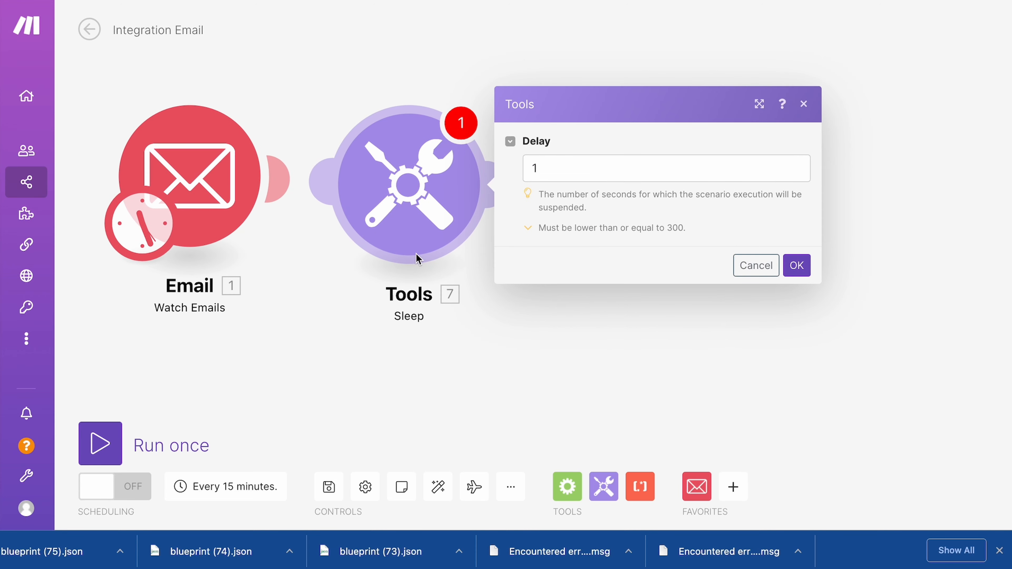
pyautogui.click(502, 358)
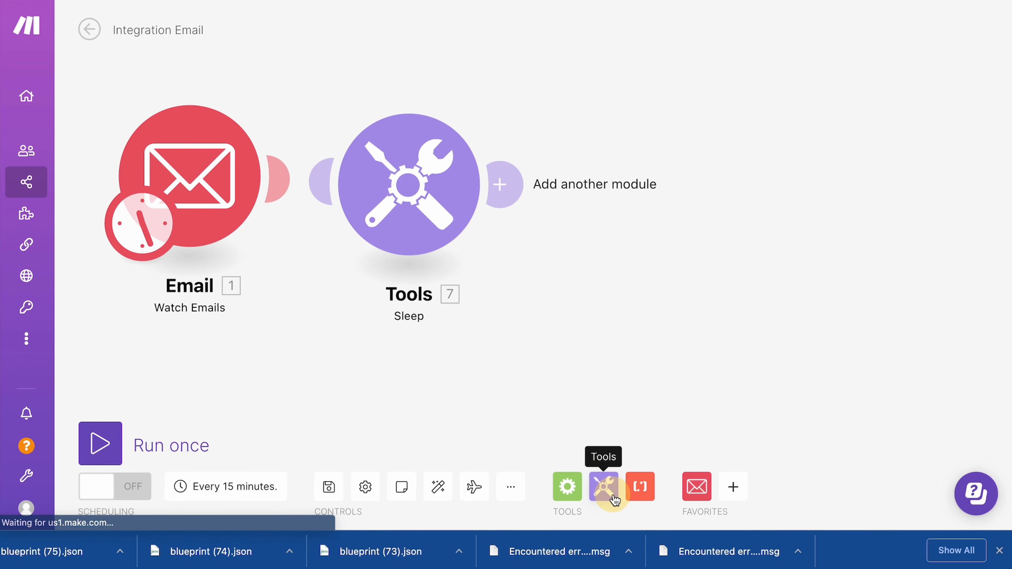
# Add a second Tools Sleep module connected after the first one, keeping the default delay of 1 second
pyautogui.click(604, 486)
pyautogui.click(614, 217)
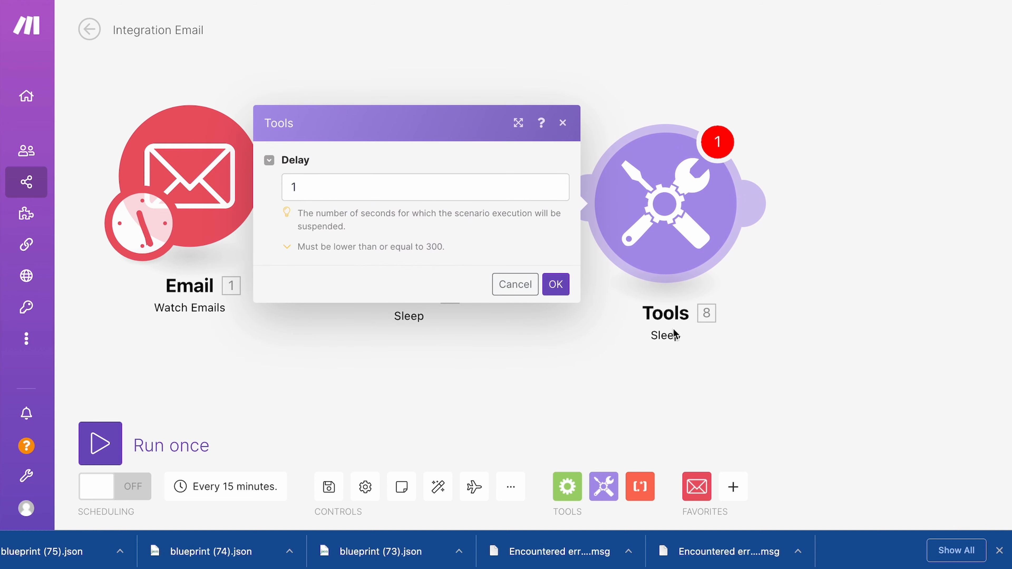
pyautogui.click(532, 416)
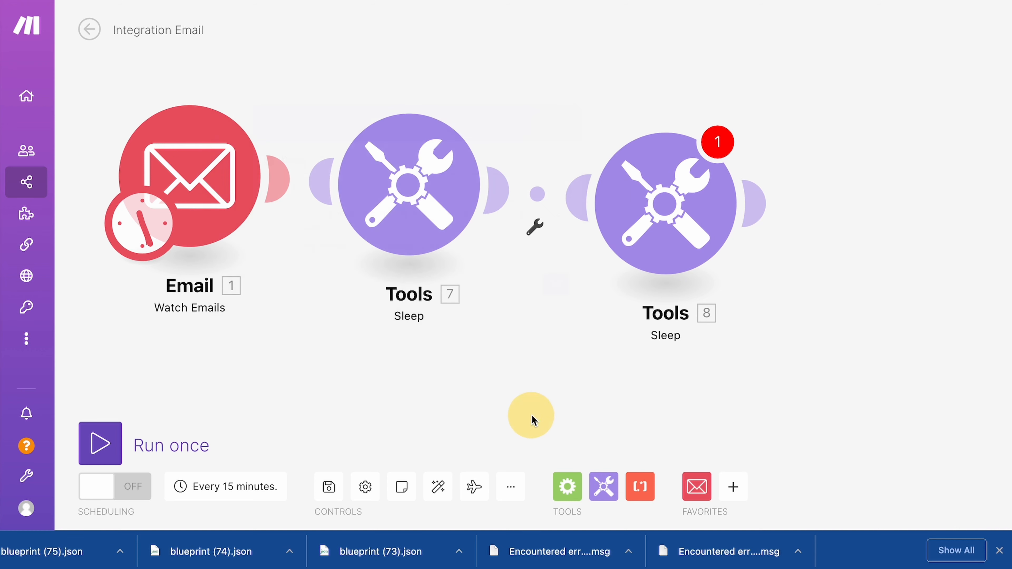
# Restore the scenario to its previous version from April 13, 2022 11:08 PM
pyautogui.click(512, 485)
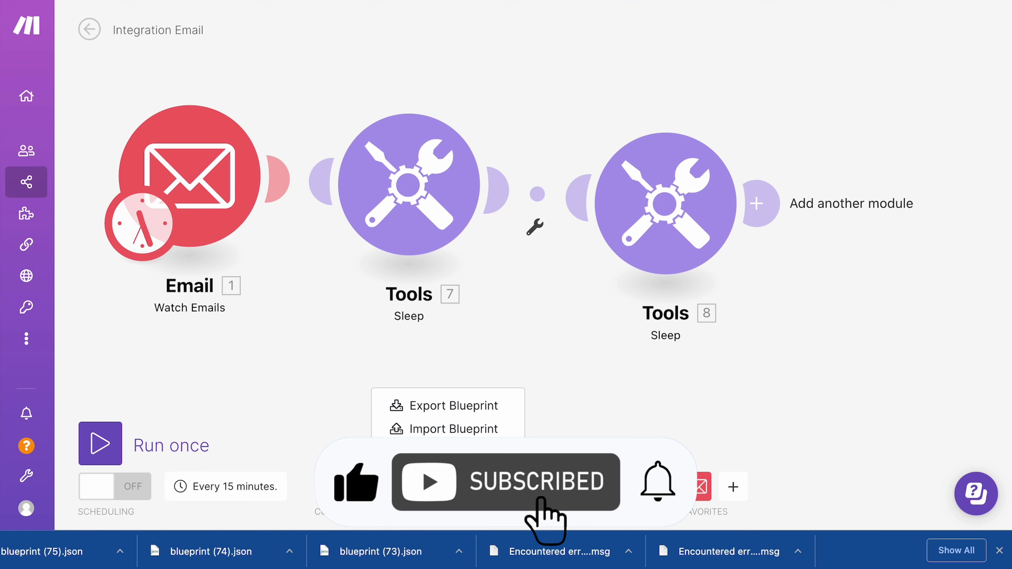
pyautogui.click(450, 452)
pyautogui.click(450, 266)
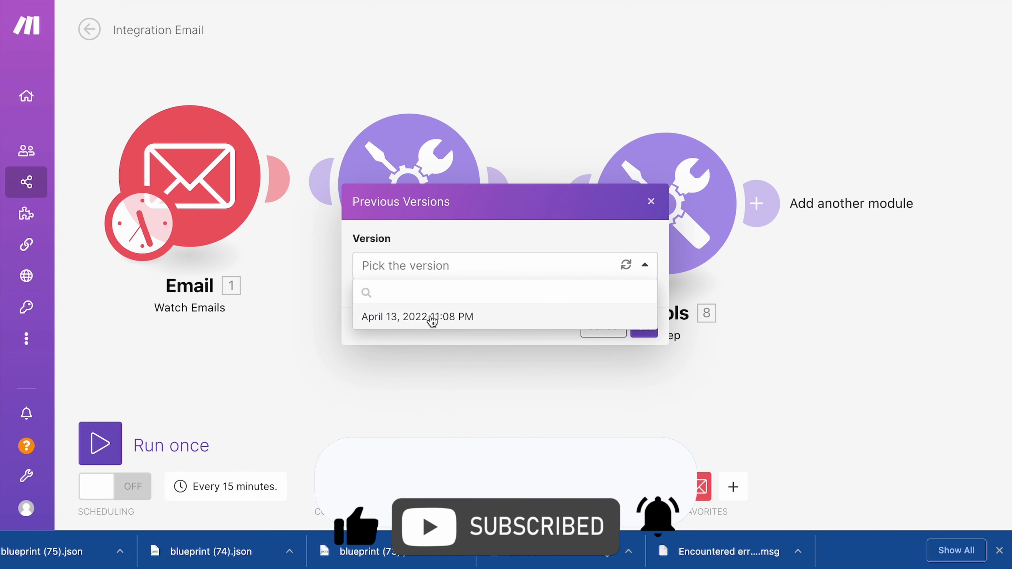
pyautogui.click(453, 323)
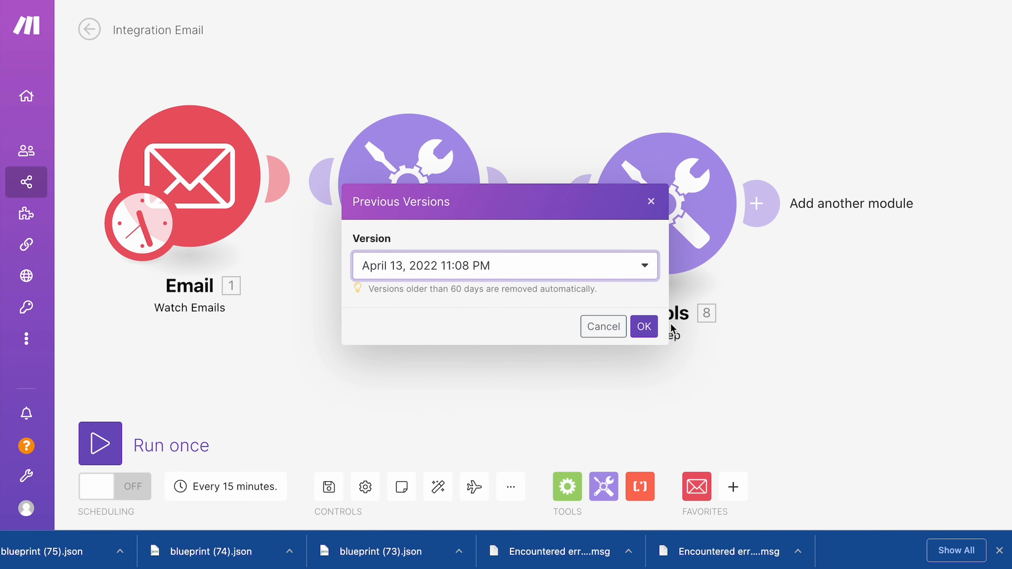
pyautogui.click(643, 326)
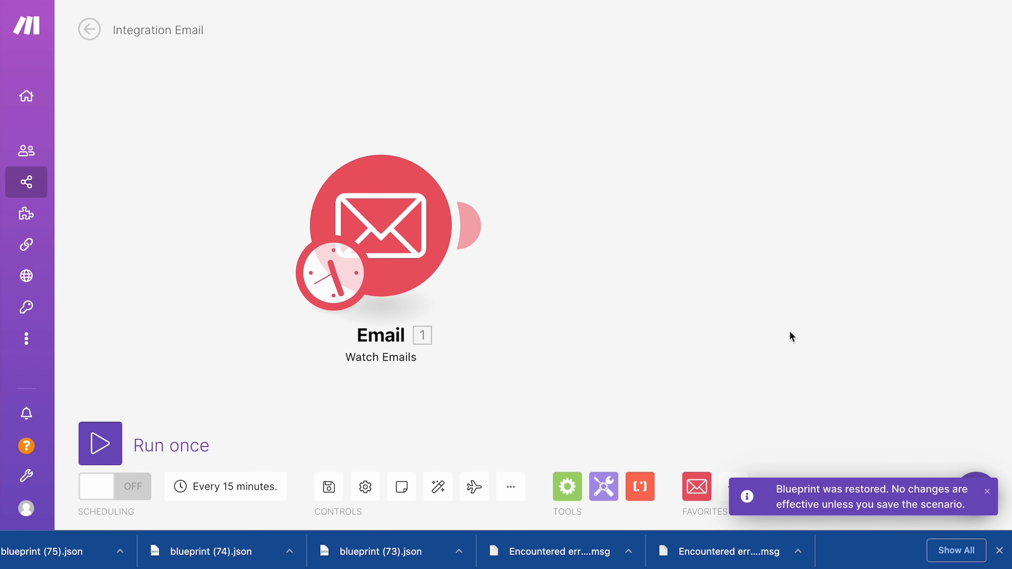
# Check the list of previous versions for the scenario again and close it without picking a version
pyautogui.click(522, 495)
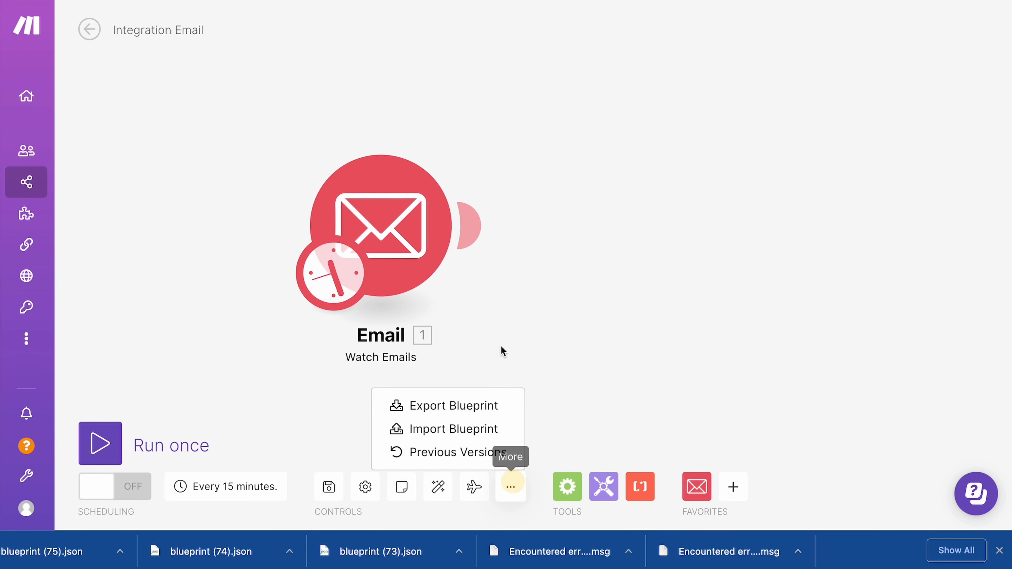
pyautogui.click(458, 453)
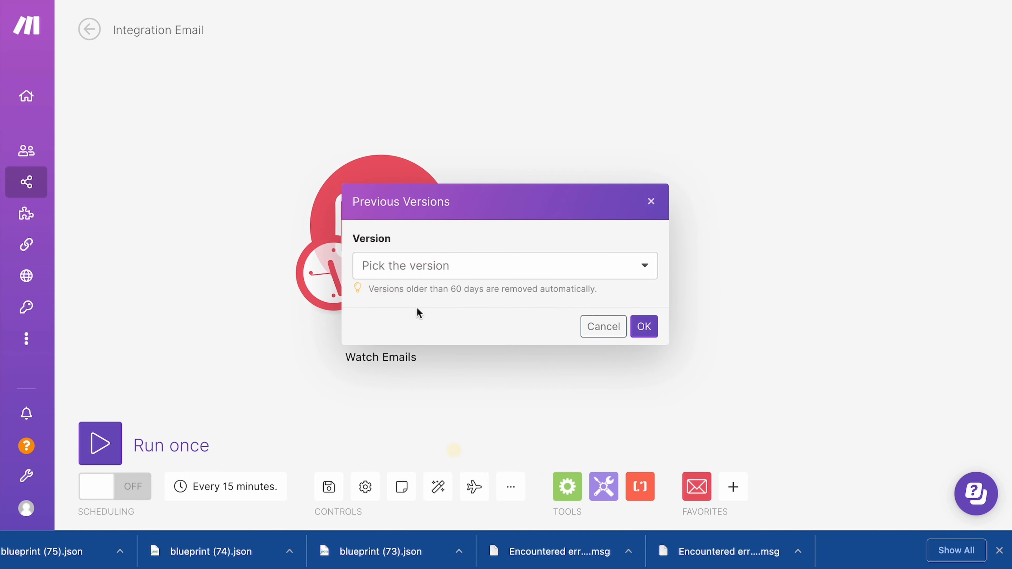
pyautogui.click(417, 268)
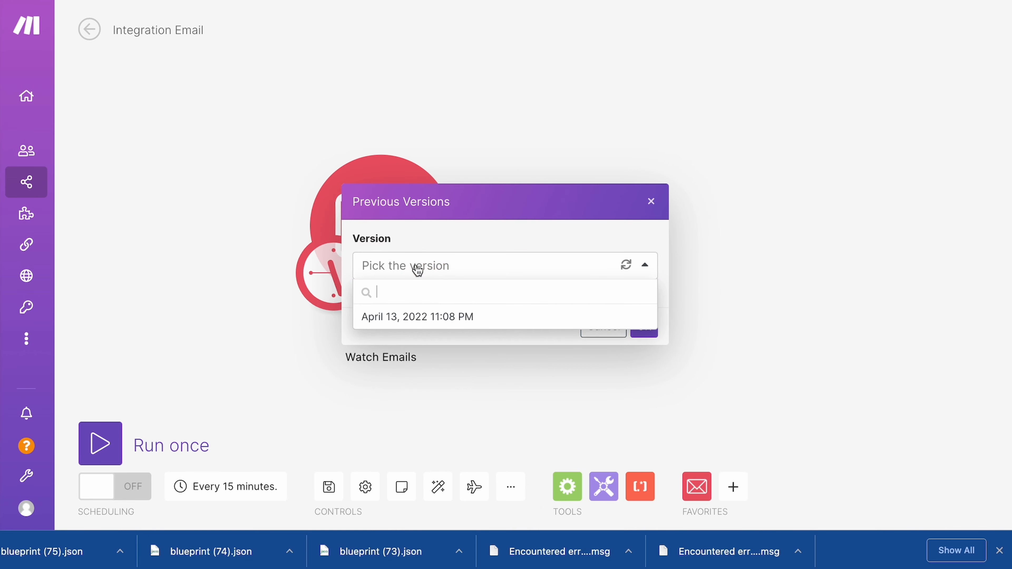
pyautogui.click(228, 263)
pyautogui.moveTo(226, 261); pyautogui.dragTo(304, 277)
pyautogui.scroll(-1, 304, 276)
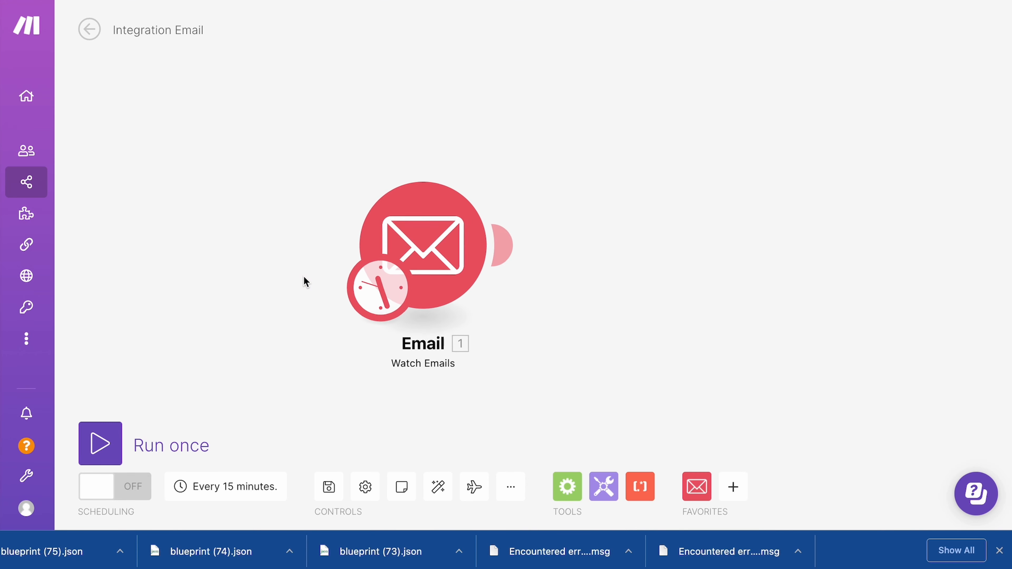
pyautogui.scroll(1, 303, 276)
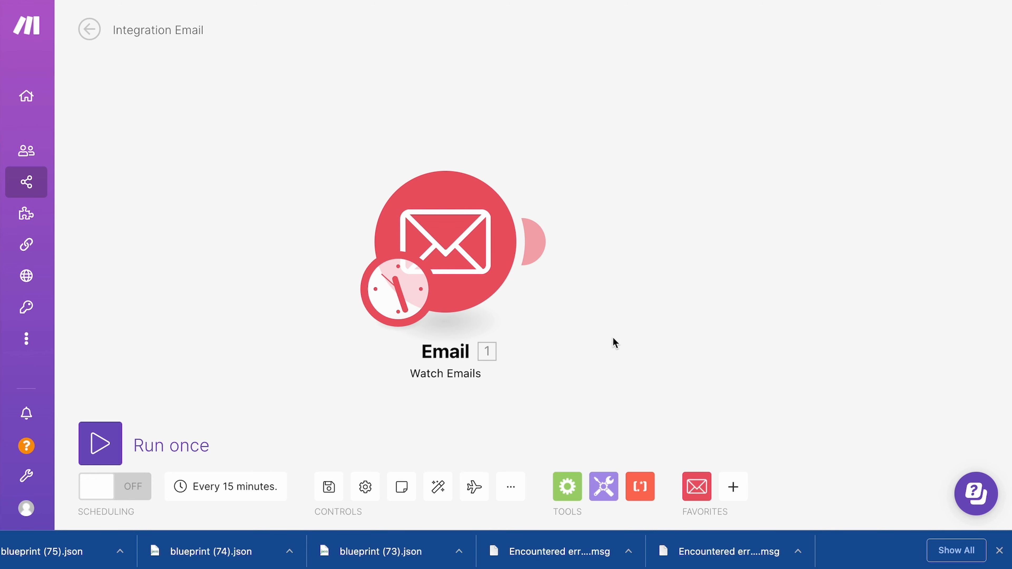
# Add a Tools Sleep module connected to the Email module, keeping the default delay of 1 second
pyautogui.moveTo(608, 485); pyautogui.dragTo(625, 434)
pyautogui.click(603, 486)
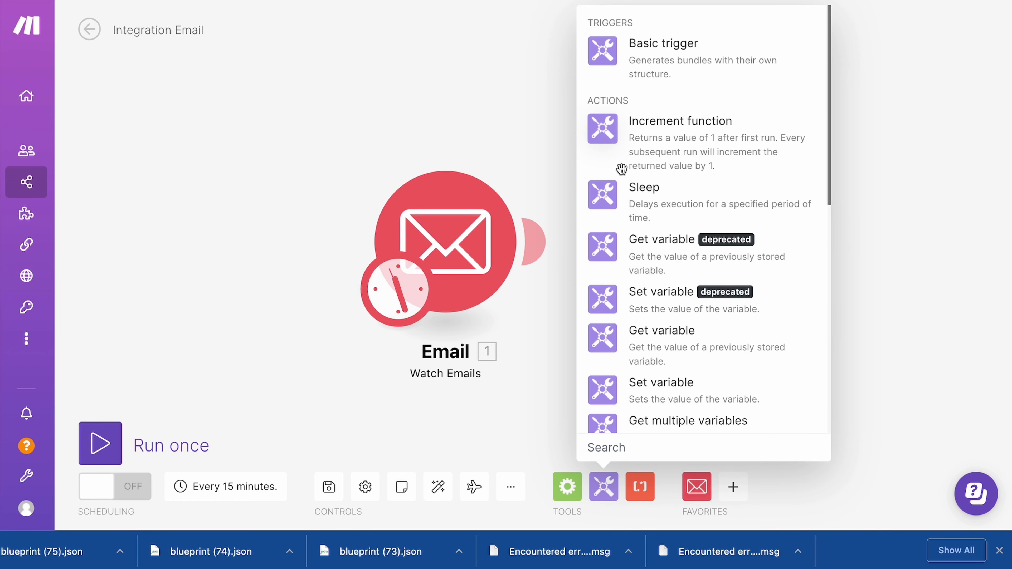
pyautogui.click(649, 205)
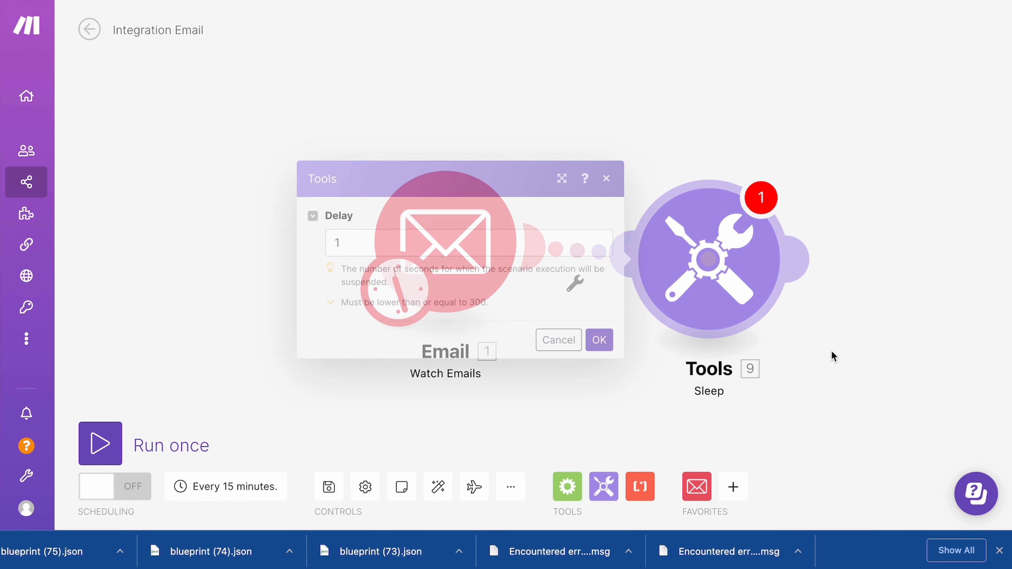
pyautogui.click(602, 342)
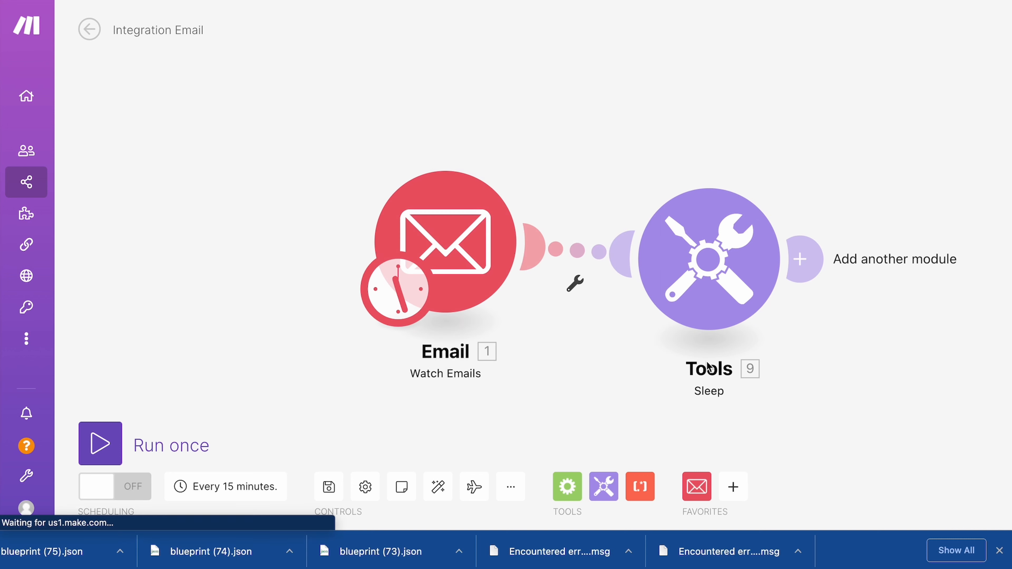
pyautogui.moveTo(625, 408); pyautogui.dragTo(494, 388)
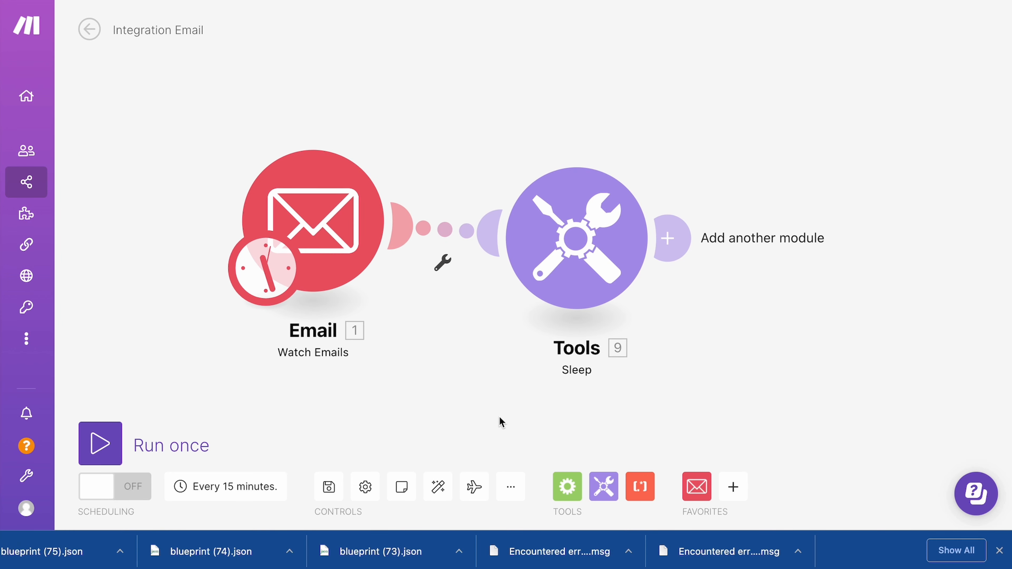
# Export the scenario's blueprint and open the downloaded file blueprint (77).json in the code editor
pyautogui.click(512, 487)
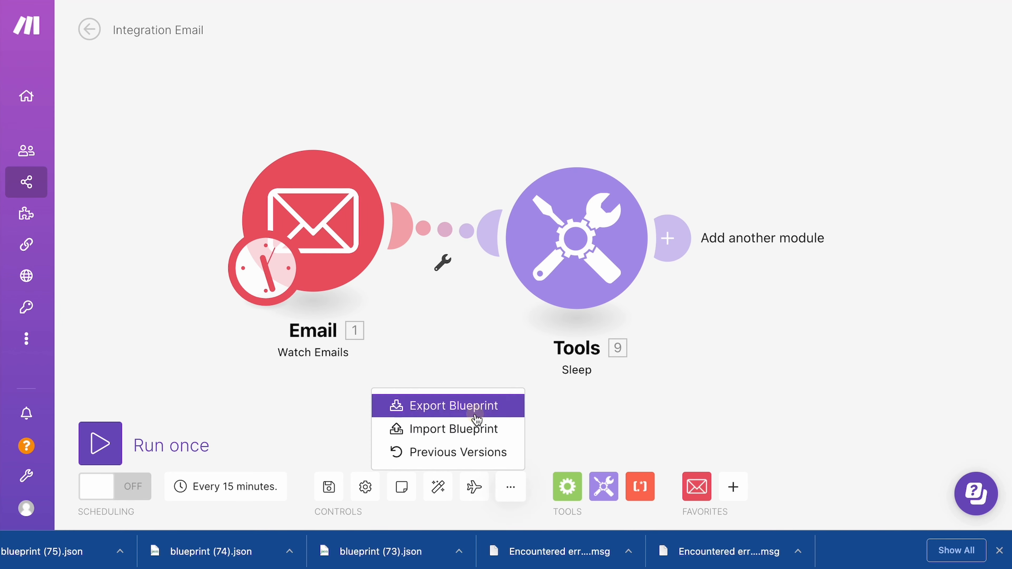
pyautogui.click(474, 407)
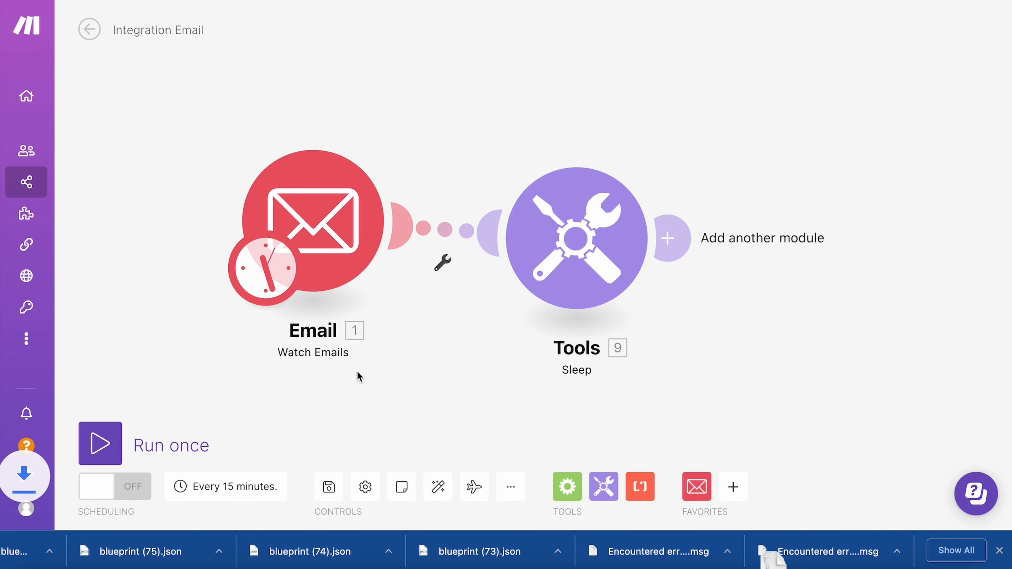
pyautogui.click(47, 558)
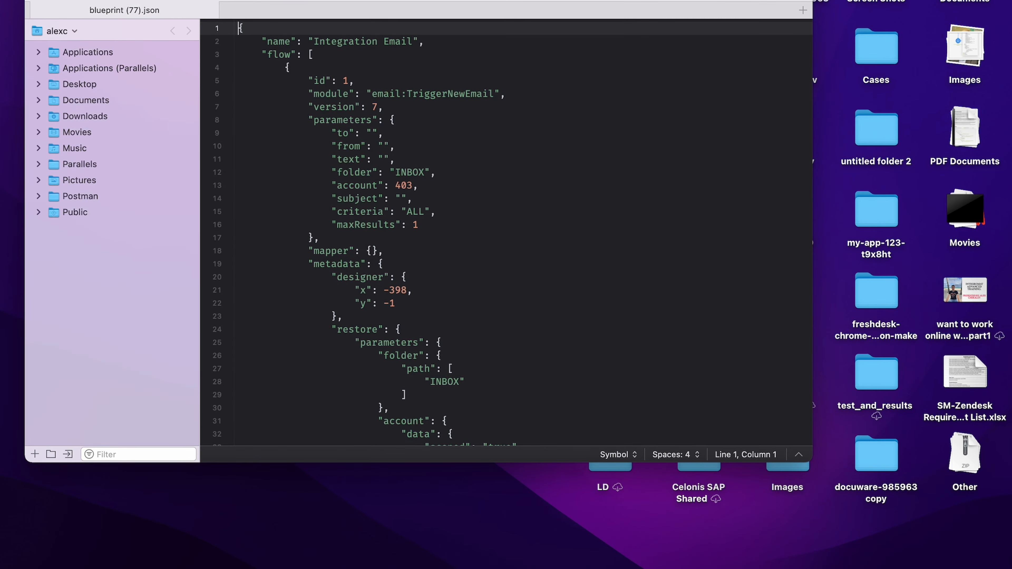
# Look through the whole blueprint file and examine the scenario name line at its beginning, comparing it with the scenario in Make
pyautogui.scroll(-20, 443, 129)
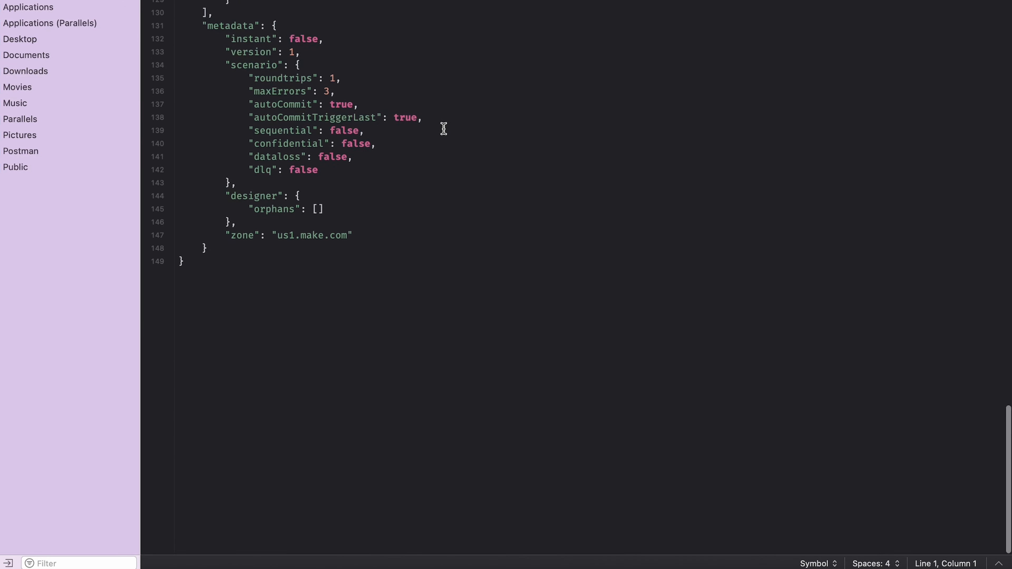
pyautogui.scroll(20, 413, 126)
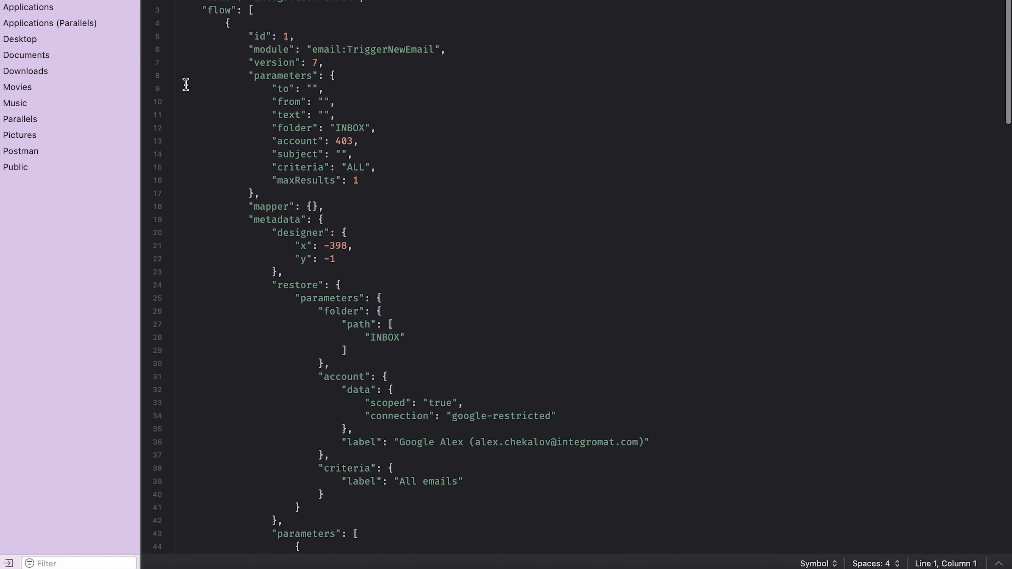
pyautogui.moveTo(315, 2); pyautogui.dragTo(392, 4)
pyautogui.click(392, 4)
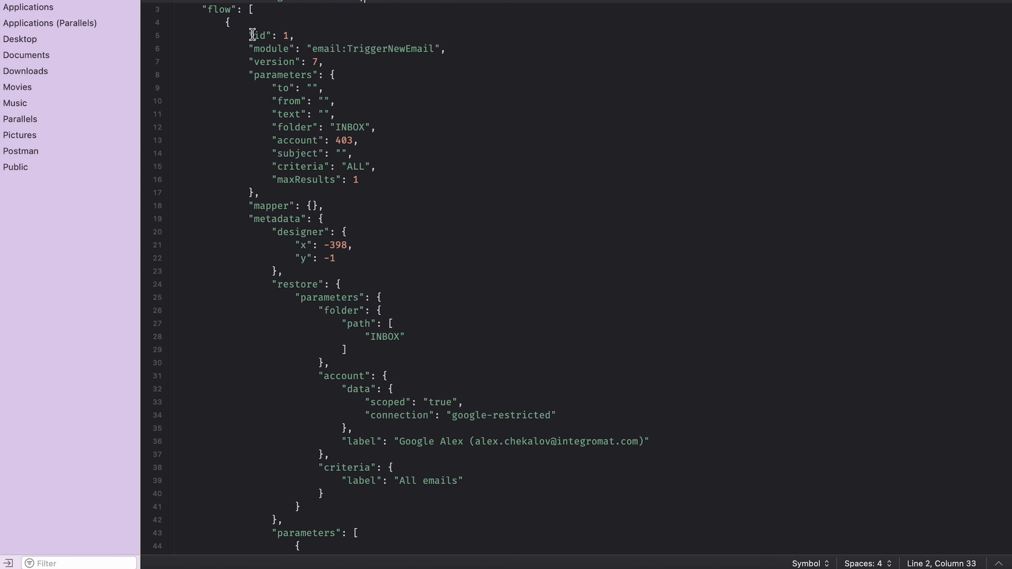
pyautogui.moveTo(202, 1); pyautogui.dragTo(456, 1)
pyautogui.click(456, 1)
pyautogui.hotkey('ctrl', 'Right')
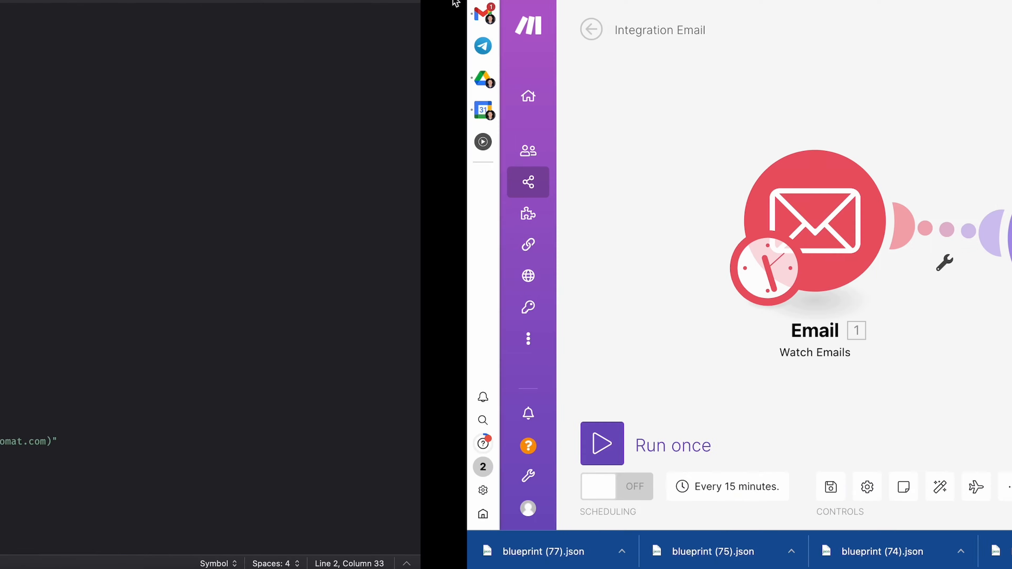
pyautogui.hotkey('ctrl', 'Left')
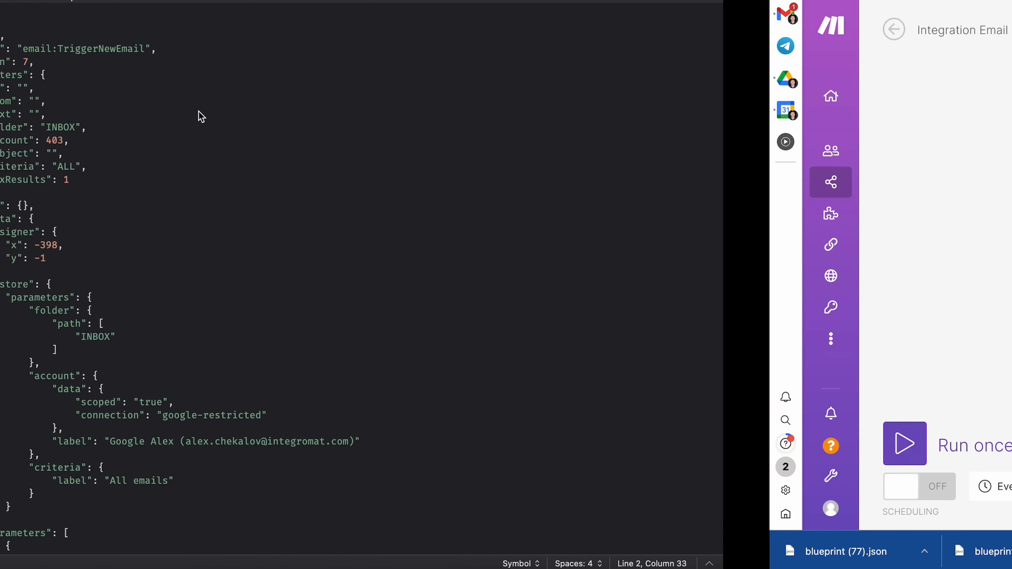
pyautogui.click(354, 1)
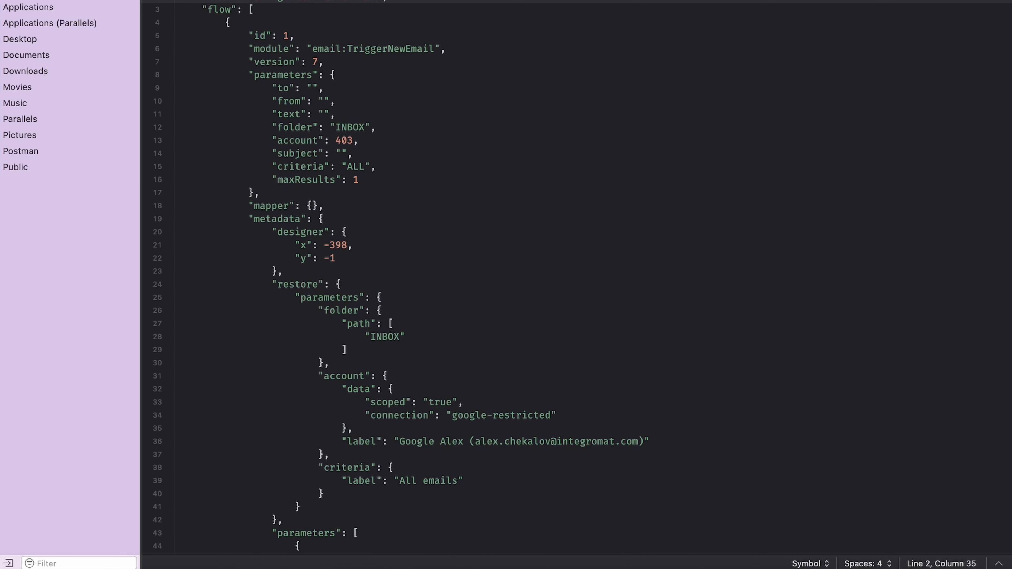
pyautogui.click(482, 216)
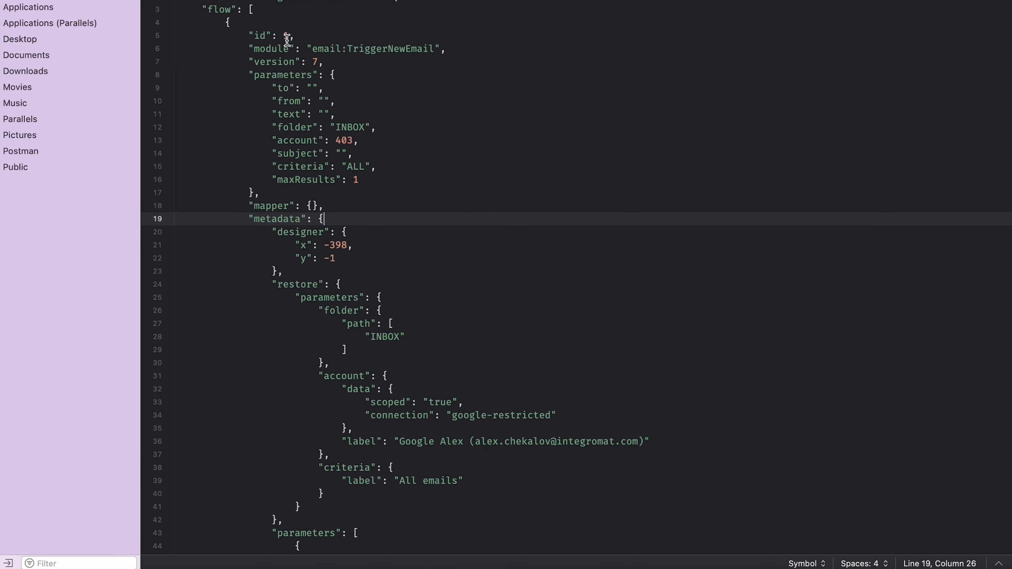
# Highlight the entire flow array in the blueprint, from its opening bracket to its closing bracket on line 130
pyautogui.moveTo(255, 12); pyautogui.dragTo(307, 524)
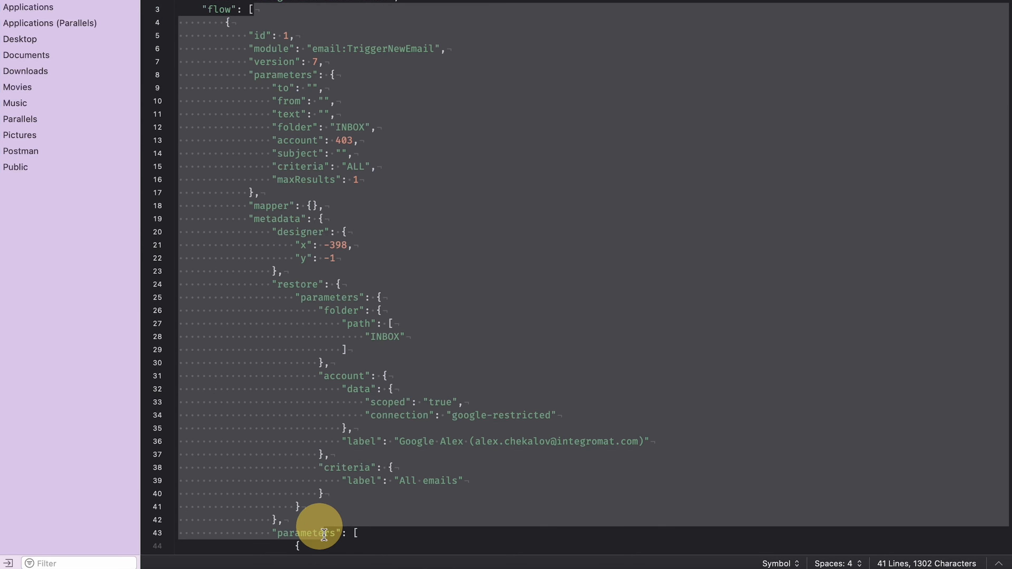
pyautogui.scroll(-20, 303, 458)
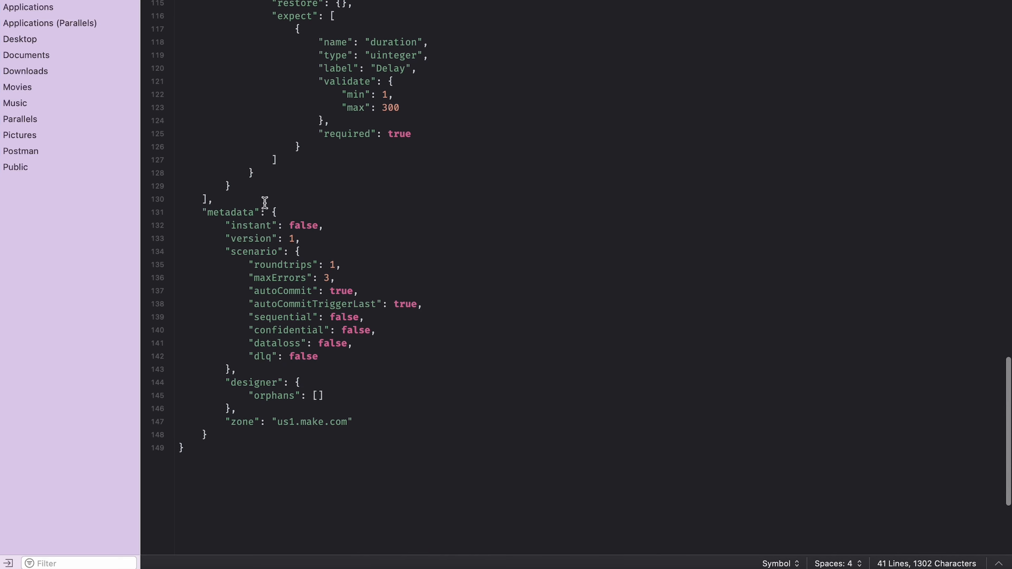
pyautogui.click(260, 188)
pyautogui.moveTo(205, 200); pyautogui.dragTo(212, 9)
# Highlight the scenario-level metadata block at the end of the blueprint, including the scenario settings inside it
pyautogui.scroll(-20, 289, 225)
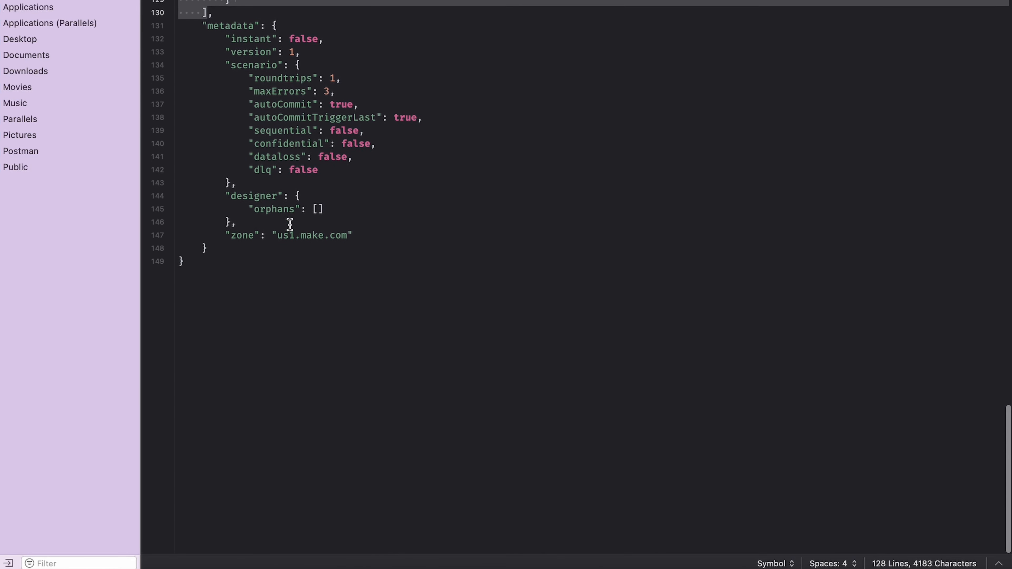
pyautogui.moveTo(224, 81); pyautogui.dragTo(448, 289)
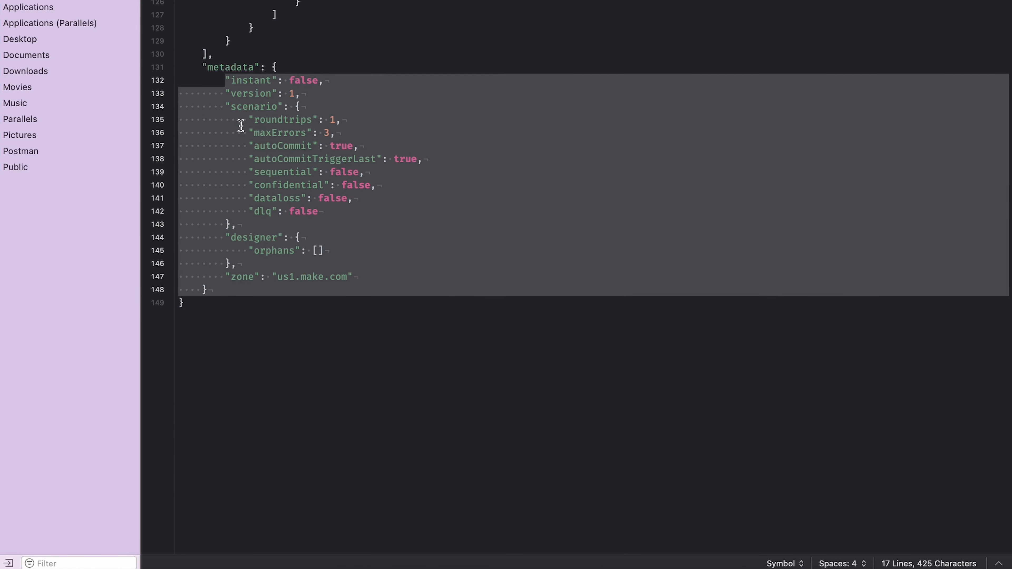
pyautogui.click(386, 218)
pyautogui.scroll(2, 386, 217)
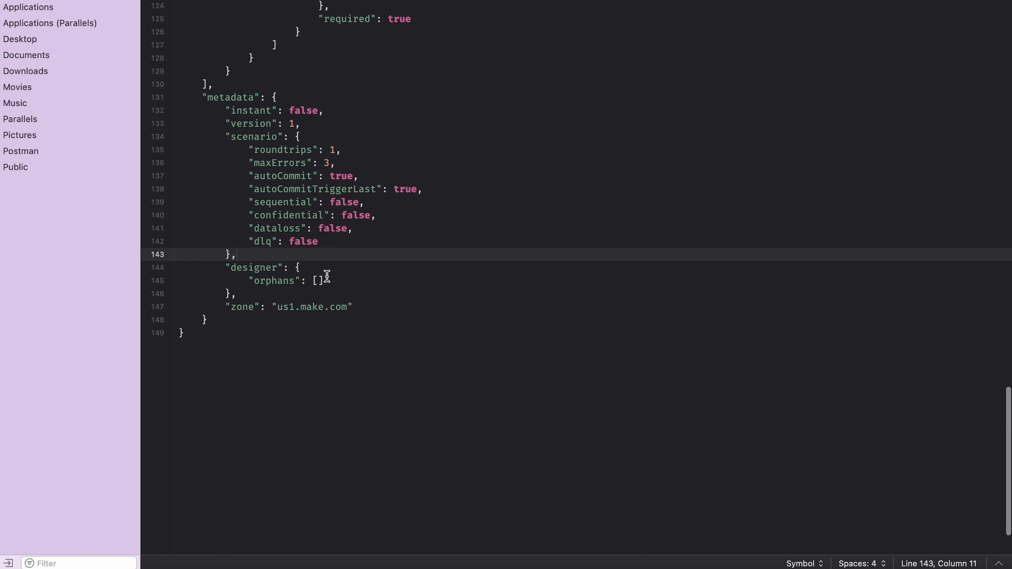
pyautogui.moveTo(224, 137); pyautogui.dragTo(380, 271)
pyautogui.click(379, 271)
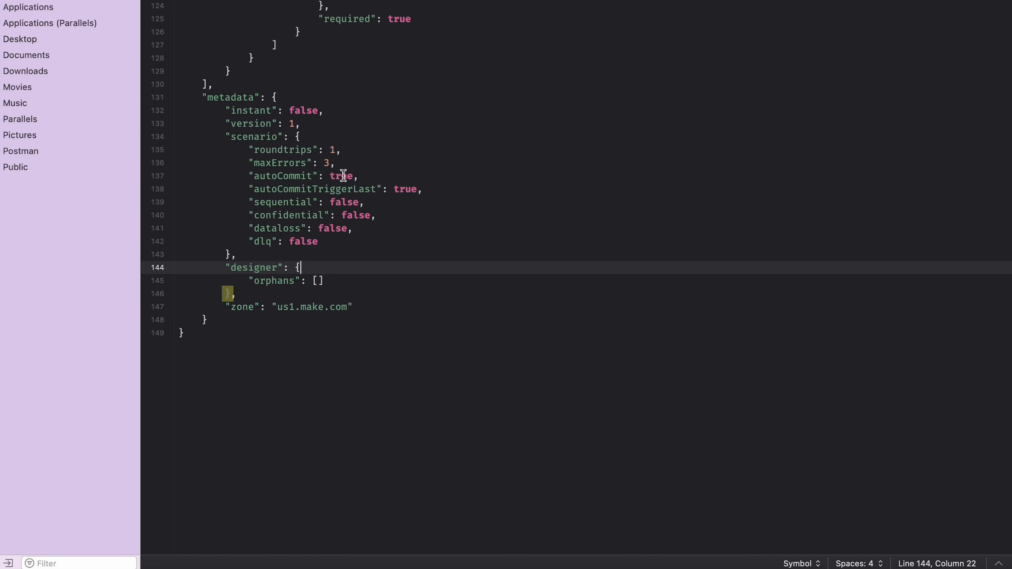
pyautogui.scroll(3, 344, 175)
pyautogui.moveTo(247, 205); pyautogui.dragTo(372, 332)
# Highlight the complete Email trigger module object in the flow array, from line 4 through line 101
pyautogui.scroll(20, 411, 190)
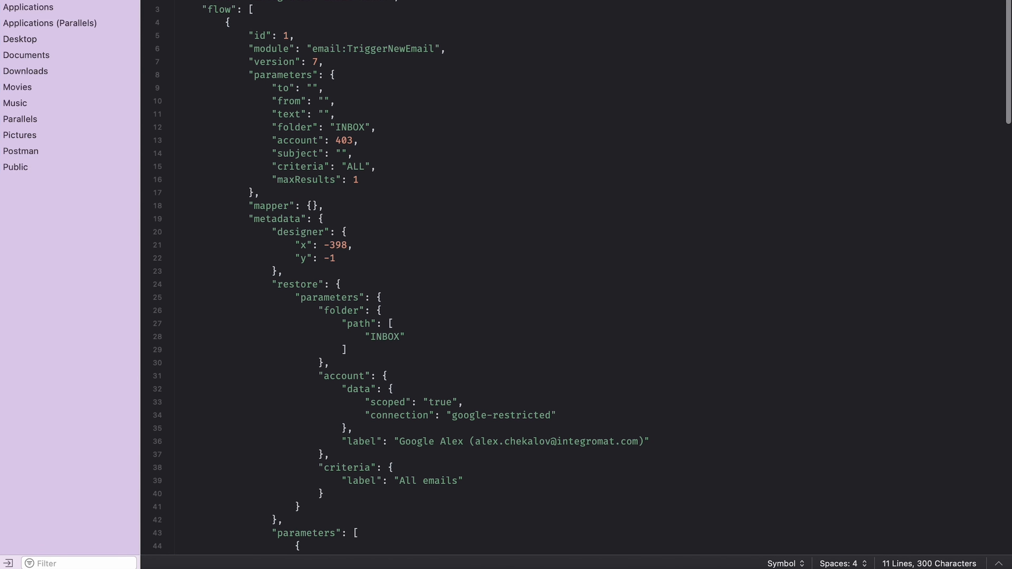
pyautogui.scroll(-2, 298, 202)
pyautogui.moveTo(224, 7); pyautogui.dragTo(284, 388)
pyautogui.scroll(5, 280, 184)
pyautogui.scroll(-2, 280, 183)
pyautogui.click(247, 160)
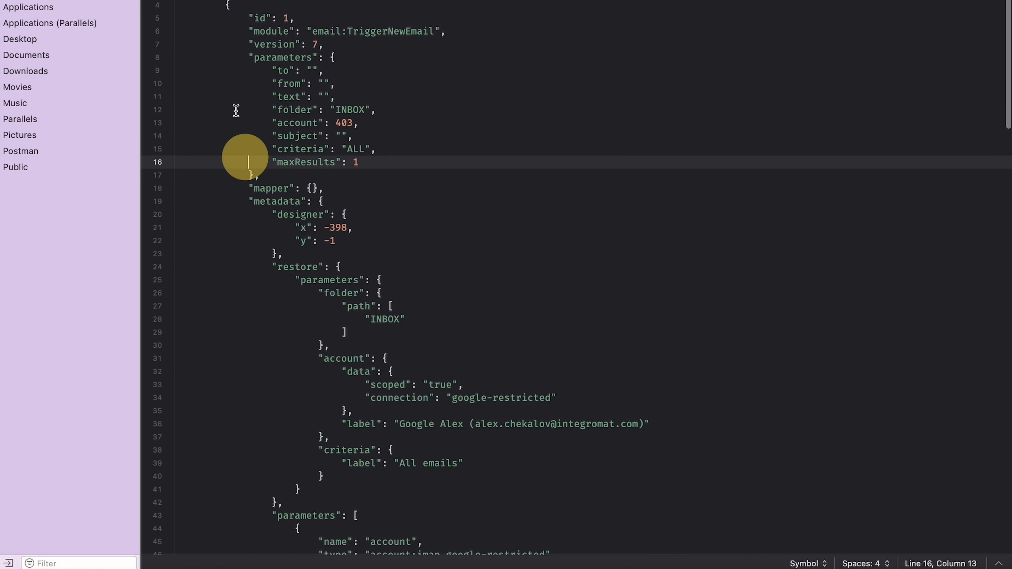
pyautogui.moveTo(224, 5); pyautogui.dragTo(289, 459)
pyautogui.scroll(-20, 291, 459)
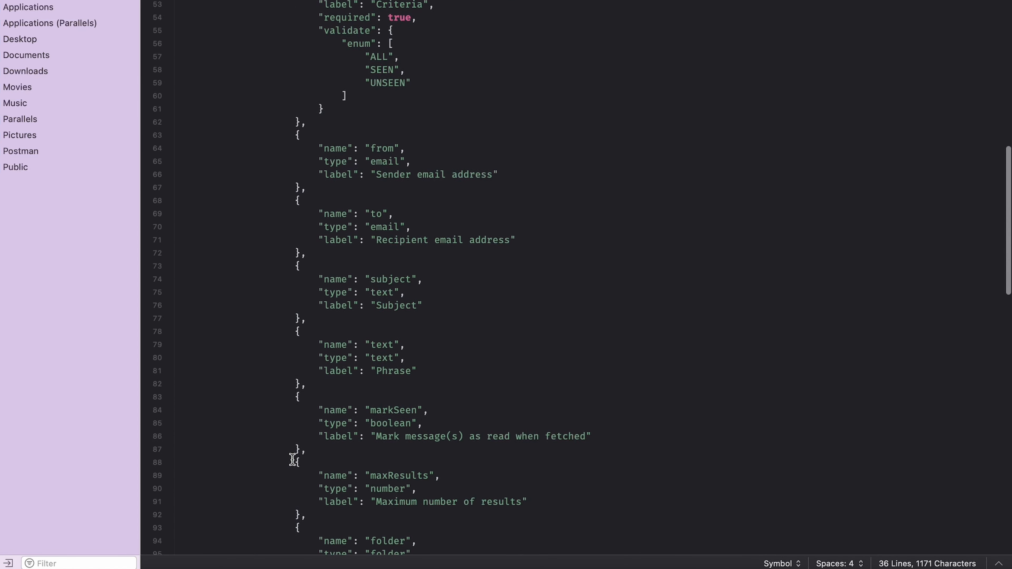
pyautogui.keyDown('shift'); pyautogui.click(248, 54); pyautogui.keyUp('shift')
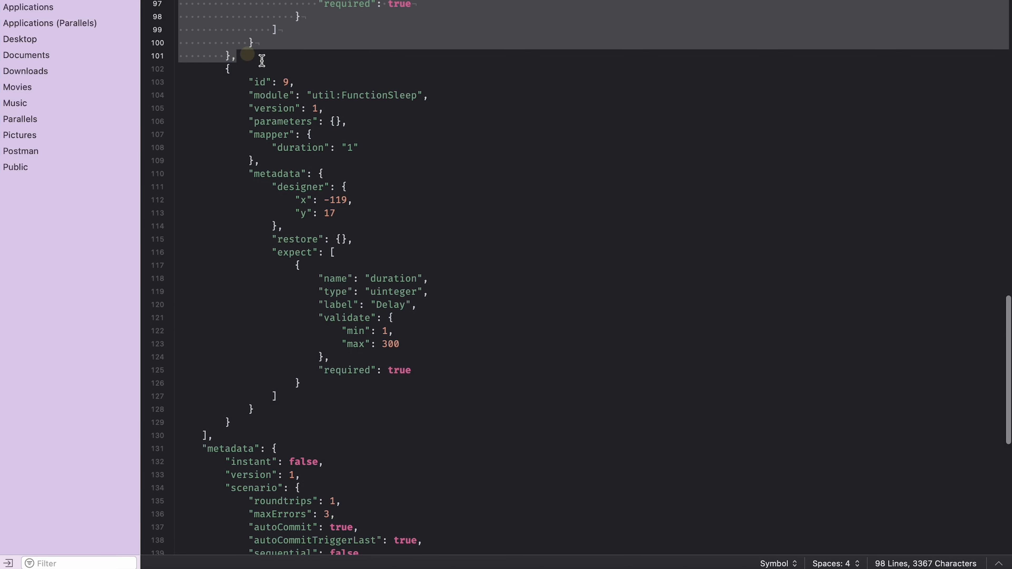
# Examine the first flow module's "module" entry, highlighting the app name email and the module name TriggerNewEmail
pyautogui.scroll(20, 270, 60)
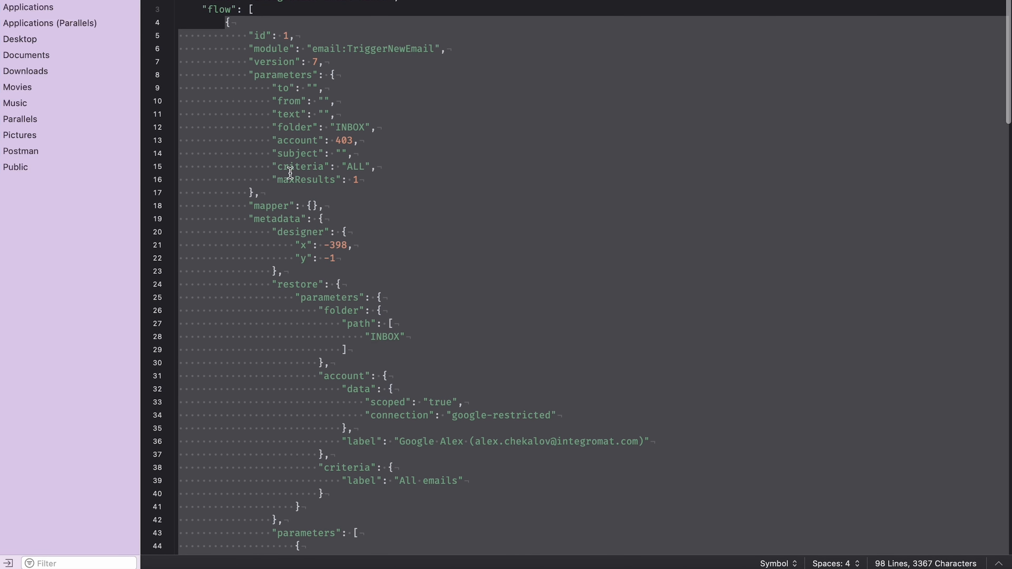
pyautogui.click(348, 88)
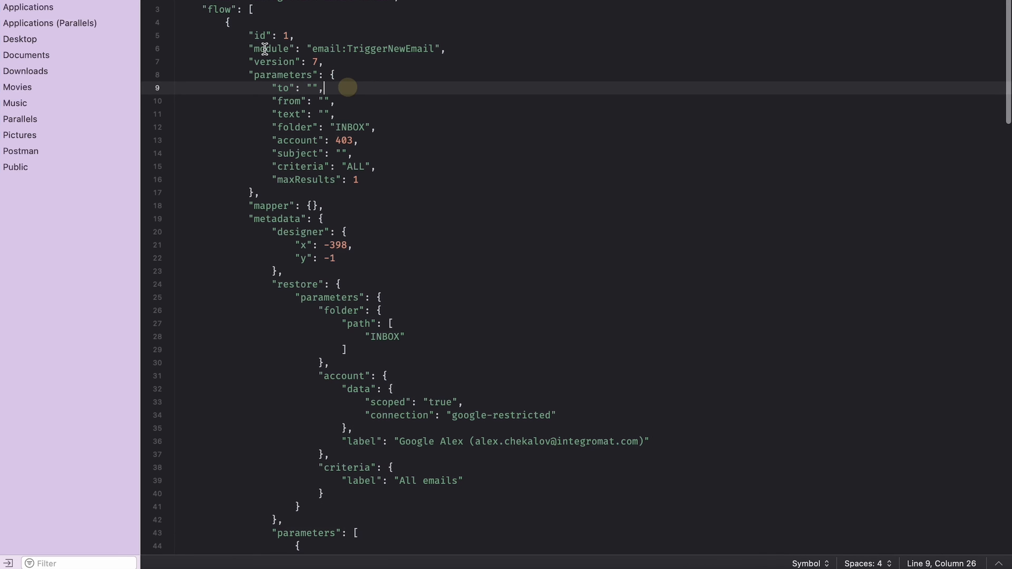
pyautogui.moveTo(250, 48); pyautogui.dragTo(486, 49)
pyautogui.click(277, 48)
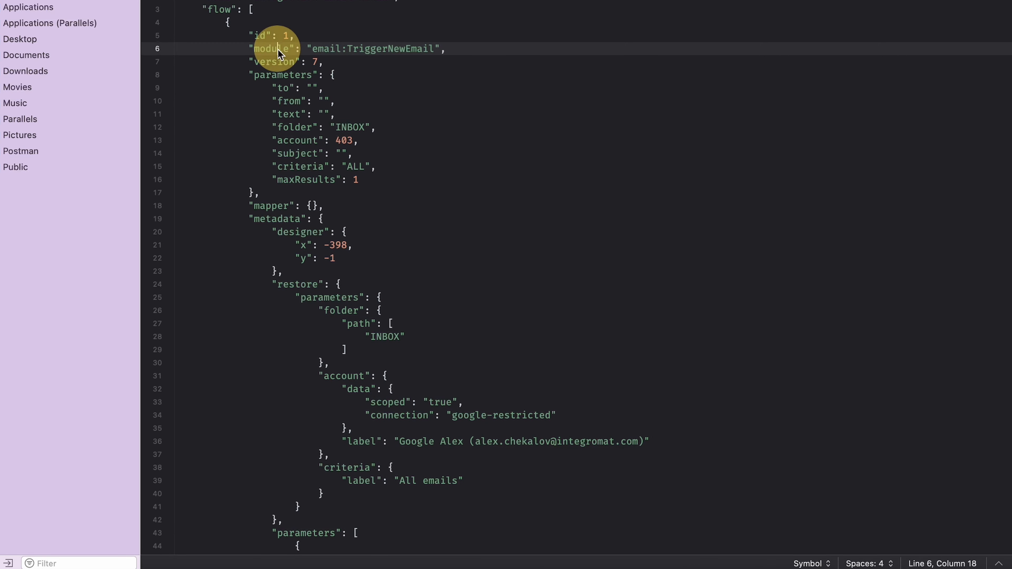
pyautogui.doubleClick(277, 48)
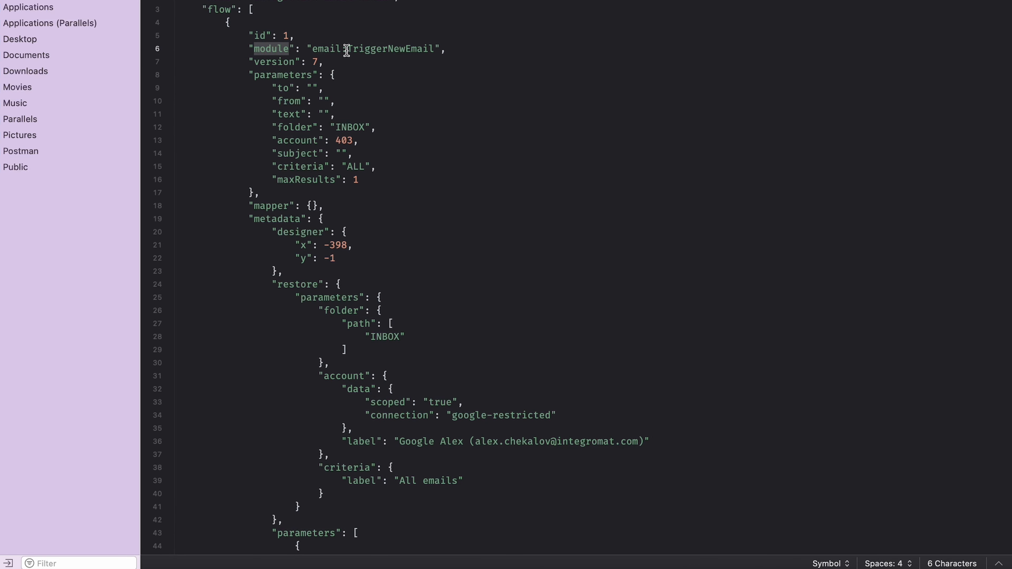
pyautogui.moveTo(312, 45); pyautogui.dragTo(436, 42)
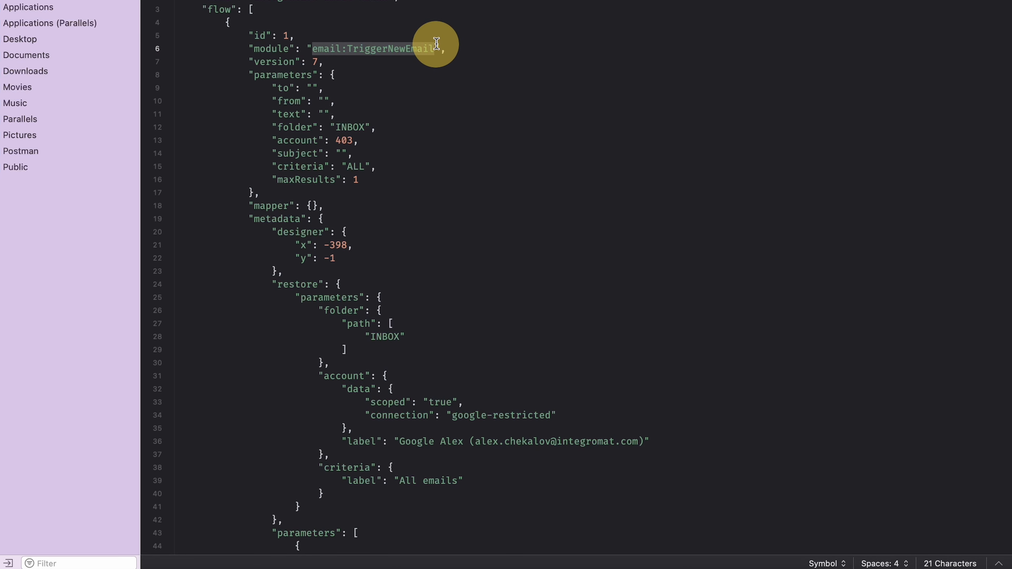
pyautogui.click(306, 48)
pyautogui.doubleClick(321, 48)
pyautogui.doubleClick(388, 48)
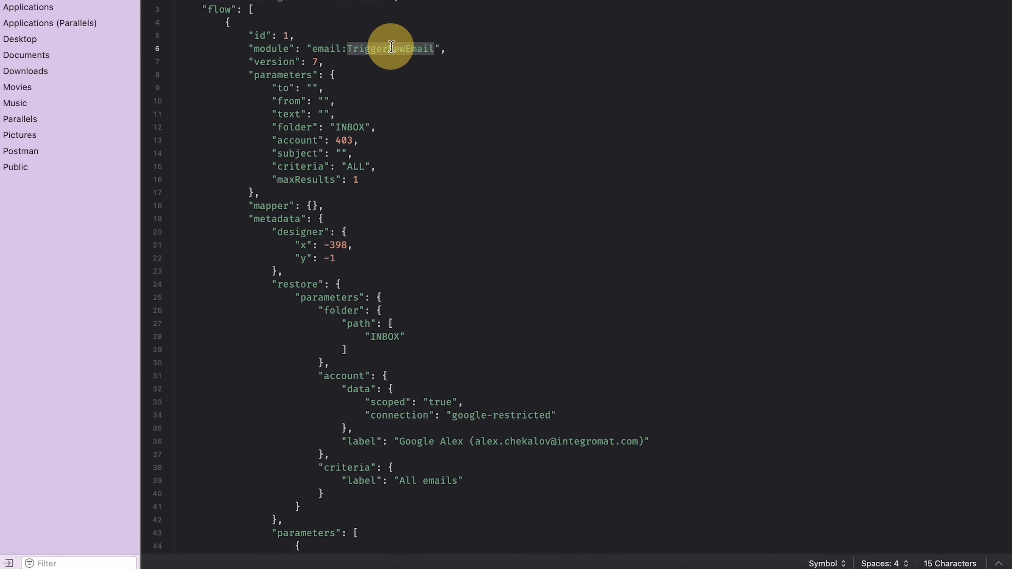
# Examine the second flow module's "module" entry, highlighting the util app prefix and the FunctionSleep module name
pyautogui.scroll(-20, 309, 118)
pyautogui.scroll(6, 310, 120)
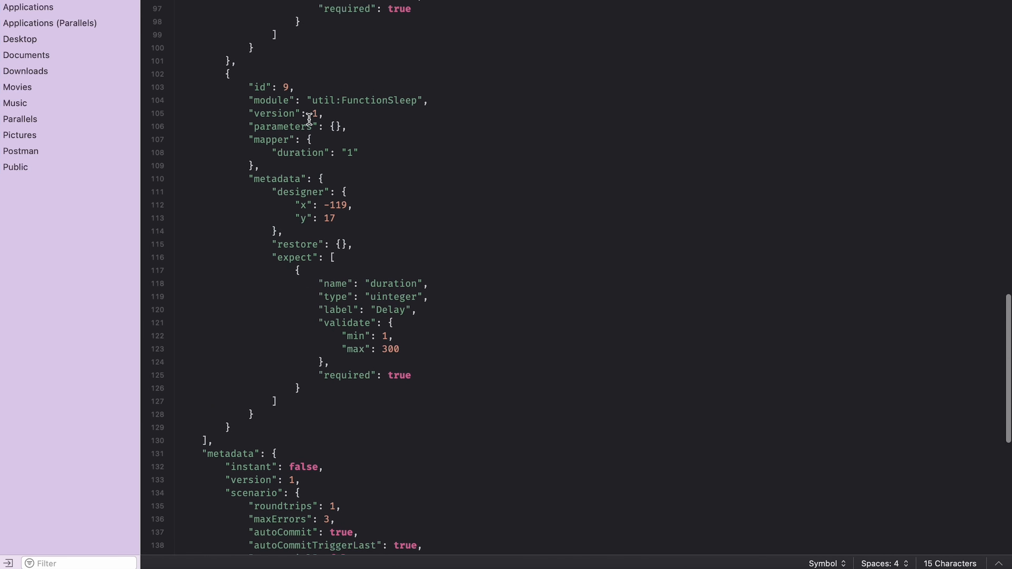
pyautogui.doubleClick(322, 168)
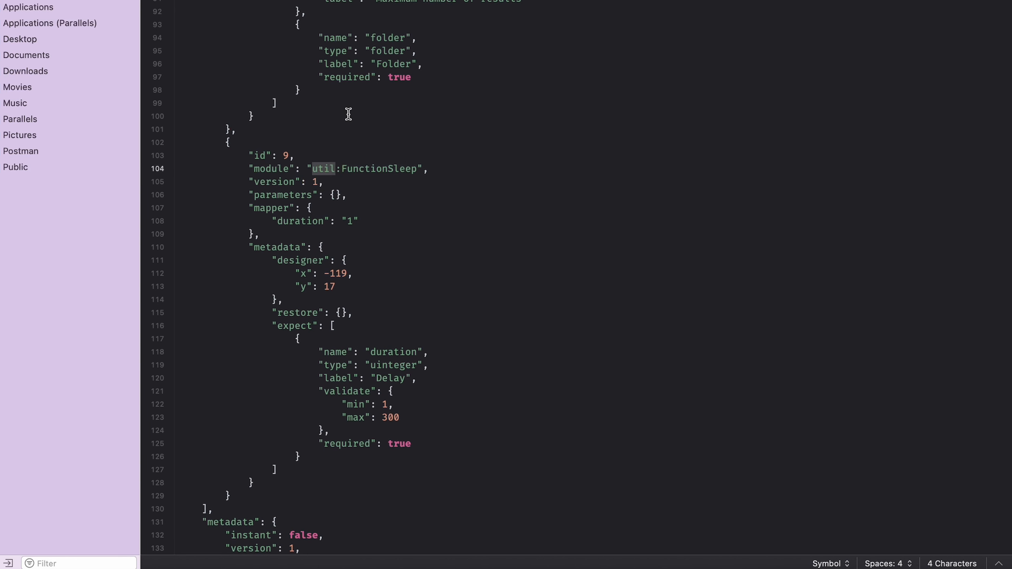
pyautogui.click(364, 178)
pyautogui.doubleClick(328, 169)
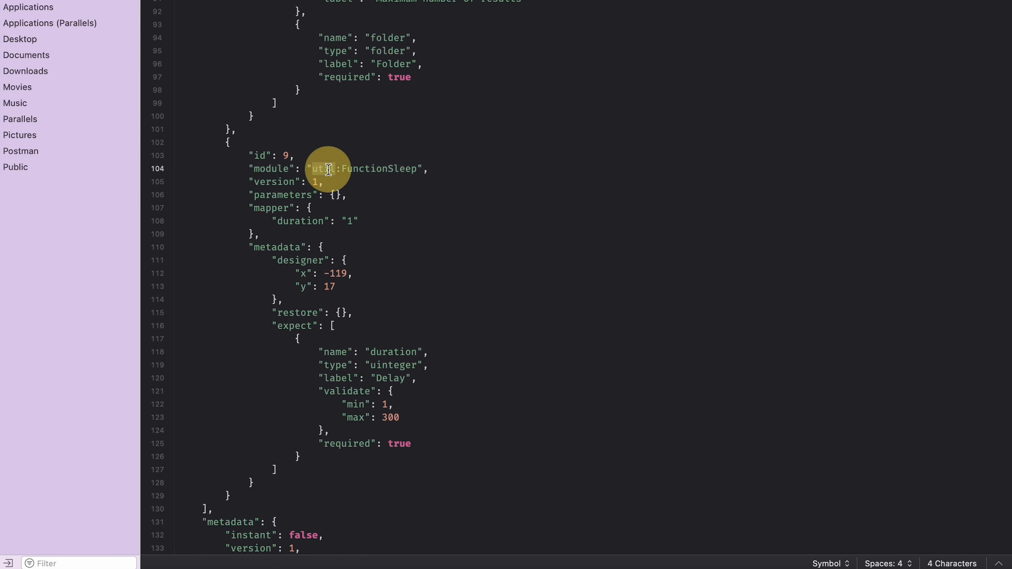
pyautogui.click(325, 165)
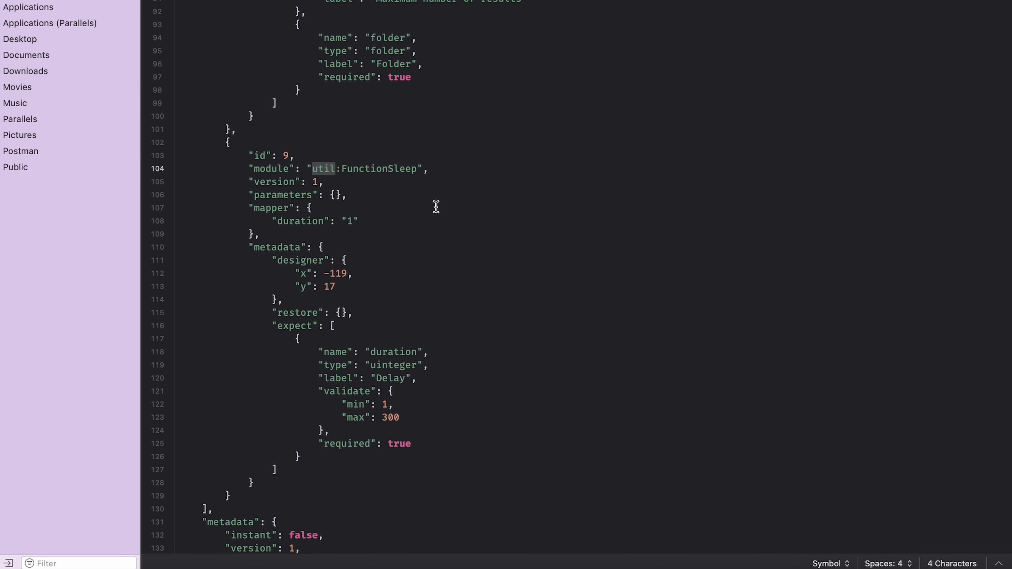
pyautogui.doubleClick(366, 178)
pyautogui.click(371, 164)
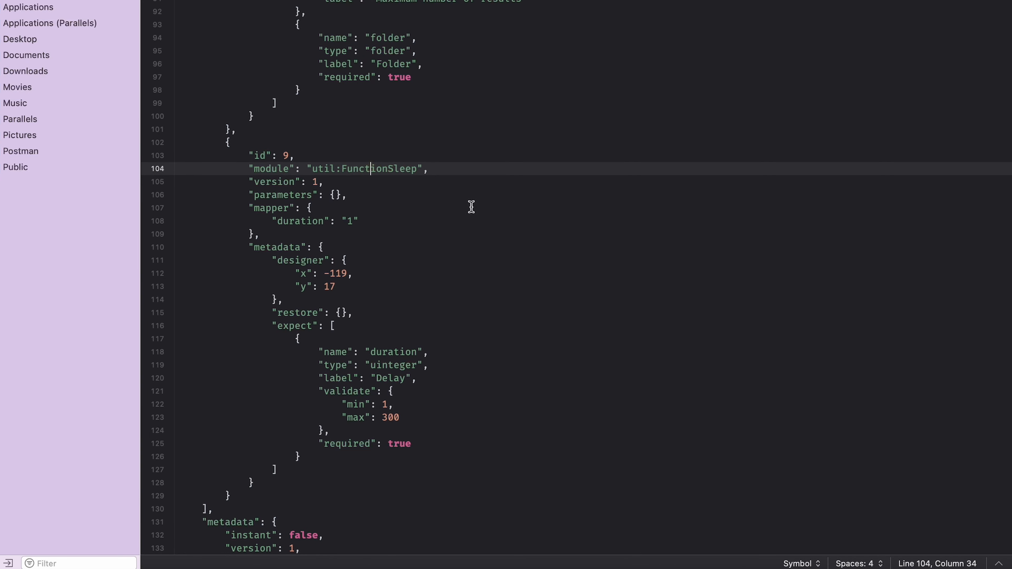
pyautogui.doubleClick(378, 167)
pyautogui.click(402, 169)
pyautogui.doubleClick(445, 147)
pyautogui.moveTo(445, 146); pyautogui.dragTo(440, 151)
# Set the id of the util:FunctionSleep module in the blueprint JSON to 2
pyautogui.click(262, 159)
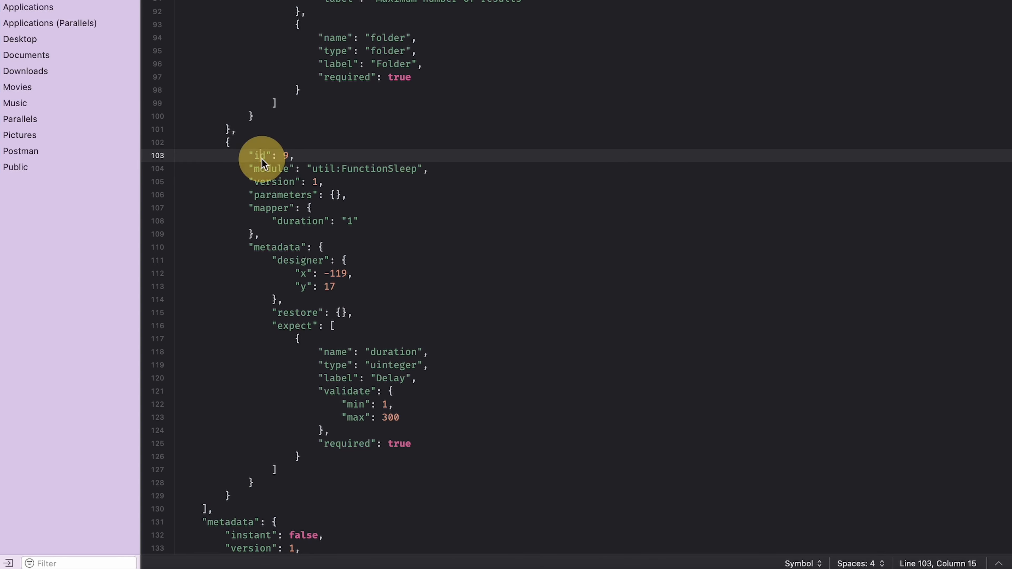
pyautogui.scroll(10, 352, 172)
pyautogui.scroll(-12, 346, 163)
pyautogui.scroll(5, 303, 180)
pyautogui.scroll(1, 303, 177)
pyautogui.click(284, 288)
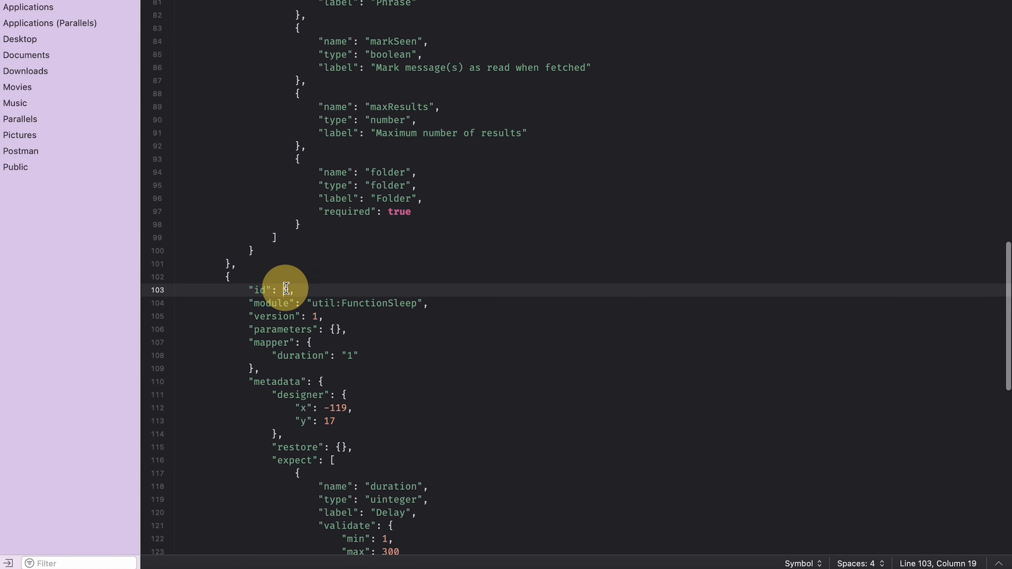
pyautogui.click(289, 288)
pyautogui.click(289, 290)
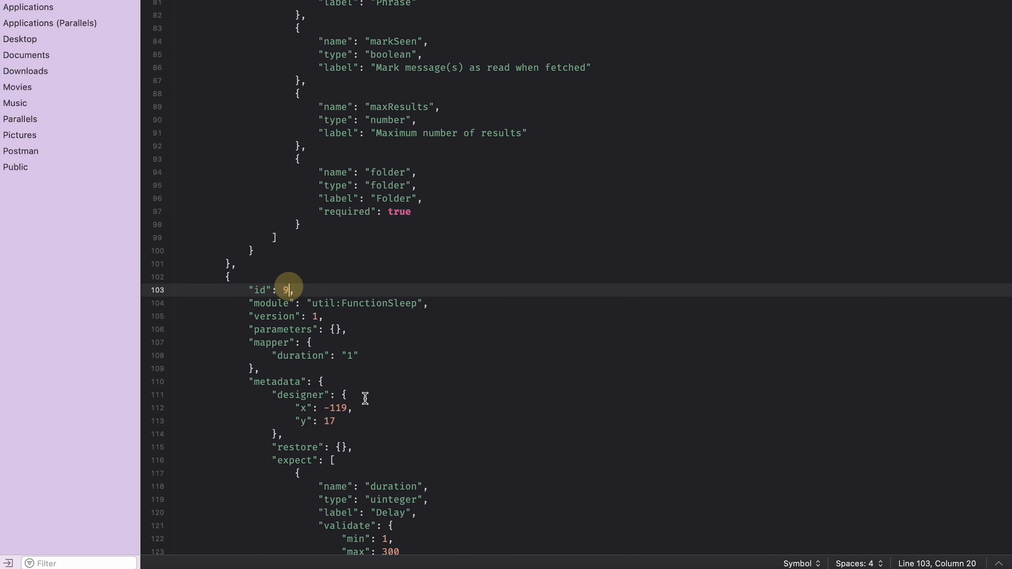
pyautogui.press('BackSpace')
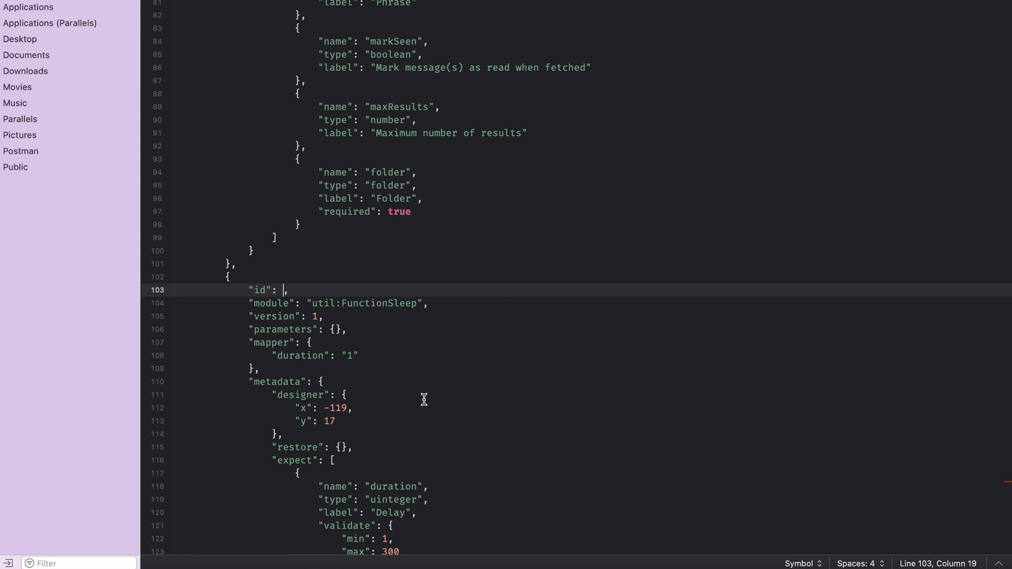
pyautogui.write('2')
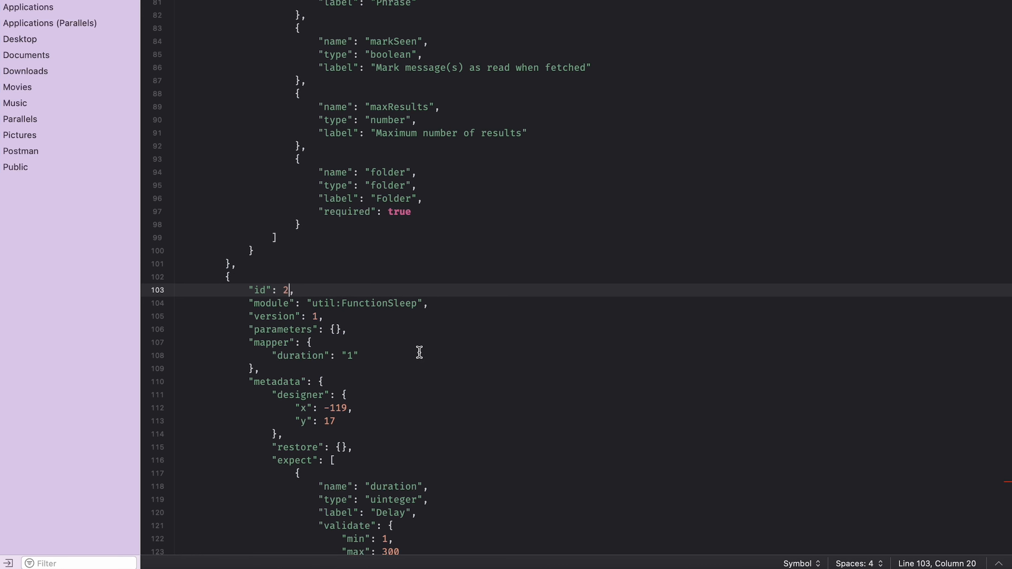
# Save the edited blueprint JSON file
pyautogui.click(429, 345)
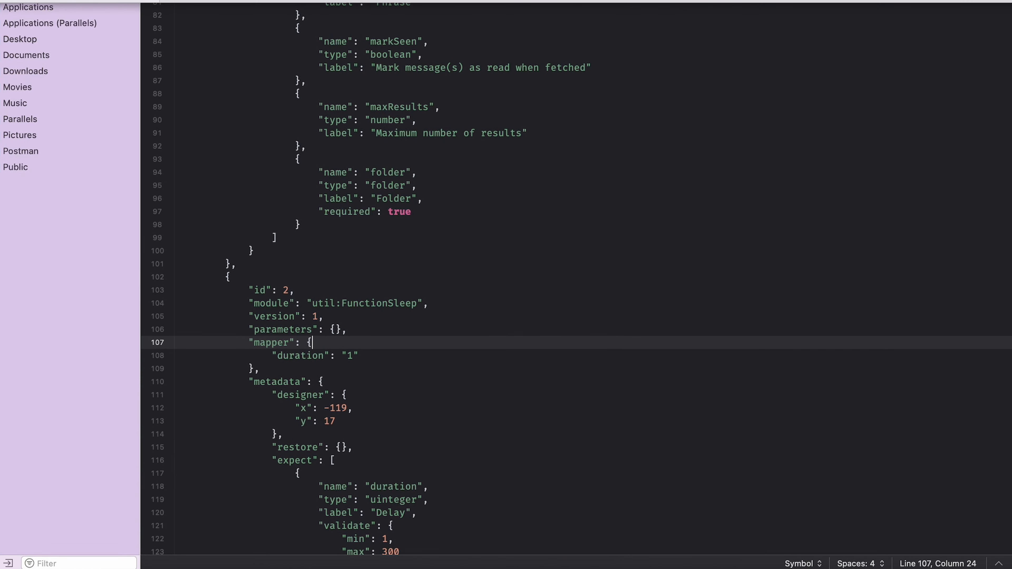
pyautogui.click(80, 0)
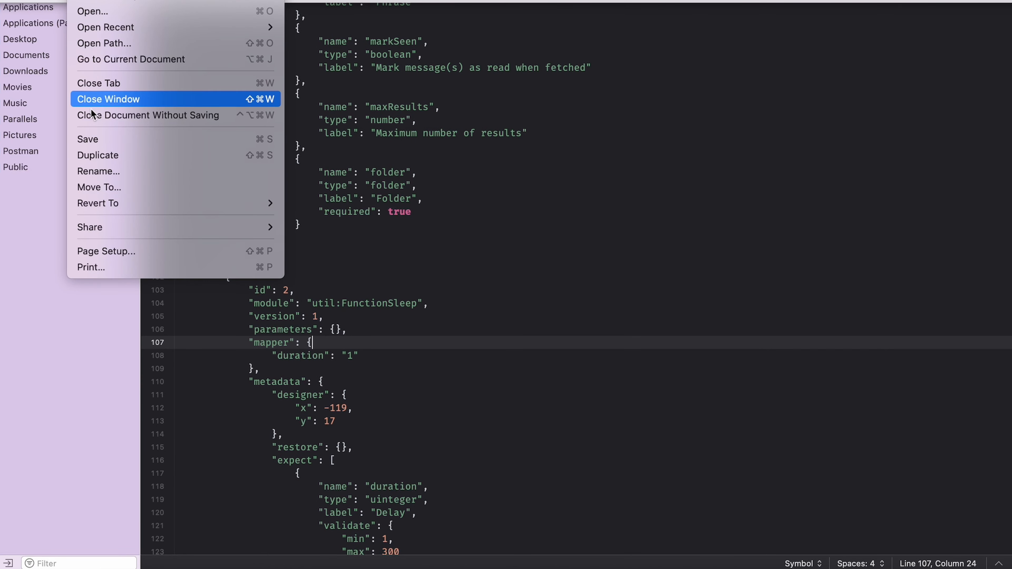
pyautogui.click(106, 143)
pyautogui.click(345, 263)
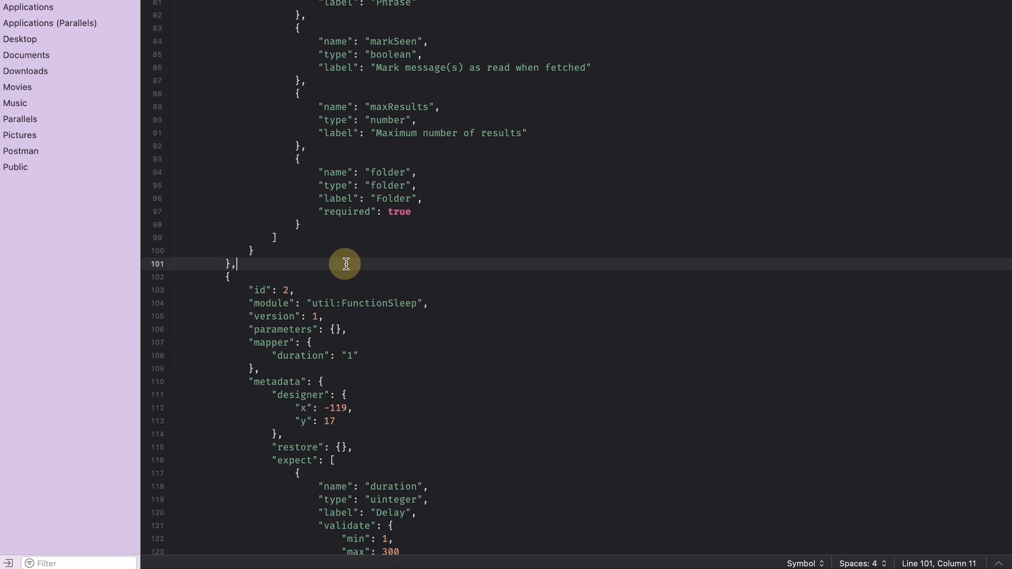
# Review the whole blueprint JSON from flow to metadata and compare it with the Email and Tools modules of the scenario in Make
pyautogui.scroll(-6, 347, 263)
pyautogui.scroll(4, 349, 263)
pyautogui.scroll(15, 348, 263)
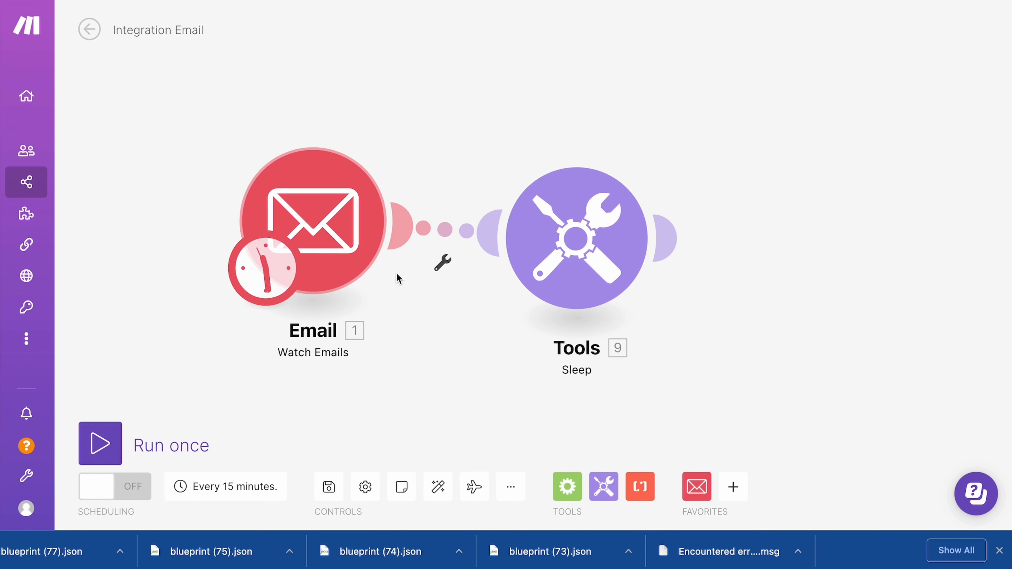
pyautogui.scroll(-18, 362, 348)
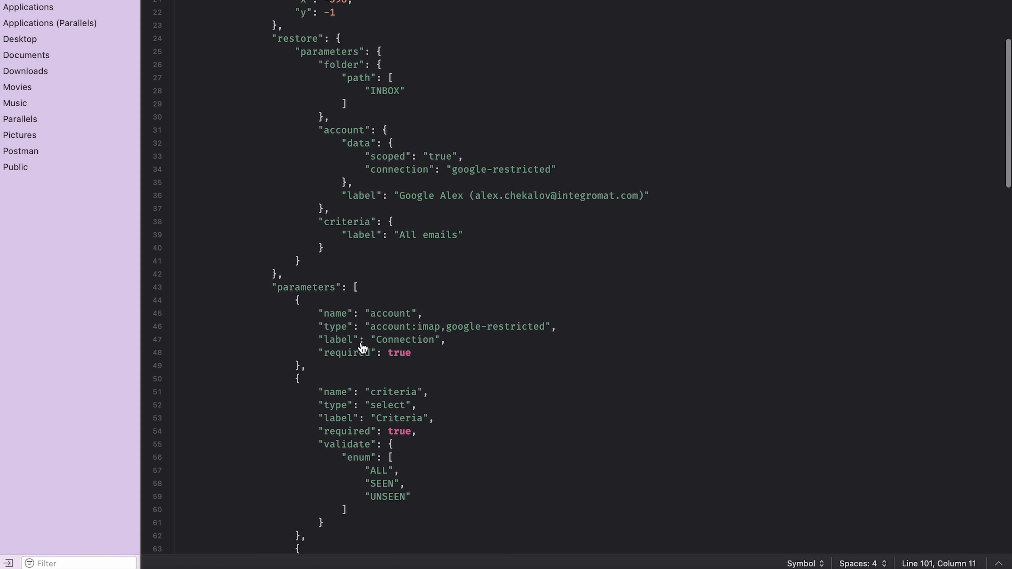
pyautogui.scroll(-3, 343, 181)
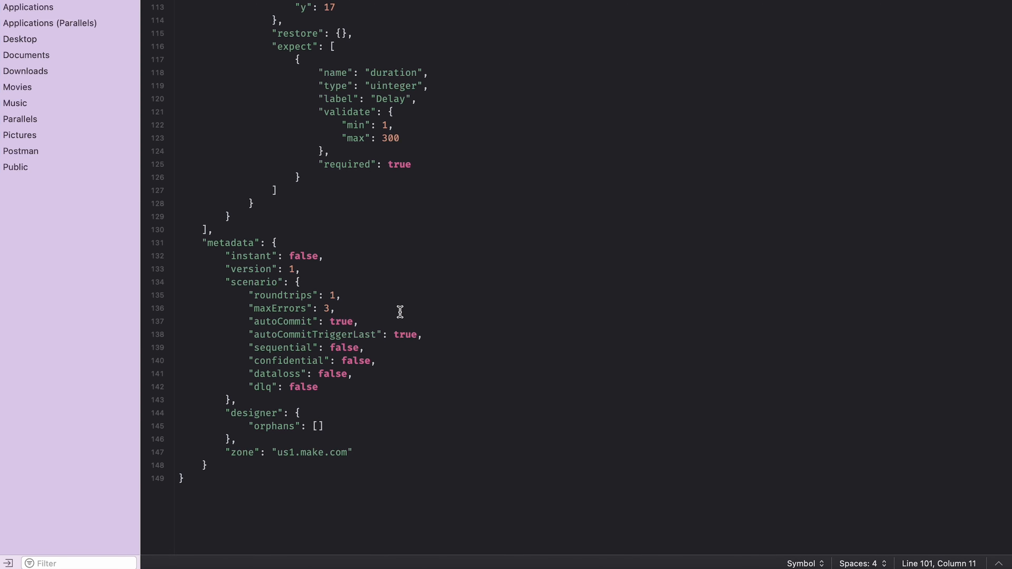
pyautogui.scroll(20, 382, 181)
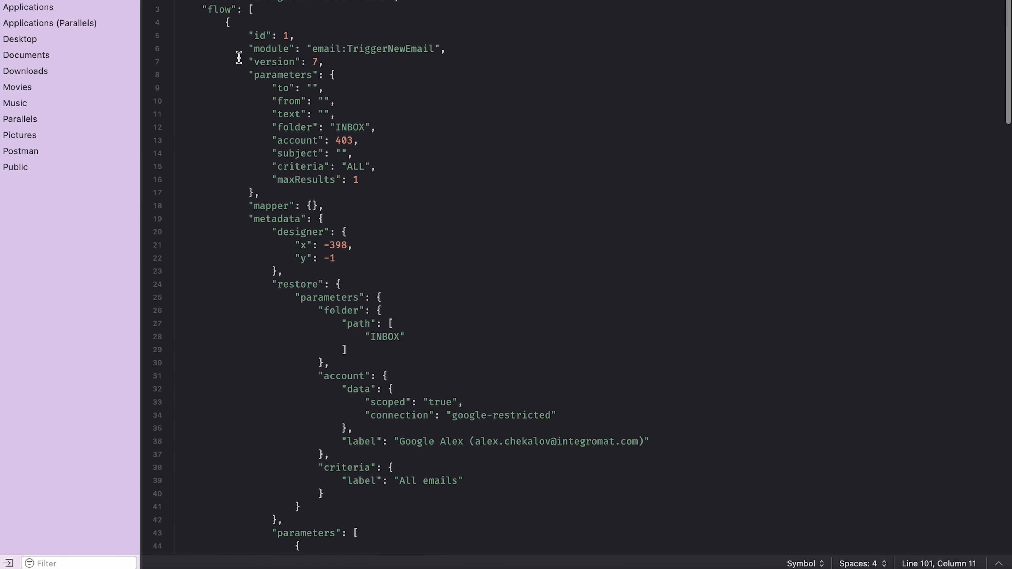
pyautogui.moveTo(179, 0); pyautogui.dragTo(426, 568)
pyautogui.scroll(-20, 438, 370)
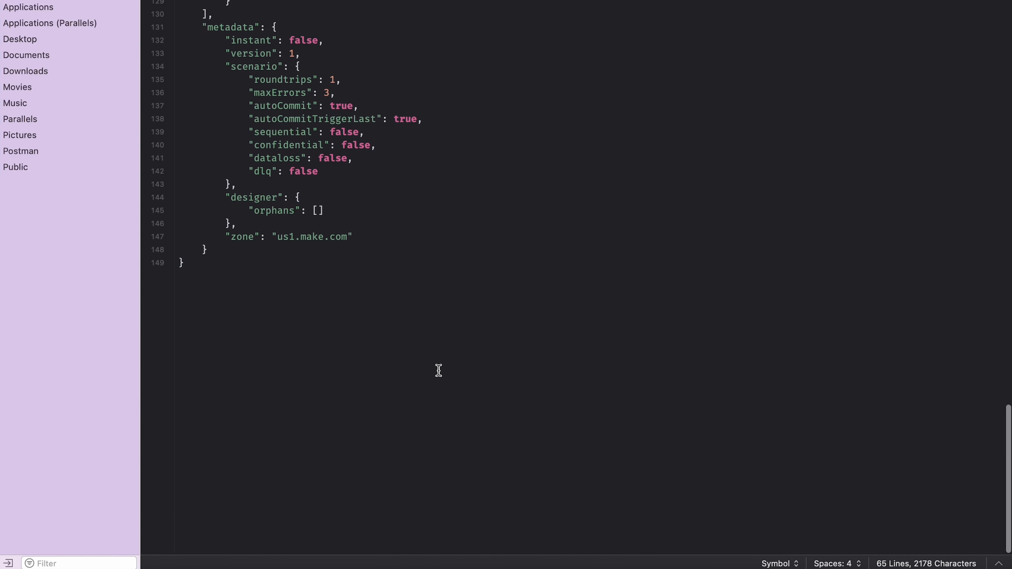
pyautogui.hotkey('ctrl', 'Right')
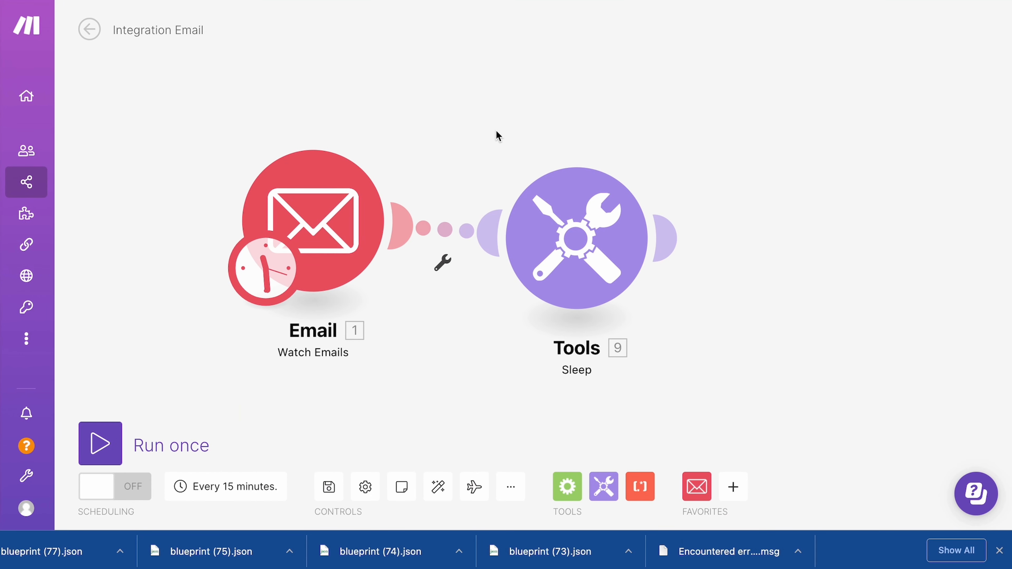
pyautogui.hotkey('ctrl', 'Left')
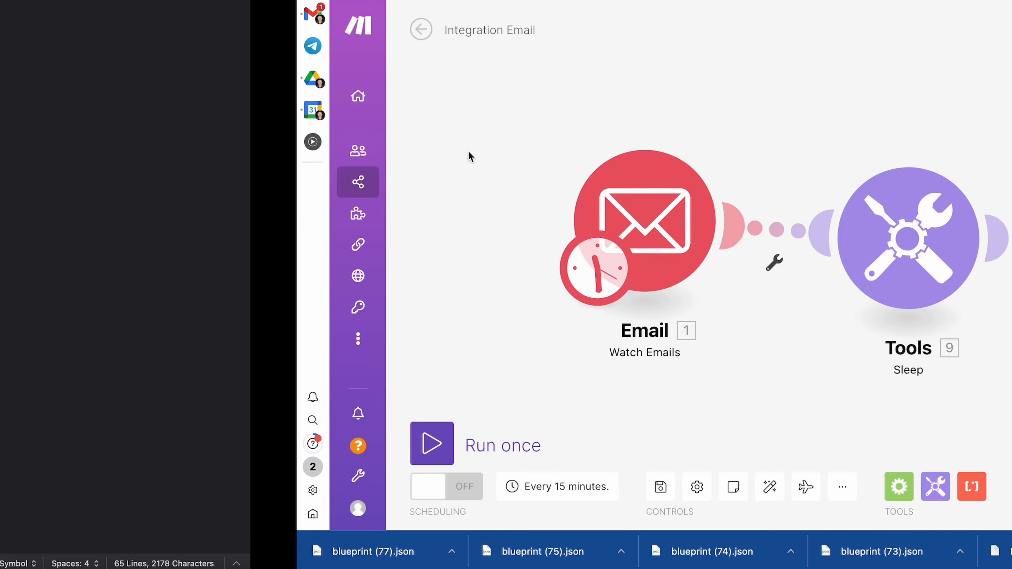
pyautogui.scroll(20, 350, 207)
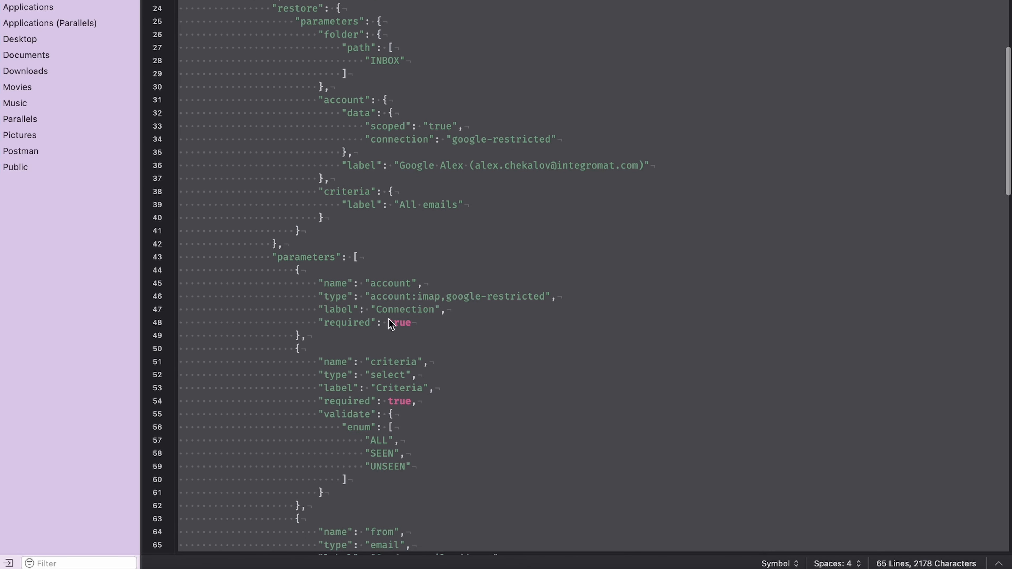
pyautogui.scroll(5, 391, 324)
pyautogui.hotkey('ctrl', 'Right')
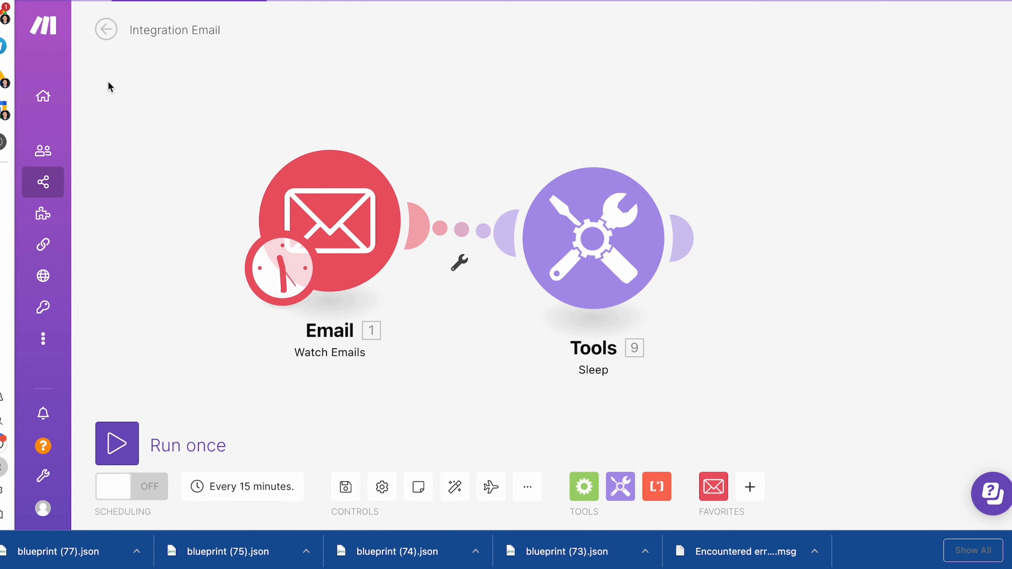
pyautogui.click(509, 490)
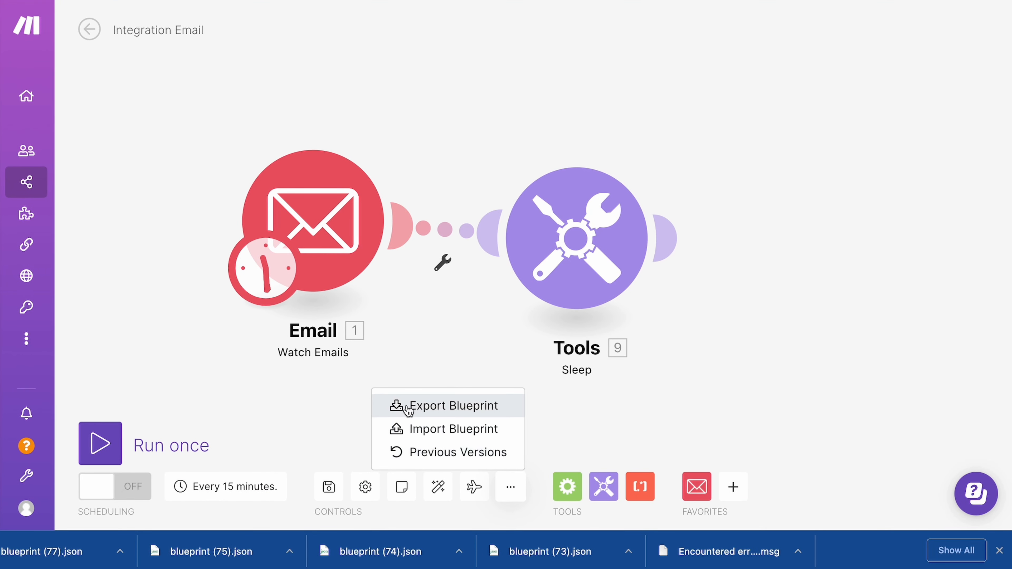
pyautogui.click(403, 429)
pyautogui.click(396, 266)
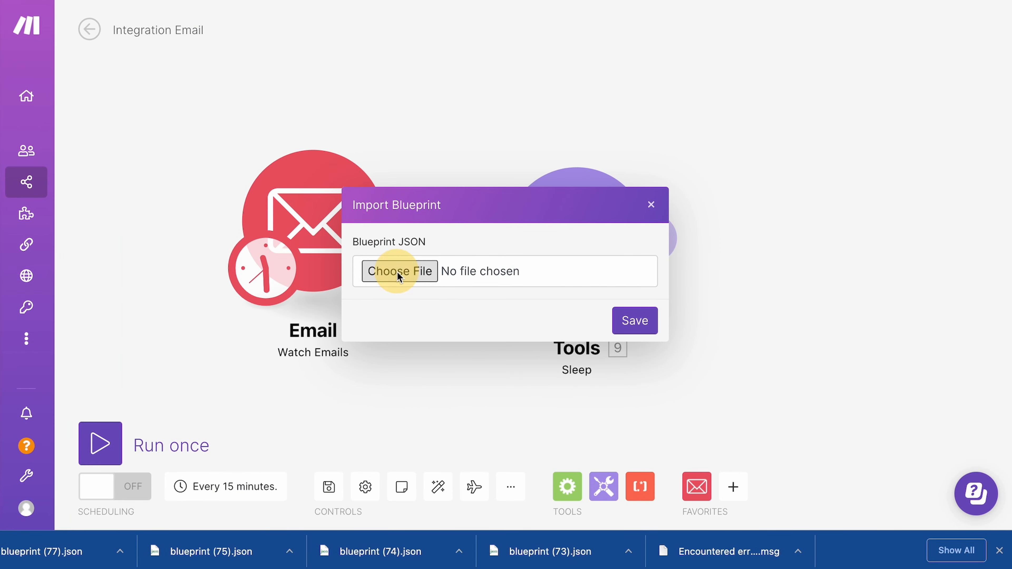
pyautogui.click(397, 271)
pyautogui.click(421, 87)
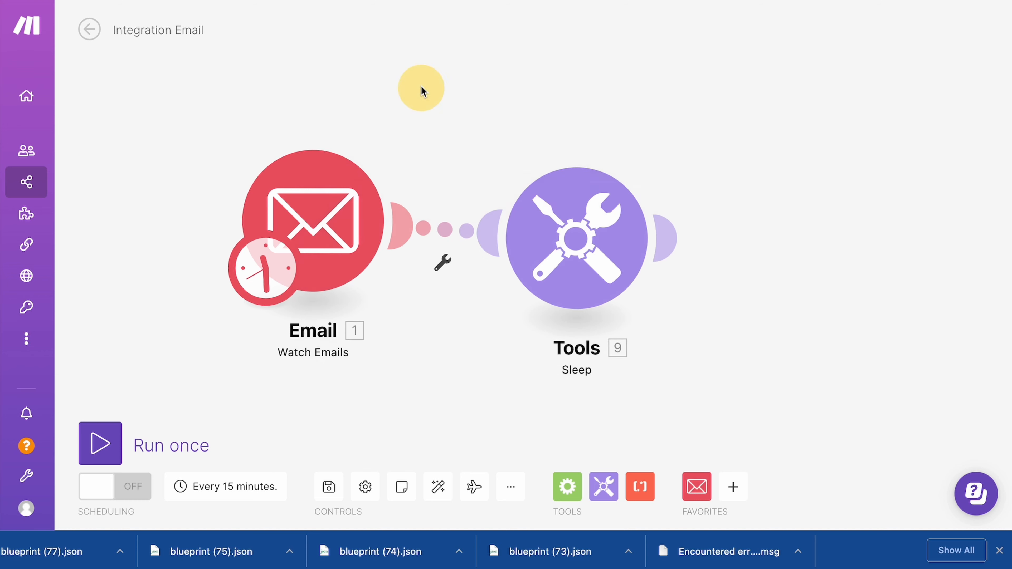
pyautogui.click(511, 485)
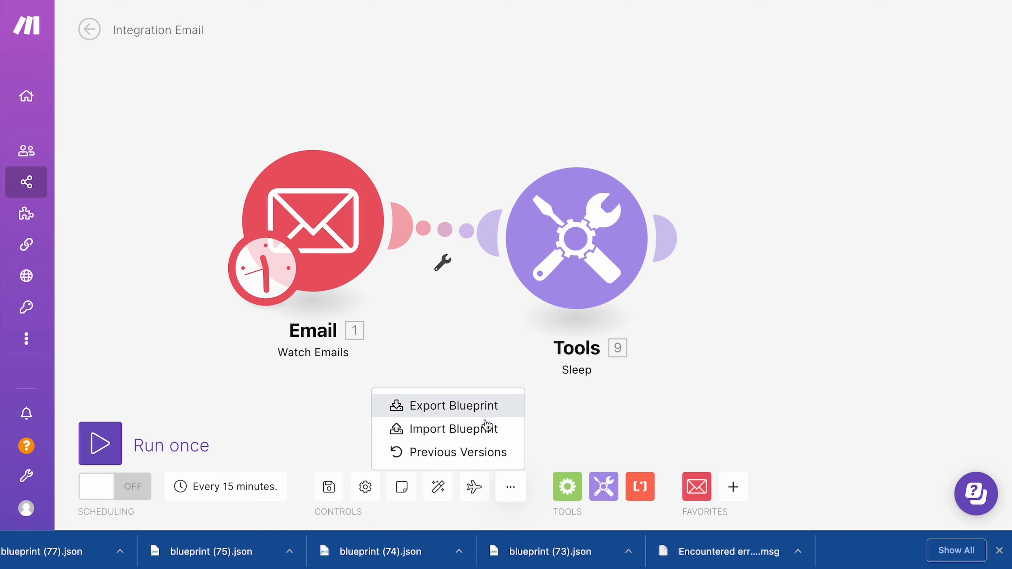
pyautogui.click(484, 430)
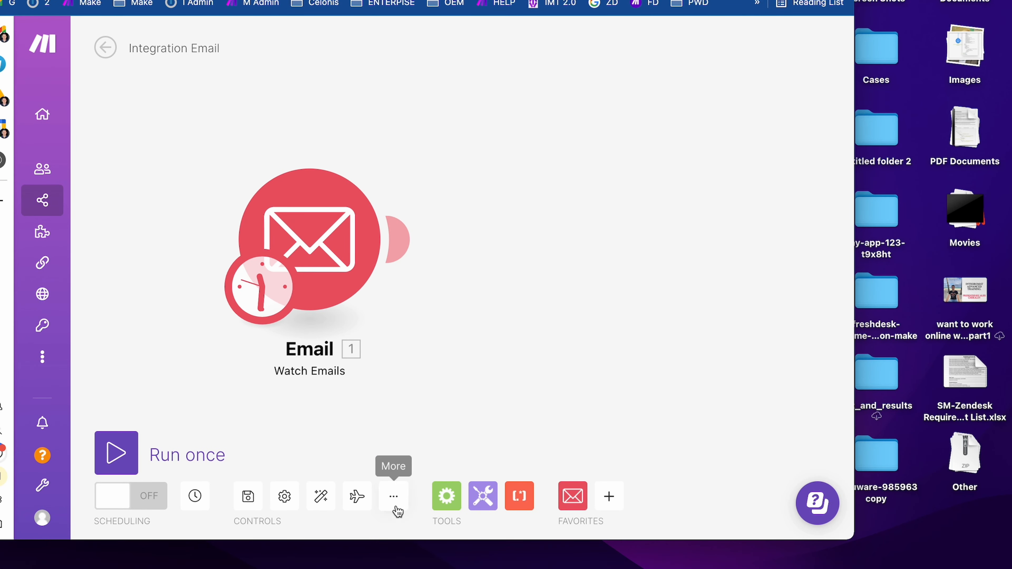
# Import the edited blueprint (77).json from the Downloads folder into the scenario
pyautogui.click(397, 505)
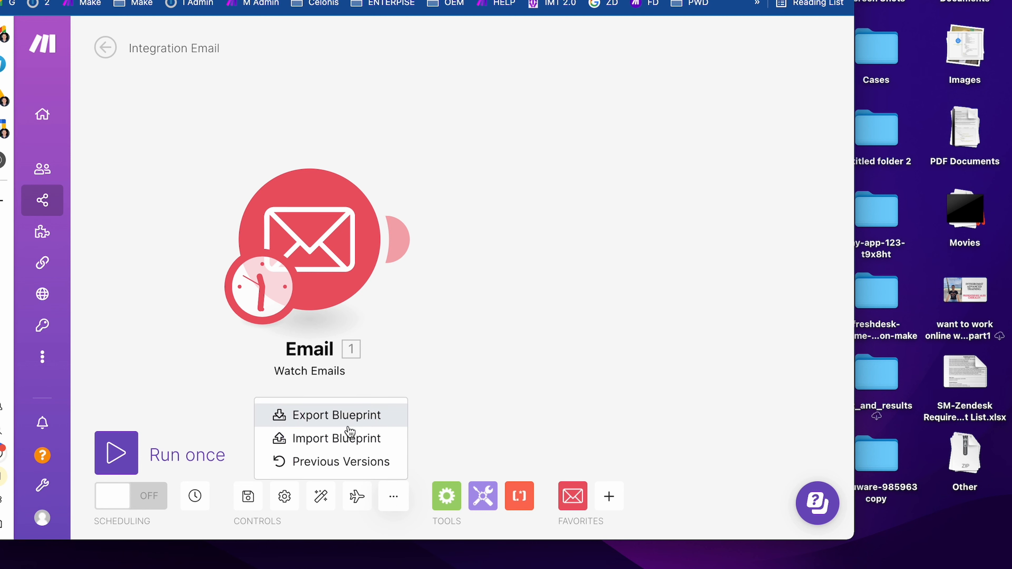
pyautogui.click(347, 438)
pyautogui.click(328, 285)
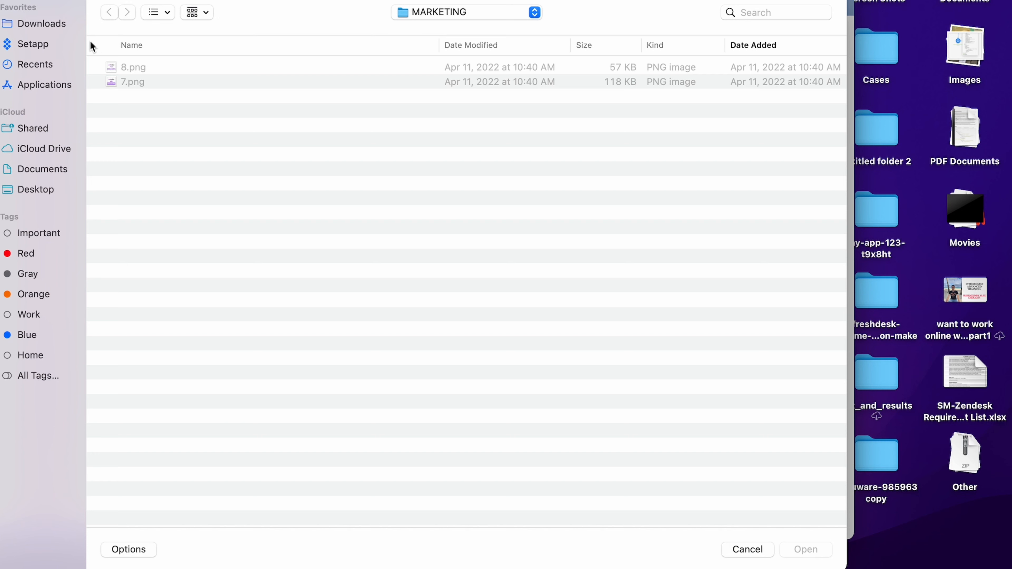
pyautogui.click(43, 25)
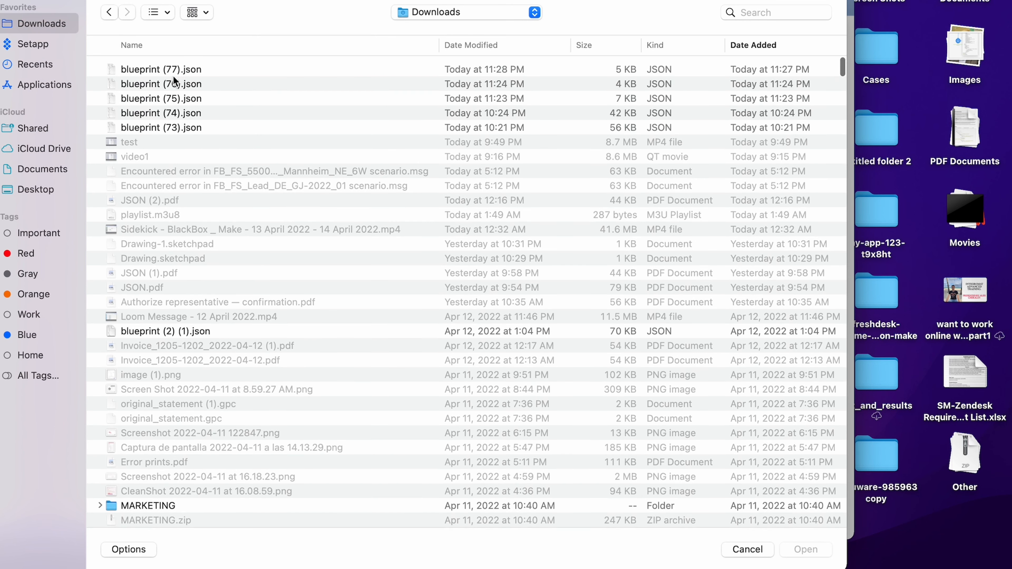
pyautogui.click(143, 68)
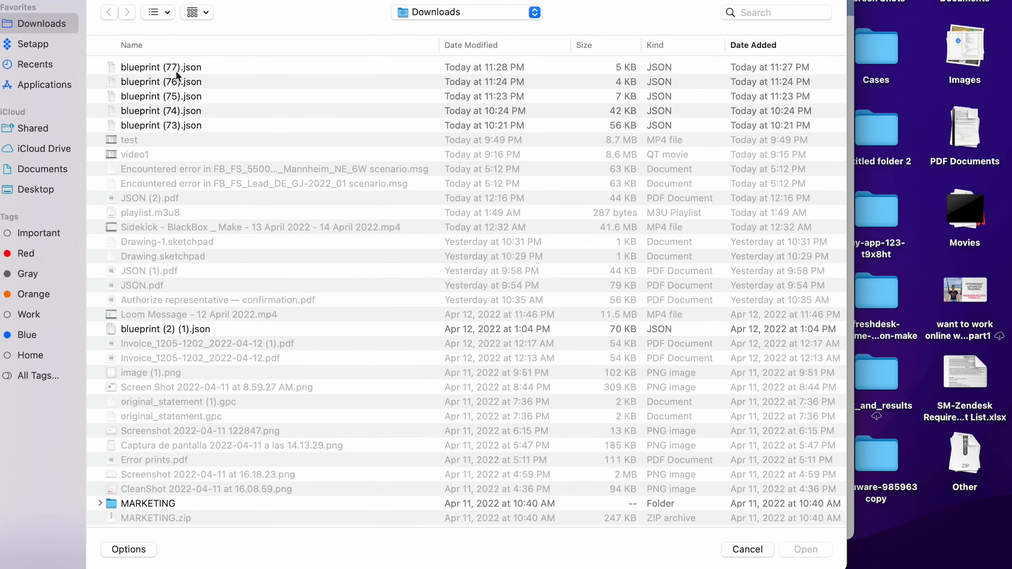
pyautogui.doubleClick(177, 71)
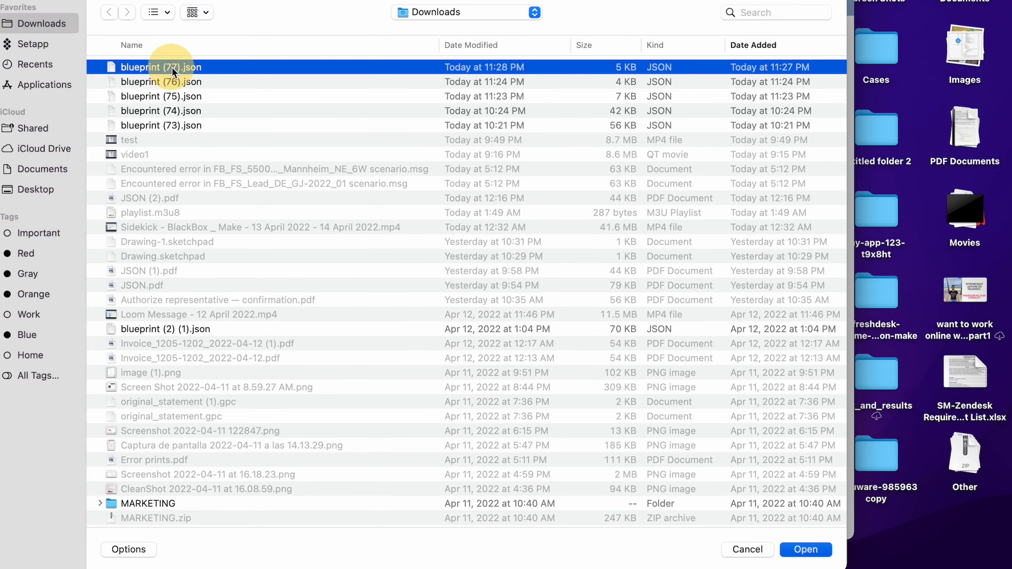
pyautogui.click(563, 346)
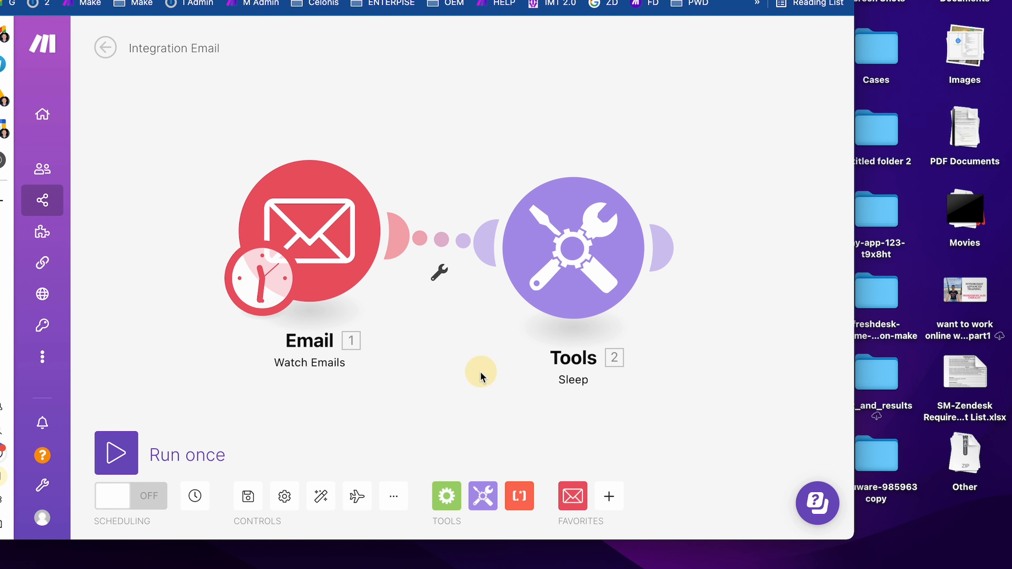
# Move the Tools Sleep module slightly farther away from the Email module
pyautogui.moveTo(479, 371); pyautogui.dragTo(372, 310)
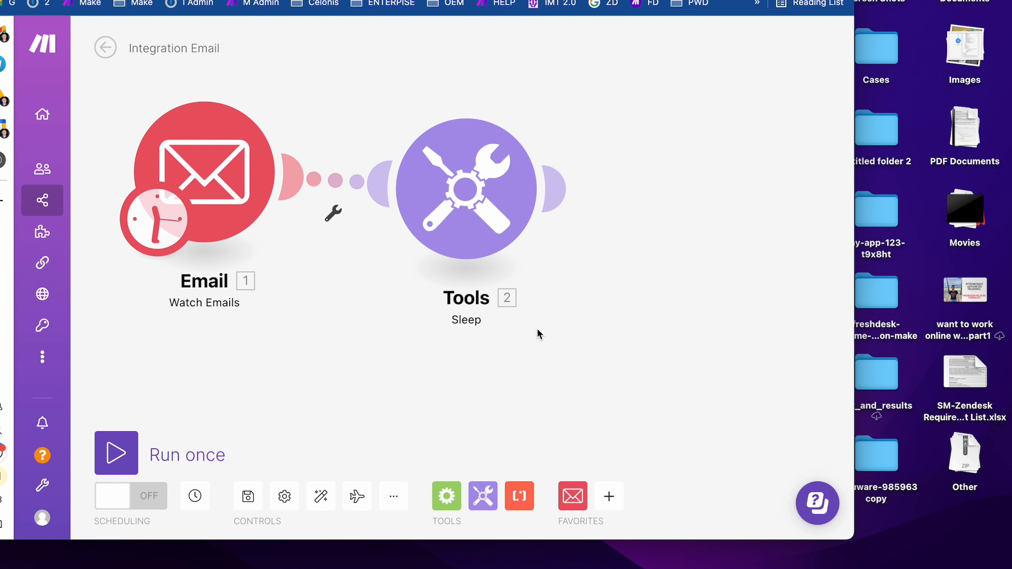
pyautogui.moveTo(478, 205); pyautogui.dragTo(535, 199)
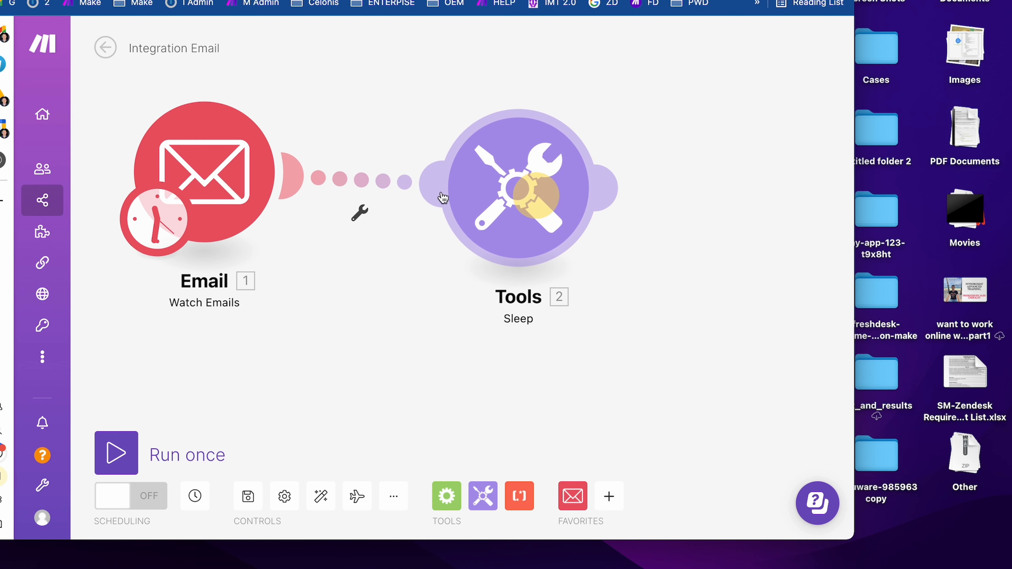
pyautogui.scroll(-5, 474, 298)
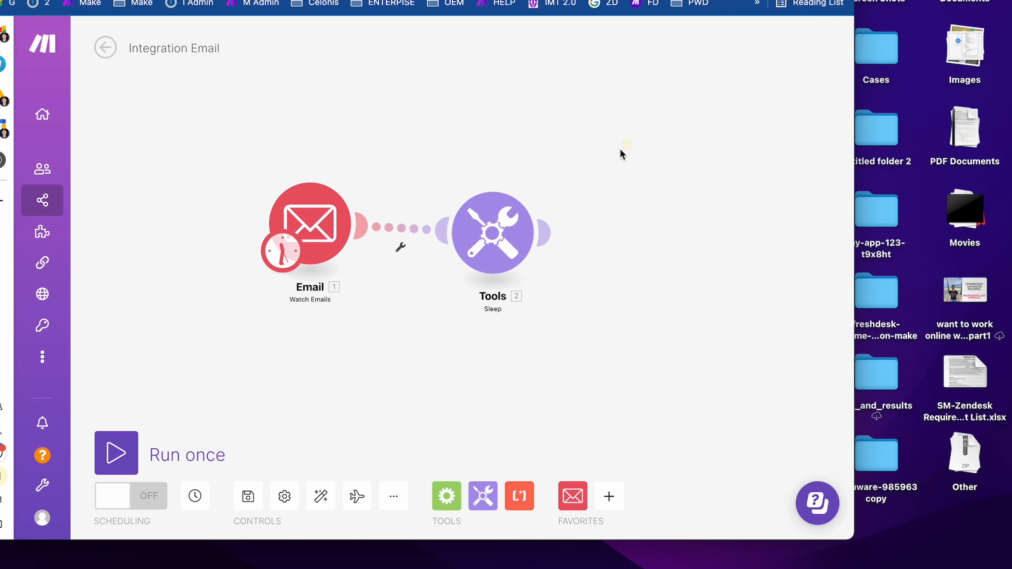
# Copy the Tools Sleep module and paste its JSON into a new note on that module
pyautogui.moveTo(626, 145); pyautogui.dragTo(407, 400)
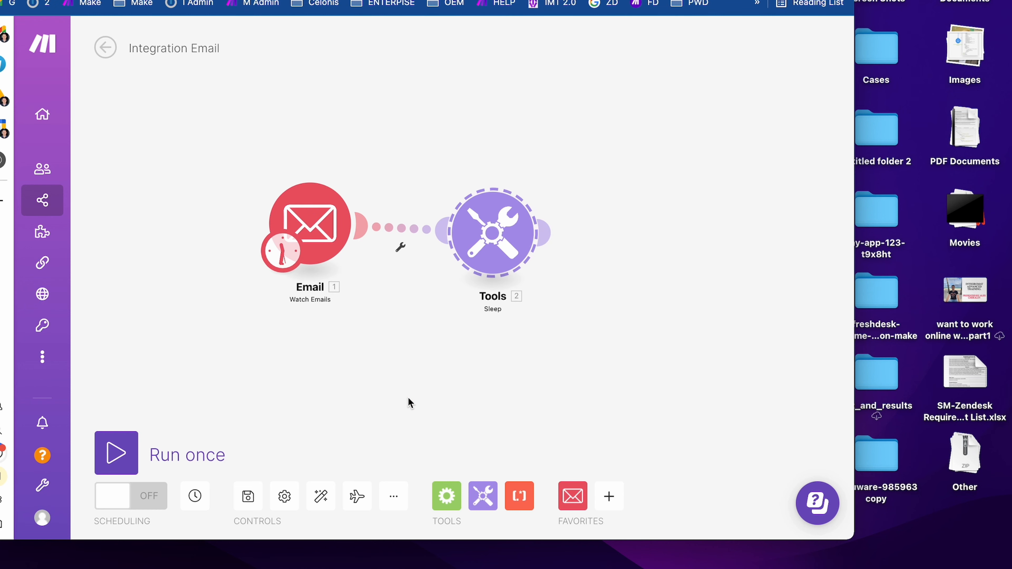
pyautogui.click(427, 323)
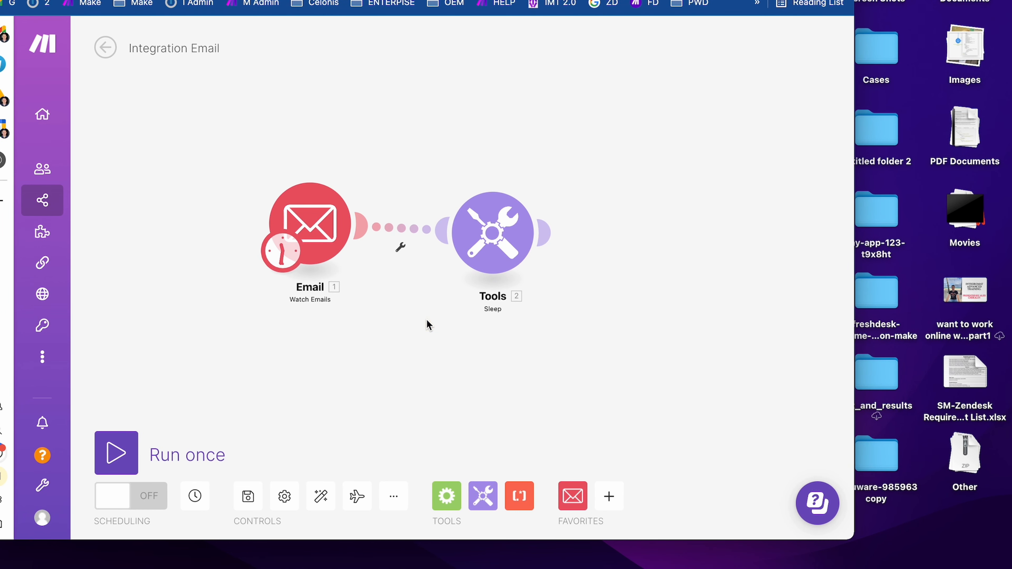
pyautogui.rightClick(481, 266)
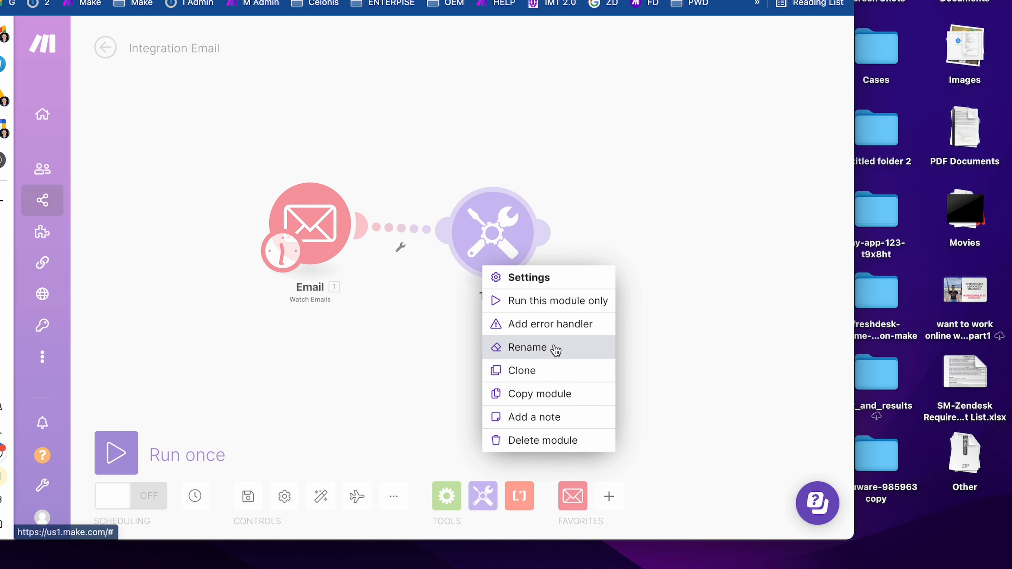
pyautogui.click(561, 418)
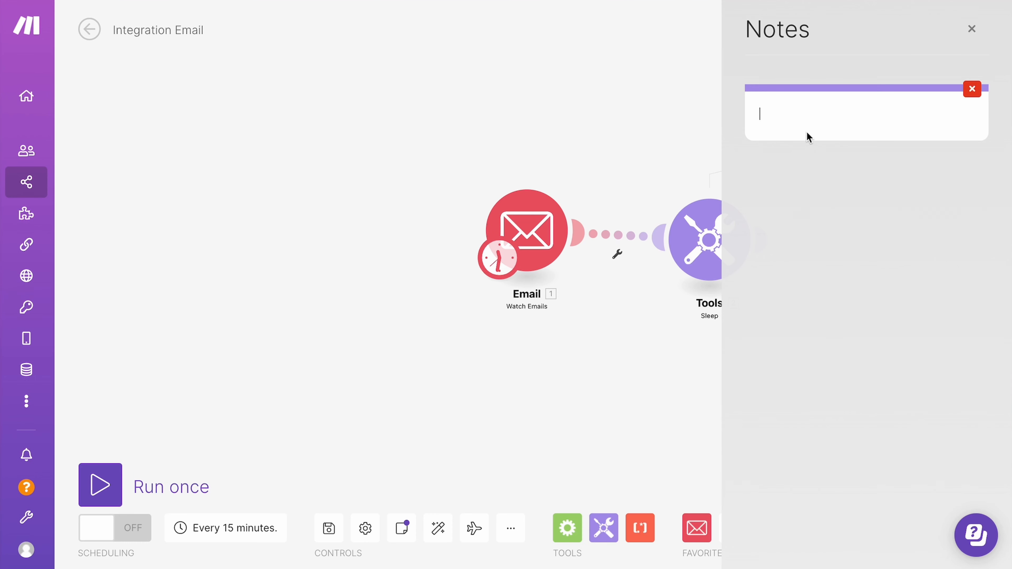
pyautogui.hotkey('ctrl', 'v')
pyautogui.scroll(5, 834, 225)
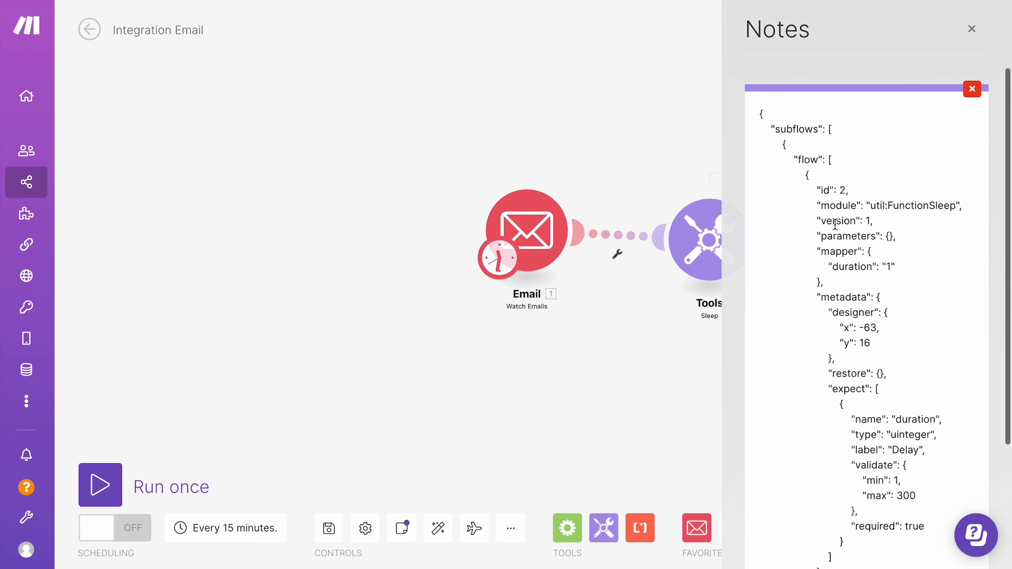
# Set the id of util:FunctionSleep to 100 in the note's JSON and copy the whole text
pyautogui.doubleClick(842, 191)
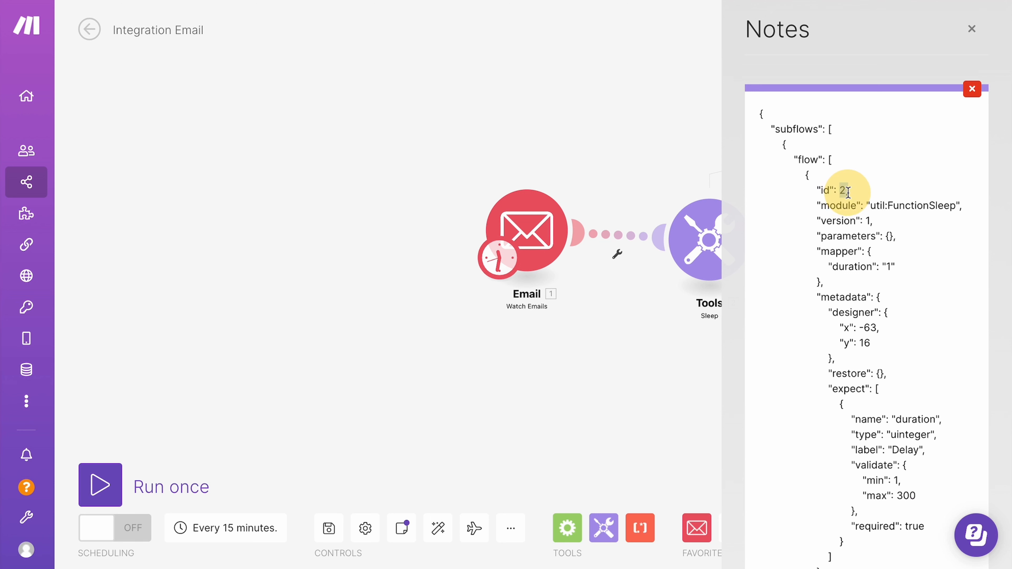
pyautogui.write('2')
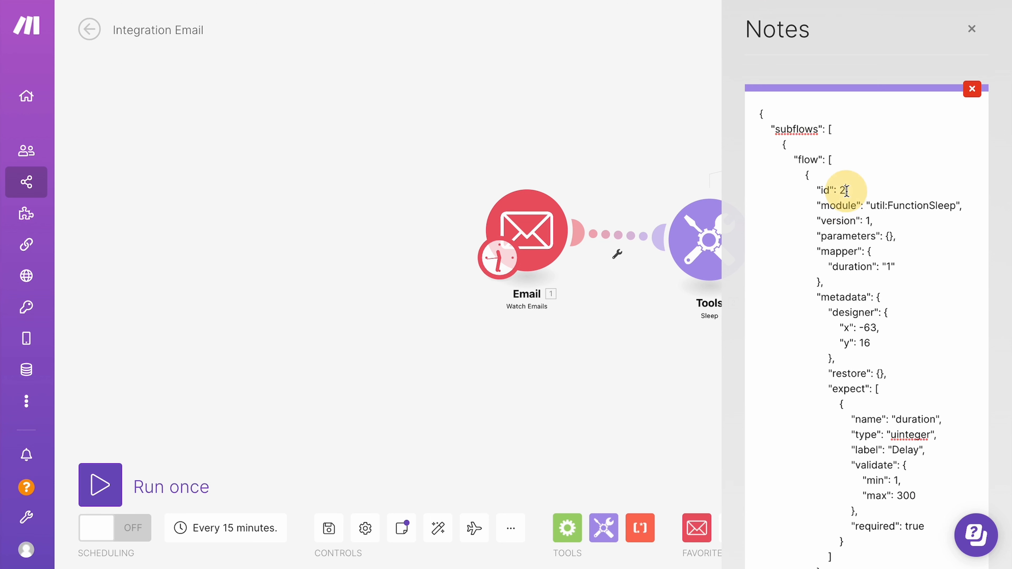
pyautogui.doubleClick(841, 191)
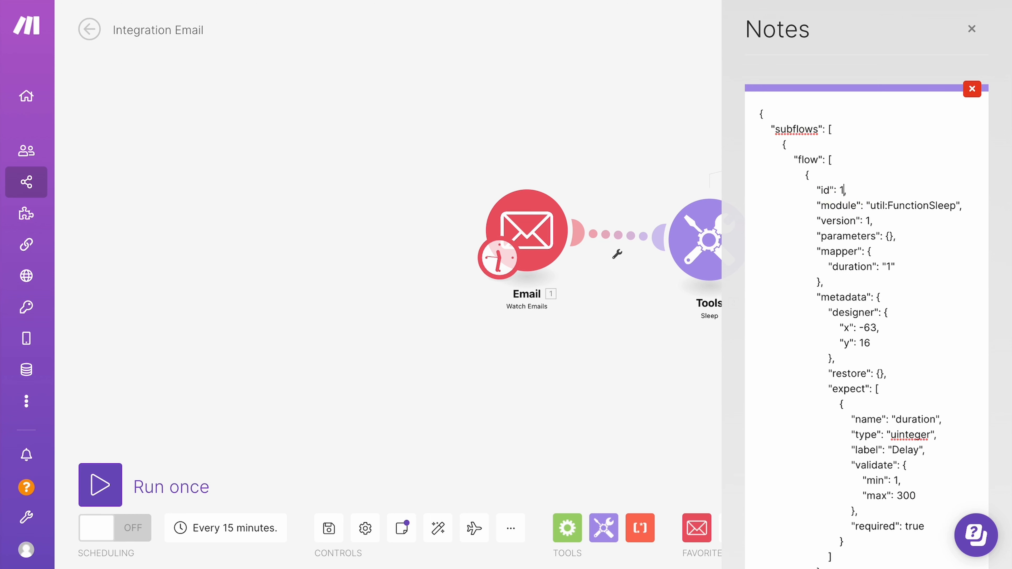
pyautogui.hotkey('ctrl', 'a')
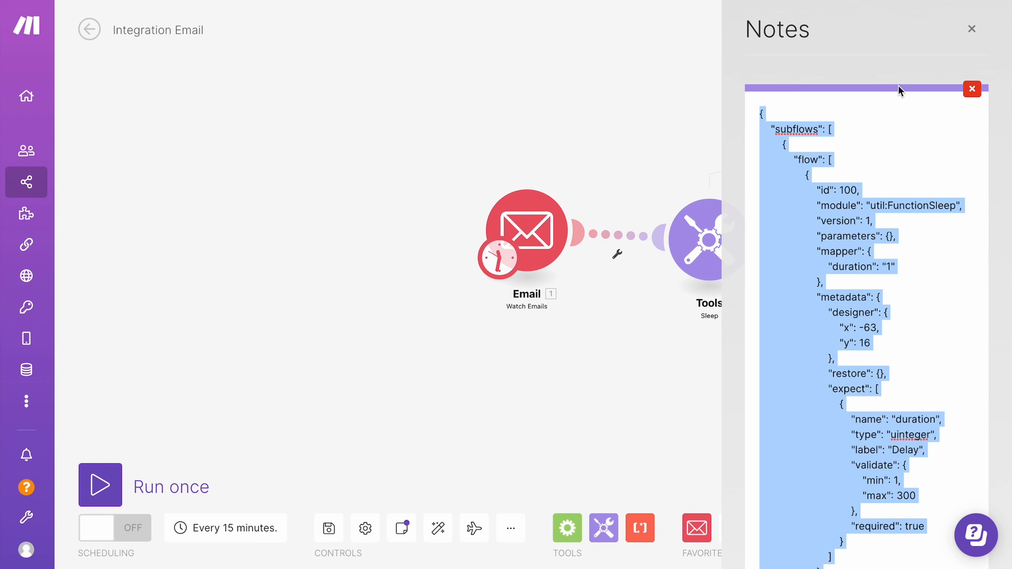
# Close the notes and paste the edited JSON onto the canvas as a new Sleep module
pyautogui.click(975, 28)
pyautogui.moveTo(566, 350); pyautogui.dragTo(431, 226)
pyautogui.click(445, 302)
pyautogui.hotkey('ctrl', 'v')
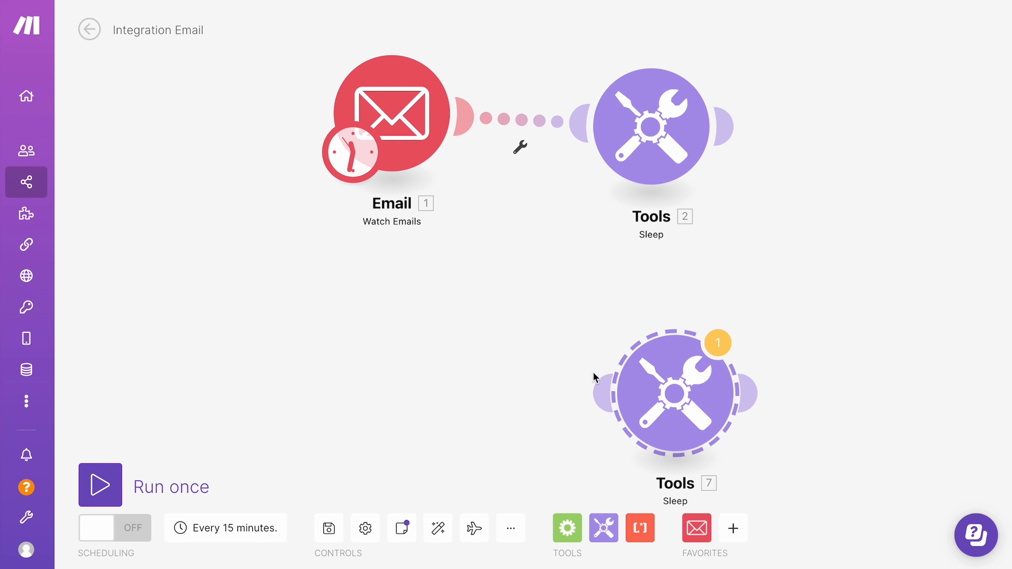
# Insert the pasted Sleep module between the Email module and the original Sleep module
pyautogui.moveTo(685, 404); pyautogui.dragTo(542, 211)
pyautogui.rightClick(538, 219)
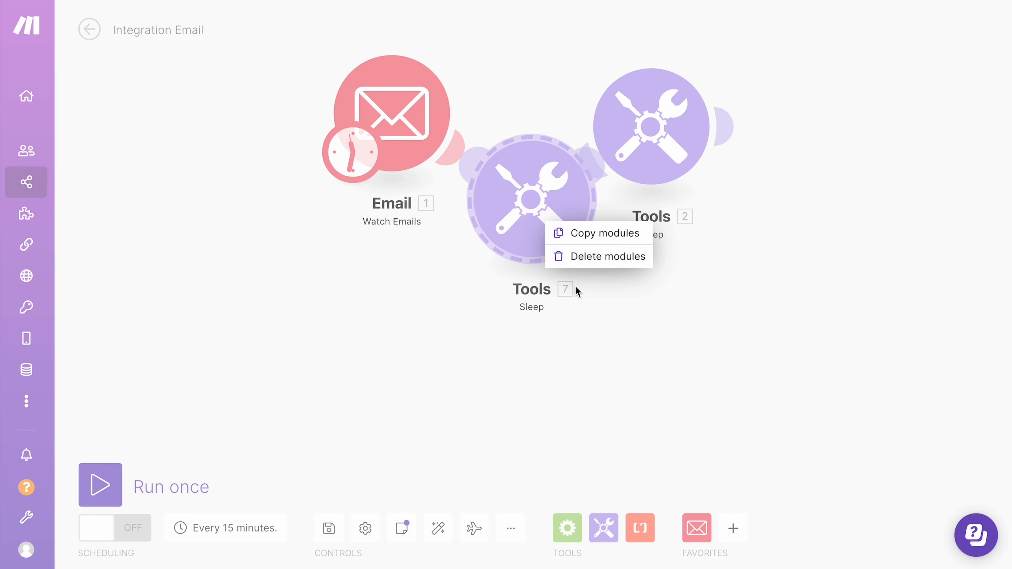
pyautogui.click(574, 351)
pyautogui.click(640, 327)
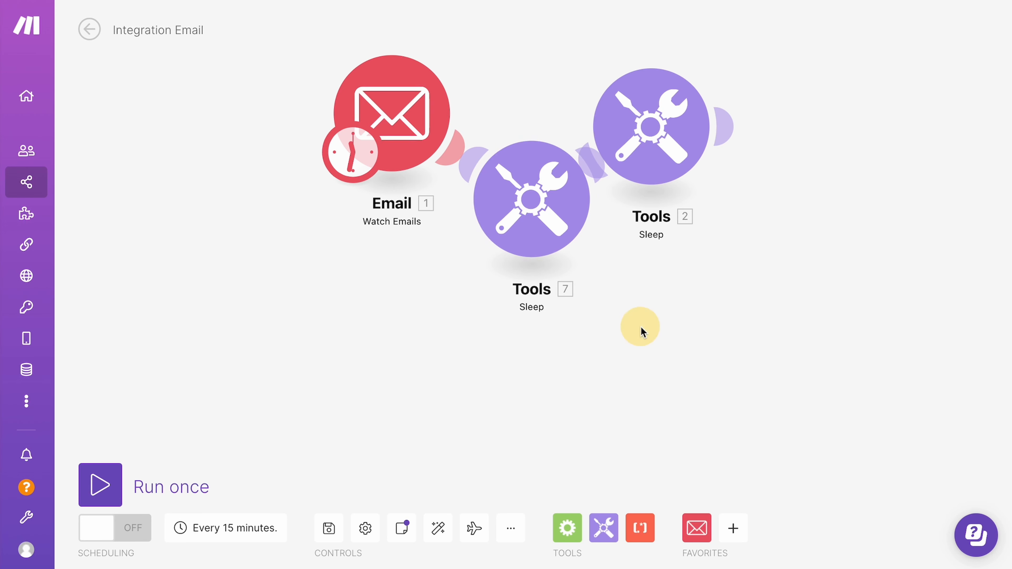
# Add a note with the copied module JSON to the inserted Sleep module and review it from subflows to metadata
pyautogui.rightClick(535, 230)
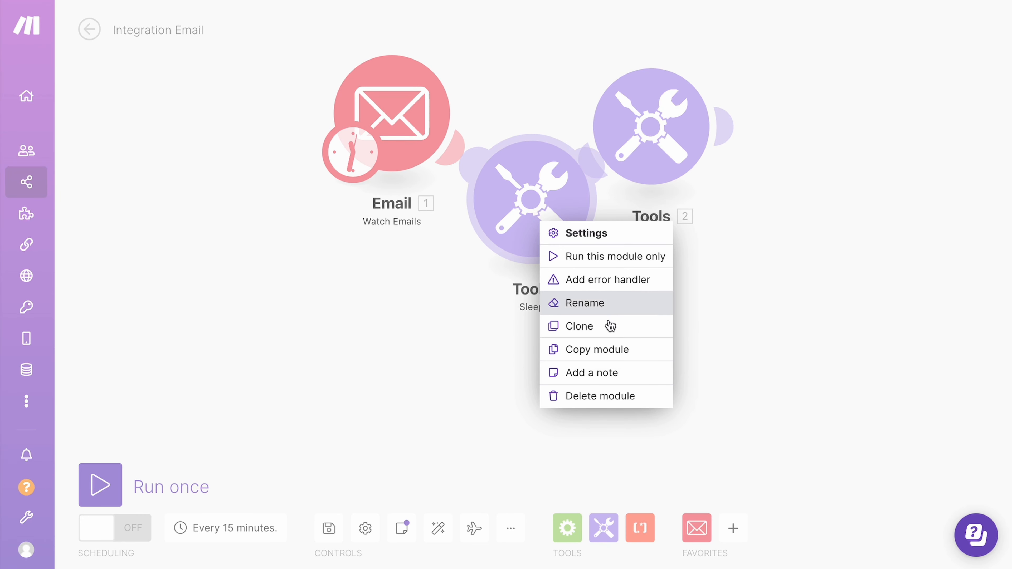
pyautogui.click(598, 373)
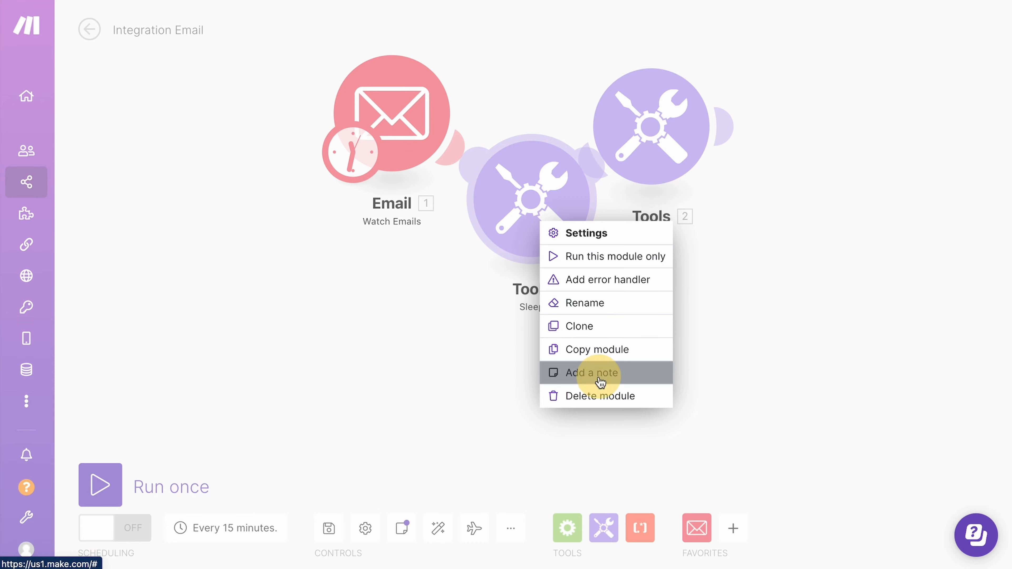
pyautogui.scroll(6, 797, 280)
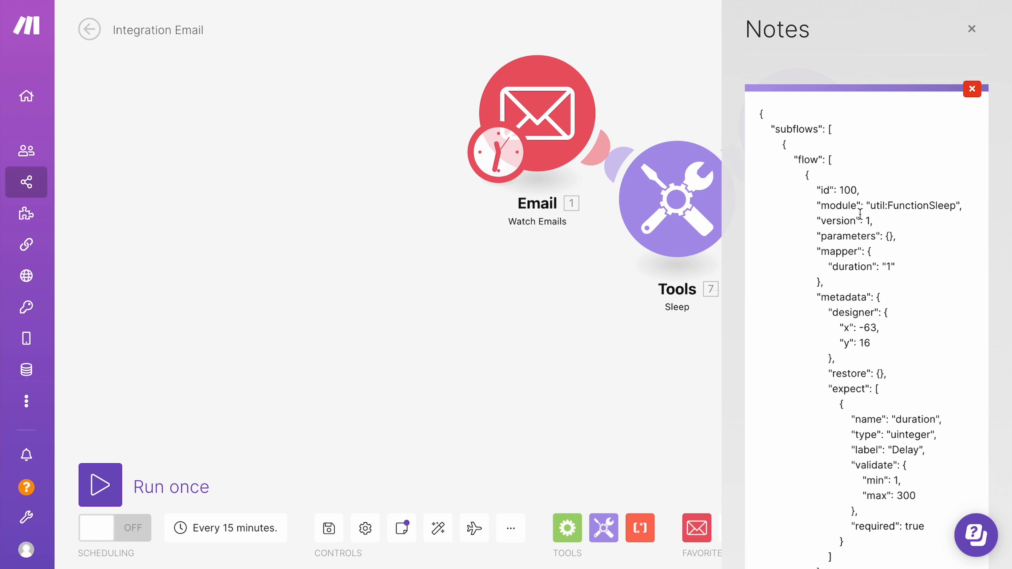
pyautogui.scroll(-8, 860, 229)
pyautogui.scroll(8, 859, 230)
pyautogui.scroll(-2, 867, 393)
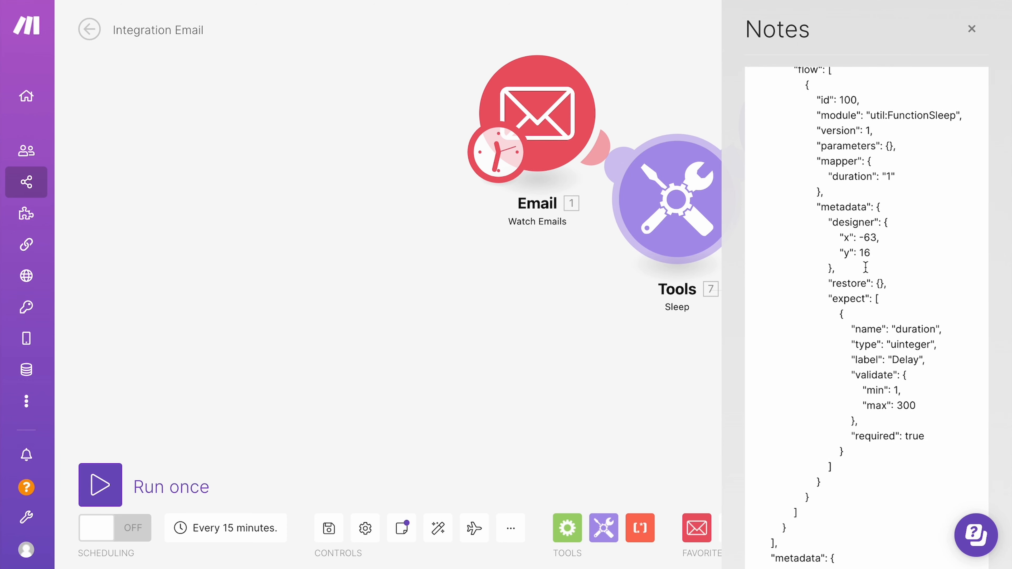
pyautogui.scroll(2, 865, 267)
# Close the notes and spread the Email and two Sleep modules apart along their connections
pyautogui.moveTo(529, 108); pyautogui.dragTo(178, 132)
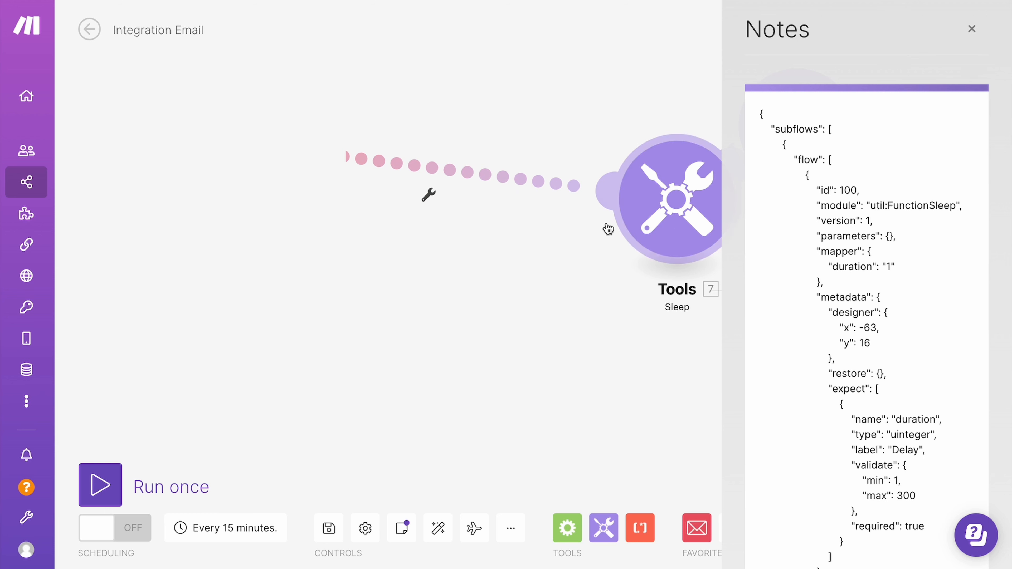
pyautogui.click(972, 29)
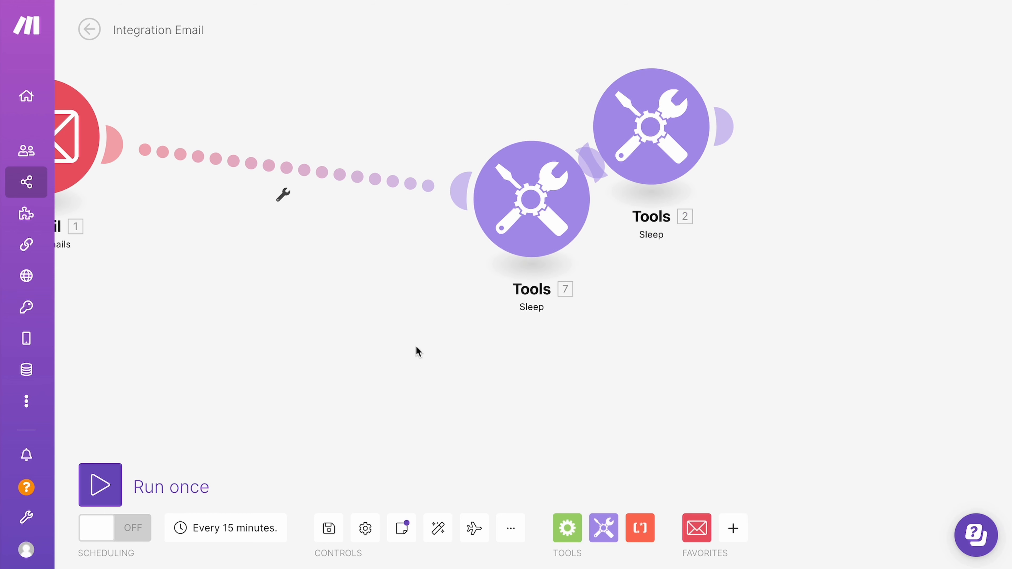
pyautogui.scroll(-5, 416, 346)
pyautogui.moveTo(488, 325); pyautogui.dragTo(436, 313)
pyautogui.moveTo(549, 281); pyautogui.dragTo(588, 284)
pyautogui.scroll(6, 414, 298)
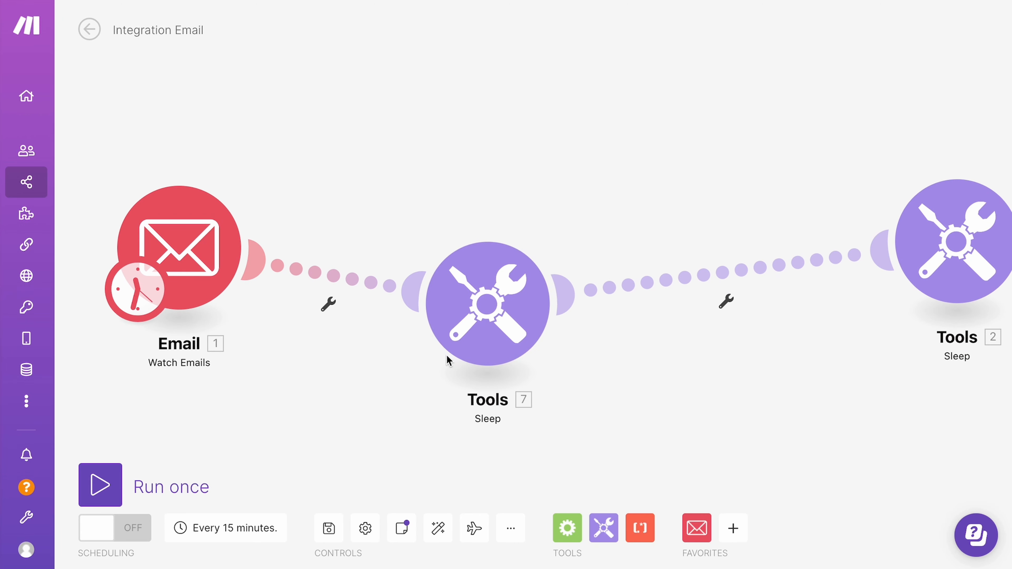
pyautogui.scroll(-4, 448, 360)
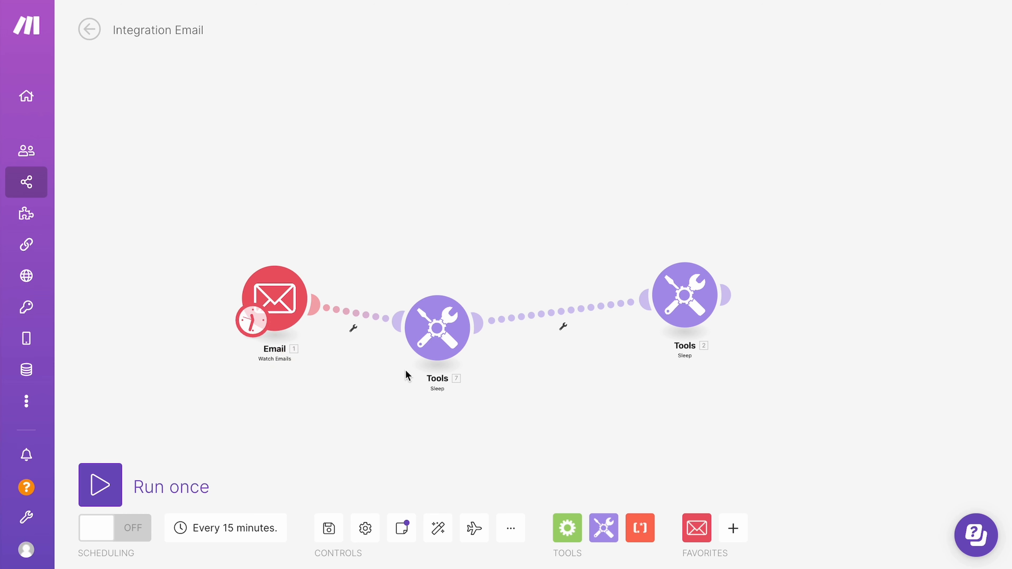
# Align the Email module and both Sleep modules in one evenly spaced row
pyautogui.moveTo(445, 340); pyautogui.dragTo(477, 313)
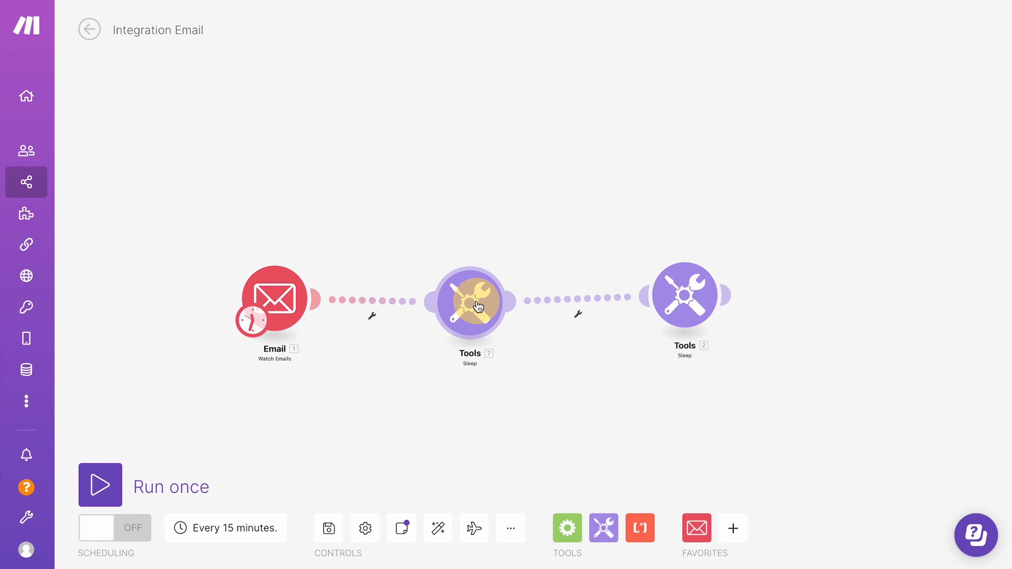
pyautogui.moveTo(330, 380); pyautogui.dragTo(299, 374)
pyautogui.scroll(5, 378, 298)
pyautogui.scroll(1, 378, 298)
pyautogui.scroll(-2, 285, 379)
pyautogui.moveTo(510, 258); pyautogui.dragTo(428, 261)
pyautogui.moveTo(909, 259); pyautogui.dragTo(741, 261)
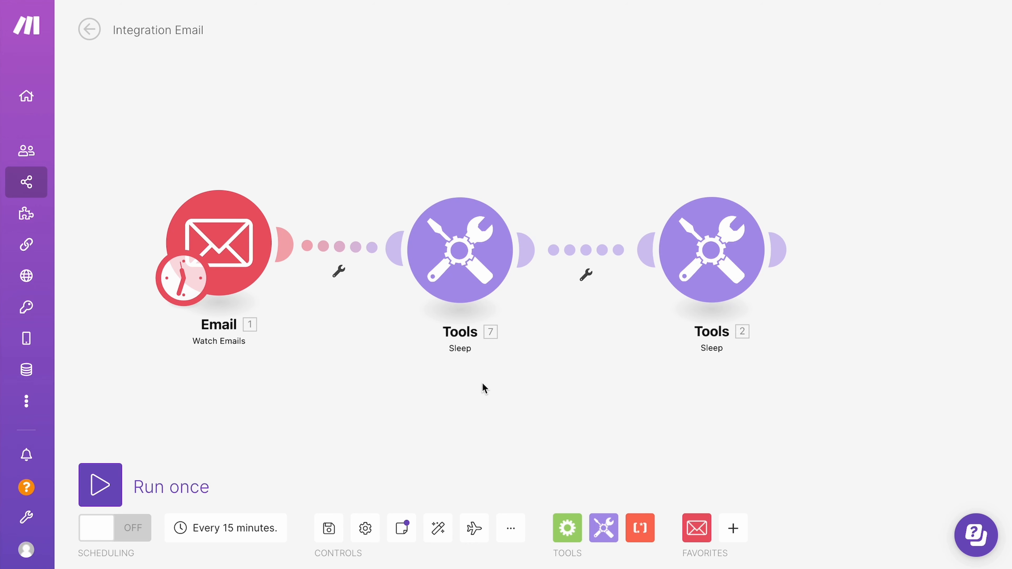
pyautogui.moveTo(350, 357); pyautogui.dragTo(425, 316)
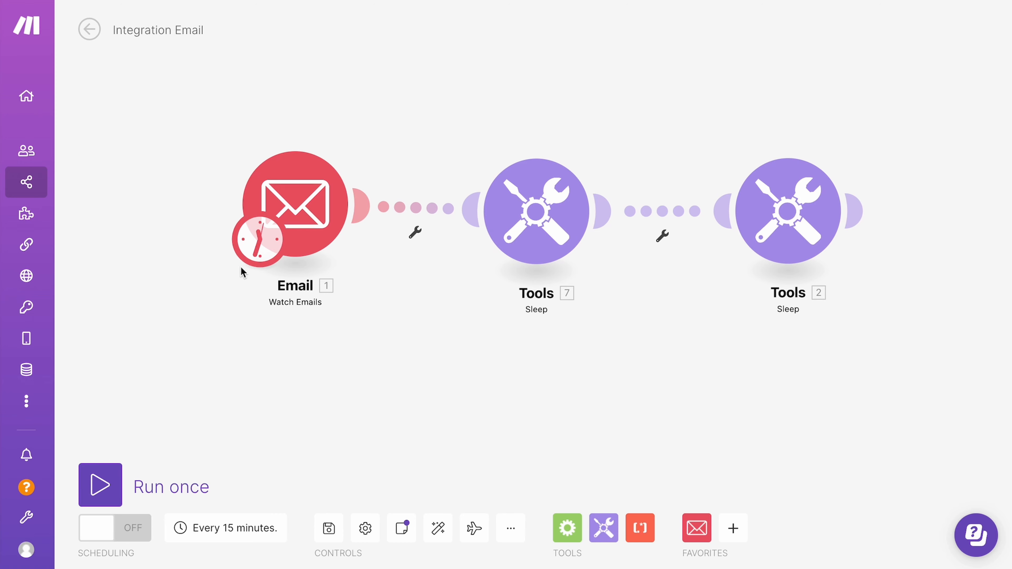
# Examine the run frequency options in the scenario's schedule settings and close them without changes
pyautogui.click(255, 249)
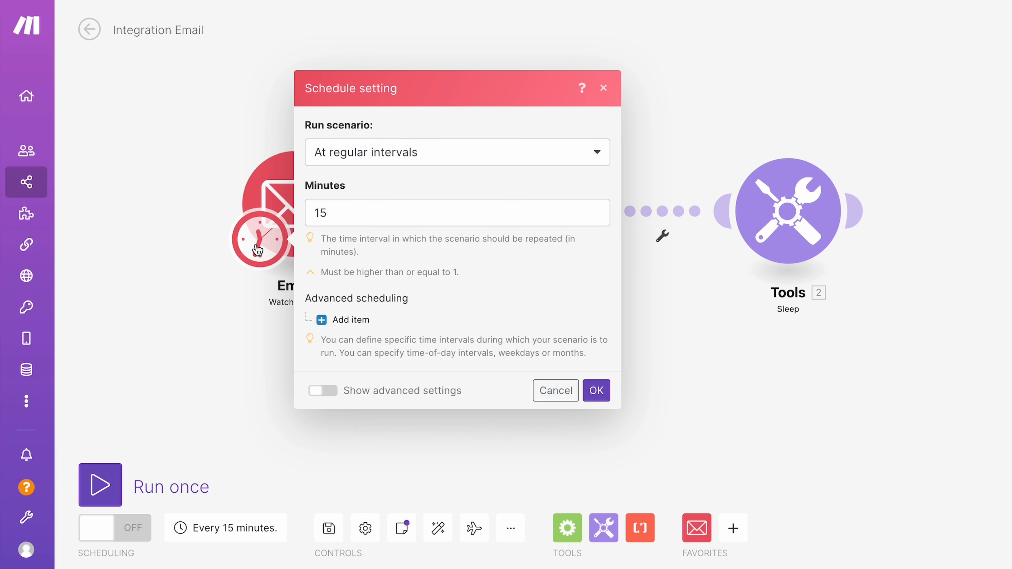
pyautogui.click(404, 153)
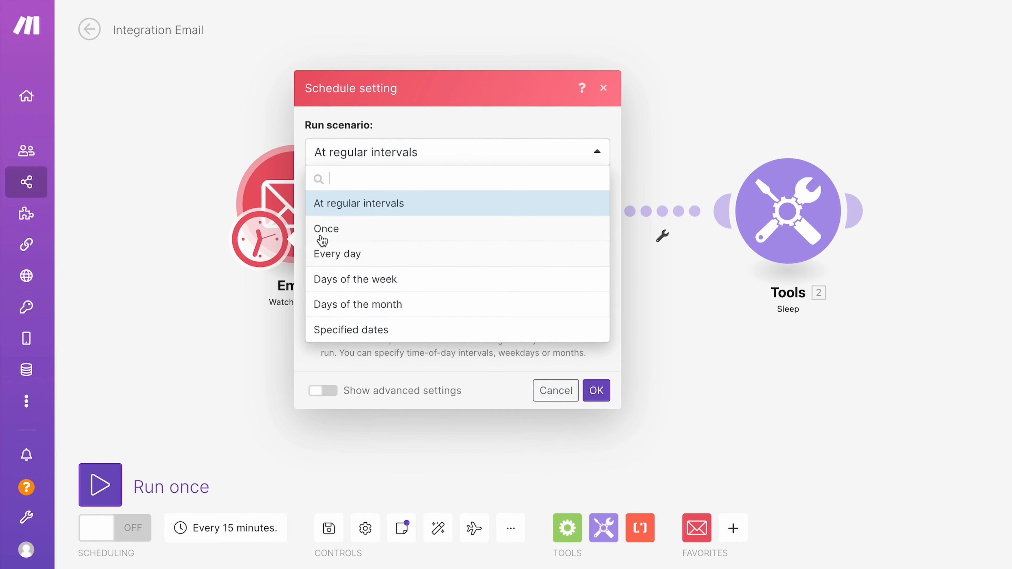
pyautogui.click(228, 341)
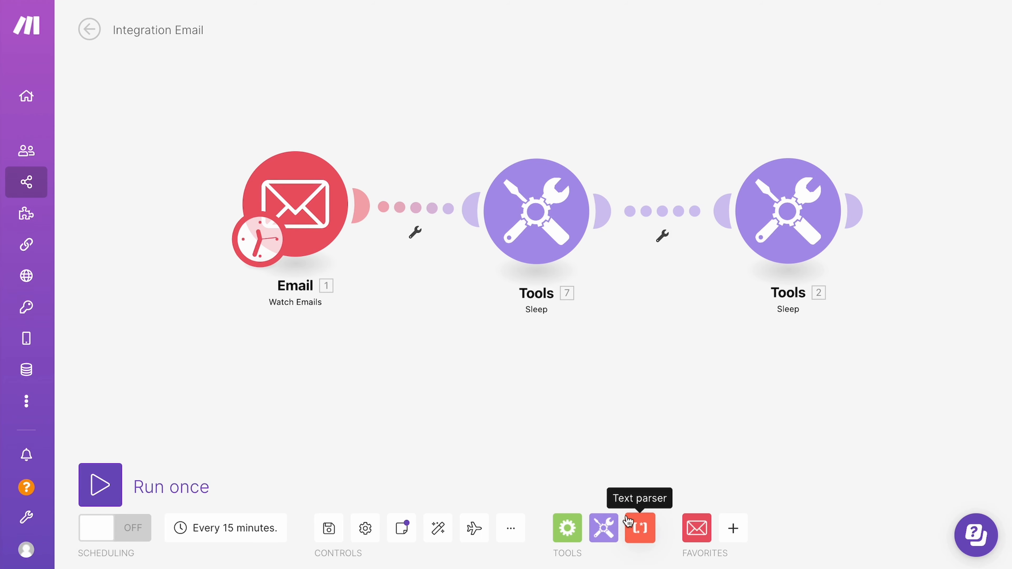
# Add a Webhooks module of the Custom webhook type in the free canvas area below the Email module
pyautogui.moveTo(517, 438); pyautogui.dragTo(680, 321)
pyautogui.rightClick(359, 283)
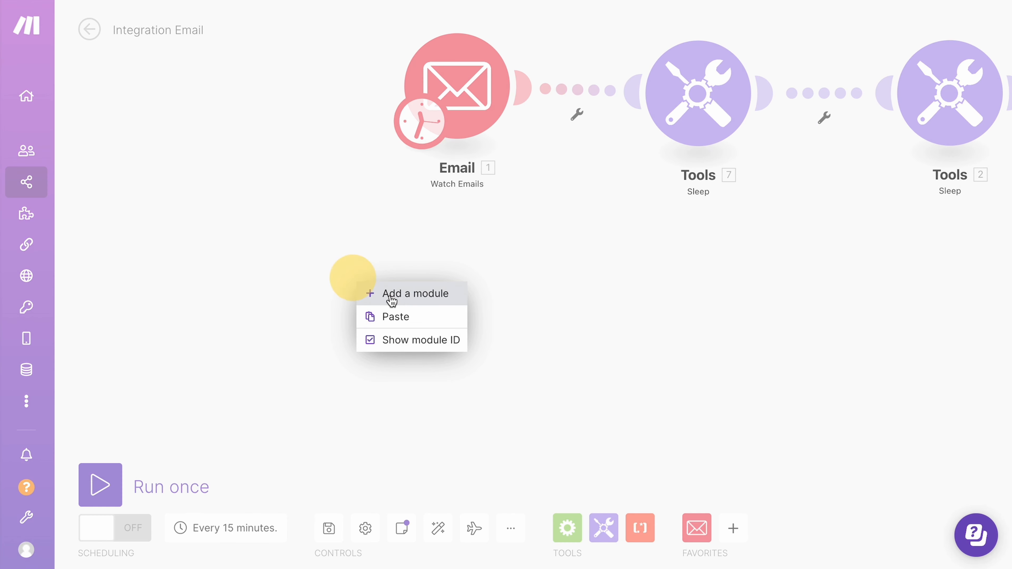
pyautogui.click(389, 294)
pyautogui.click(355, 278)
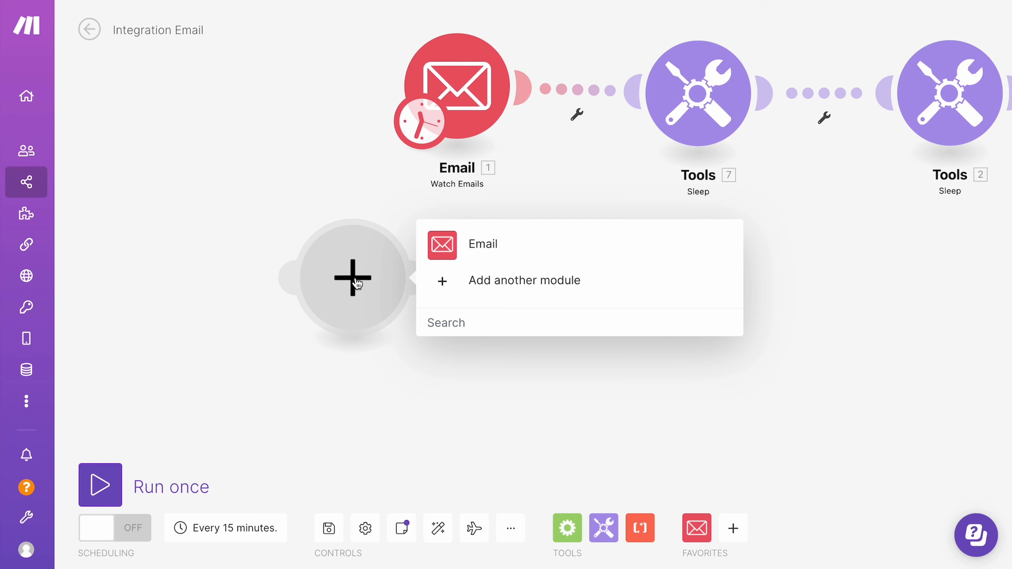
pyautogui.write('webhok')
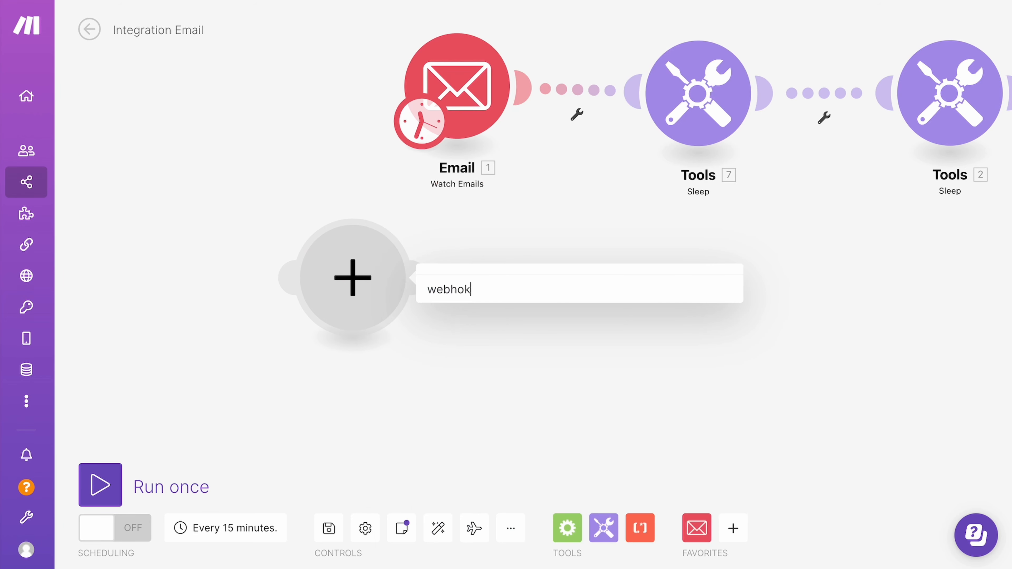
pyautogui.press('BackSpace')
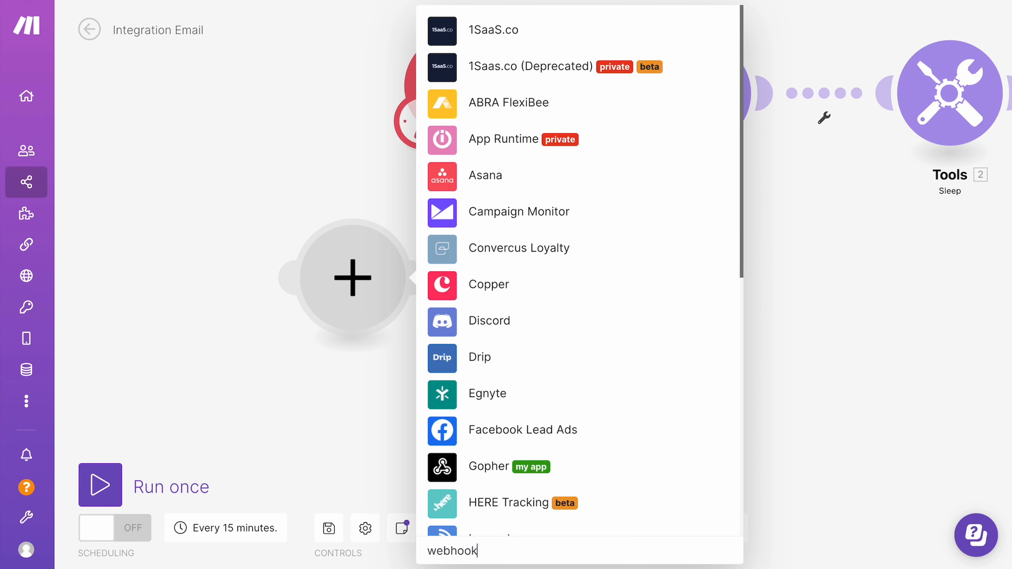
pyautogui.write('ok')
pyautogui.scroll(-10, 452, 378)
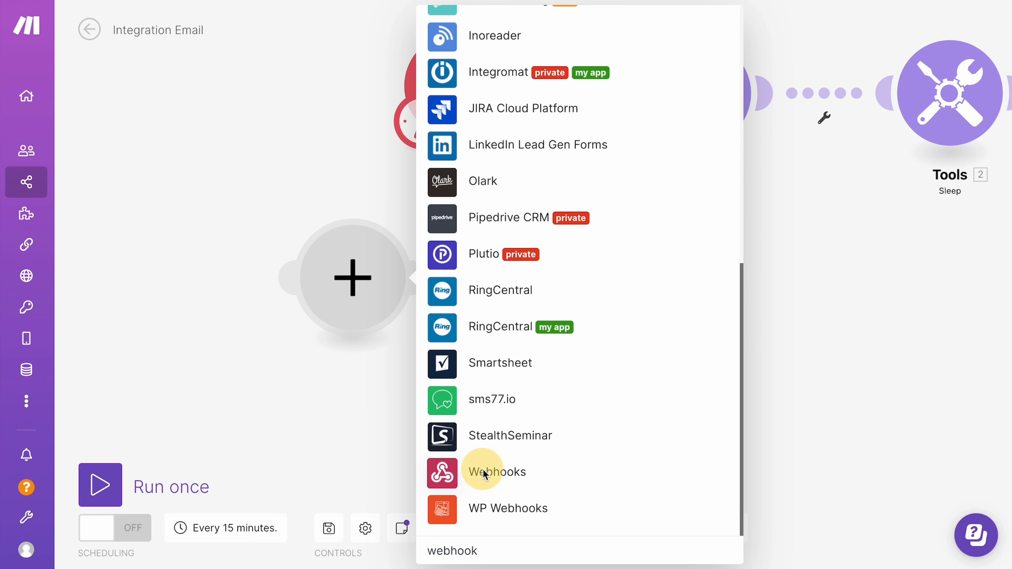
pyautogui.click(481, 468)
pyautogui.click(504, 273)
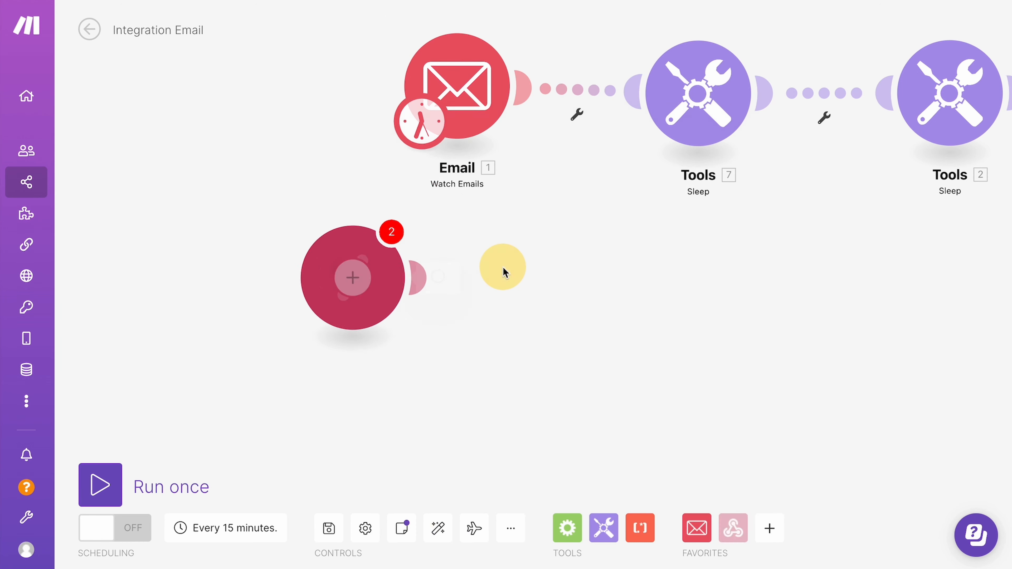
# Examine the run frequency options with the custom webhook as starting trigger, and return the trigger to the Email module
pyautogui.click(326, 318)
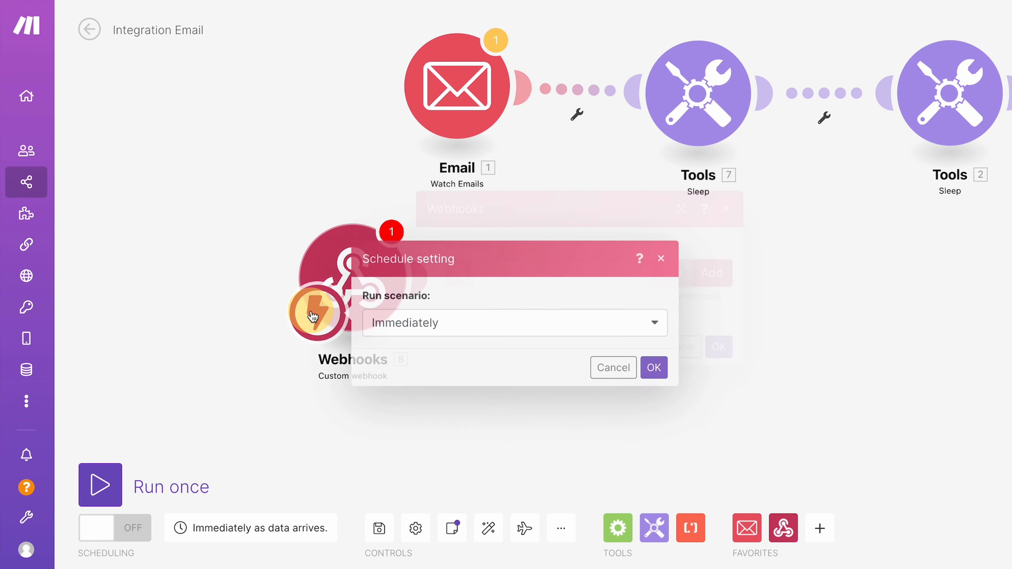
pyautogui.click(424, 337)
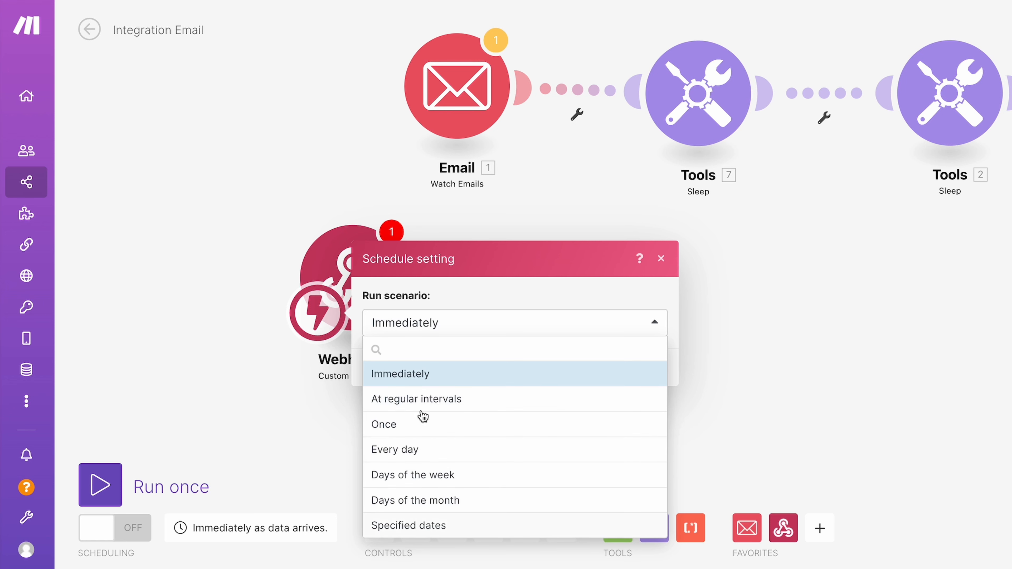
pyautogui.moveTo(351, 303); pyautogui.dragTo(457, 110)
pyautogui.click(332, 106)
pyautogui.moveTo(331, 106); pyautogui.dragTo(165, 274)
pyautogui.moveTo(343, 389); pyautogui.dragTo(337, 302)
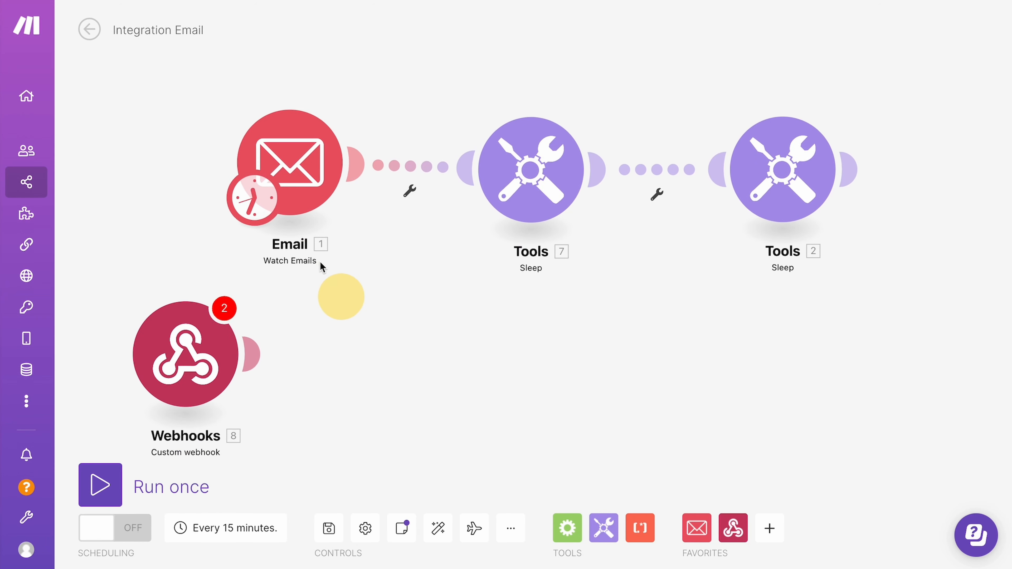
pyautogui.click(697, 528)
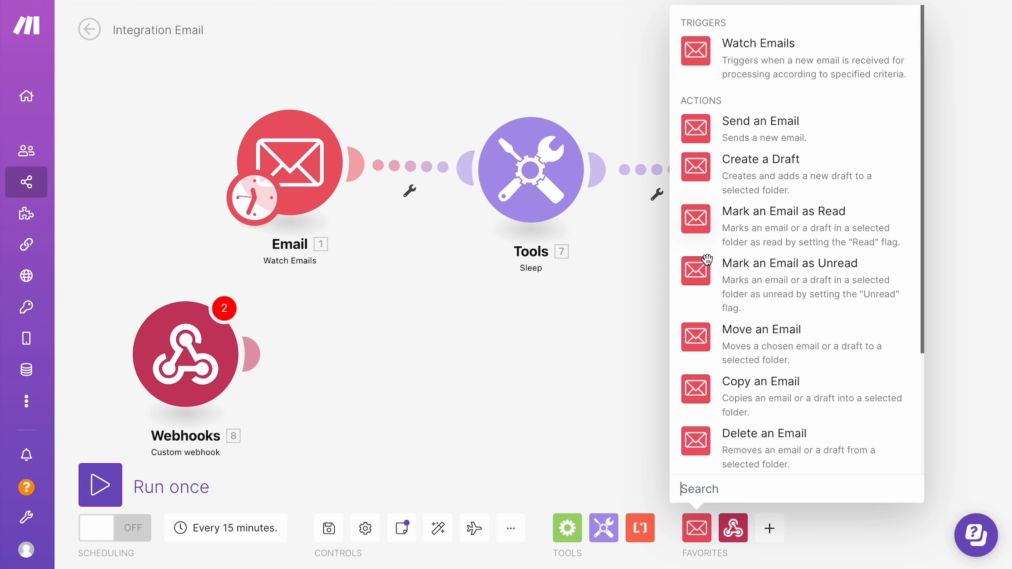
pyautogui.moveTo(453, 314); pyautogui.dragTo(467, 227)
pyautogui.moveTo(524, 332); pyautogui.dragTo(523, 294)
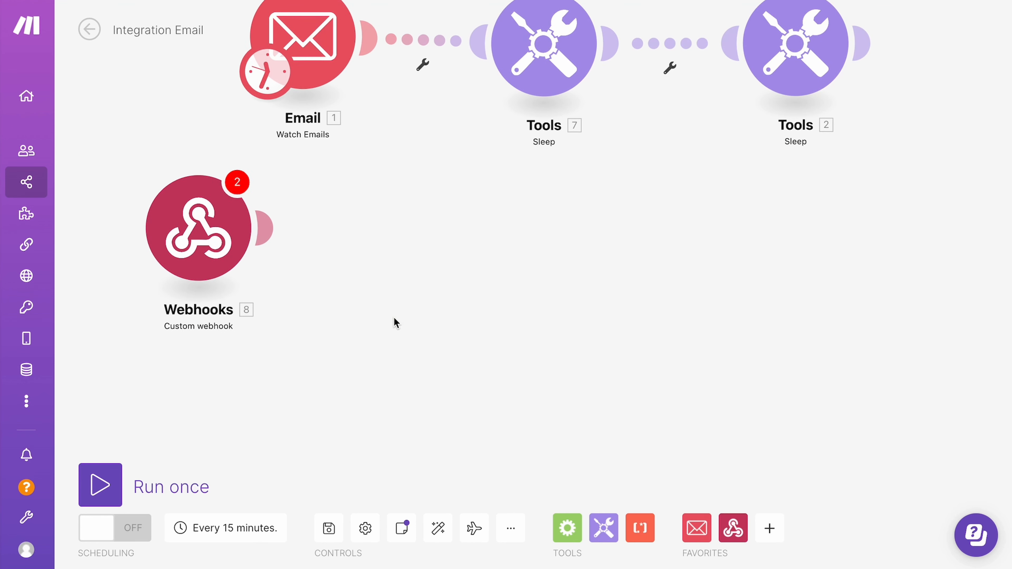
pyautogui.rightClick(395, 318)
pyautogui.click(428, 329)
pyautogui.moveTo(342, 393); pyautogui.dragTo(346, 219)
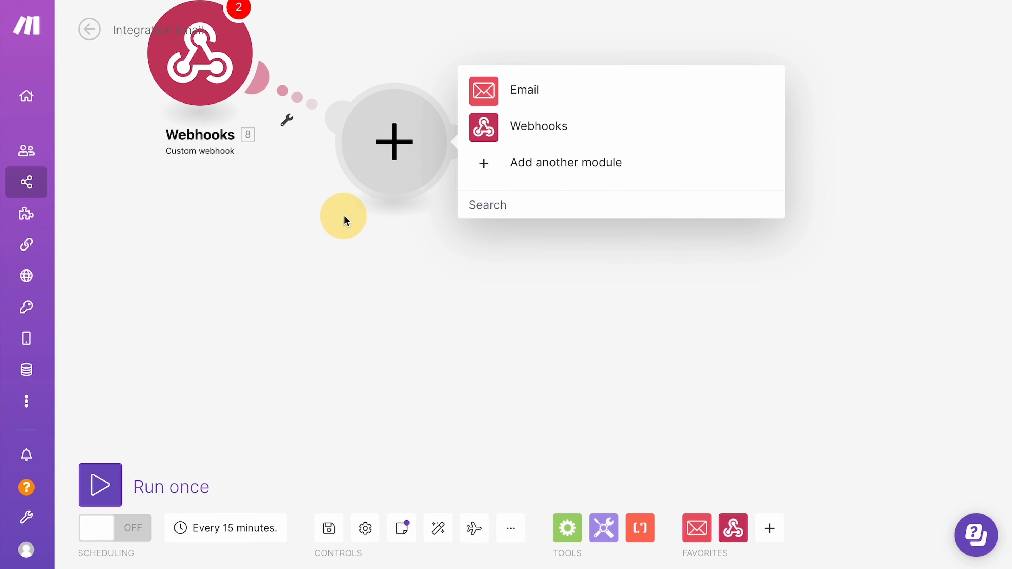
pyautogui.click(354, 295)
# Add a ClickUp module using the non-instant Watch Tasks trigger as a separate module below the webhook
pyautogui.rightClick(377, 321)
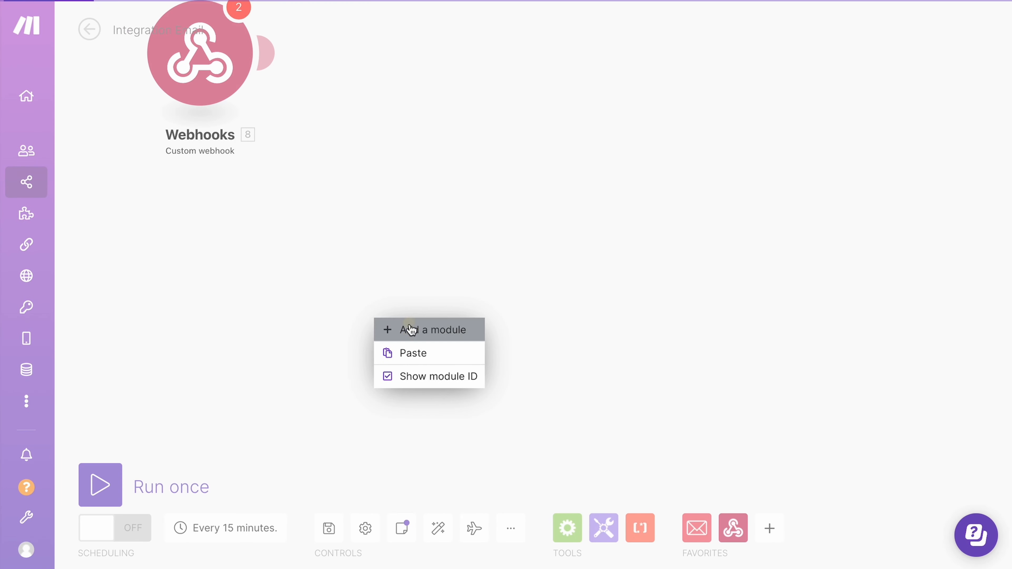
pyautogui.click(411, 329)
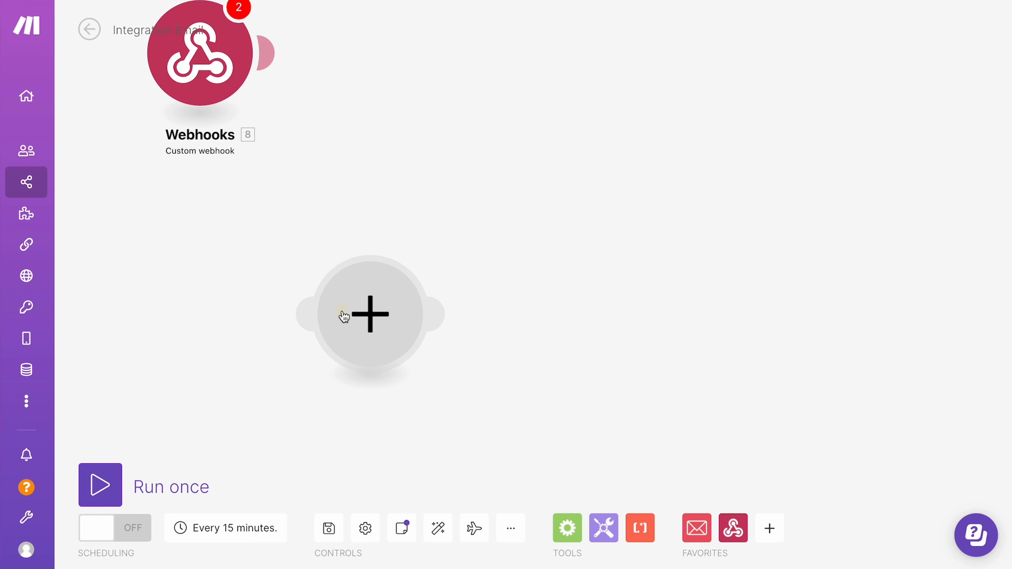
pyautogui.write('click')
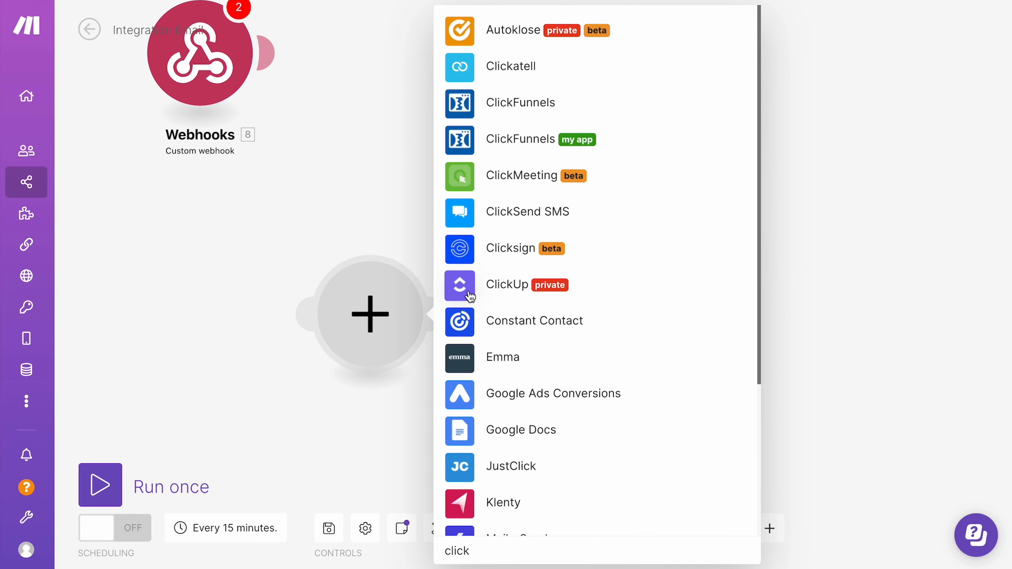
pyautogui.click(470, 292)
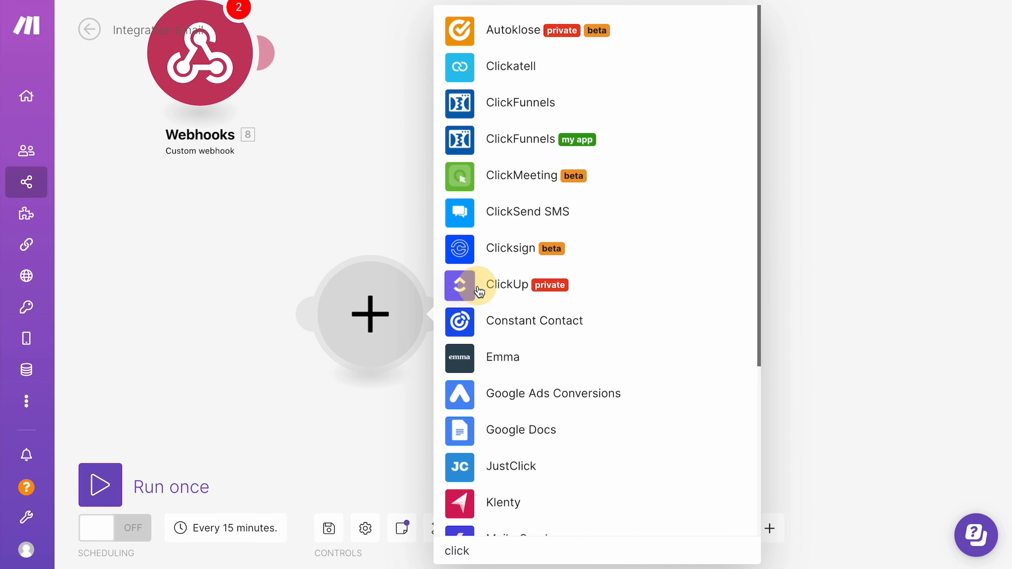
pyautogui.click(514, 355)
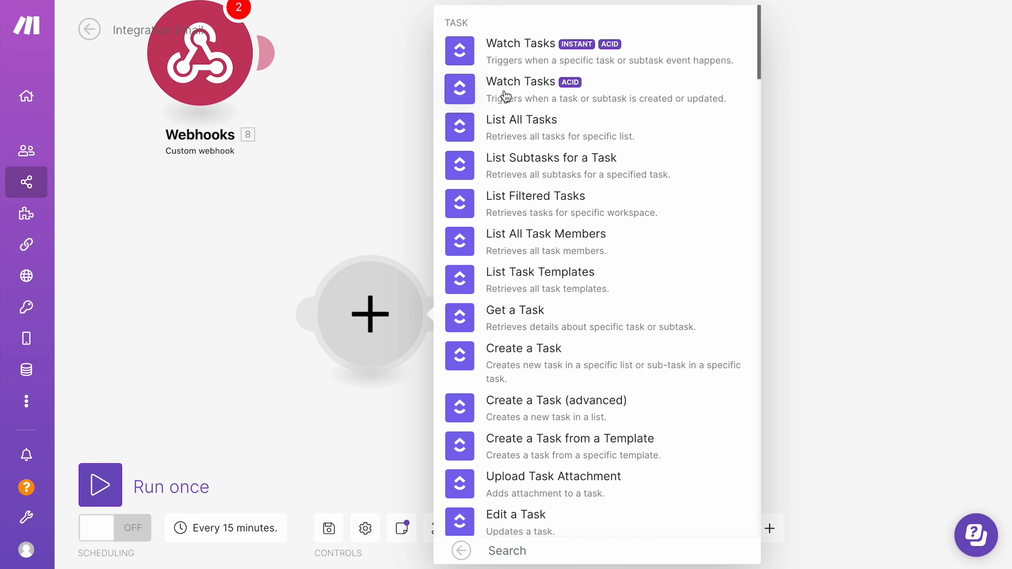
pyautogui.click(519, 92)
pyautogui.moveTo(317, 141); pyautogui.dragTo(342, 226)
pyautogui.scroll(-4, 342, 227)
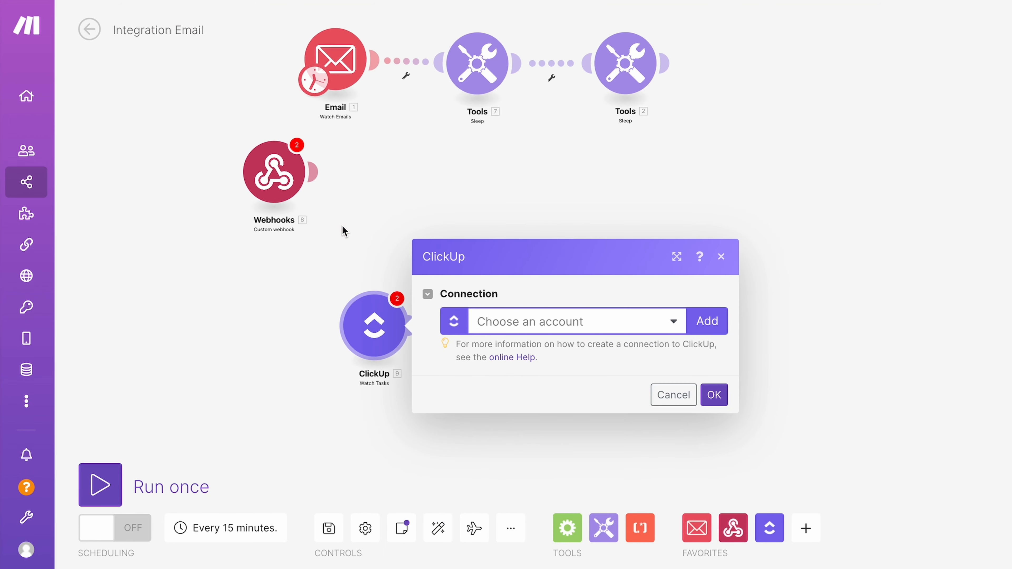
# Make the ClickUp module the starting trigger and examine its schedule frequency options and connection settings
pyautogui.moveTo(320, 80); pyautogui.dragTo(368, 342)
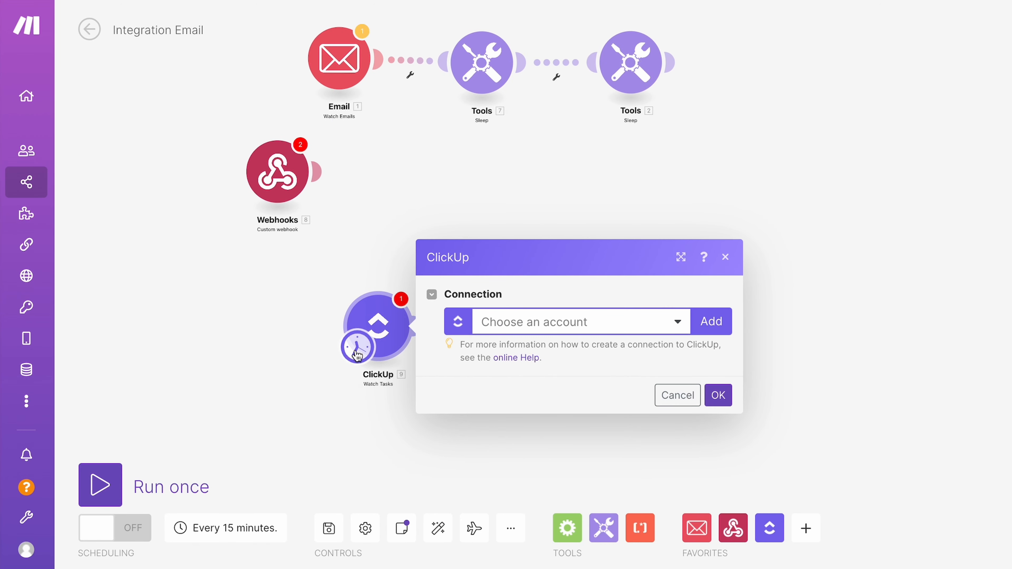
pyautogui.click(357, 354)
pyautogui.click(334, 271)
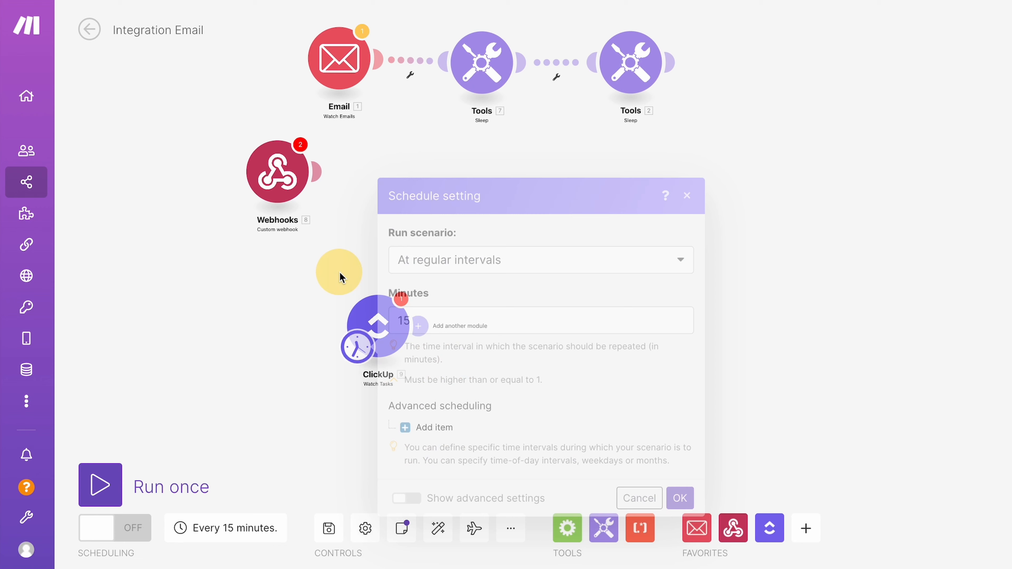
pyautogui.click(358, 356)
pyautogui.click(509, 264)
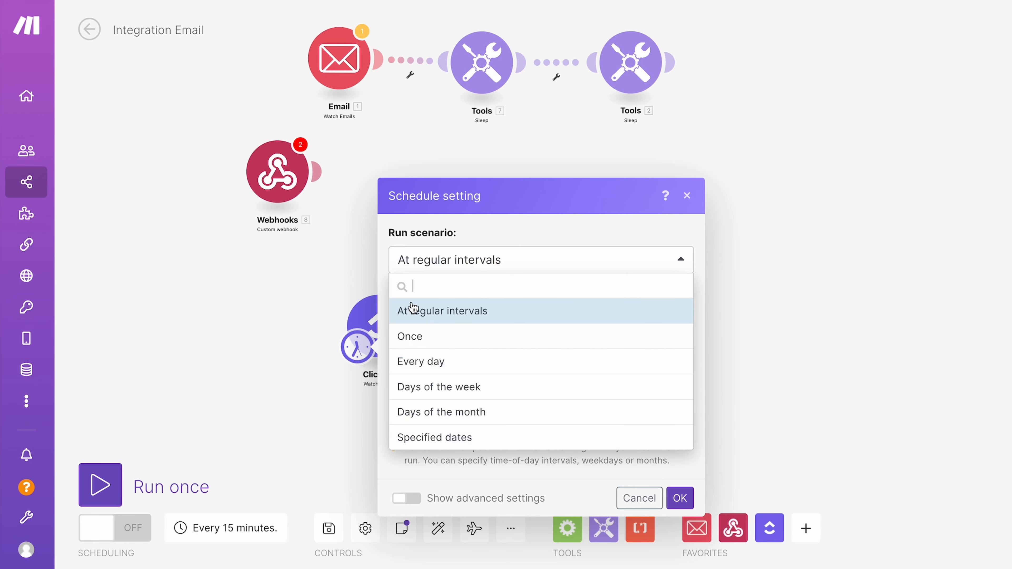
pyautogui.moveTo(353, 343)
pyautogui.mouseDown()
pyautogui.moveTo(259, 177)
pyautogui.moveTo(261, 163)
pyautogui.moveTo(366, 339)
pyautogui.mouseUp()
pyautogui.click(277, 174)
pyautogui.click(307, 297)
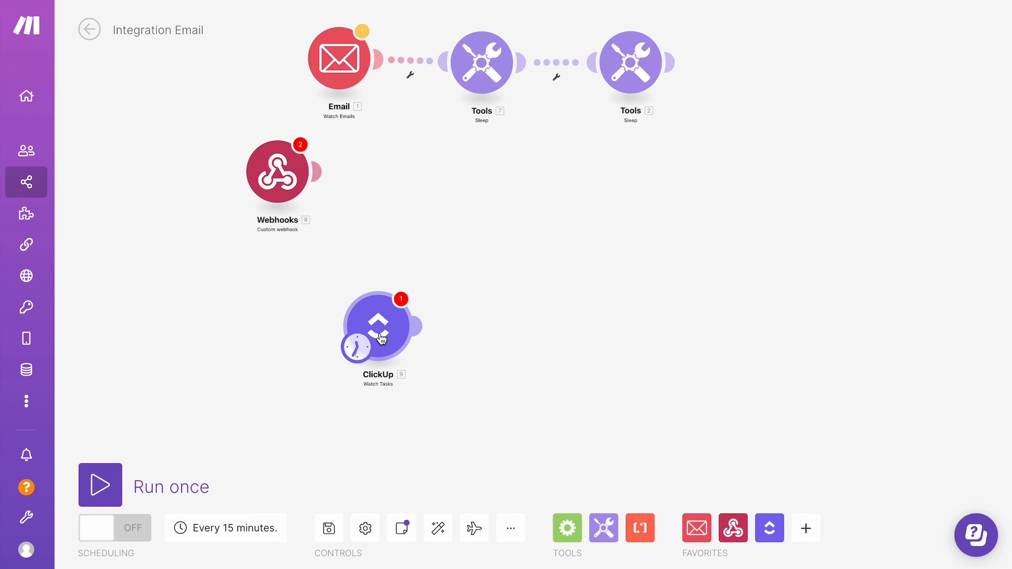
pyautogui.scroll(5, 381, 337)
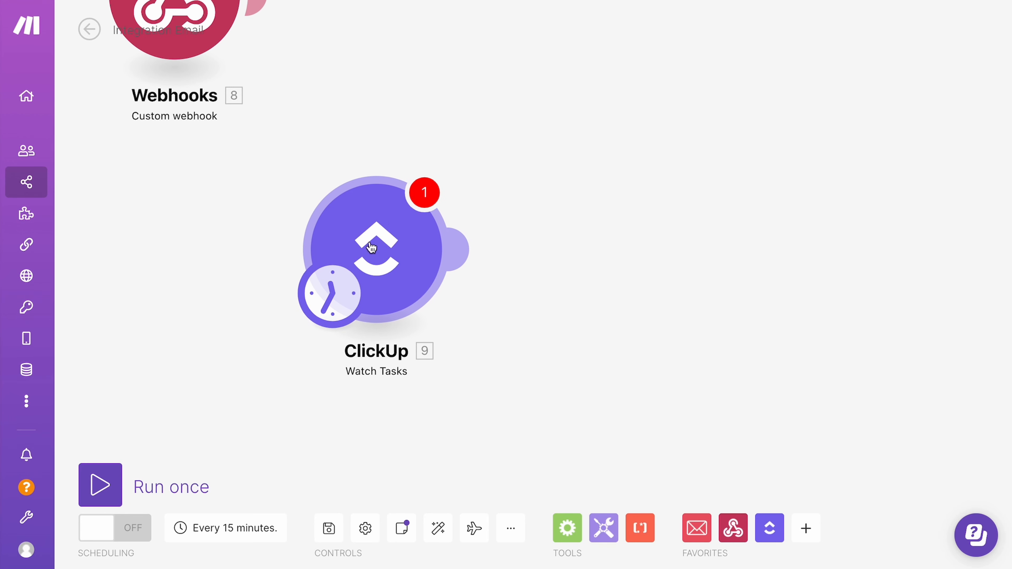
pyautogui.click(382, 238)
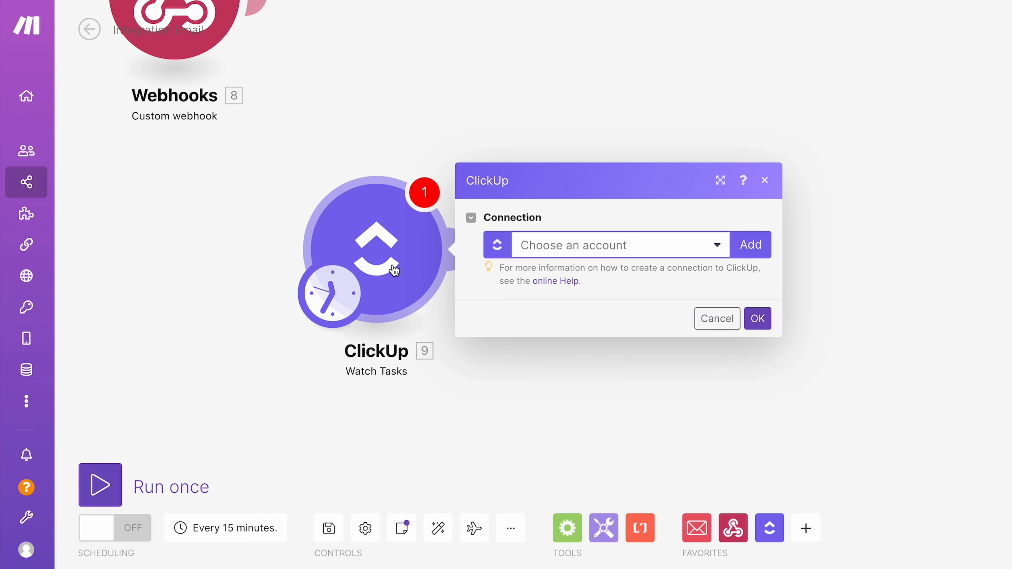
# Make the custom webhook module the starting trigger, assign it the hash server hook, and highlight the hook's address
pyautogui.scroll(-5, 341, 172)
pyautogui.scroll(1, 323, 156)
pyautogui.moveTo(371, 242); pyautogui.dragTo(275, 99)
pyautogui.click(294, 71)
pyautogui.click(443, 85)
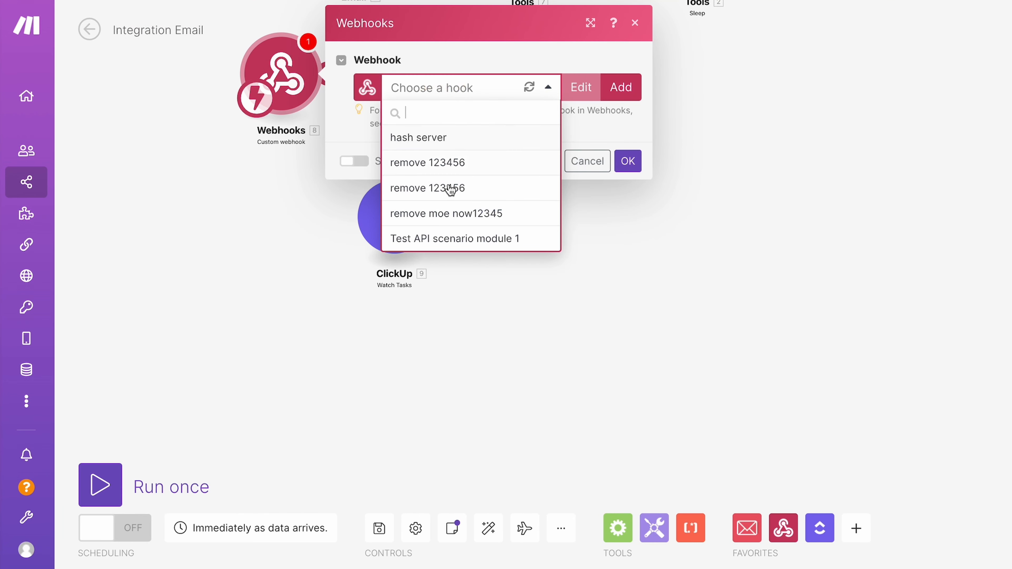
pyautogui.click(439, 140)
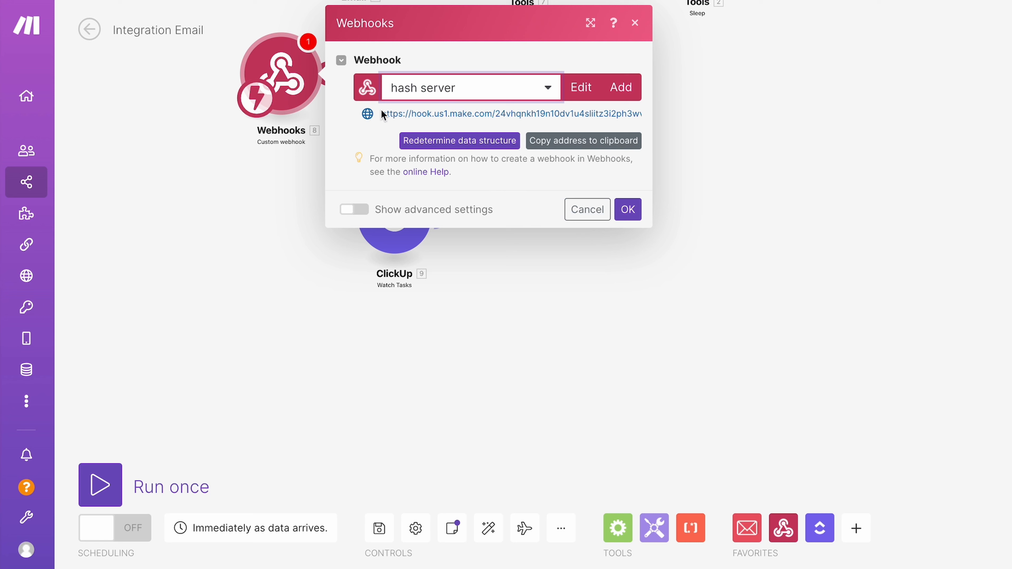
pyautogui.moveTo(382, 114); pyautogui.dragTo(611, 114)
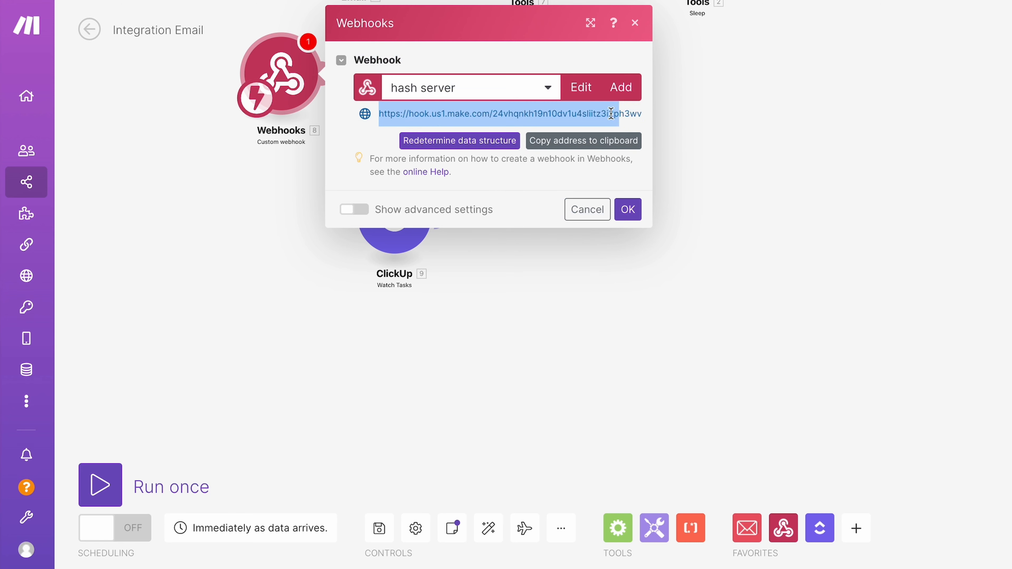
pyautogui.click(574, 209)
# Add a Custom mailhook module from Webhooks, make it the starting trigger, and assign it the existing My gateway mailhook
pyautogui.click(783, 527)
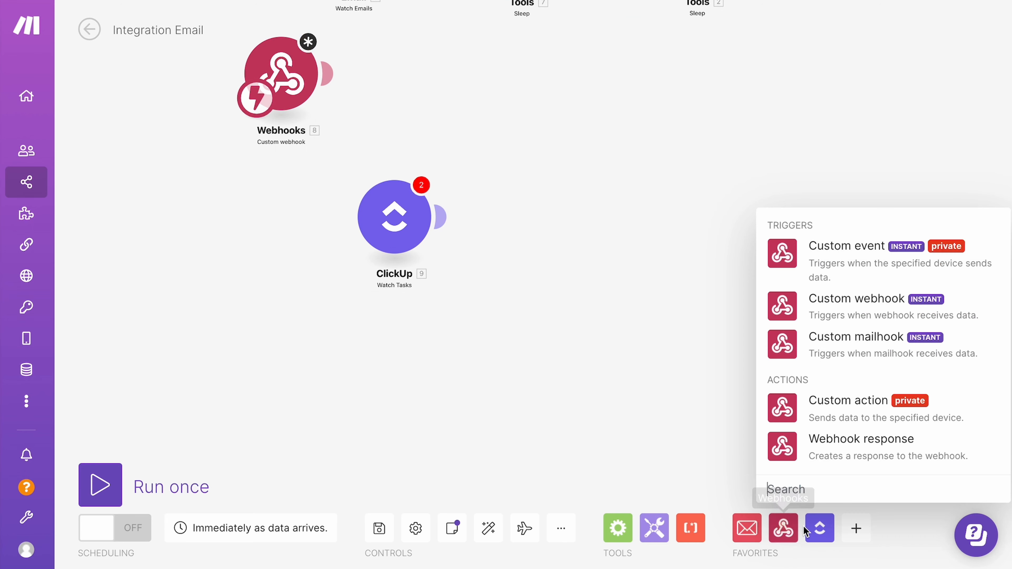
pyautogui.click(841, 355)
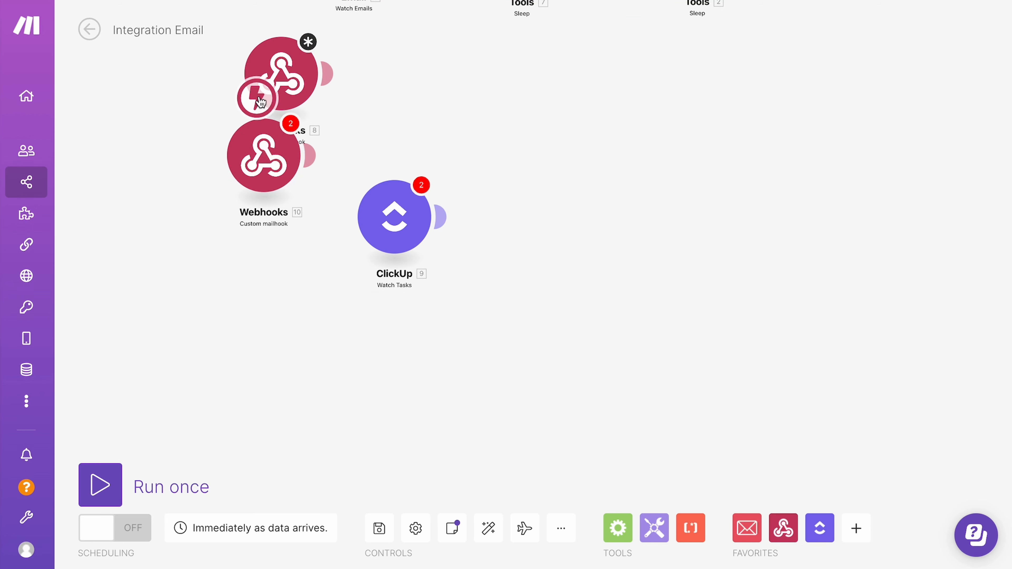
pyautogui.click(262, 185)
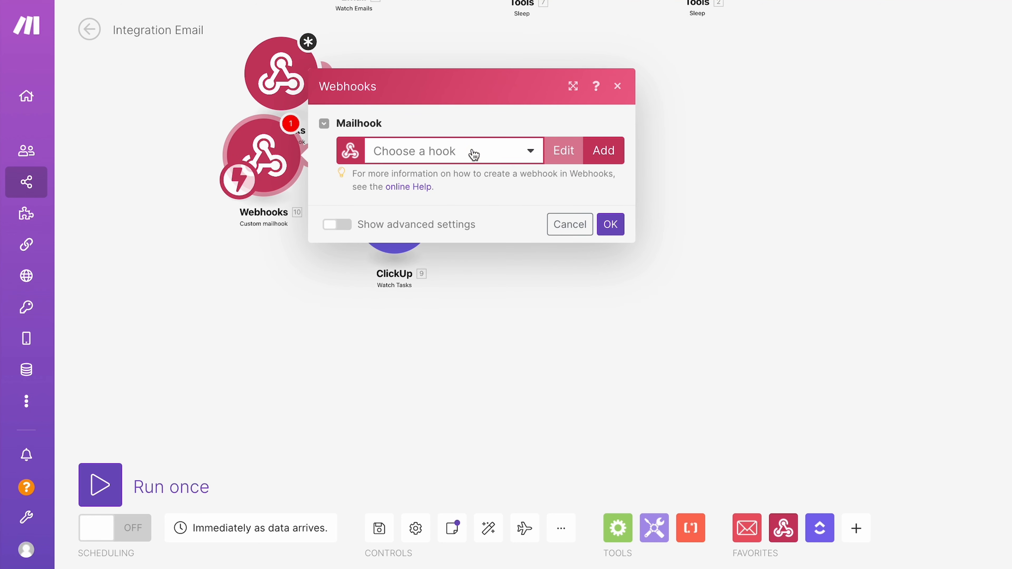
pyautogui.click(473, 154)
pyautogui.click(448, 202)
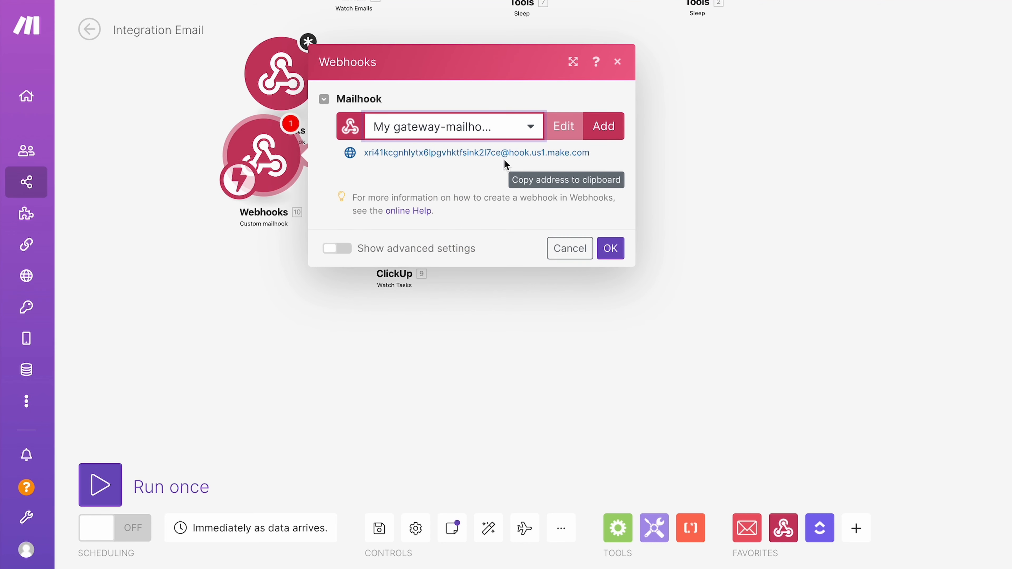
pyautogui.click(256, 268)
# Move the starting trigger to the existing ClickUp module and add a second ClickUp module with the instant Watch Tasks trigger
pyautogui.moveTo(241, 178); pyautogui.dragTo(399, 272)
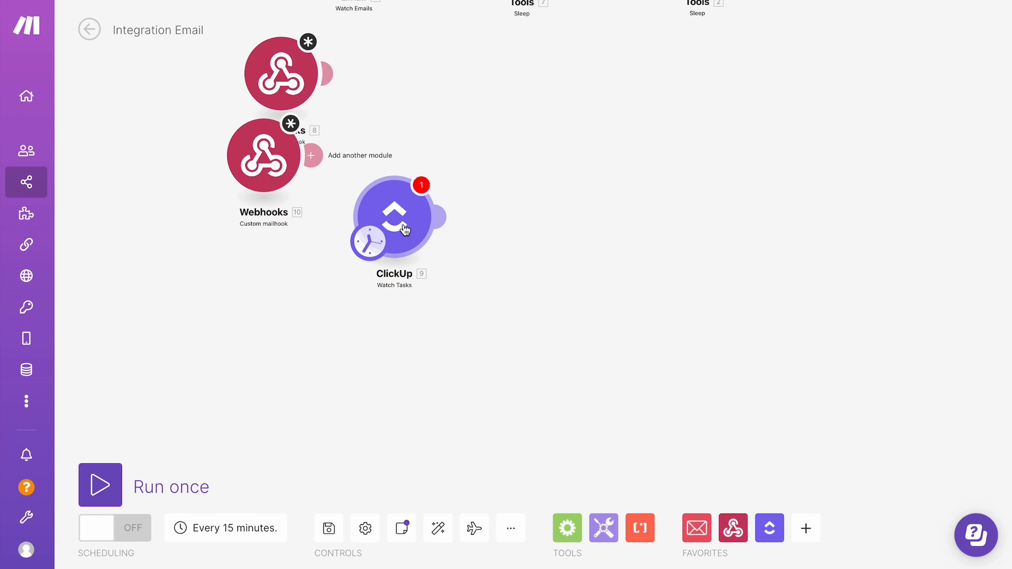
pyautogui.click(769, 531)
pyautogui.click(794, 69)
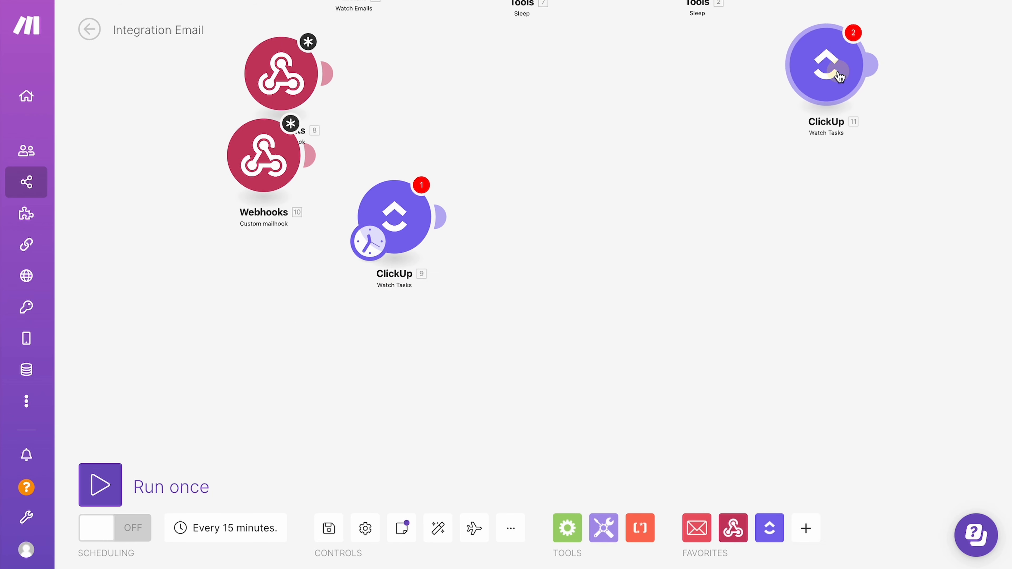
# Make the instant ClickUp Watch Tasks module the starting trigger and open its webhook settings
pyautogui.moveTo(381, 246); pyautogui.dragTo(461, 335)
pyautogui.click(478, 319)
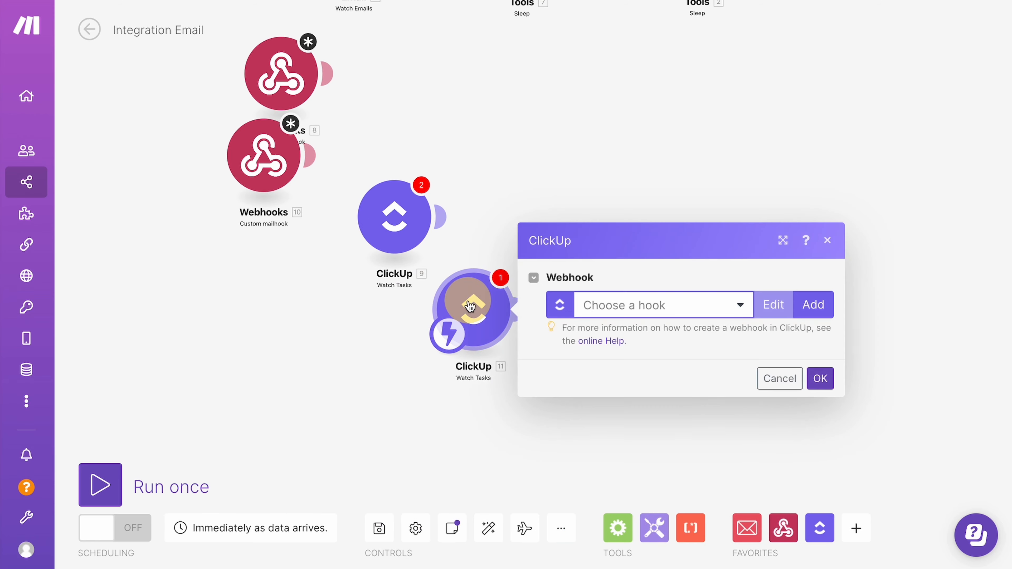
pyautogui.scroll(3, 475, 401)
pyautogui.scroll(1, 475, 400)
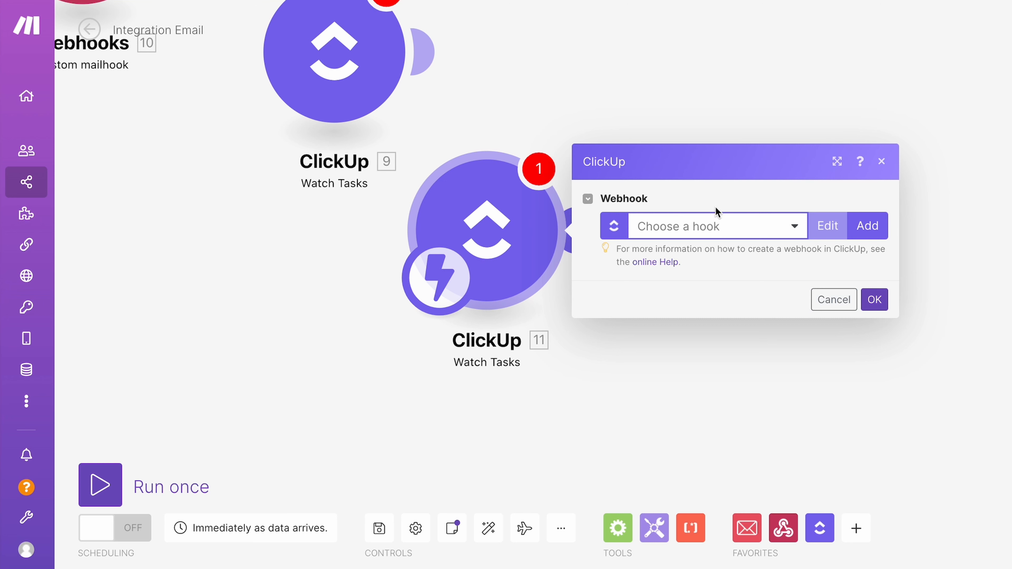
# Start a new webhook for the instant ClickUp Watch Tasks module and create its My ClickUp connection by authorizing the Integromat workspace
pyautogui.click(867, 226)
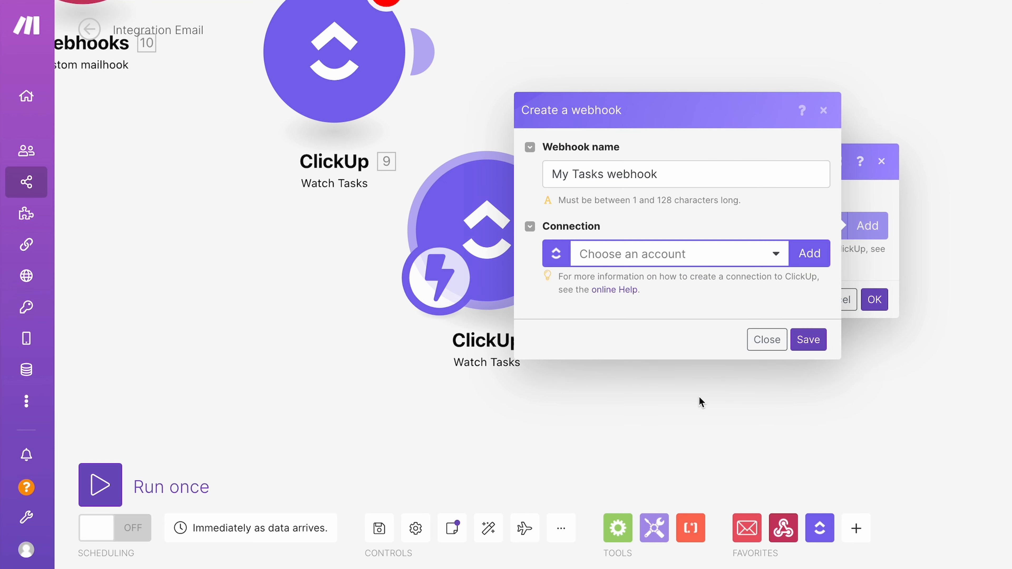
pyautogui.click(682, 262)
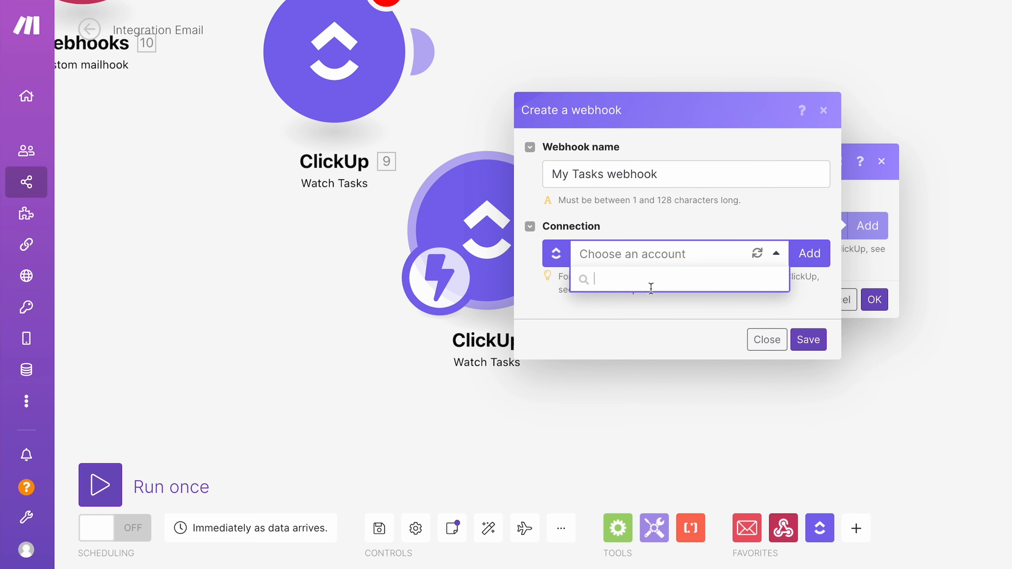
pyautogui.click(734, 219)
pyautogui.moveTo(935, 328); pyautogui.dragTo(490, 329)
pyautogui.scroll(-1, 704, 239)
pyautogui.scroll(-1, 490, 328)
pyautogui.moveTo(572, 329); pyautogui.dragTo(599, 426)
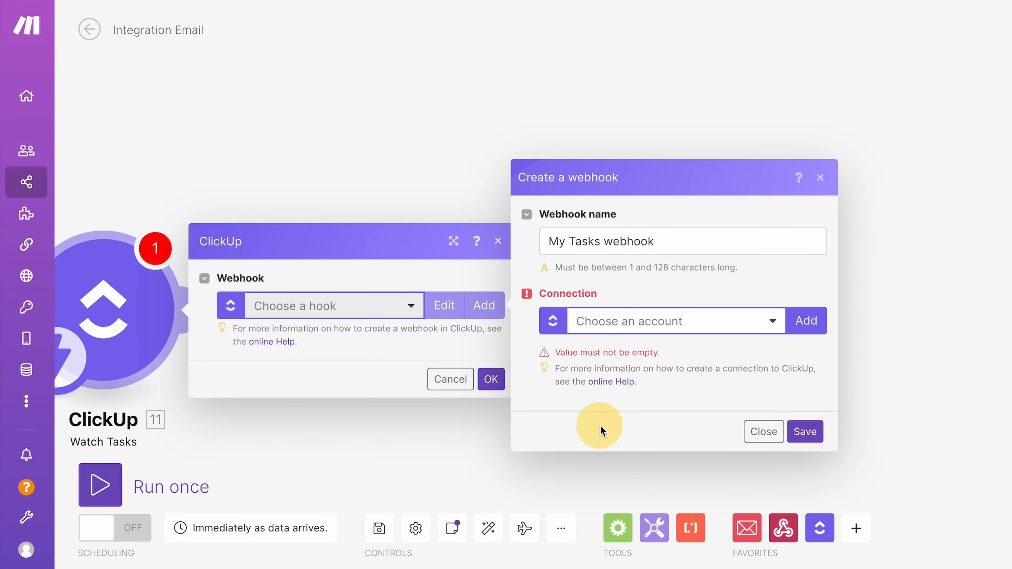
pyautogui.click(814, 324)
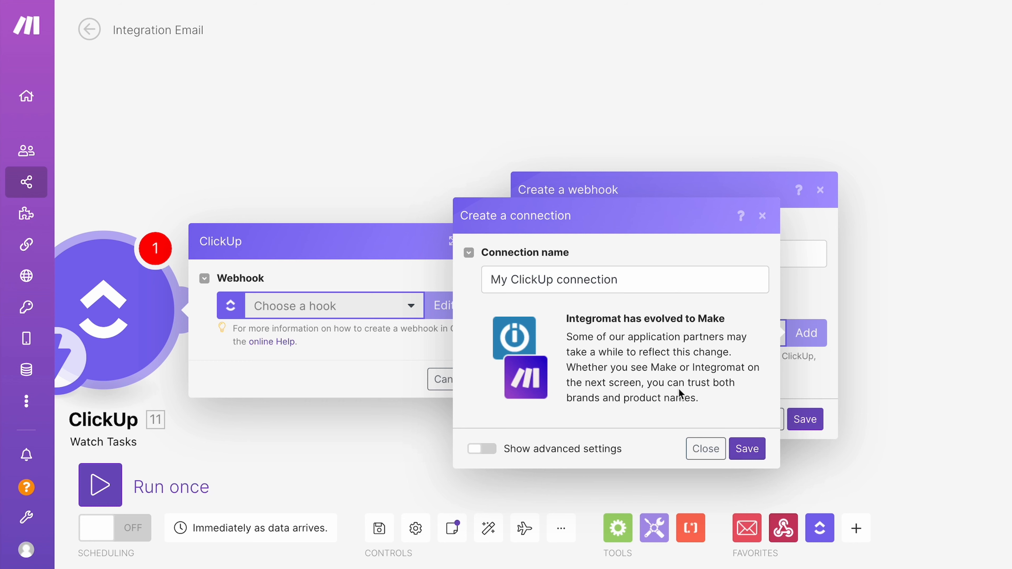
pyautogui.click(741, 445)
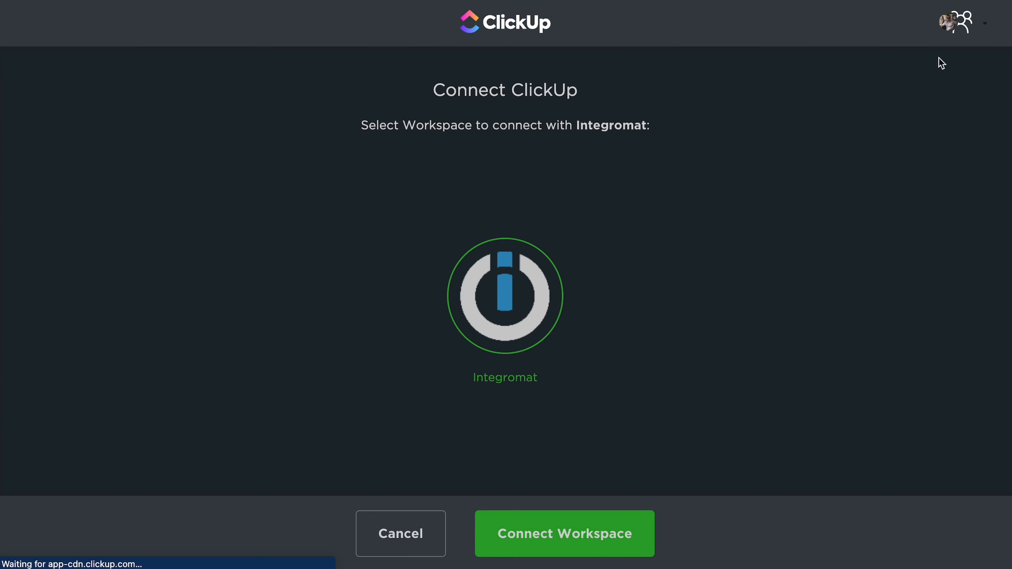
pyautogui.click(564, 545)
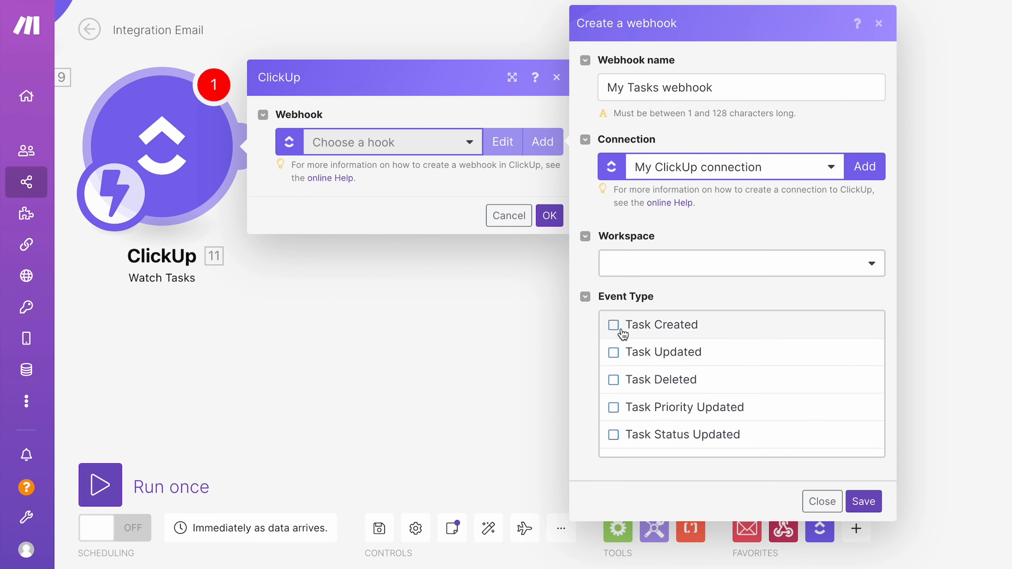
# Choose the Task Created event type and the Integromat workspace for the new webhook
pyautogui.click(616, 332)
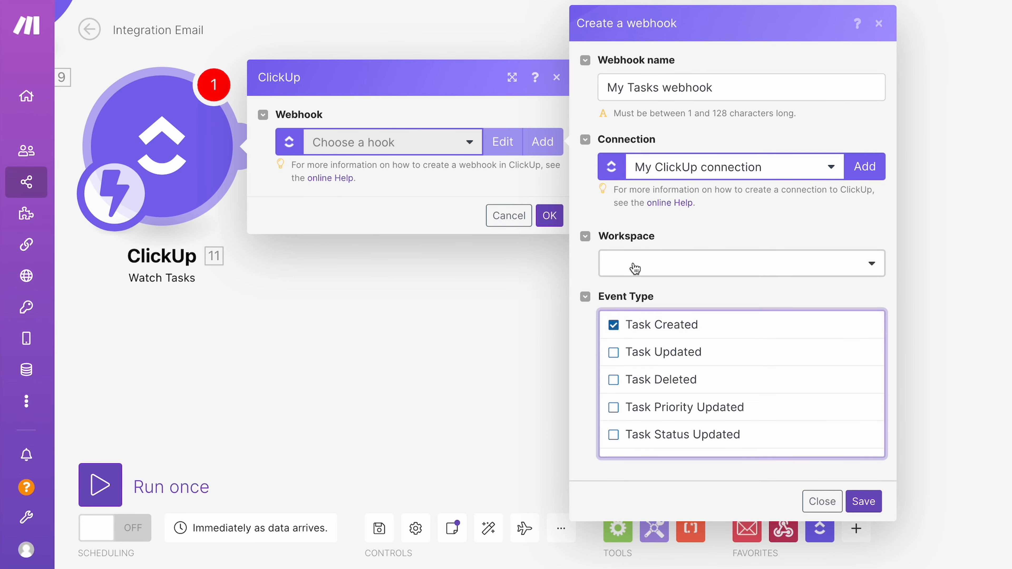
pyautogui.click(641, 263)
pyautogui.click(636, 312)
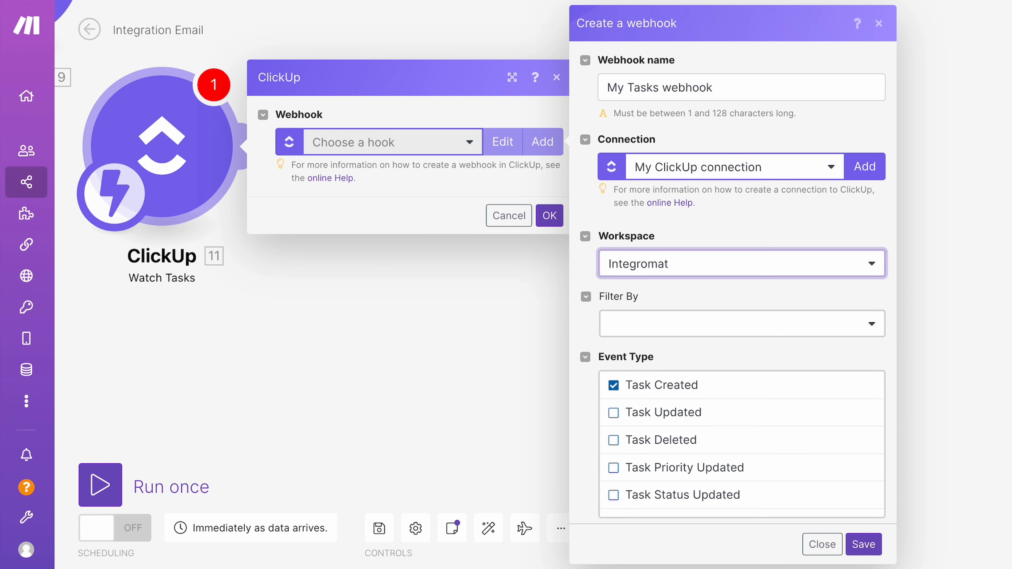
# Try toggling the Task Created, Task Updated and Task Deleted event types, ending with only Task Created ticked
pyautogui.click(613, 413)
pyautogui.click(614, 440)
pyautogui.click(613, 414)
pyautogui.click(614, 385)
pyautogui.click(612, 413)
pyautogui.click(614, 386)
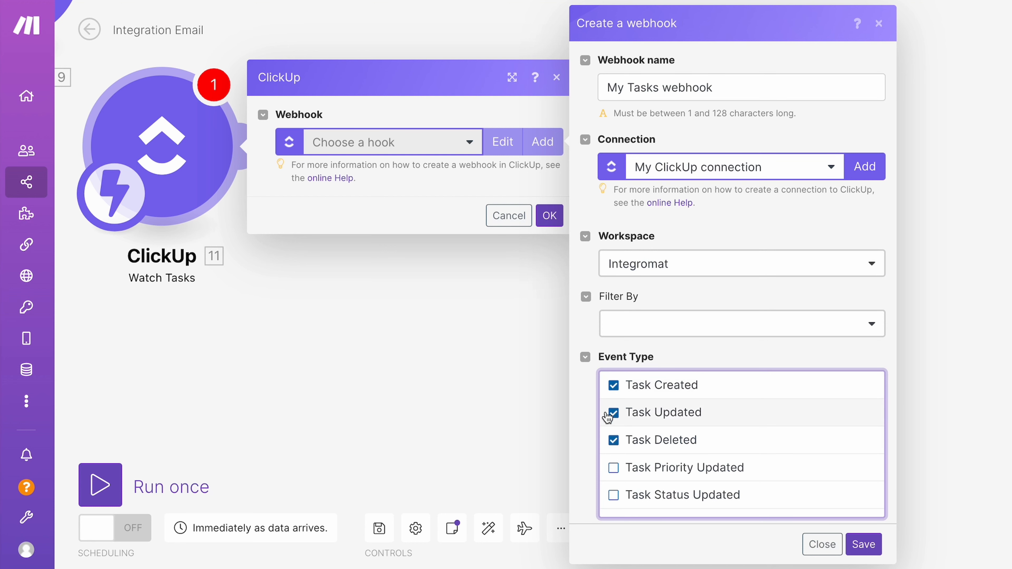
pyautogui.click(614, 439)
pyautogui.click(614, 413)
pyautogui.click(613, 386)
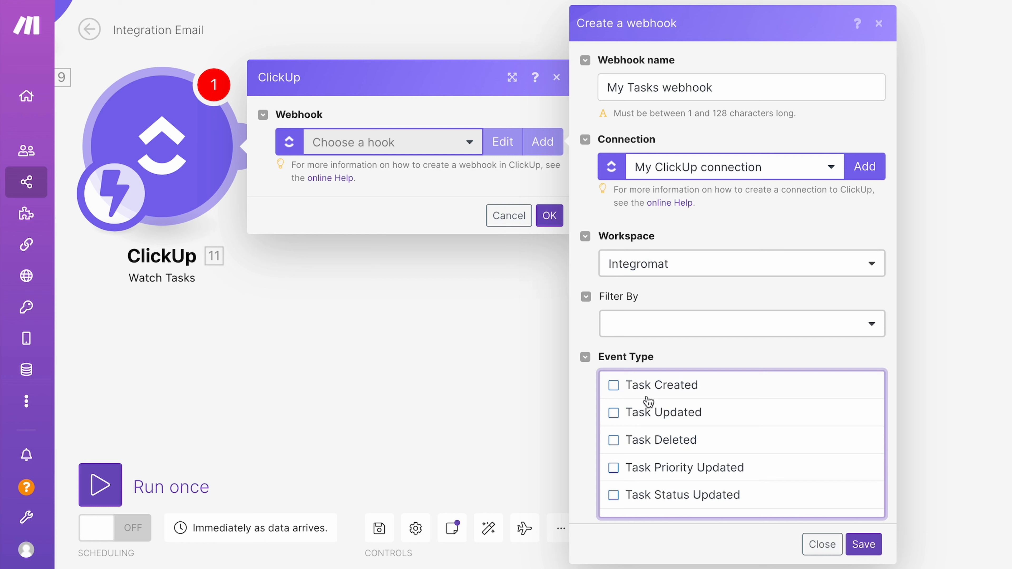
pyautogui.click(610, 391)
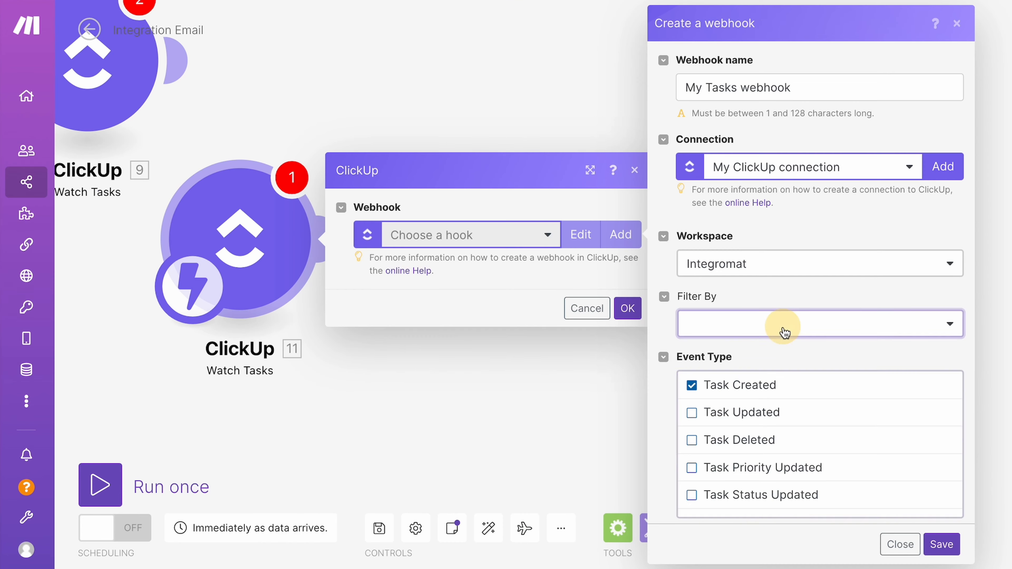
# View the webhook's Filter By options and close the webhook setup without saving
pyautogui.click(768, 324)
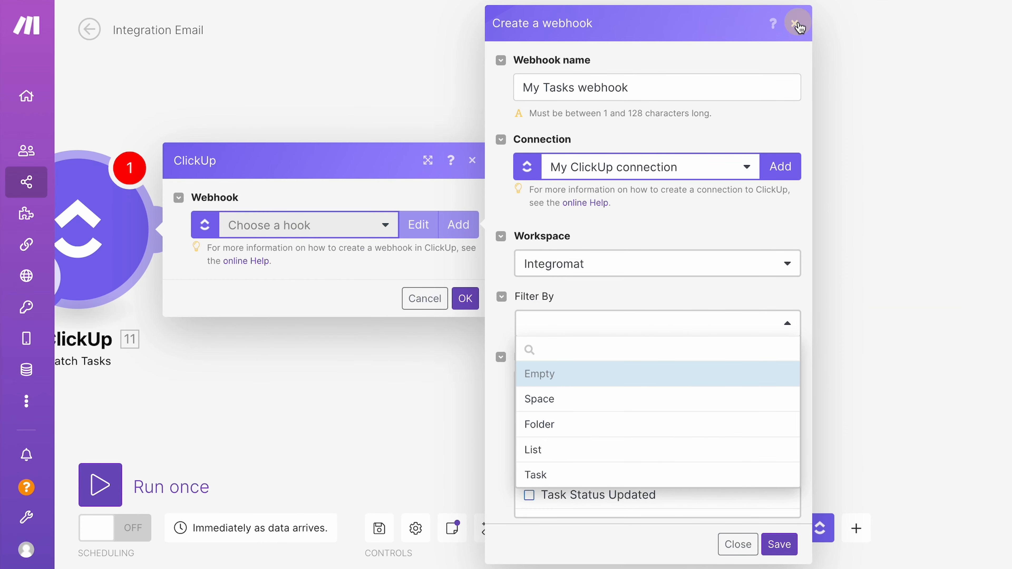
pyautogui.click(795, 24)
pyautogui.click(422, 336)
pyautogui.moveTo(421, 339); pyautogui.dragTo(771, 347)
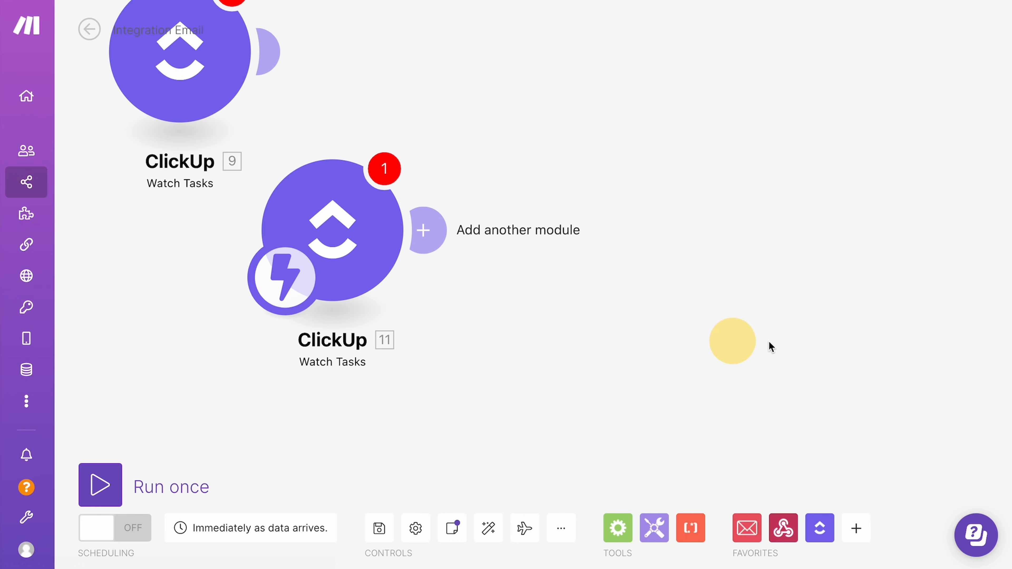
# Check the schedule setting of the instant ClickUp trigger and close it
pyautogui.click(338, 278)
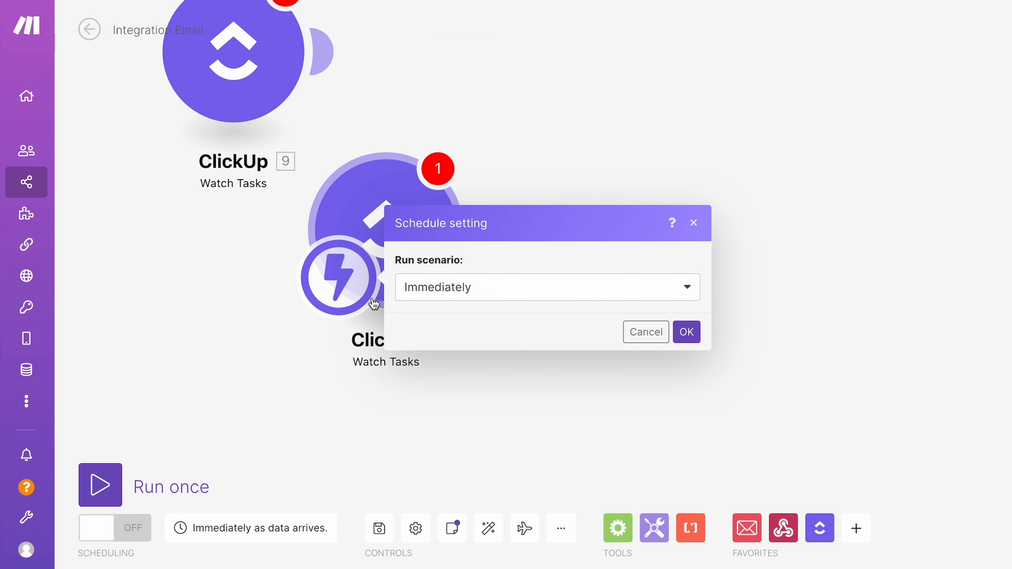
pyautogui.click(255, 215)
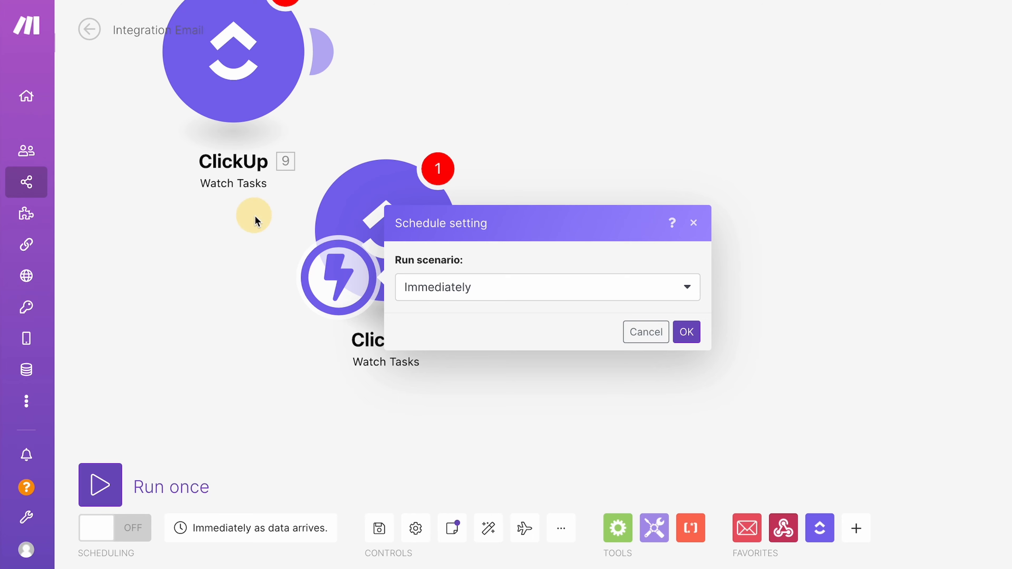
pyautogui.scroll(-4, 255, 217)
pyautogui.moveTo(255, 216); pyautogui.dragTo(494, 287)
pyautogui.scroll(-4, 494, 287)
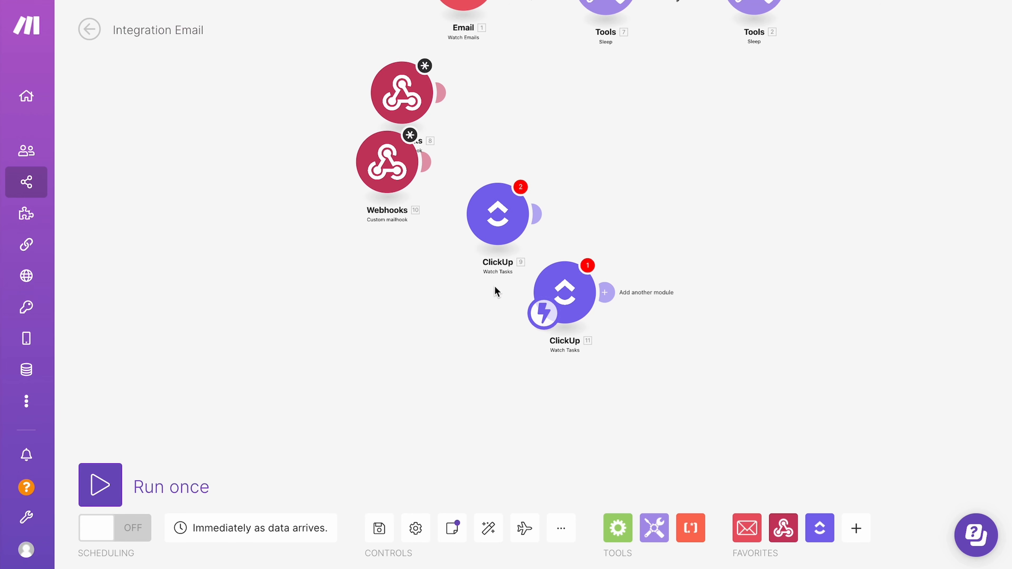
# Make the Email module the starting trigger again and delete both Webhooks modules and both ClickUp modules
pyautogui.moveTo(548, 316); pyautogui.dragTo(450, 8)
pyautogui.moveTo(525, 43); pyautogui.dragTo(456, 116)
pyautogui.moveTo(653, 144); pyautogui.dragTo(273, 475)
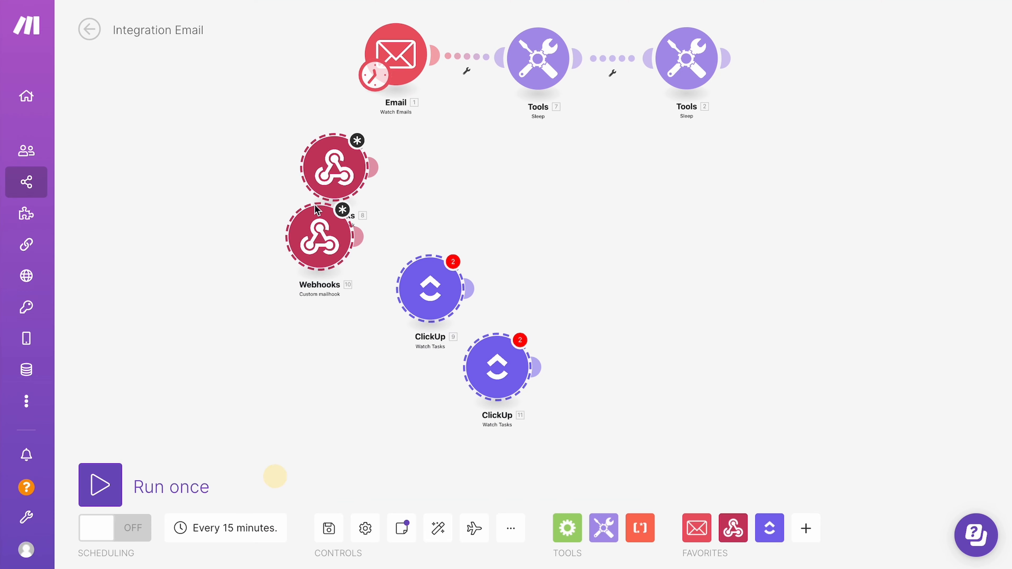
pyautogui.rightClick(319, 248)
pyautogui.click(377, 285)
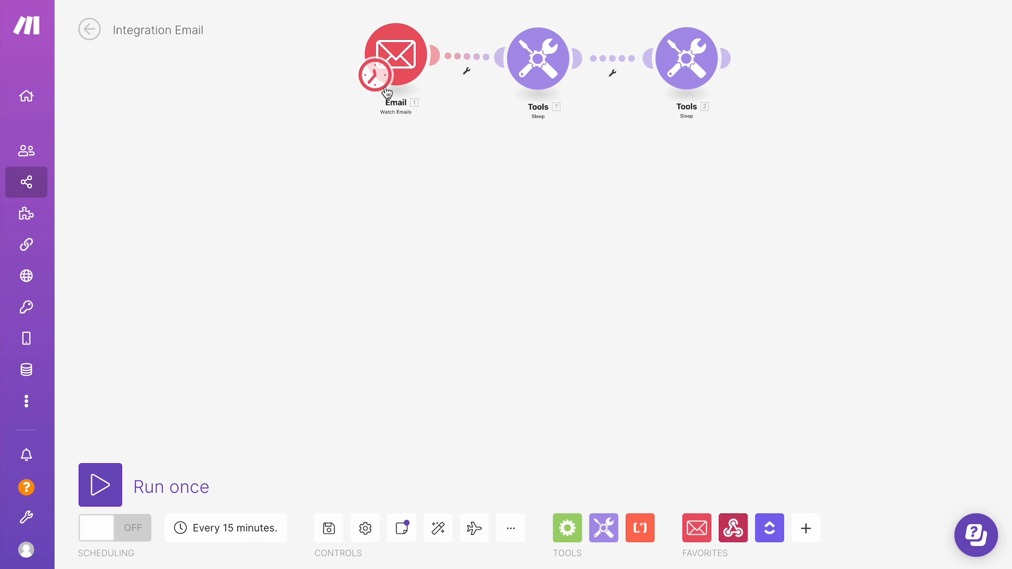
# Open the Email trigger's schedule setting and try running the scenario Once and Every day
pyautogui.scroll(5, 389, 120)
pyautogui.click(325, 229)
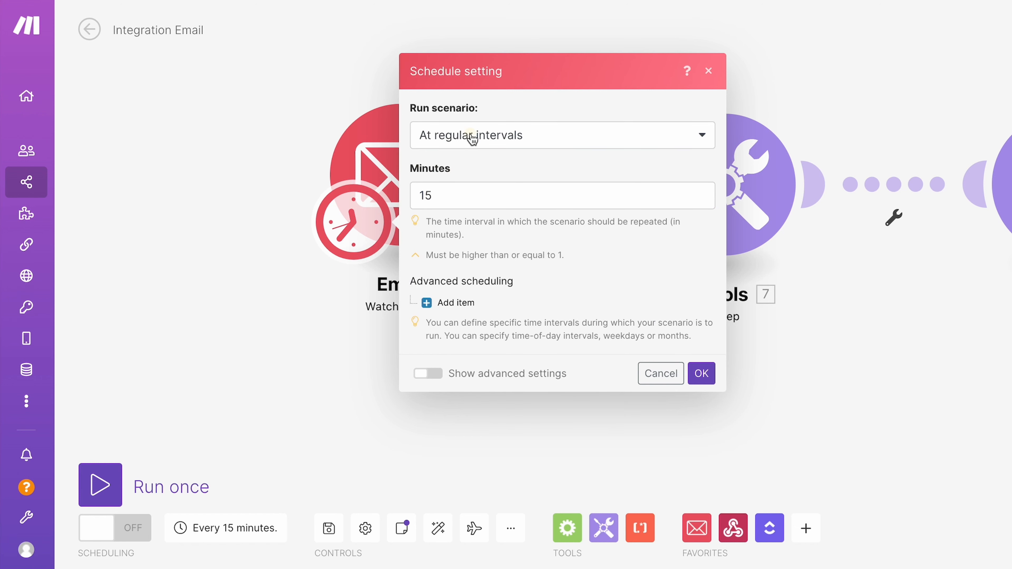
pyautogui.click(473, 139)
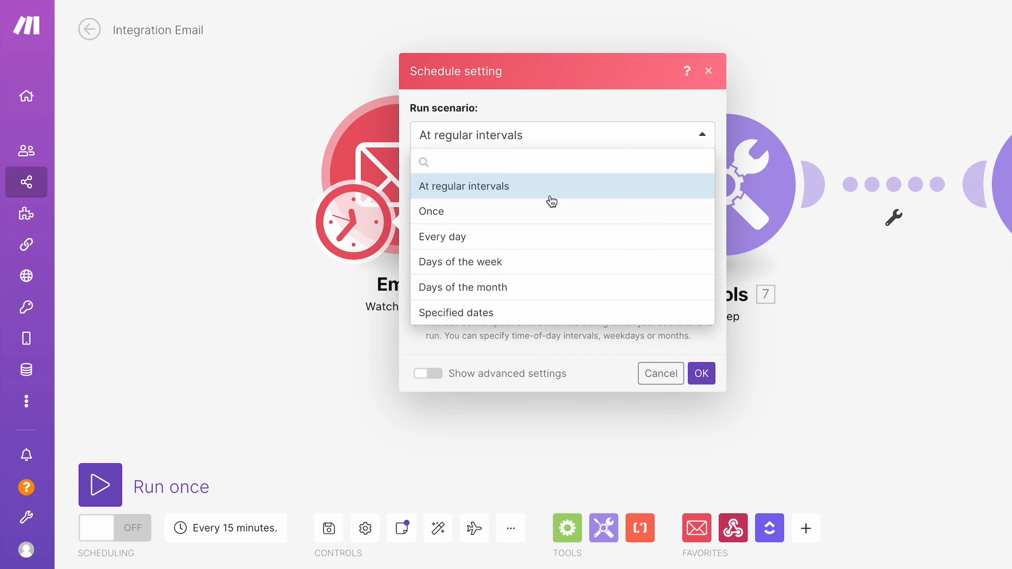
pyautogui.click(466, 217)
pyautogui.click(465, 195)
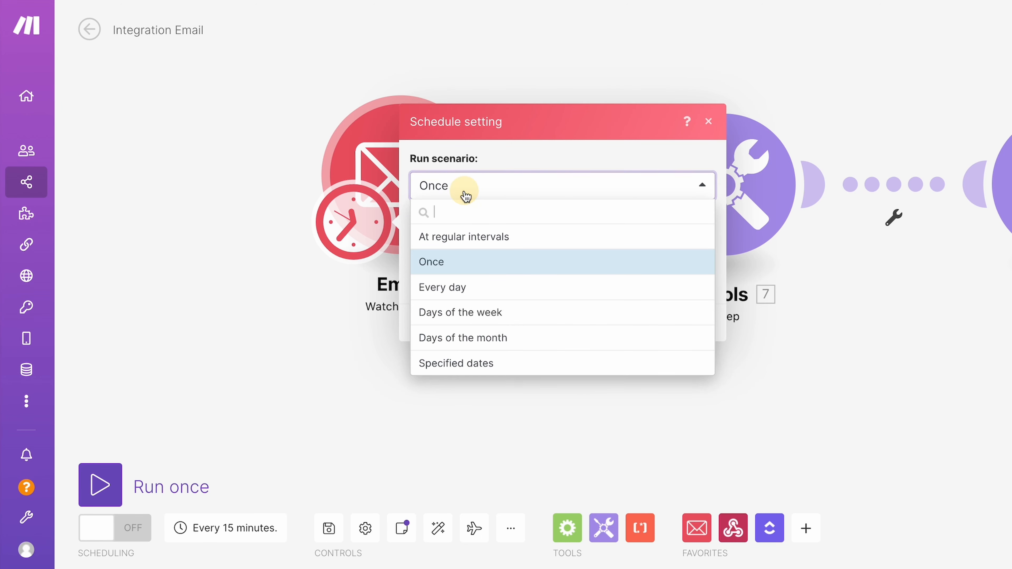
pyautogui.click(467, 296)
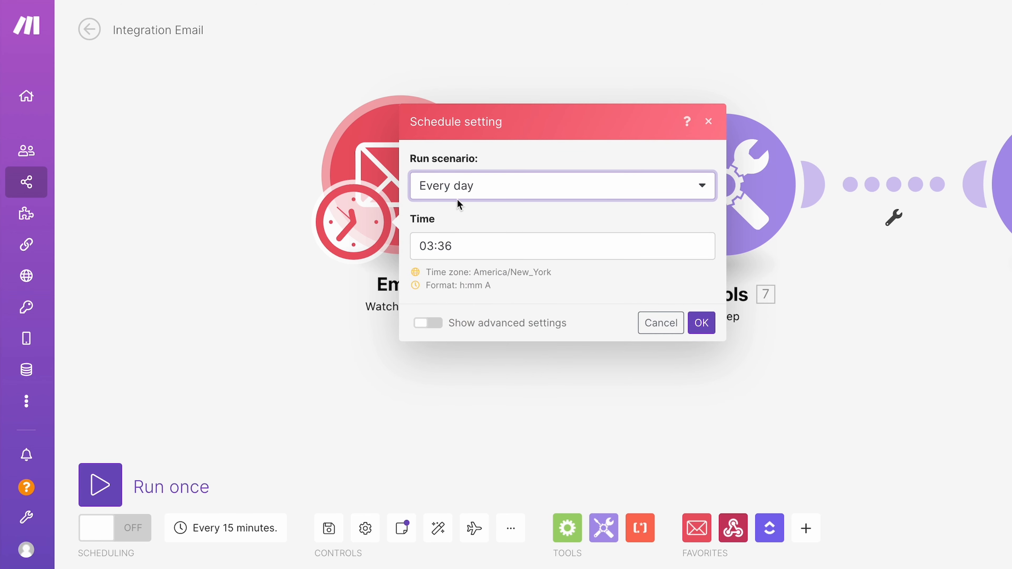
pyautogui.click(456, 175)
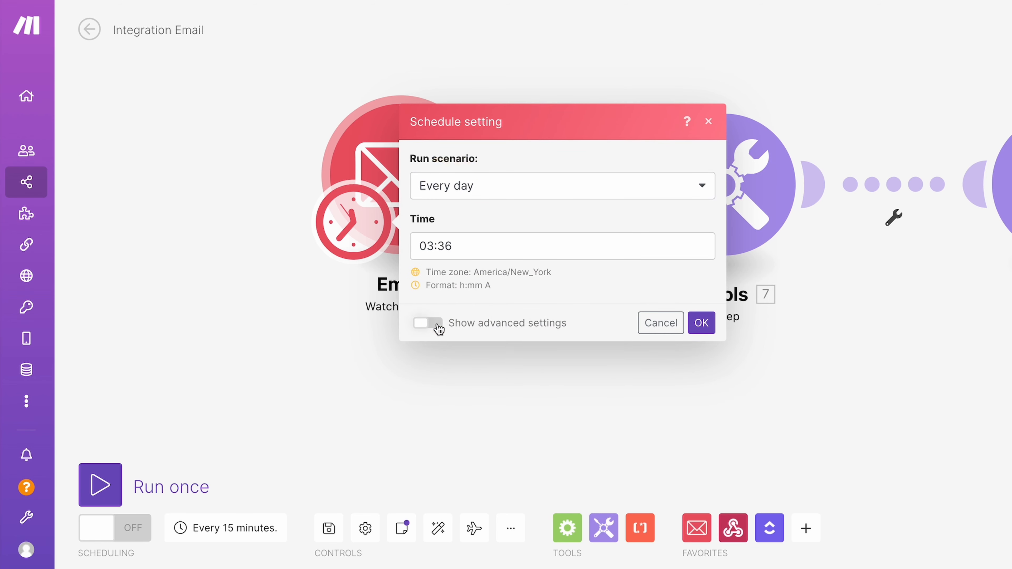
# Show the advanced schedule settings and try the Days of the week, Days of the month and Specified dates options
pyautogui.click(428, 323)
pyautogui.click(451, 87)
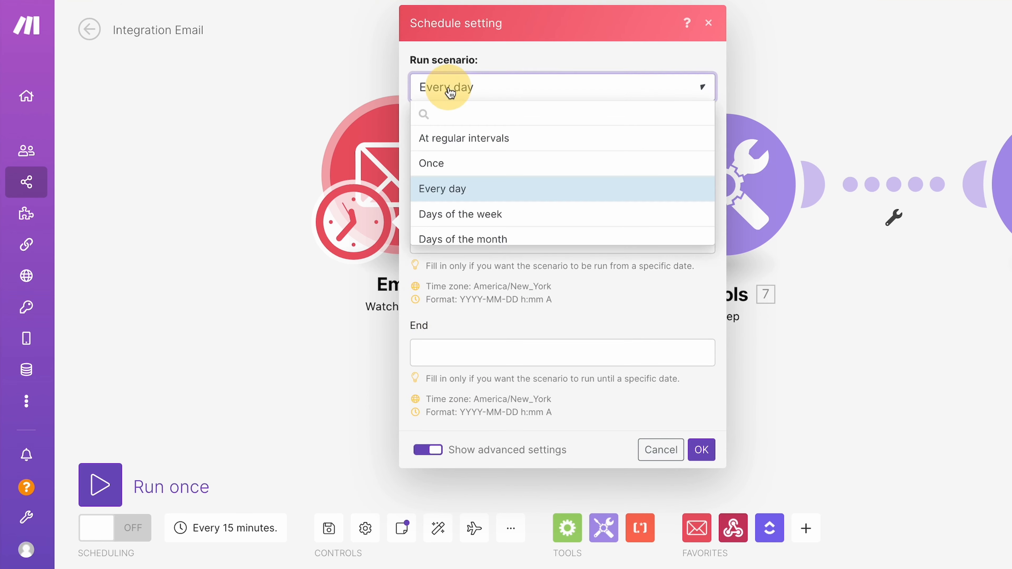
pyautogui.click(463, 221)
pyautogui.click(470, 90)
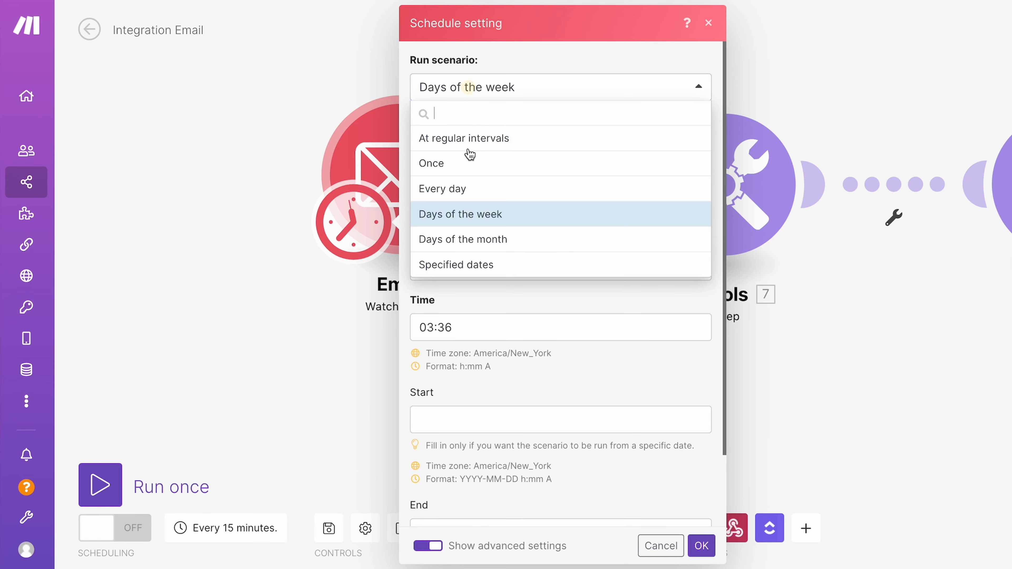
pyautogui.click(469, 247)
pyautogui.click(447, 88)
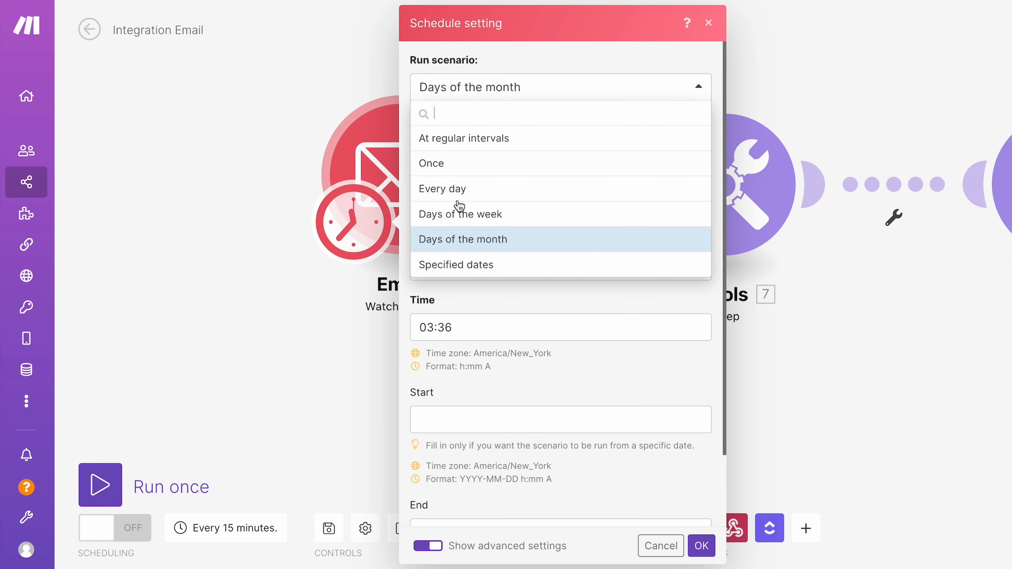
pyautogui.click(462, 267)
pyautogui.click(444, 86)
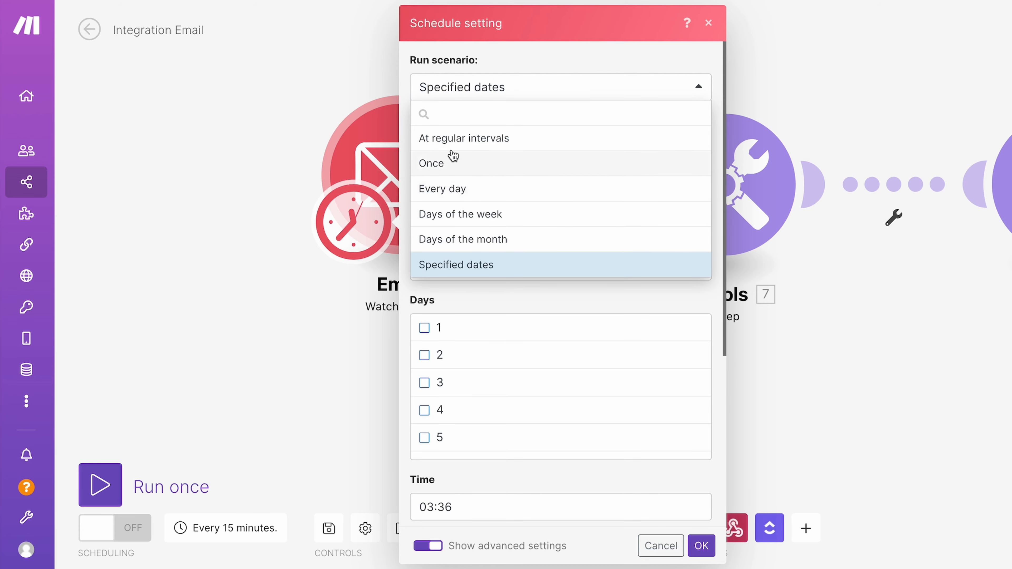
# Switch the schedule to Every day and back to At regular intervals, and close the schedule setting
pyautogui.click(450, 190)
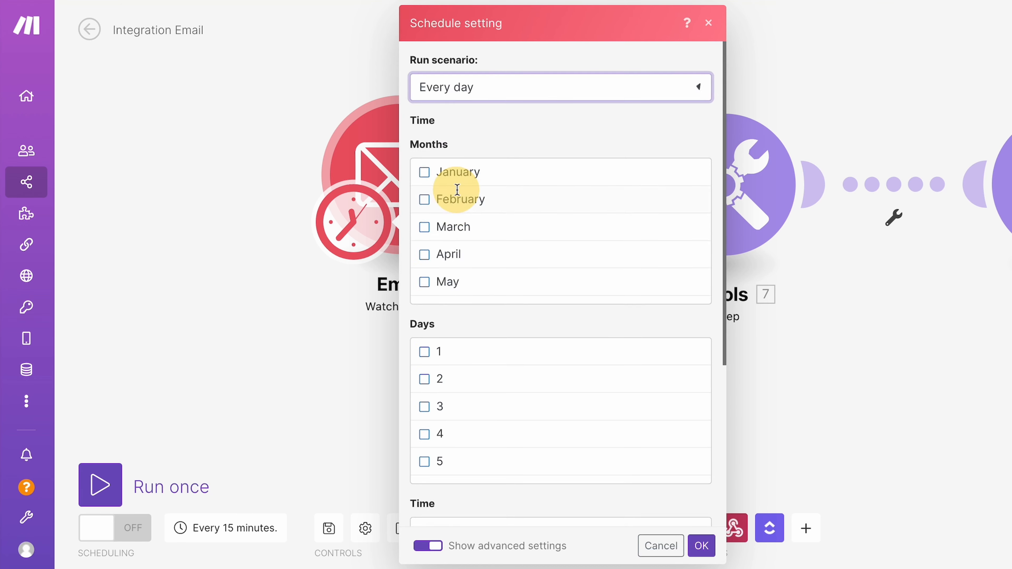
pyautogui.click(454, 87)
pyautogui.click(456, 139)
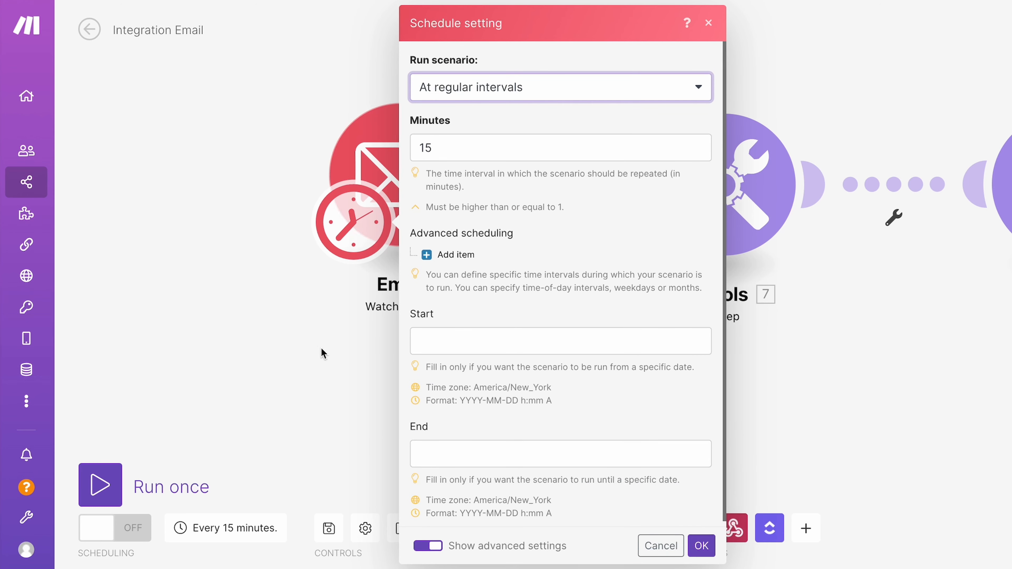
pyautogui.click(332, 354)
pyautogui.scroll(-5, 332, 354)
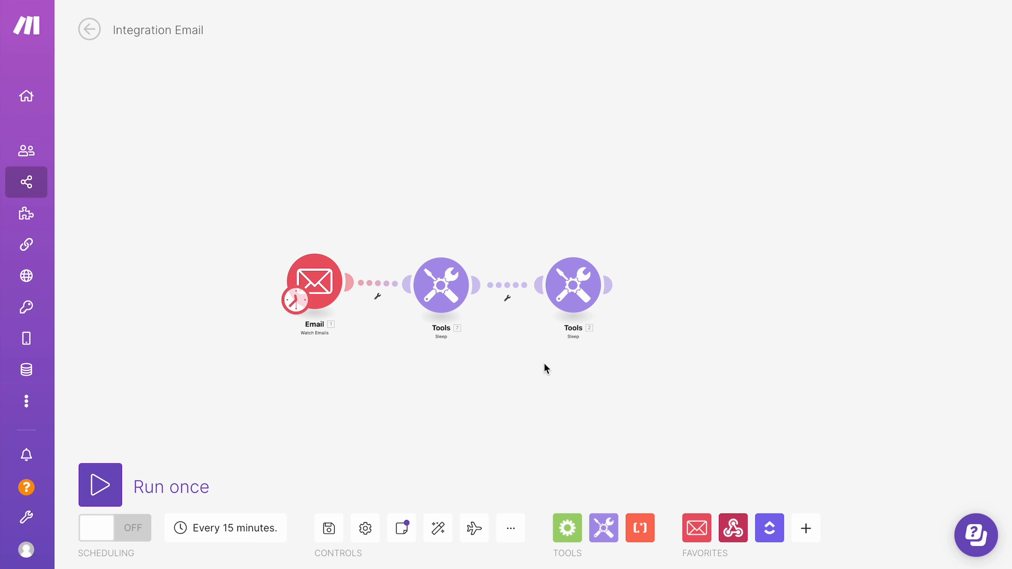
pyautogui.moveTo(601, 291)
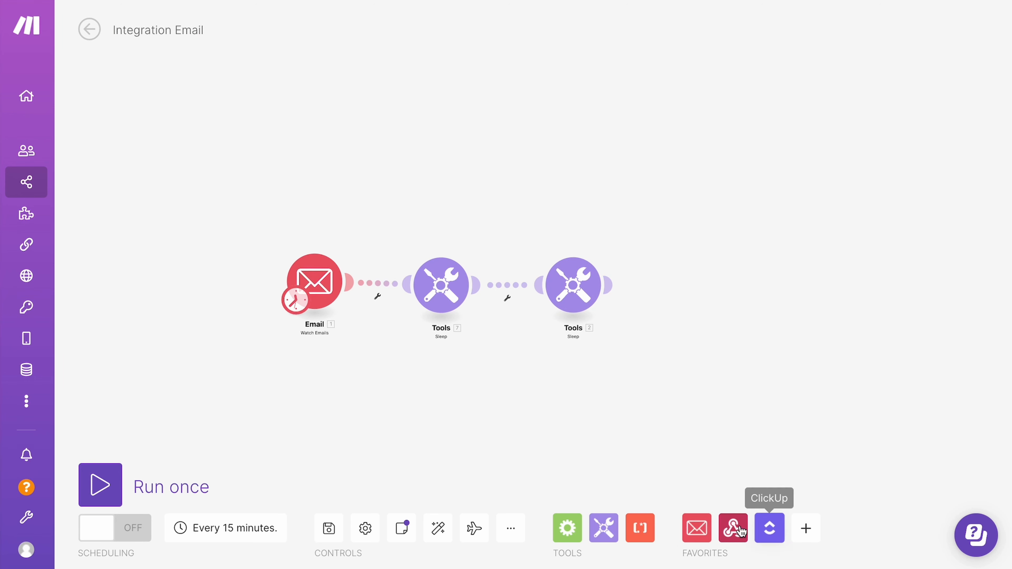
pyautogui.moveTo(347, 402); pyautogui.dragTo(345, 294)
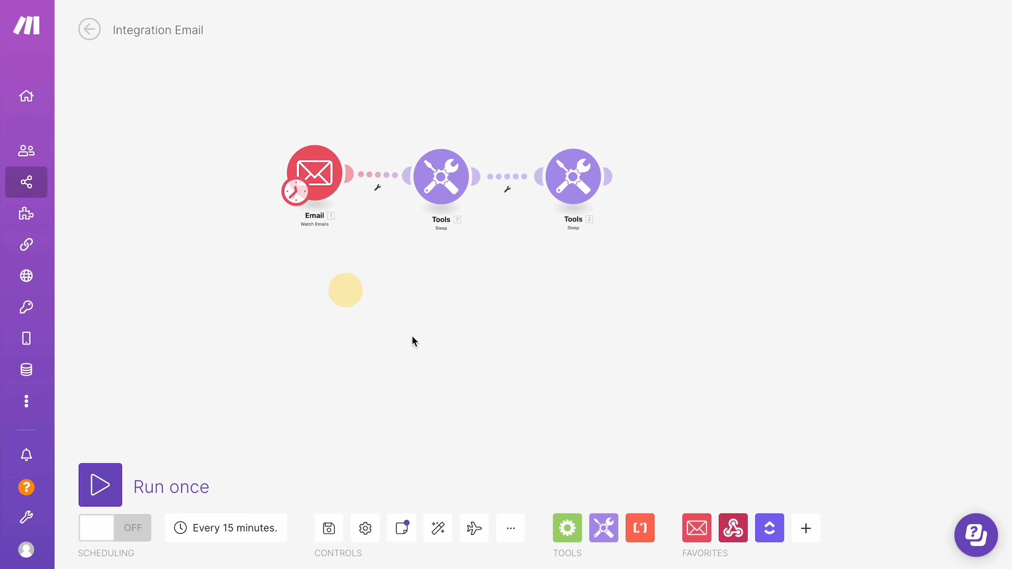
pyautogui.moveTo(415, 283); pyautogui.dragTo(409, 400)
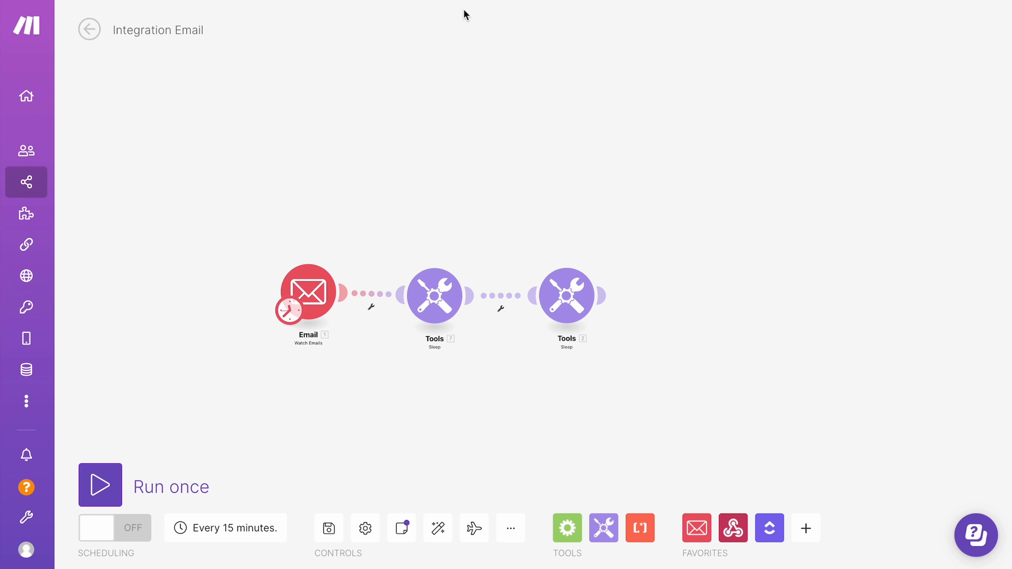
# View the Delay settings of both Tools Sleep modules
pyautogui.scroll(5, 478, 363)
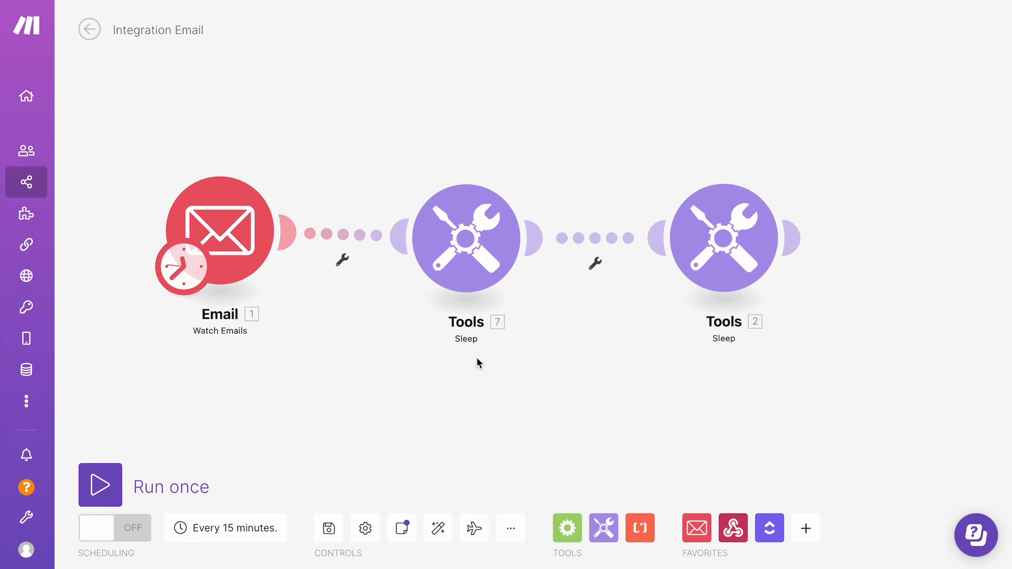
pyautogui.moveTo(478, 273)
pyautogui.mouseDown()
pyautogui.moveTo(417, 275)
pyautogui.moveTo(483, 275)
pyautogui.mouseUp()
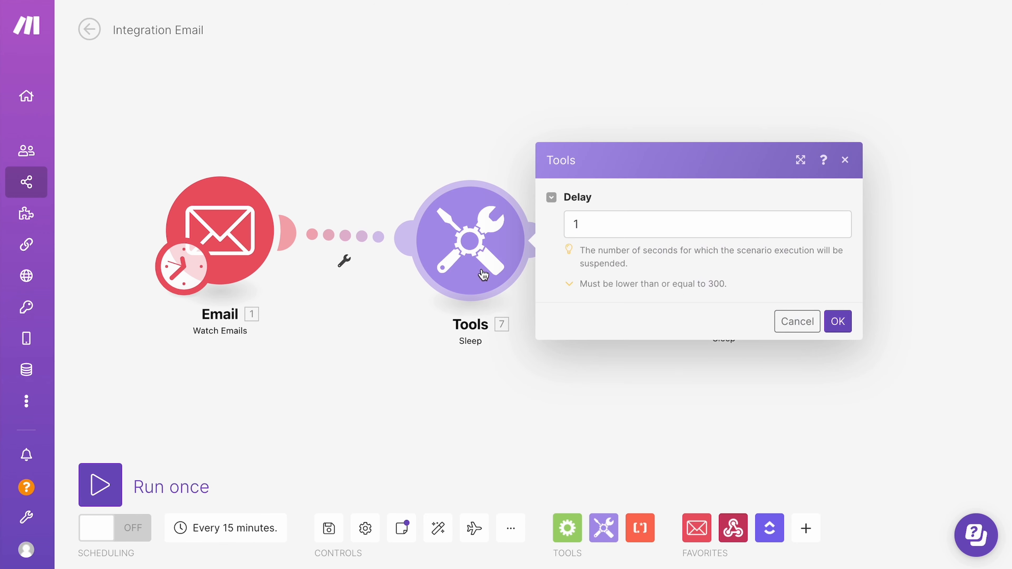
pyautogui.click(431, 339)
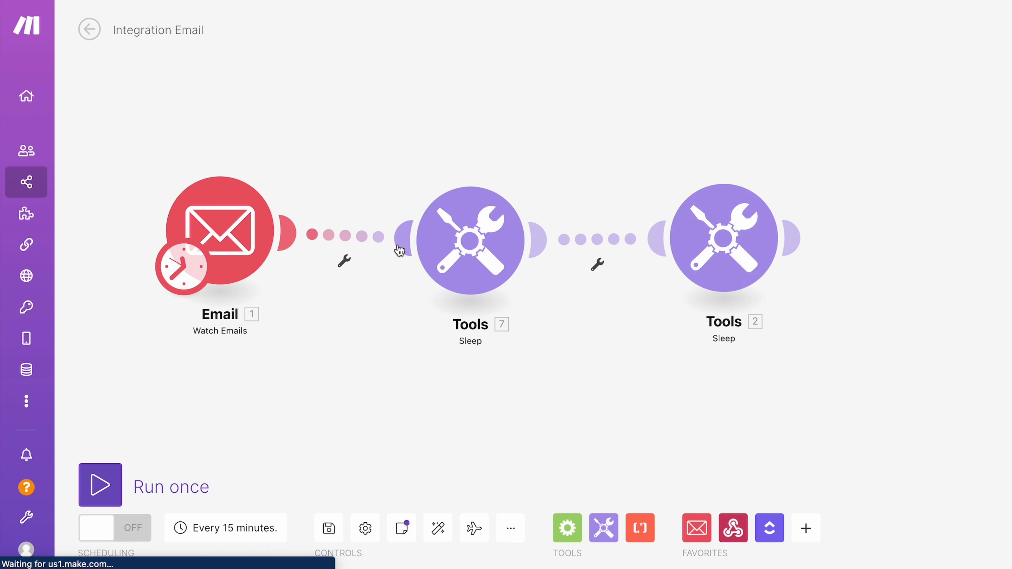
pyautogui.click(718, 242)
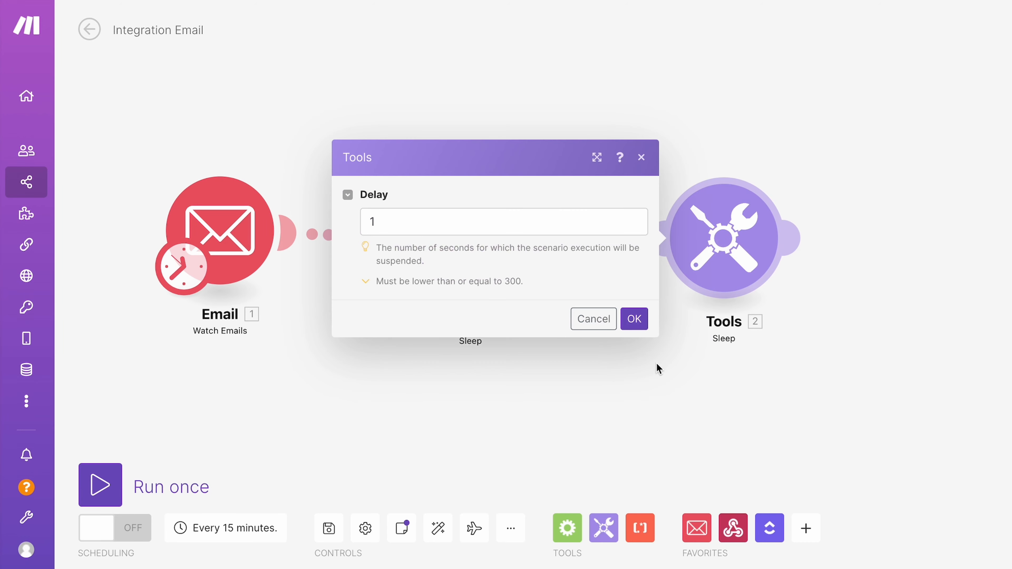
# Delete both Tools Sleep modules, keeping only the Email trigger in the scenario
pyautogui.rightClick(617, 241)
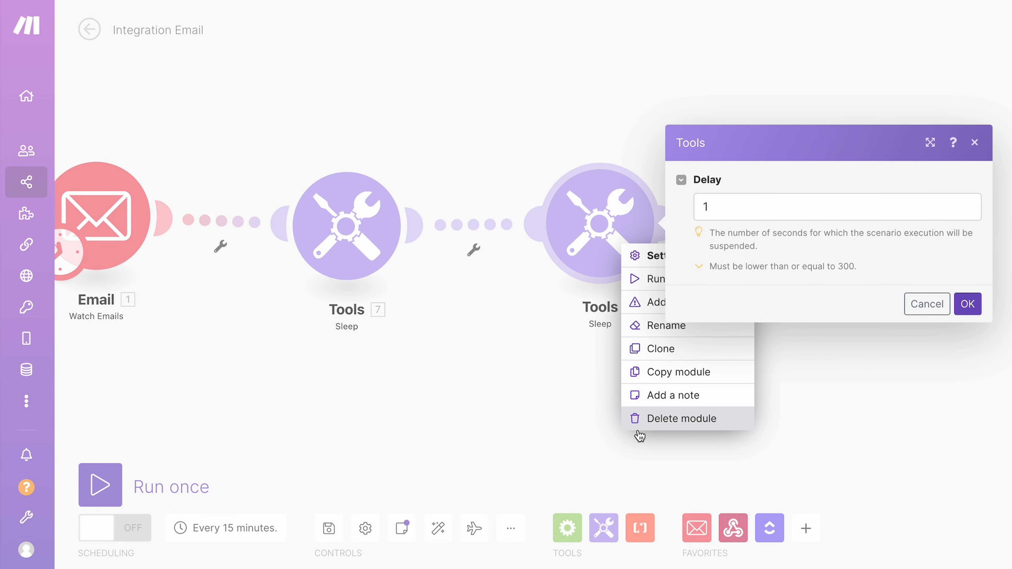
pyautogui.click(641, 419)
pyautogui.rightClick(371, 209)
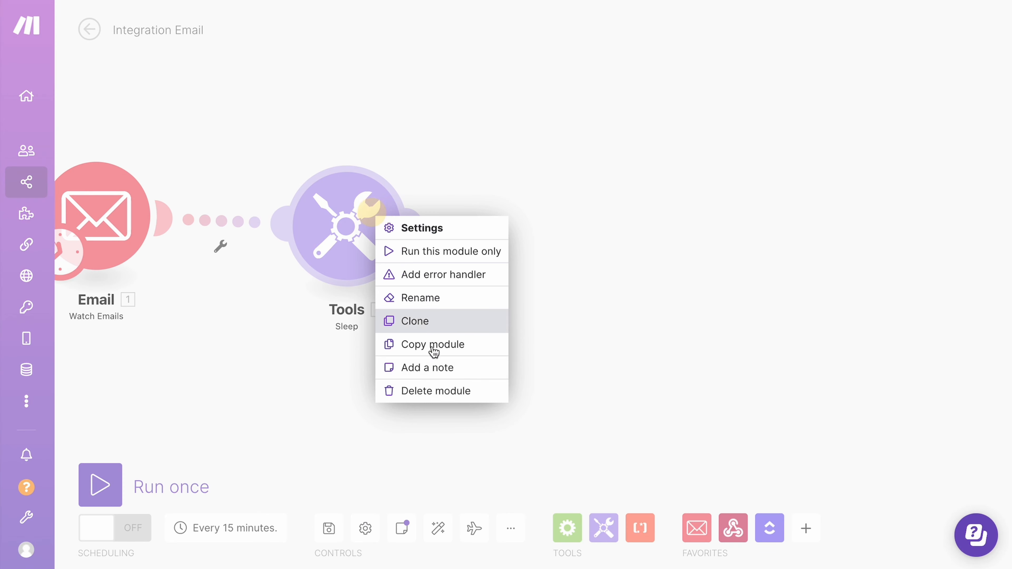
pyautogui.click(430, 389)
pyautogui.moveTo(430, 388); pyautogui.dragTo(664, 377)
# Examine the modules offered under Tools, Text parser and the flow control group
pyautogui.click(608, 530)
pyautogui.scroll(-5, 709, 296)
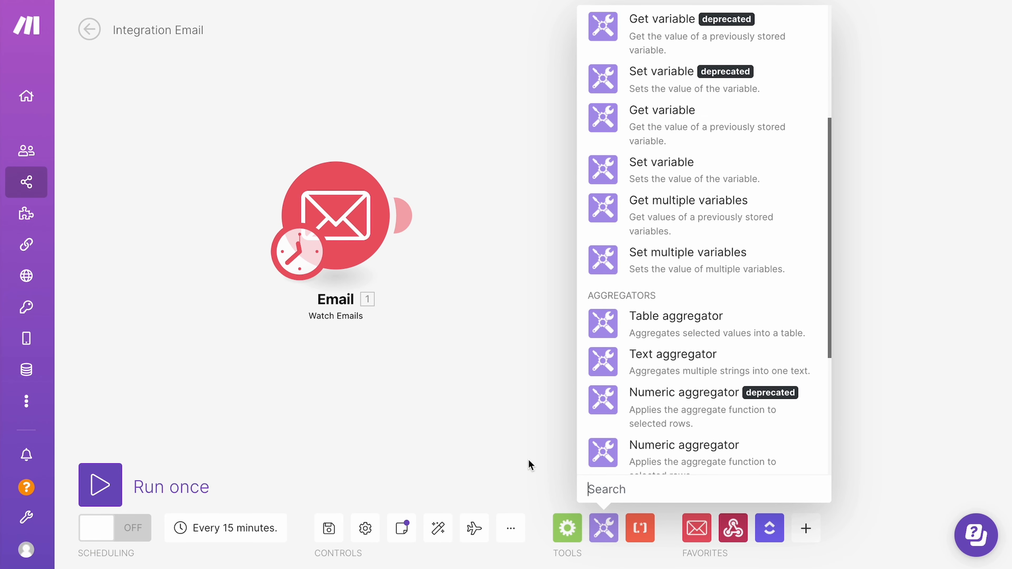
pyautogui.click(530, 463)
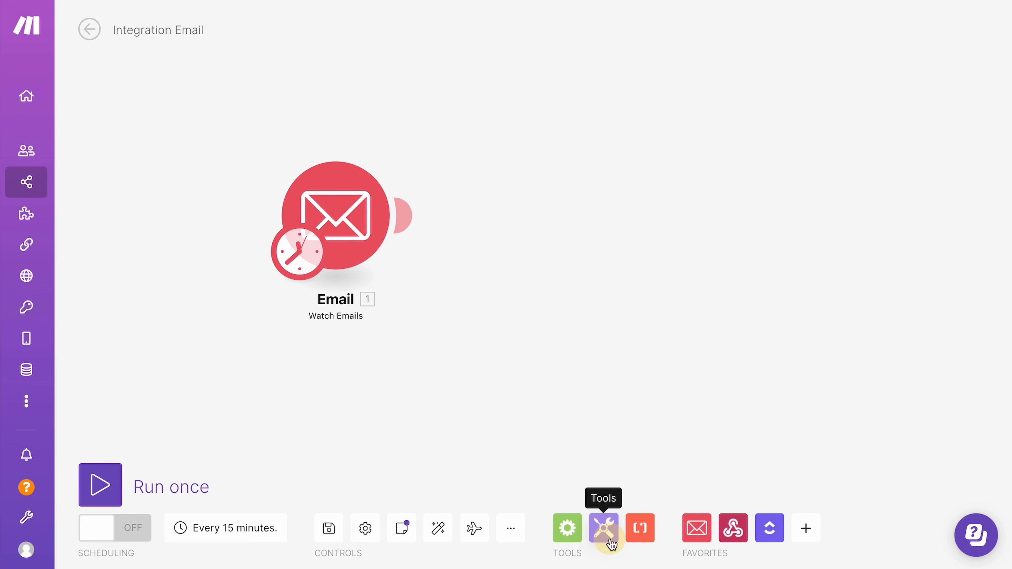
pyautogui.click(604, 531)
pyautogui.click(642, 532)
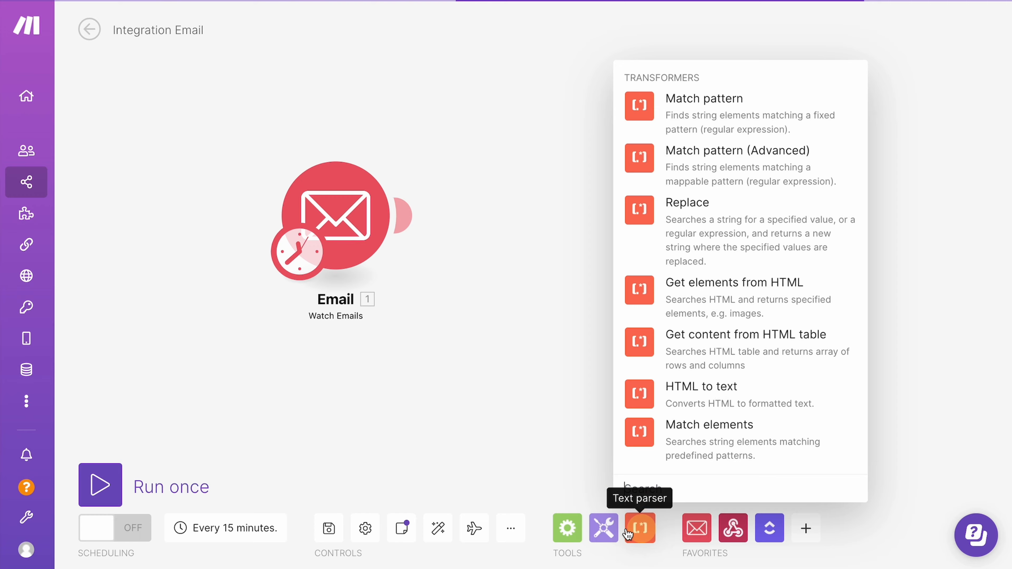
pyautogui.click(568, 529)
pyautogui.click(657, 532)
pyautogui.click(567, 528)
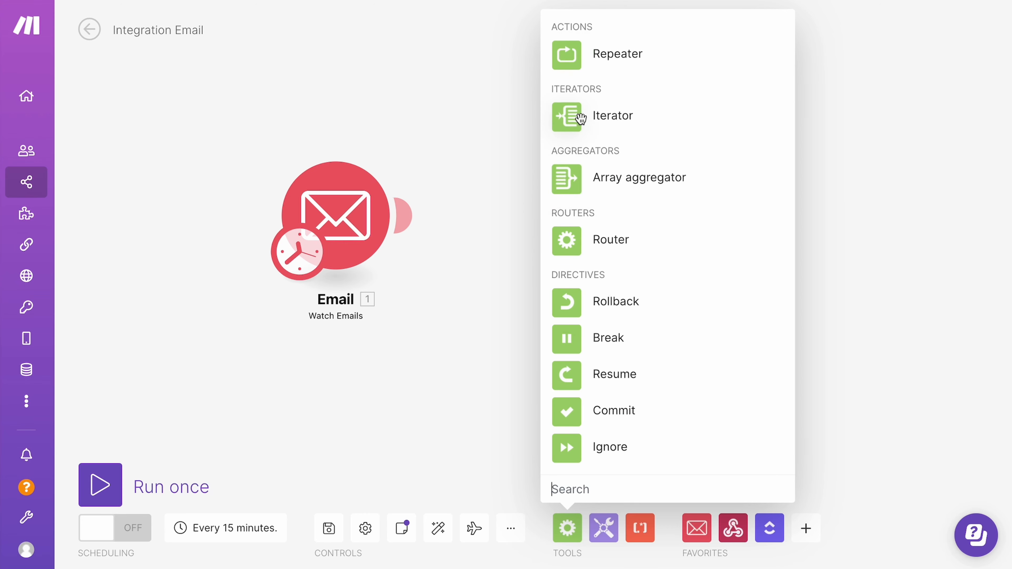
# Review the Tools modules and add a Set variable module after the Email trigger
pyautogui.click(604, 528)
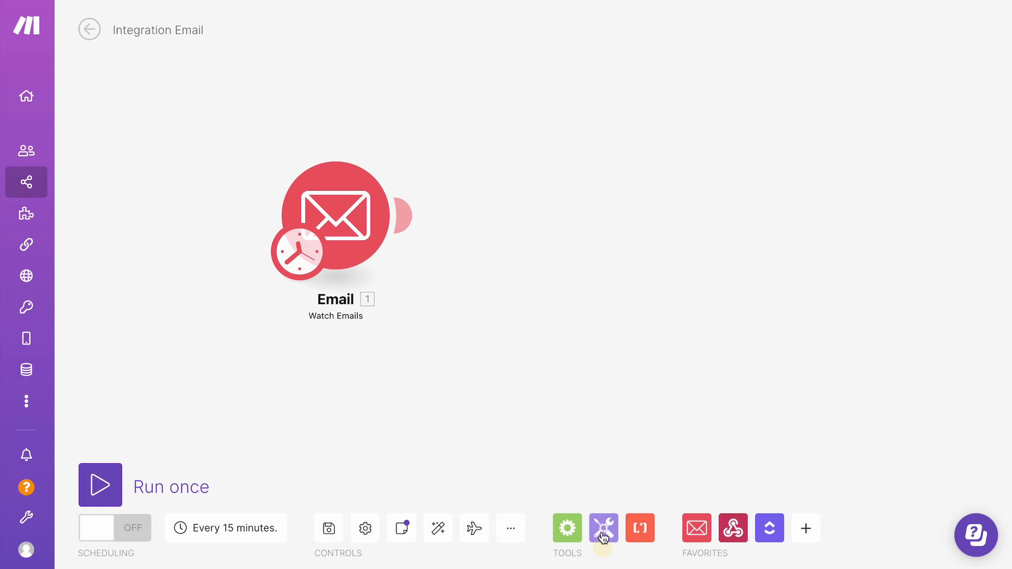
pyautogui.scroll(-8, 657, 251)
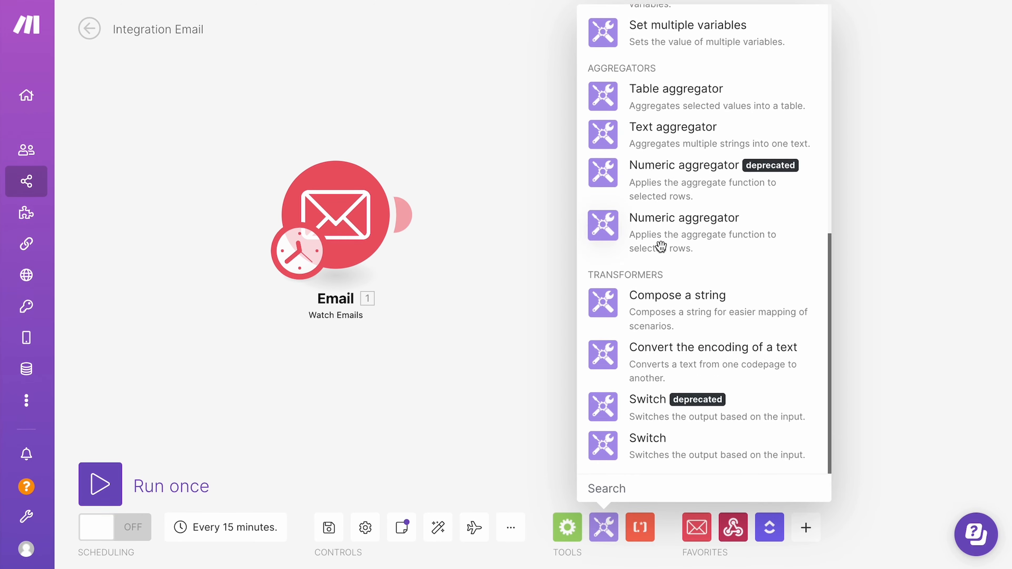
pyautogui.scroll(6, 659, 244)
pyautogui.scroll(-5, 623, 405)
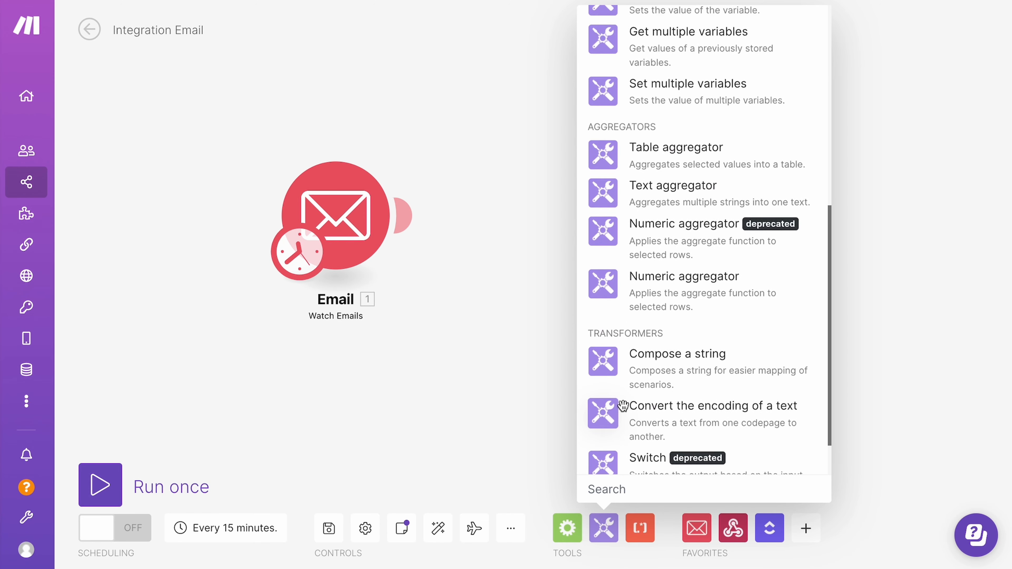
pyautogui.scroll(5, 633, 367)
pyautogui.click(660, 242)
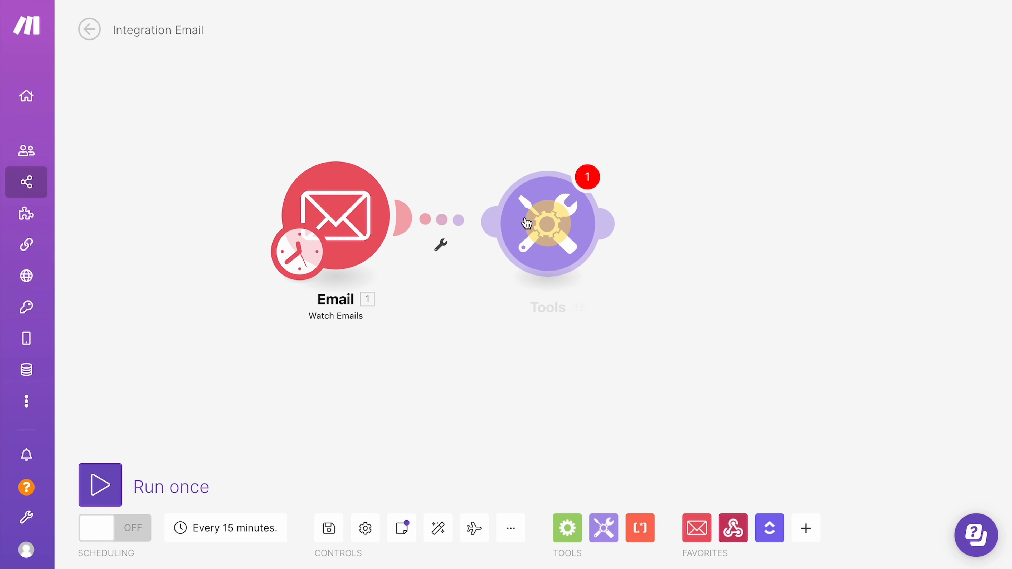
# Add a Tools Set multiple variables module after the Set variable module
pyautogui.click(607, 536)
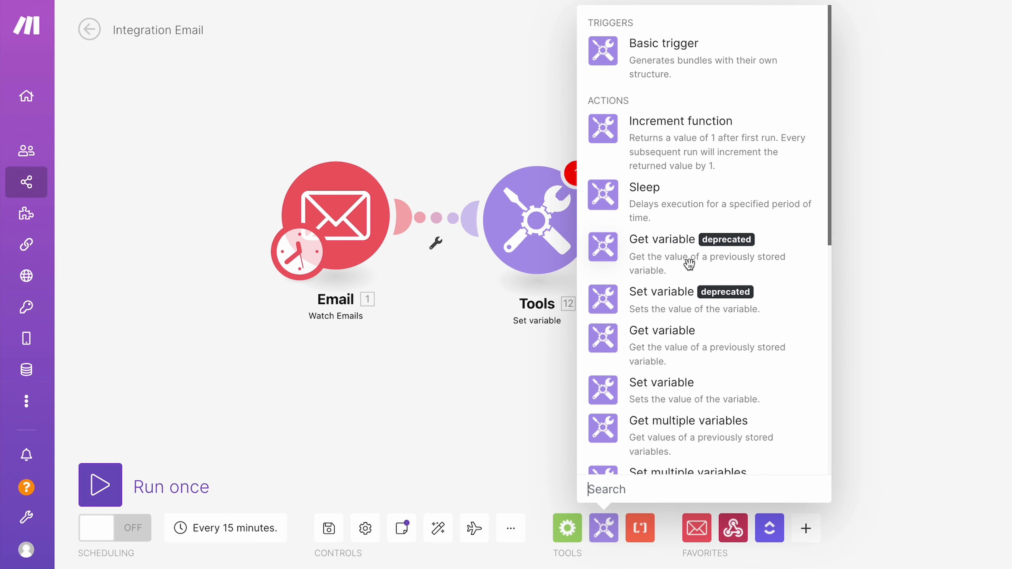
pyautogui.scroll(-3, 682, 333)
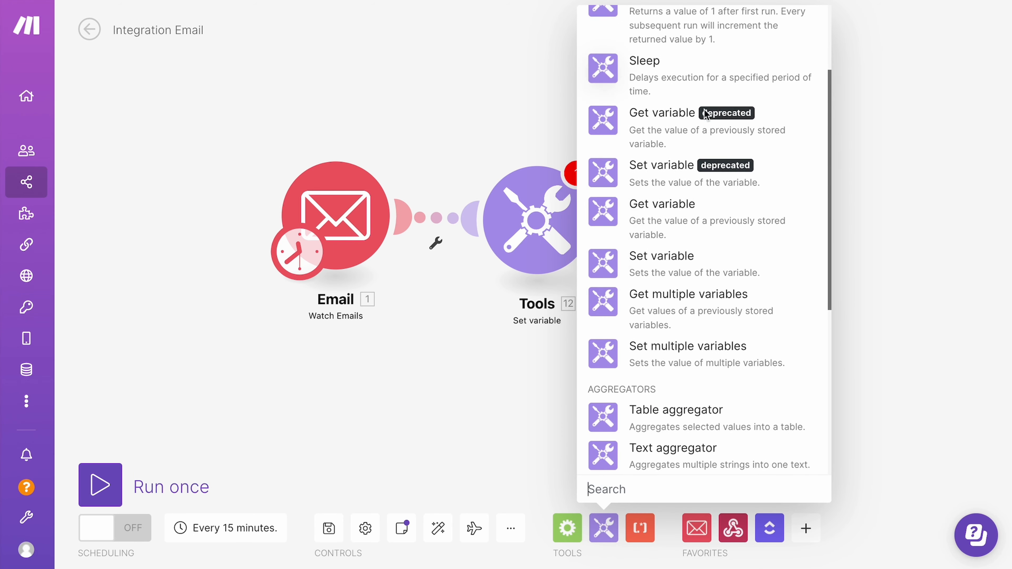
pyautogui.scroll(-1, 714, 224)
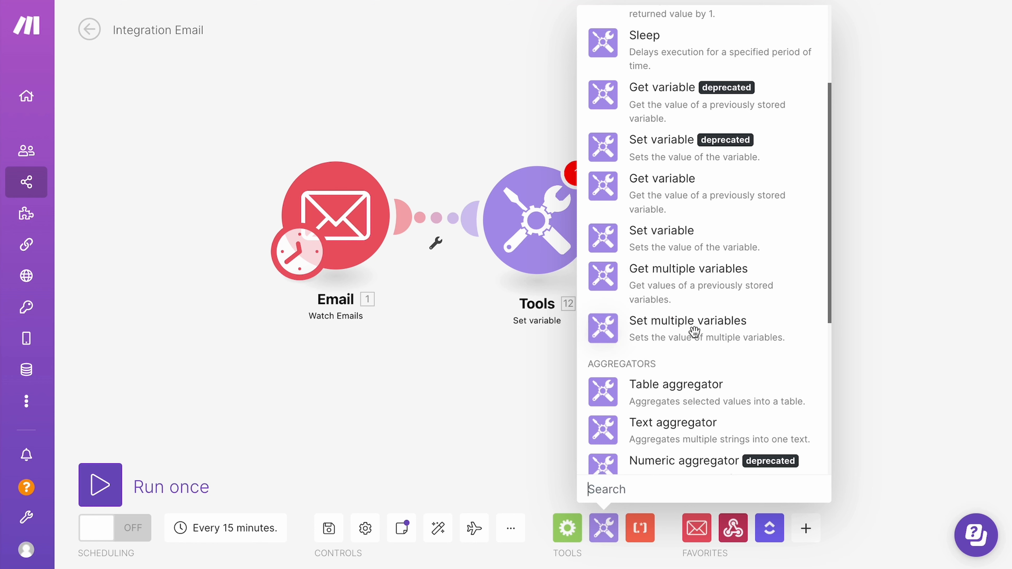
pyautogui.click(686, 337)
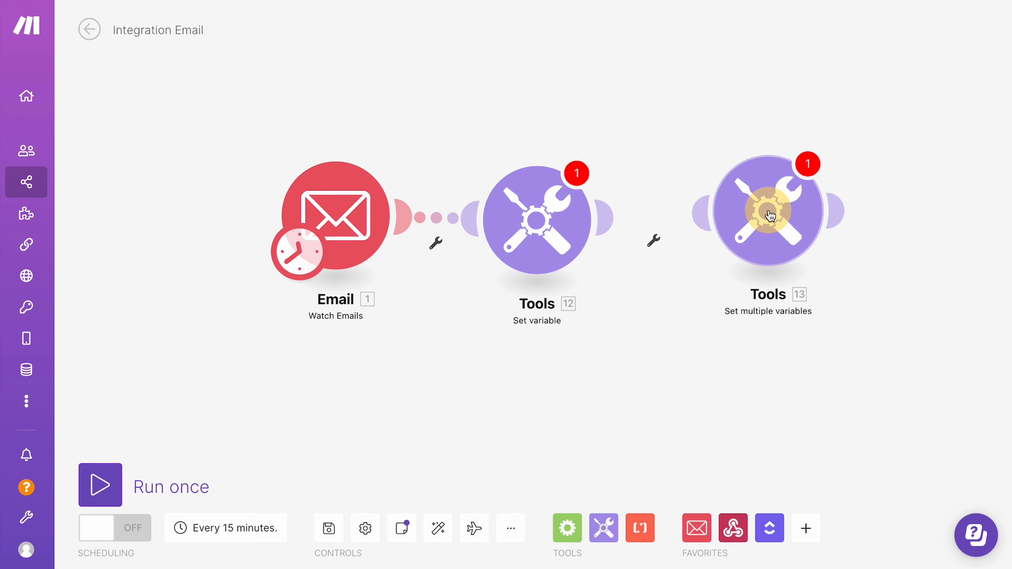
pyautogui.click(429, 357)
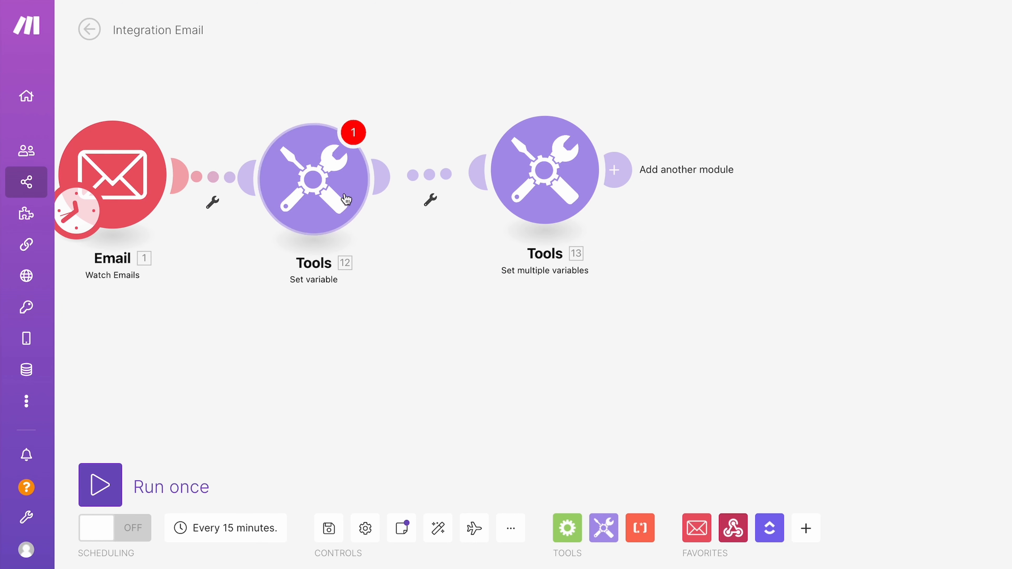
# Configure the Set variable module with variable name test and value 2345, keeping the lifetime at One cycle
pyautogui.click(334, 187)
pyautogui.click(451, 249)
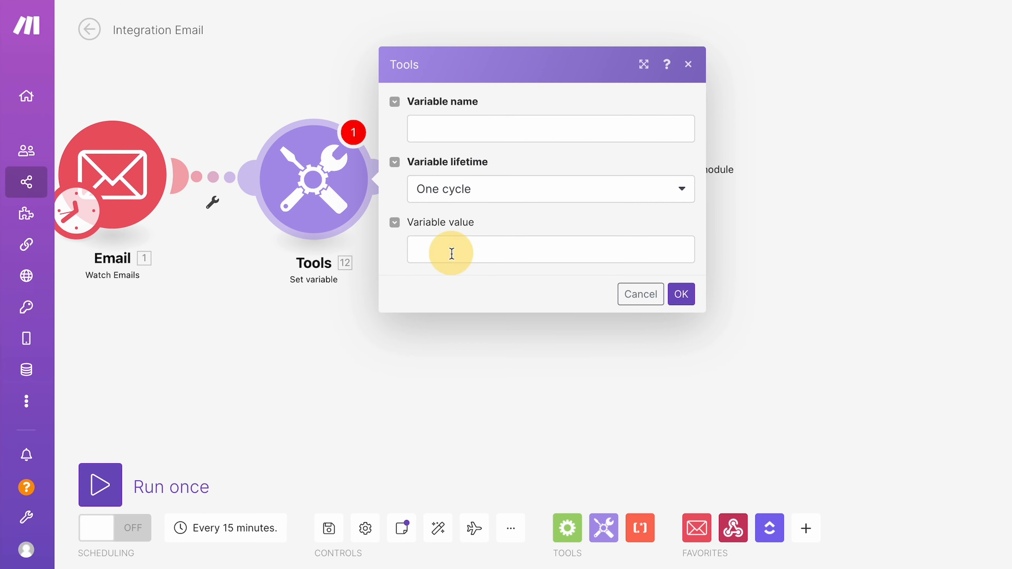
pyautogui.click(460, 346)
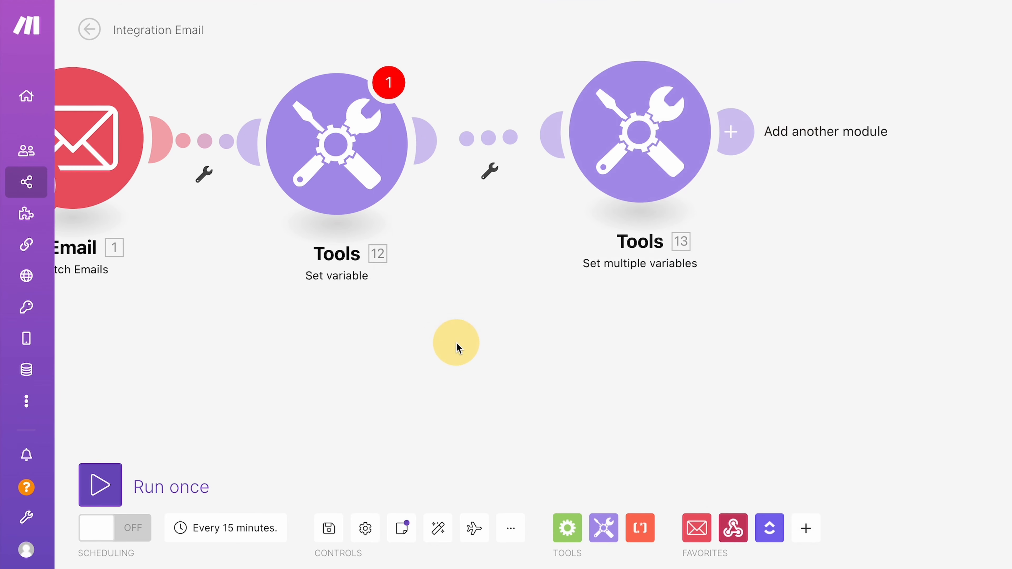
pyautogui.click(386, 162)
pyautogui.click(499, 87)
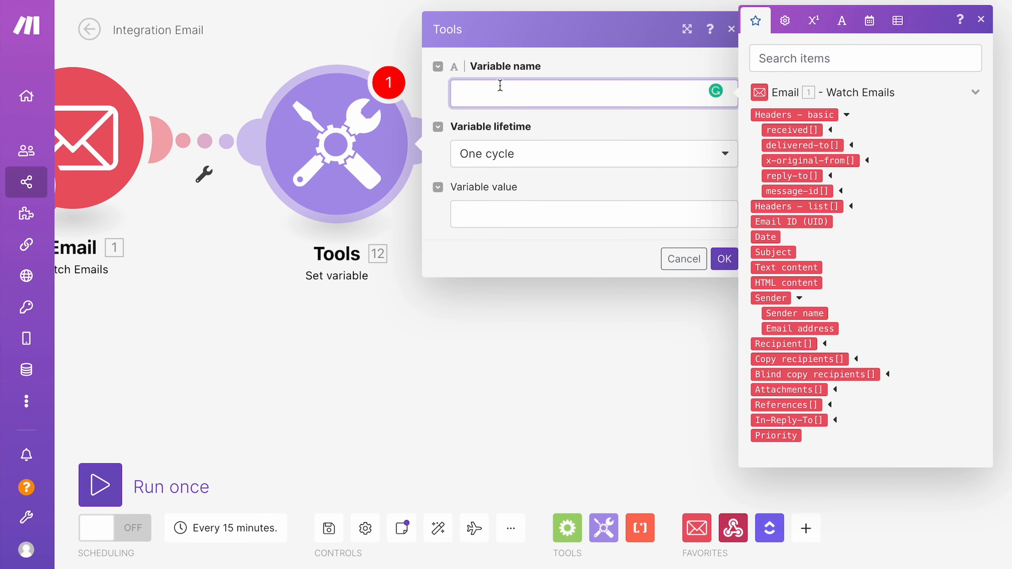
pyautogui.click(500, 213)
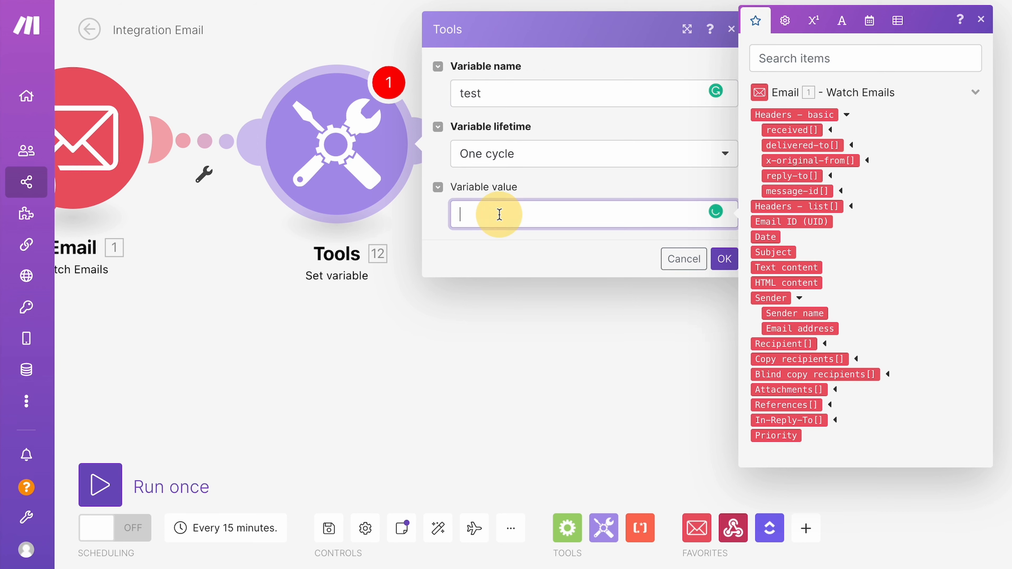
pyautogui.click(724, 259)
# Run only the Set variable module, inspect its output bundle and check its settings again
pyautogui.rightClick(322, 168)
pyautogui.click(345, 202)
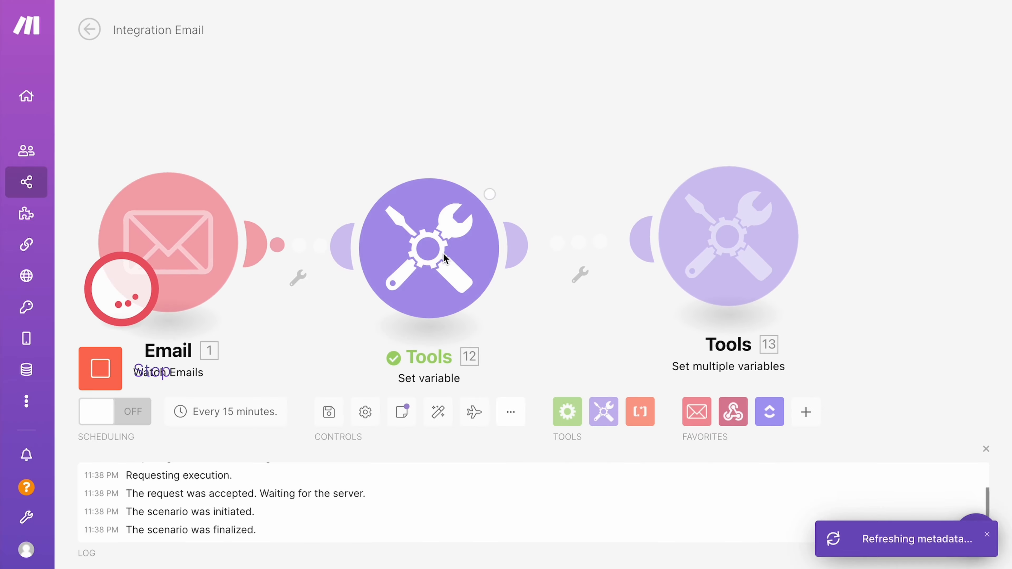
pyautogui.click(524, 164)
pyautogui.moveTo(646, 238); pyautogui.dragTo(745, 236)
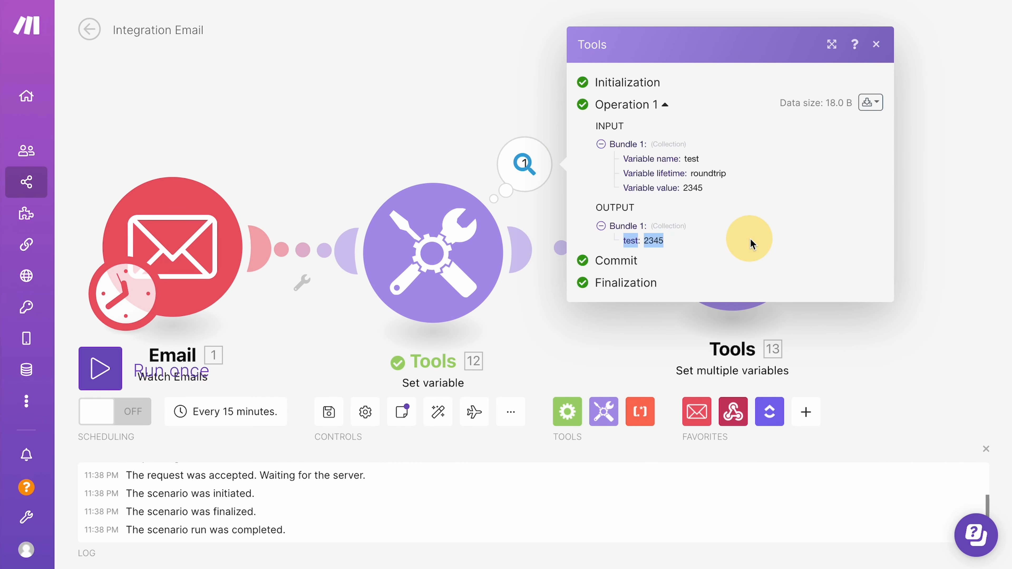
pyautogui.click(491, 196)
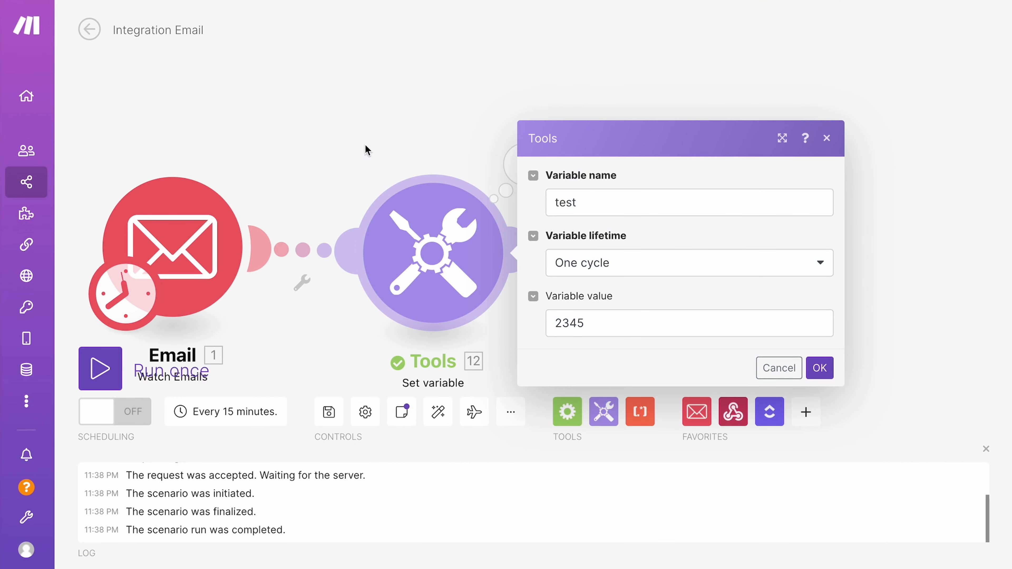
pyautogui.moveTo(358, 166); pyautogui.dragTo(356, 57)
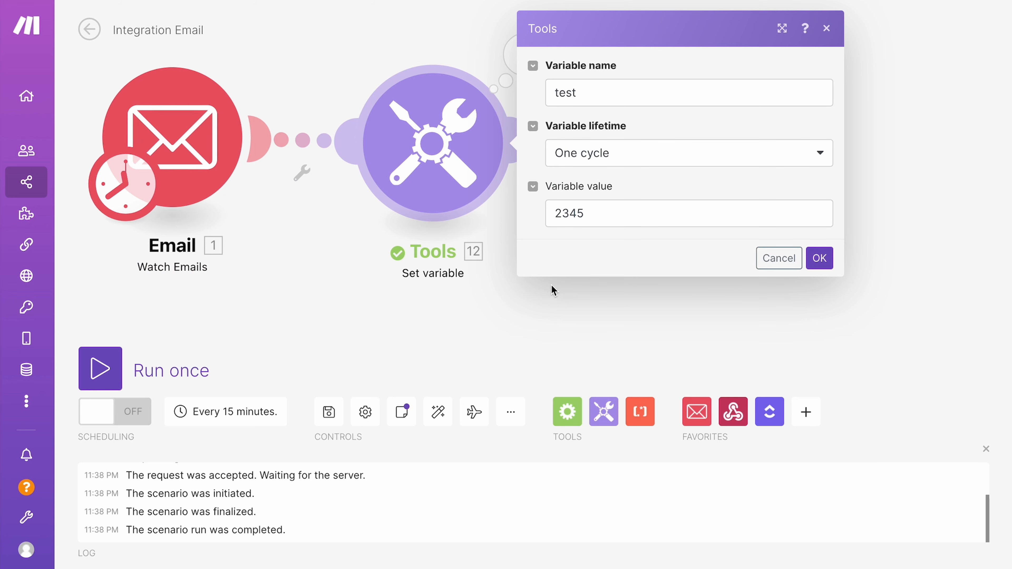
pyautogui.click(580, 297)
# Try adding two variable items in the Set multiple variables module, and close its settings without saving
pyautogui.moveTo(579, 294); pyautogui.dragTo(482, 284)
pyautogui.moveTo(629, 164); pyautogui.dragTo(559, 197)
pyautogui.click(559, 197)
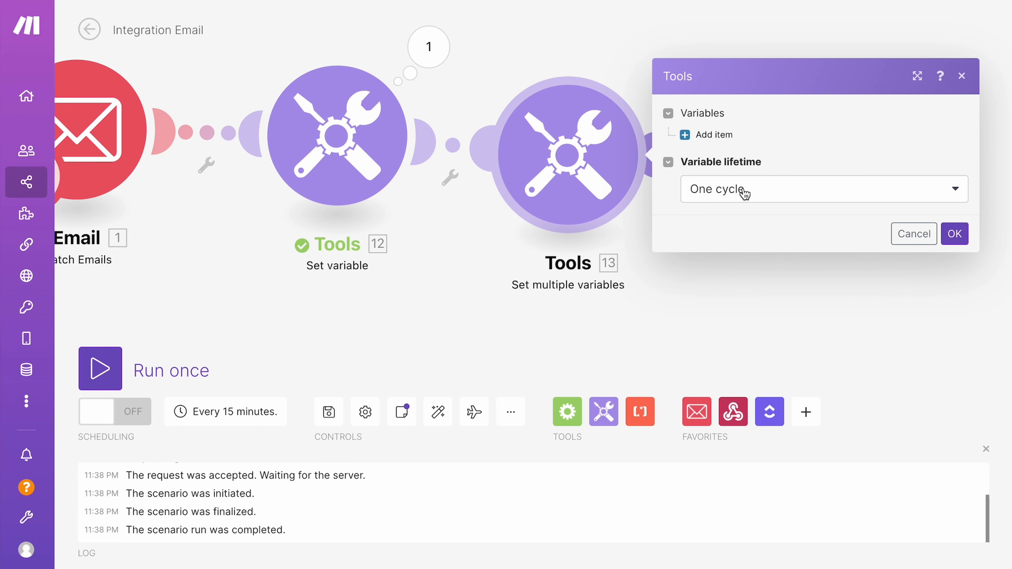
pyautogui.click(713, 135)
pyautogui.click(703, 222)
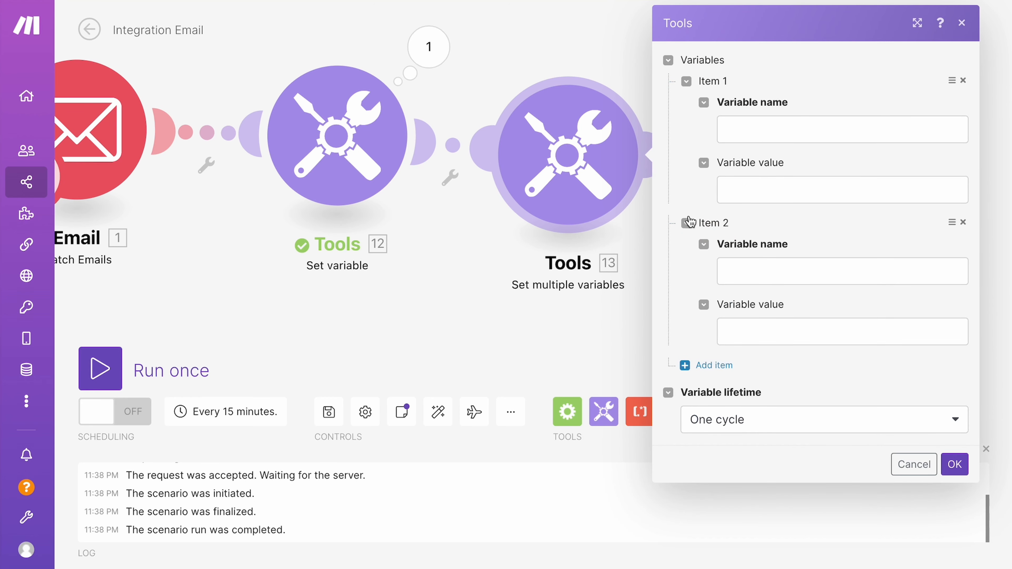
pyautogui.click(962, 23)
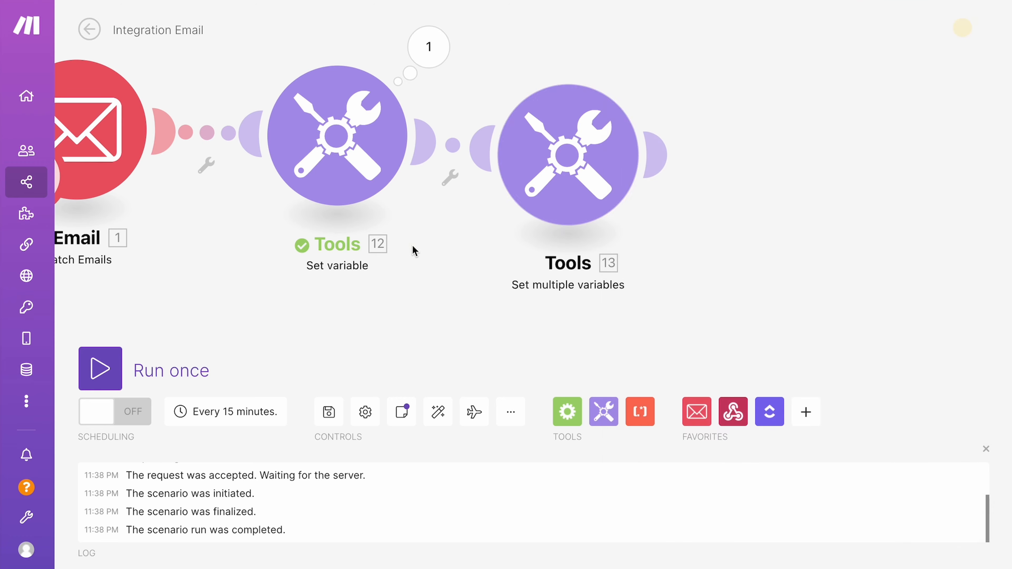
# Delete the Set multiple variables module from the end of the scenario
pyautogui.moveTo(413, 251); pyautogui.dragTo(671, 262)
pyautogui.click(867, 178)
pyautogui.moveTo(867, 178); pyautogui.dragTo(890, 186)
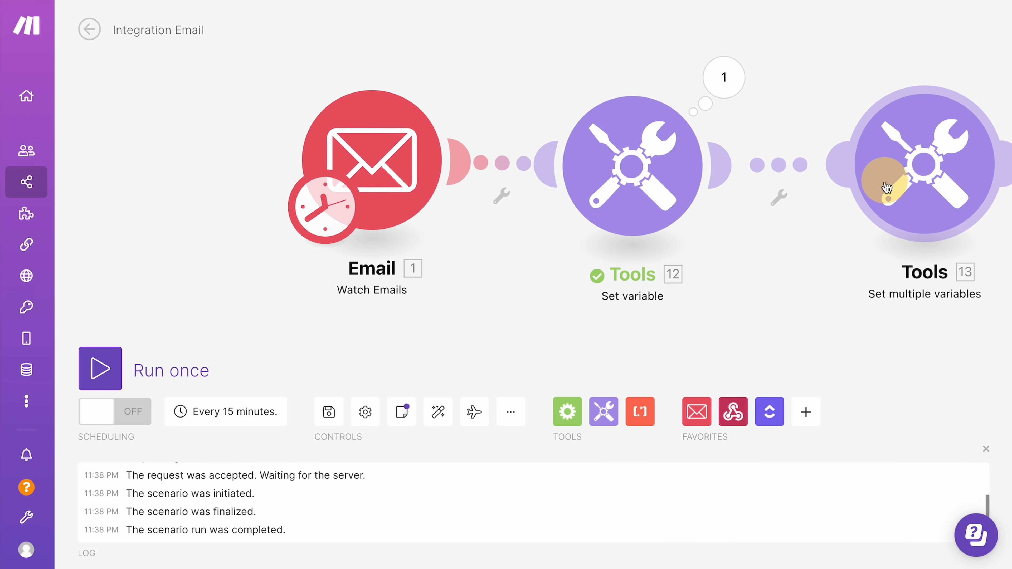
pyautogui.rightClick(908, 175)
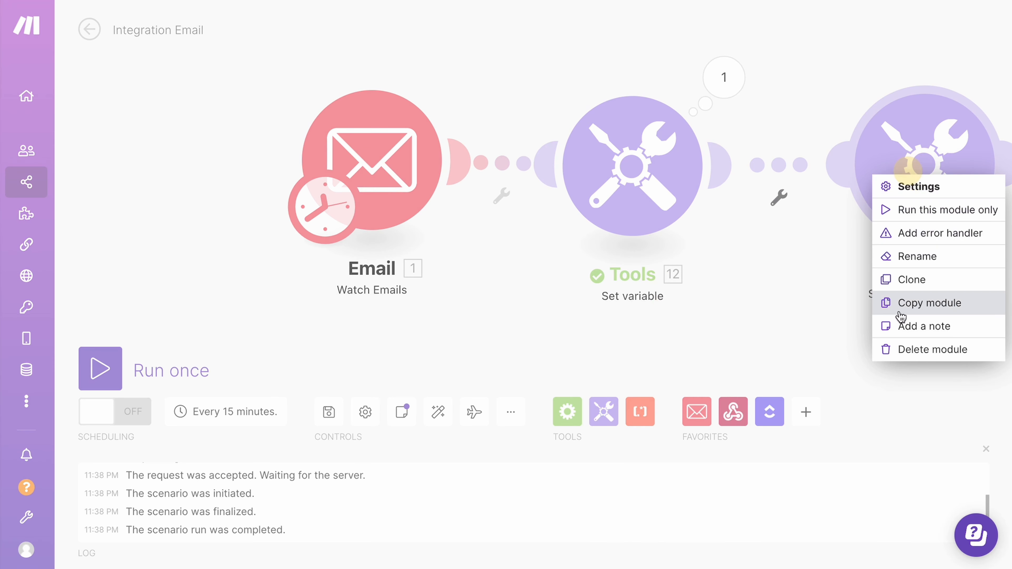
pyautogui.click(910, 349)
# Clear the variable value in the Set variable module's settings
pyautogui.click(678, 215)
pyautogui.click(747, 242)
pyautogui.hotkey('ctrl', 'a')
pyautogui.press('BackSpace')
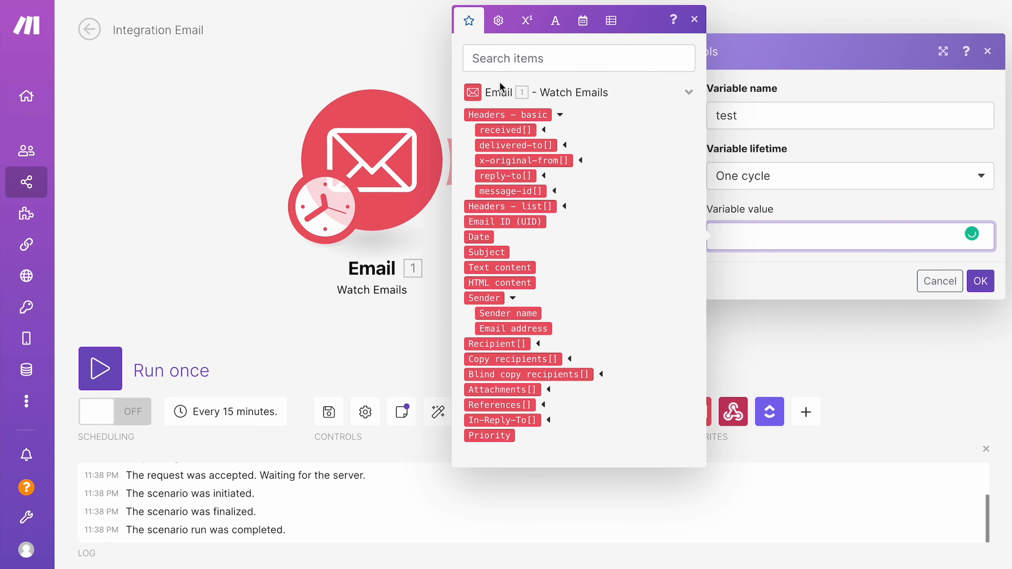
# Browse the mappable Email items for the variable value and collapse the Headers - basic group
pyautogui.click(498, 20)
pyautogui.click(472, 150)
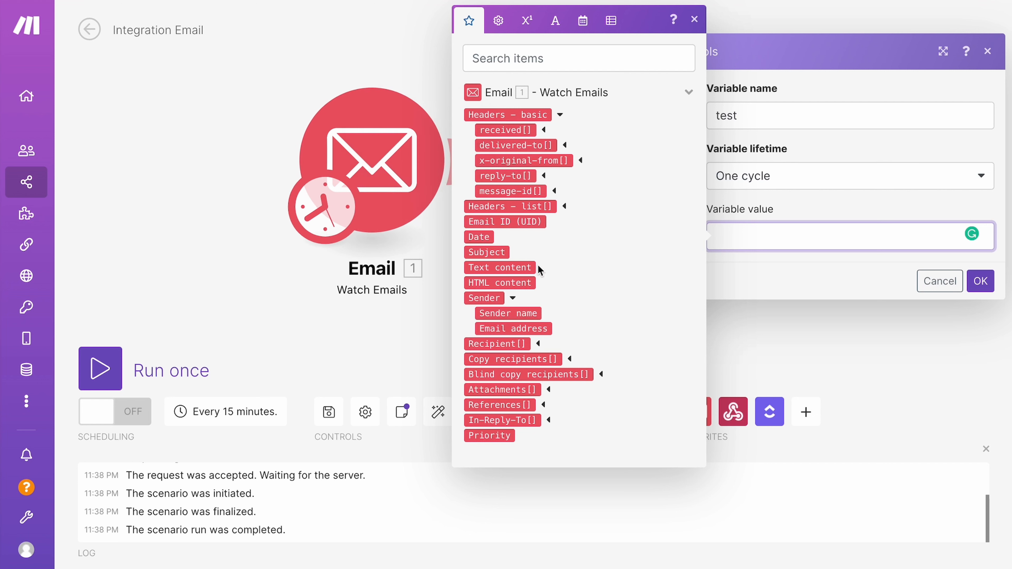
pyautogui.click(560, 117)
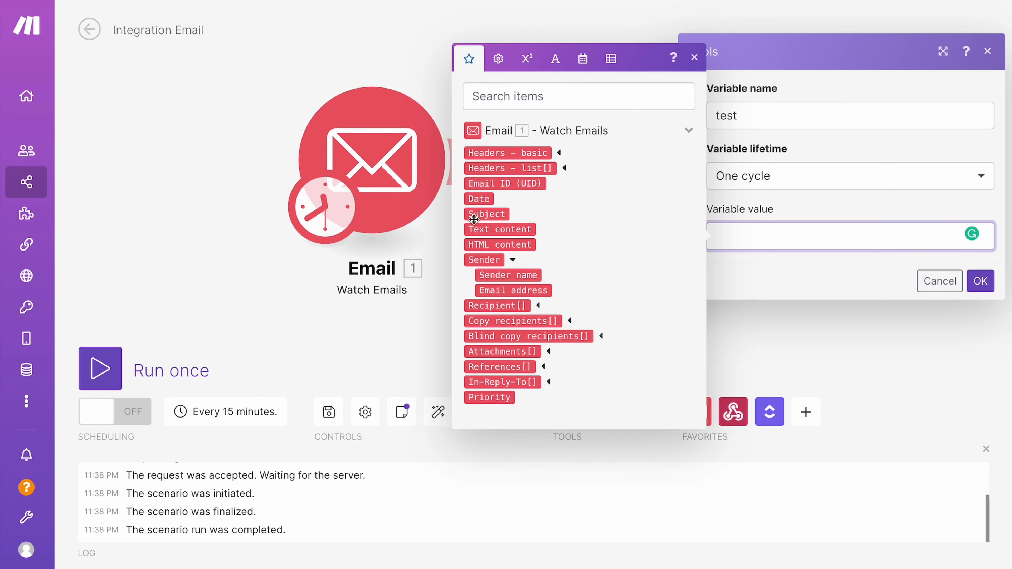
# Map the Email module's Date item as the value of the test variable and save the Set variable module
pyautogui.click(481, 200)
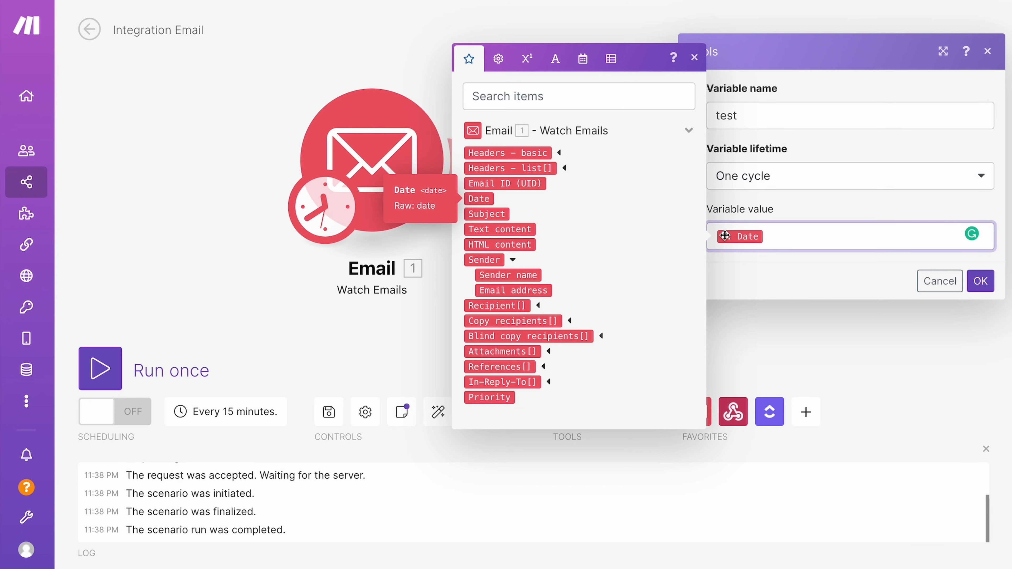
pyautogui.moveTo(729, 238); pyautogui.dragTo(772, 238)
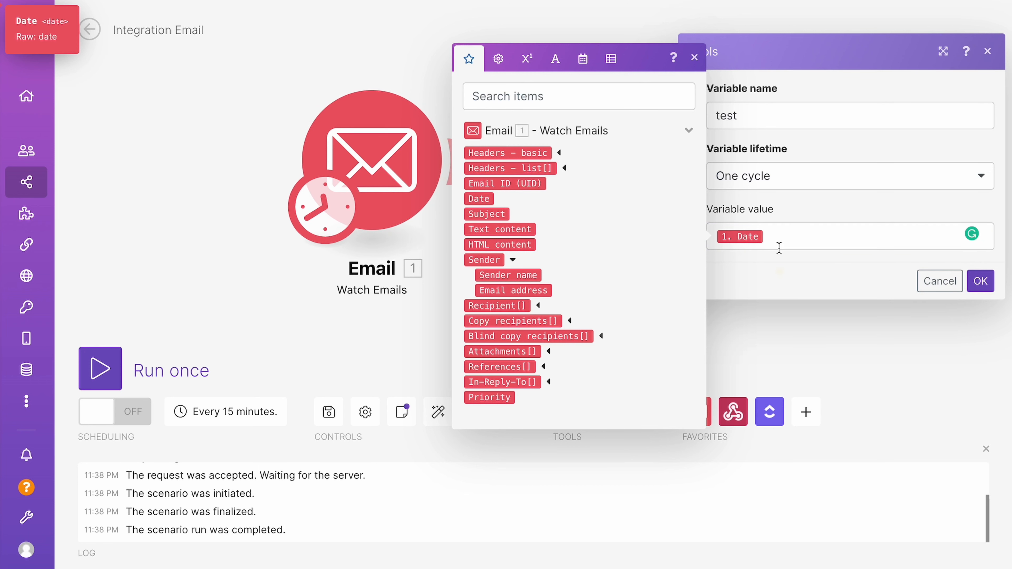
pyautogui.click(779, 235)
pyautogui.click(980, 281)
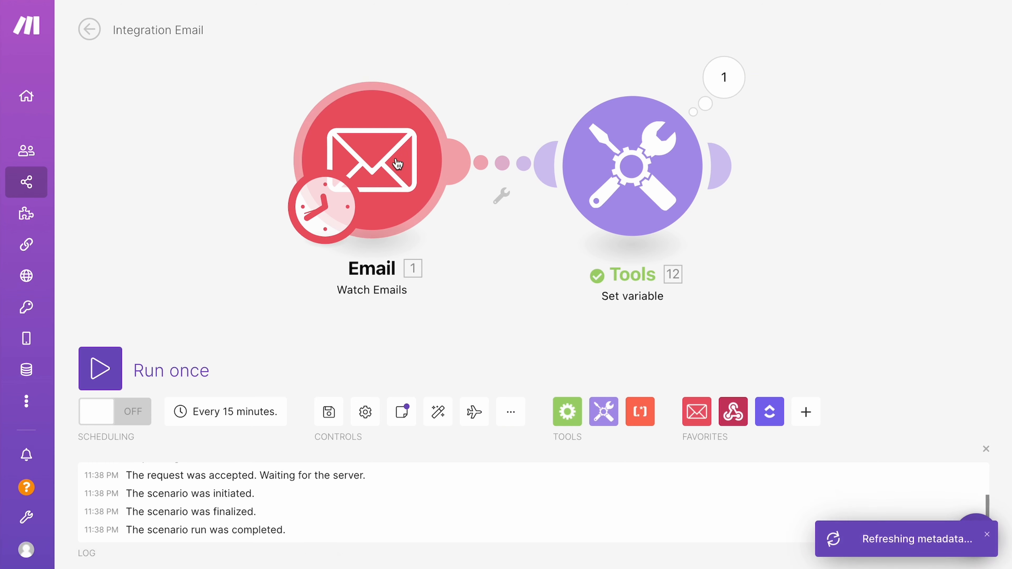
# Reopen the Set variable module's settings to view the mappable Email items for the variable value, and close them
pyautogui.moveTo(495, 280); pyautogui.dragTo(332, 280)
pyautogui.click(505, 182)
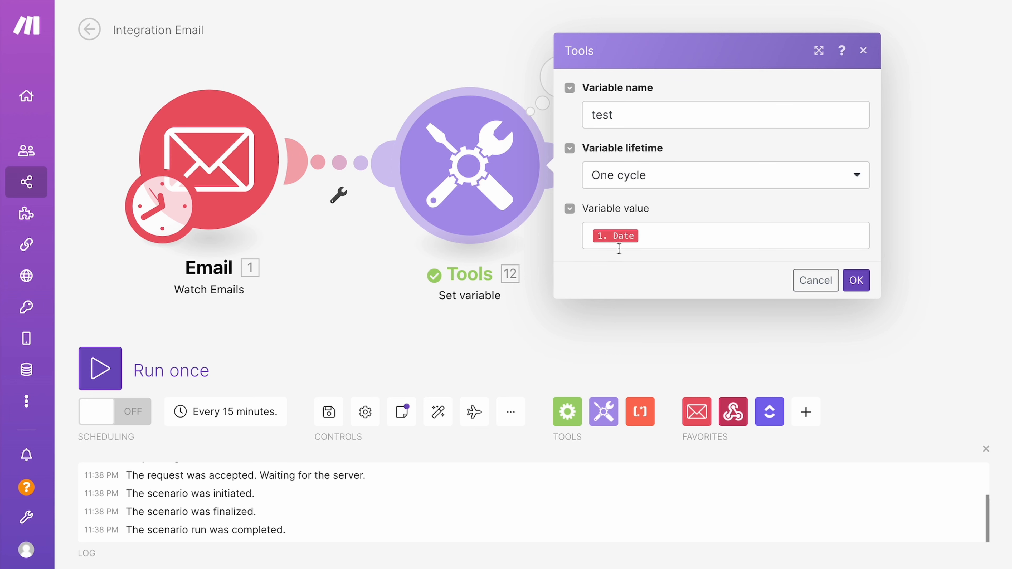
pyautogui.click(646, 238)
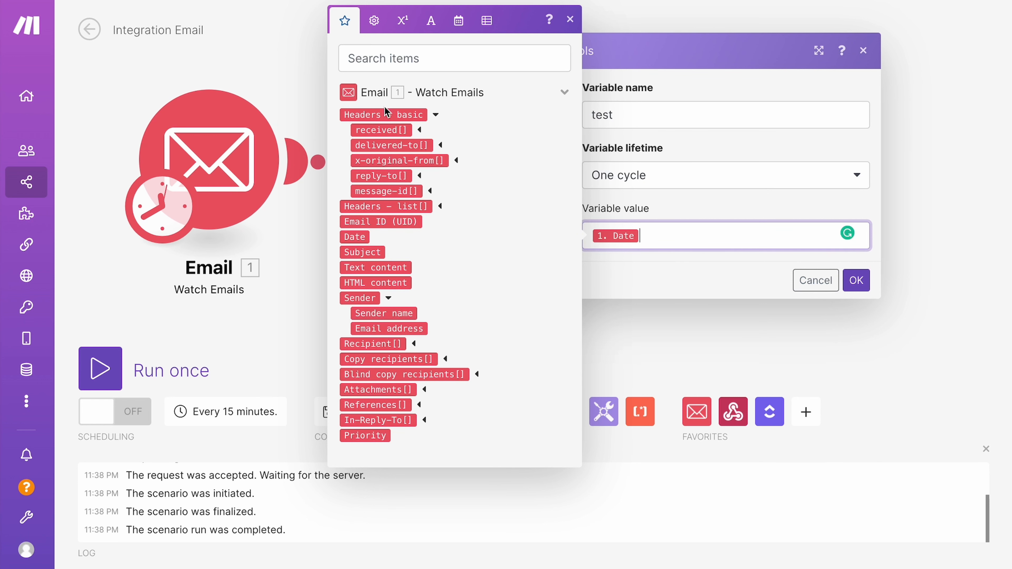
pyautogui.click(251, 60)
# Set the Email trigger to start from a selected first email, the Slack message from Slackbot dated 14.04.2022
pyautogui.rightClick(248, 176)
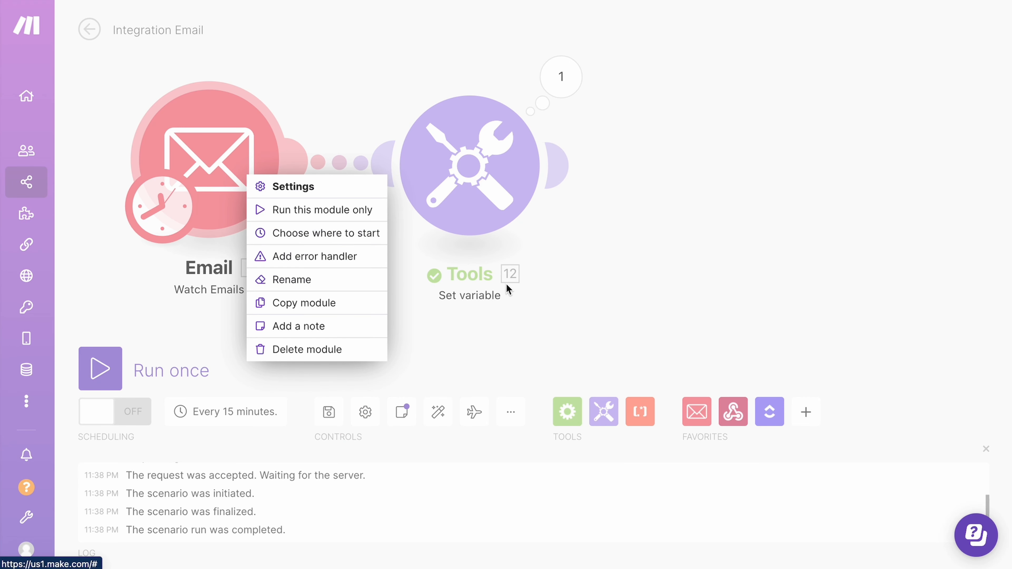
pyautogui.click(367, 233)
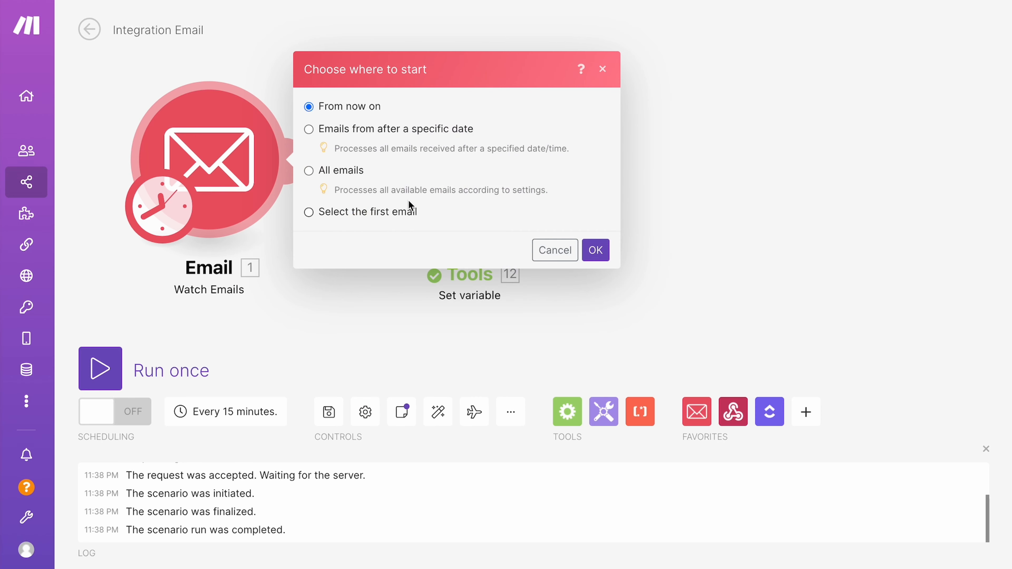
pyautogui.click(376, 213)
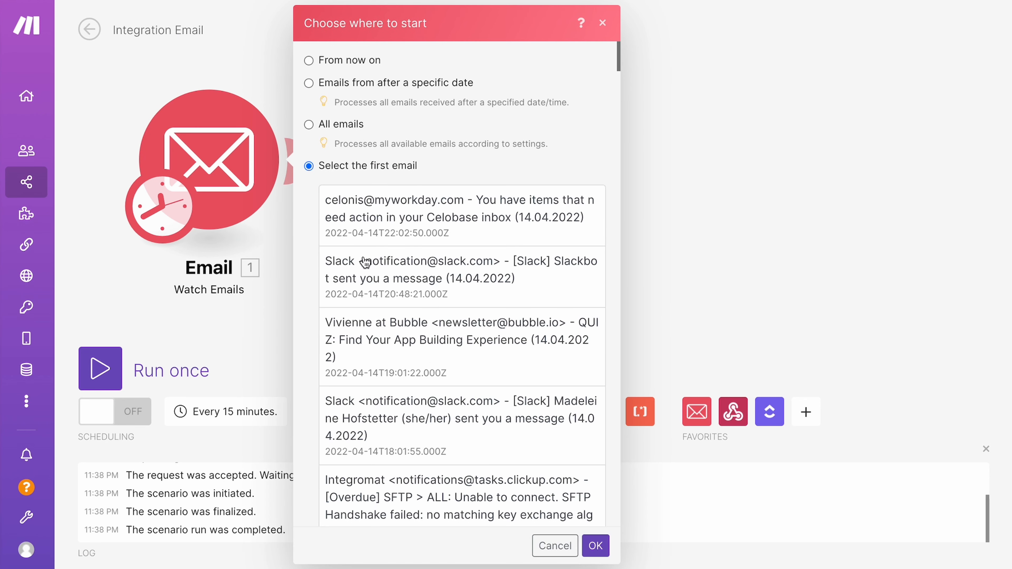
pyautogui.click(377, 282)
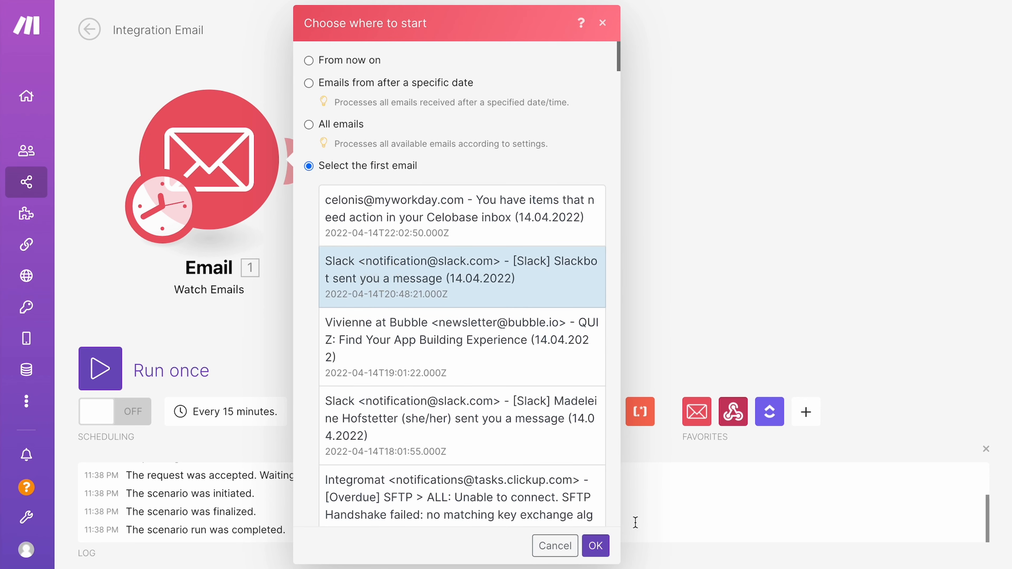
pyautogui.click(608, 552)
# Change the Email module's connection to the My Google Restricted connection for the Gmail account and save the settings
pyautogui.click(389, 93)
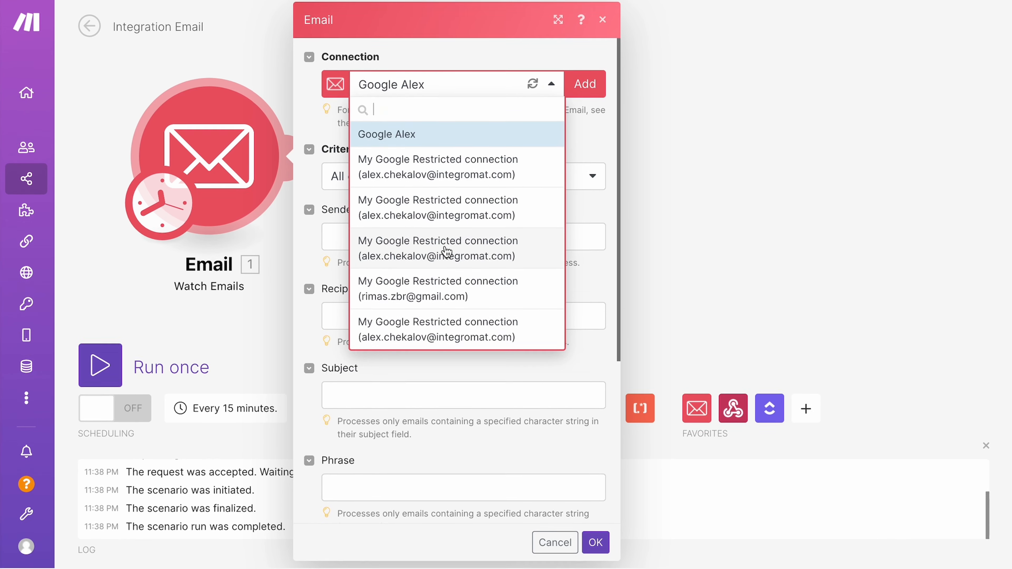
pyautogui.click(464, 302)
pyautogui.click(594, 545)
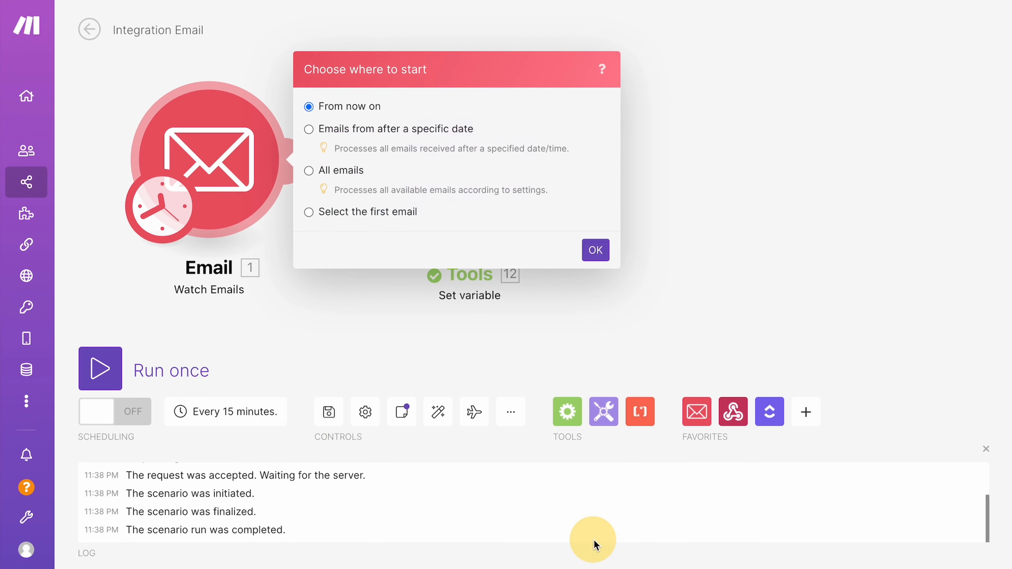
# Set the Email trigger to start from a selected first email, the Best Buy Outlet message dated 14.04.2022
pyautogui.click(357, 208)
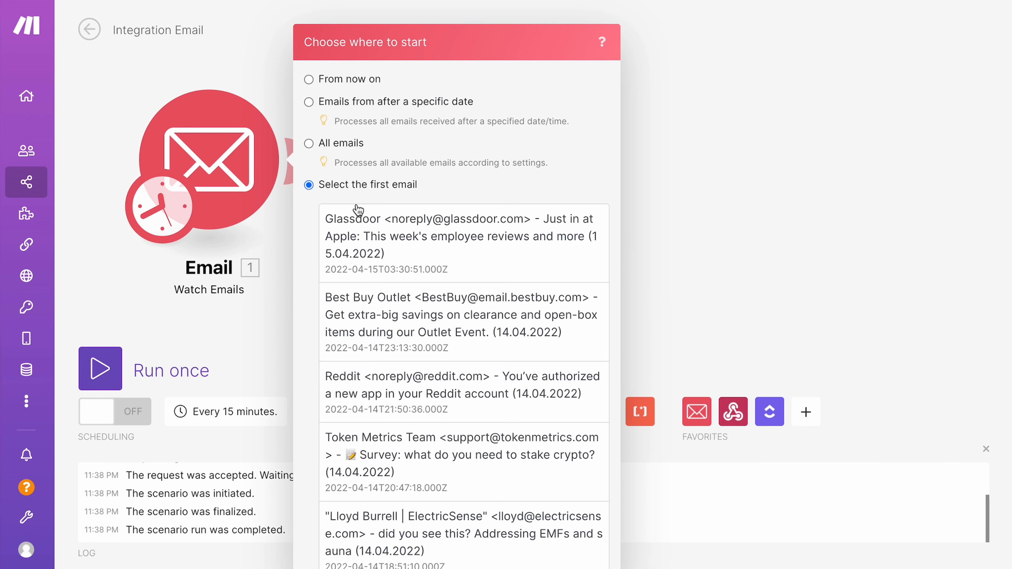
pyautogui.click(402, 231)
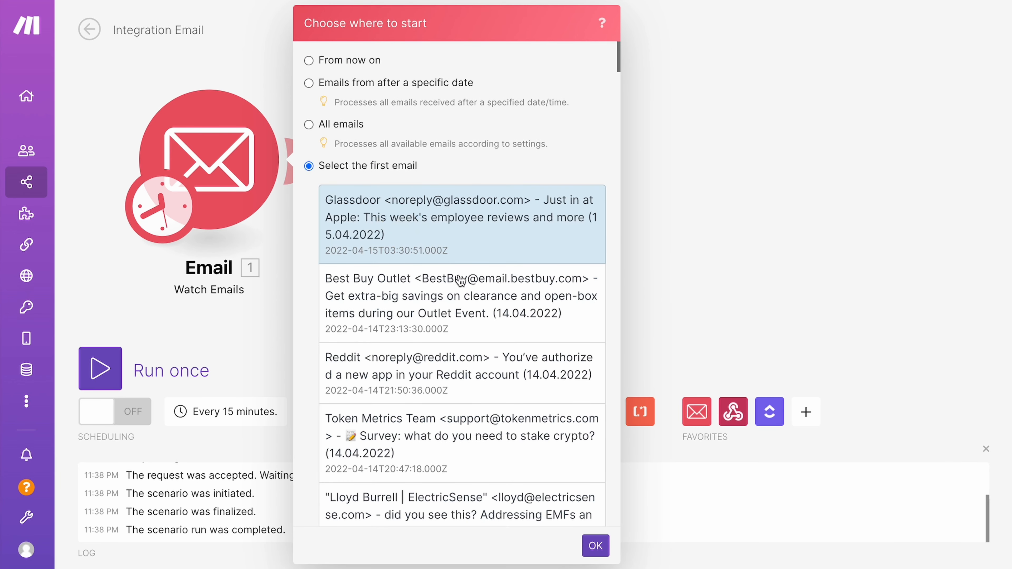
pyautogui.click(464, 291)
pyautogui.click(595, 546)
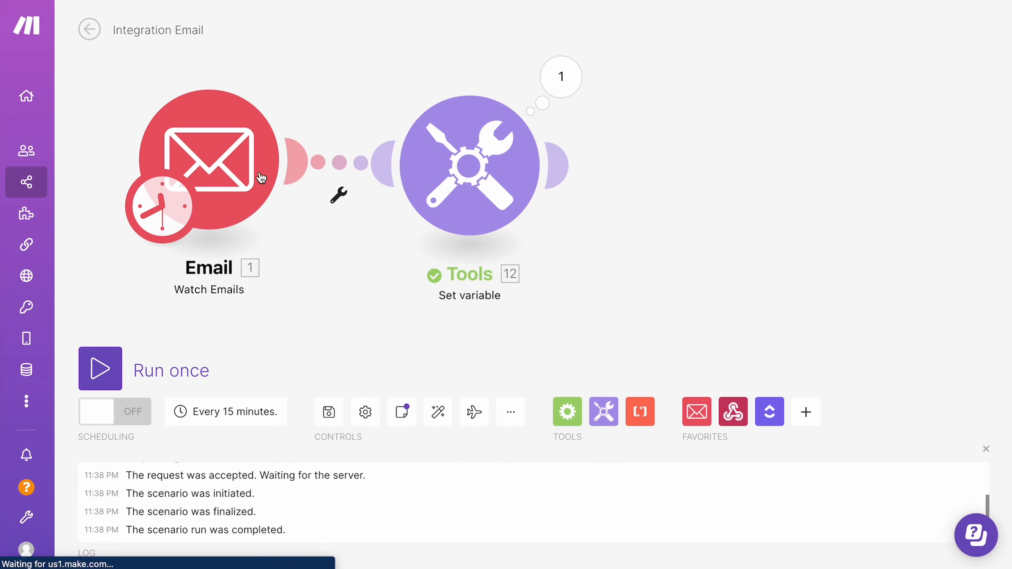
# Run only the Email module and open the output of its operation
pyautogui.rightClick(252, 167)
pyautogui.click(296, 205)
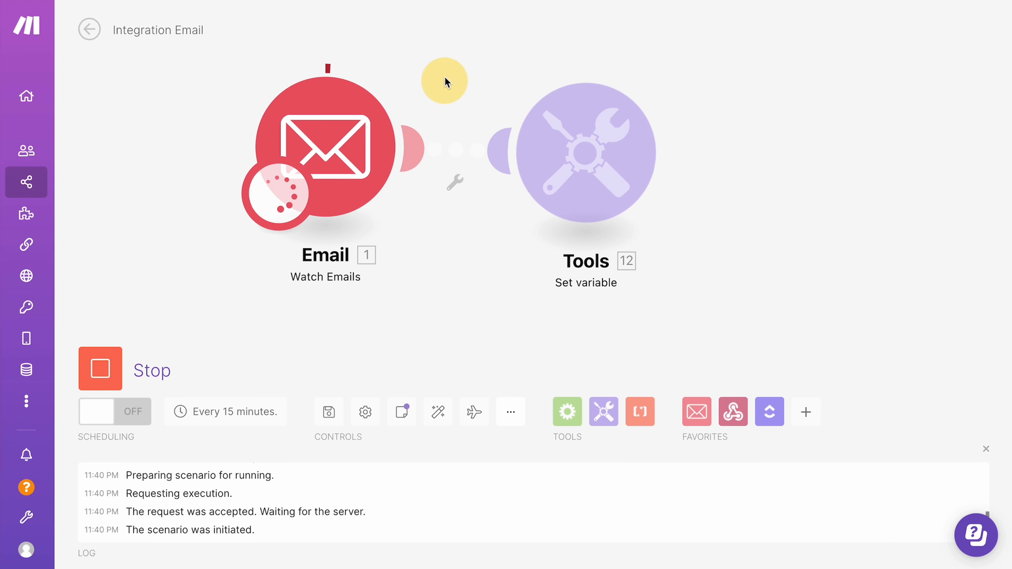
pyautogui.click(345, 103)
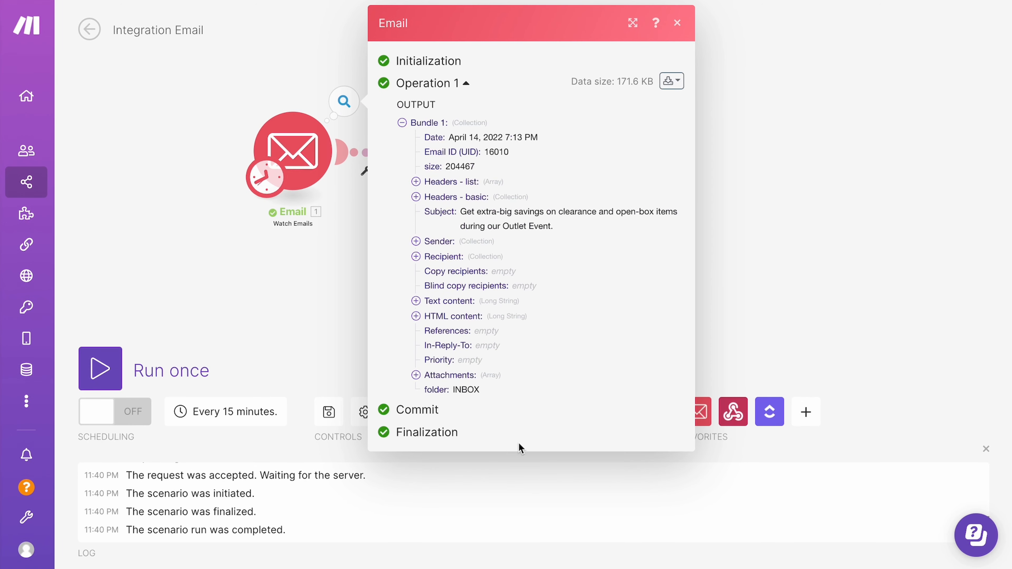
pyautogui.scroll(5, 338, 297)
pyautogui.moveTo(326, 261); pyautogui.dragTo(347, 400)
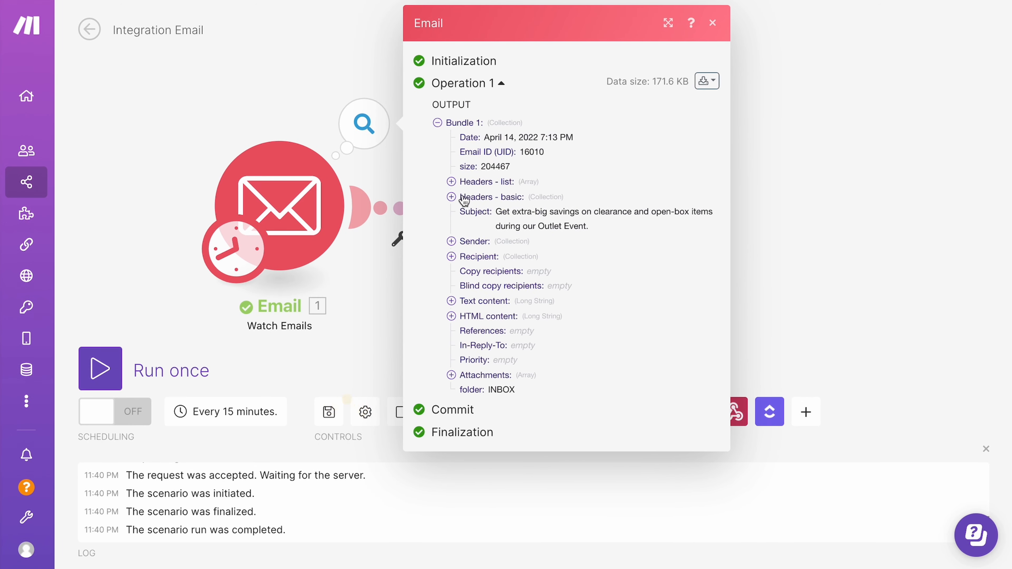
# Examine the Headers - list, Headers - basic, Sender and Recipient details in the Email output bundle, and close the output
pyautogui.click(452, 182)
pyautogui.scroll(-5, 460, 259)
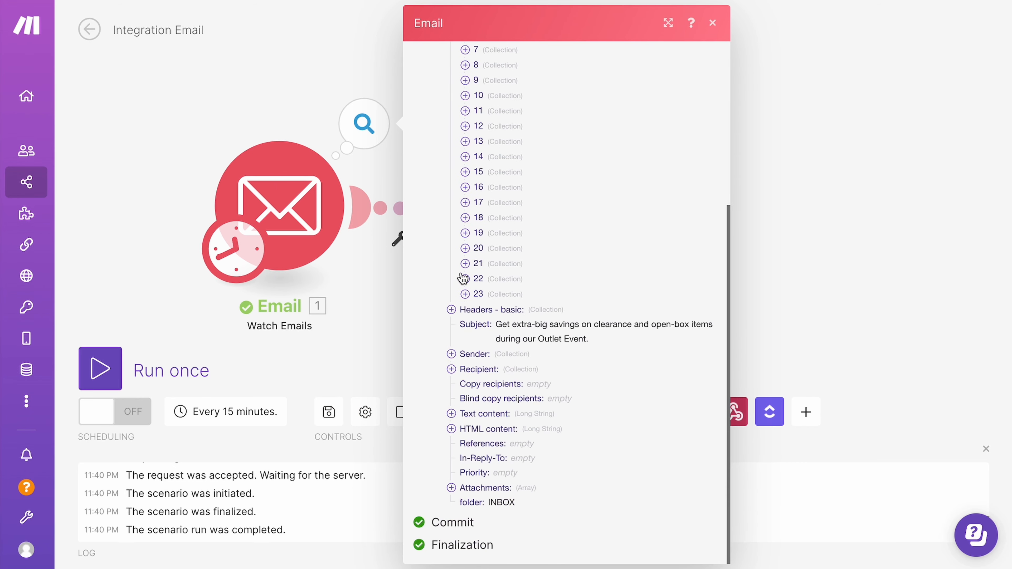
pyautogui.click(452, 309)
pyautogui.scroll(-5, 454, 317)
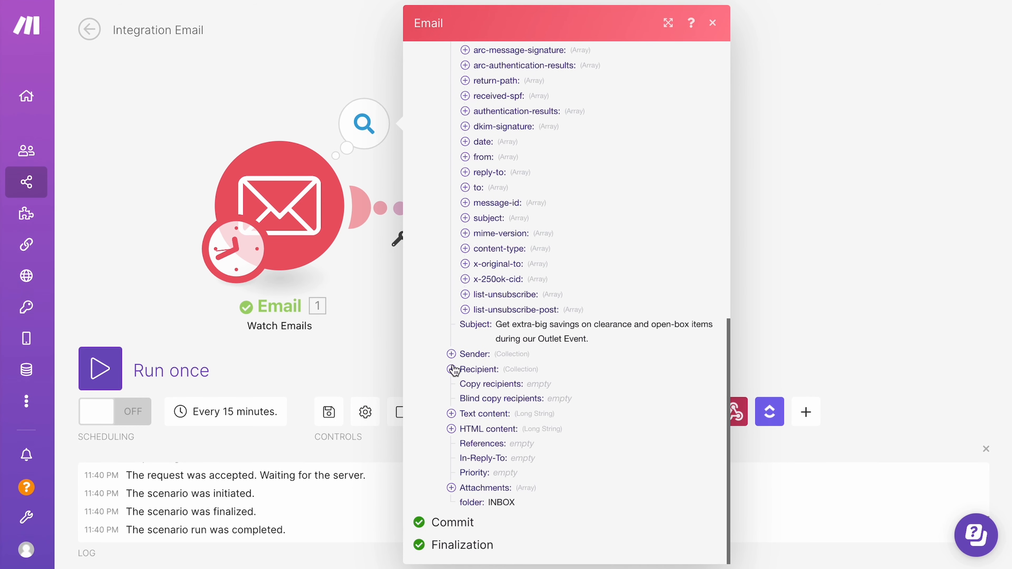
pyautogui.click(451, 353)
pyautogui.click(452, 370)
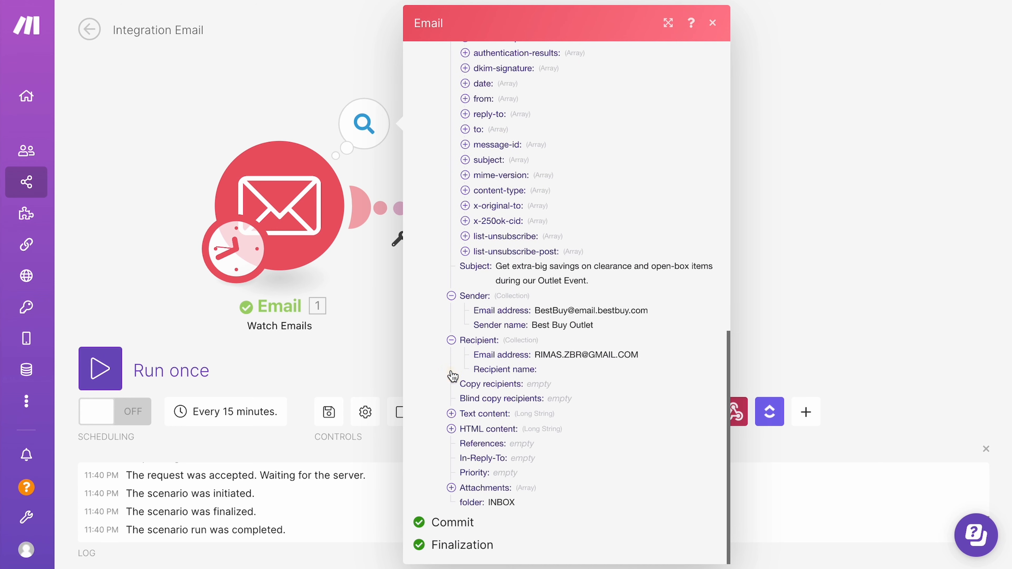
pyautogui.click(375, 306)
# Open the filter between the Email and Set variable modules, view the mappable items for its condition, and close it
pyautogui.click(400, 217)
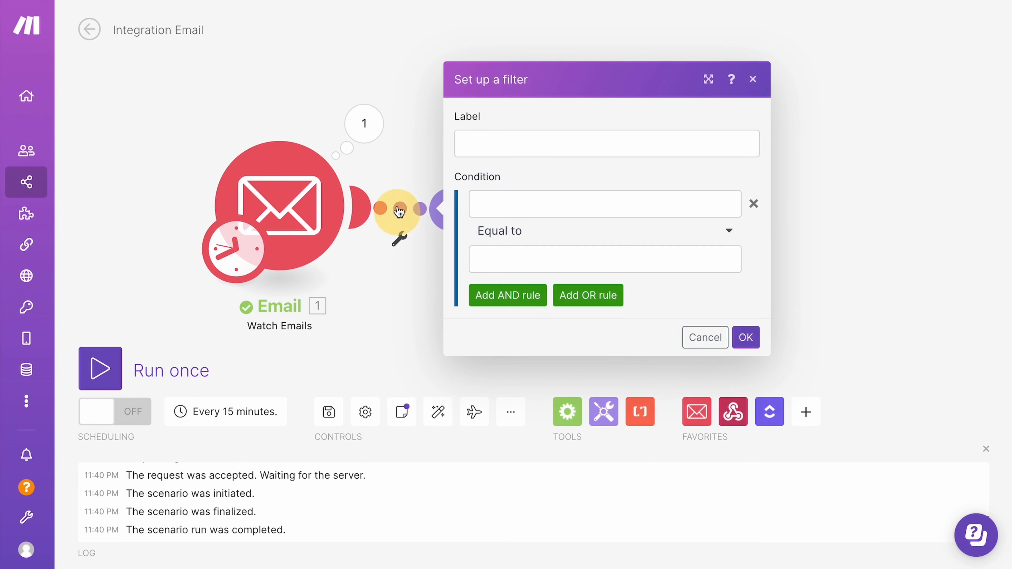
pyautogui.click(488, 202)
pyautogui.scroll(-5, 836, 205)
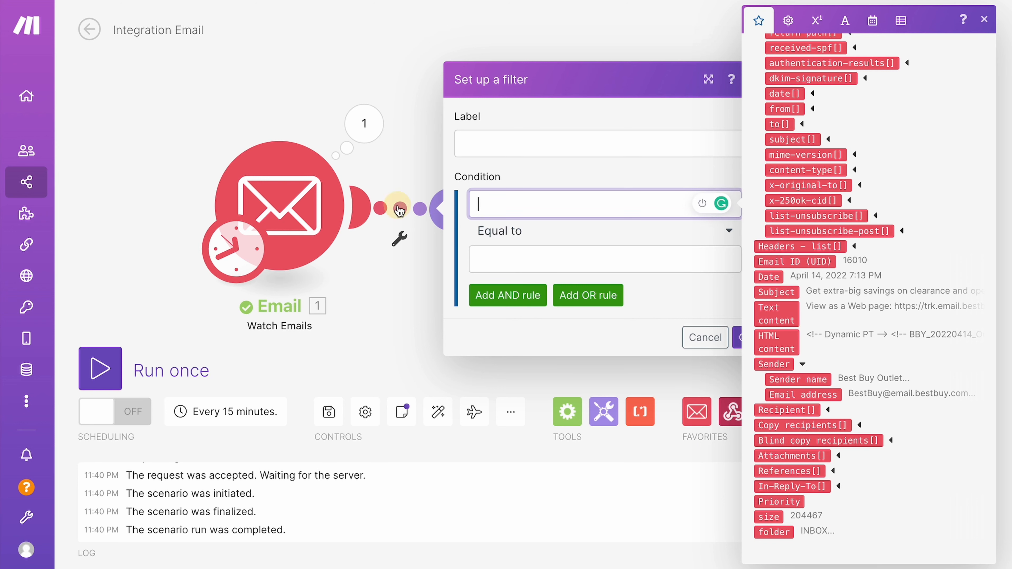
pyautogui.click(382, 305)
pyautogui.click(402, 211)
pyautogui.click(390, 299)
# Examine the mappable Email items for the Set variable value, toggling the Headers - basic, Sender and Headers - list[] groups
pyautogui.click(474, 225)
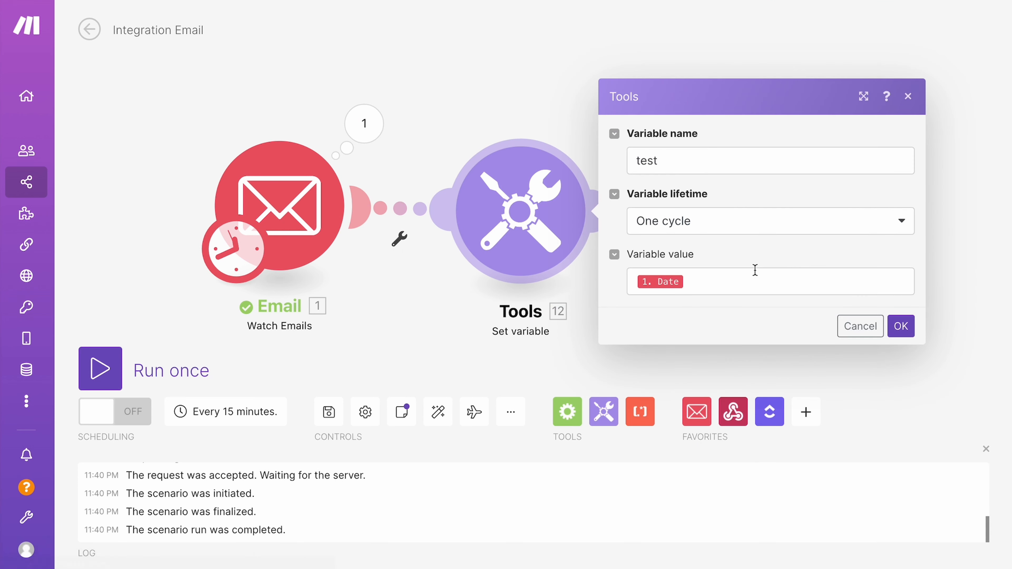
pyautogui.click(718, 280)
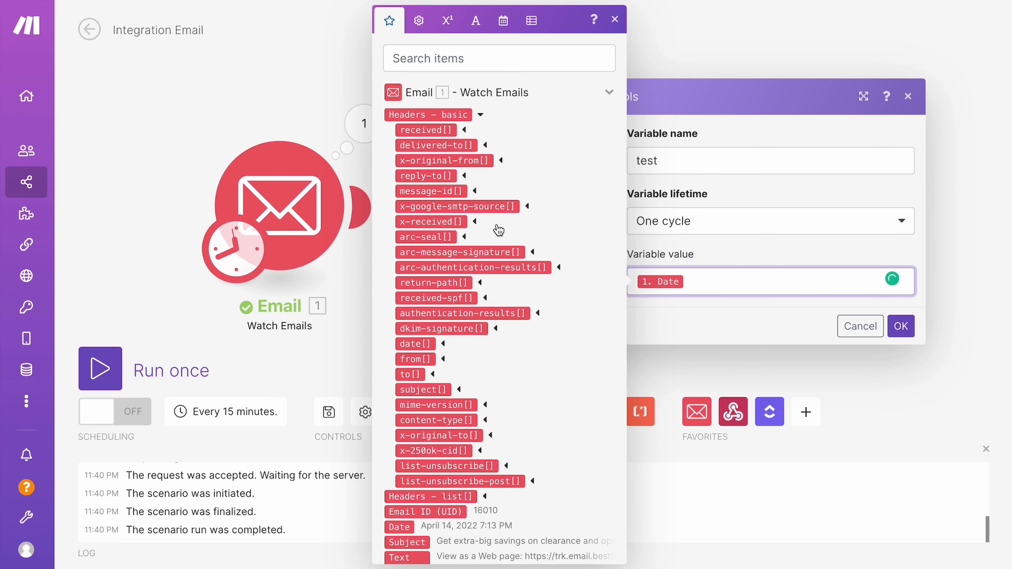
pyautogui.click(479, 114)
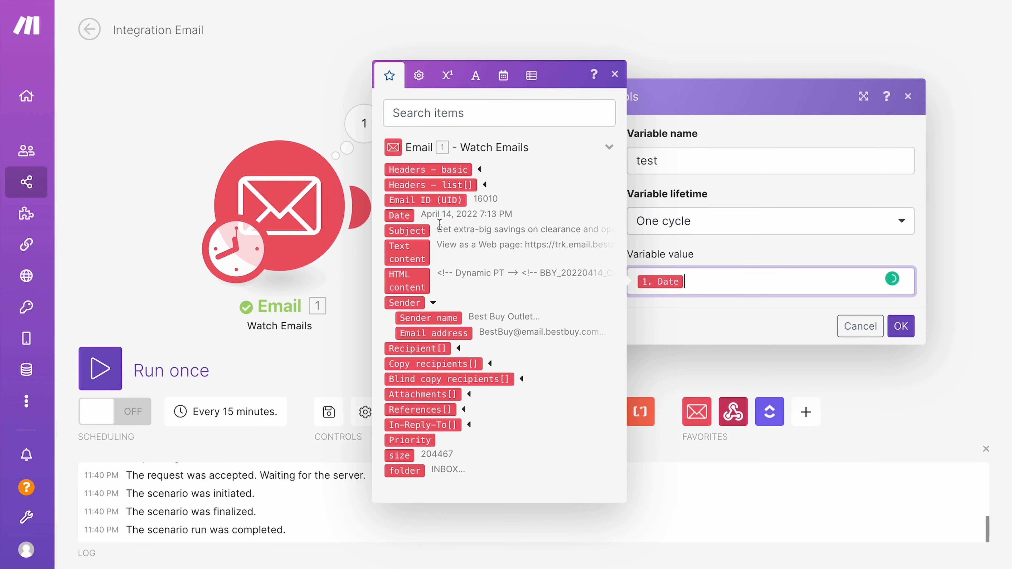
pyautogui.click(434, 303)
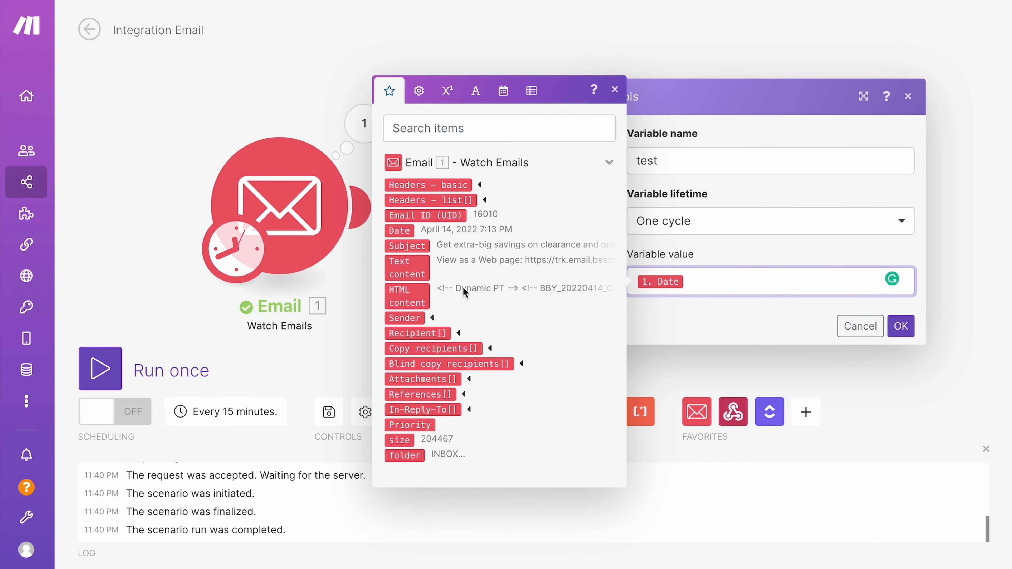
pyautogui.click(480, 184)
pyautogui.click(480, 115)
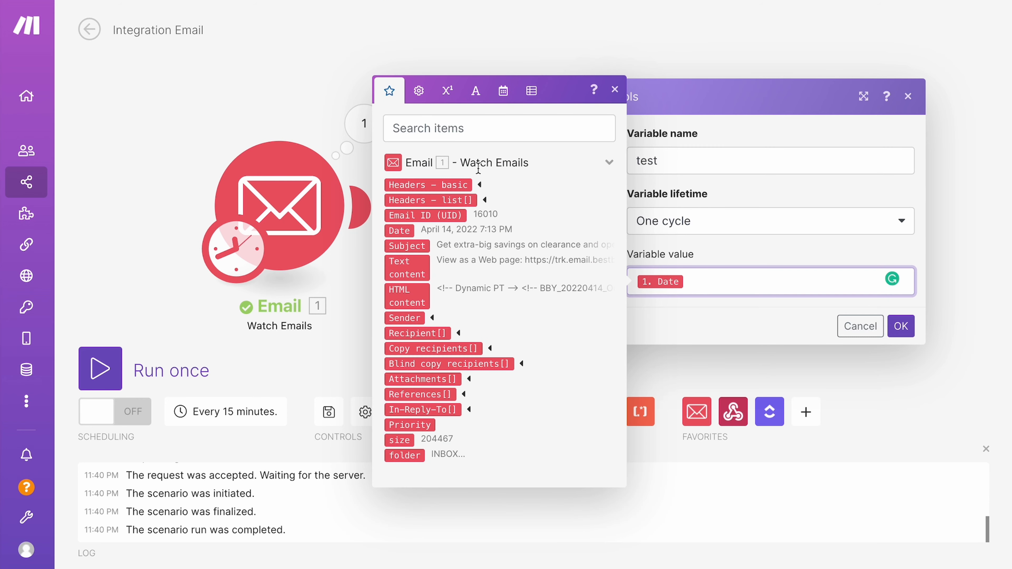
pyautogui.click(484, 200)
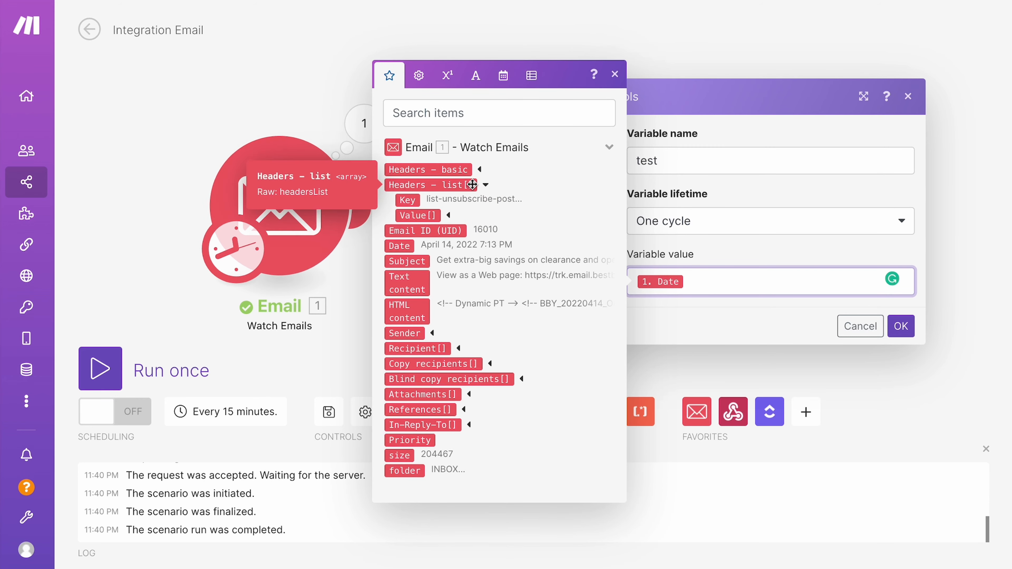
# Add Headers - list[] after Date in the variable value, and clear the whole value
pyautogui.click(467, 186)
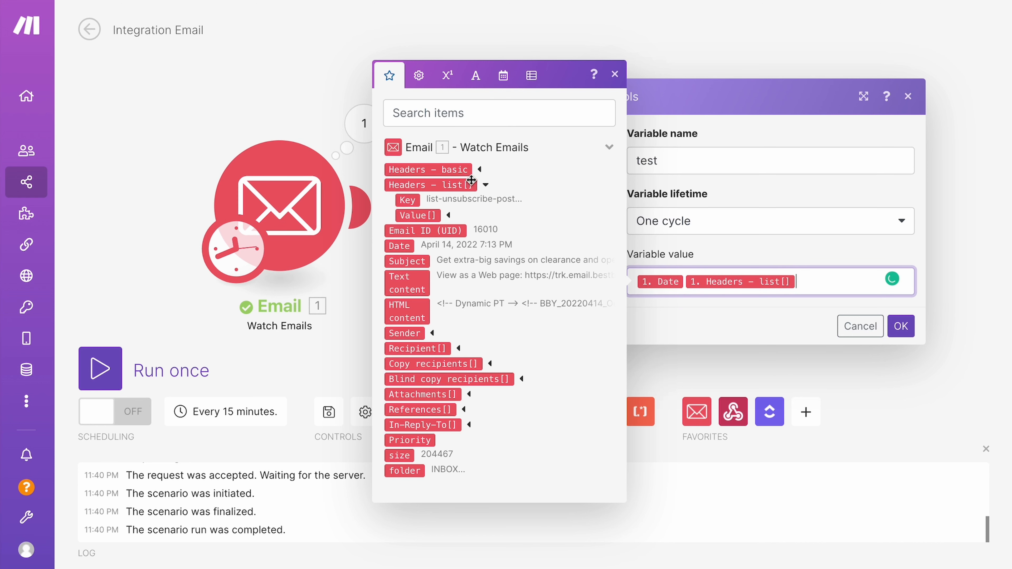
pyautogui.press('BackSpace')
pyautogui.press('BackSpace')
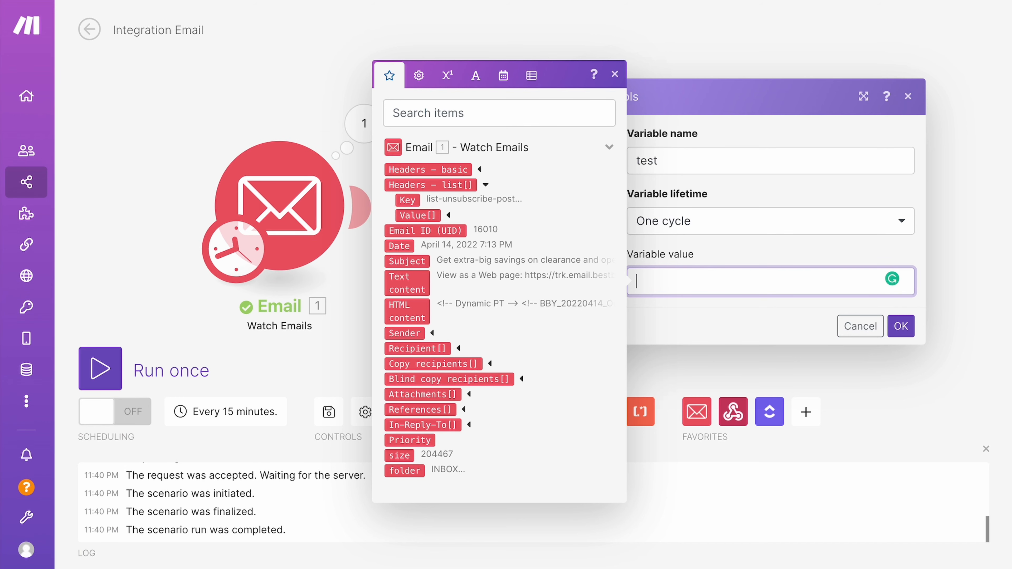
pyautogui.click(701, 290)
# Compare the nested items of the Headers - list[] and Headers - basic groups, leaving both groups collapsed
pyautogui.click(486, 186)
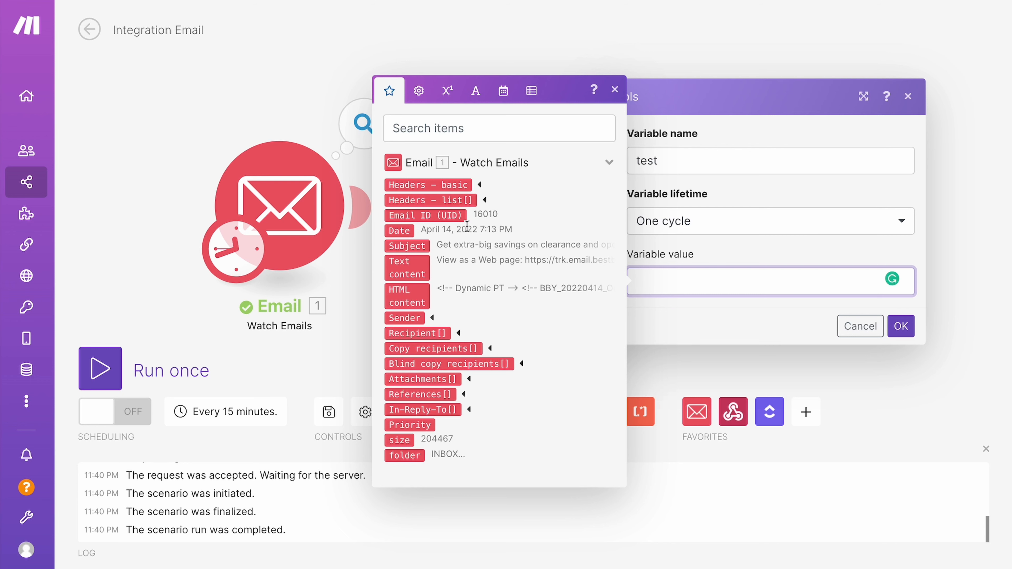
pyautogui.click(485, 198)
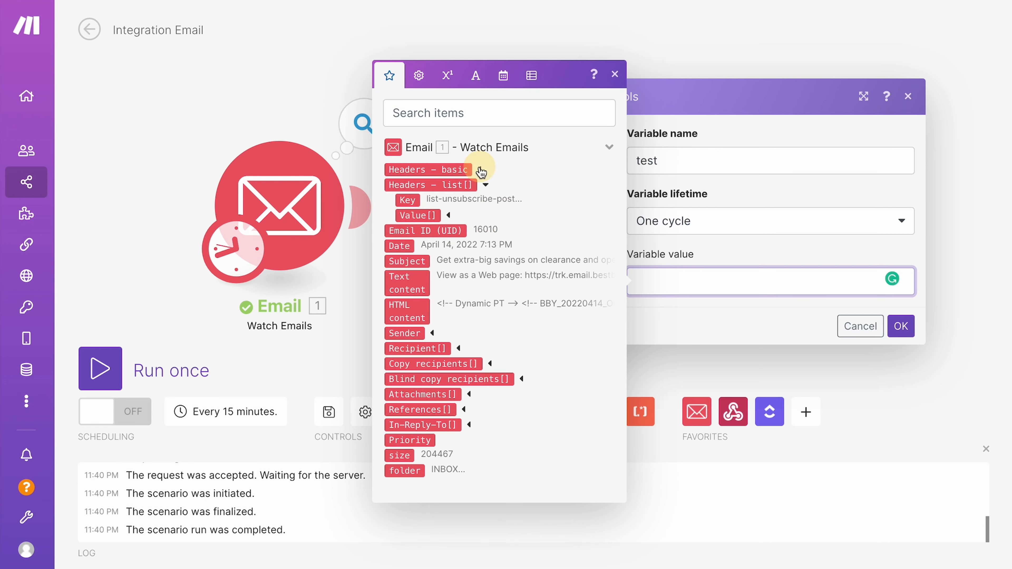
pyautogui.click(481, 171)
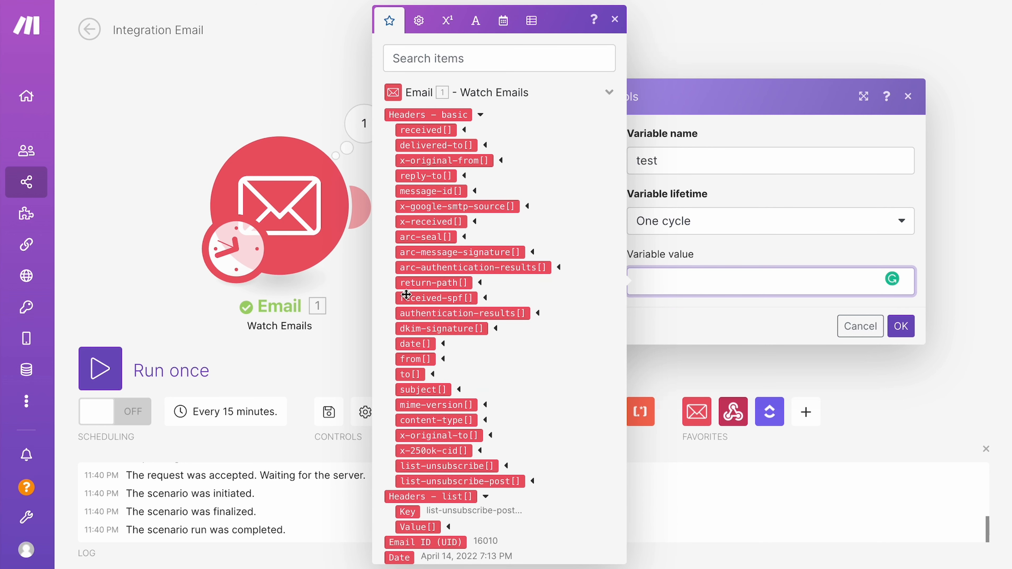
pyautogui.click(481, 114)
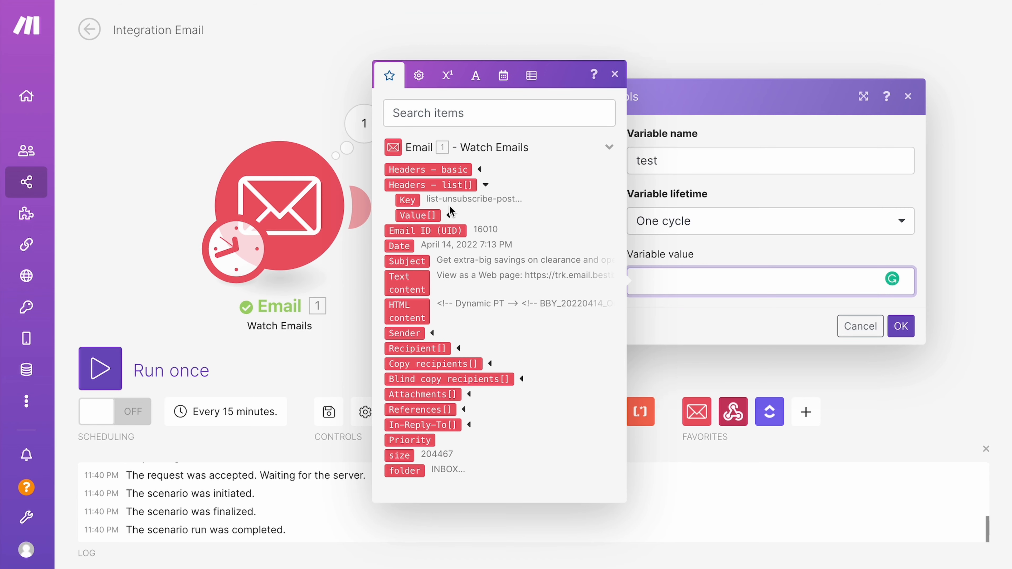
pyautogui.click(485, 186)
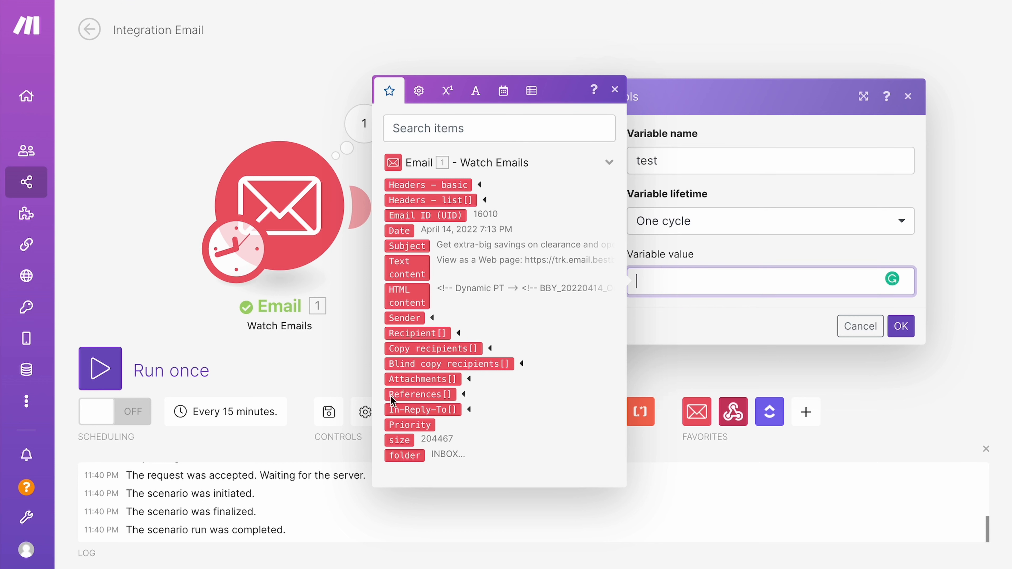
# Close the variable settings and inspect the Email module's output bundle, viewing its Text content and Sender values
pyautogui.click(346, 284)
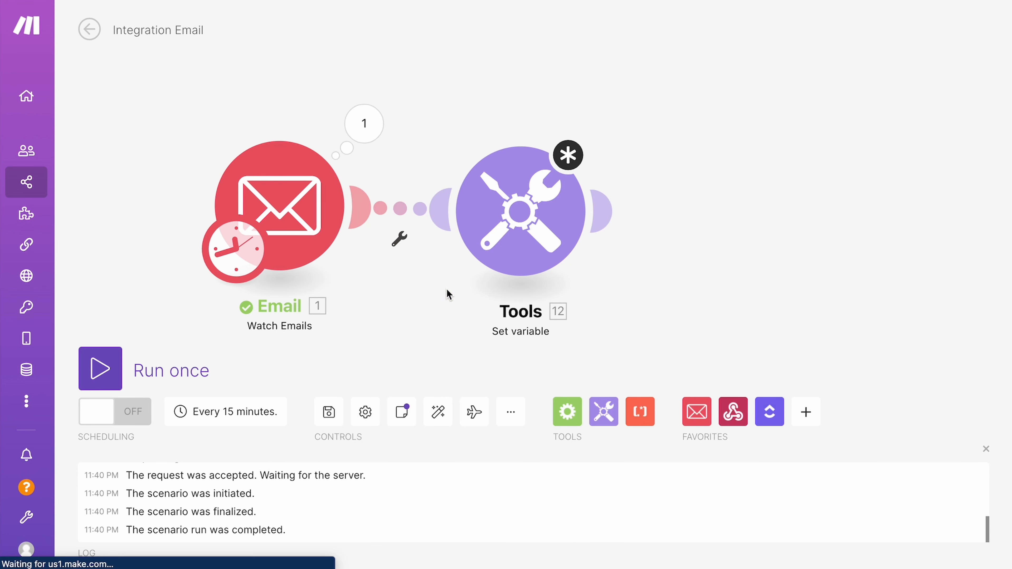
pyautogui.click(363, 124)
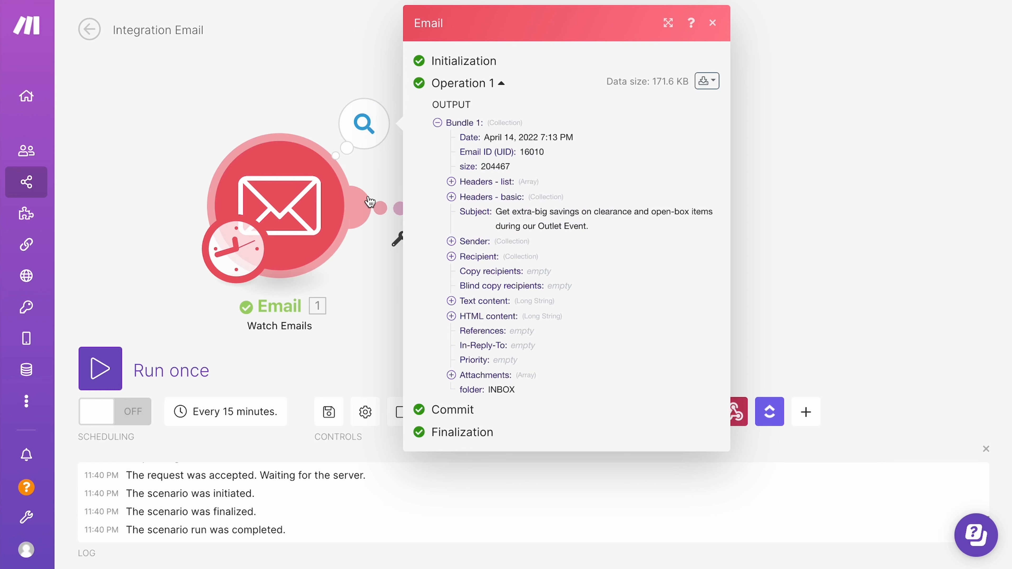
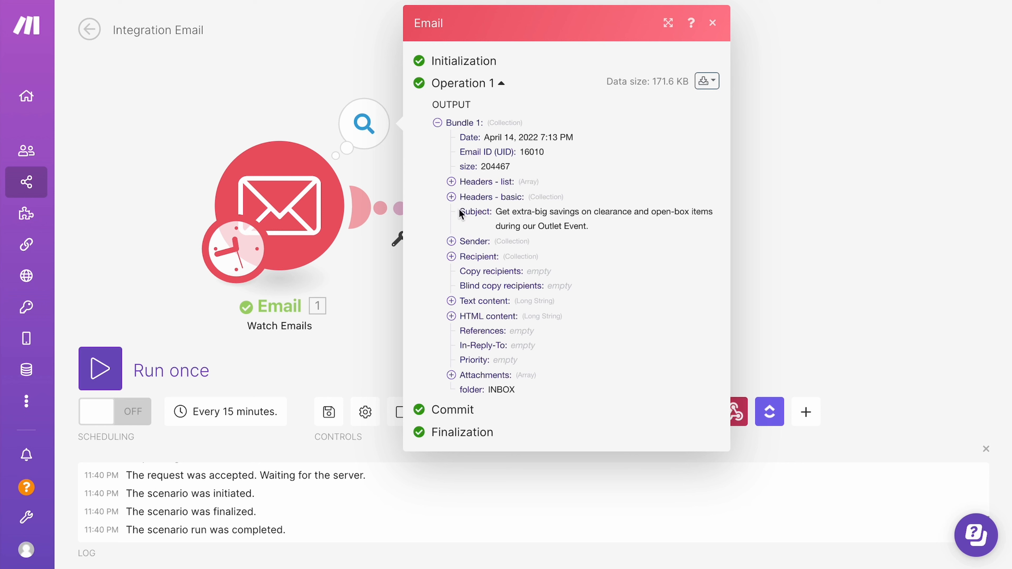
pyautogui.moveTo(455, 140); pyautogui.dragTo(617, 398)
pyautogui.click(584, 347)
pyautogui.click(449, 301)
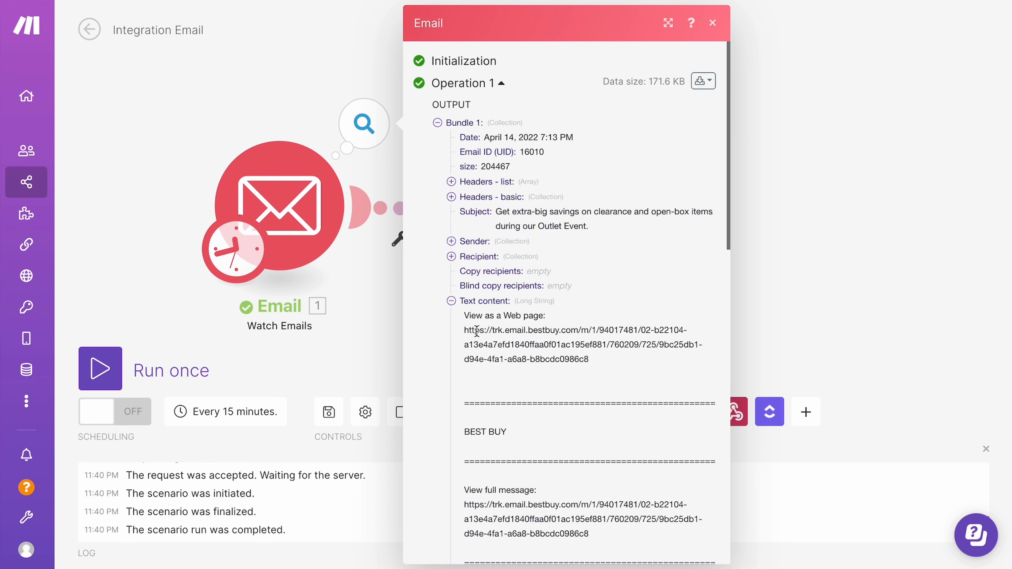
pyautogui.click(451, 301)
pyautogui.click(451, 242)
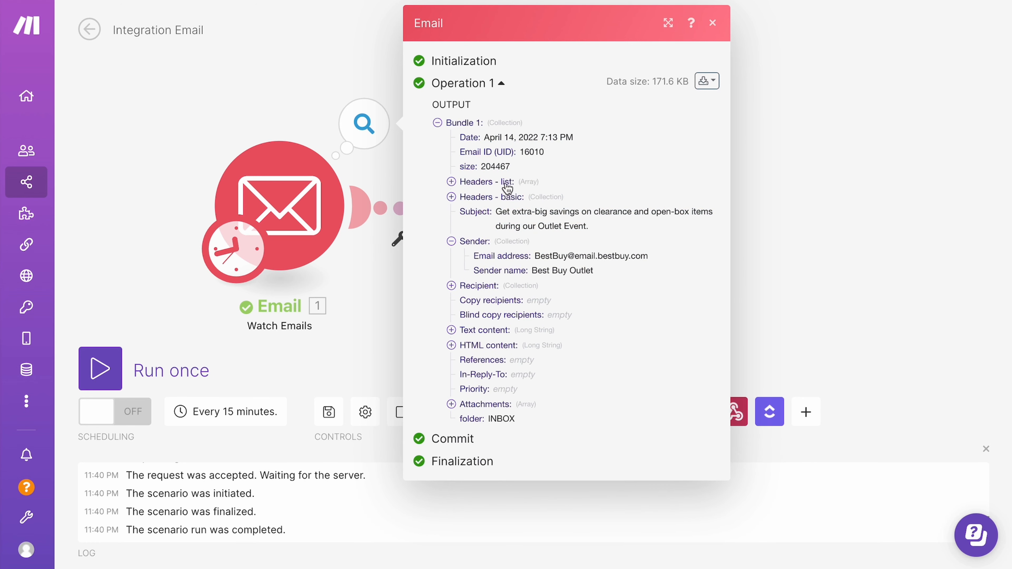
# Review the fields of the Email output bundle and the nested arrays of its Headers - basic collection, leaving that collection collapsed
pyautogui.moveTo(620, 272); pyautogui.dragTo(481, 138)
pyautogui.click(557, 423)
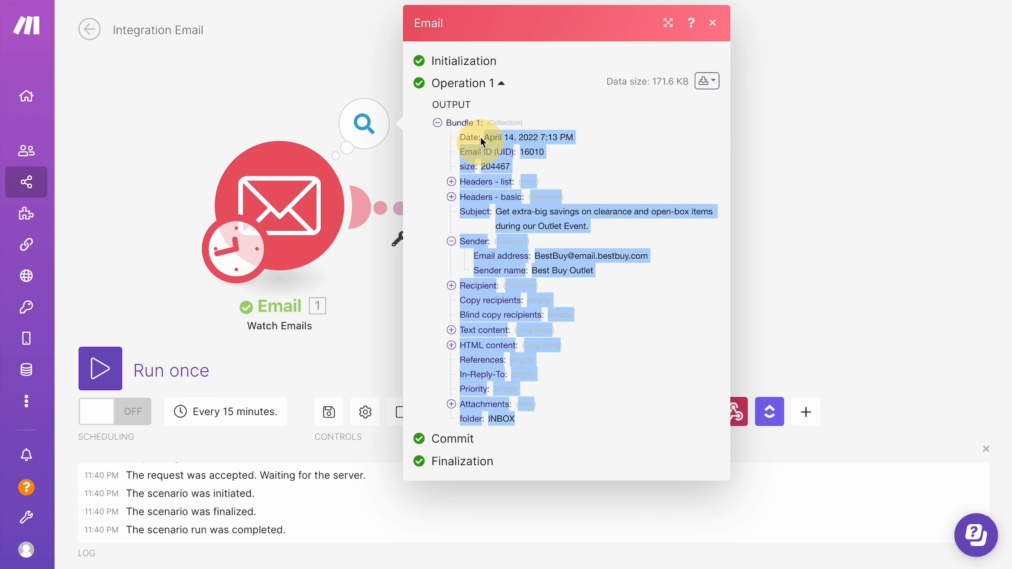
pyautogui.click(459, 146)
pyautogui.moveTo(457, 133); pyautogui.dragTo(580, 201)
pyautogui.click(560, 195)
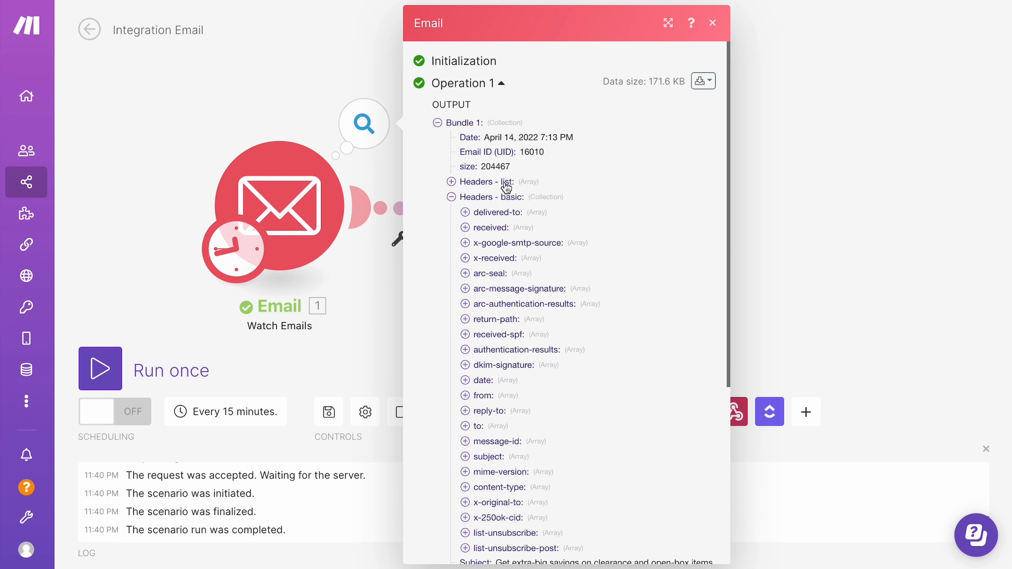
pyautogui.click(451, 197)
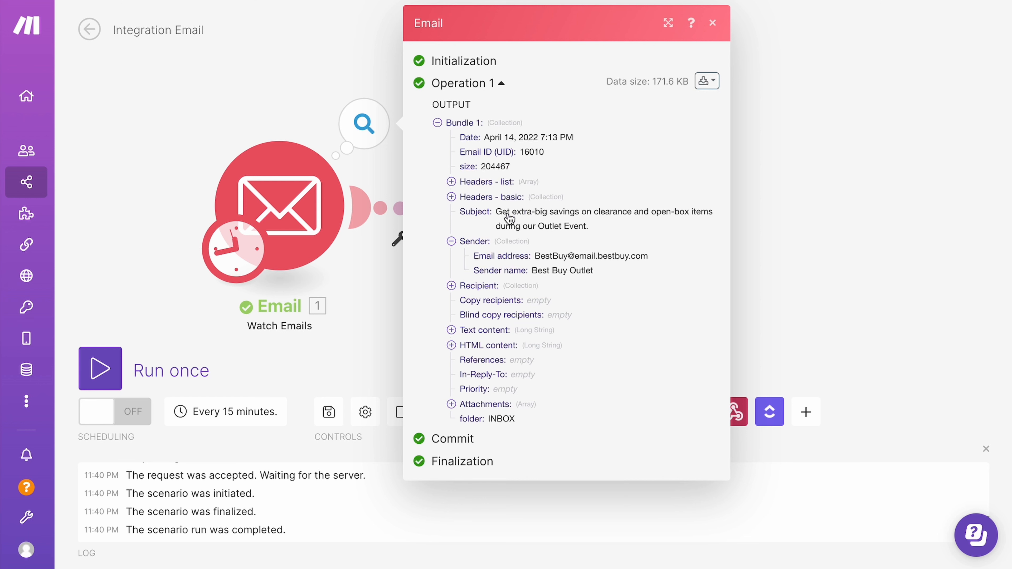
# Inspect the keys and values of the first two Headers - list collections and the Attachments array, leaving Headers - list expanded
pyautogui.click(451, 182)
pyautogui.click(465, 212)
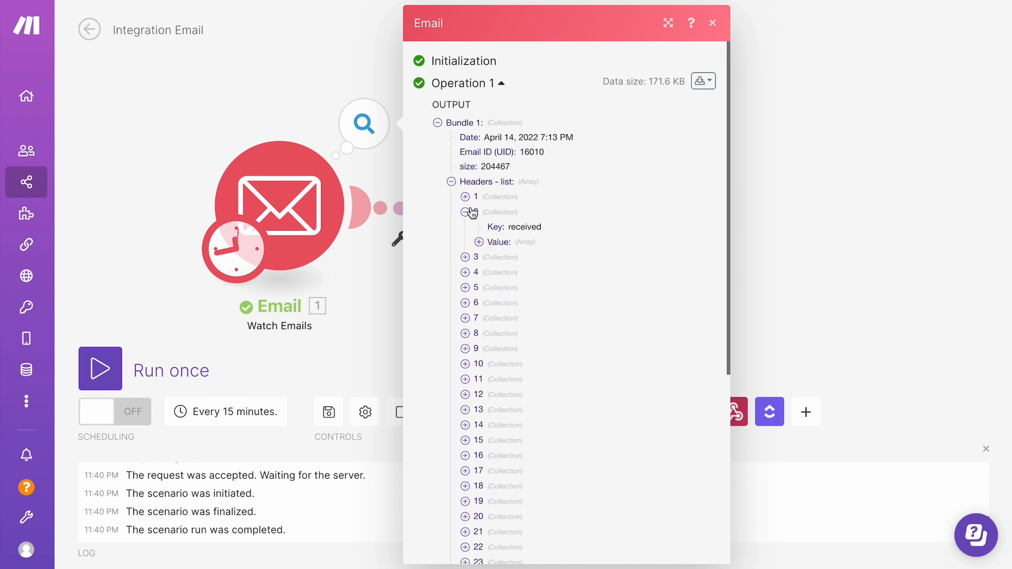
pyautogui.click(464, 196)
pyautogui.click(479, 227)
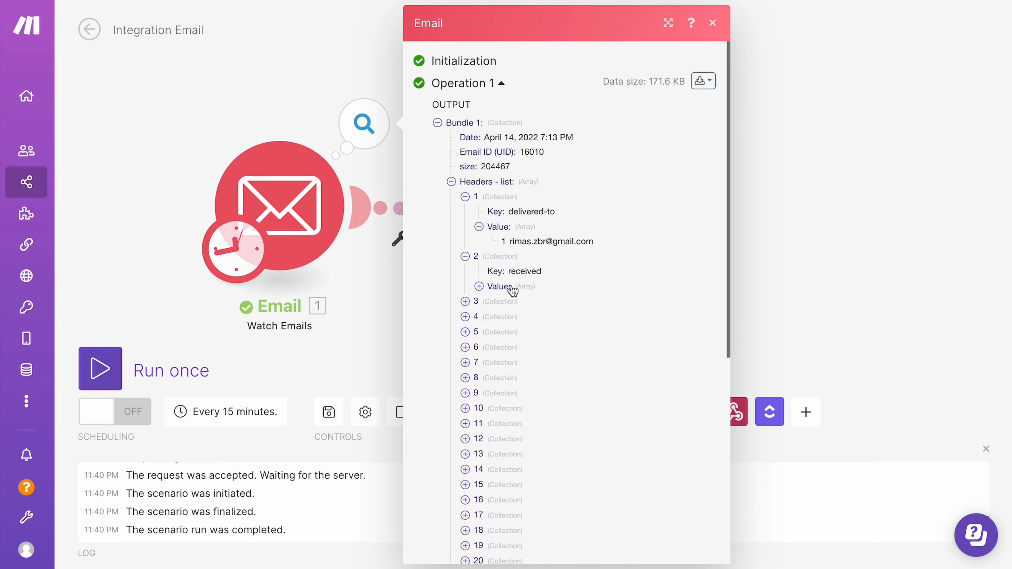
pyautogui.click(479, 287)
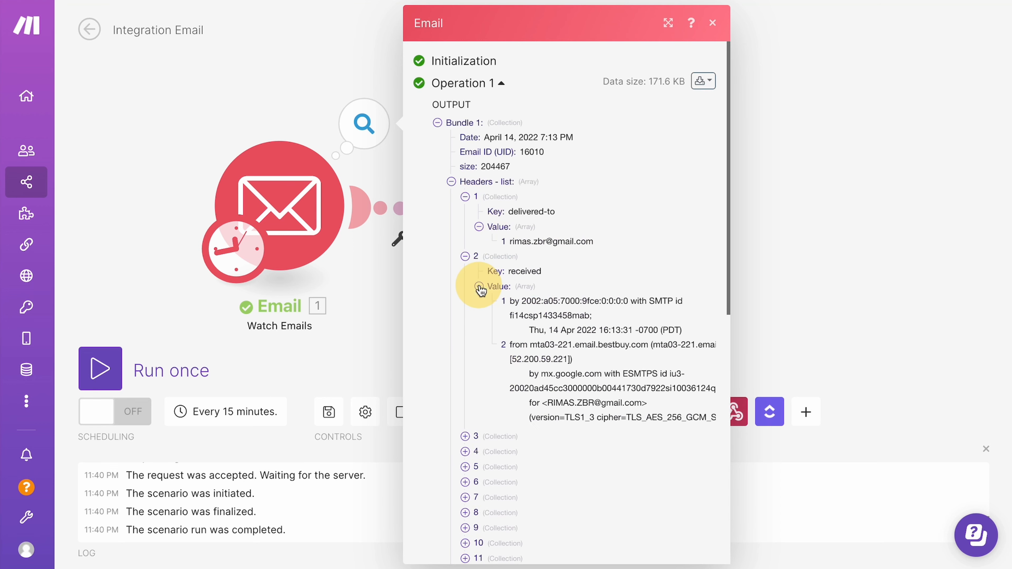
pyautogui.click(451, 182)
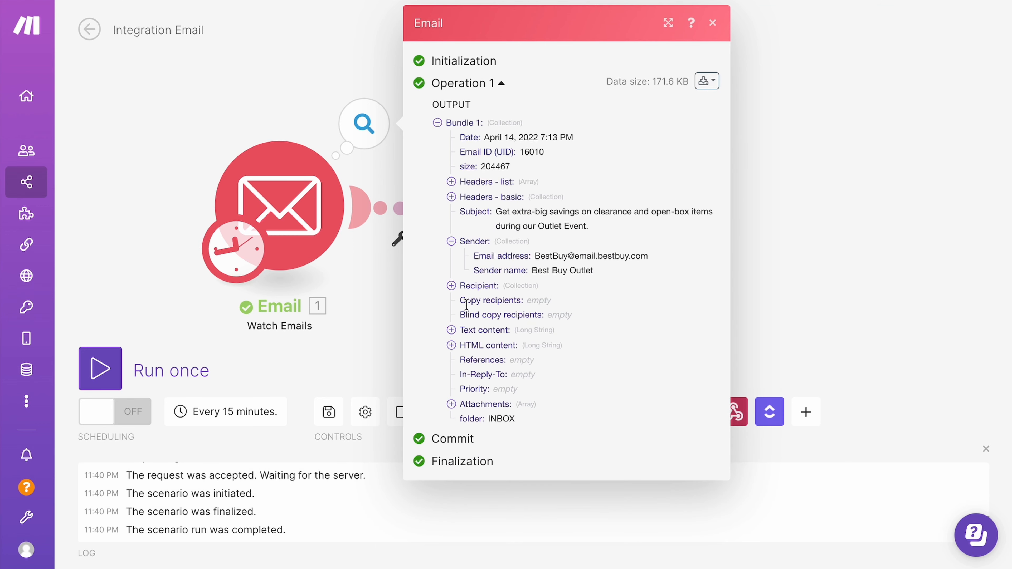
pyautogui.click(451, 404)
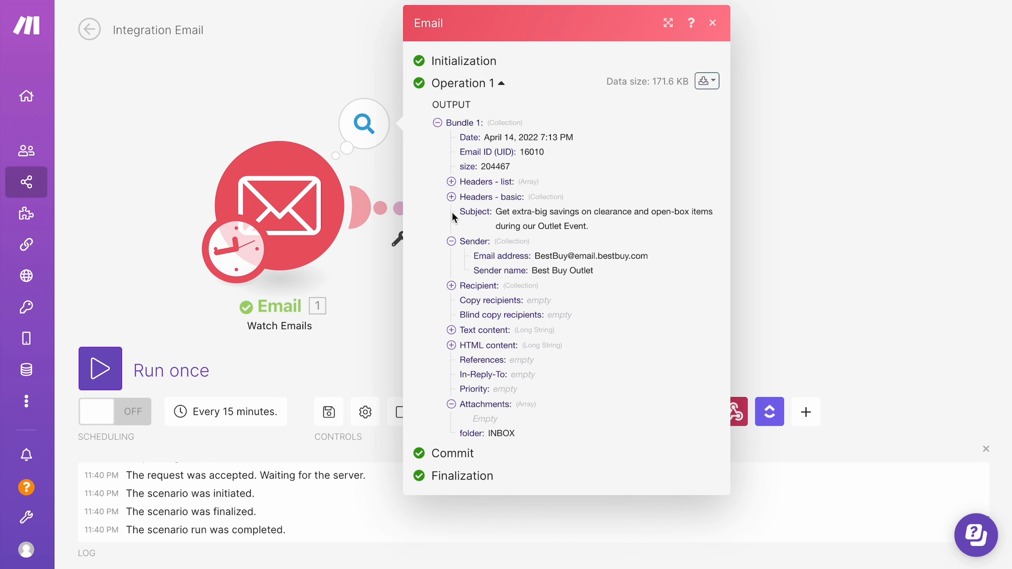
pyautogui.click(451, 182)
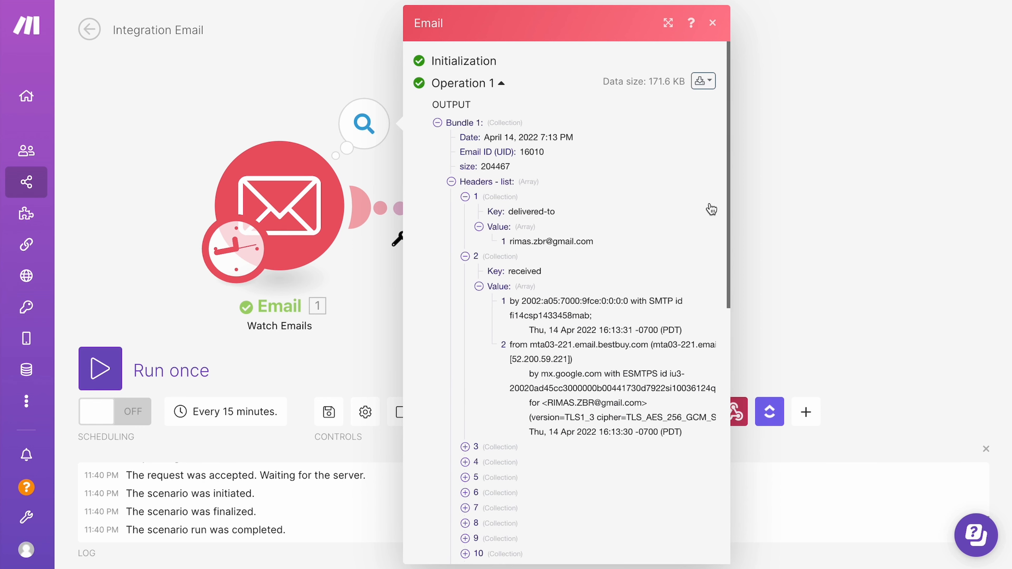
# Open the raw content of the Email operation's output bundles and read through its header entries
pyautogui.click(703, 81)
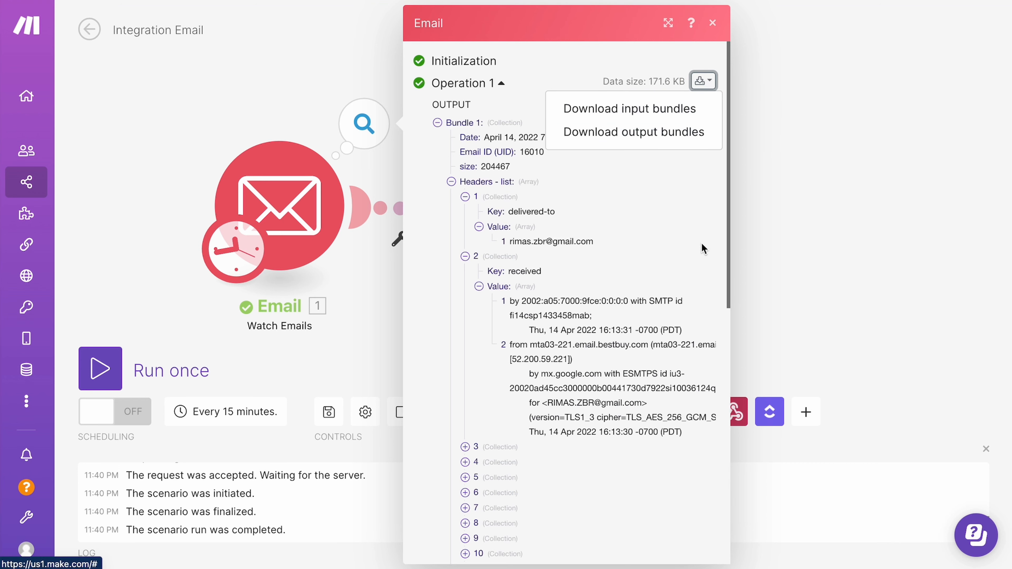
pyautogui.click(603, 133)
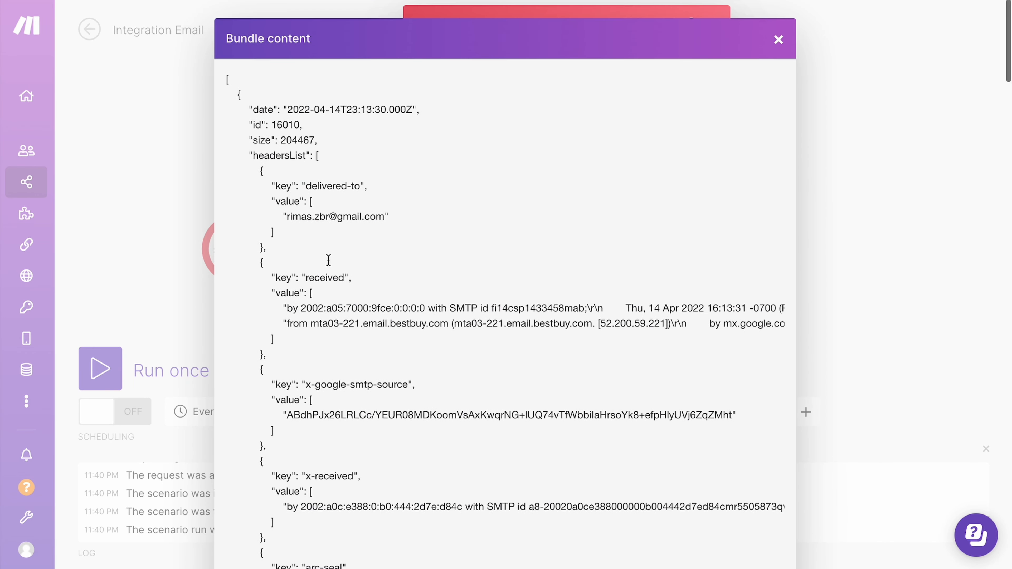
pyautogui.moveTo(231, 91); pyautogui.dragTo(390, 517)
pyautogui.scroll(-5, 387, 516)
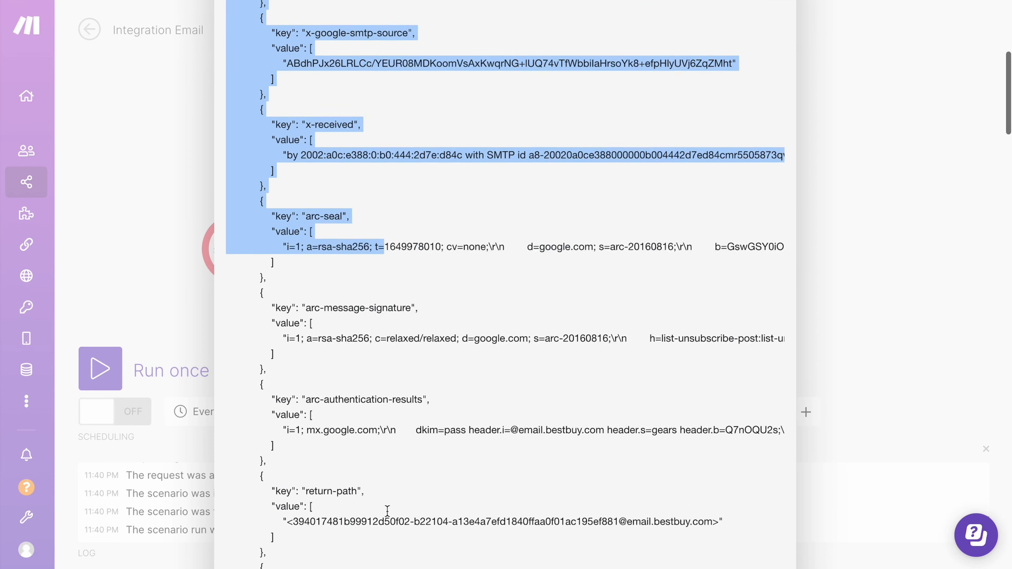
pyautogui.click(389, 515)
pyautogui.scroll(-10, 389, 516)
pyautogui.scroll(15, 330, 177)
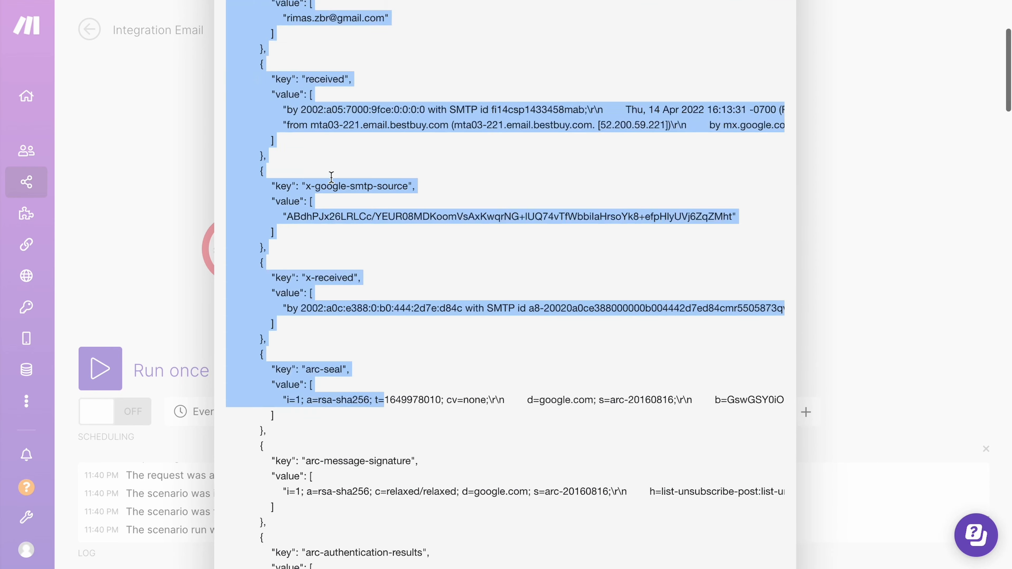
# Examine the headersList array and its key and value pairs in the bundle content, and close the content window
pyautogui.click(331, 178)
pyautogui.moveTo(242, 155); pyautogui.dragTo(323, 549)
pyautogui.scroll(-7, 373, 353)
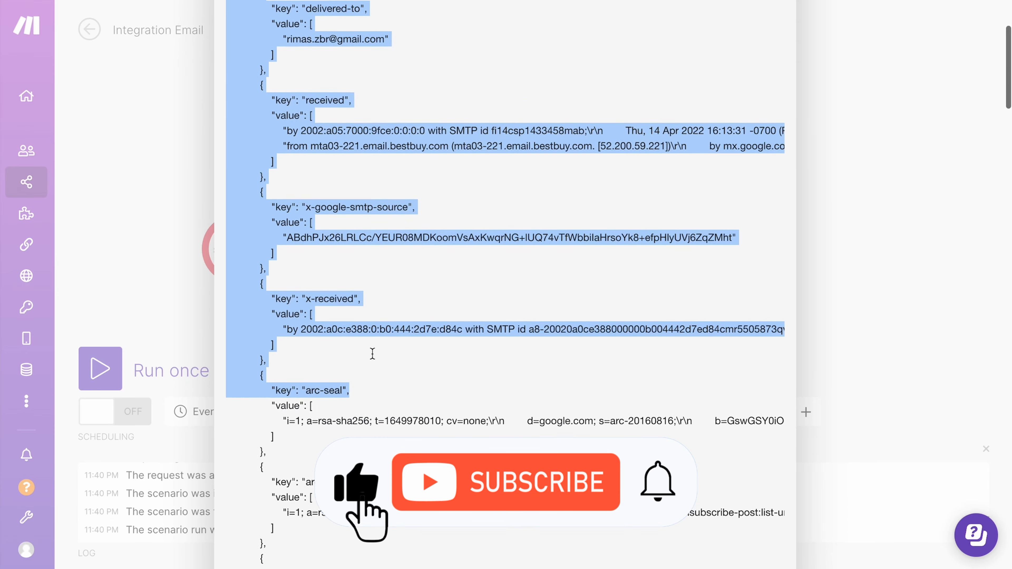
pyautogui.scroll(8, 373, 353)
pyautogui.click(372, 341)
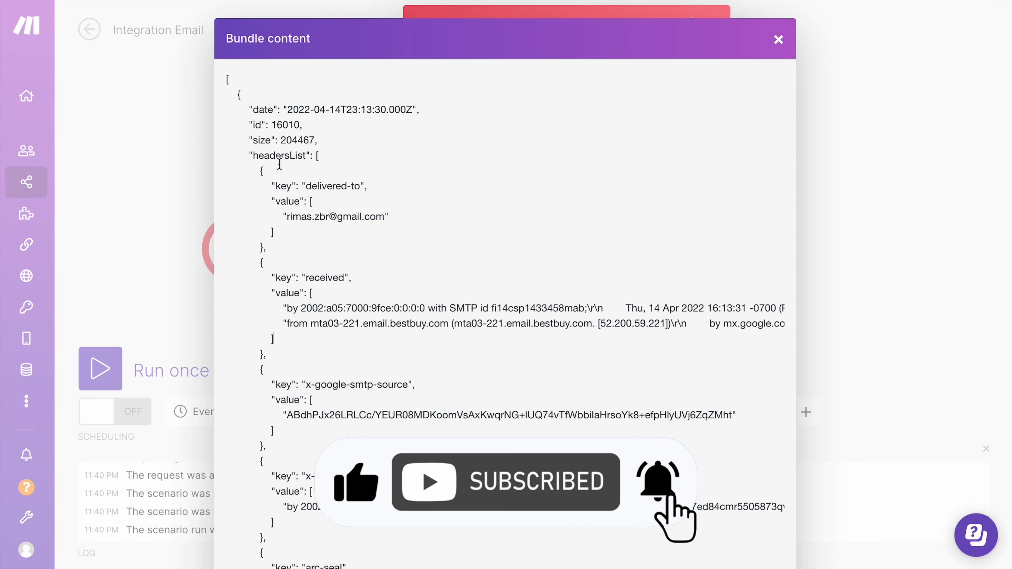
pyautogui.moveTo(242, 154); pyautogui.dragTo(357, 460)
pyautogui.click(341, 215)
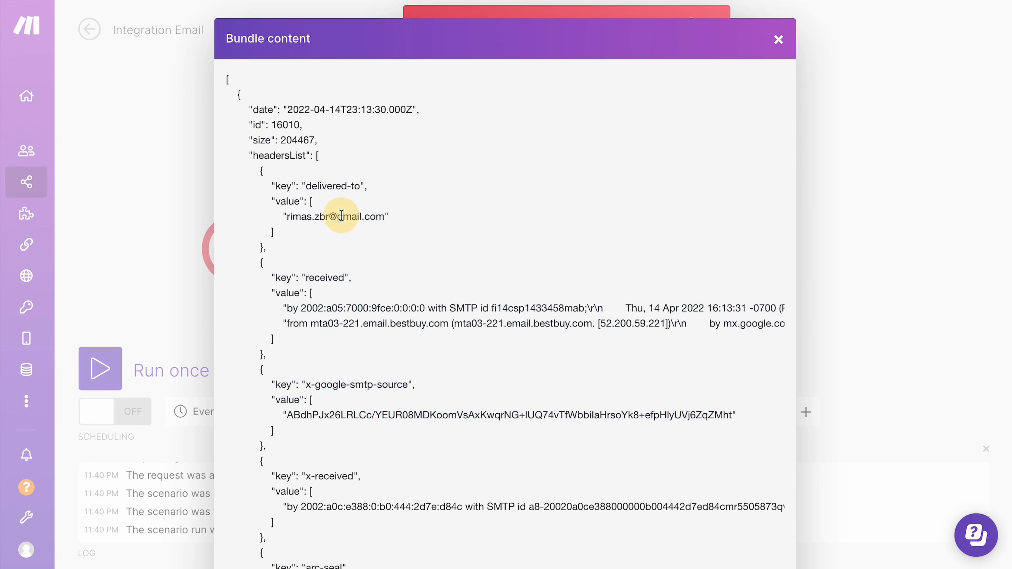
pyautogui.doubleClick(275, 162)
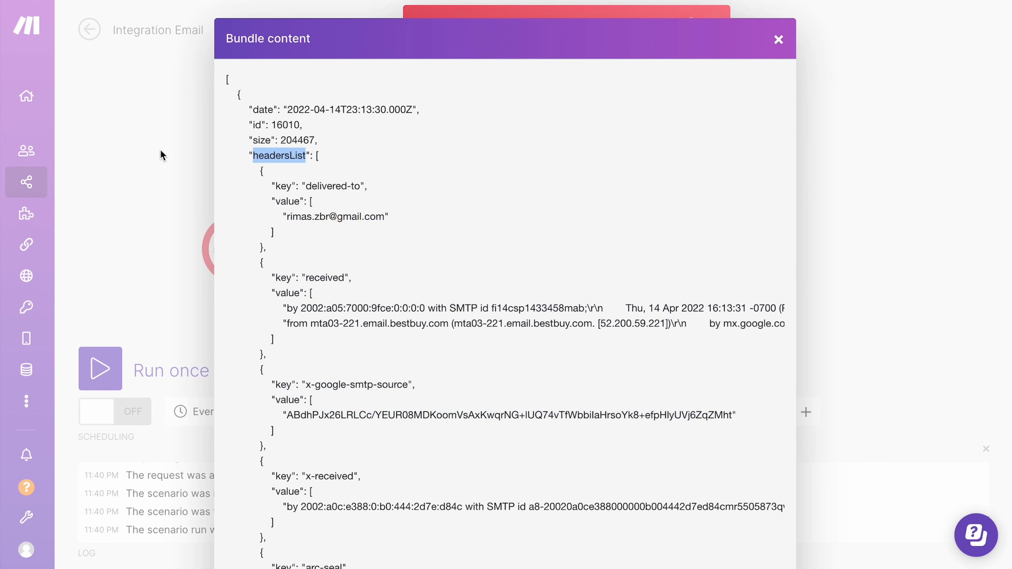
pyautogui.click(174, 156)
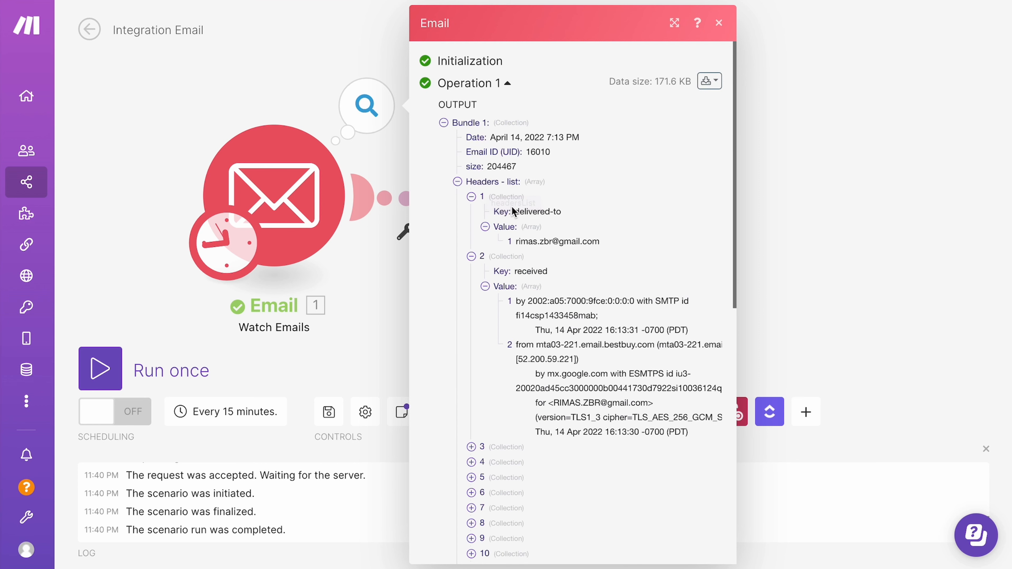
# Compare the mappable Email items of the filter condition with the Headers - list entry in the Email output bundle
pyautogui.click(398, 199)
pyautogui.click(478, 202)
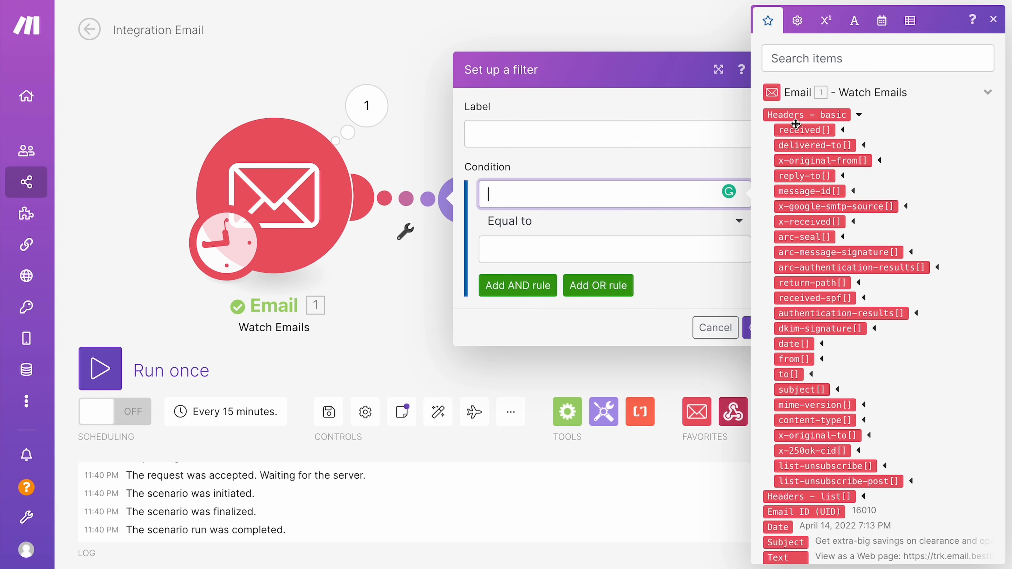
pyautogui.click(858, 115)
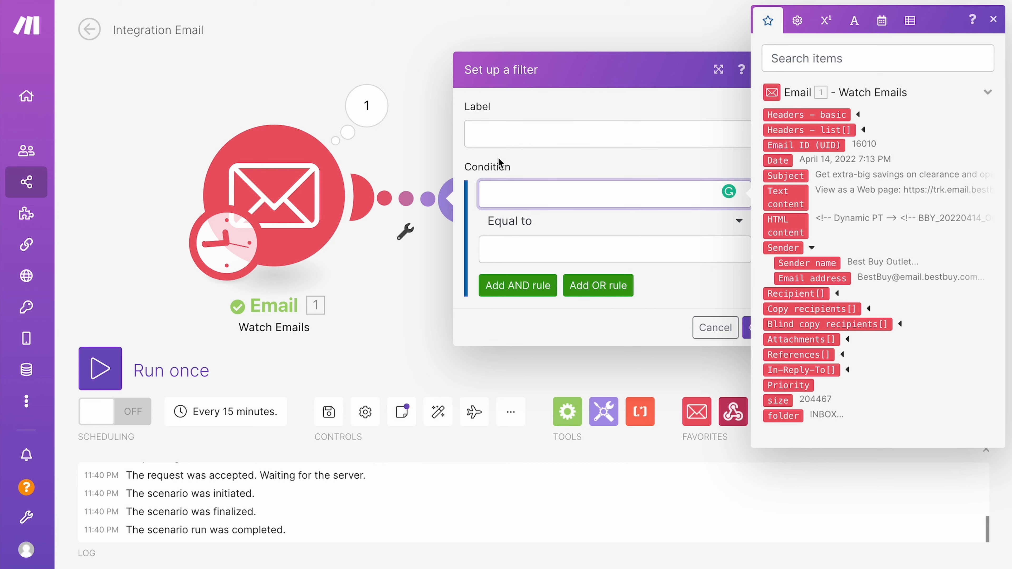
pyautogui.click(366, 106)
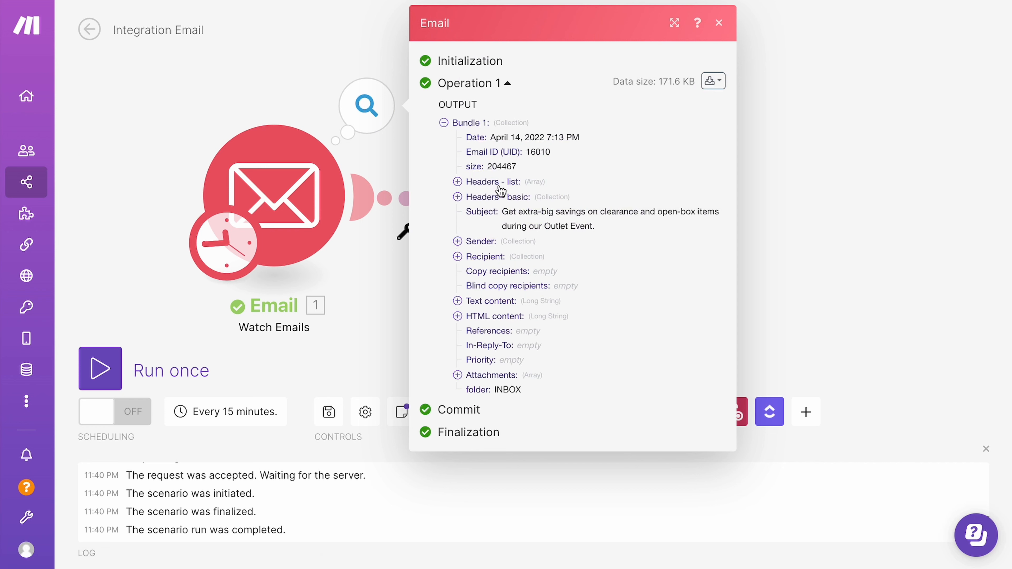
pyautogui.moveTo(520, 187); pyautogui.dragTo(464, 187)
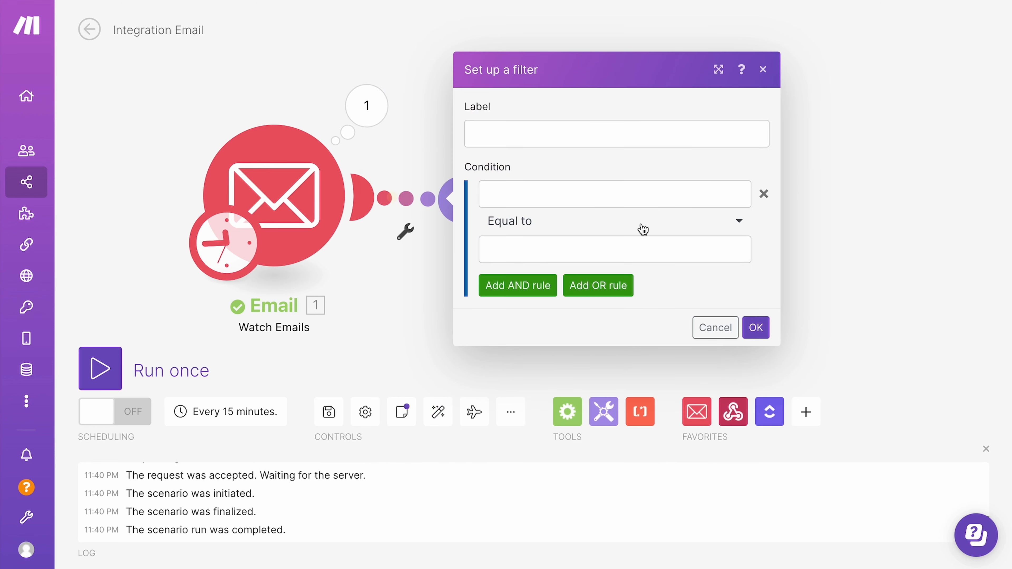
# Collapse Headers - basic among the filter condition's mappable items and view the Email module's output bundle again
pyautogui.click(572, 193)
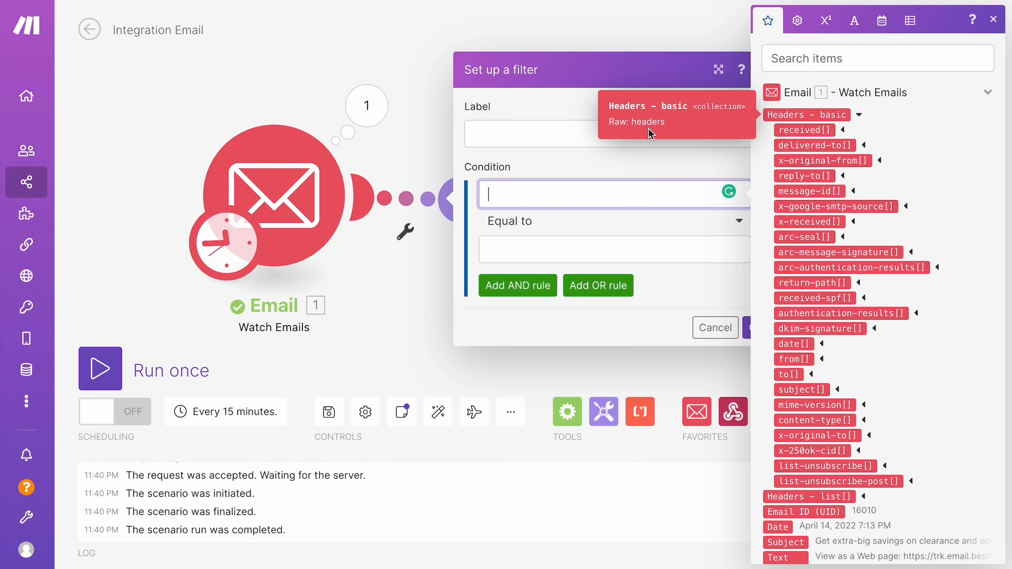
pyautogui.click(858, 115)
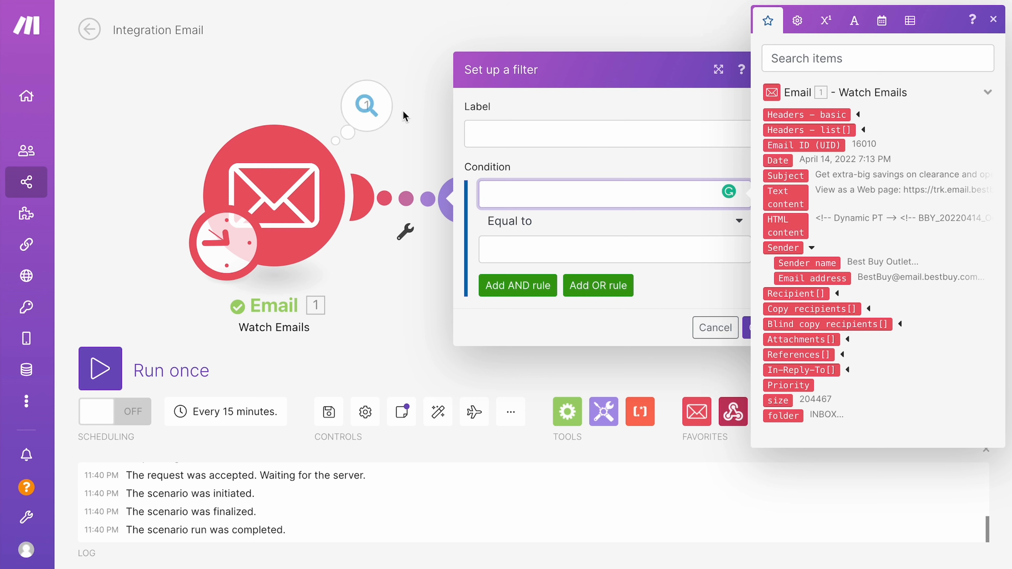
pyautogui.click(366, 106)
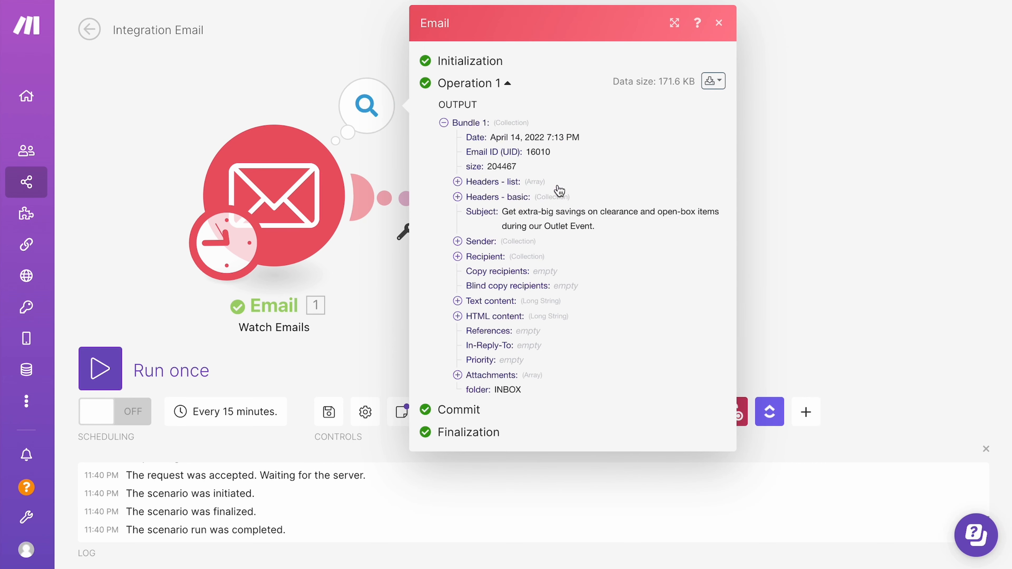
# Return to the filter condition's mappable items, collapse Headers - basic, and expand Headers - list[] and its Value[] array
pyautogui.click(387, 152)
pyautogui.click(405, 209)
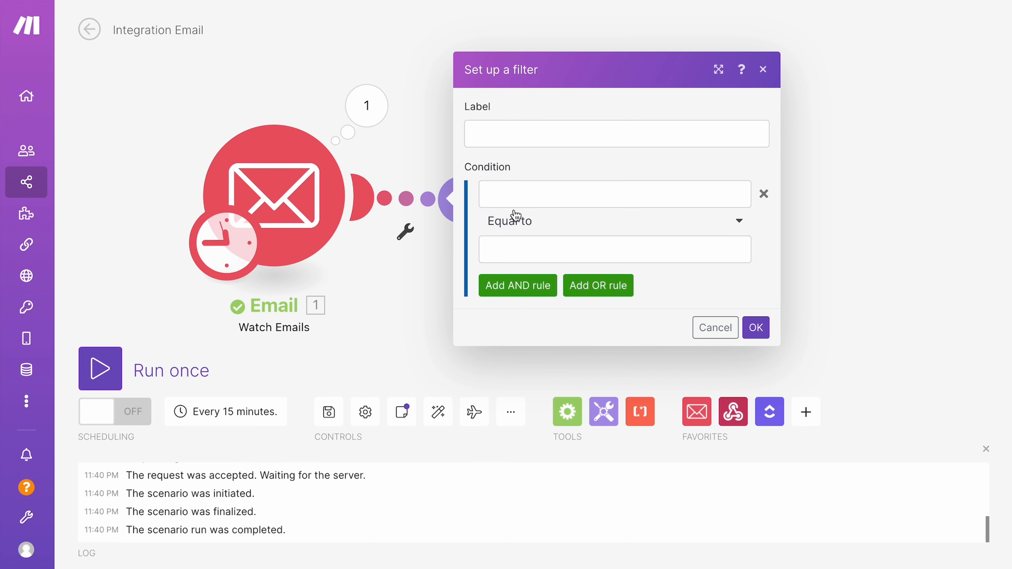
pyautogui.click(504, 190)
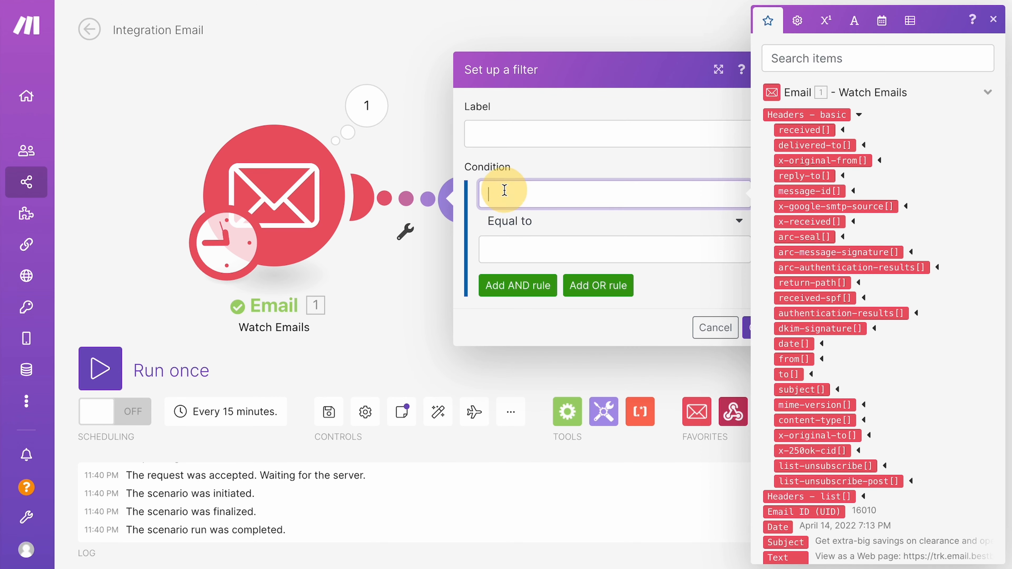
pyautogui.click(858, 114)
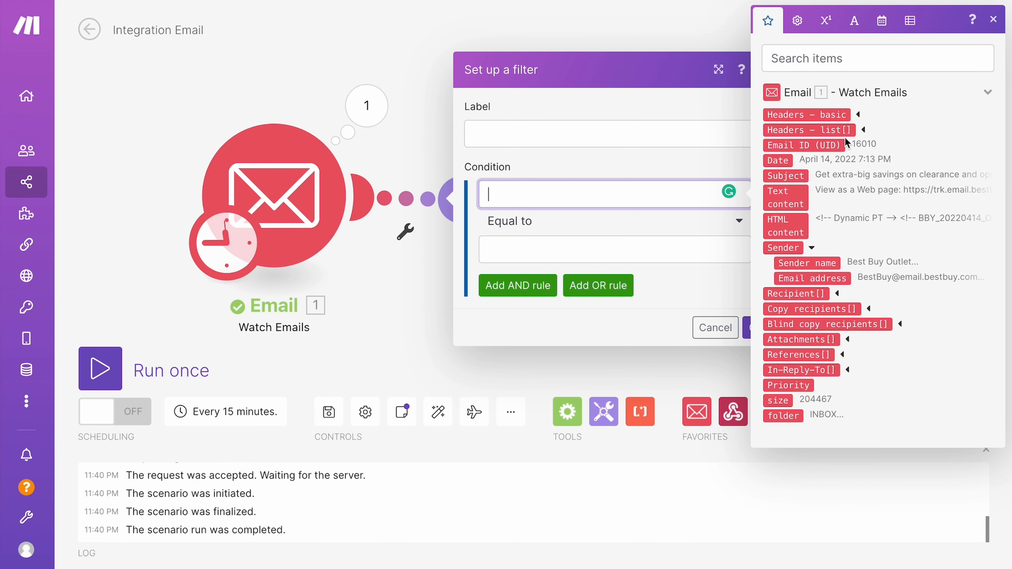
pyautogui.click(862, 129)
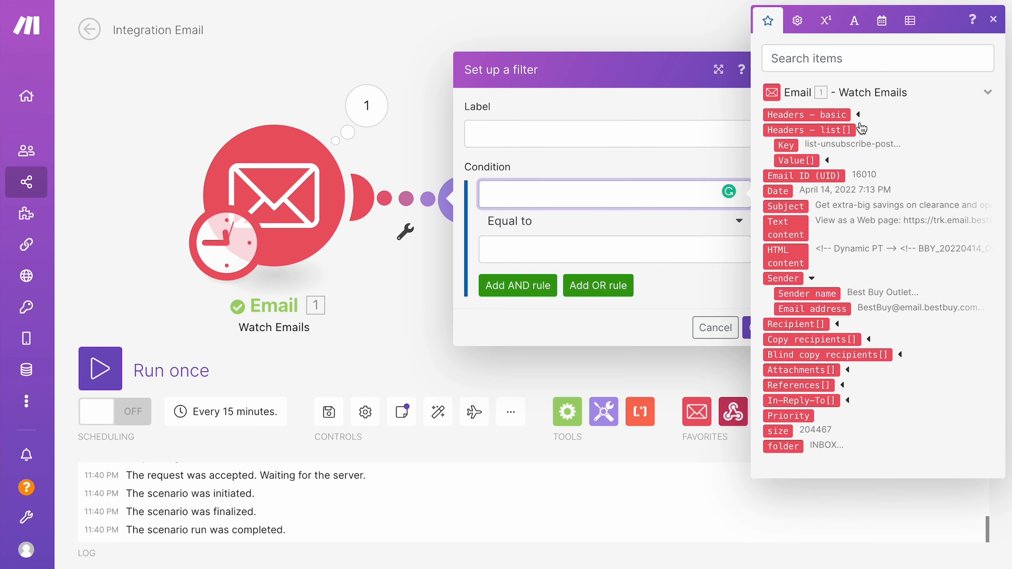
pyautogui.click(828, 161)
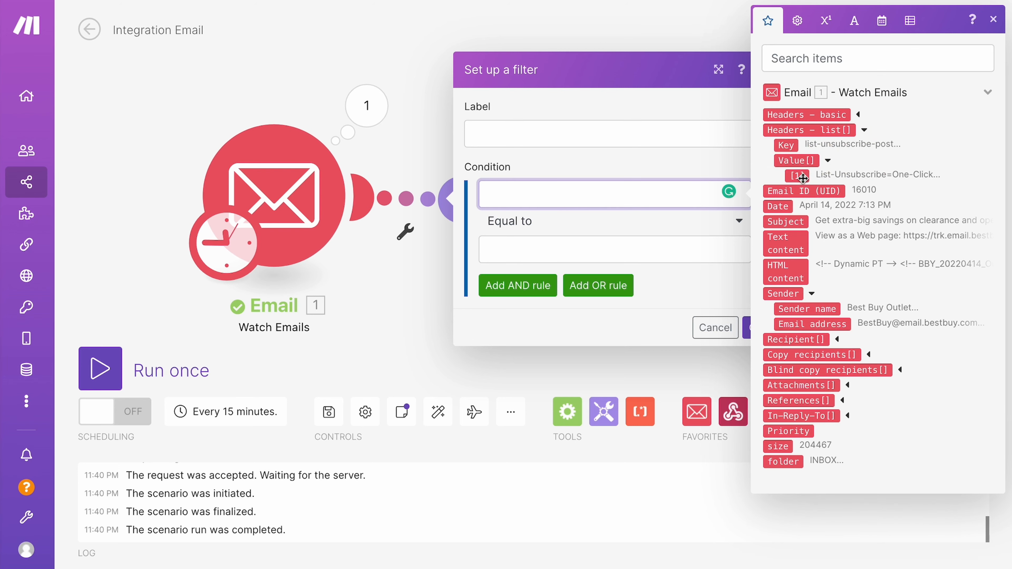
# Map the first Value[] item of Headers - list[] into the filter condition and save the filter
pyautogui.click(796, 176)
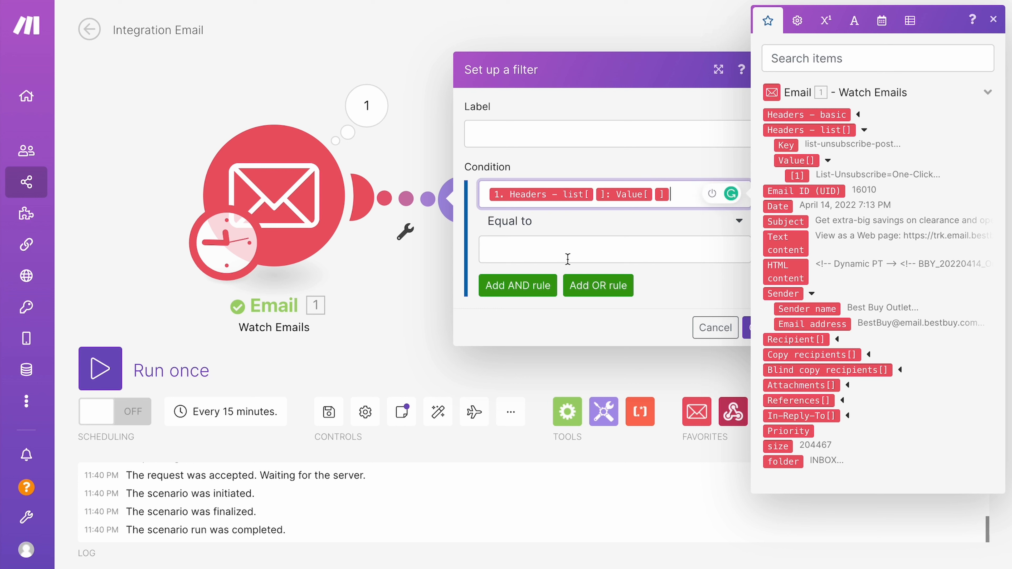
pyautogui.click(708, 302)
pyautogui.click(755, 326)
pyautogui.click(614, 206)
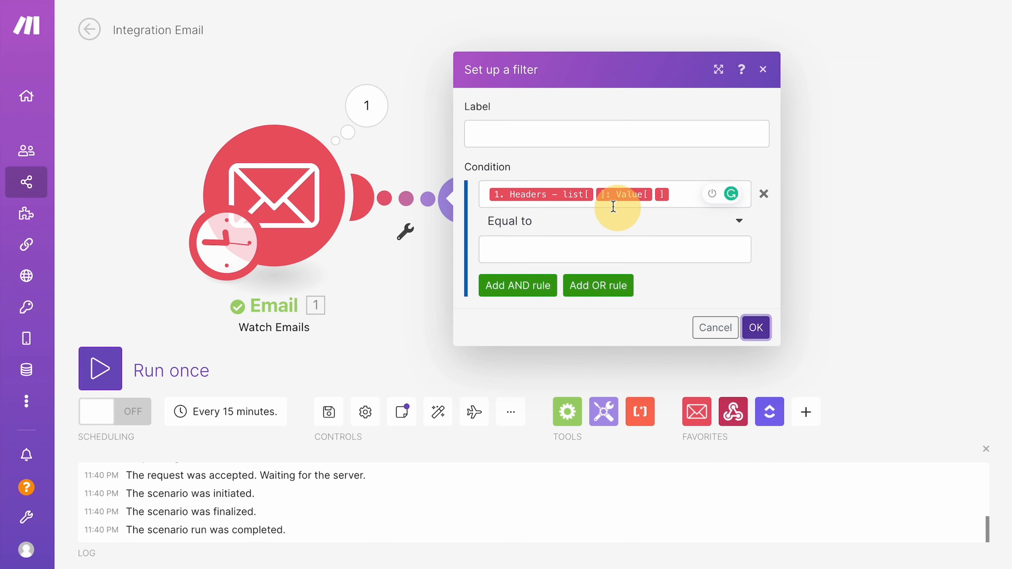
pyautogui.click(754, 327)
# View the Email module's output bundle, collapse Headers - basic, and expand the Headers - list array
pyautogui.click(376, 99)
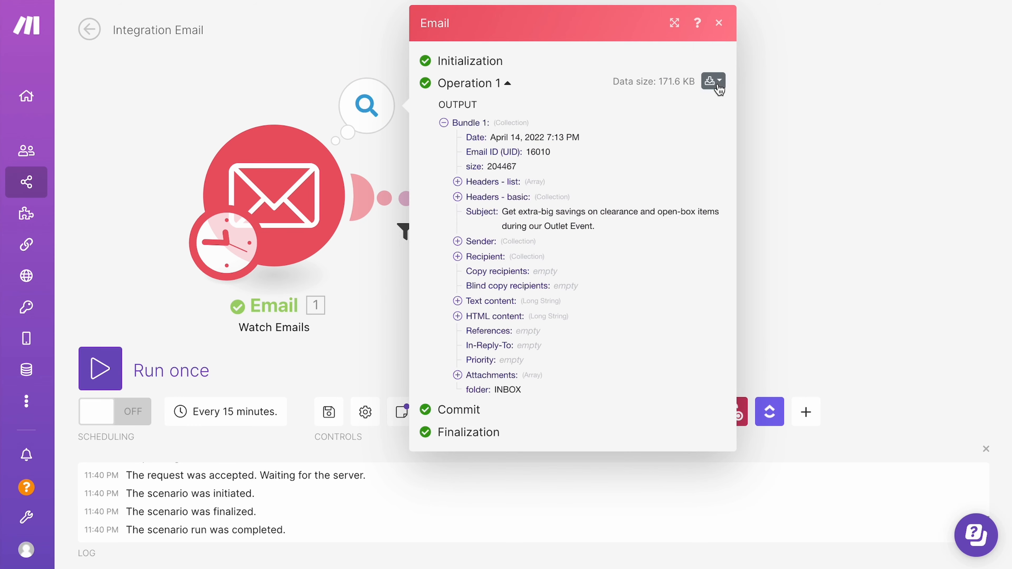
pyautogui.click(471, 197)
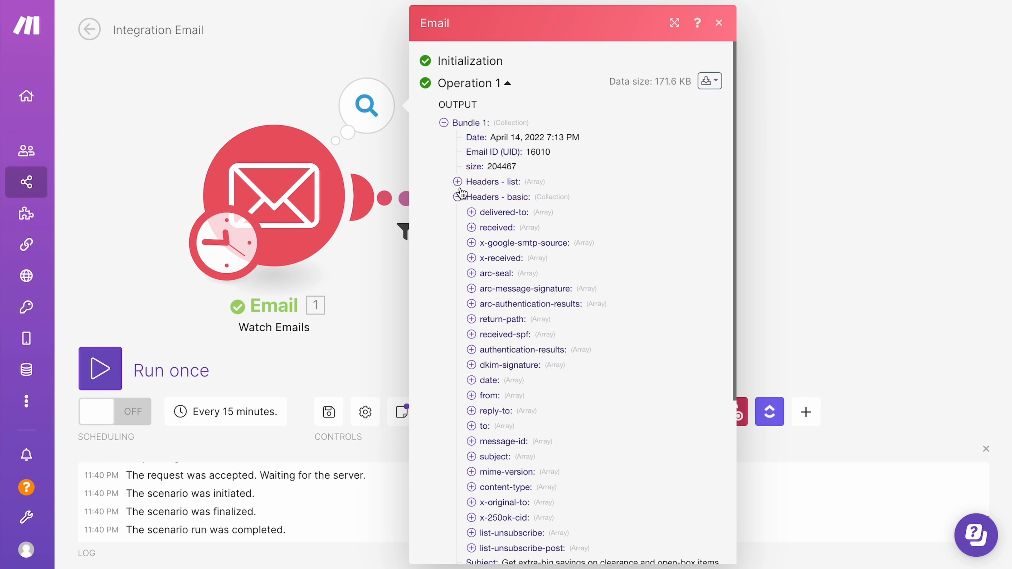
pyautogui.click(469, 182)
pyautogui.click(459, 181)
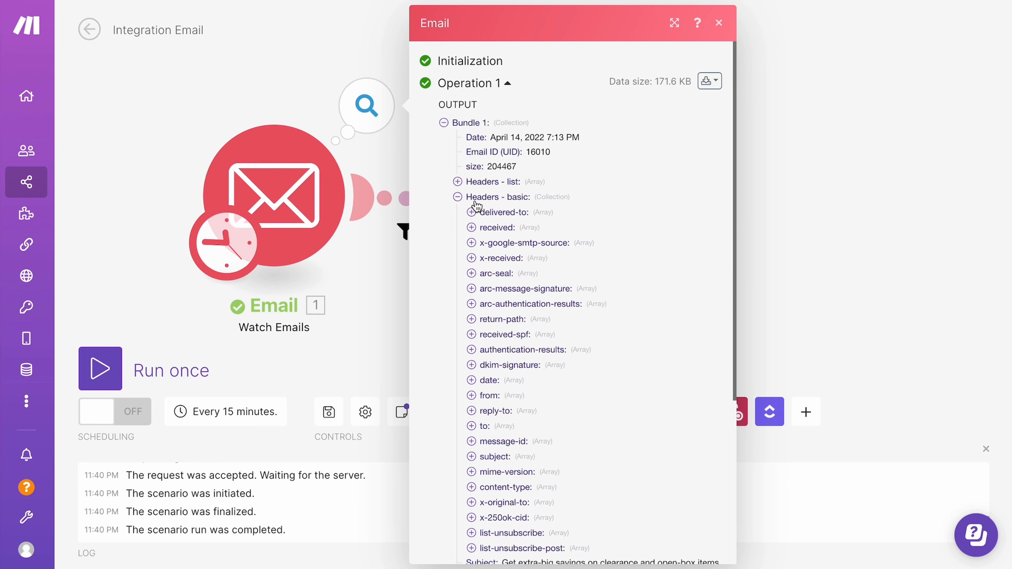
pyautogui.click(458, 197)
pyautogui.click(518, 183)
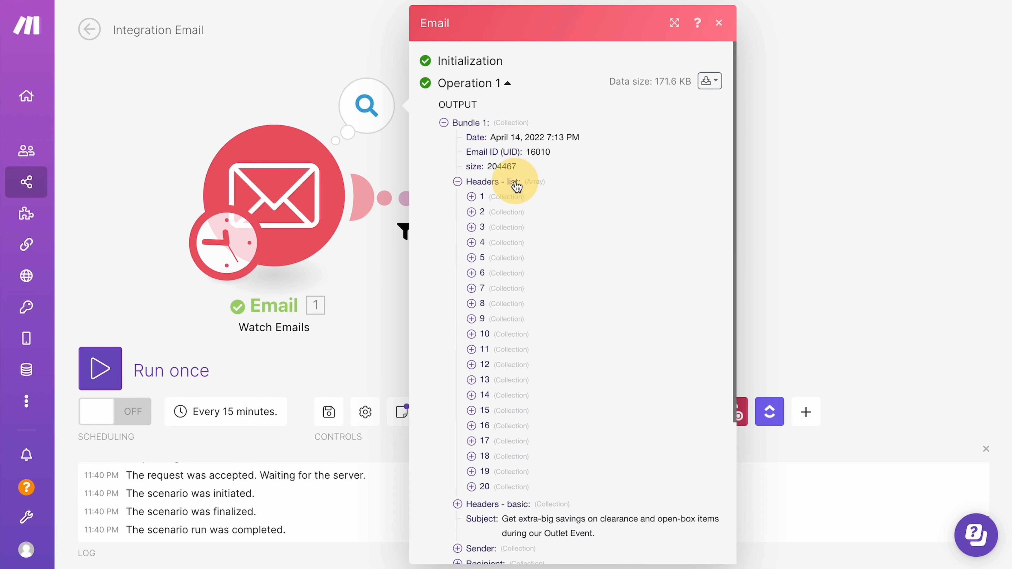
# Expand collection 1 of Headers - list with its Value array, and highlight its delivered-to key
pyautogui.click(474, 197)
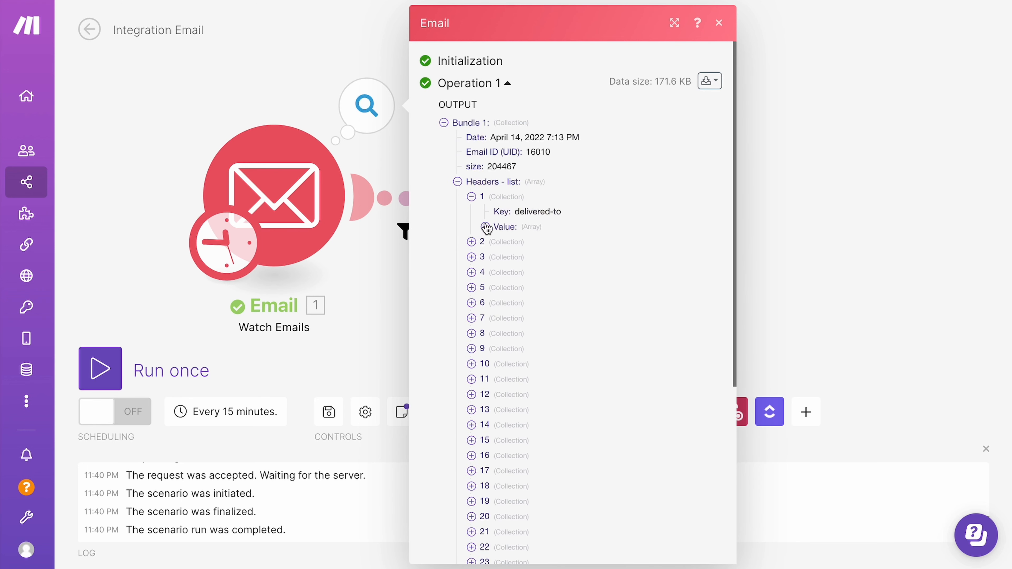
pyautogui.click(485, 227)
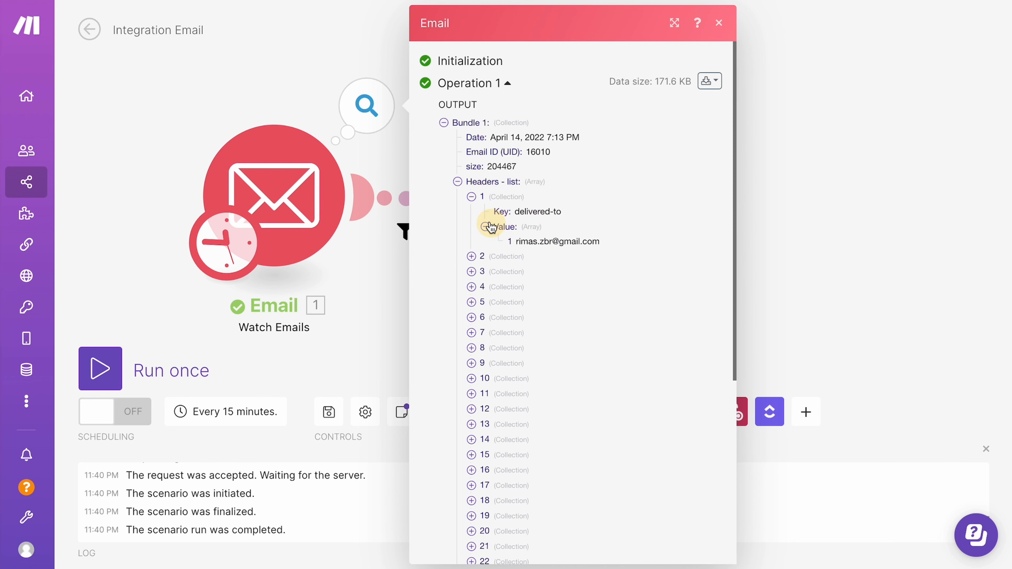
pyautogui.click(471, 197)
pyautogui.scroll(-2, 472, 292)
pyautogui.scroll(2, 472, 292)
pyautogui.click(472, 197)
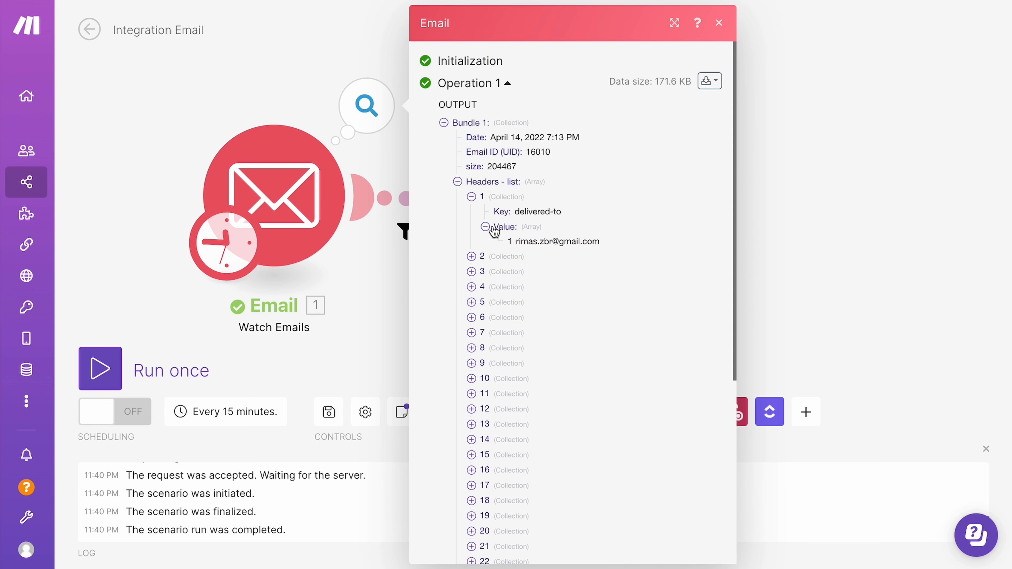
pyautogui.moveTo(493, 212); pyautogui.dragTo(580, 211)
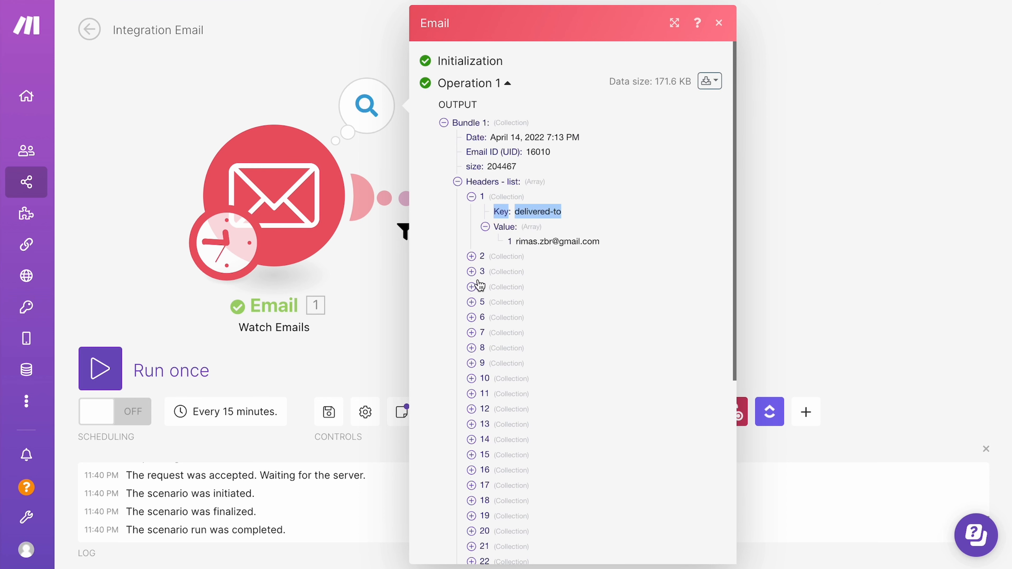
# Expand collections 2 to 6, 8, 16 and 20 of Headers - list to view their keys
pyautogui.click(471, 286)
pyautogui.click(471, 256)
pyautogui.click(471, 301)
pyautogui.scroll(-8, 474, 295)
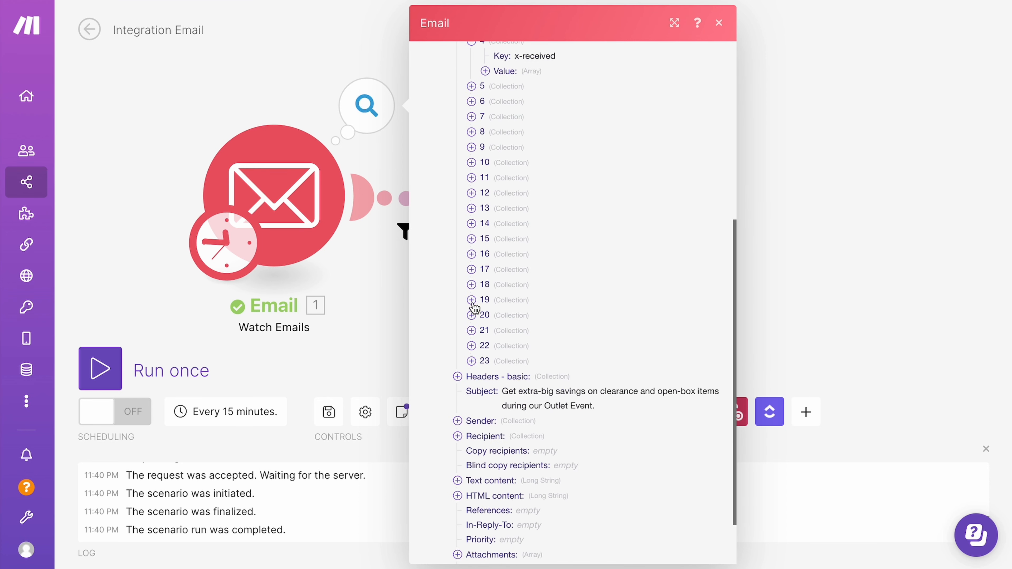
pyautogui.click(471, 315)
pyautogui.click(471, 254)
pyautogui.click(471, 132)
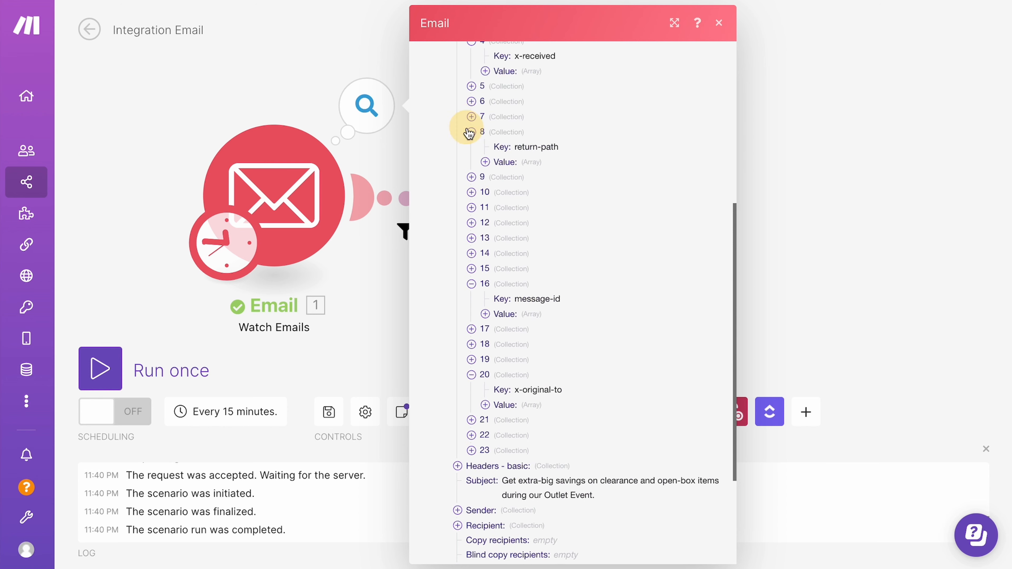
pyautogui.click(471, 100)
pyautogui.click(471, 86)
pyautogui.scroll(5, 534, 163)
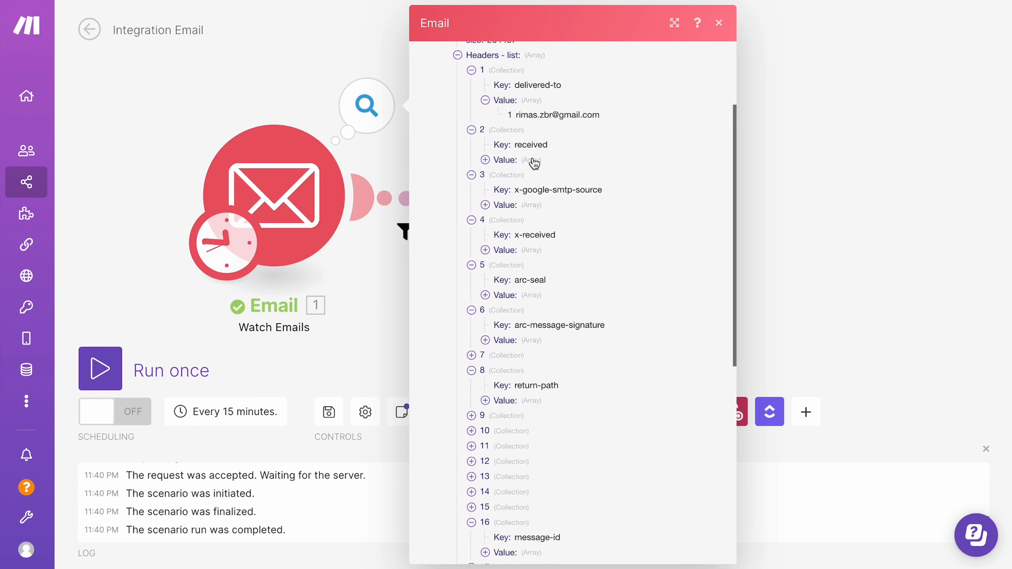
# Compare the keys of the expanded Headers - list collections, highlighting delivered-to, arc-seal, x-received and return-path
pyautogui.moveTo(505, 235); pyautogui.dragTo(559, 168)
pyautogui.moveTo(515, 83); pyautogui.dragTo(592, 84)
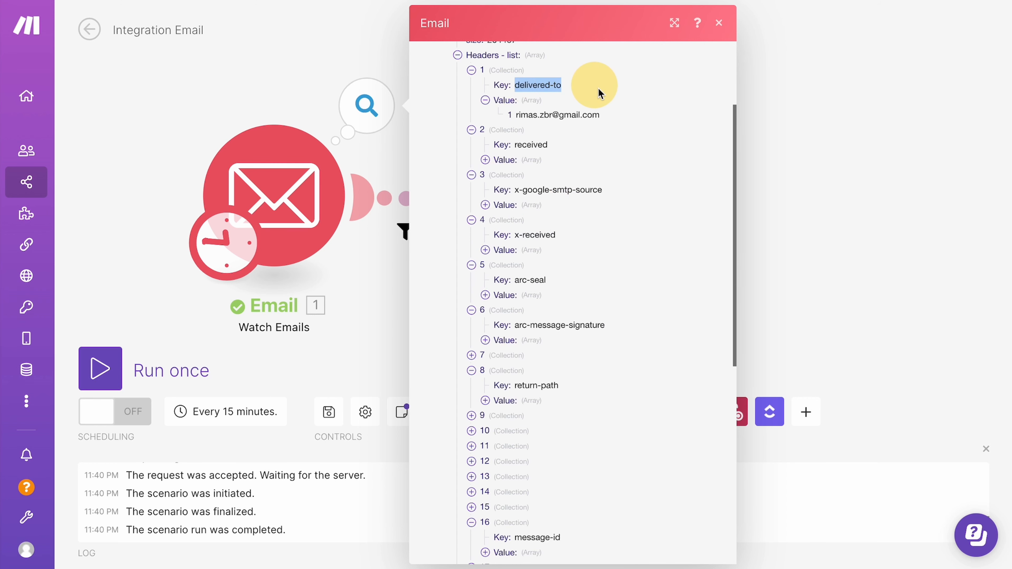
pyautogui.moveTo(514, 281); pyautogui.dragTo(621, 277)
pyautogui.moveTo(516, 235); pyautogui.dragTo(651, 231)
pyautogui.scroll(-2, 636, 262)
pyautogui.moveTo(513, 297); pyautogui.dragTo(633, 315)
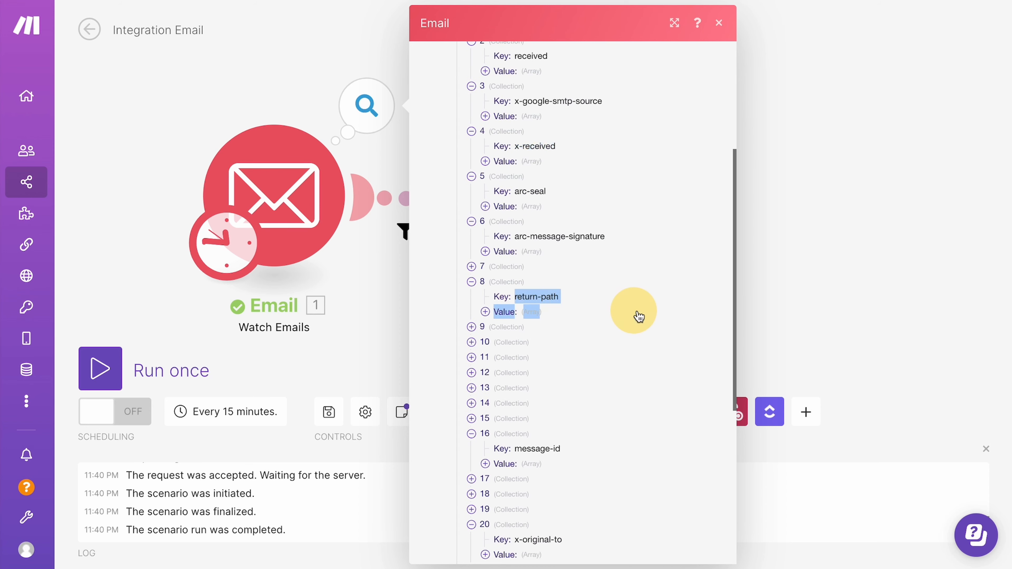
pyautogui.scroll(5, 573, 230)
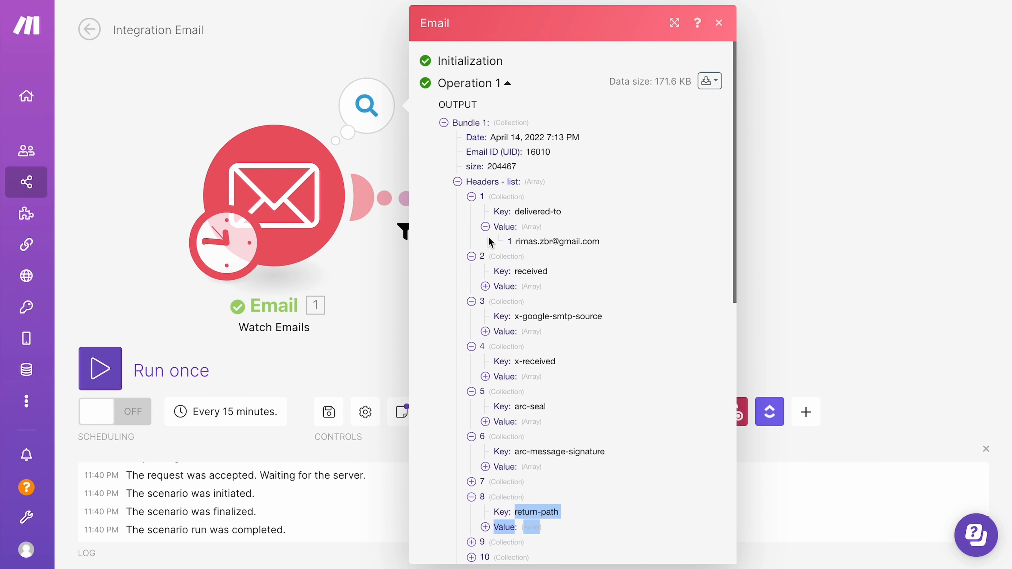
# Expand the Value array of the received collection and compare its entries with the delivered-to collection's value
pyautogui.click(484, 286)
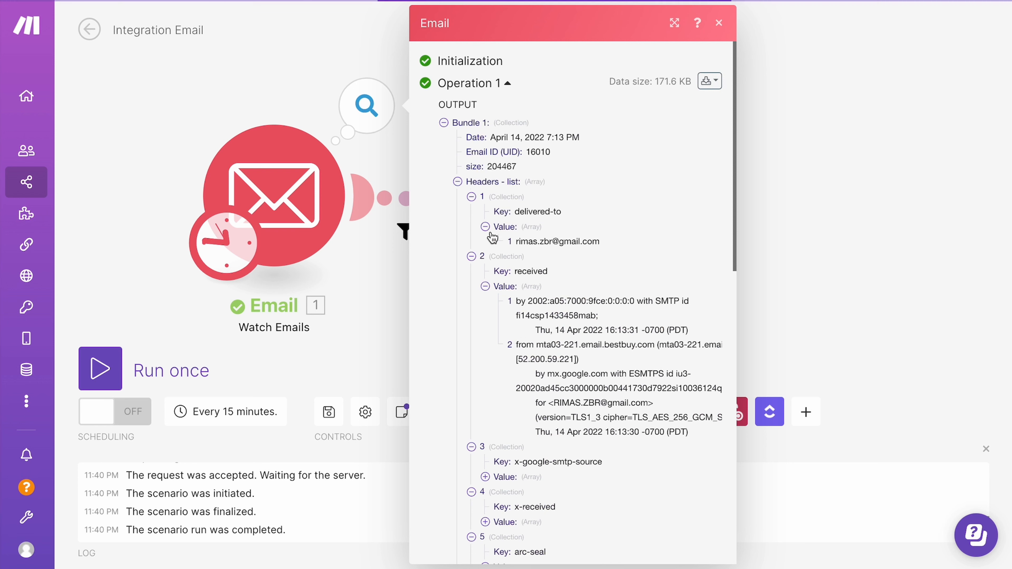
pyautogui.moveTo(515, 211); pyautogui.dragTo(619, 242)
pyautogui.click(618, 243)
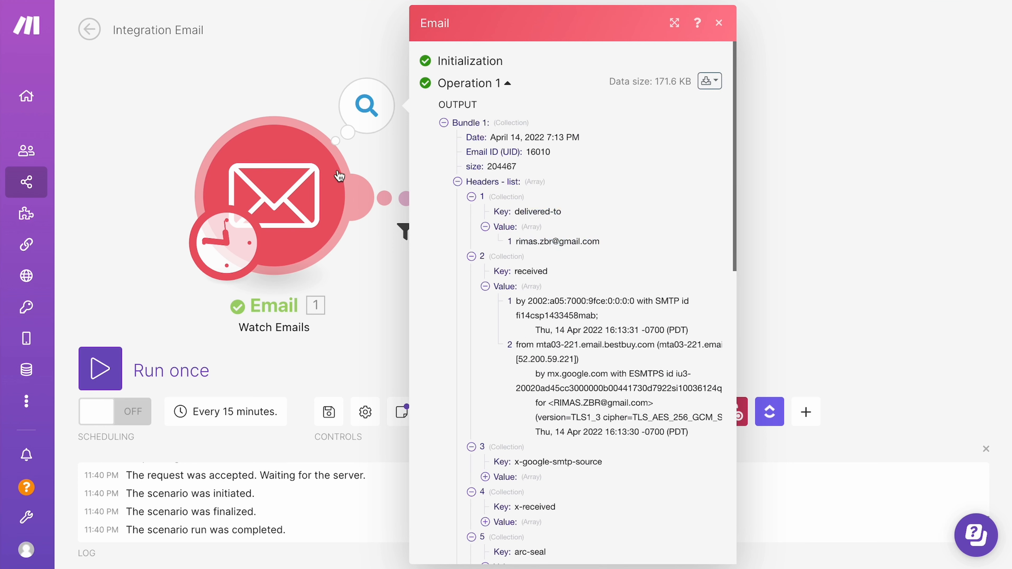
pyautogui.moveTo(514, 242); pyautogui.dragTo(698, 241)
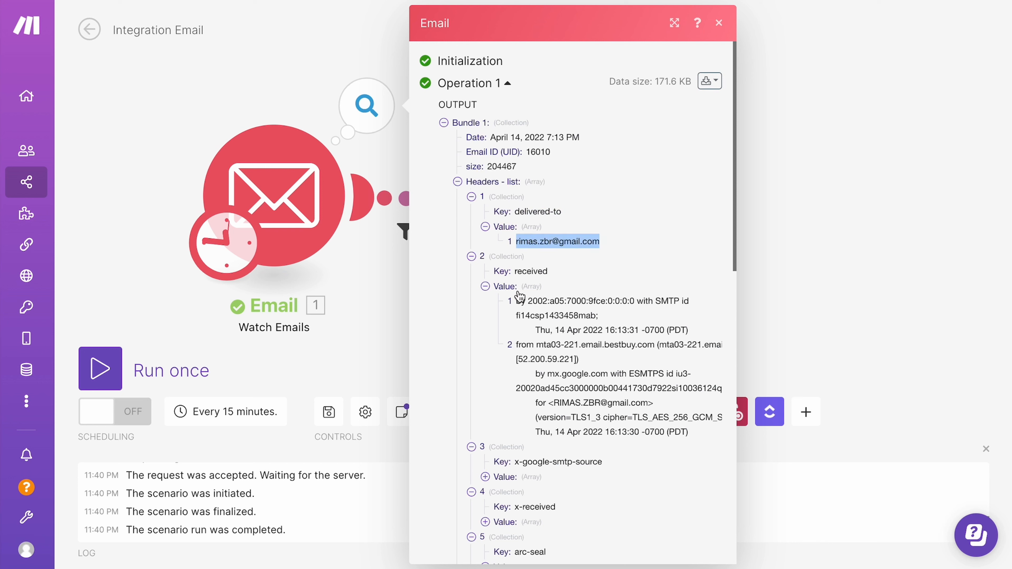
pyautogui.click(485, 287)
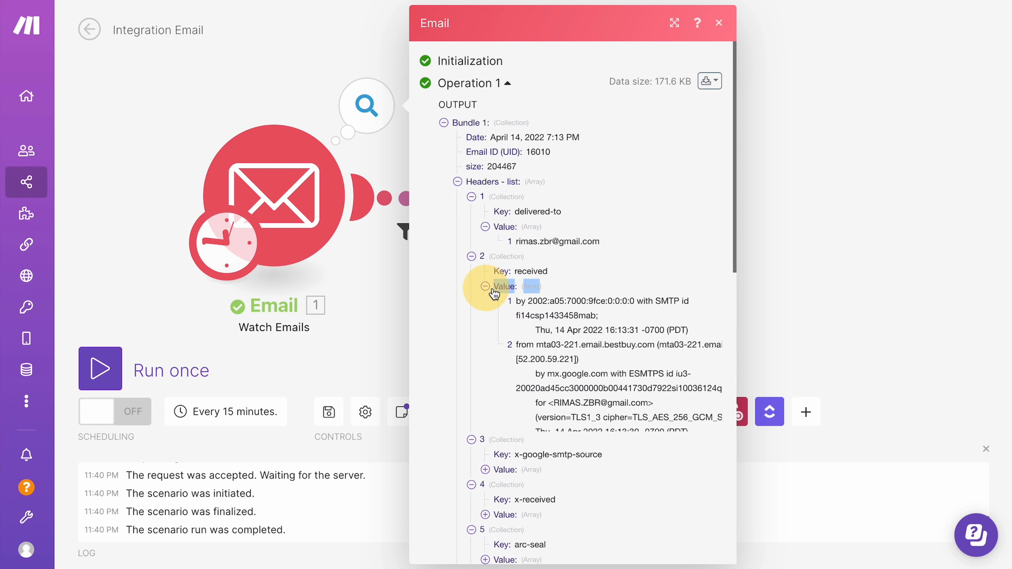
pyautogui.moveTo(522, 297); pyautogui.dragTo(716, 437)
pyautogui.click(715, 437)
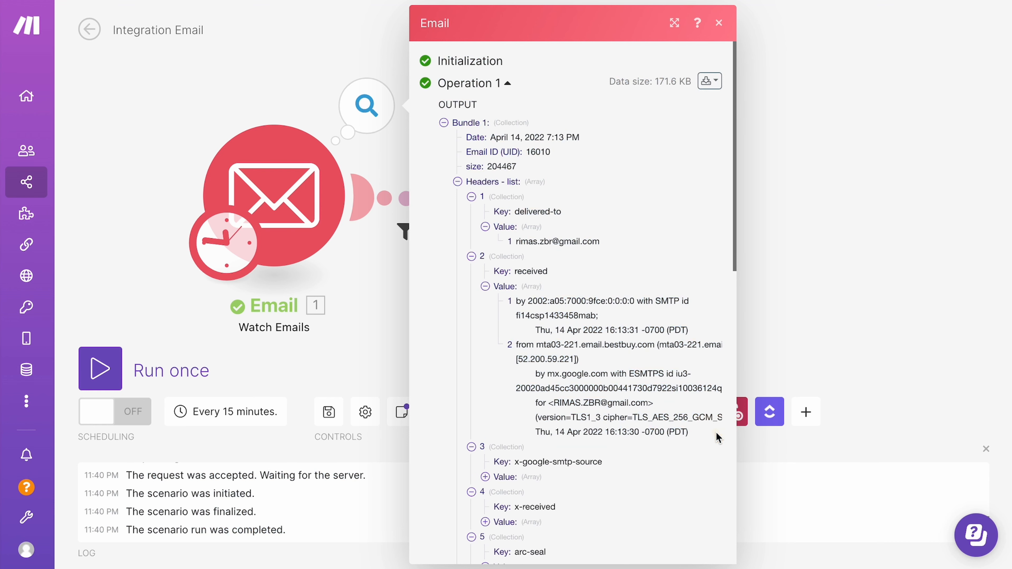
pyautogui.moveTo(525, 287); pyautogui.dragTo(566, 301)
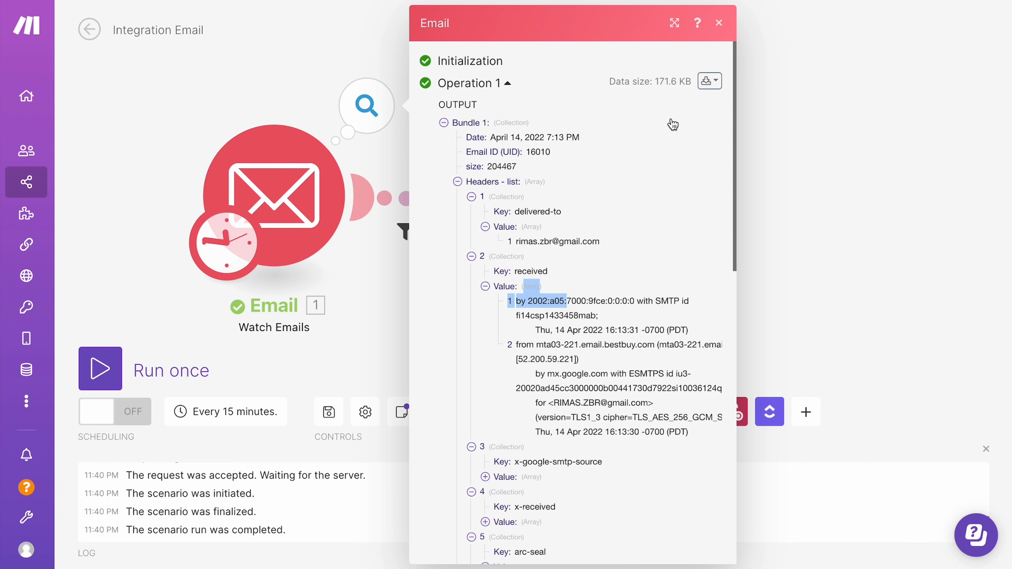
pyautogui.click(544, 403)
# Expand the Value arrays of collections 3, 4, 9 and 10, and view the keys of collections 11 and 12
pyautogui.scroll(-5, 540, 398)
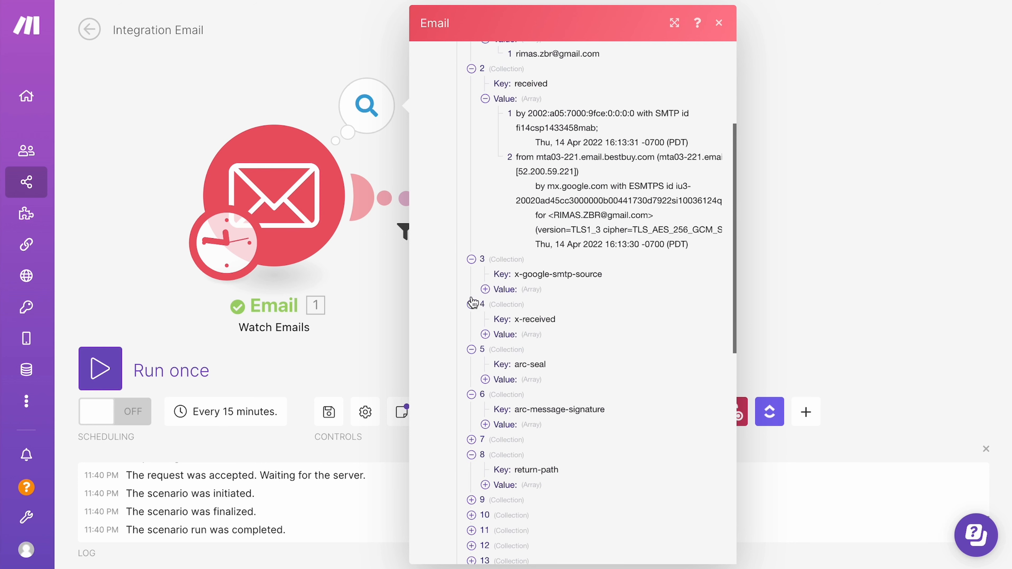
pyautogui.click(484, 290)
pyautogui.click(485, 349)
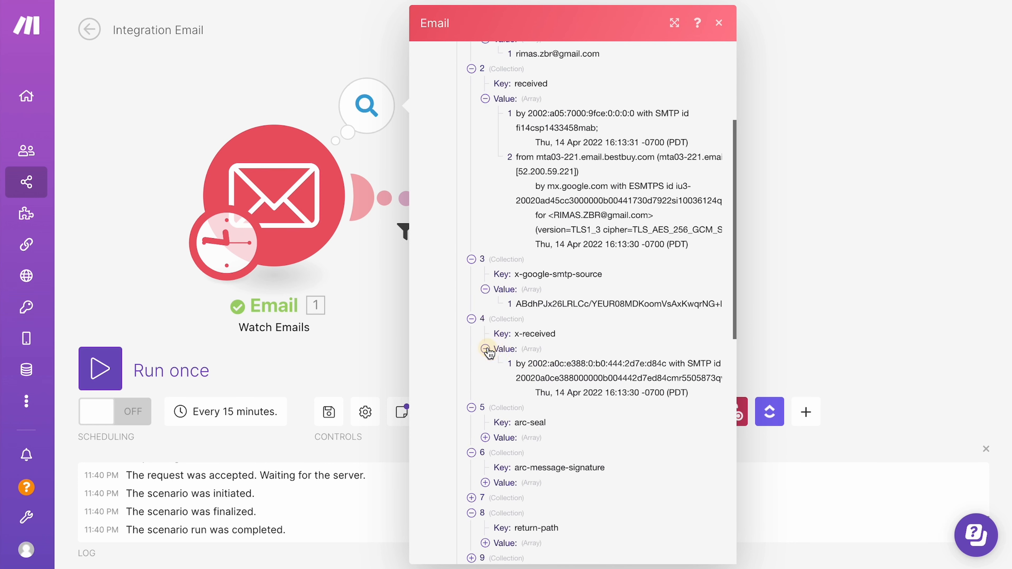
pyautogui.scroll(-5, 490, 319)
pyautogui.click(472, 407)
pyautogui.click(471, 391)
pyautogui.click(472, 361)
pyautogui.click(484, 391)
pyautogui.scroll(-3, 484, 388)
pyautogui.click(478, 353)
pyautogui.scroll(-5, 480, 351)
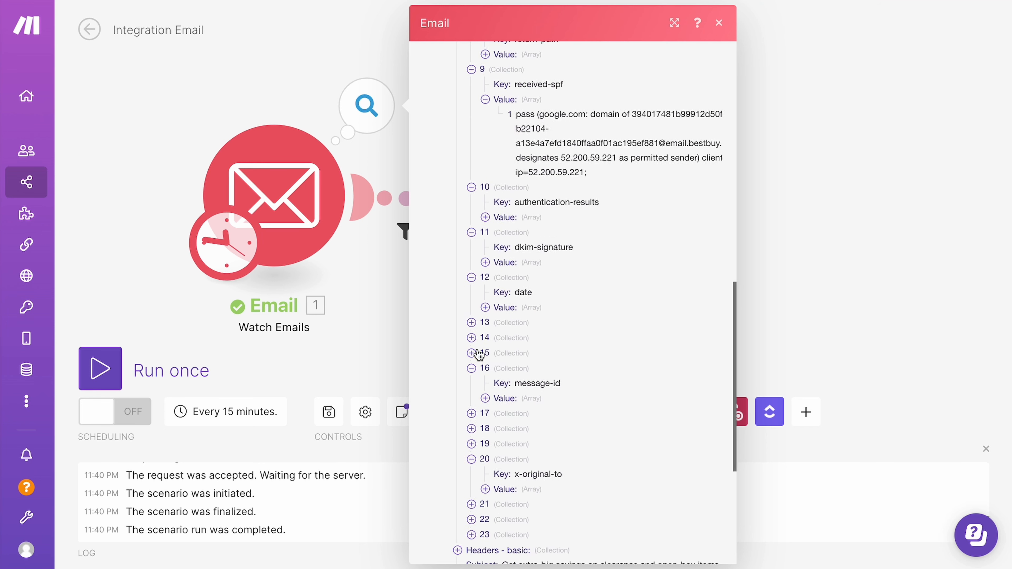
pyautogui.click(485, 187)
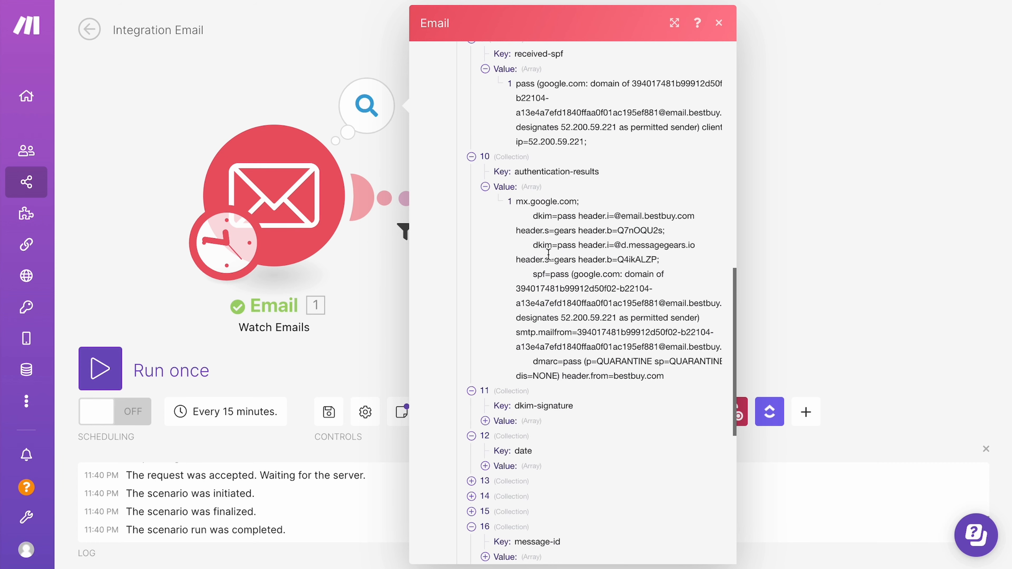
# Return to the received collection and highlight the first and second entries of its Value array
pyautogui.scroll(10, 533, 390)
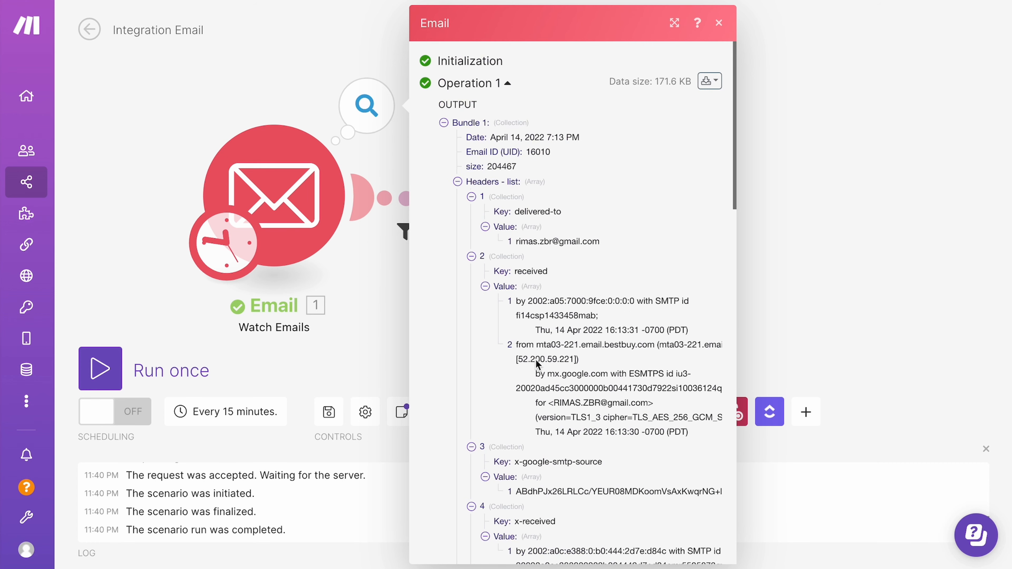
pyautogui.moveTo(506, 345); pyautogui.dragTo(698, 382)
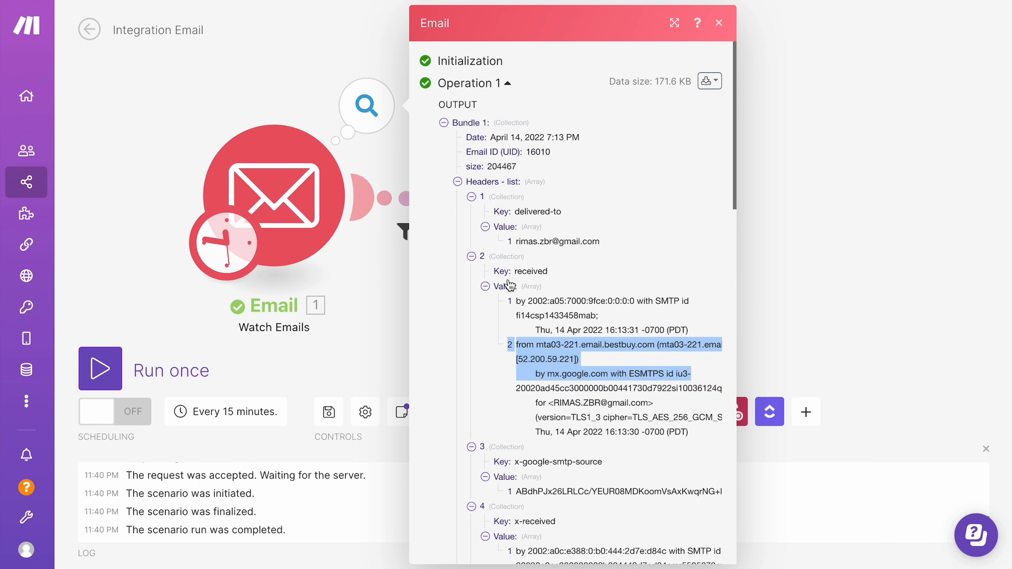
pyautogui.moveTo(509, 302); pyautogui.dragTo(719, 335)
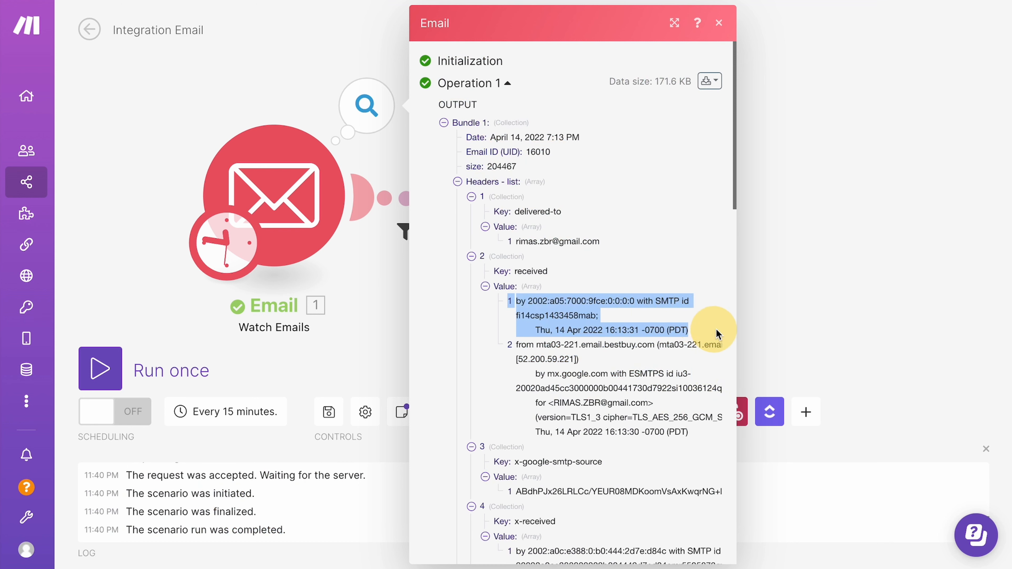
pyautogui.click(719, 386)
pyautogui.moveTo(513, 346); pyautogui.dragTo(720, 458)
# Open the output bundle content of the Email operation and highlight the received header's key and value lines
pyautogui.click(715, 89)
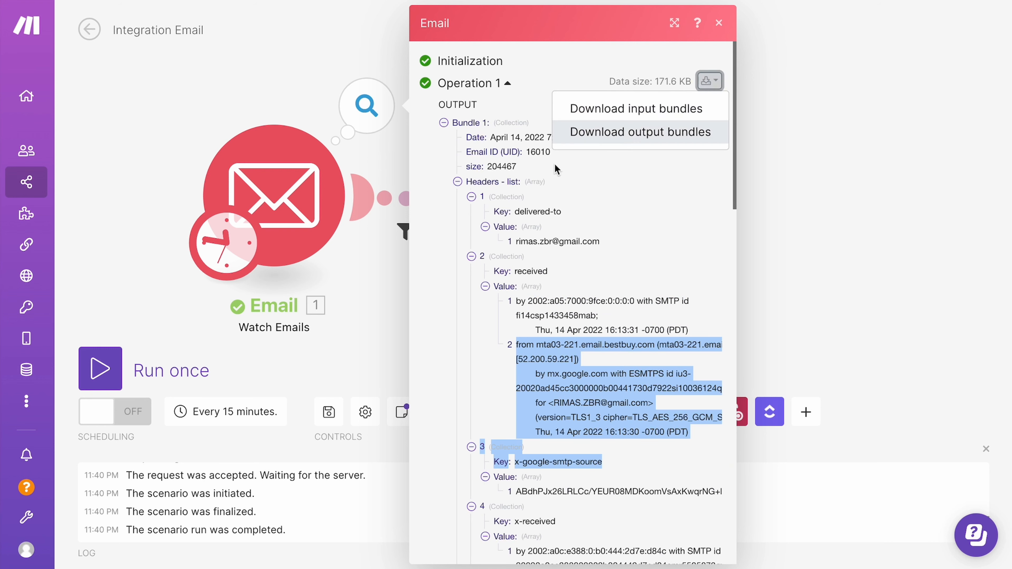
pyautogui.click(636, 132)
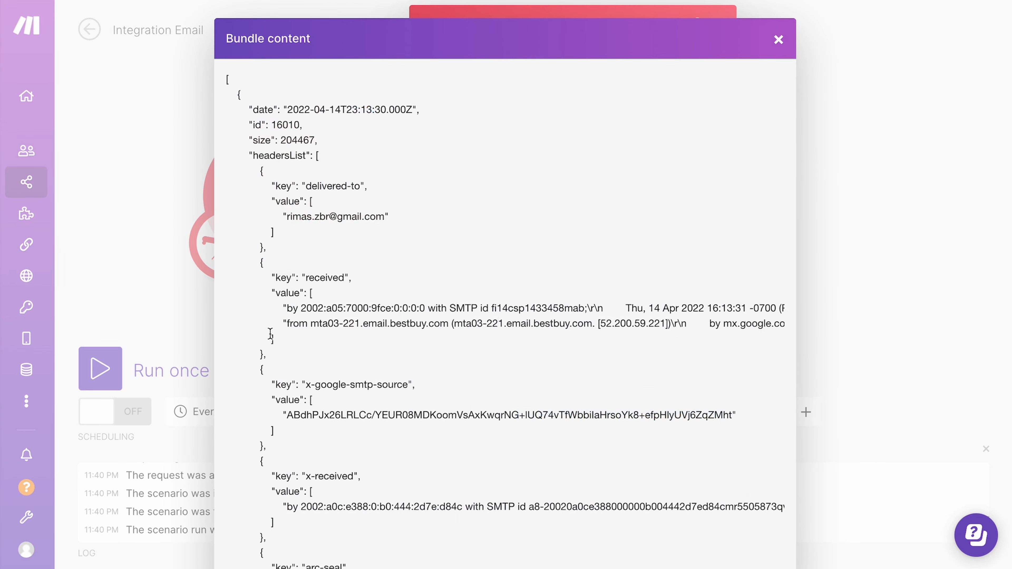
pyautogui.scroll(-1, 270, 333)
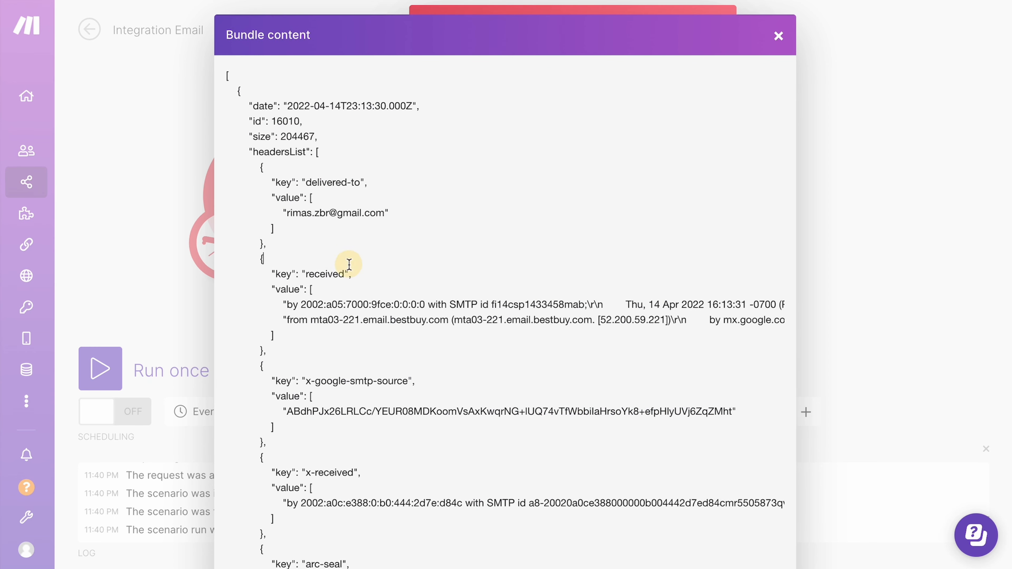
pyautogui.moveTo(261, 274); pyautogui.dragTo(418, 276)
pyautogui.moveTo(265, 287); pyautogui.dragTo(368, 284)
# Examine the full length of the received header's value strings in the bundle content and highlight the first one
pyautogui.tripleClick(313, 304)
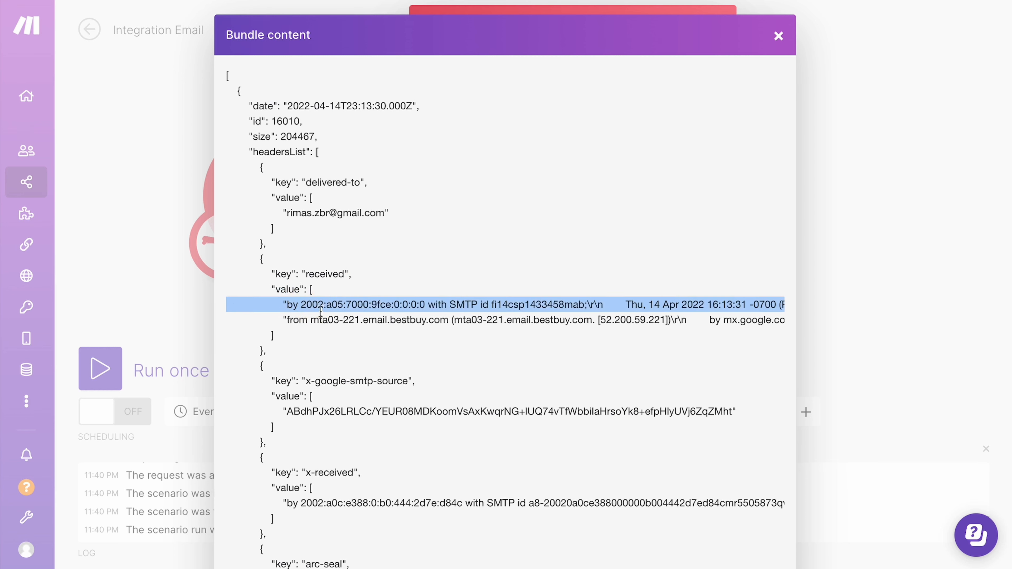
pyautogui.click(404, 302)
pyautogui.hscroll(15, 340, 311)
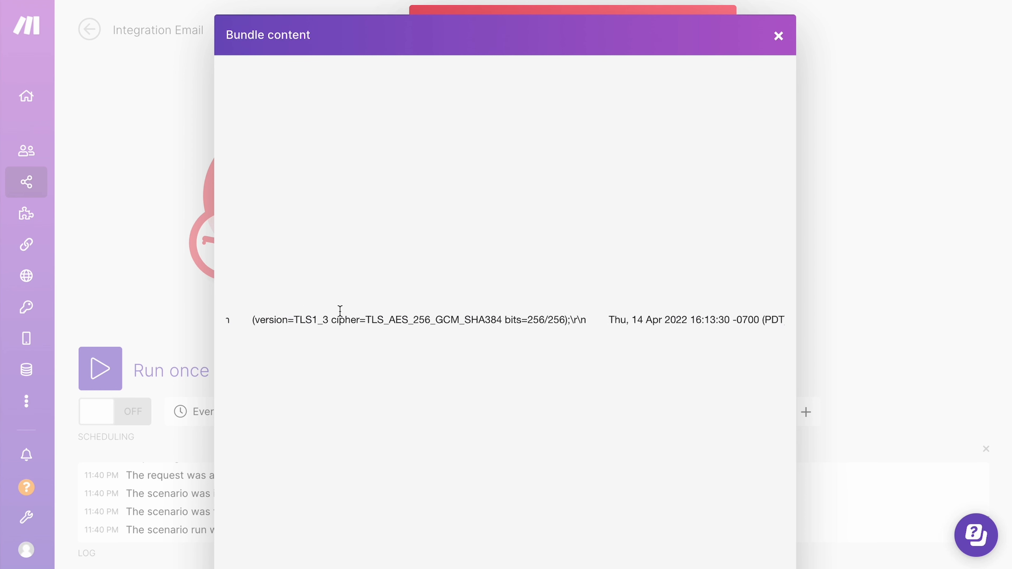
pyautogui.hscroll(-8, 340, 310)
pyautogui.hscroll(5, 340, 311)
pyautogui.moveTo(510, 307); pyautogui.dragTo(281, 307)
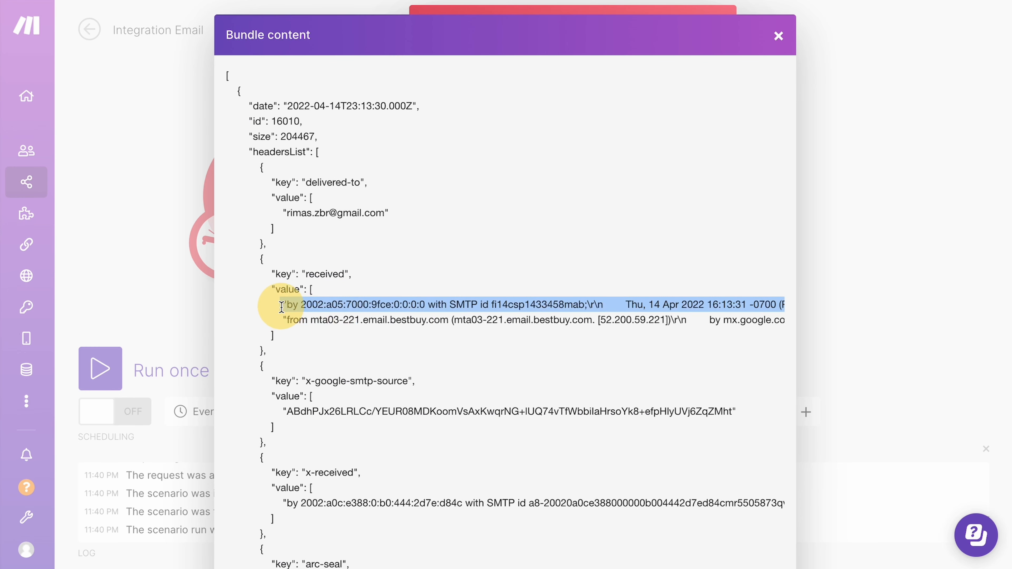
# Highlight the second value string of the received header and examine its full length
pyautogui.tripleClick(338, 322)
pyautogui.hscroll(10, 337, 325)
pyautogui.hscroll(5, 337, 325)
pyautogui.hscroll(-15, 338, 325)
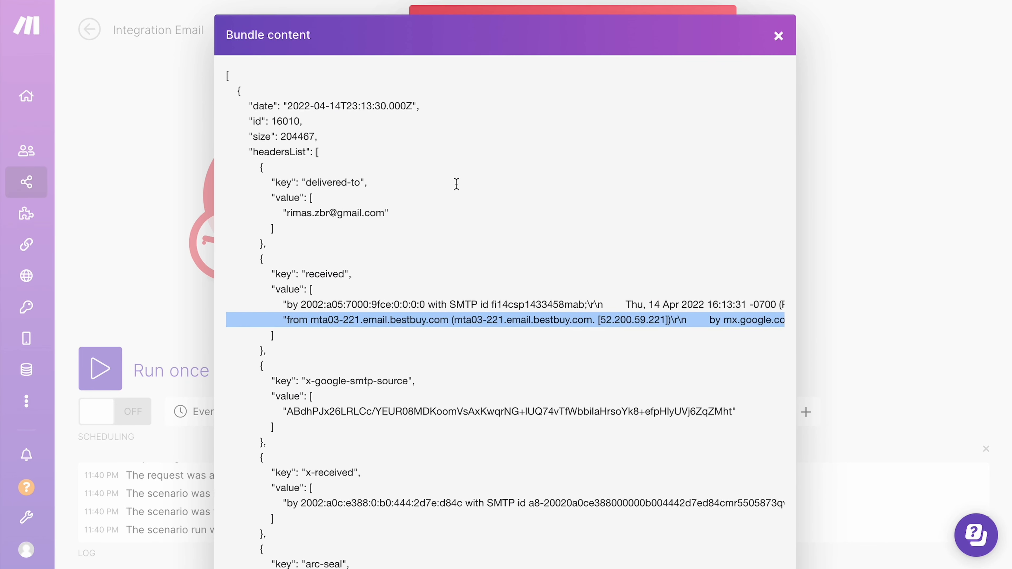
pyautogui.tripleClick(322, 322)
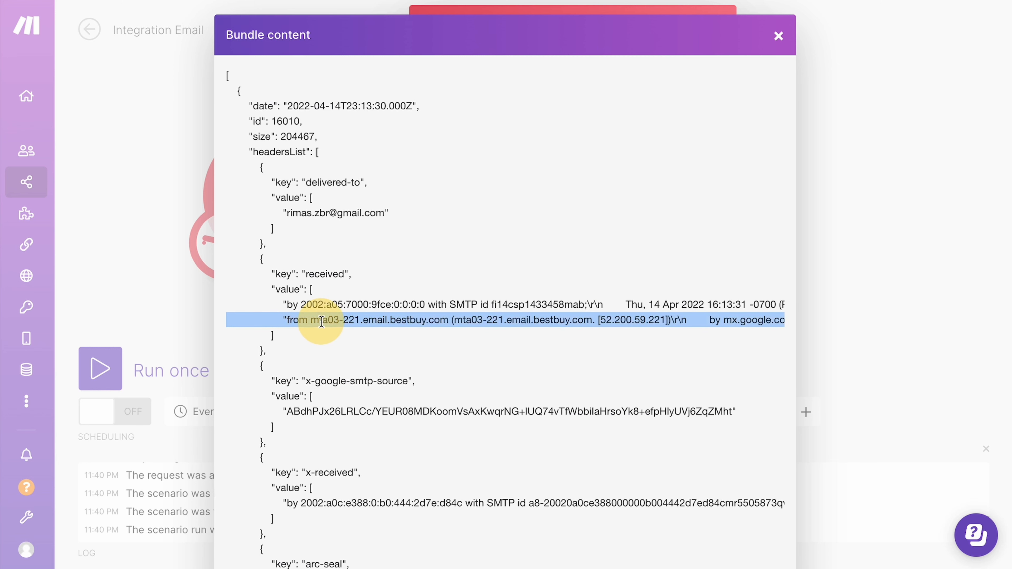
# Highlight the headersList content through the received header, and the received collection on its own
pyautogui.moveTo(249, 153); pyautogui.dragTo(371, 340)
pyautogui.click(362, 322)
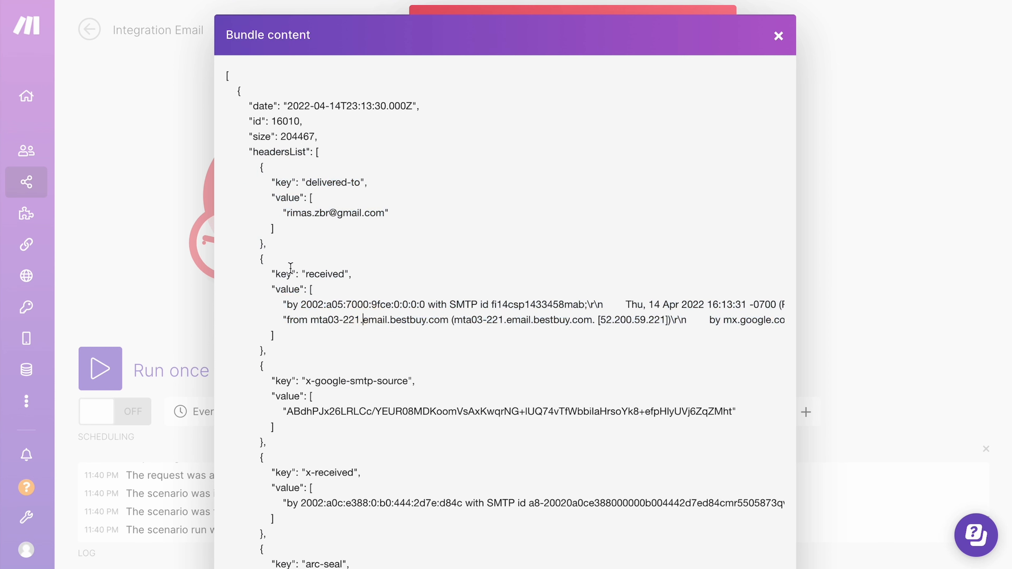
pyautogui.moveTo(255, 261); pyautogui.dragTo(278, 351)
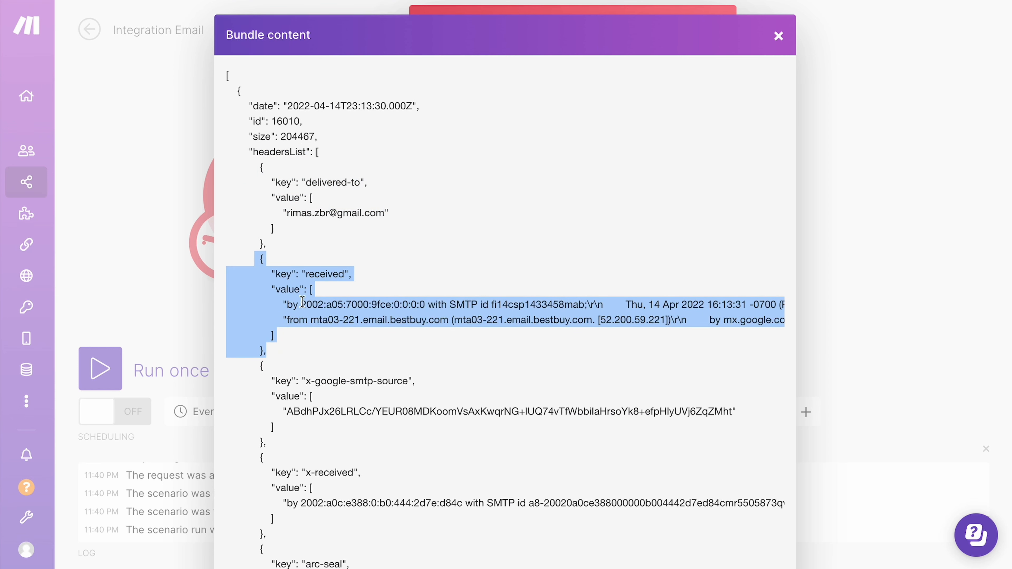
pyautogui.click(321, 331)
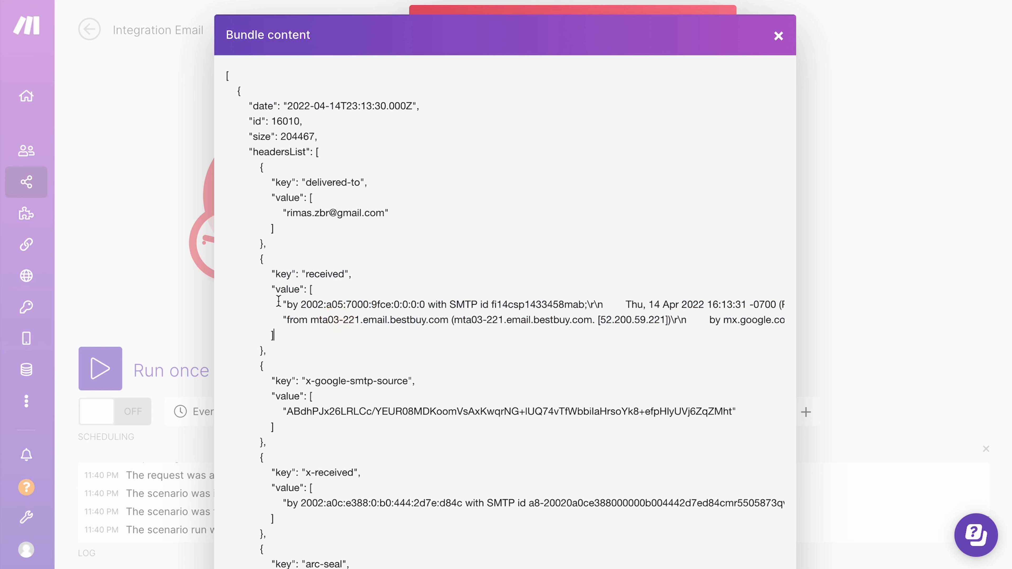
# Highlight the opening of the received header's value array and its second value string
pyautogui.moveTo(270, 289); pyautogui.dragTo(301, 289)
pyautogui.doubleClick(312, 288)
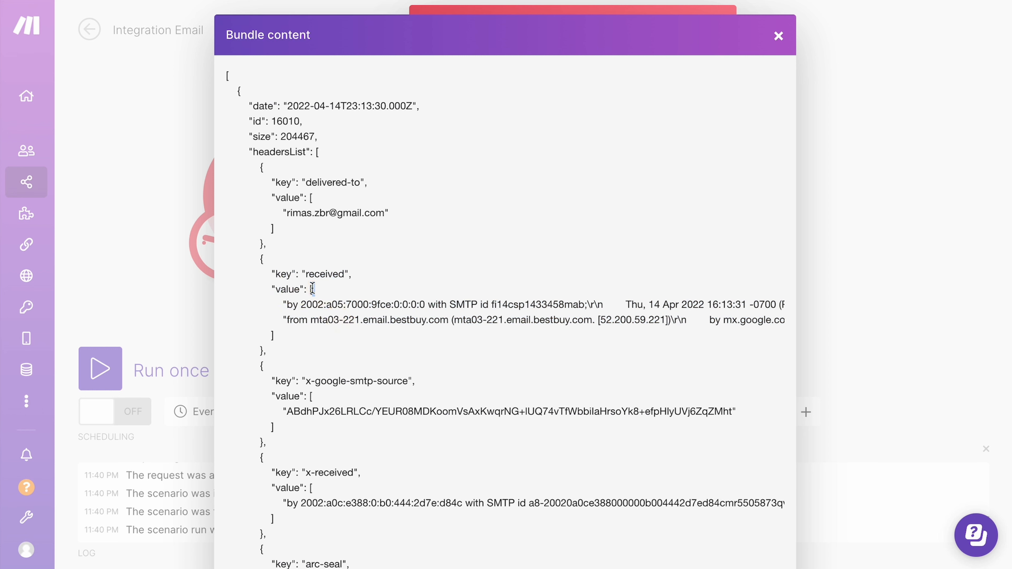
pyautogui.tripleClick(304, 319)
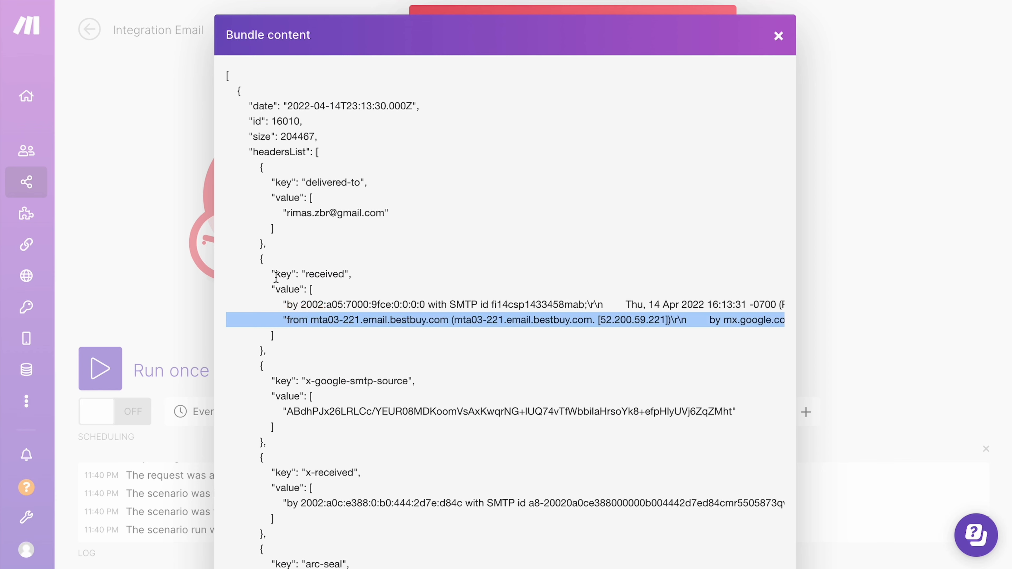
pyautogui.click(295, 319)
pyautogui.tripleClick(295, 319)
# Close the bundle content, clear the filter condition and map the [1] item of Value[] under Headers - list[] into it
pyautogui.click(156, 181)
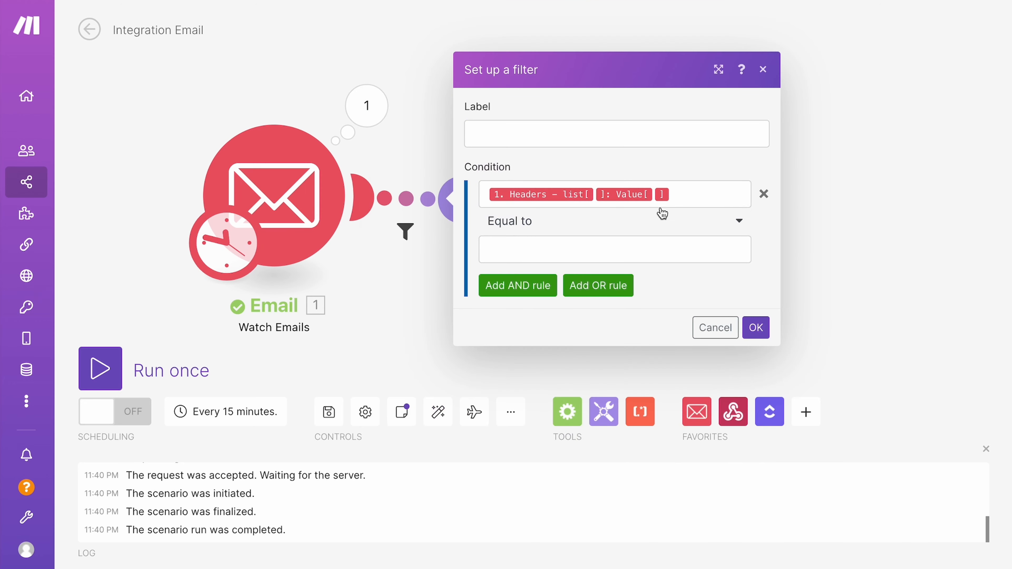
pyautogui.click(728, 192)
pyautogui.press('BackSpace')
pyautogui.press('BackSpace')
pyautogui.press('BackSpace')
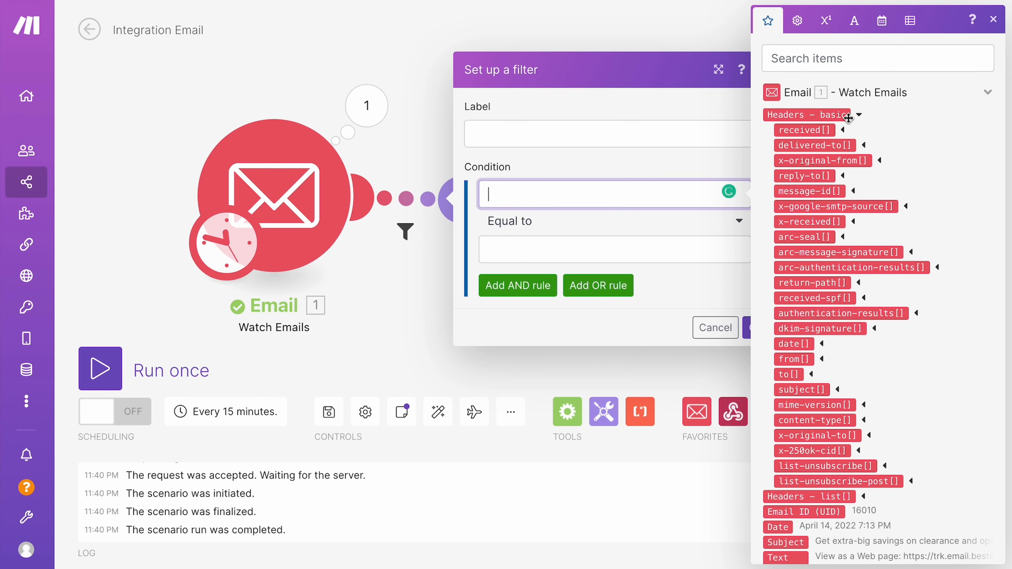
pyautogui.click(857, 117)
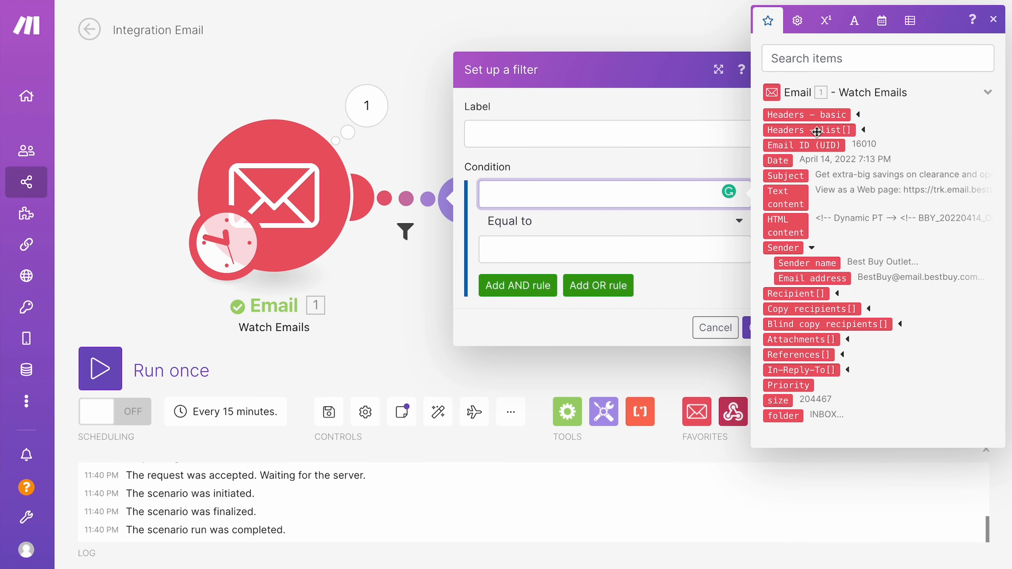
pyautogui.click(863, 130)
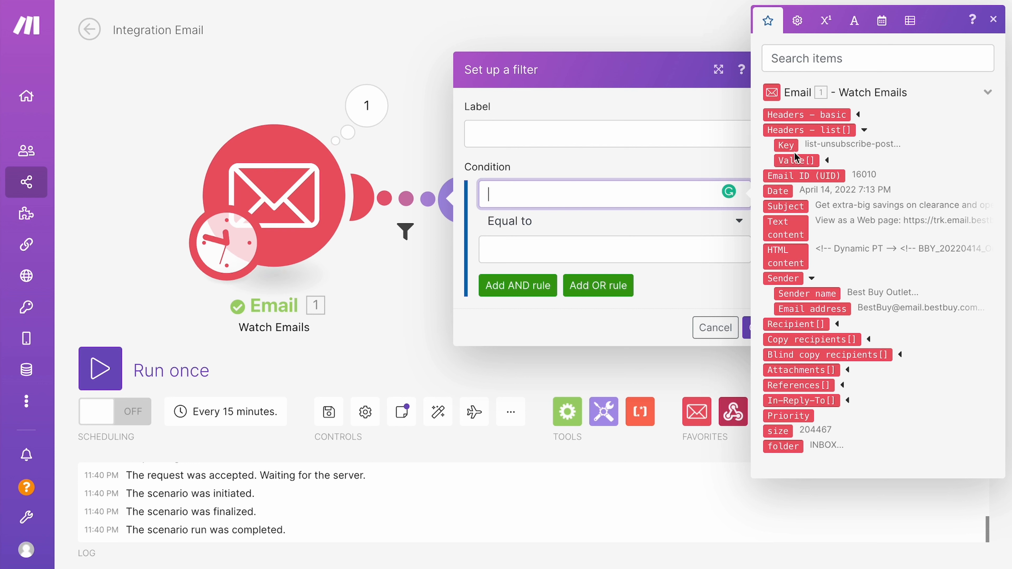
pyautogui.click(828, 161)
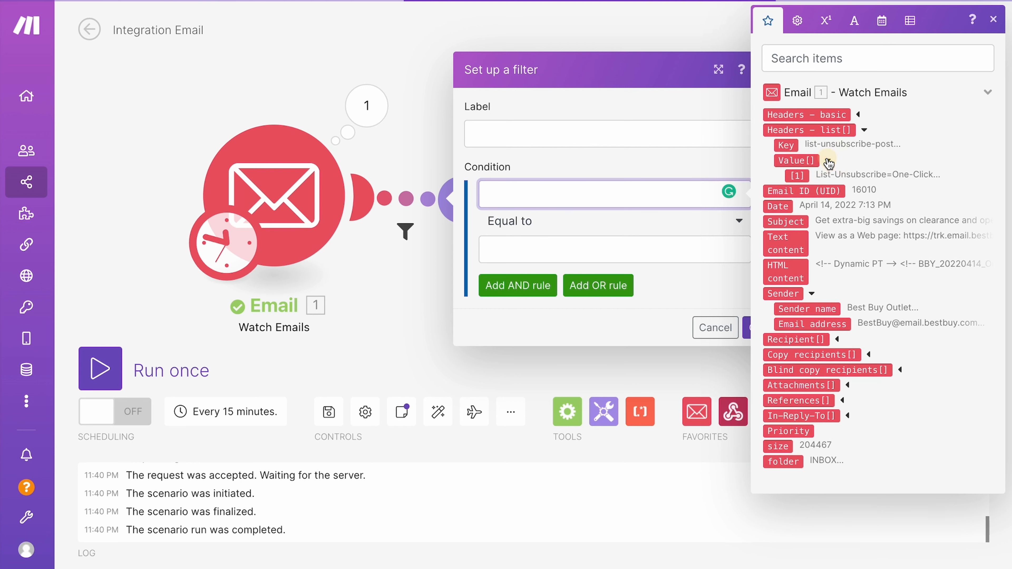
pyautogui.click(803, 178)
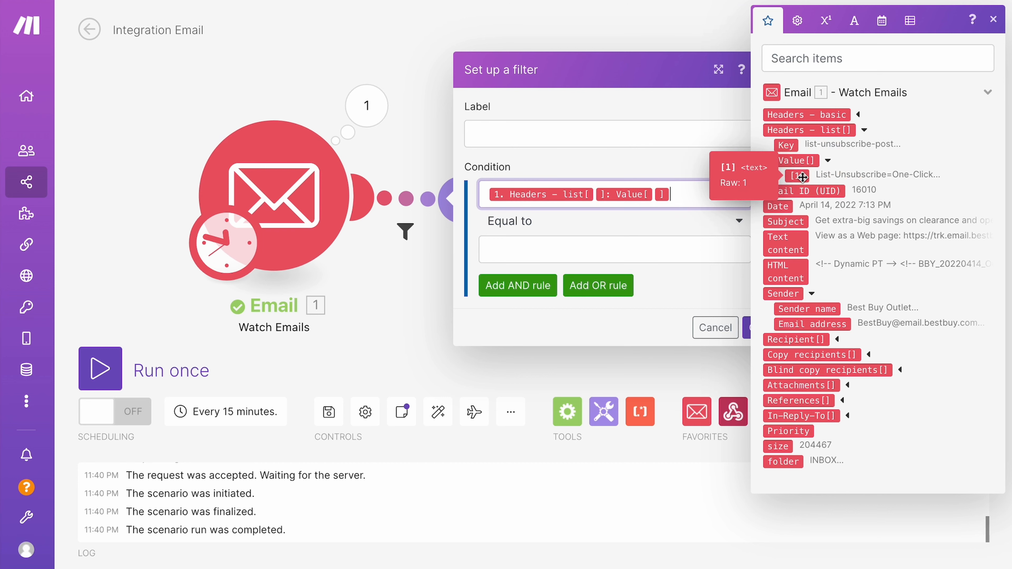
# Copy the mapped Headers - list[]: Value[] expression from the filter condition and cancel the filter setup
pyautogui.click(594, 196)
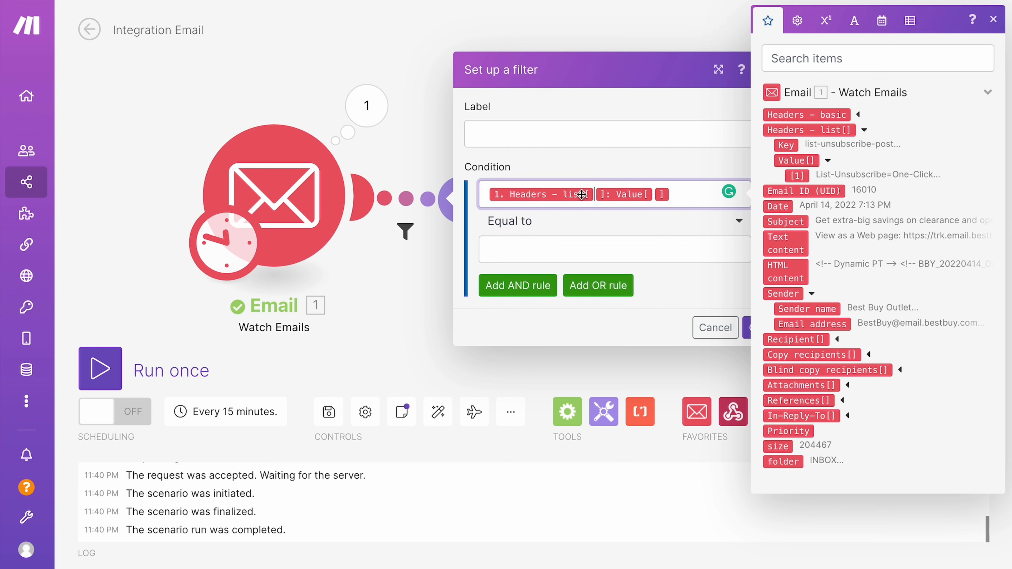
pyautogui.moveTo(661, 196)
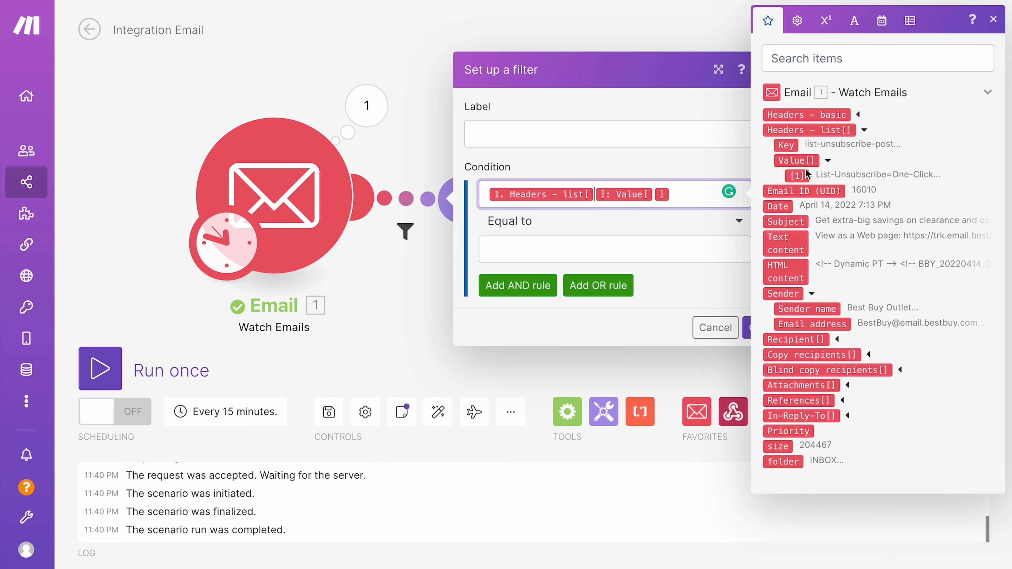
pyautogui.moveTo(802, 164)
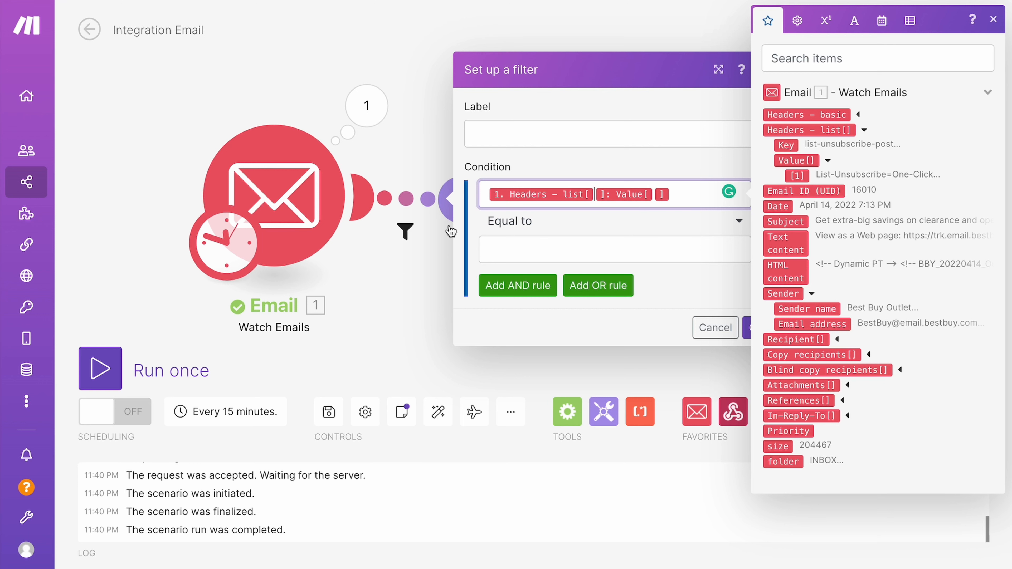
pyautogui.hotkey('ctrl', 'a')
pyautogui.hotkey('ctrl', 'c')
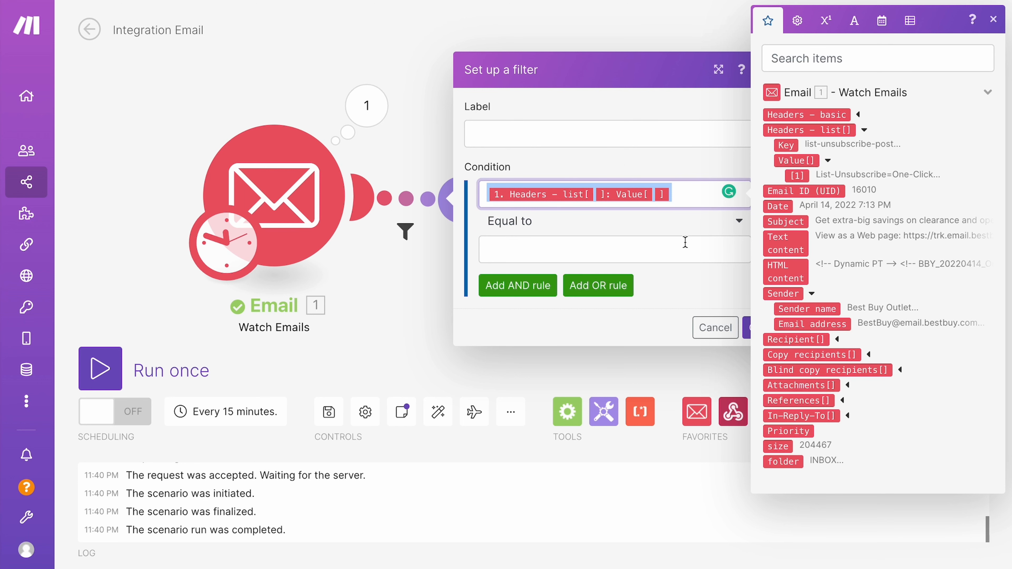
pyautogui.click(713, 326)
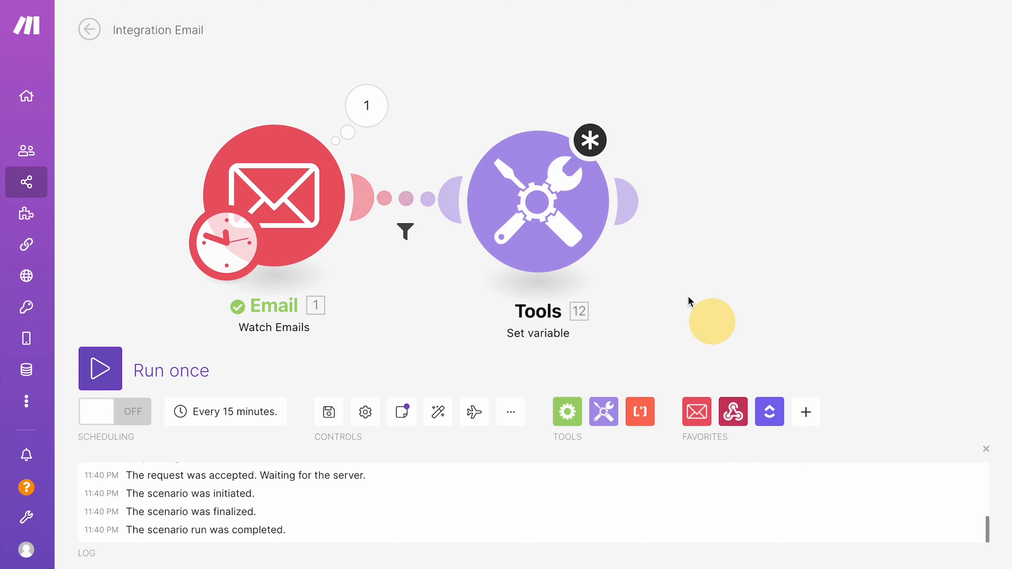
# Remove the condition from the filter between the Email and Tools modules and save the filter
pyautogui.click(397, 205)
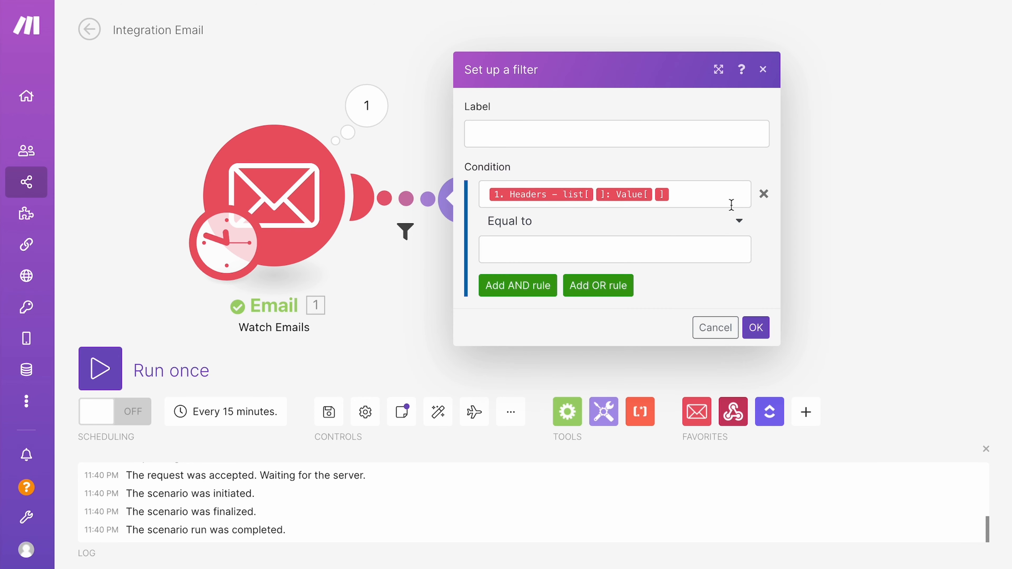
pyautogui.click(762, 195)
pyautogui.click(754, 235)
# Paste the copied Headers - list[]: Value[] expression as the value of the test variable in Set variable, and save it
pyautogui.click(537, 191)
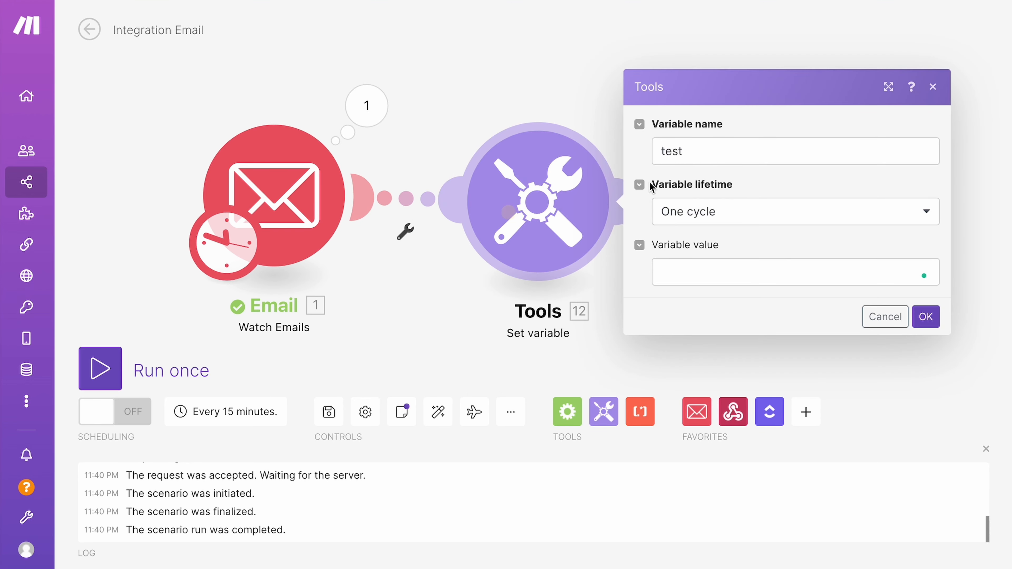
pyautogui.click(680, 276)
pyautogui.hotkey('ctrl', 'v')
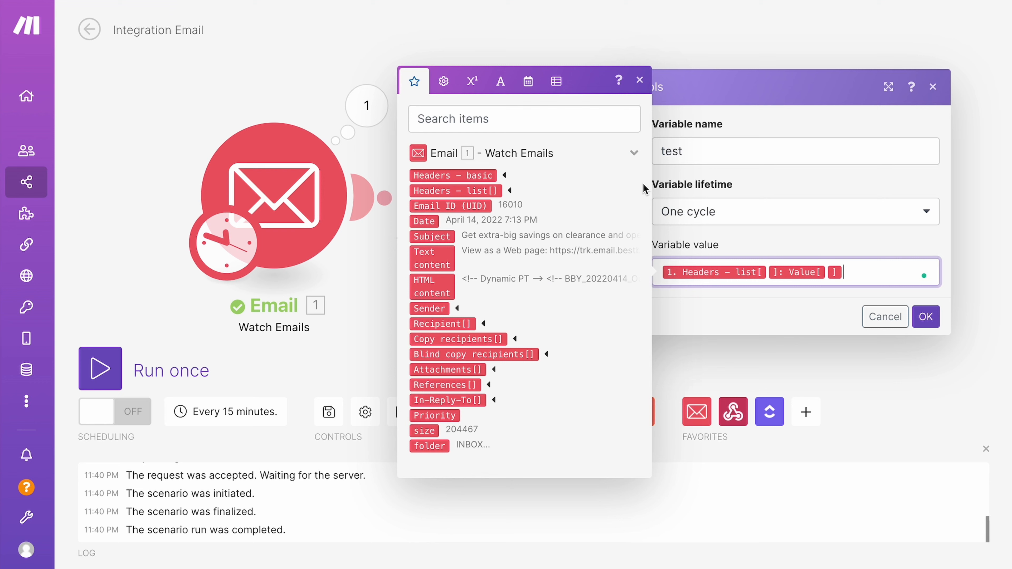
pyautogui.doubleClick(713, 152)
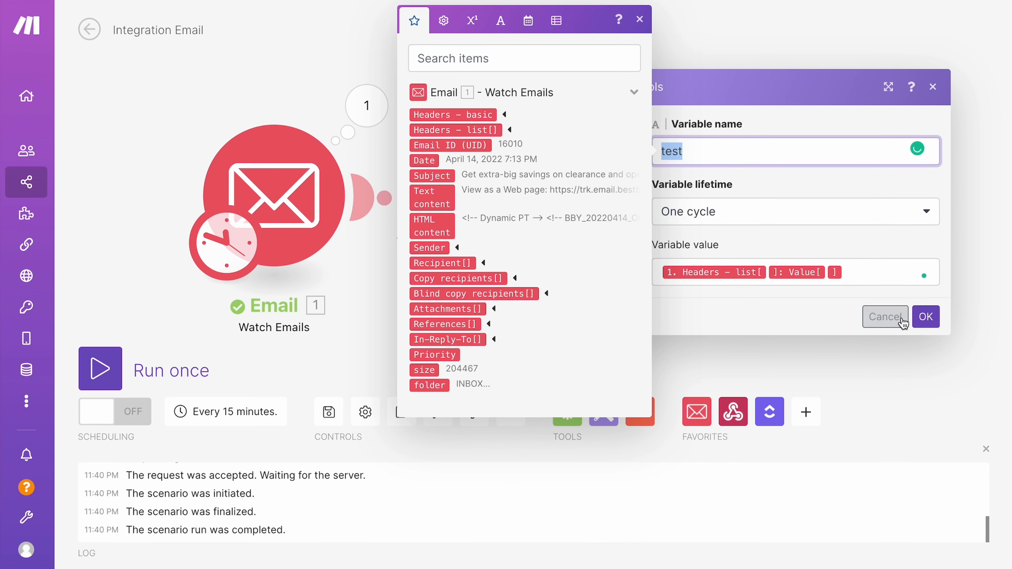
pyautogui.click(926, 316)
# Set the Watch Emails trigger to start from the Glassdoor email using the Select the first email option
pyautogui.rightClick(294, 209)
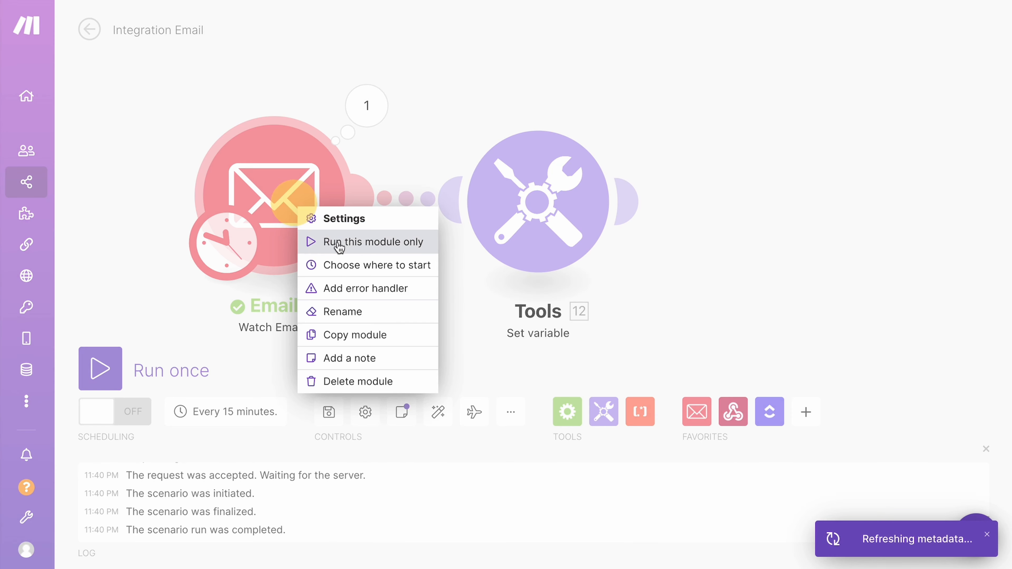
pyautogui.click(343, 264)
pyautogui.click(414, 246)
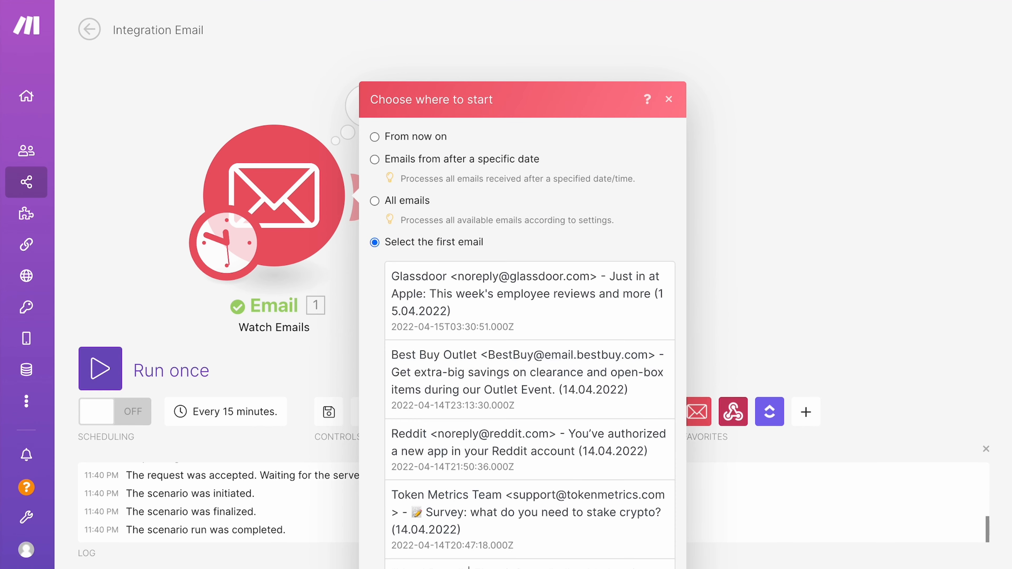
pyautogui.click(430, 235)
pyautogui.click(661, 546)
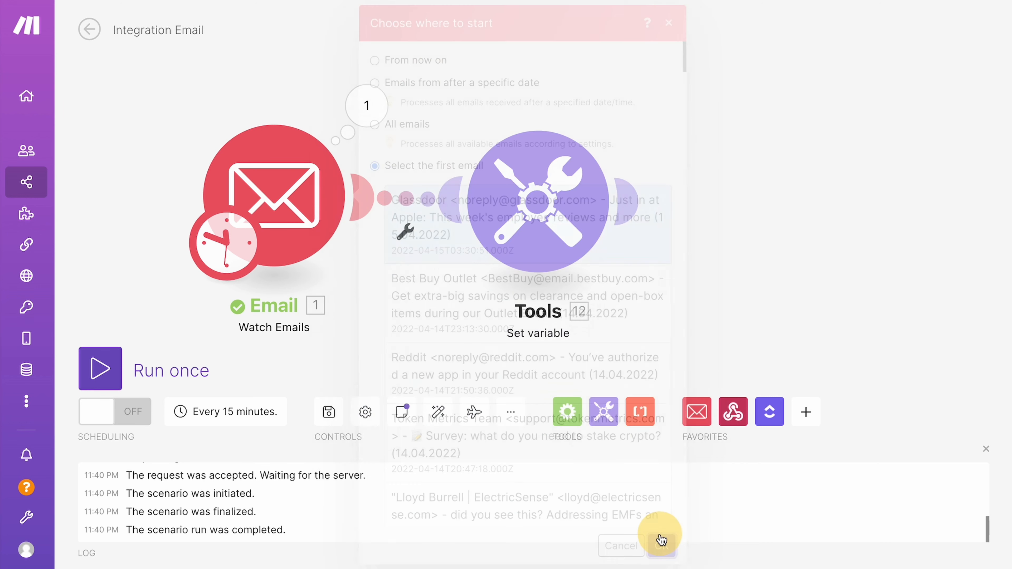
# Run the scenario once and highlight the test value in the Tools module's output bundle
pyautogui.click(100, 367)
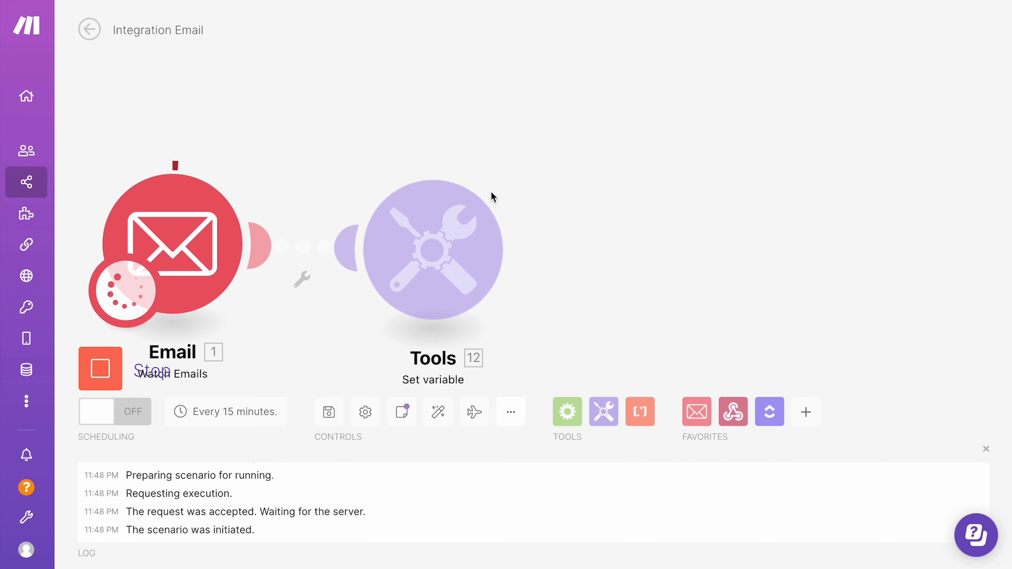
pyautogui.click(523, 161)
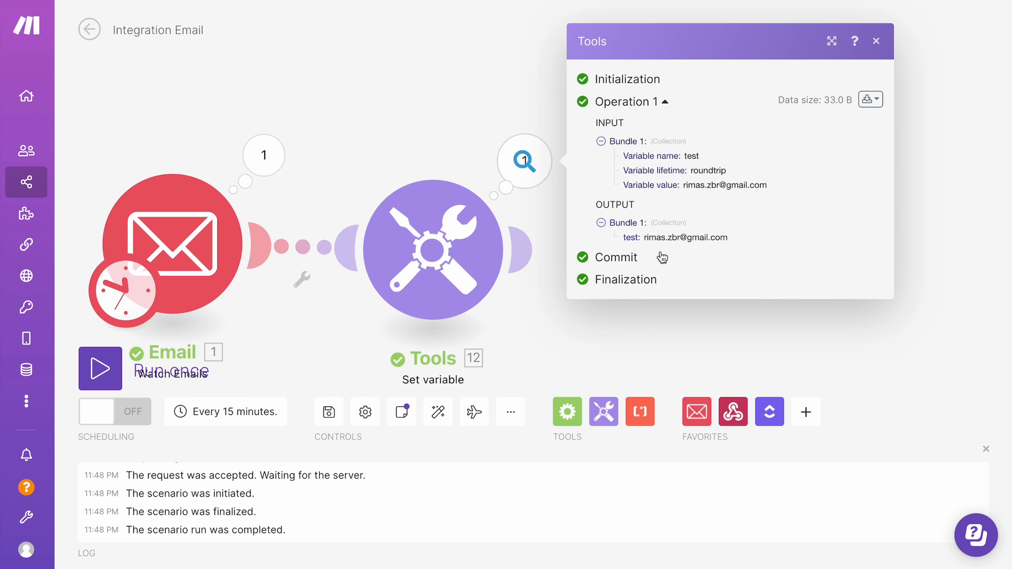
pyautogui.moveTo(644, 238); pyautogui.dragTo(770, 236)
# Review the mapped variable value in the Set variable settings and reopen the Tools module's run result
pyautogui.click(480, 233)
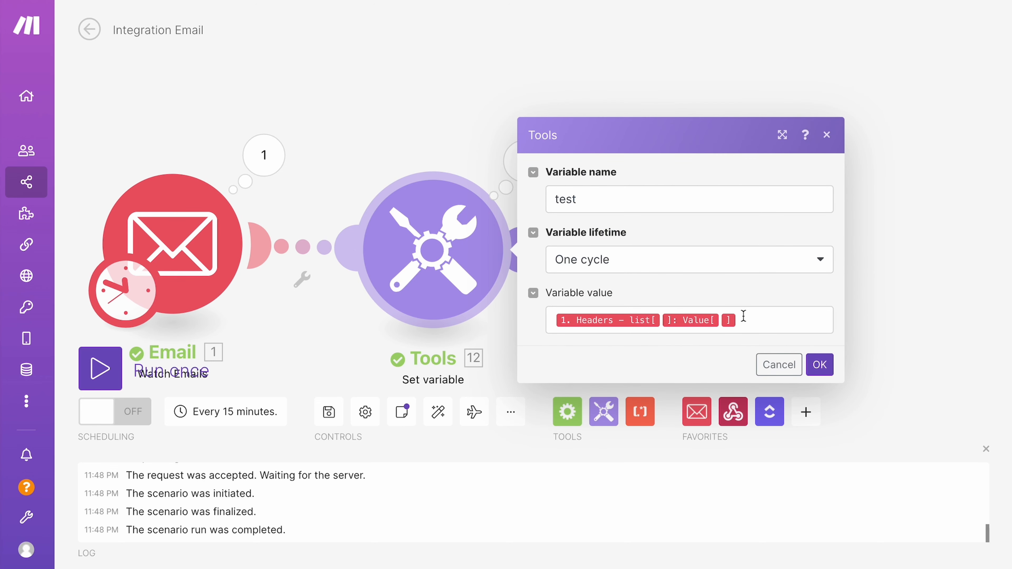
pyautogui.click(465, 79)
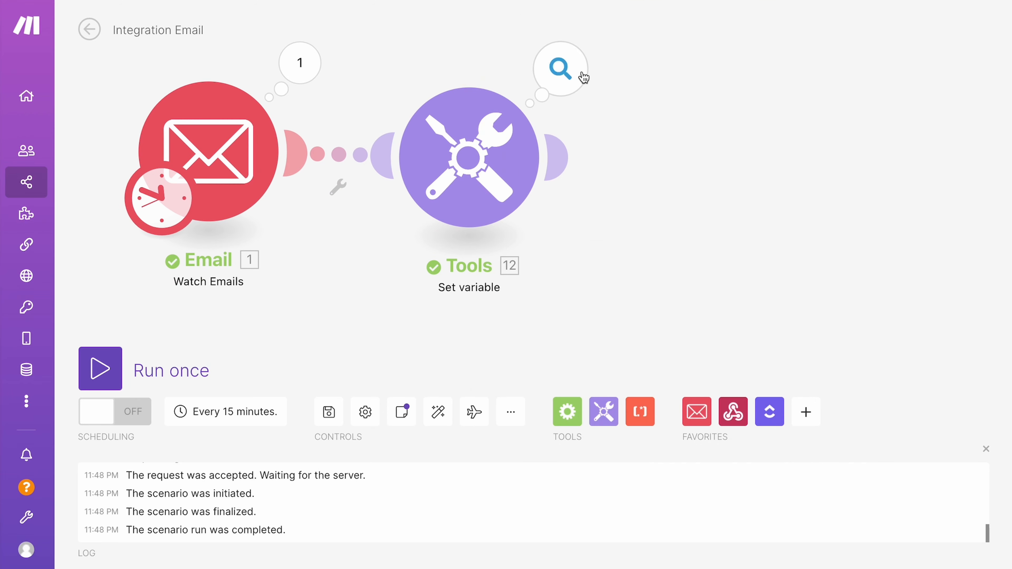
pyautogui.click(553, 65)
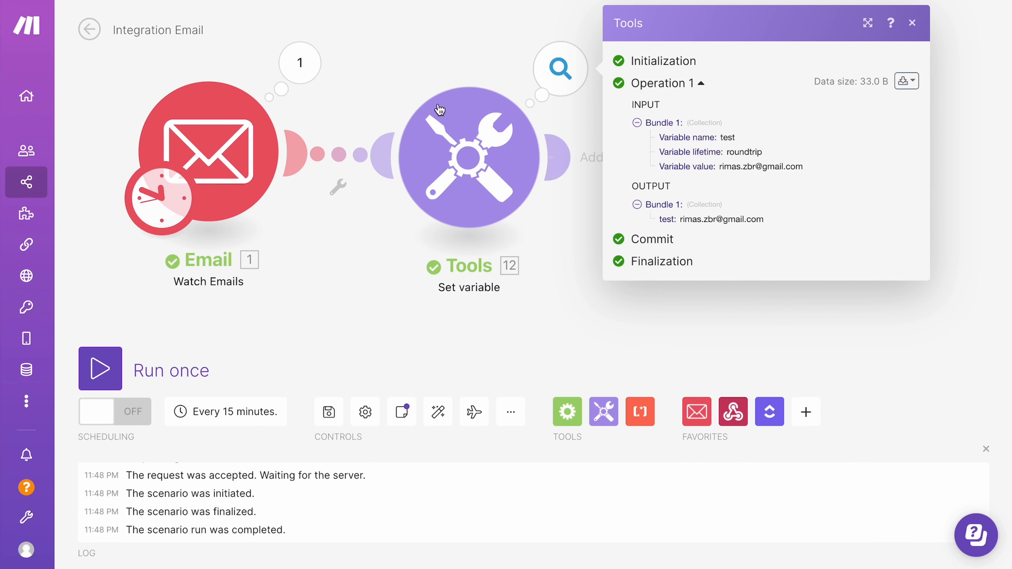
# Open the Email module's run result and expand collection 1 of the Headers - list array
pyautogui.click(300, 62)
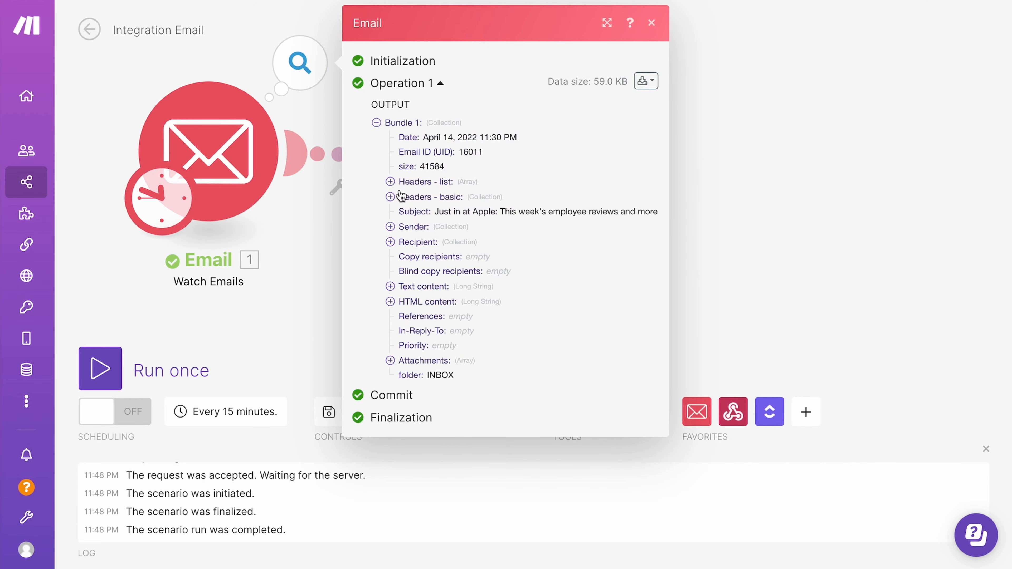
pyautogui.click(399, 198)
pyautogui.click(398, 197)
pyautogui.click(394, 183)
pyautogui.click(404, 197)
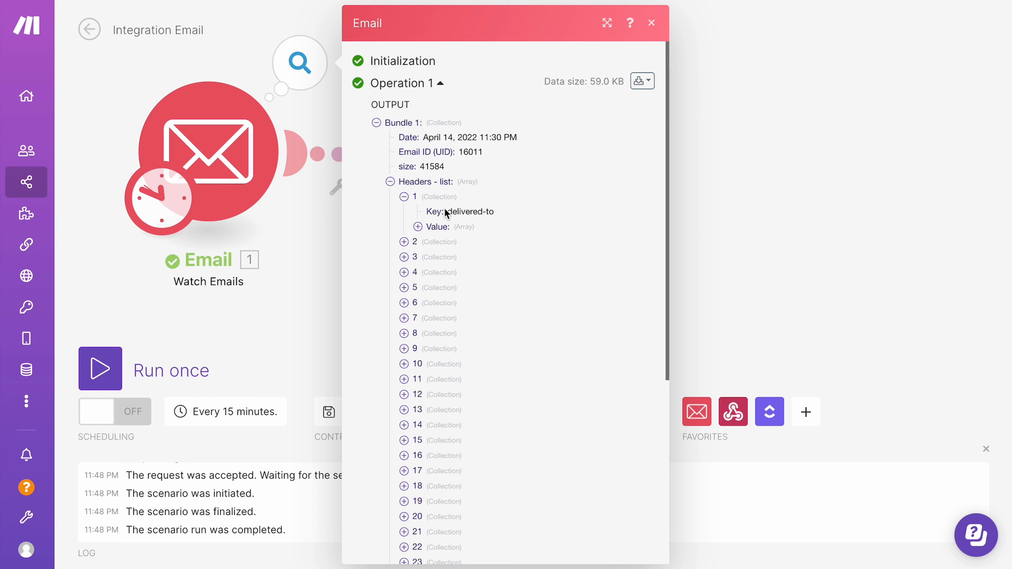
# Highlight the delivered-to key, expand its Value array and highlight the first entry
pyautogui.moveTo(446, 213); pyautogui.dragTo(542, 208)
pyautogui.click(418, 227)
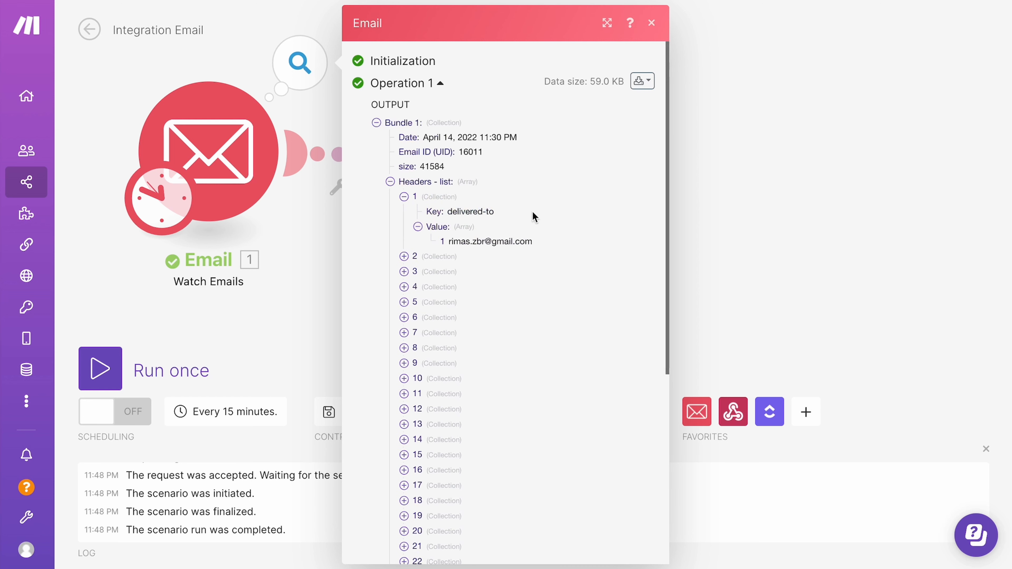
pyautogui.moveTo(440, 243); pyautogui.dragTo(566, 241)
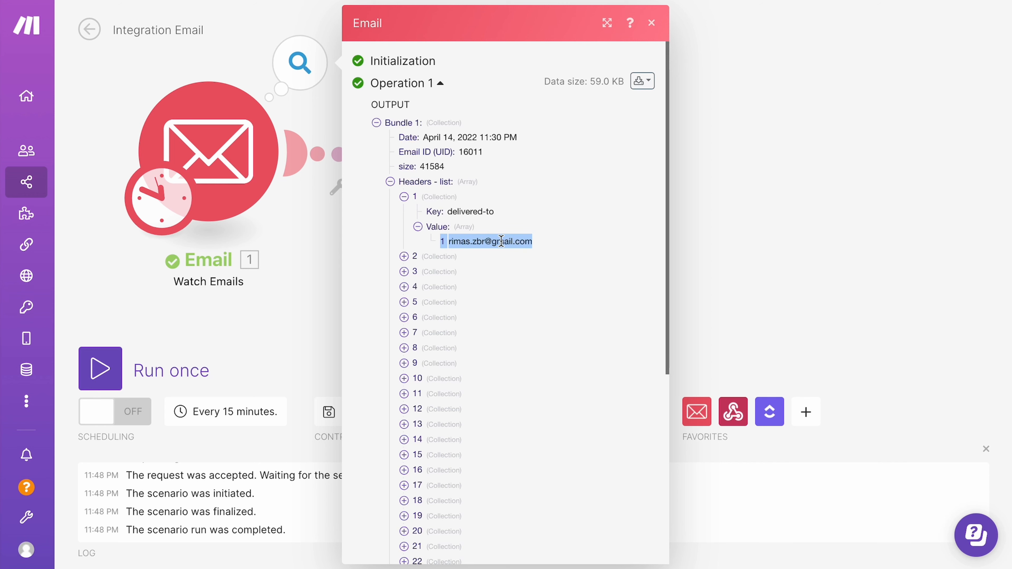
# Expand the second and third header collections in the Email module's output and examine the entries of their Value arrays
pyautogui.click(403, 256)
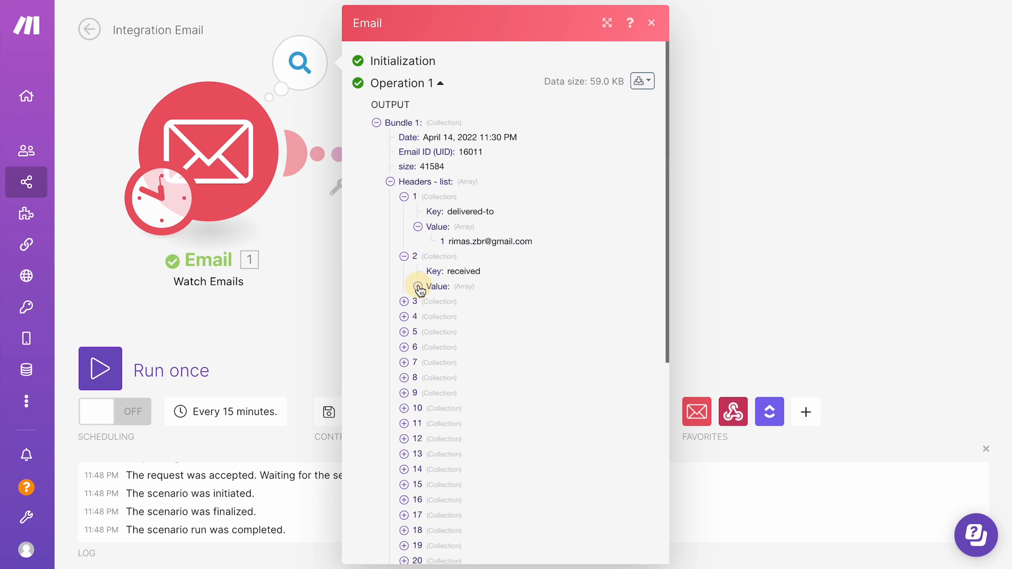
pyautogui.click(417, 287)
pyautogui.scroll(-3, 454, 328)
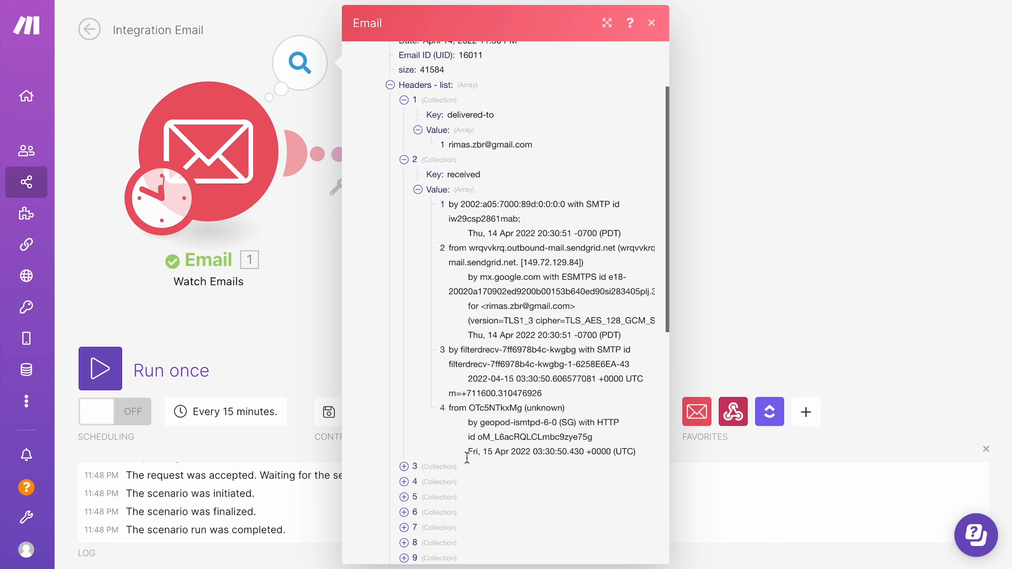
pyautogui.click(404, 473)
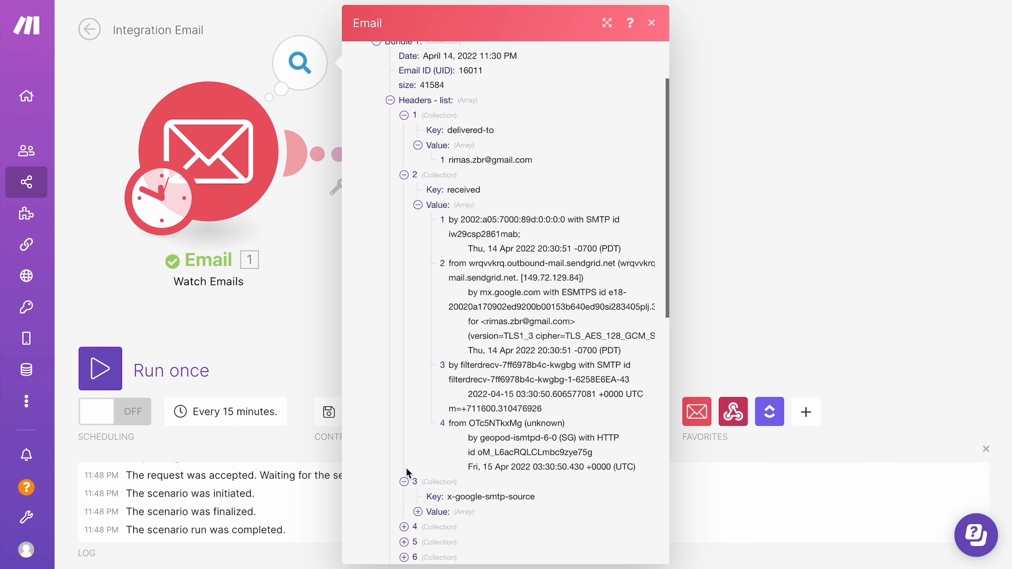
pyautogui.click(417, 511)
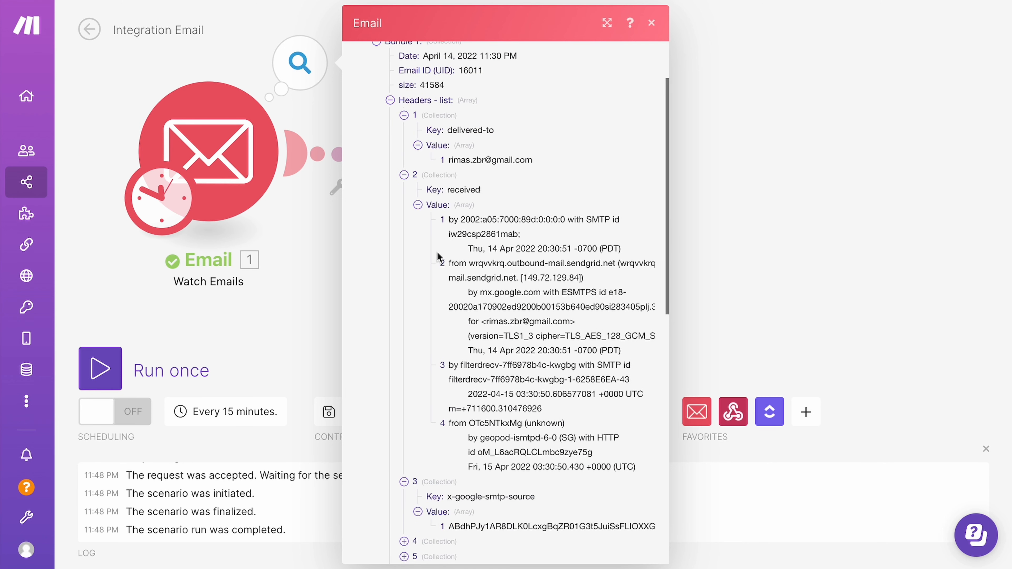
pyautogui.moveTo(410, 207); pyautogui.dragTo(658, 461)
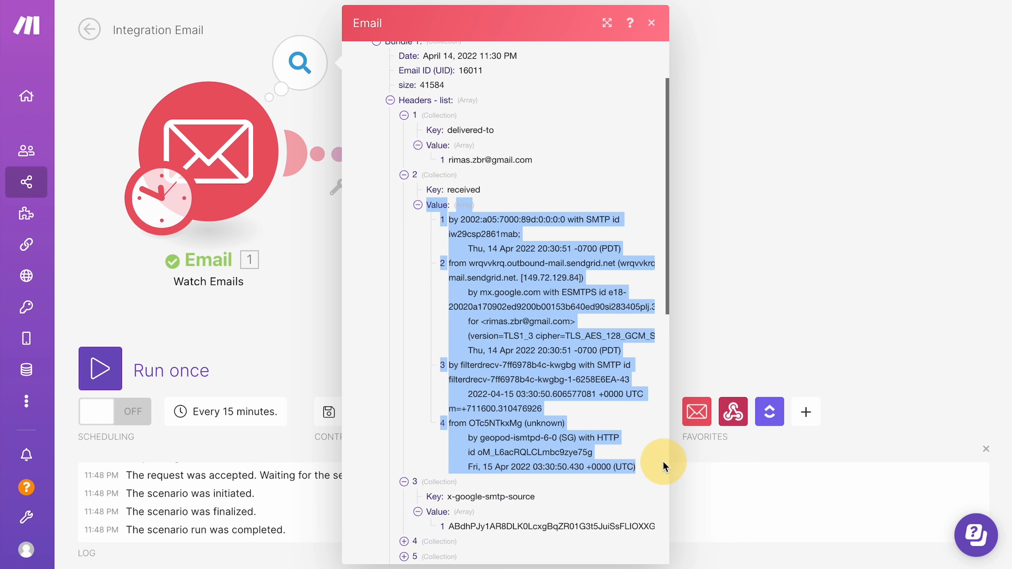
pyautogui.moveTo(438, 263); pyautogui.dragTo(652, 348)
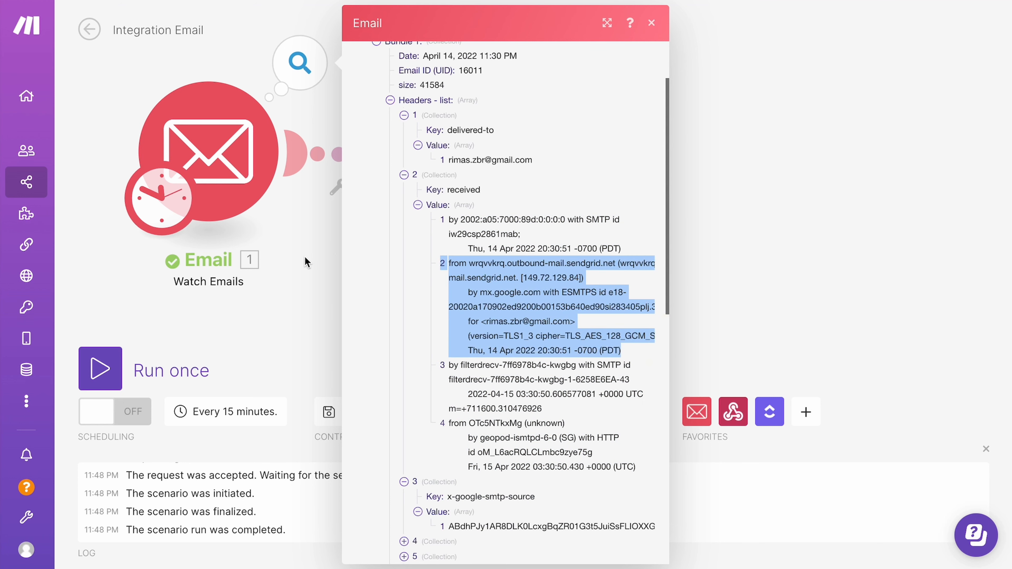
pyautogui.click(315, 251)
# Clear the variable value of the test variable in the Set variable module
pyautogui.click(469, 157)
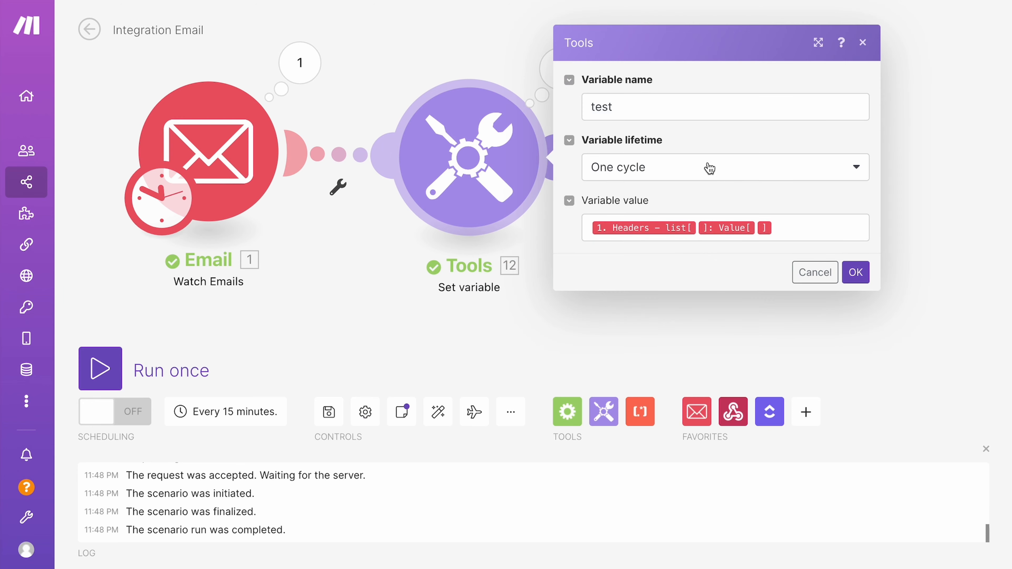
pyautogui.click(797, 233)
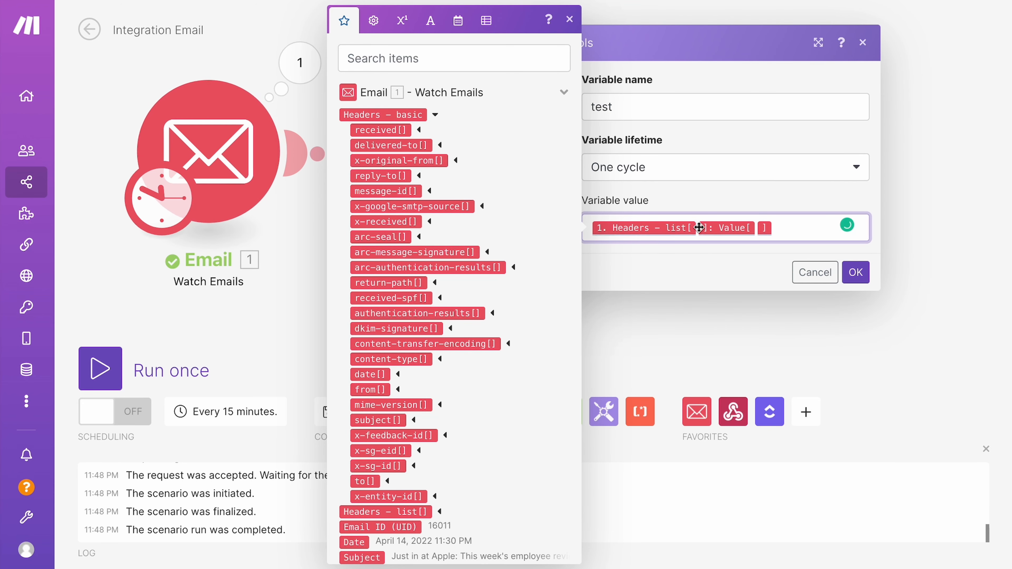
pyautogui.click(434, 115)
pyautogui.click(439, 131)
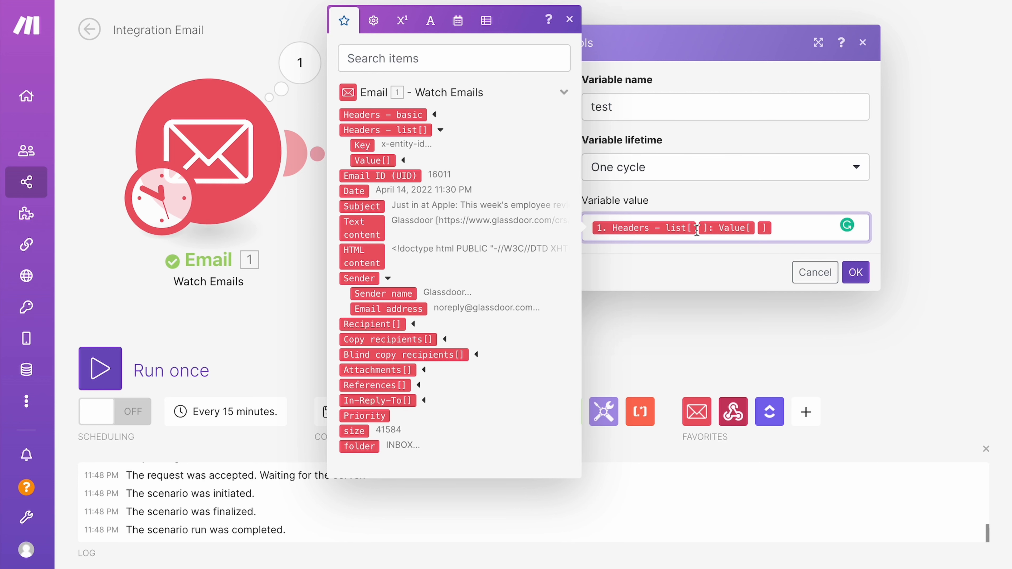
pyautogui.press('BackSpace')
pyautogui.press('BackSpace')
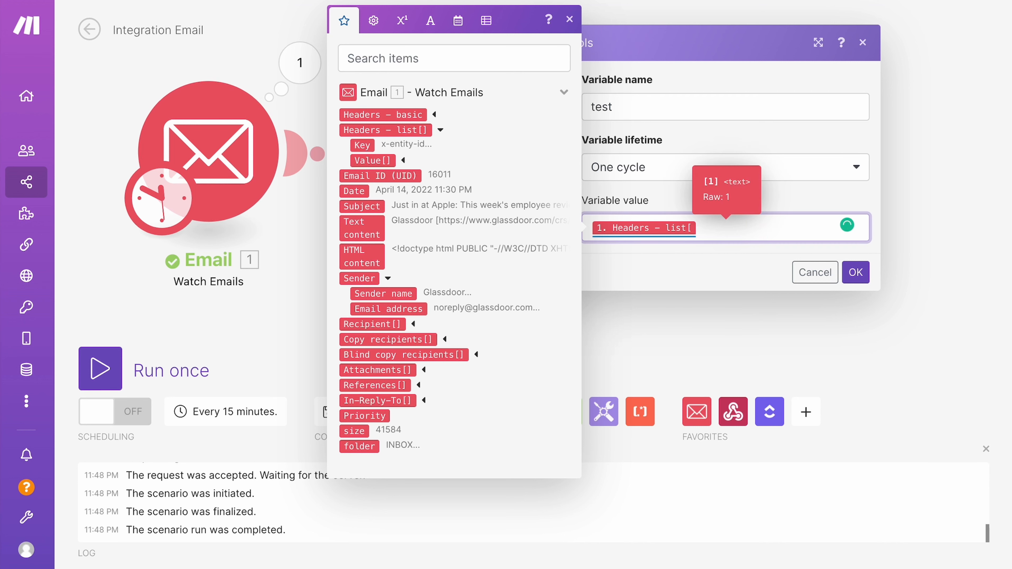
pyautogui.press('BackSpace')
pyautogui.click(373, 160)
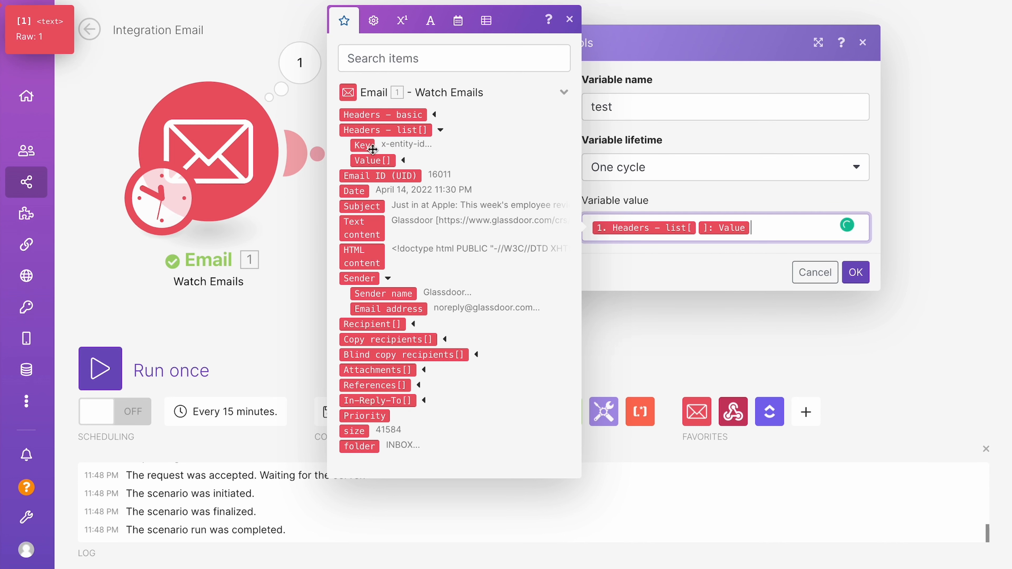
pyautogui.click(403, 160)
pyautogui.press('BackSpace')
pyautogui.press('BackSpace')
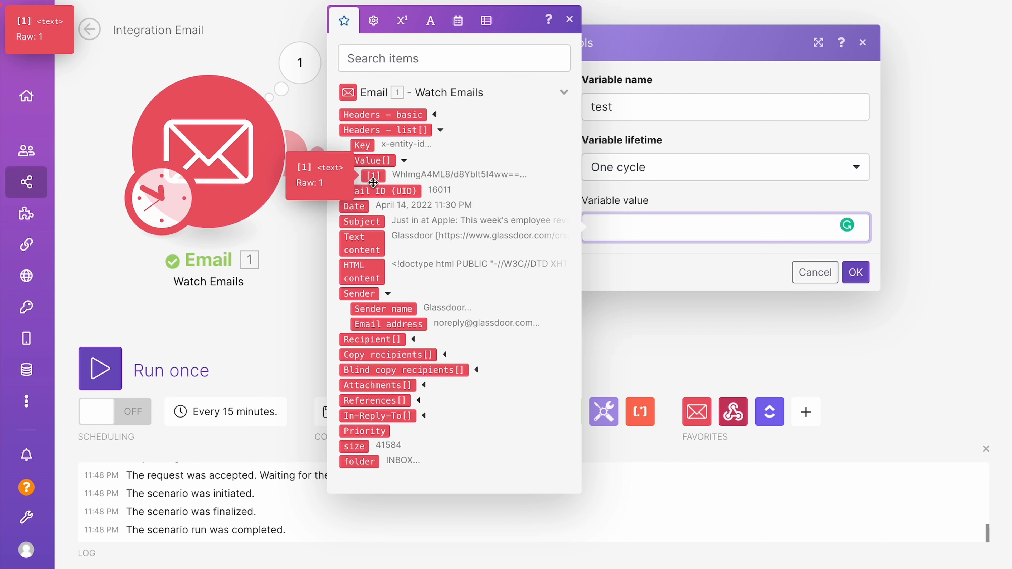
# Map the variable value to Headers – list[2]: Value[] and save the Set variable module
pyautogui.click(377, 174)
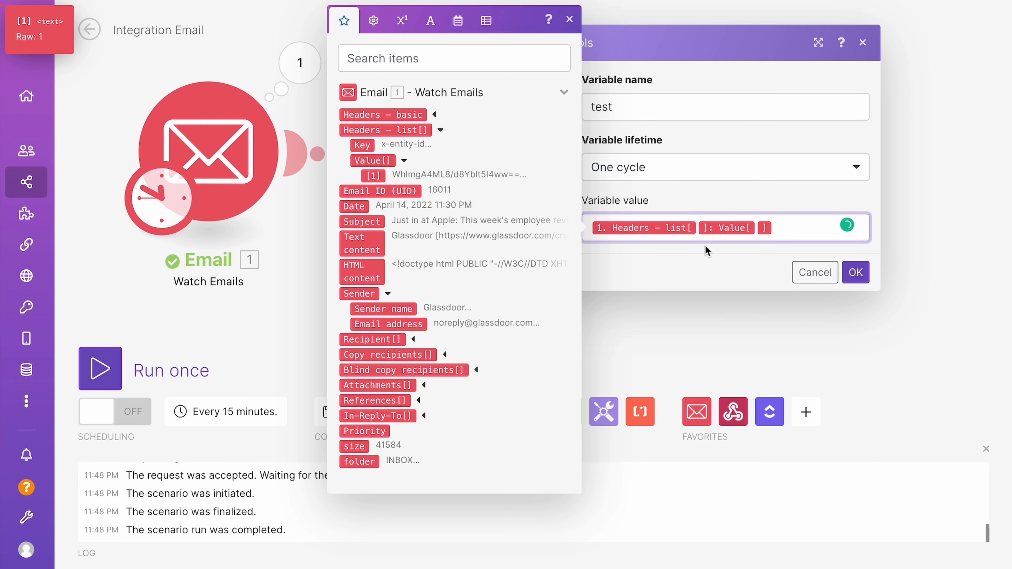
pyautogui.click(698, 225)
pyautogui.write('2')
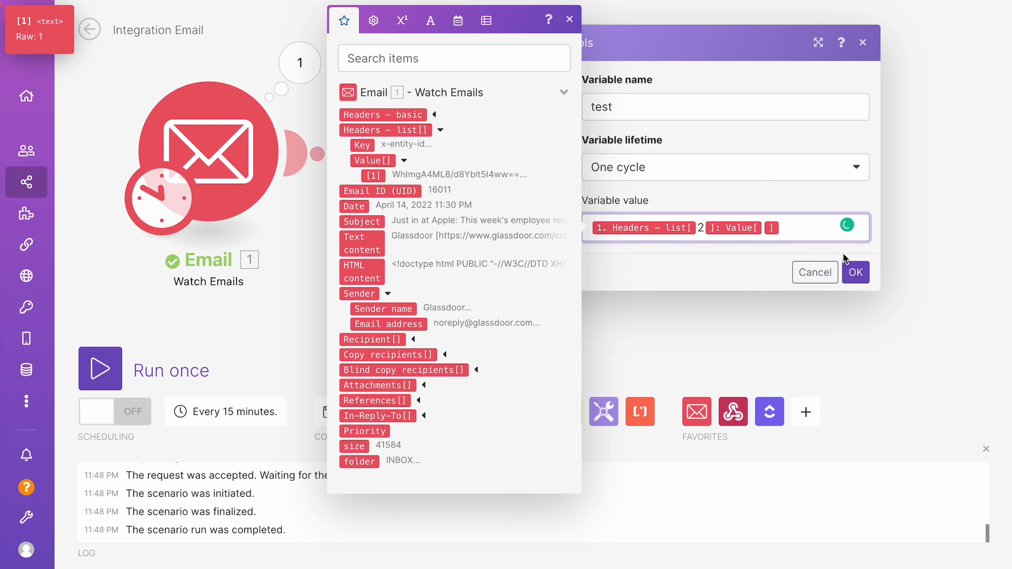
pyautogui.click(855, 273)
# Examine the numbered entries in the Value array of the "received" header, the second item of Headers – list in the Email output
pyautogui.click(299, 63)
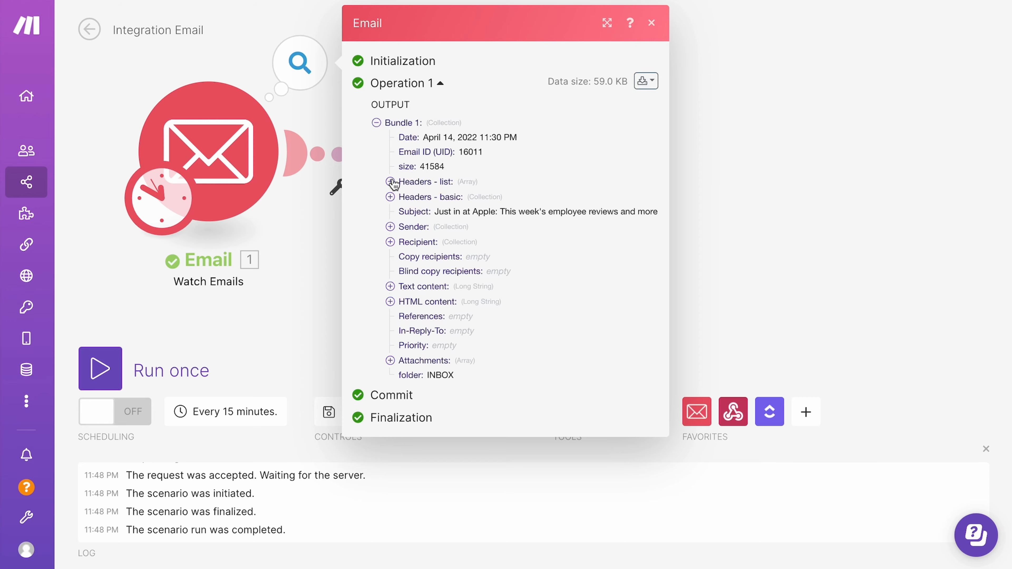
pyautogui.click(391, 182)
pyautogui.click(404, 212)
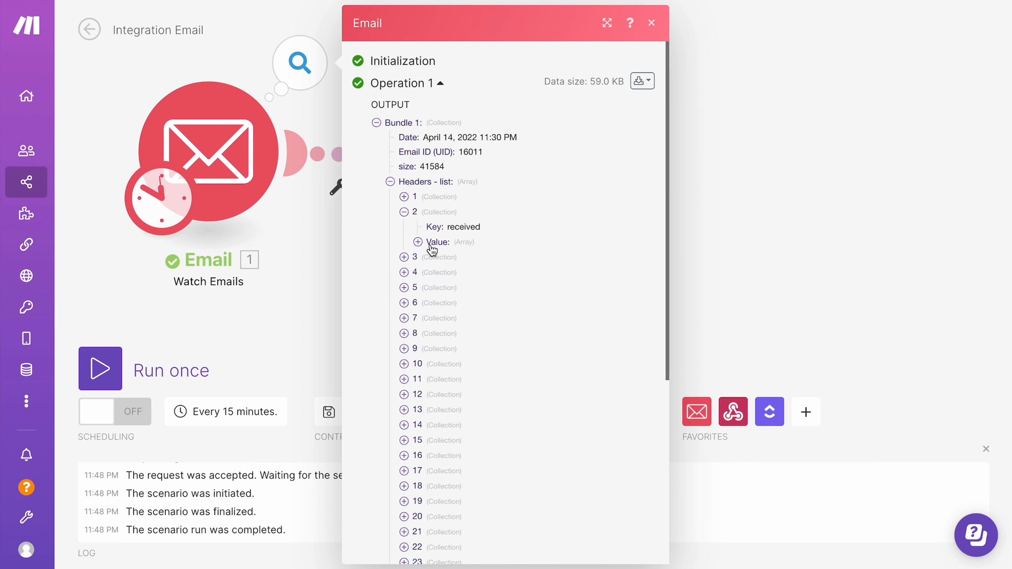
pyautogui.click(417, 242)
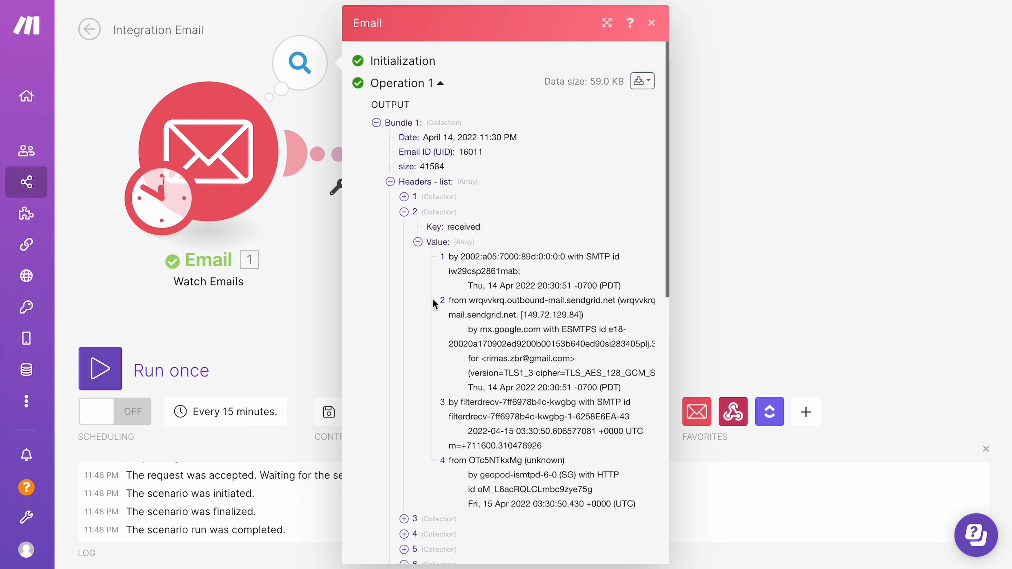
pyautogui.moveTo(434, 305); pyautogui.dragTo(527, 312)
pyautogui.click(418, 241)
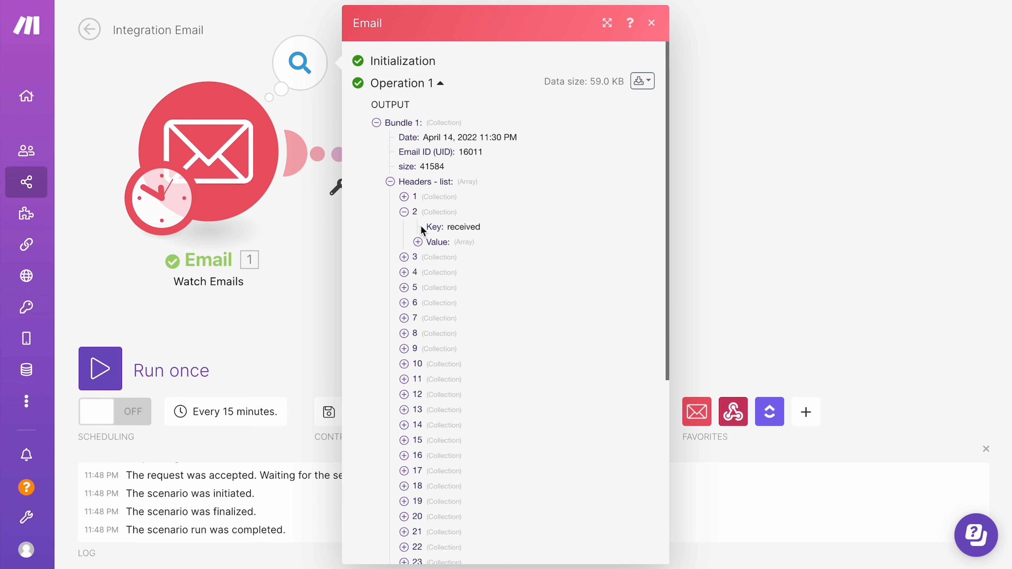
pyautogui.click(418, 242)
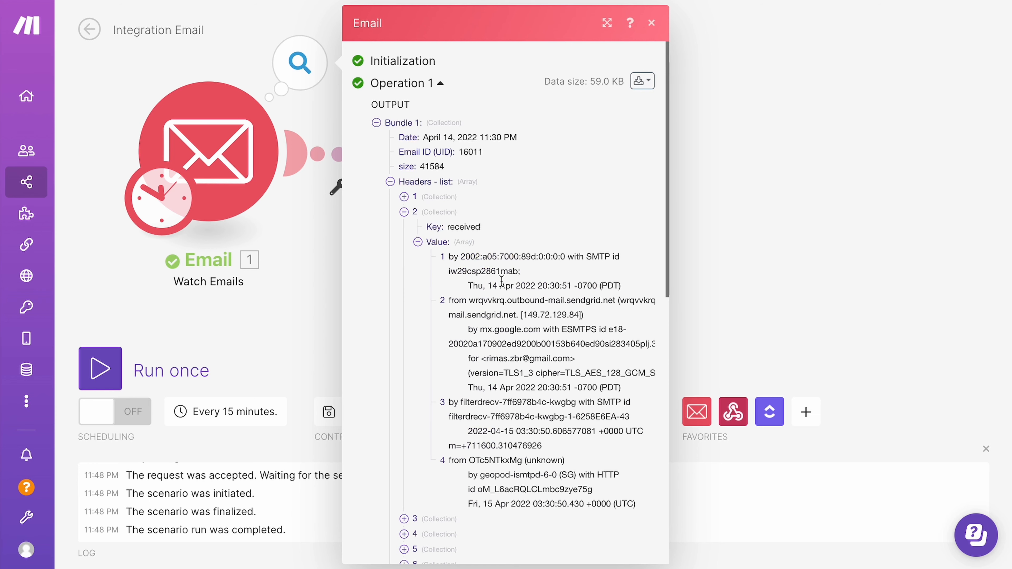
pyautogui.moveTo(435, 257); pyautogui.dragTo(540, 275)
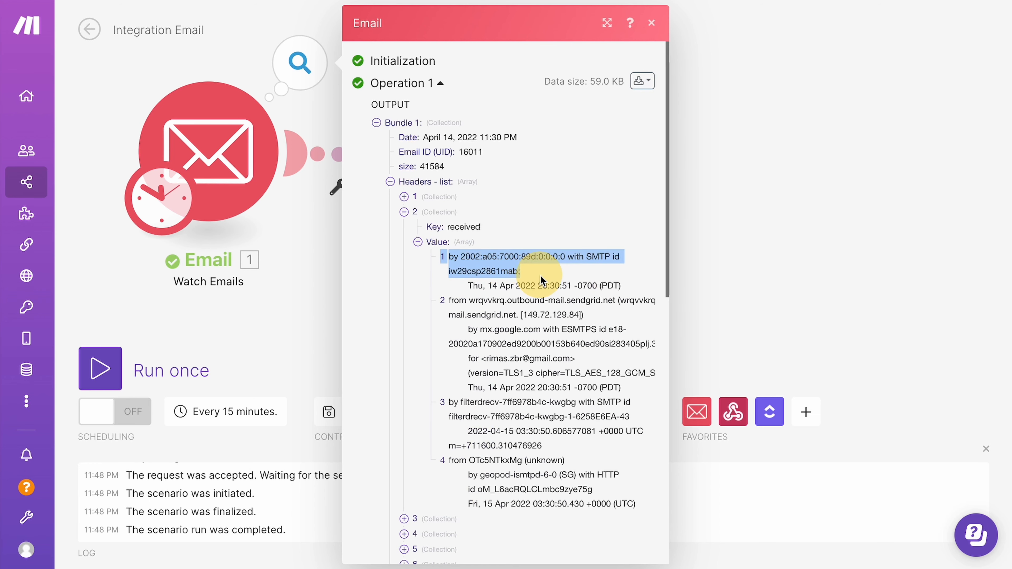
pyautogui.click(318, 255)
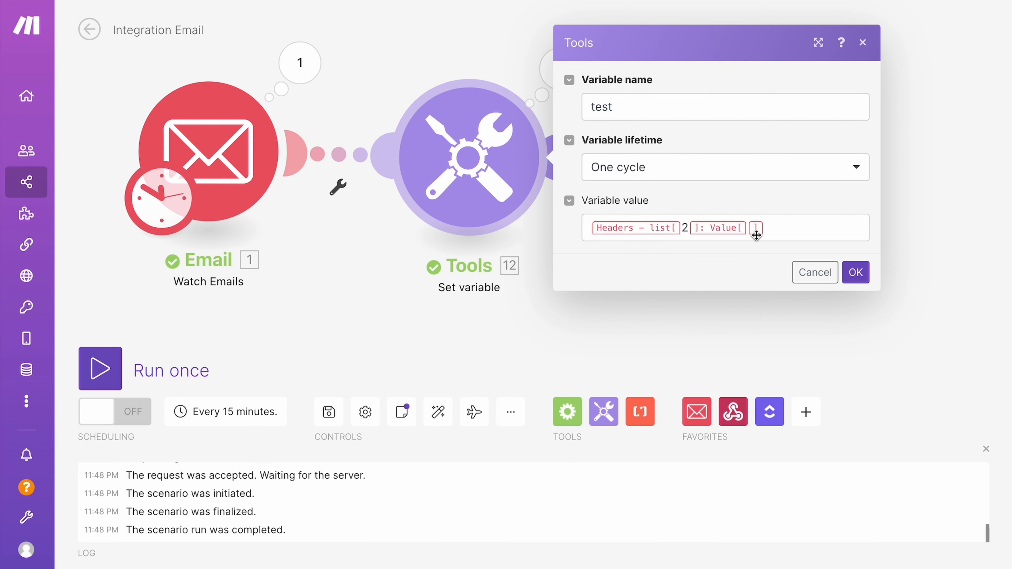
# Delete the whole Headers – list mapping from the test variable's value in the Set variable module
pyautogui.click(779, 234)
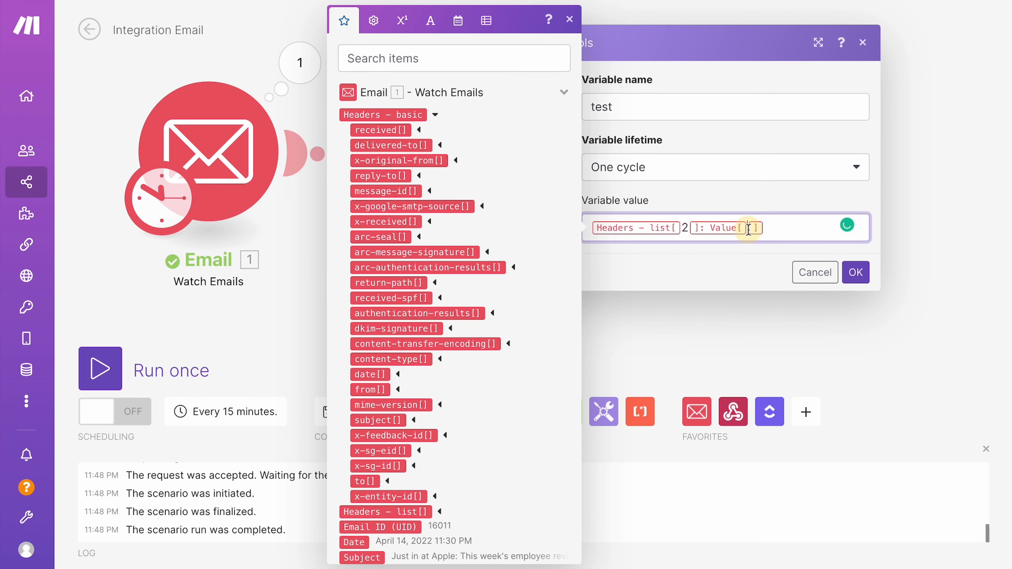
pyautogui.doubleClick(685, 230)
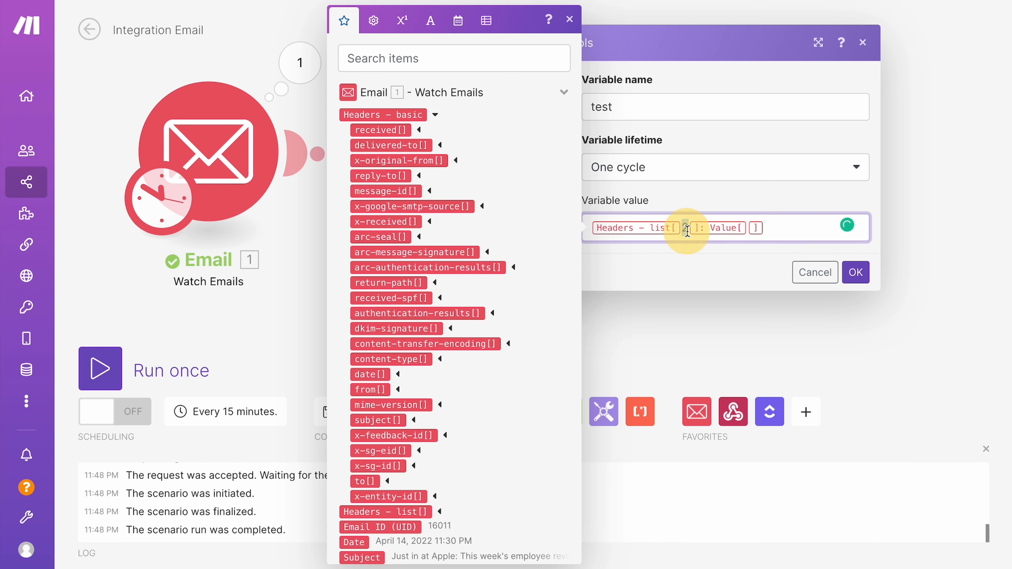
pyautogui.click(747, 227)
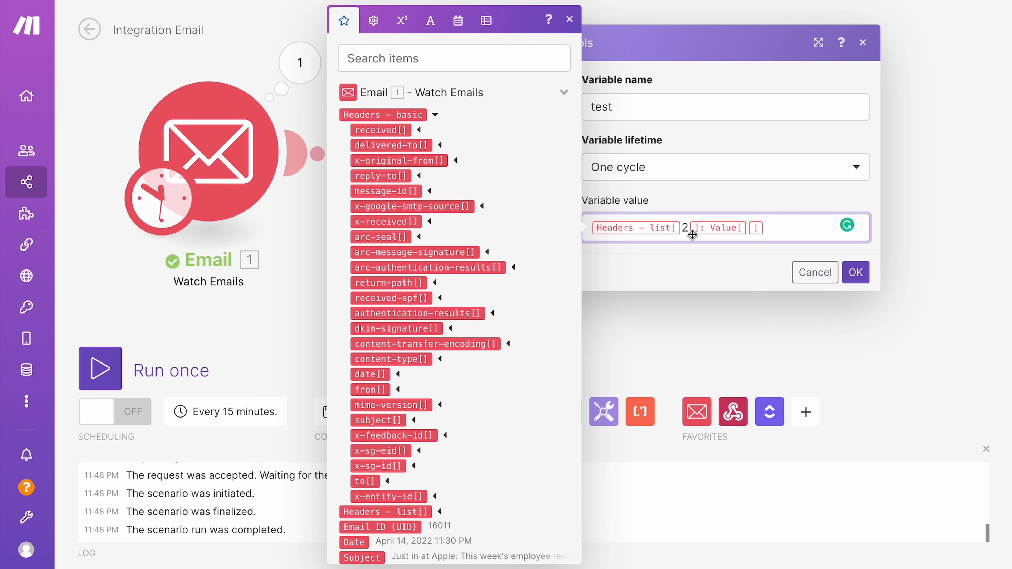
pyautogui.press('BackSpace')
pyautogui.press('BackSpace')
pyautogui.press('BackSpace')
pyautogui.press('BackSpace')
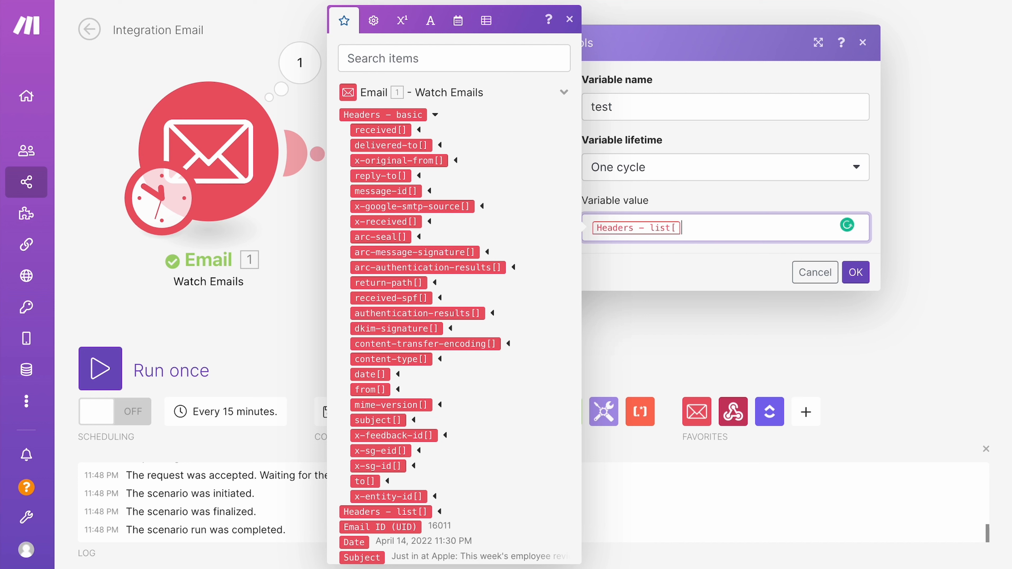
# Insert the element of the Value array under the Email module's Headers – list as the variable value
pyautogui.click(454, 160)
pyautogui.click(440, 145)
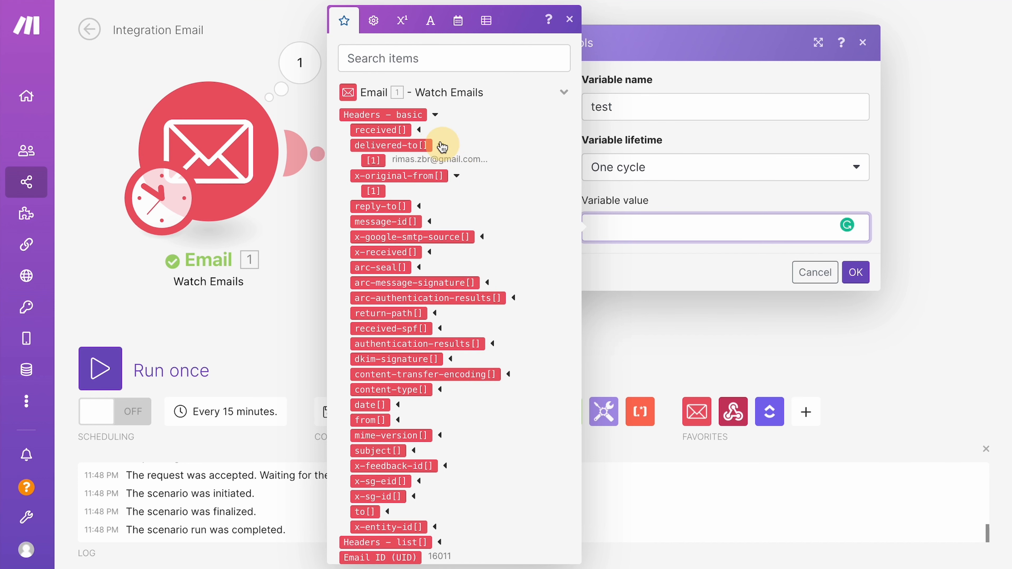
pyautogui.click(418, 130)
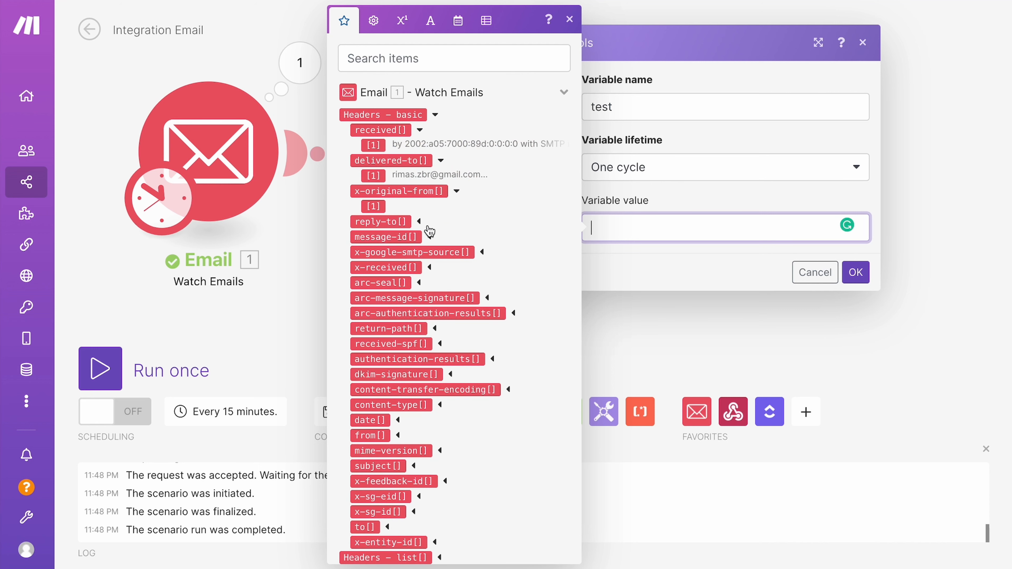
pyautogui.click(434, 115)
pyautogui.click(441, 131)
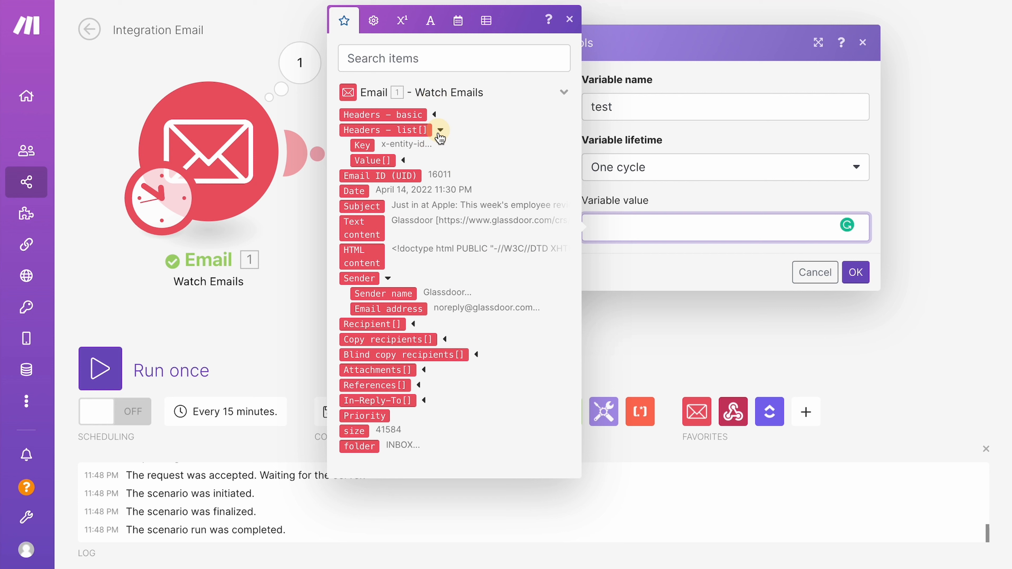
pyautogui.click(403, 160)
pyautogui.click(383, 176)
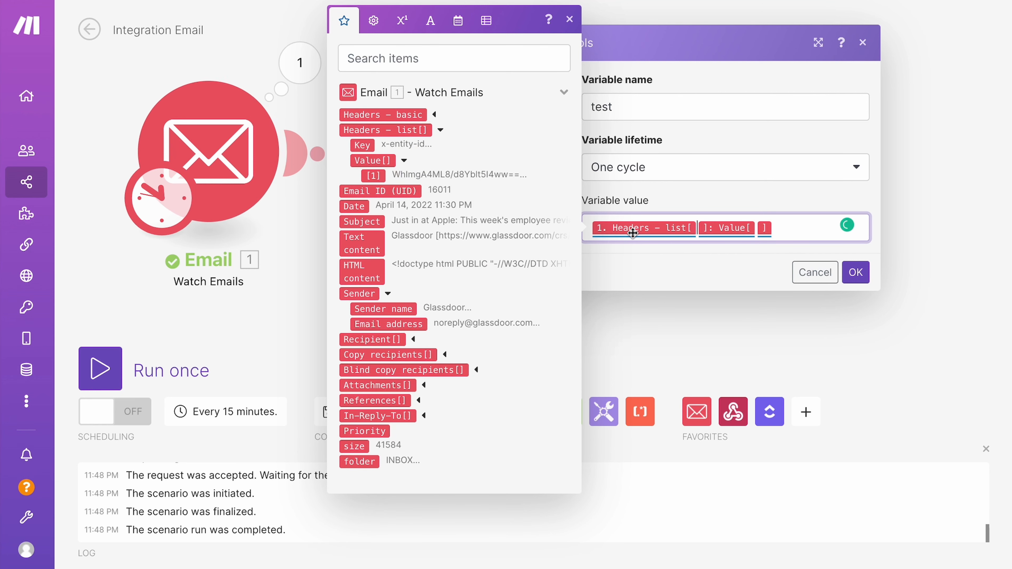
# Set both the Headers – list index and the Value index to 2 and save the Set variable module
pyautogui.write('2')
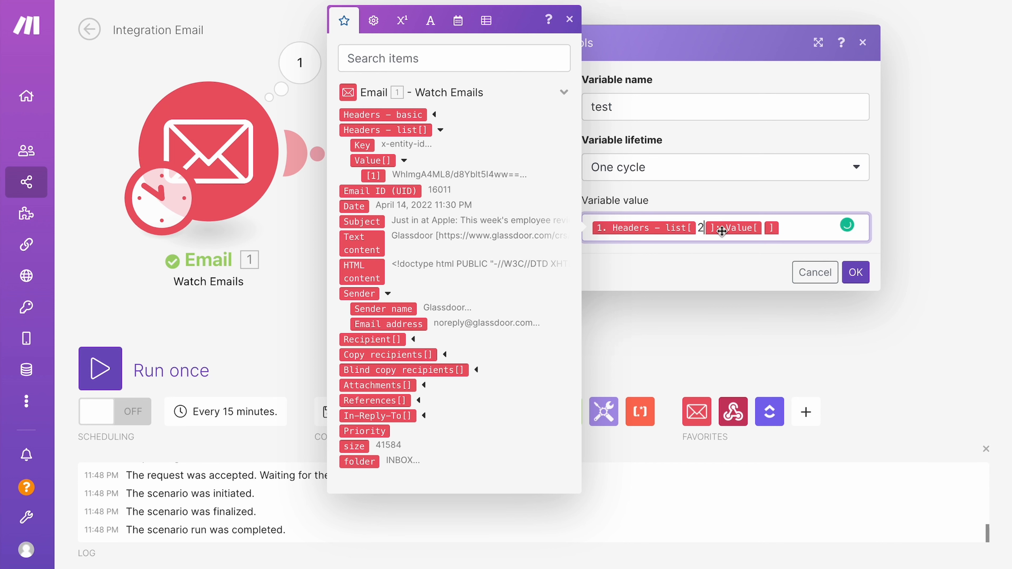
pyautogui.click(763, 228)
pyautogui.write('2')
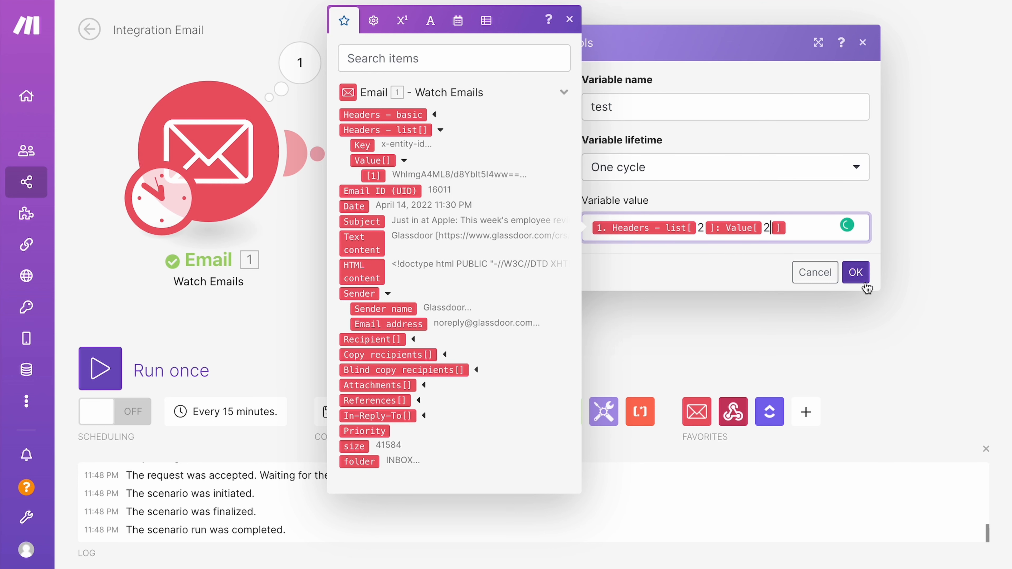
pyautogui.click(855, 272)
# Examine the second Value entry of the "received" header, item 2 of Headers – list, in the Email module's output
pyautogui.click(302, 68)
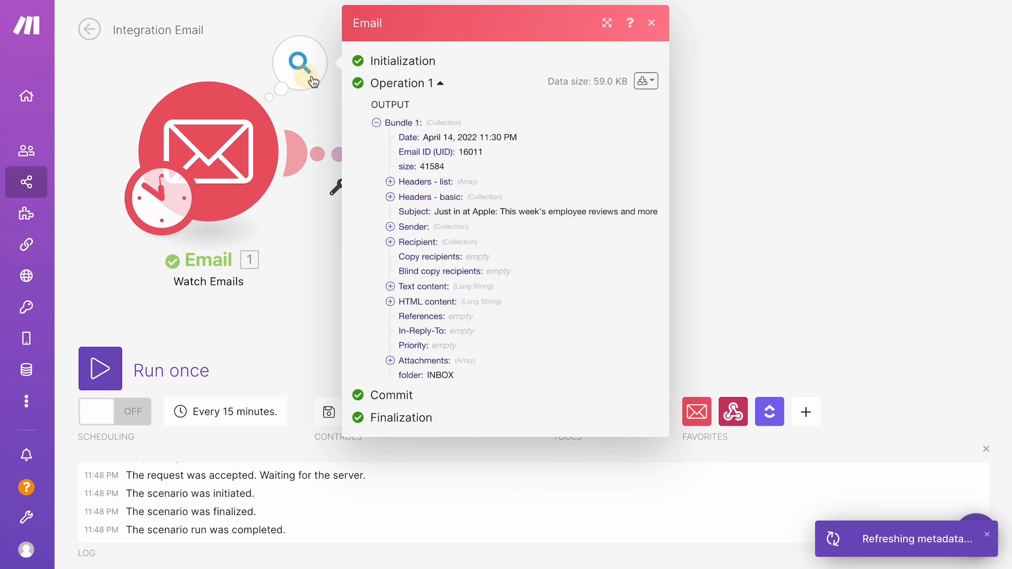
pyautogui.click(399, 197)
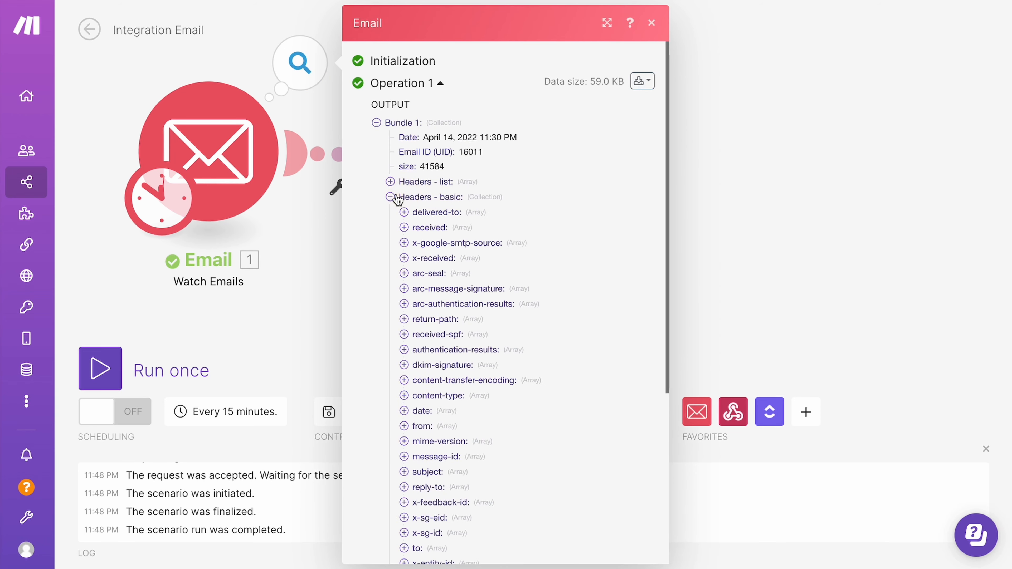
pyautogui.click(400, 198)
pyautogui.click(390, 181)
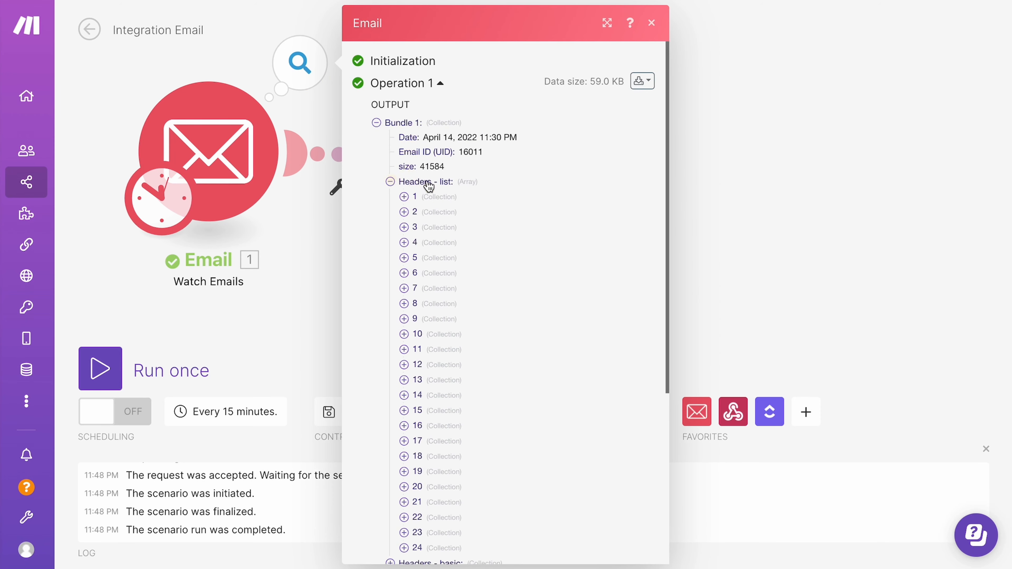
pyautogui.click(404, 212)
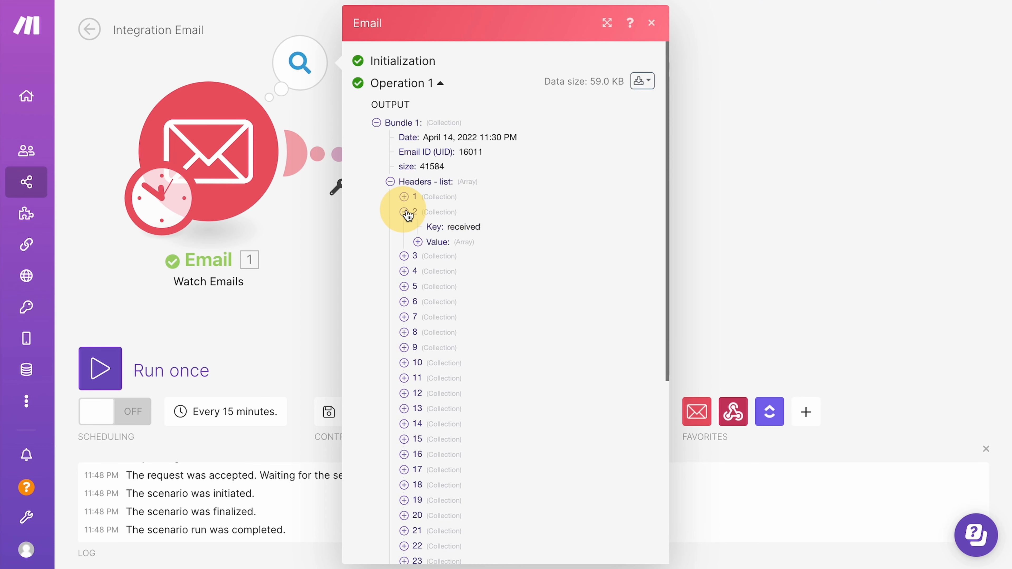
pyautogui.click(418, 242)
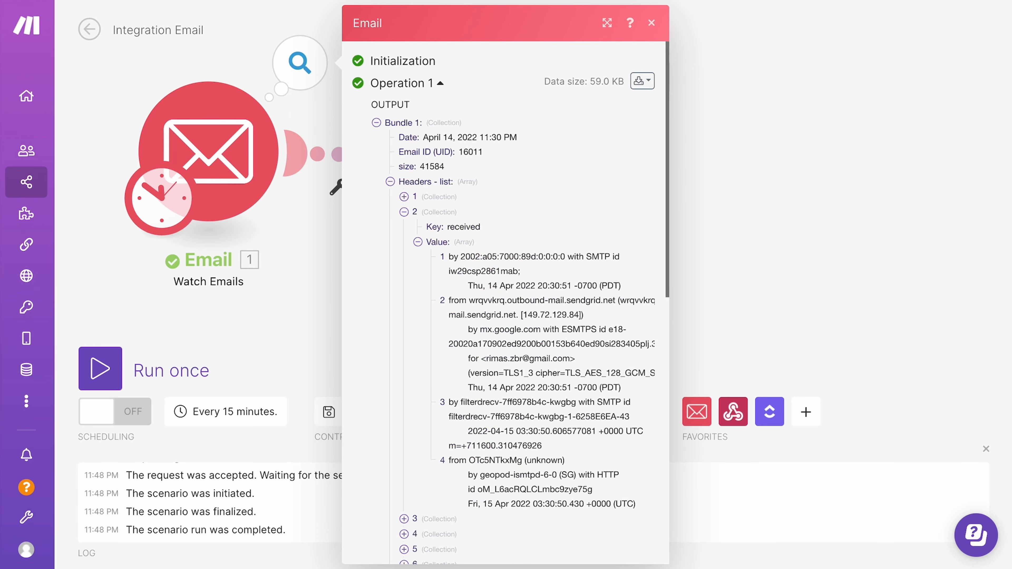
pyautogui.moveTo(439, 307); pyautogui.dragTo(647, 393)
pyautogui.click(282, 276)
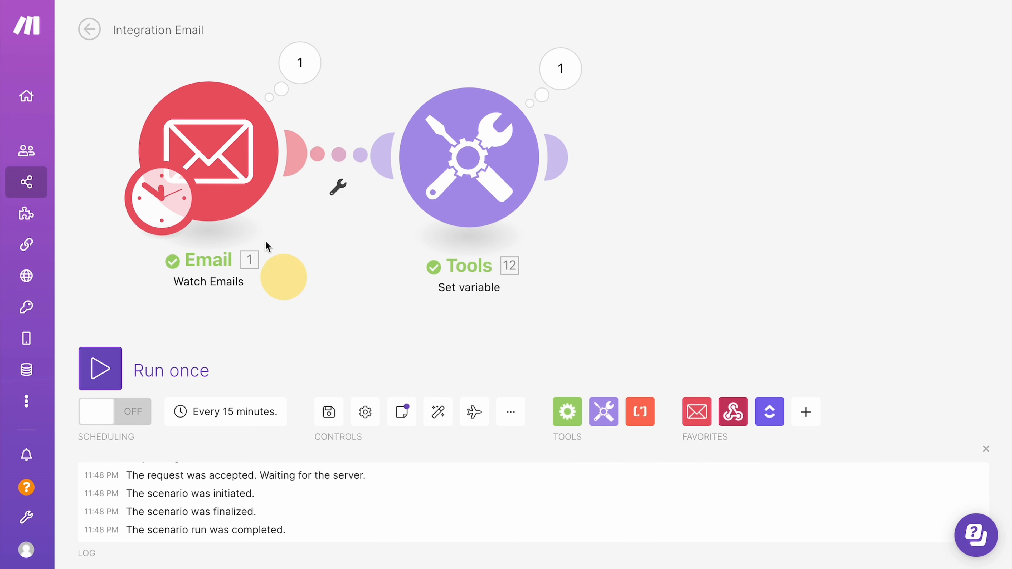
# Set the Email module to start from the Best Buy Outlet email and run the scenario once
pyautogui.rightClick(219, 166)
pyautogui.click(264, 231)
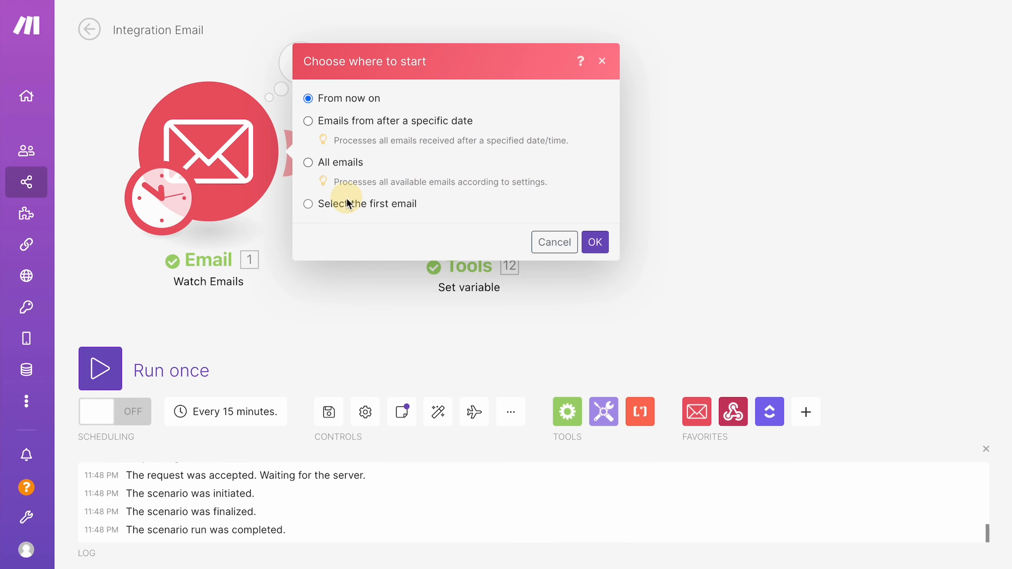
pyautogui.click(327, 203)
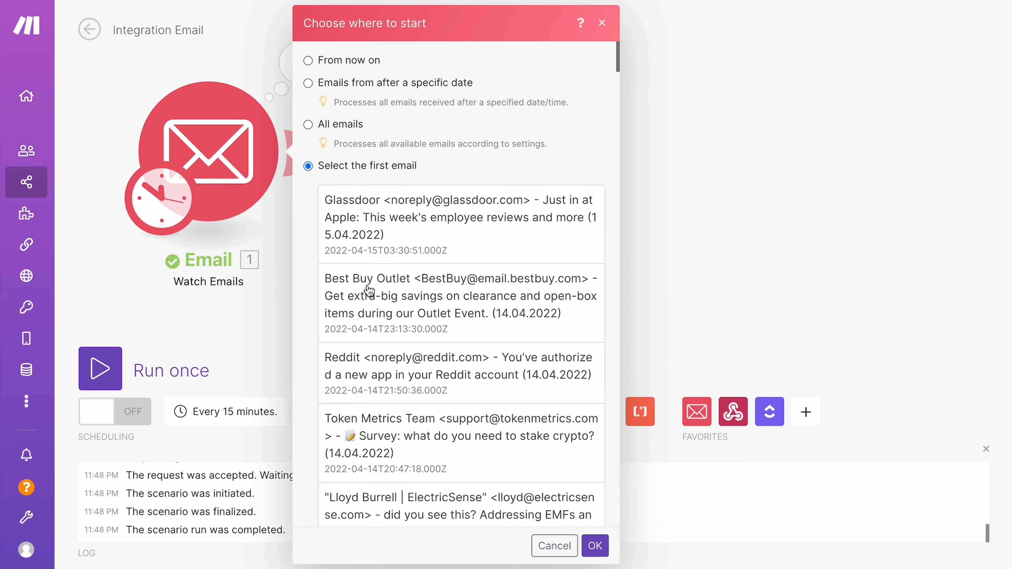
pyautogui.click(363, 286)
pyautogui.click(595, 546)
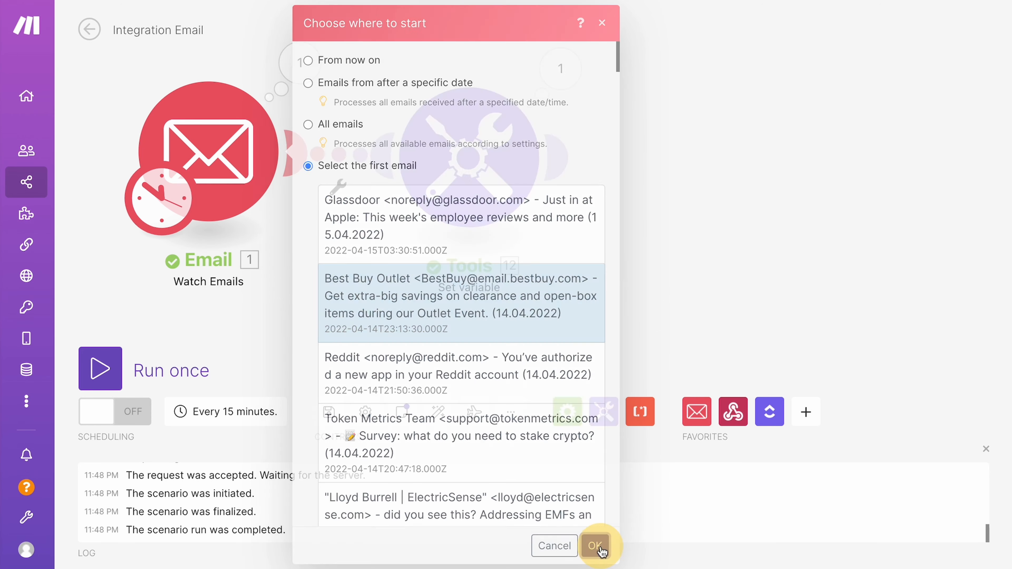
pyautogui.click(101, 358)
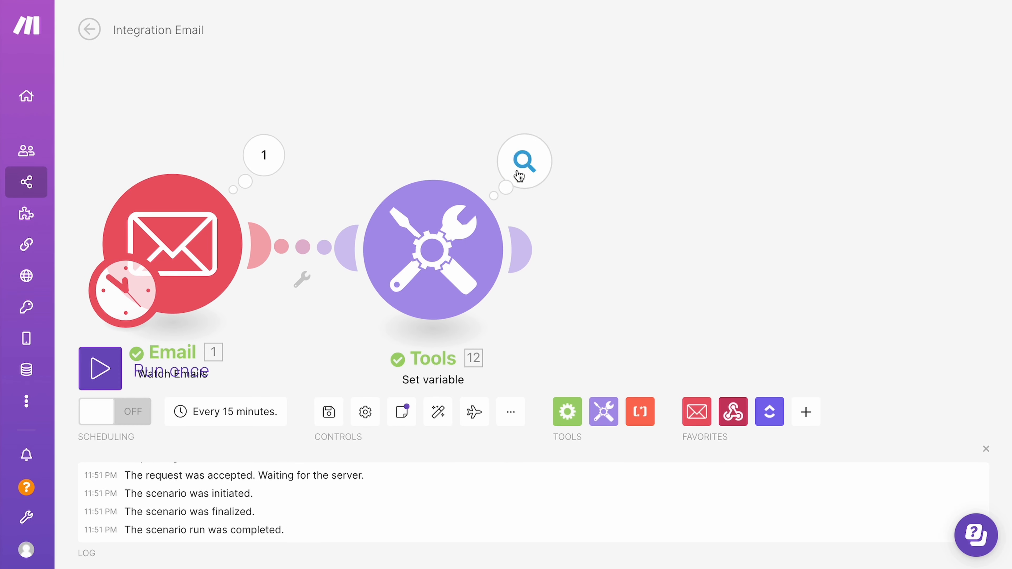
# Compare the test variable's value in the Set variable output with the second Value entry of the second Headers – list item in the Email output
pyautogui.click(521, 163)
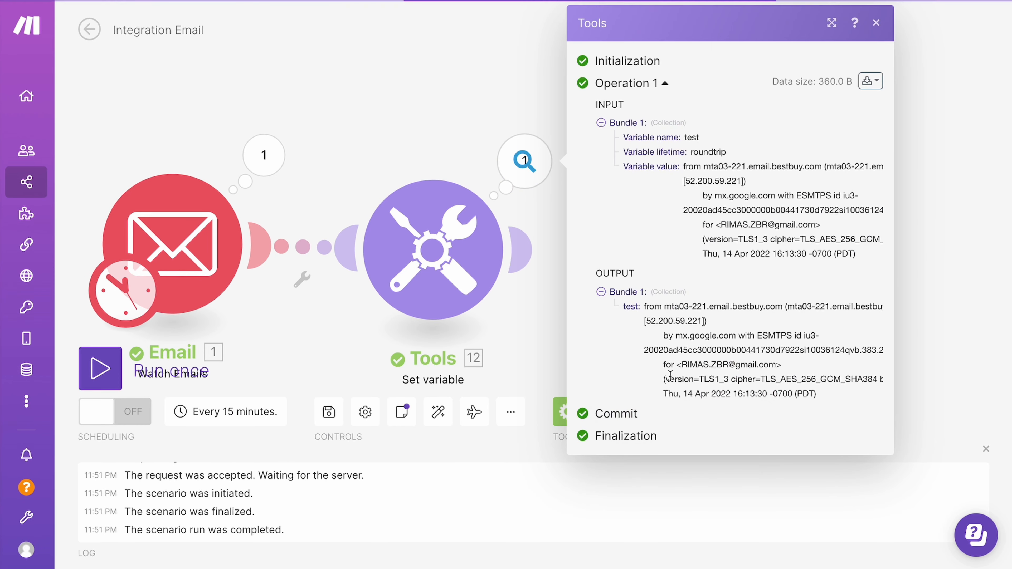
pyautogui.click(276, 168)
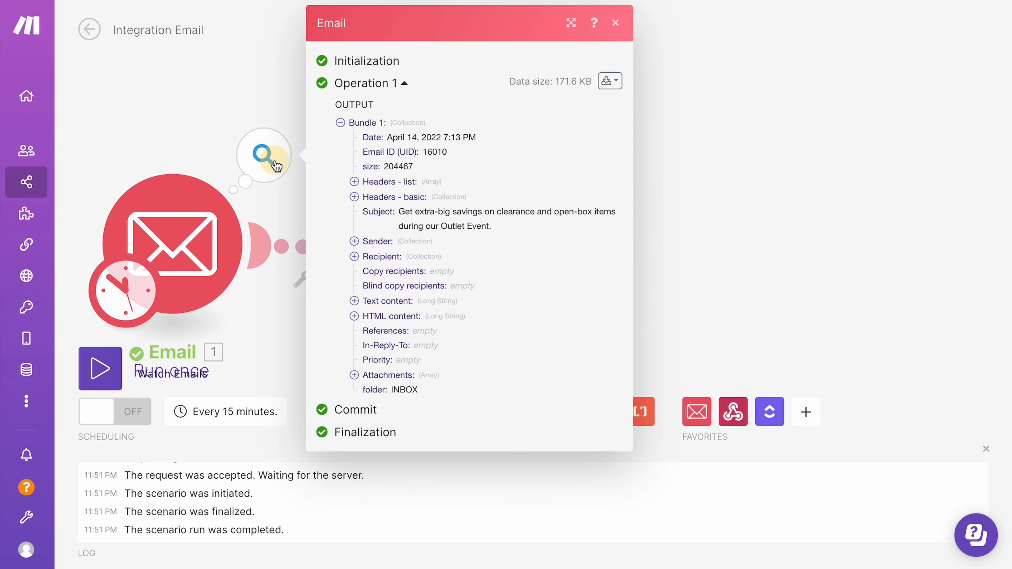
pyautogui.click(353, 182)
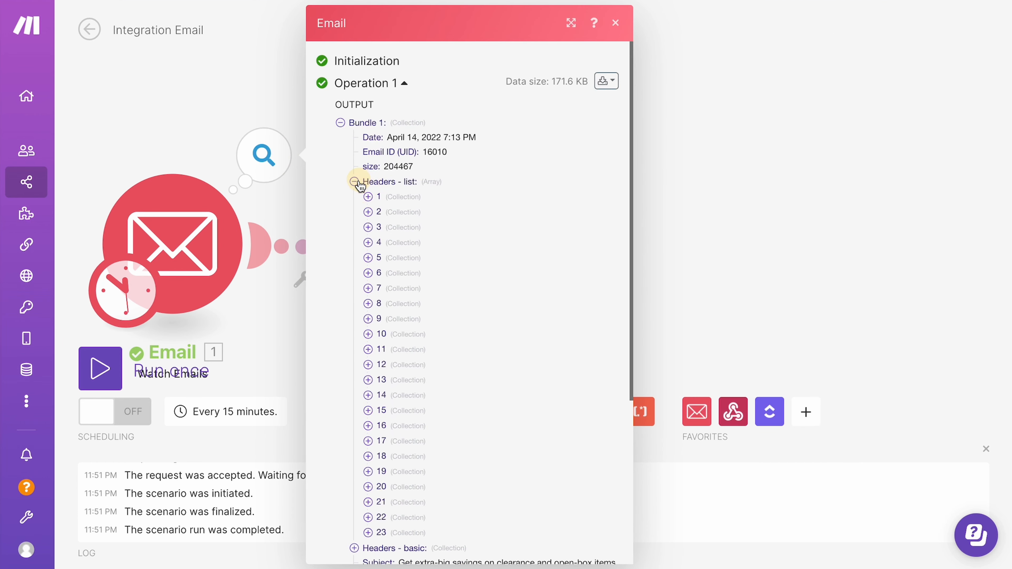
pyautogui.click(369, 212)
pyautogui.click(382, 242)
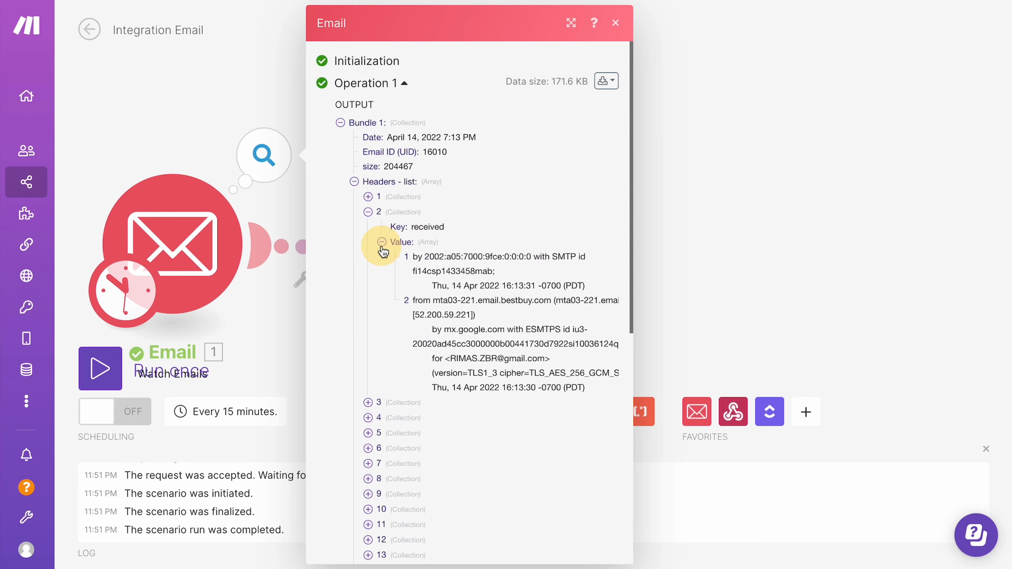
pyautogui.moveTo(406, 297); pyautogui.dragTo(602, 394)
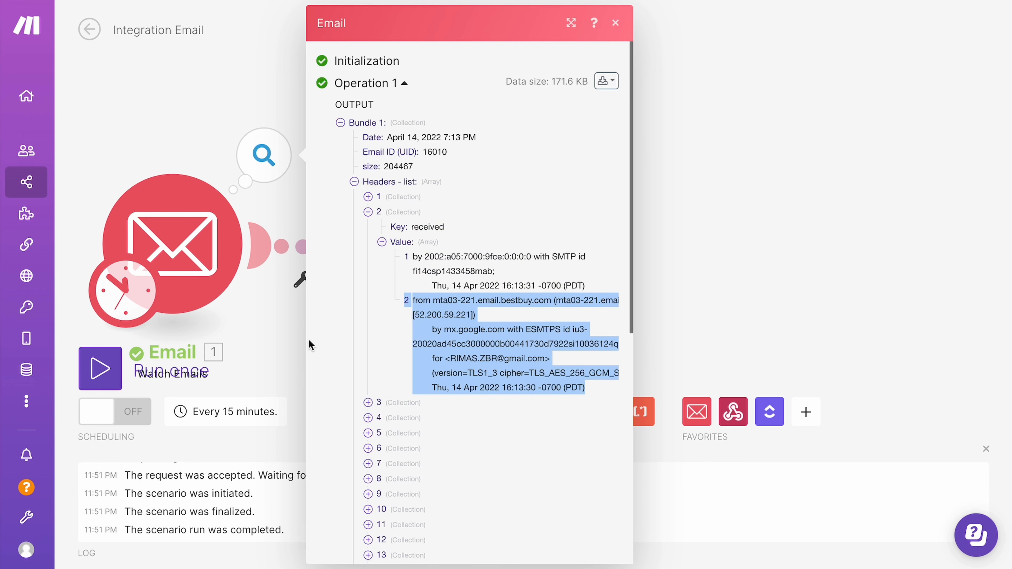
pyautogui.click(296, 313)
pyautogui.click(525, 161)
pyautogui.moveTo(643, 308); pyautogui.dragTo(895, 417)
# Open the Set variable module, select the whole mapping in the variable value, and close the module without changing it
pyautogui.click(471, 283)
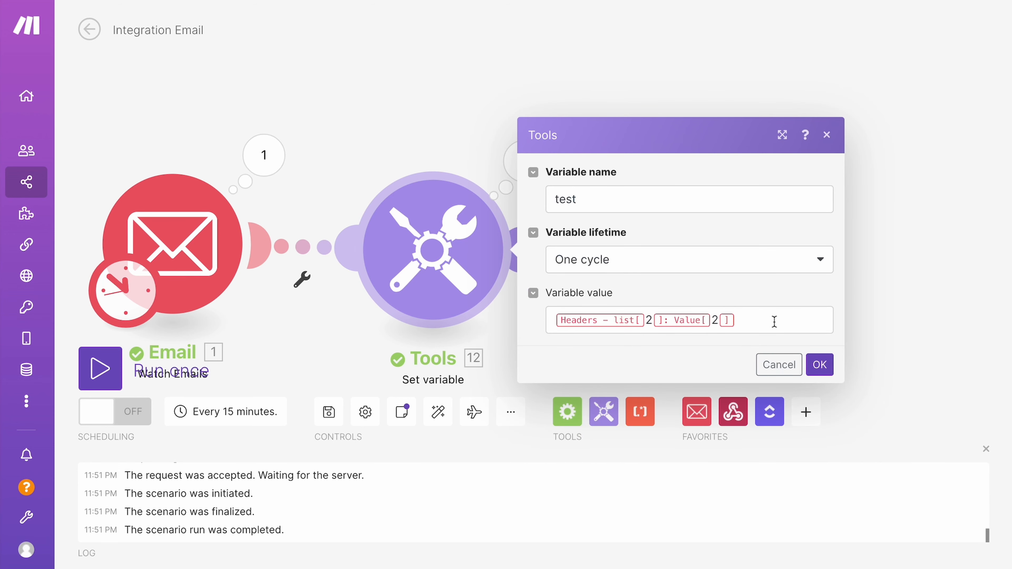
pyautogui.click(774, 321)
pyautogui.hotkey('ctrl', 'a')
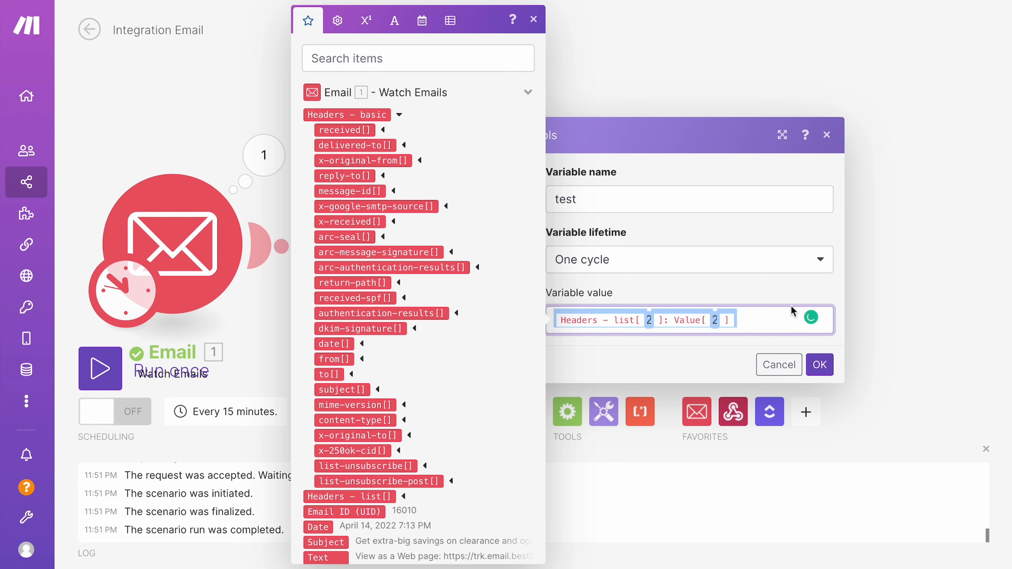
pyautogui.click(767, 310)
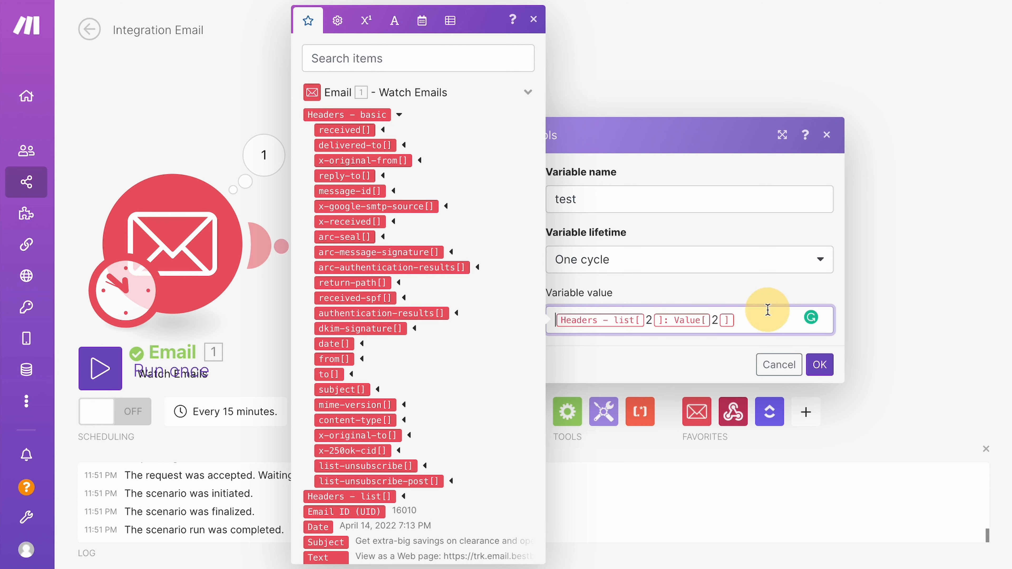
pyautogui.hotkey('ctrl', 'a')
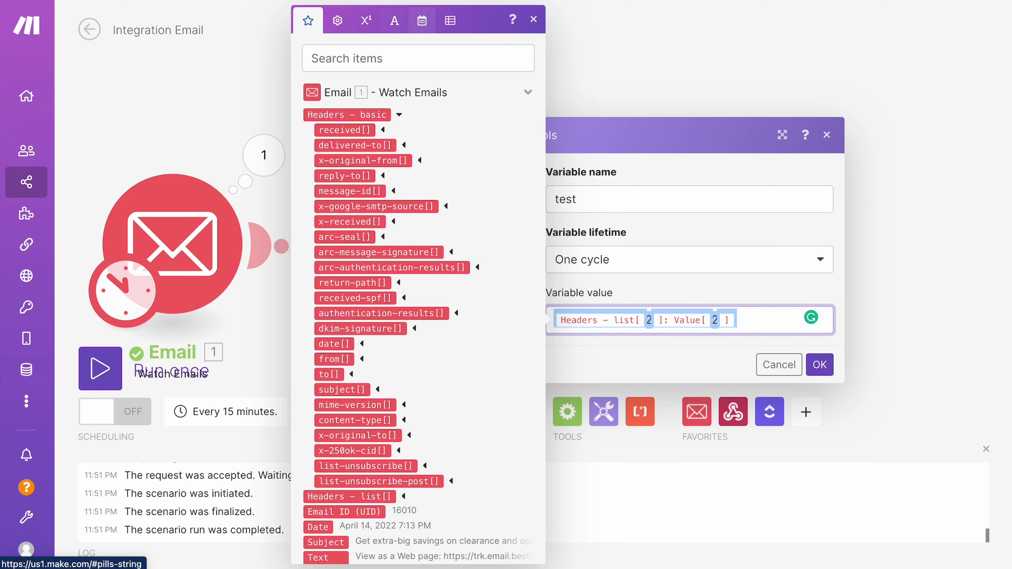
pyautogui.click(382, 1)
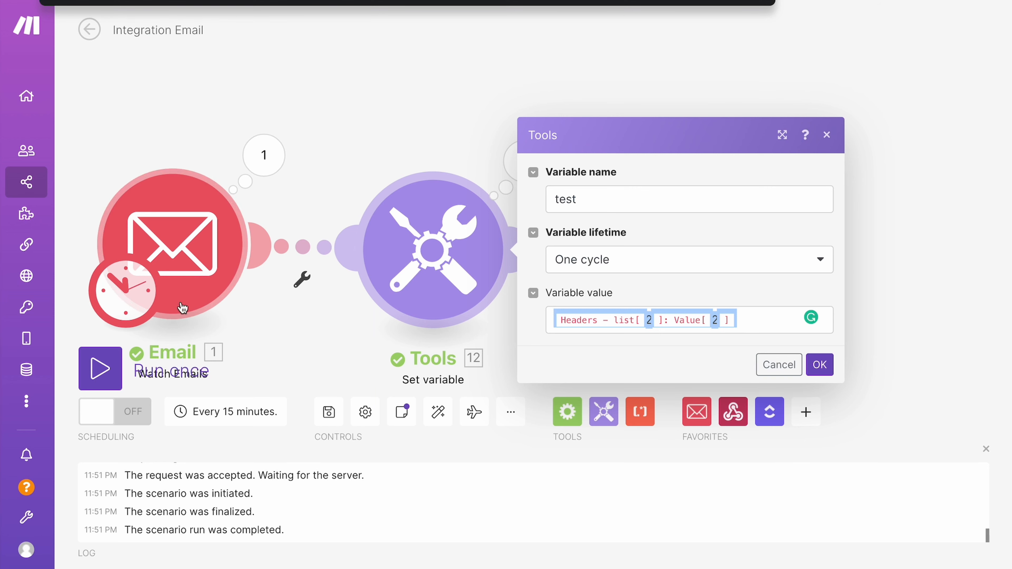
pyautogui.moveTo(267, 341); pyautogui.dragTo(288, 231)
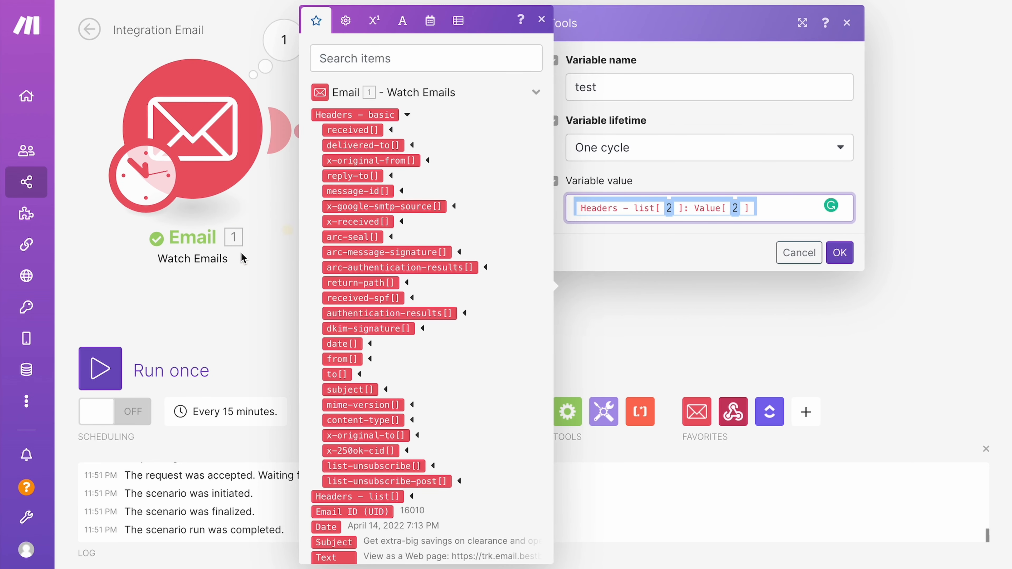
pyautogui.click(242, 254)
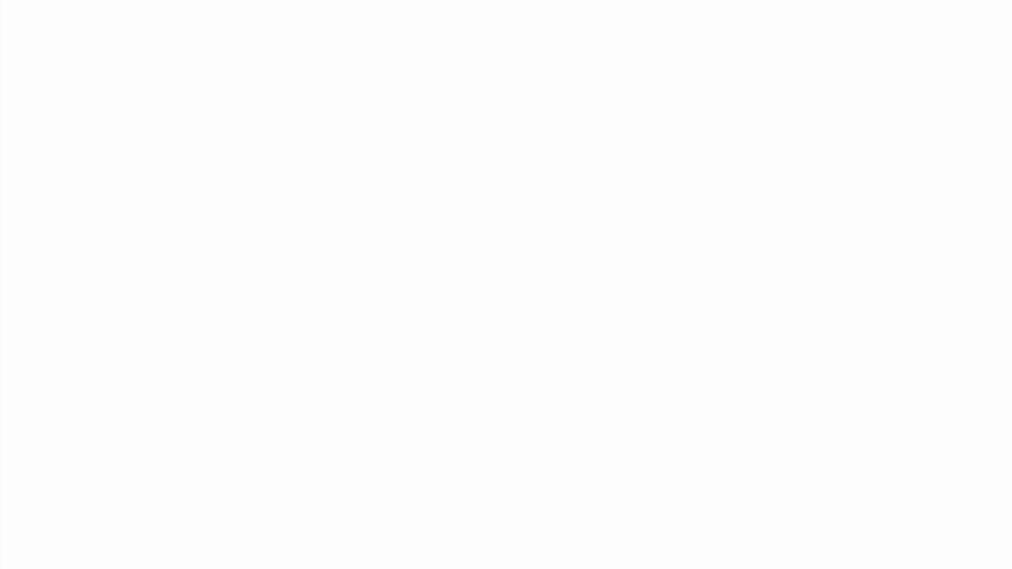
pyautogui.click(27, 0)
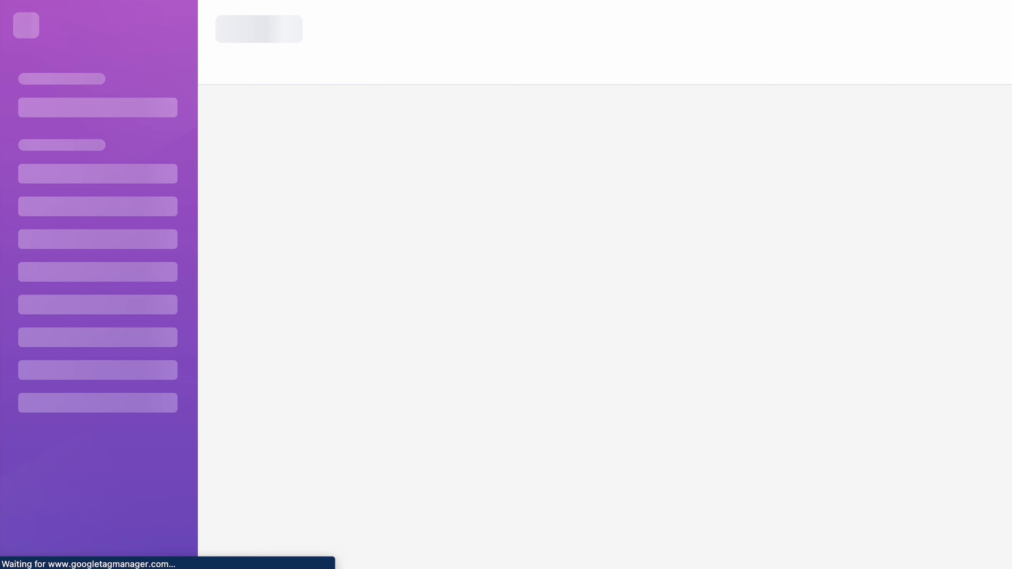
pyautogui.press('super+v')
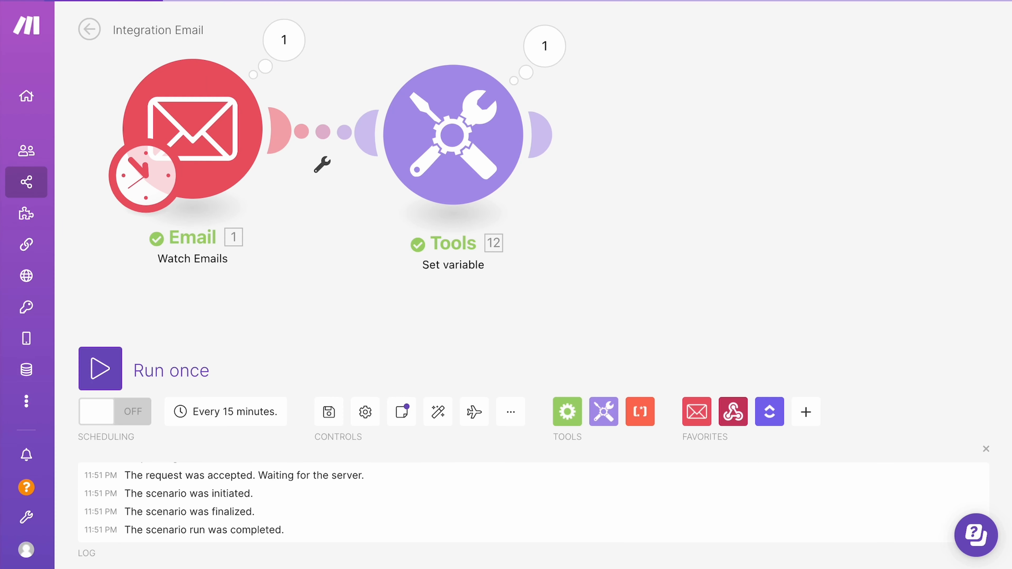
# View the raw content of the Email module's output bundles and close it
pyautogui.moveTo(394, 40)
pyautogui.mouseDown()
pyautogui.moveTo(397, 99)
pyautogui.moveTo(379, 113)
pyautogui.mouseUp()
pyautogui.click(287, 133)
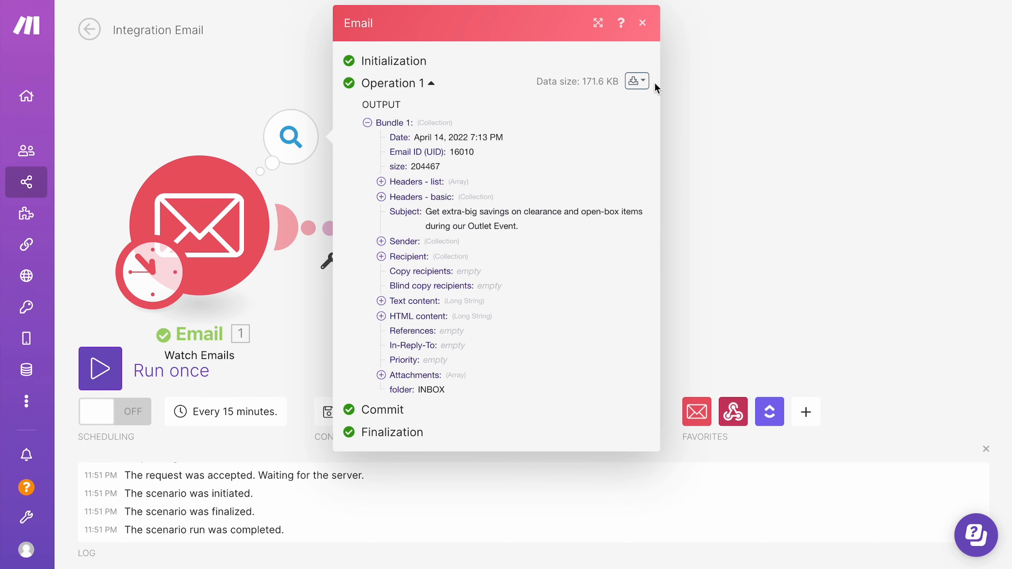
pyautogui.click(636, 80)
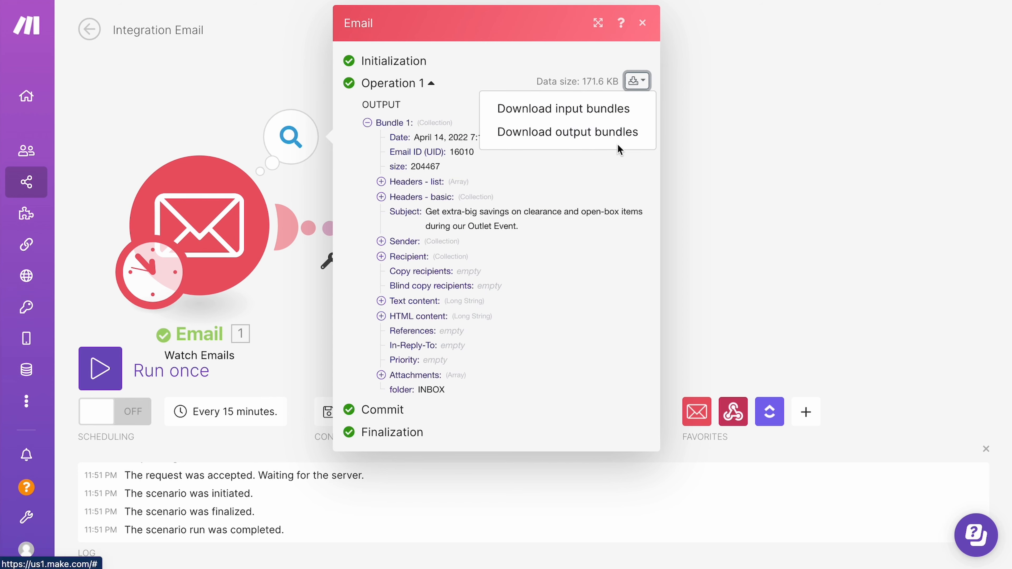
pyautogui.click(549, 133)
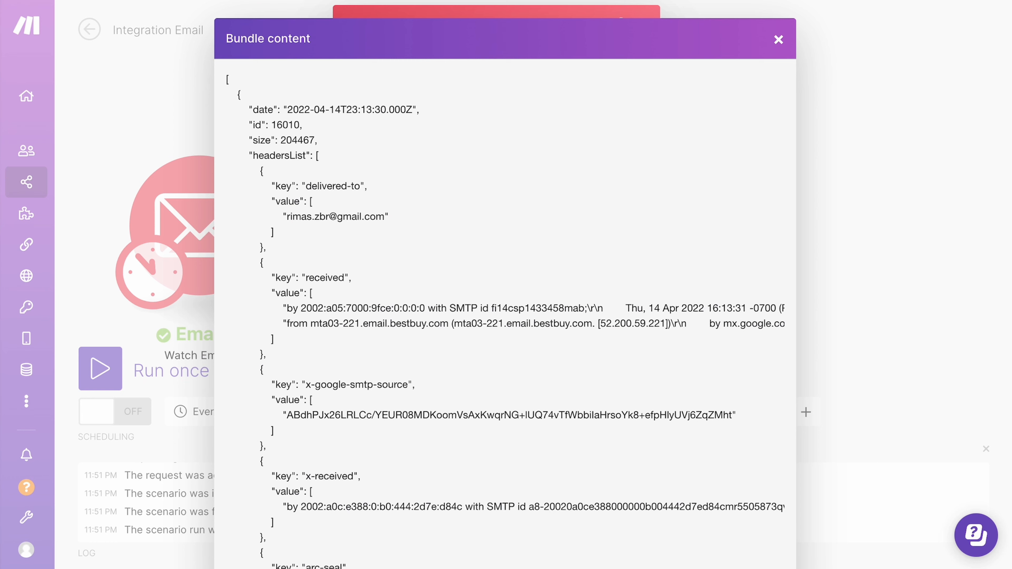
pyautogui.click(198, 103)
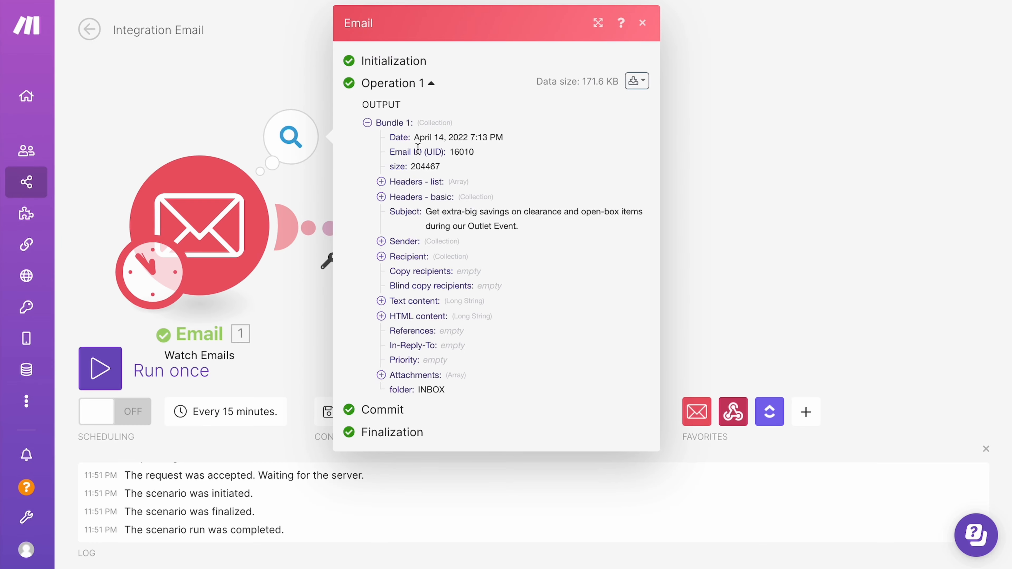
# Examine the Key and Value items under Headers – list among the mappable Email fields for the test variable's value
pyautogui.click(435, 219)
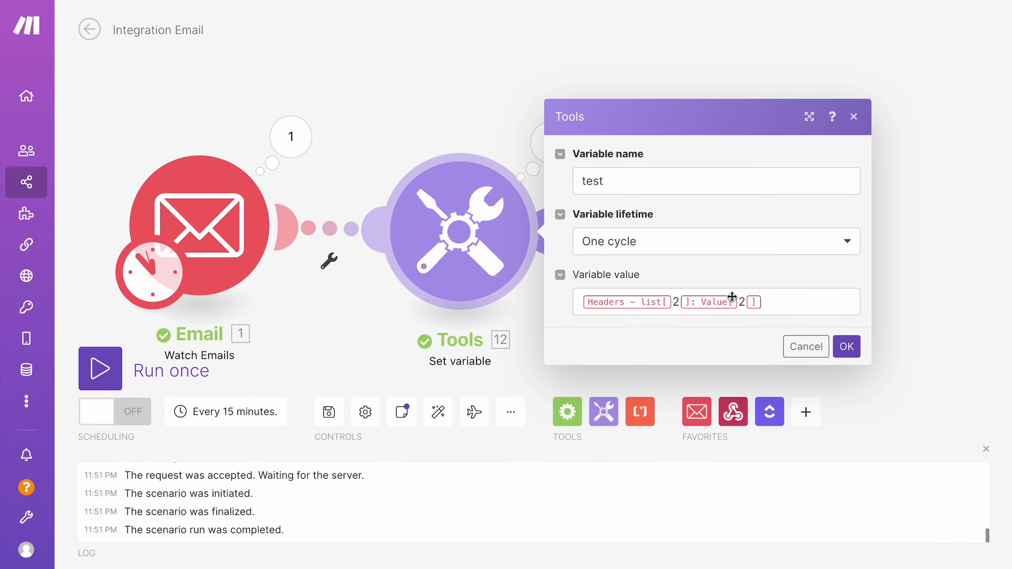
pyautogui.click(801, 306)
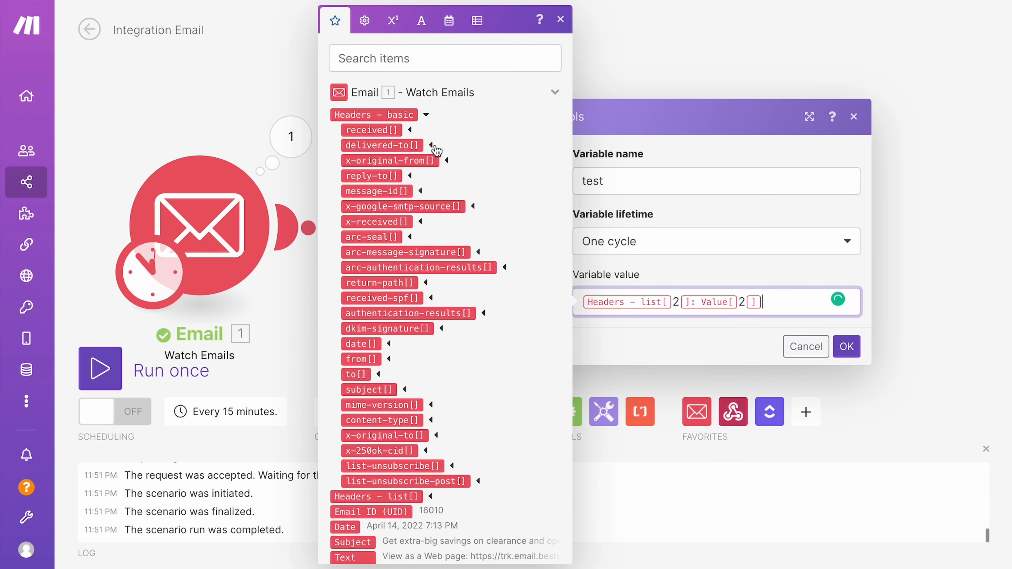
pyautogui.click(427, 114)
pyautogui.click(431, 205)
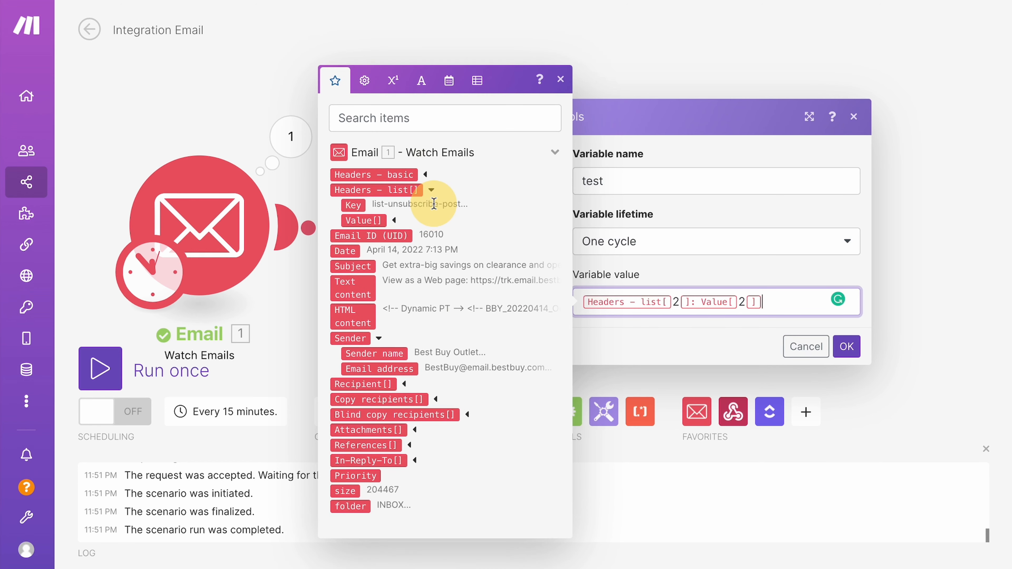
pyautogui.click(394, 220)
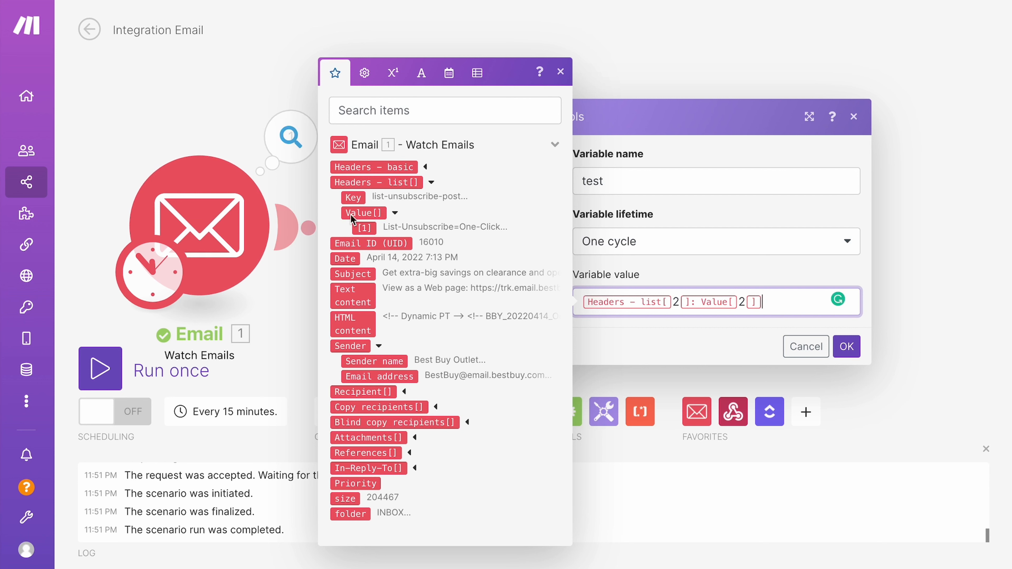
pyautogui.moveTo(367, 233)
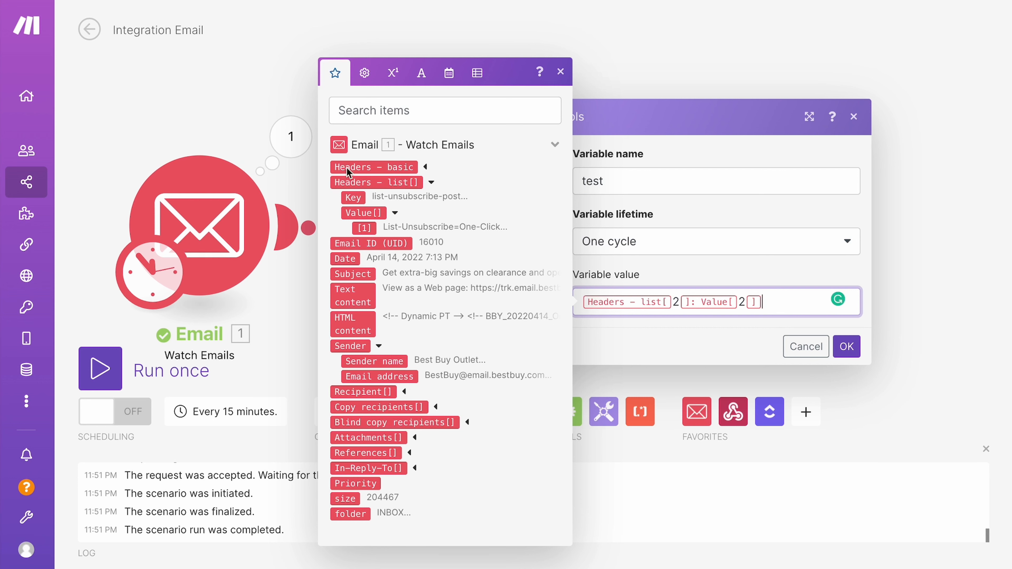
pyautogui.click(242, 113)
# Display the Email operation's output bundle content again to inspect the headersList array
pyautogui.click(290, 143)
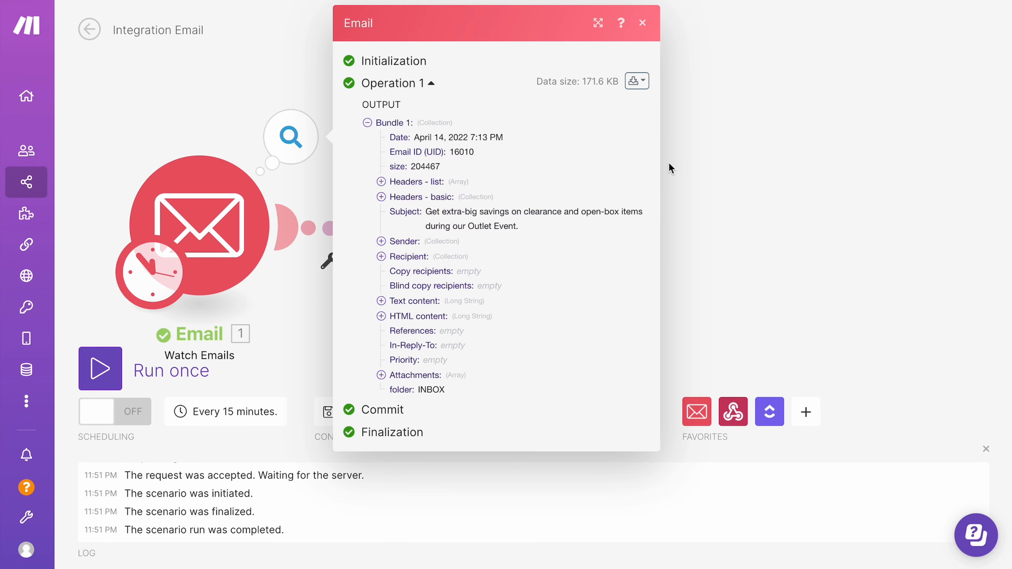
pyautogui.click(638, 81)
pyautogui.click(594, 134)
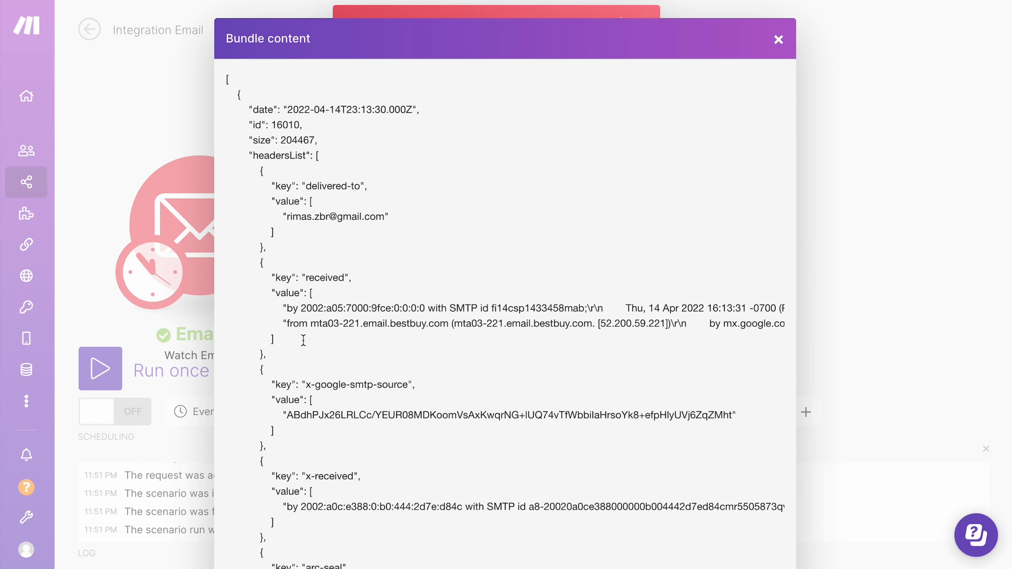
# Examine the first two items of the headersList array, delivered-to and received, in the bundle content
pyautogui.click(301, 319)
pyautogui.moveTo(277, 353); pyautogui.dragTo(269, 137)
pyautogui.click(255, 108)
pyautogui.moveTo(273, 216); pyautogui.dragTo(275, 341)
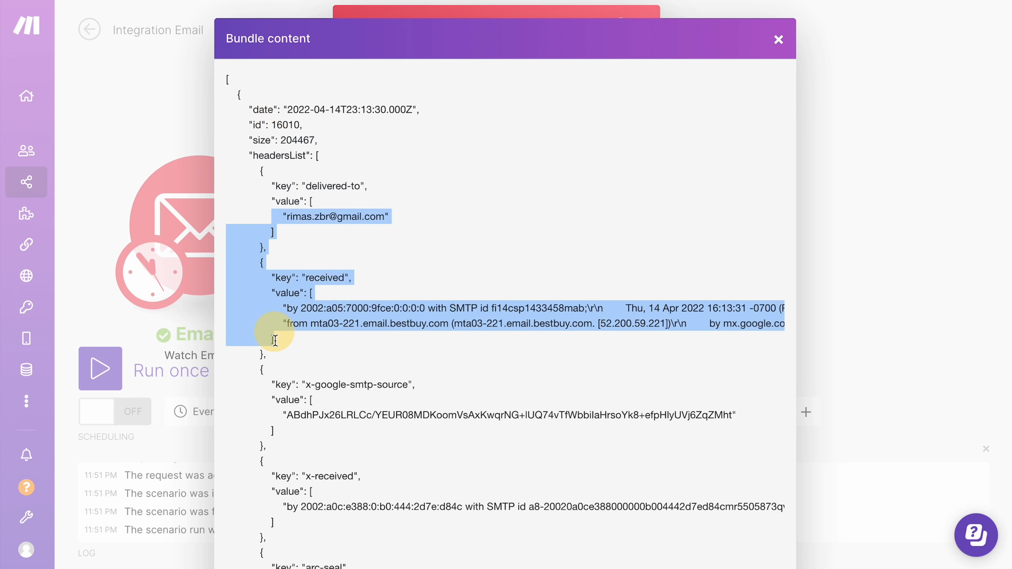
pyautogui.click(278, 352)
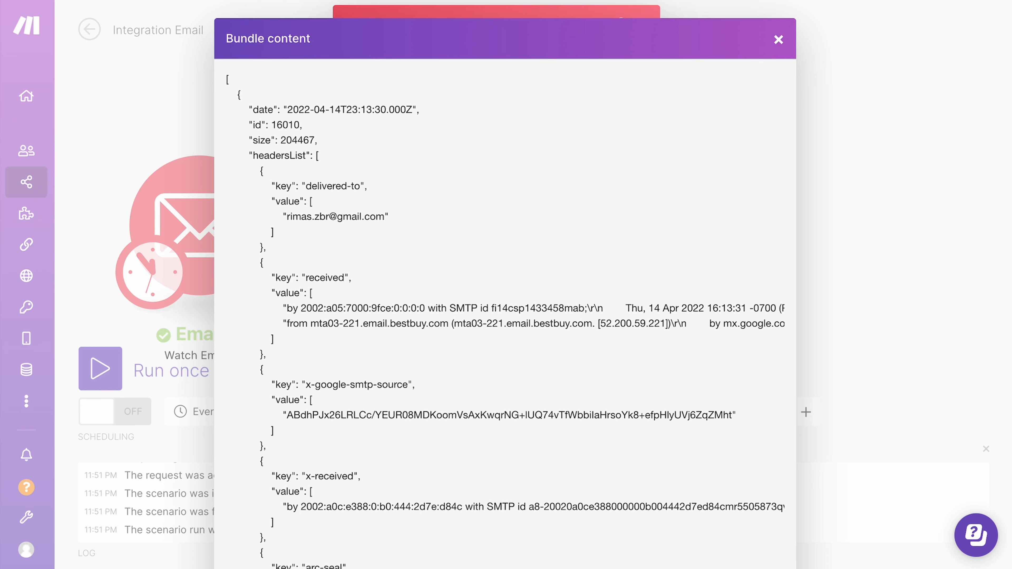
# Close the bundle content and start drafting the mapping path in the browser's address bar with the Email module's number as "1."
pyautogui.write('{{1.state')
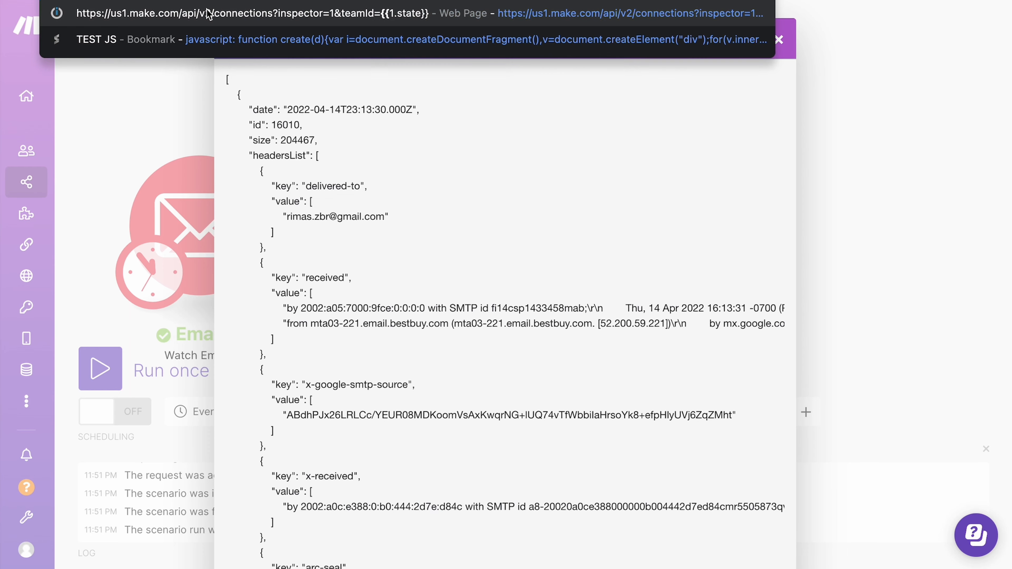
pyautogui.click(107, 112)
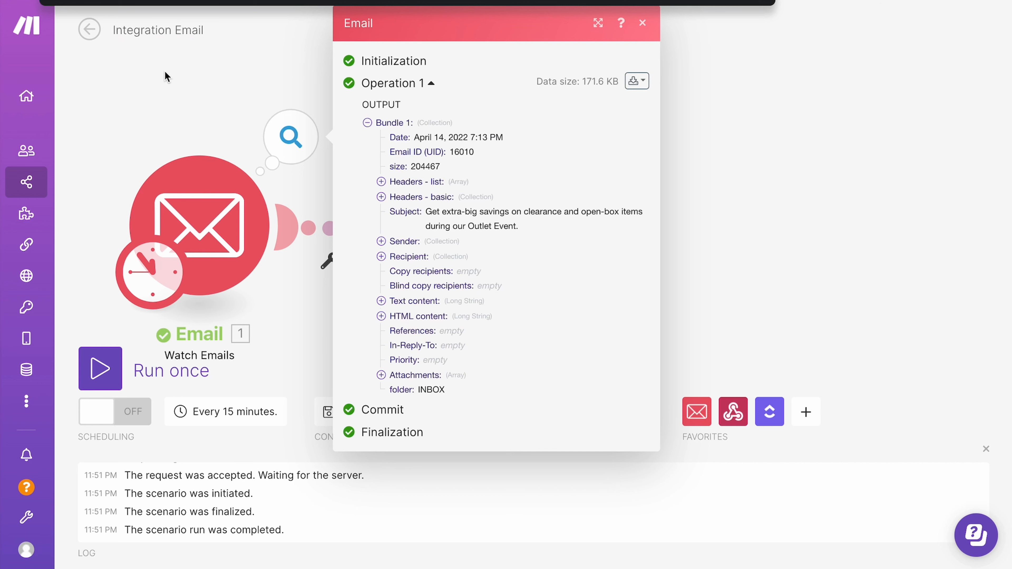
pyautogui.write('1')
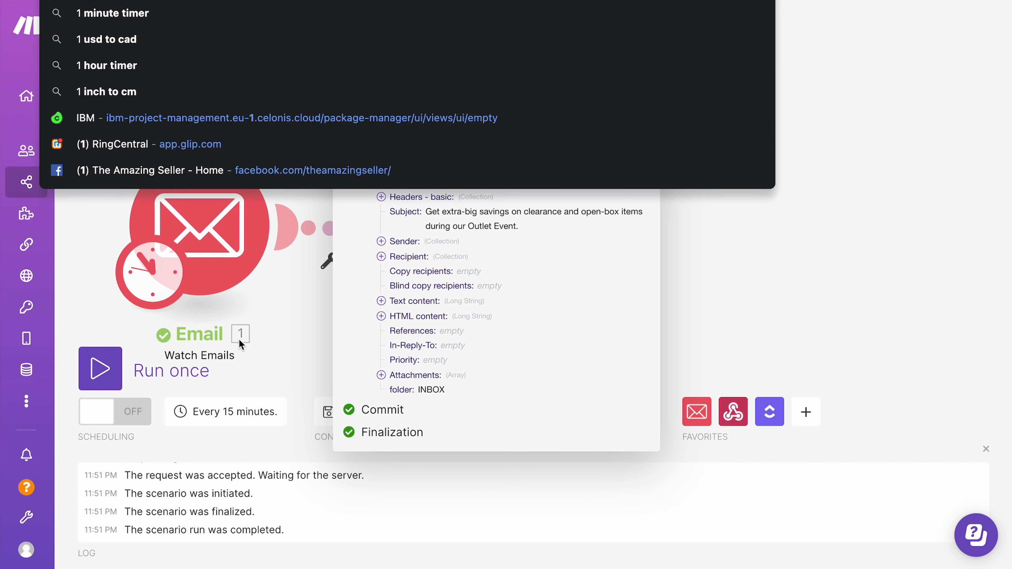
pyautogui.write('.')
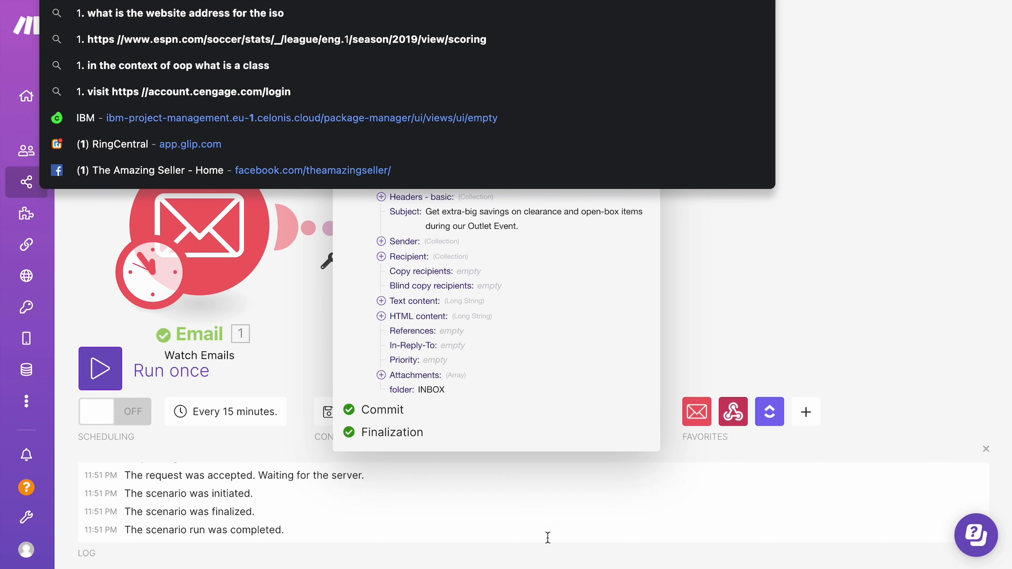
pyautogui.click(498, 265)
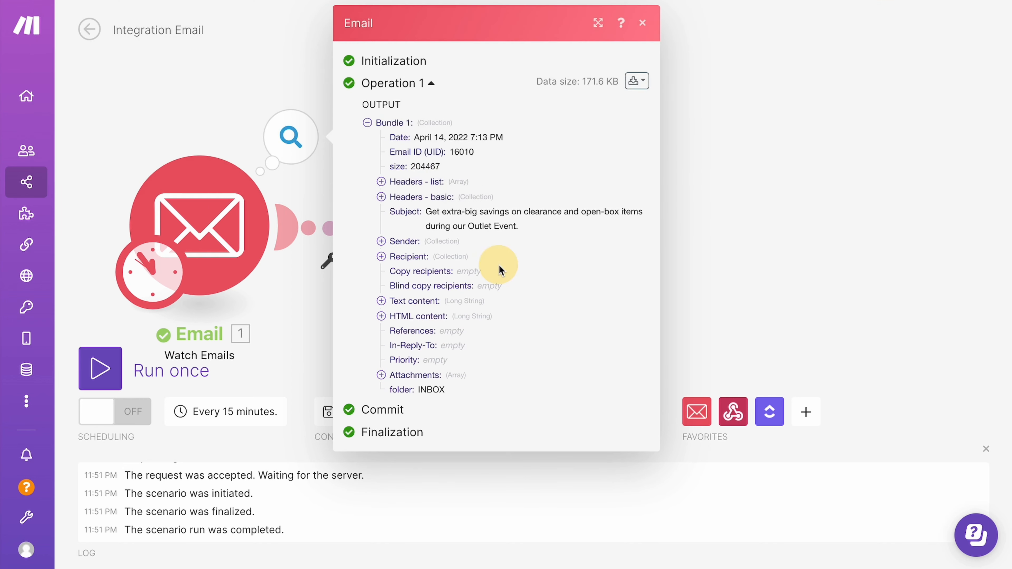
# Reopen the Email operation's output bundle content and highlight the opening fields through the first headersList items
pyautogui.click(637, 81)
pyautogui.click(576, 134)
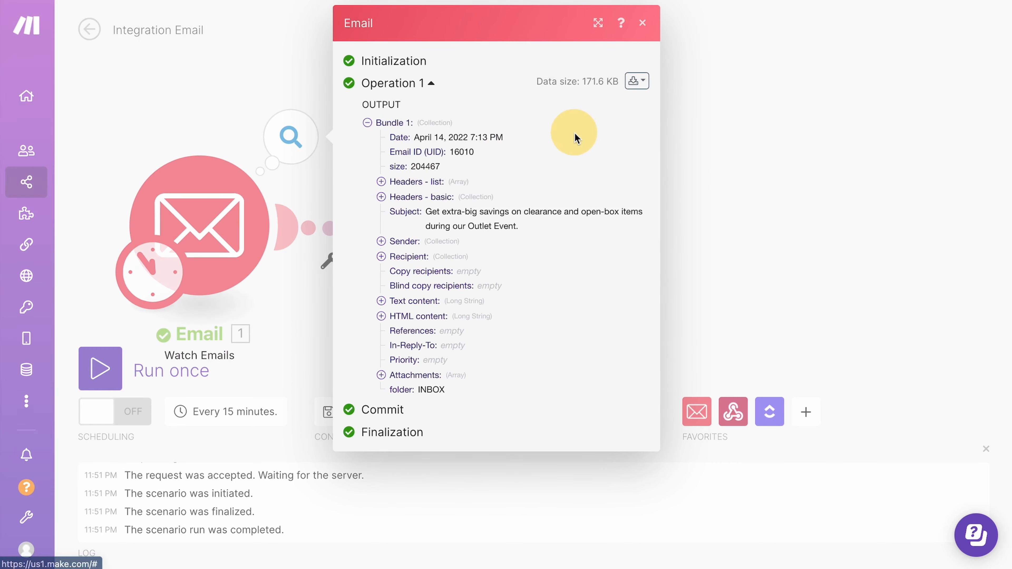
pyautogui.moveTo(234, 95); pyautogui.dragTo(331, 362)
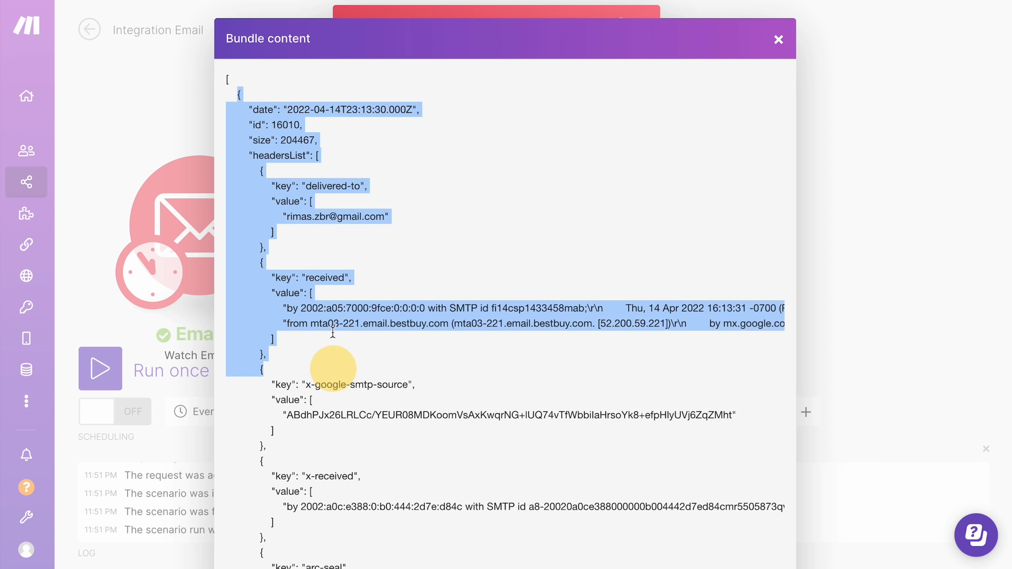
pyautogui.click(332, 310)
pyautogui.moveTo(281, 140); pyautogui.dragTo(402, 386)
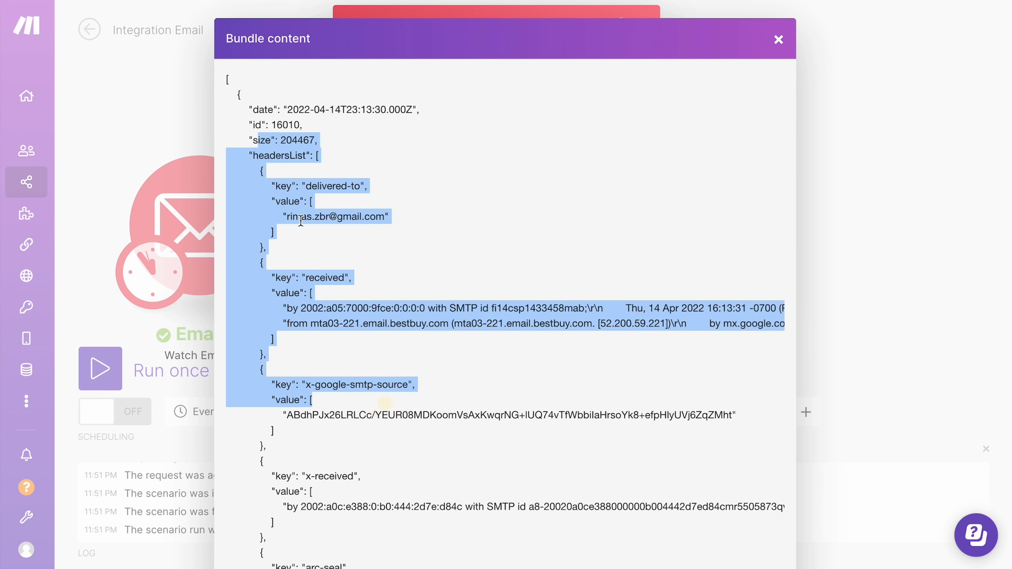
pyautogui.click(300, 216)
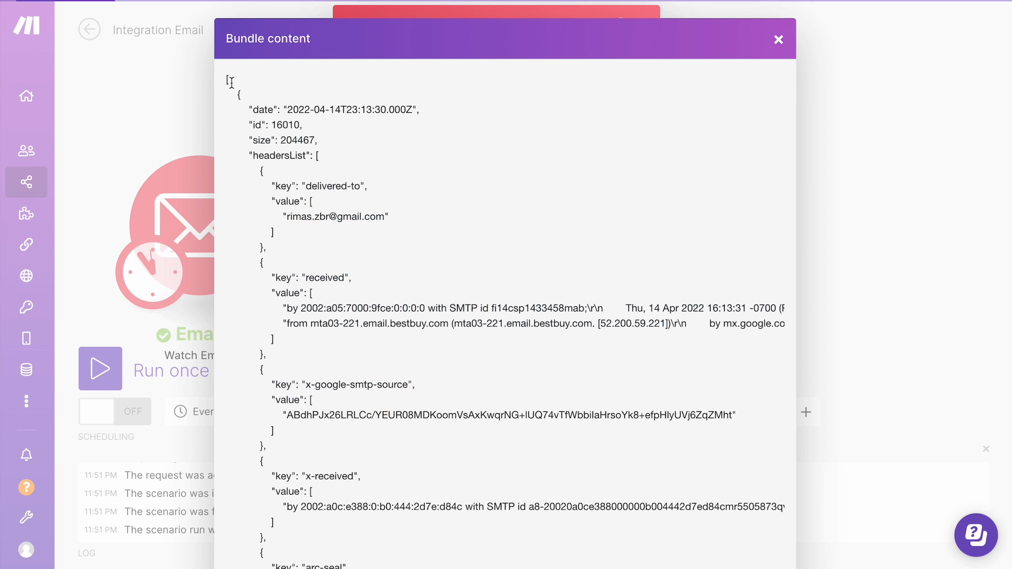
# Select the first bundle's entire collection from its opening brace to its closing brace and review its extent
pyautogui.moveTo(237, 94); pyautogui.dragTo(323, 564)
pyautogui.scroll(-15, 293, 310)
pyautogui.scroll(-20, 294, 310)
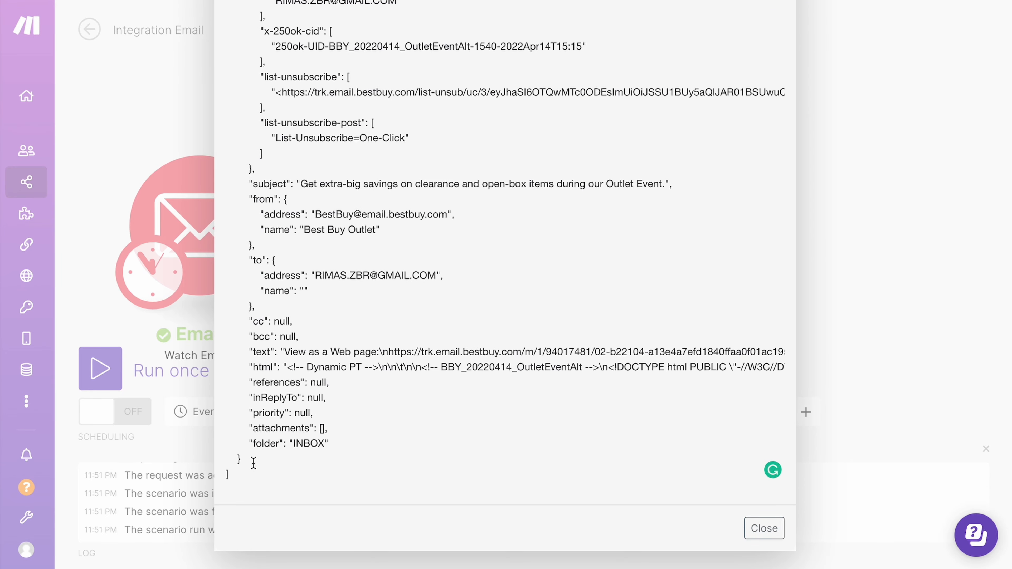
pyautogui.keyDown('shift'); pyautogui.click(253, 463); pyautogui.keyUp('shift')
pyautogui.scroll(20, 336, 315)
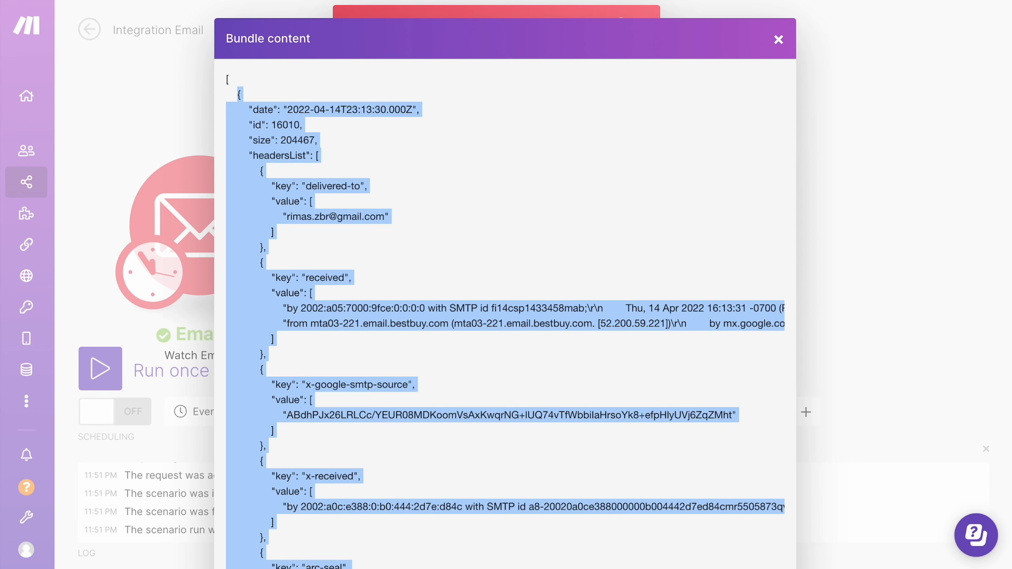
pyautogui.scroll(-15, 244, 132)
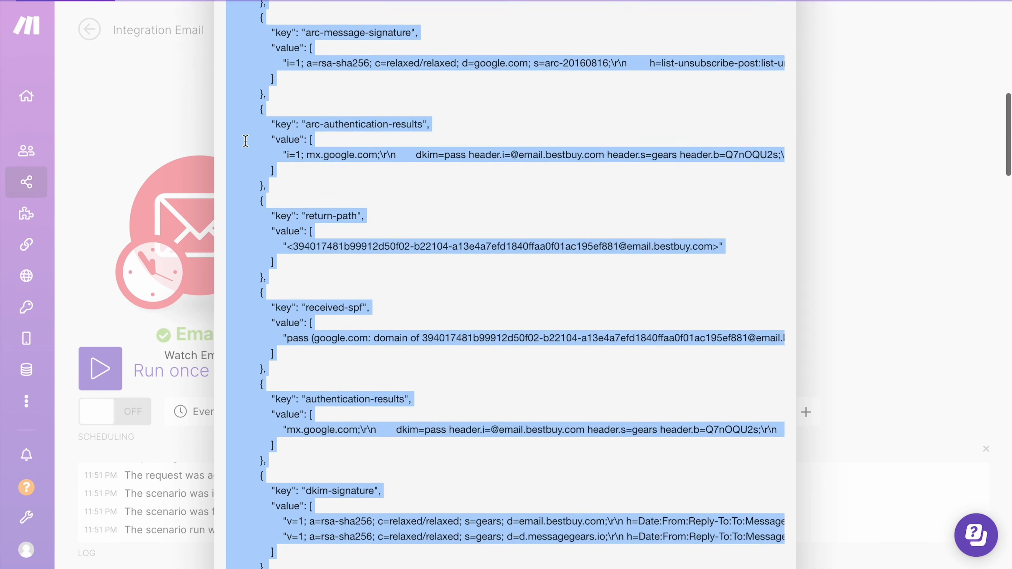
pyautogui.scroll(15, 244, 140)
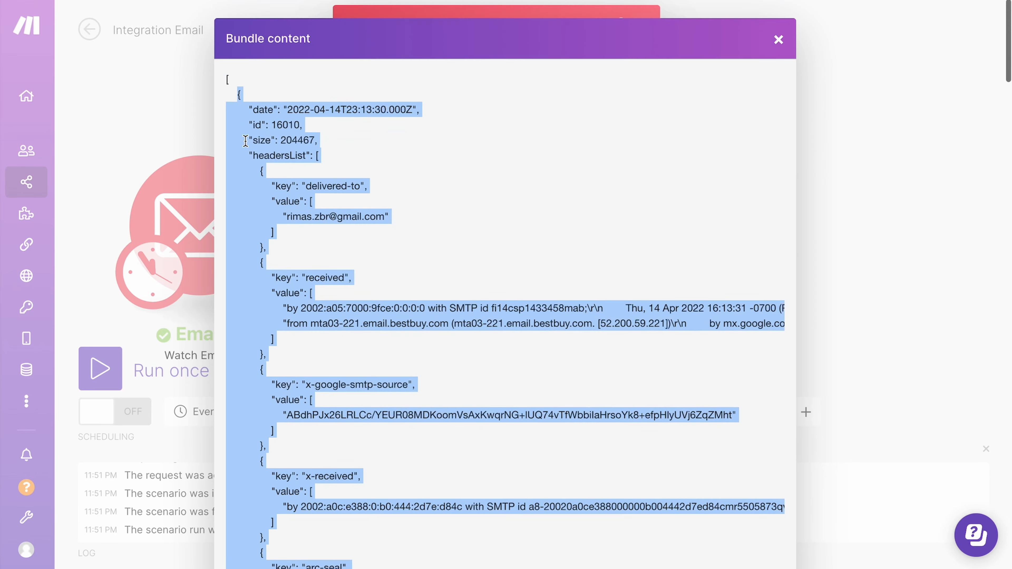
# Examine the fields inside the bundle's collection, from its opening brace through date, id, size and headersList
pyautogui.click(275, 155)
pyautogui.moveTo(242, 108); pyautogui.dragTo(316, 562)
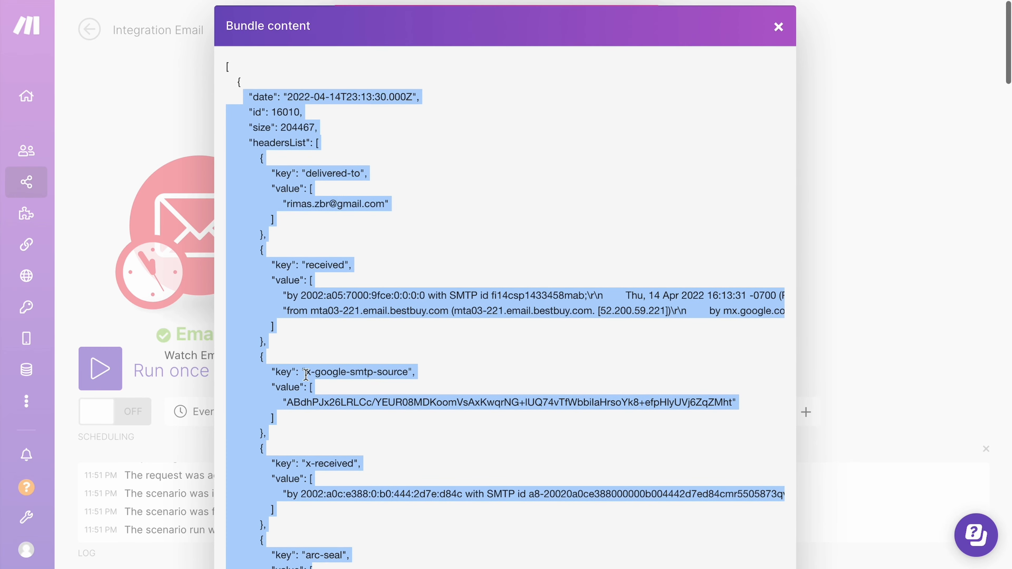
pyautogui.scroll(-15, 306, 367)
pyautogui.scroll(-5, 306, 368)
pyautogui.scroll(20, 306, 358)
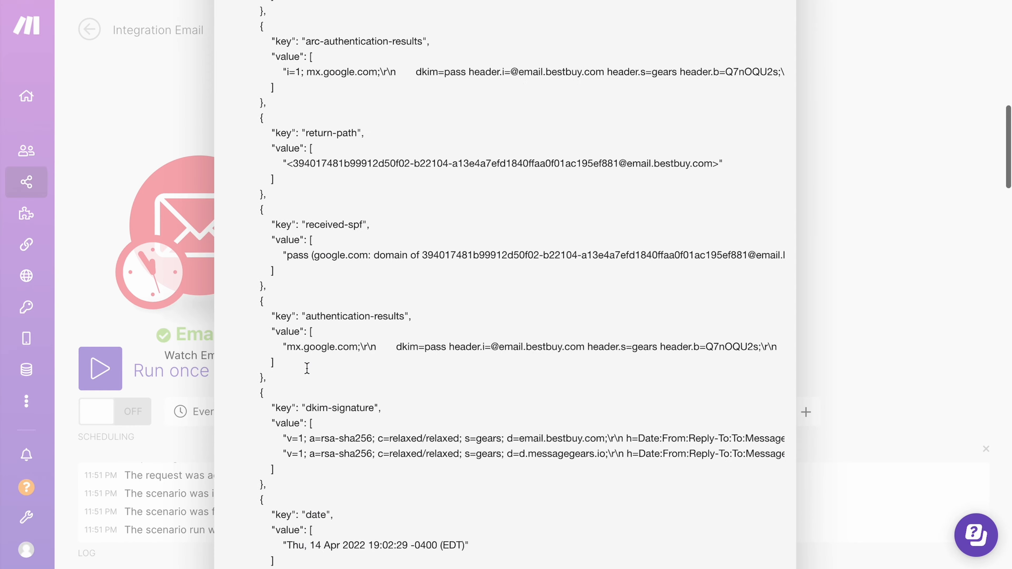
pyautogui.click(299, 140)
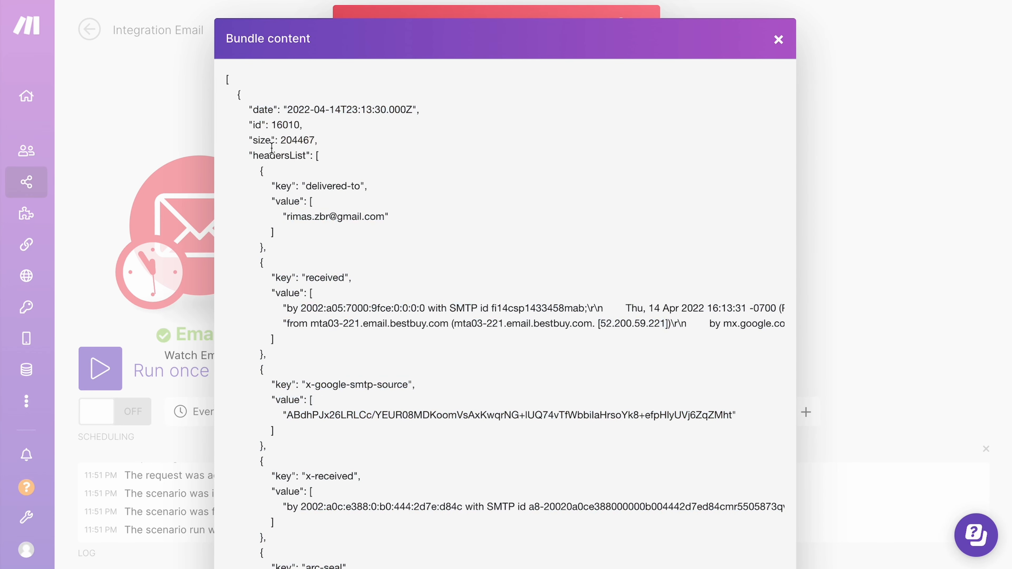
pyautogui.doubleClick(280, 147)
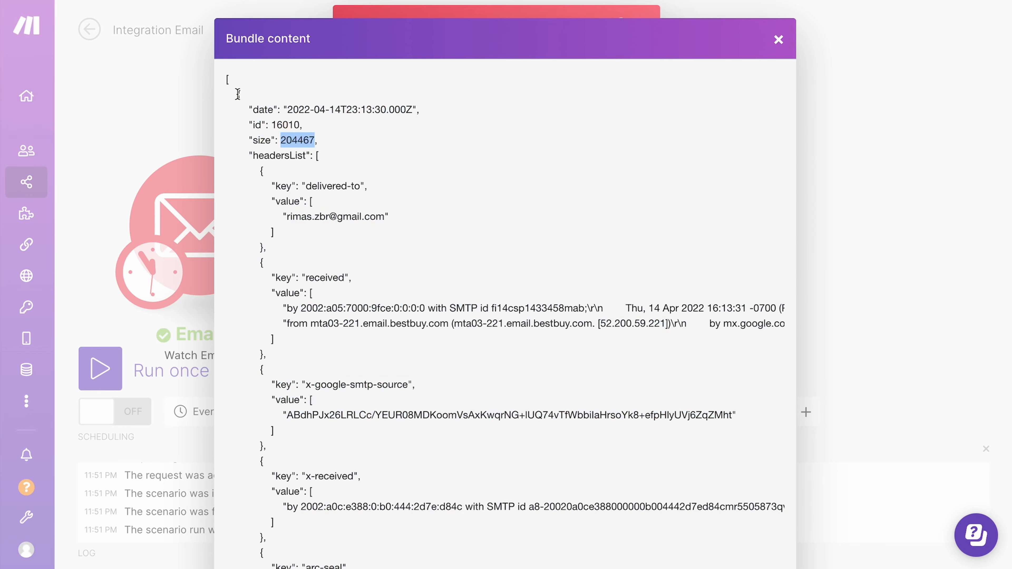
pyautogui.moveTo(238, 94); pyautogui.dragTo(291, 150)
pyautogui.click(291, 151)
pyautogui.click(236, 94)
pyautogui.moveTo(236, 94); pyautogui.dragTo(252, 215)
pyautogui.click(238, 97)
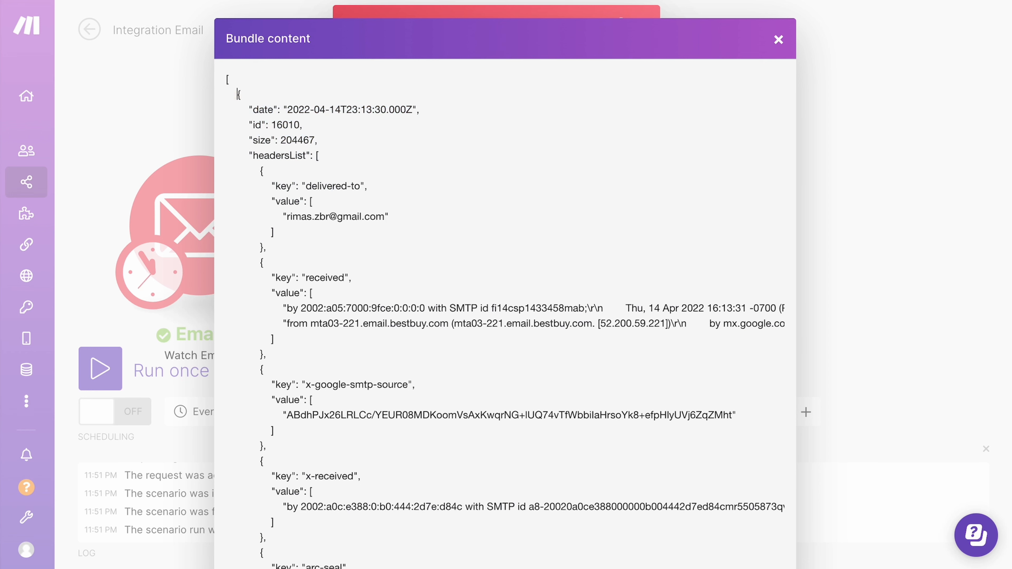
# Highlight the headersList name and examine the array that follows it in the bundle content
pyautogui.doubleClick(280, 155)
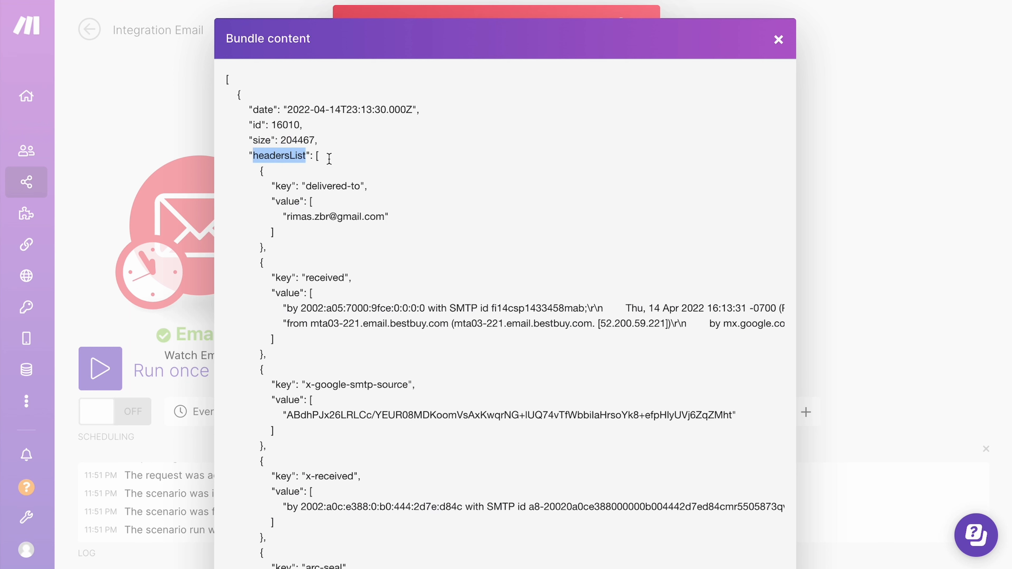
pyautogui.scroll(-10, 291, 184)
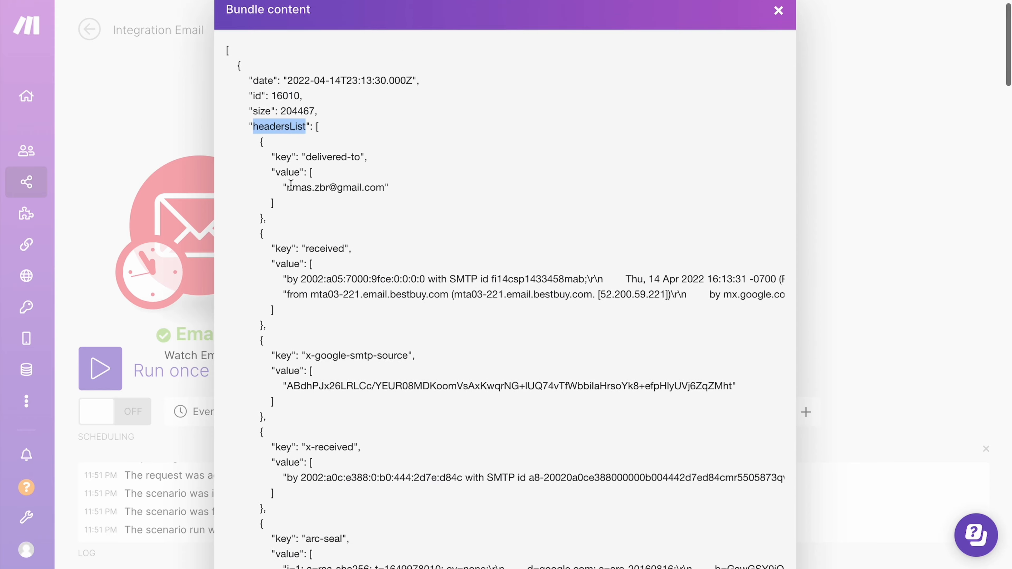
pyautogui.scroll(-5, 291, 185)
pyautogui.scroll(15, 291, 184)
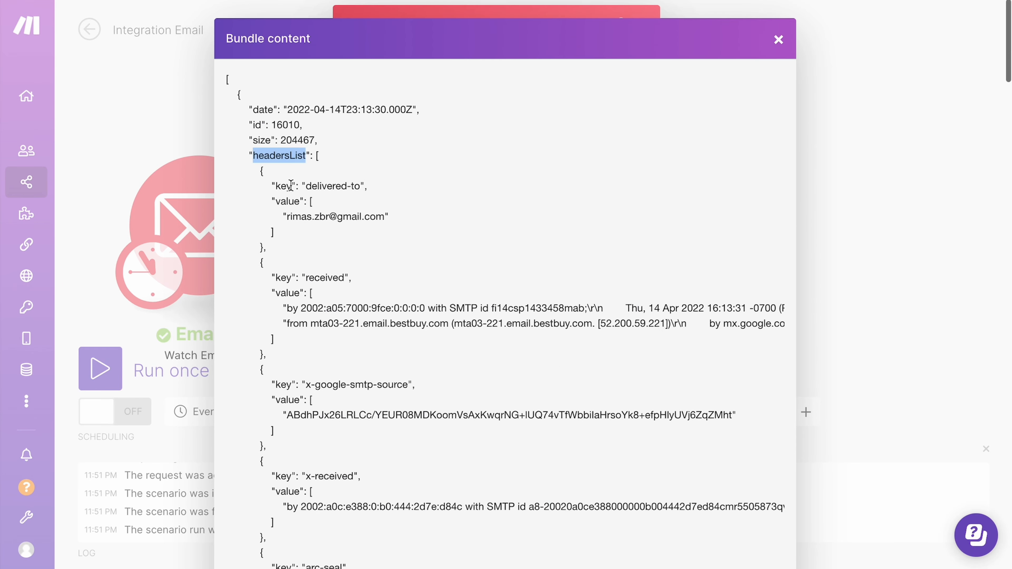
pyautogui.moveTo(317, 155); pyautogui.dragTo(518, 552)
pyautogui.click(327, 155)
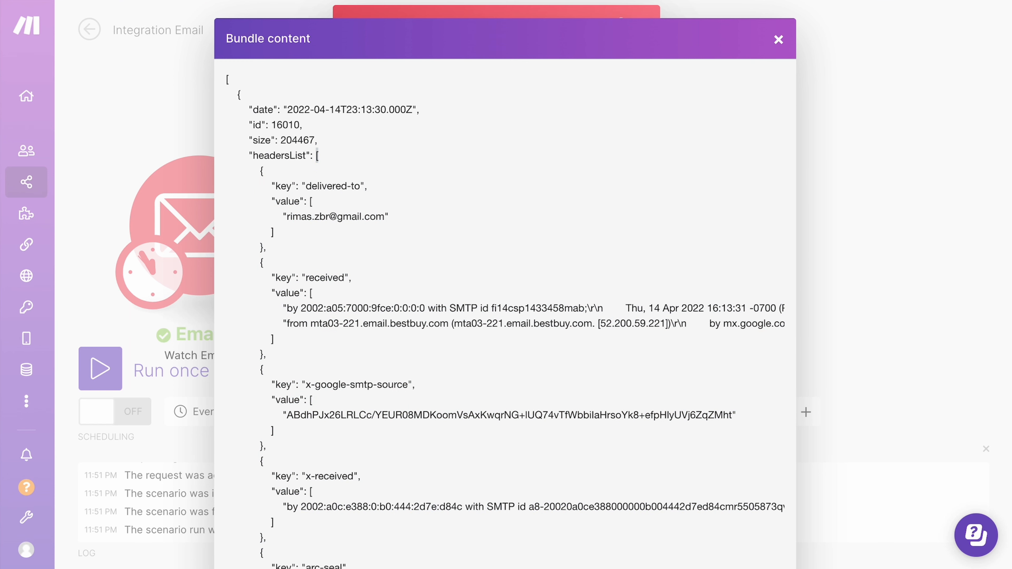
pyautogui.doubleClick(270, 155)
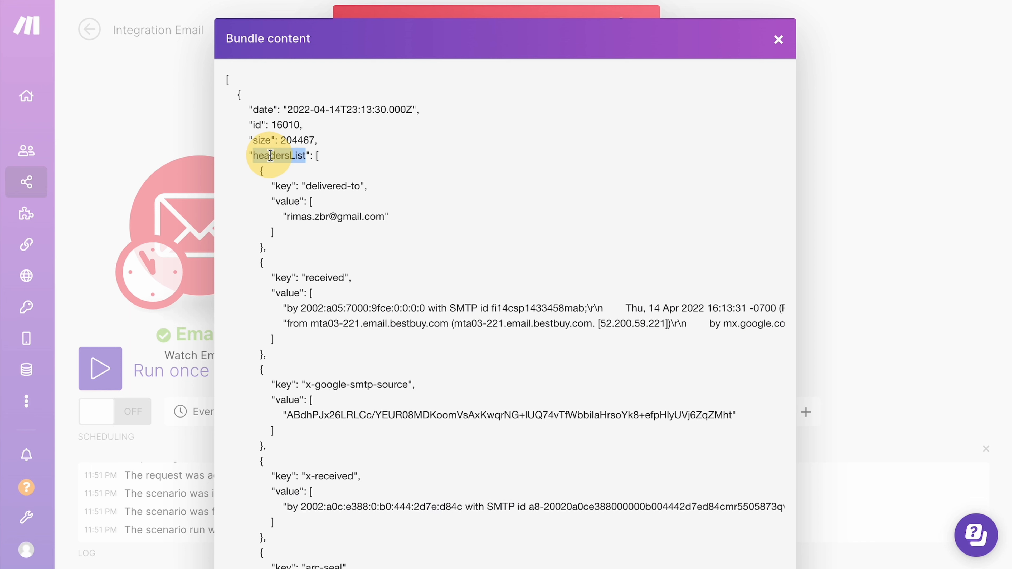
pyautogui.scroll(-3, 249, 106)
pyautogui.scroll(3, 248, 106)
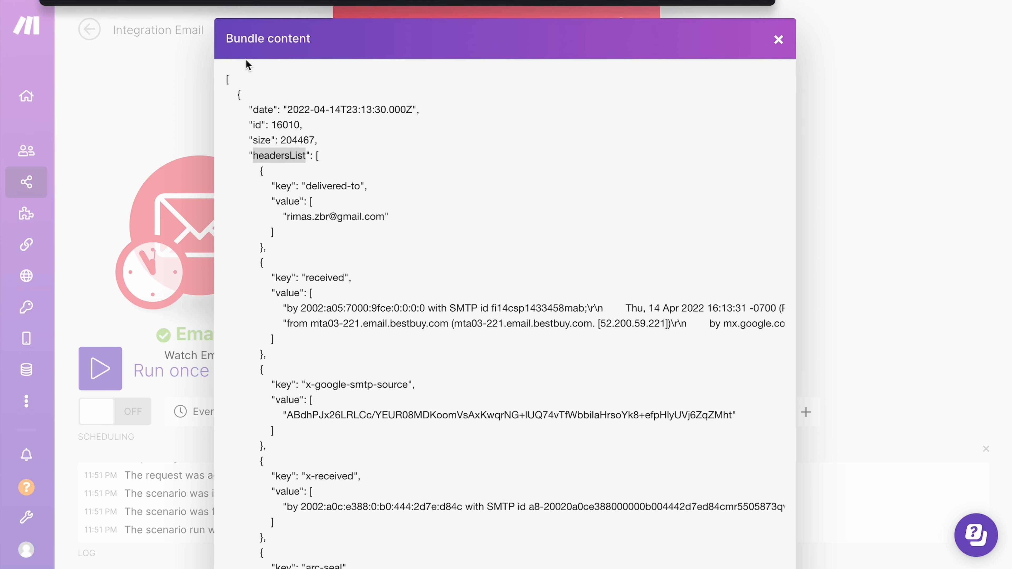
# Compare the headersList array's opening bracket with the opening brace of the collection enclosing it
pyautogui.moveTo(316, 157); pyautogui.dragTo(328, 339)
pyautogui.click(328, 164)
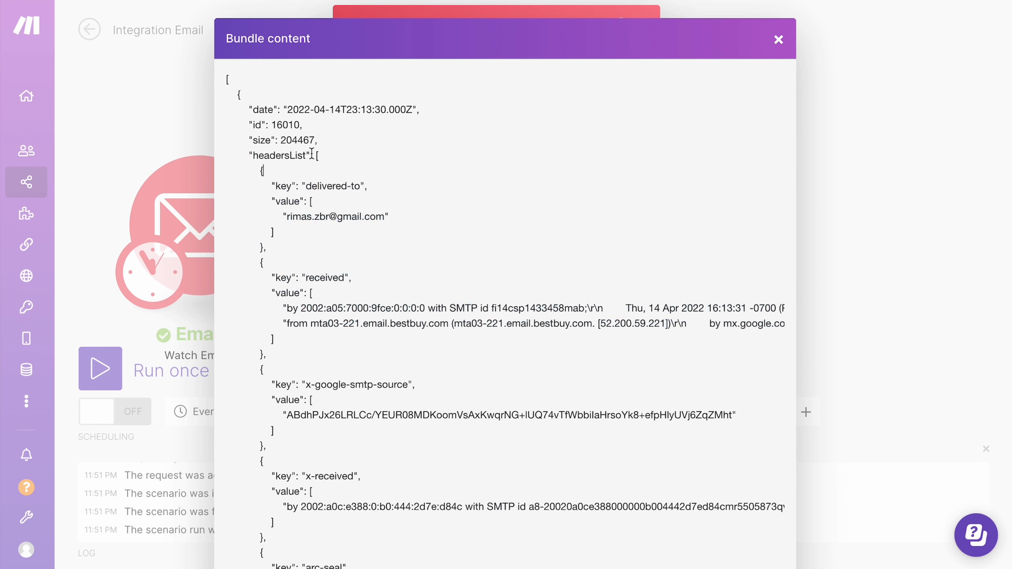
pyautogui.moveTo(238, 95); pyautogui.dragTo(284, 187)
pyautogui.click(258, 127)
pyautogui.click(310, 155)
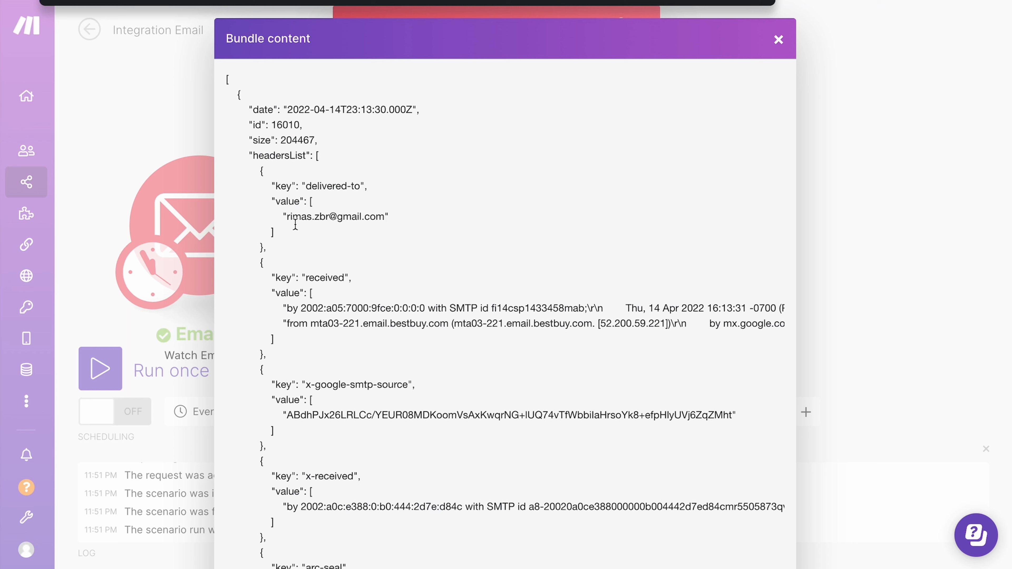
# Examine the collections within headersList, highlighting several of them together and the first one, delivered-to, alone
pyautogui.moveTo(257, 163); pyautogui.dragTo(287, 244)
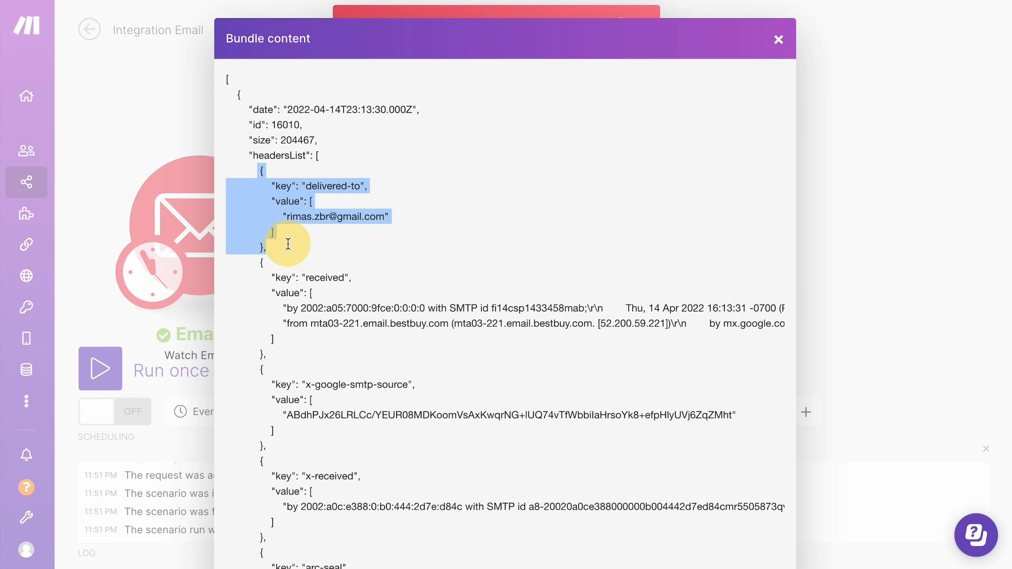
pyautogui.moveTo(254, 167); pyautogui.dragTo(271, 542)
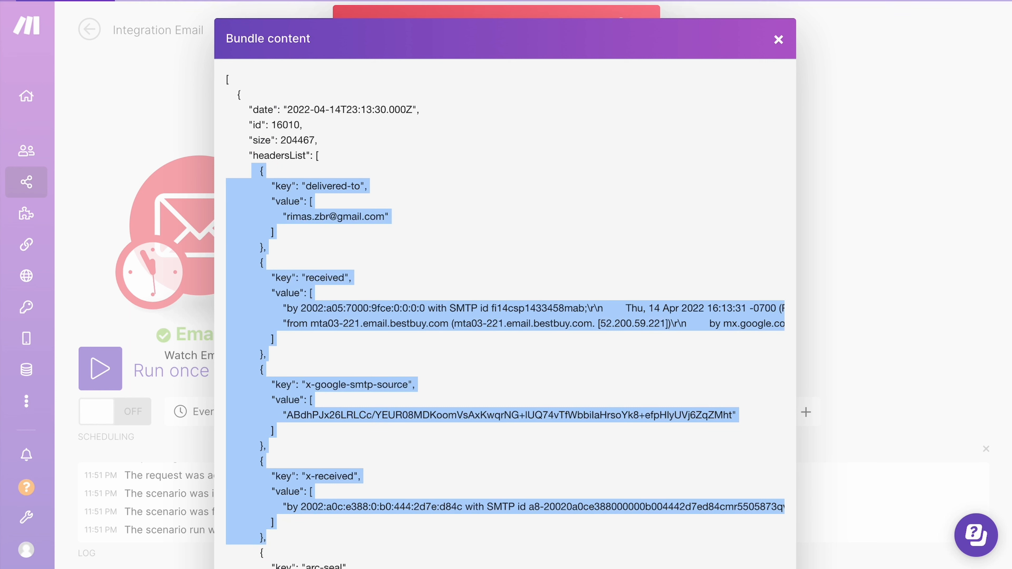
pyautogui.click(153, 1)
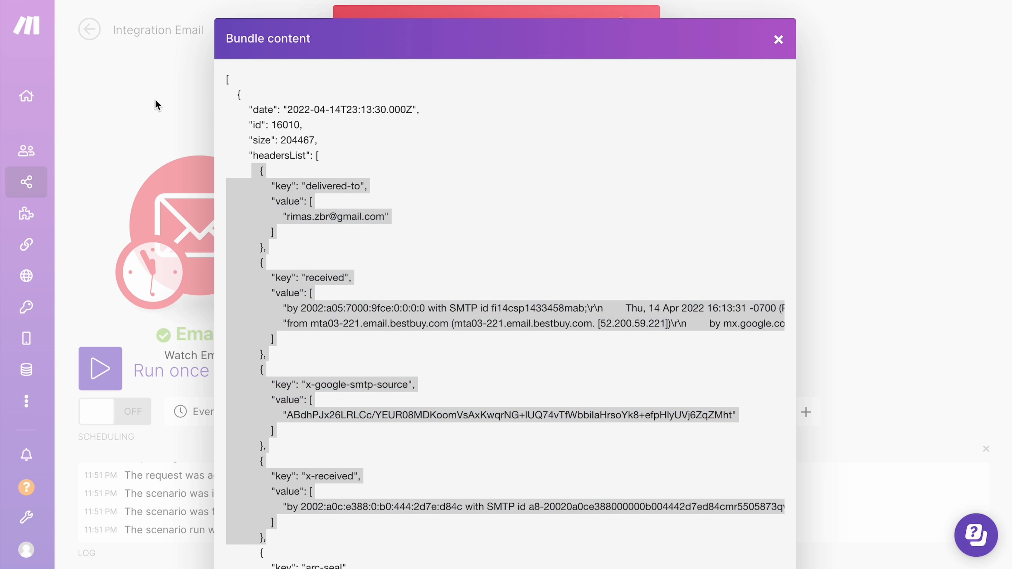
pyautogui.click(321, 199)
pyautogui.moveTo(255, 171); pyautogui.dragTo(283, 242)
pyautogui.click(154, 0)
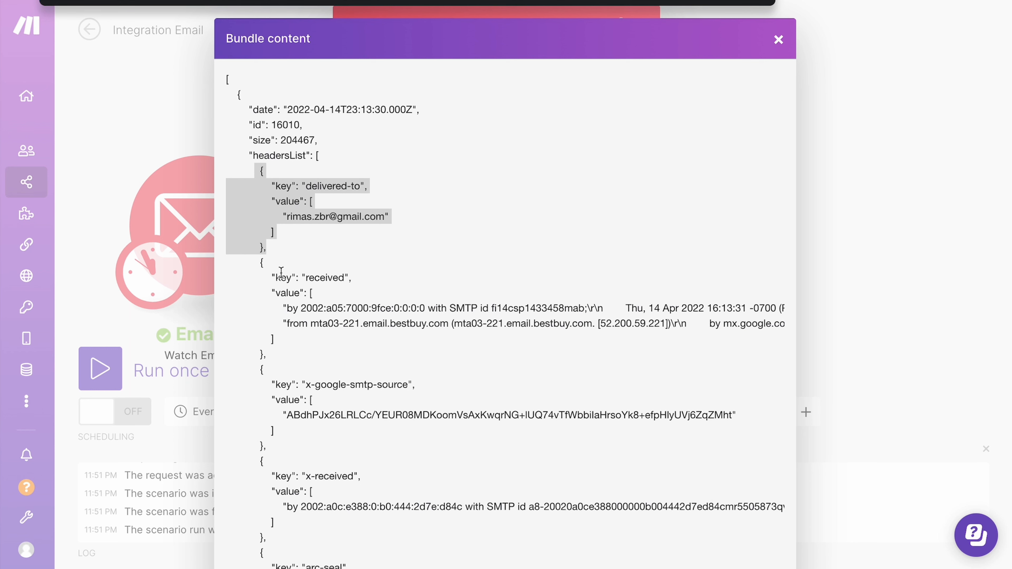
# Highlight the second headersList collection, with the key received, from its opening brace to its closing brace
pyautogui.moveTo(257, 263); pyautogui.dragTo(271, 353)
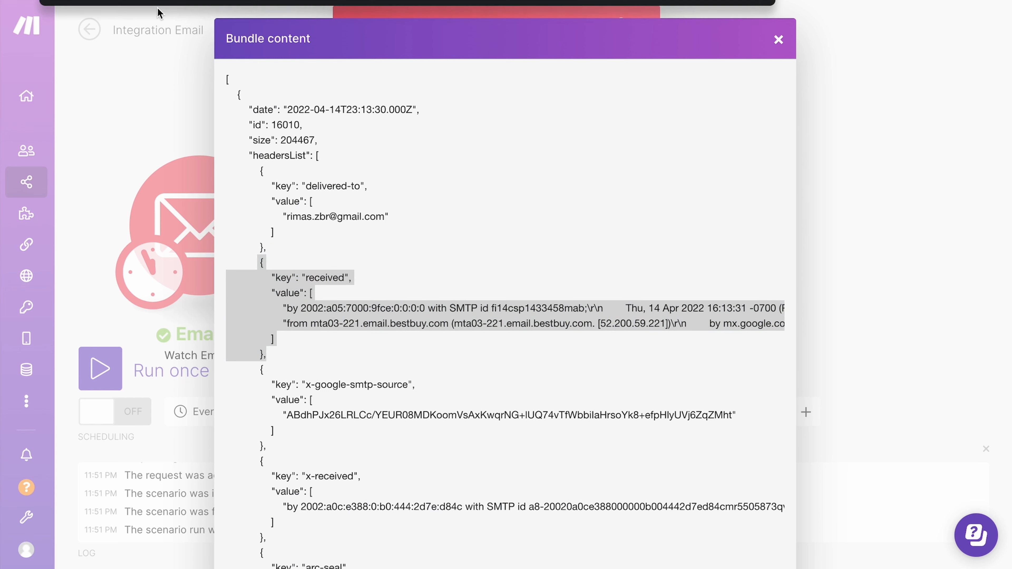
pyautogui.click(286, 238)
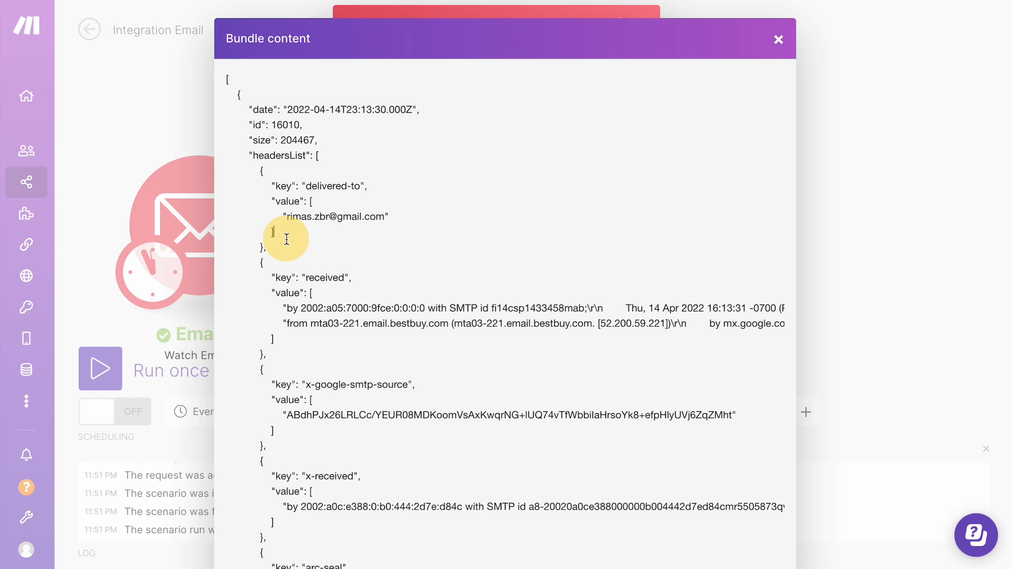
pyautogui.moveTo(259, 263); pyautogui.dragTo(292, 356)
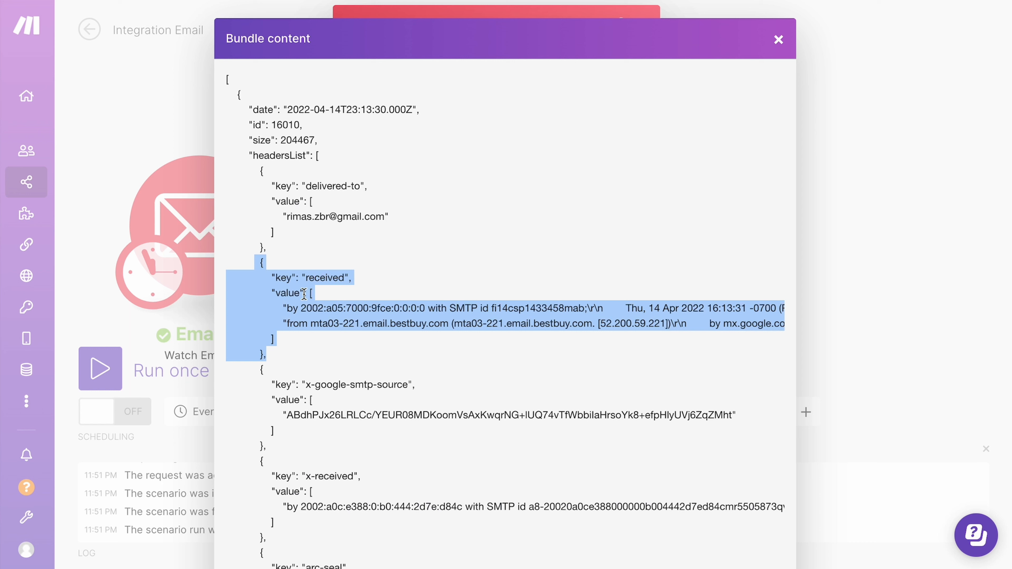
# Highlight the key and value lines of the received collection, and the value name on its own
pyautogui.press('super+Tab')
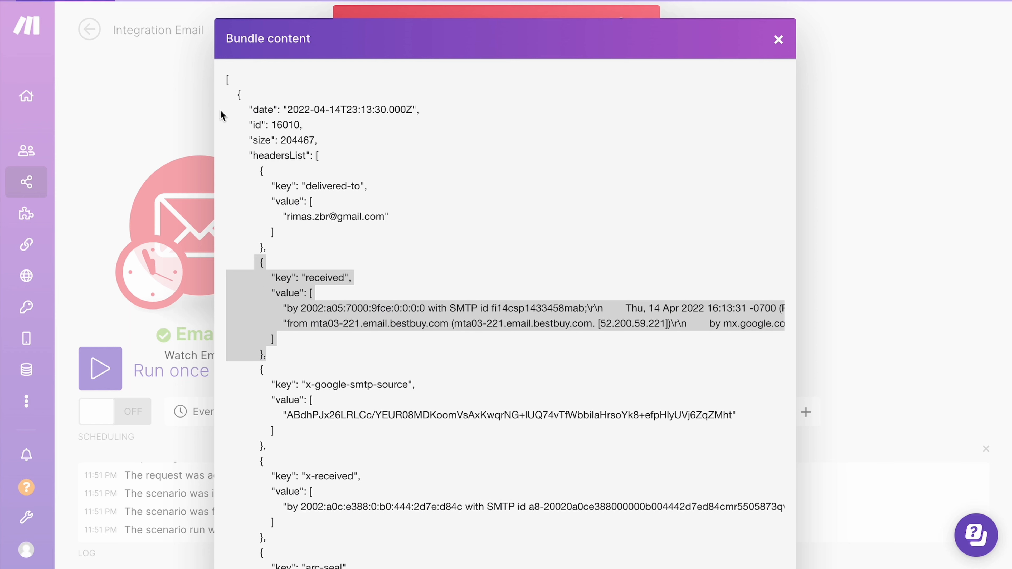
pyautogui.moveTo(173, 4)
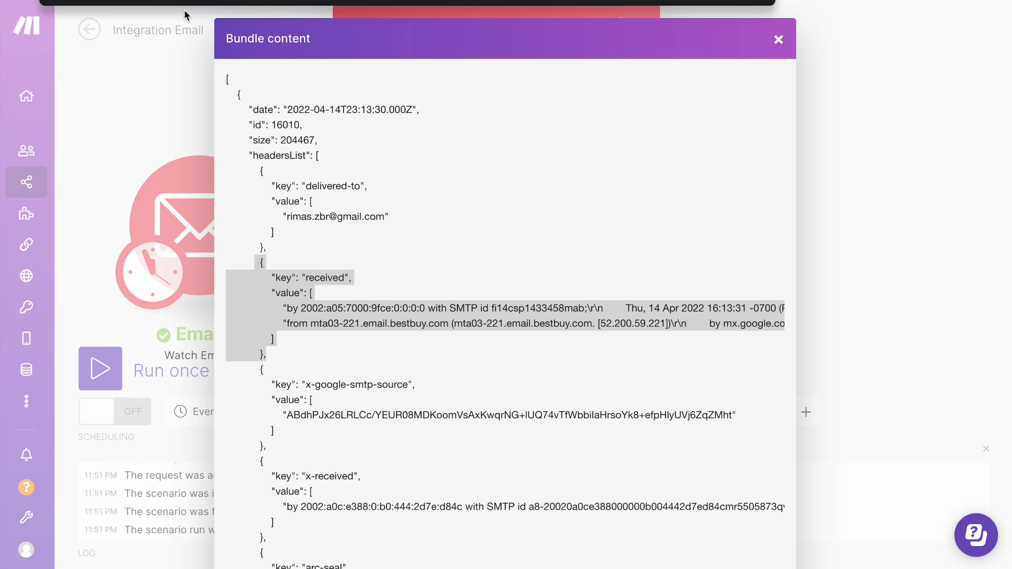
pyautogui.click(287, 314)
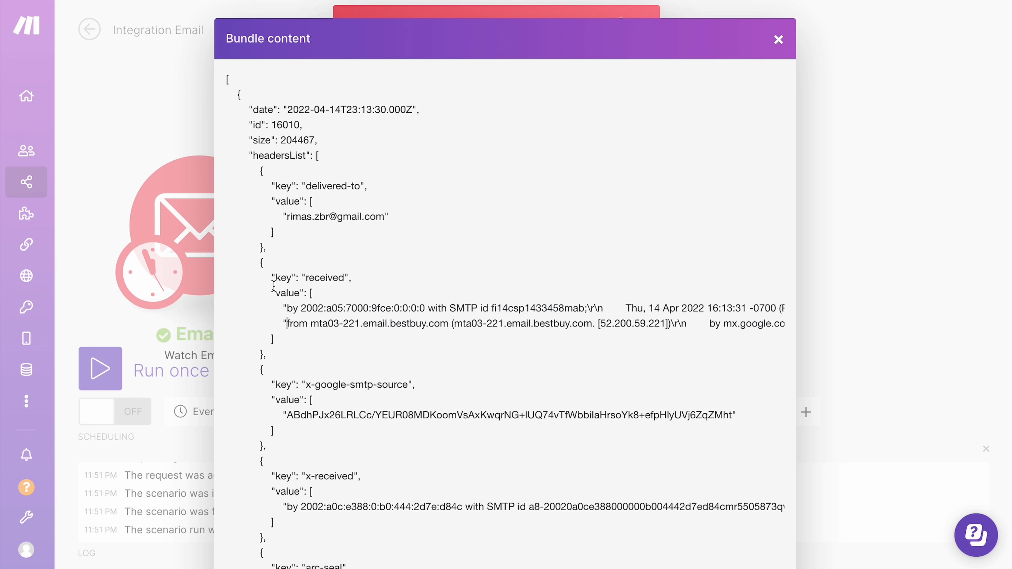
pyautogui.moveTo(273, 277); pyautogui.dragTo(321, 291)
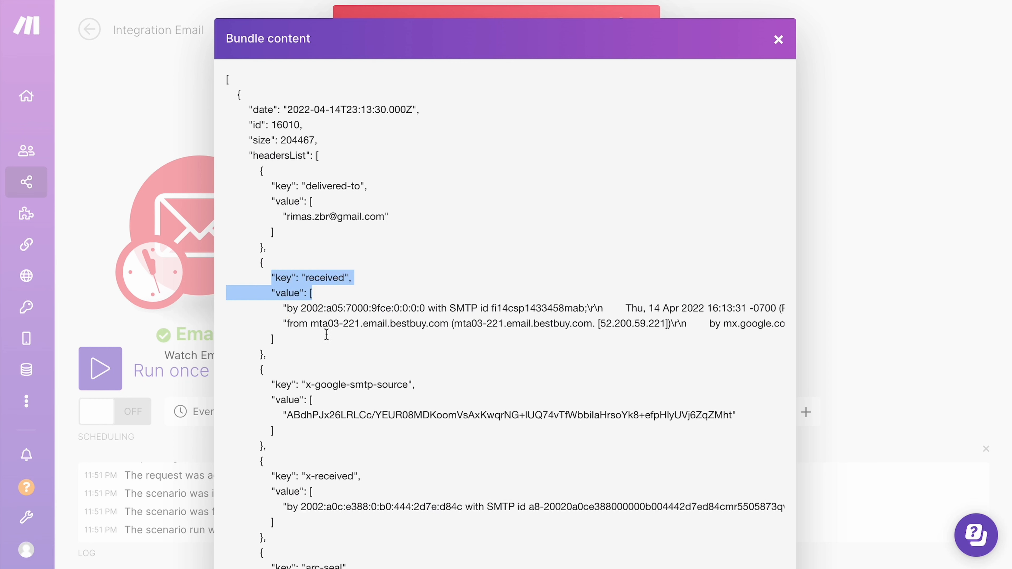
pyautogui.click(308, 327)
pyautogui.doubleClick(281, 293)
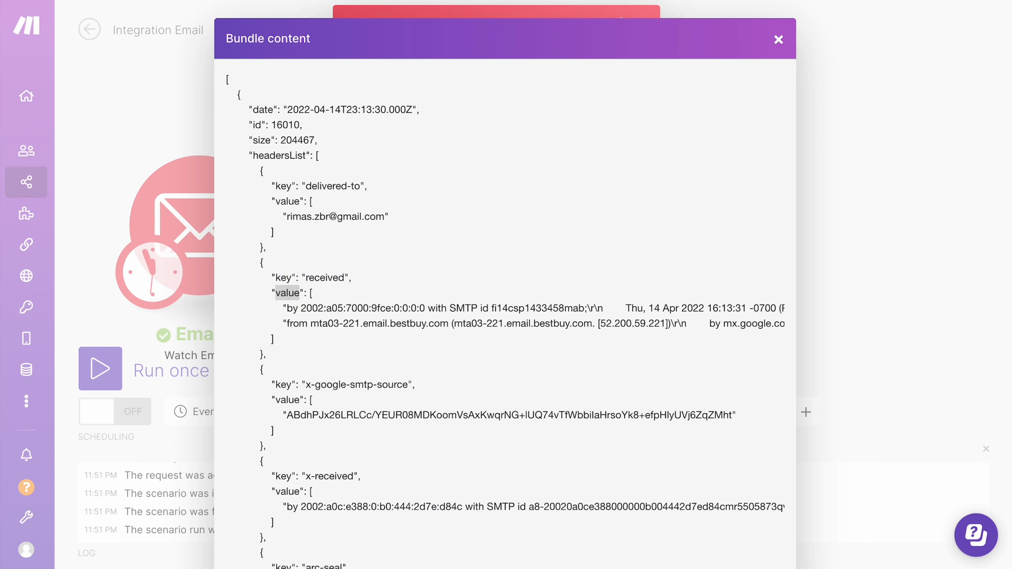
# Highlight the value array of the received collection from its opening bracket to its closing bracket
pyautogui.click(288, 303)
pyautogui.moveTo(312, 294); pyautogui.dragTo(310, 332)
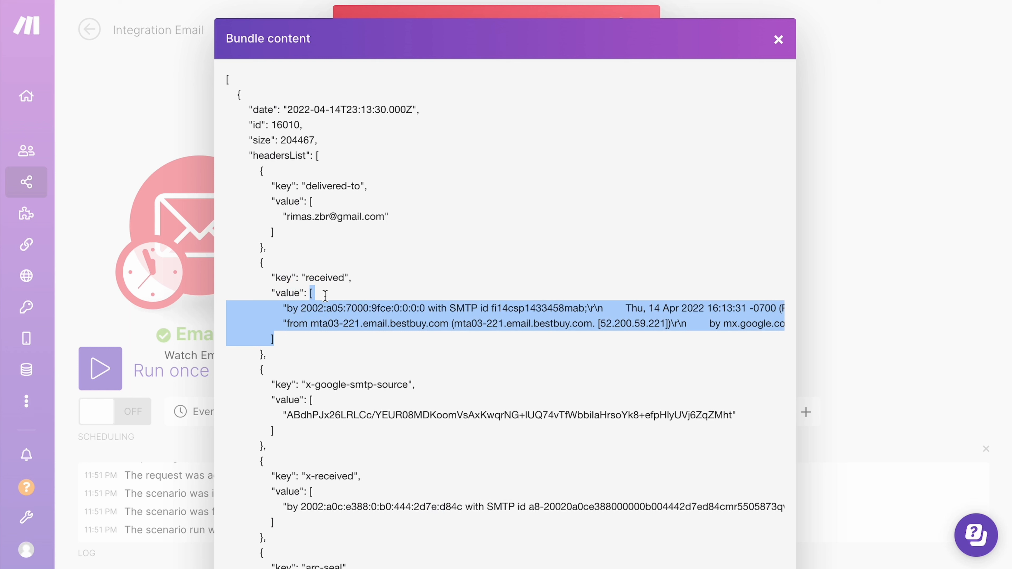
pyautogui.click(307, 311)
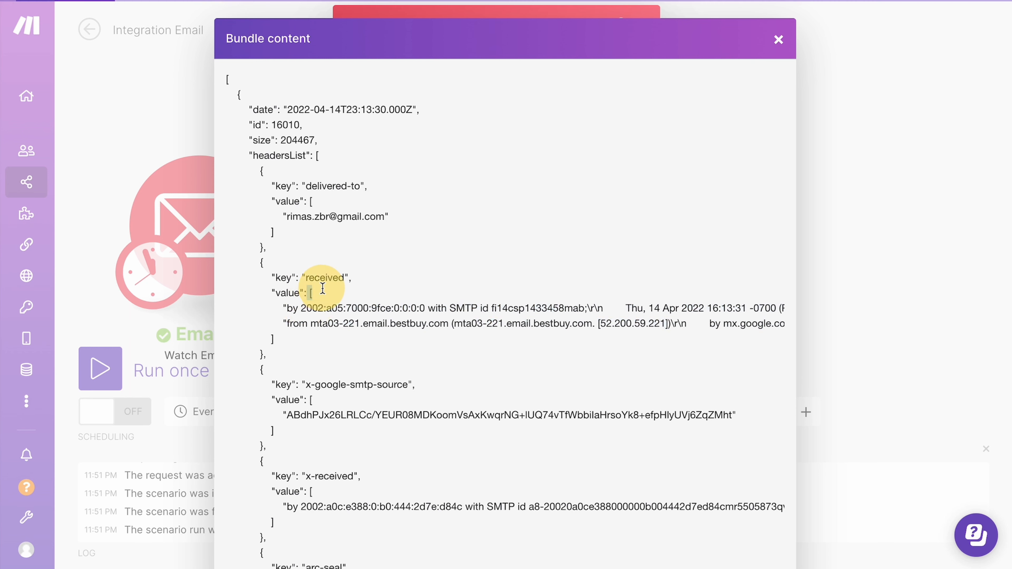
pyautogui.moveTo(312, 293); pyautogui.dragTo(297, 342)
pyautogui.press('super+Tab')
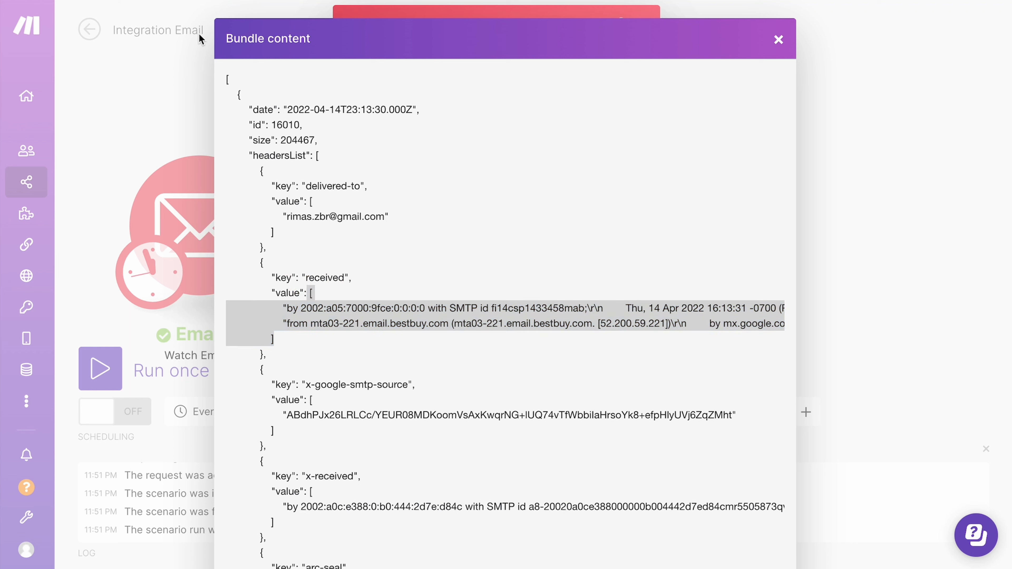
pyautogui.write('.value java')
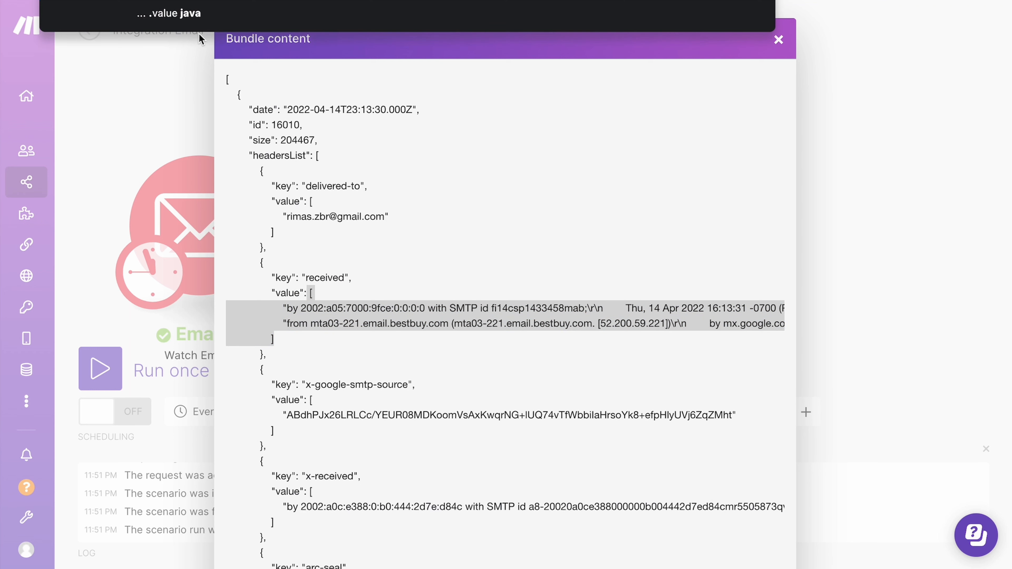
# Highlight the second element of the received collection's value array
pyautogui.click(301, 309)
pyautogui.tripleClick(295, 323)
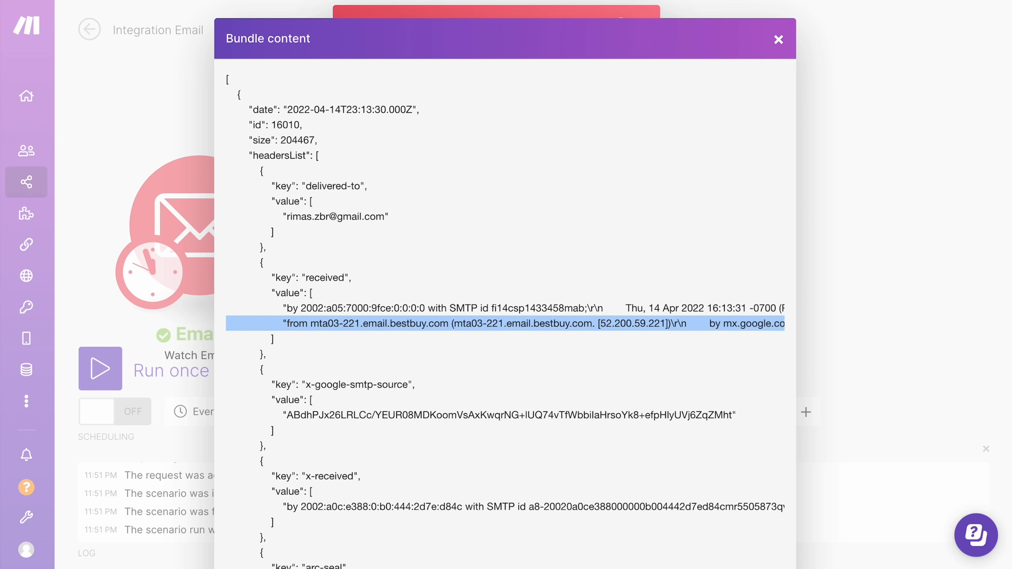
pyautogui.press('super+l')
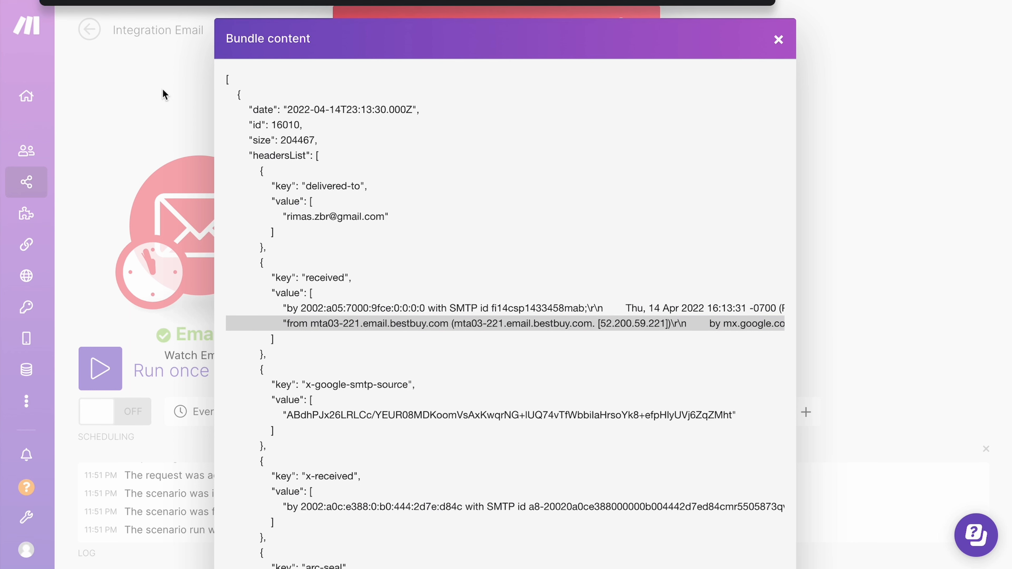
# Close the bundle content, review the Set variable module's Headers - list[2]: Value[2] mapping and confirm its settings
pyautogui.click(166, 100)
pyautogui.click(206, 107)
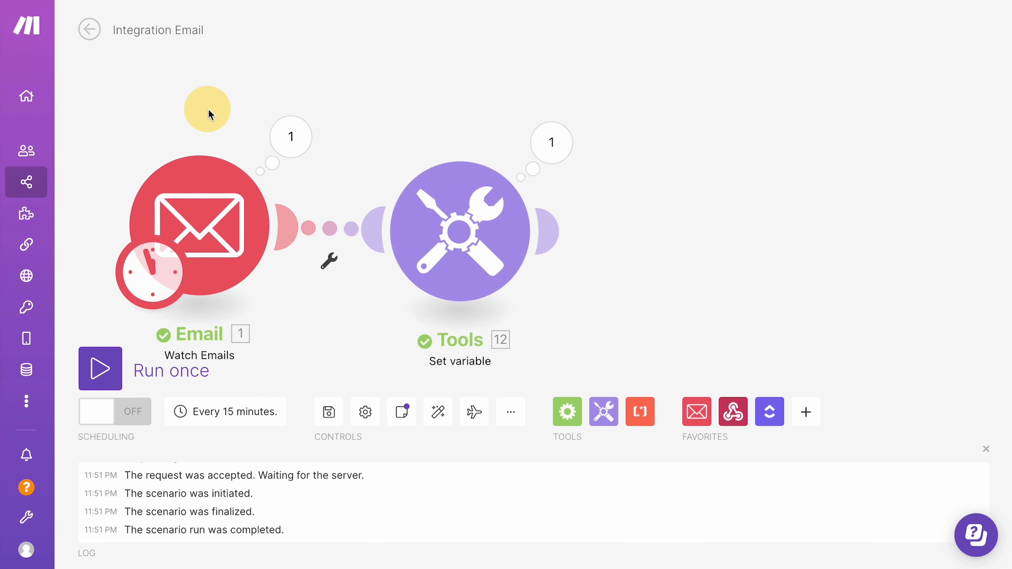
pyautogui.click(447, 253)
pyautogui.click(835, 297)
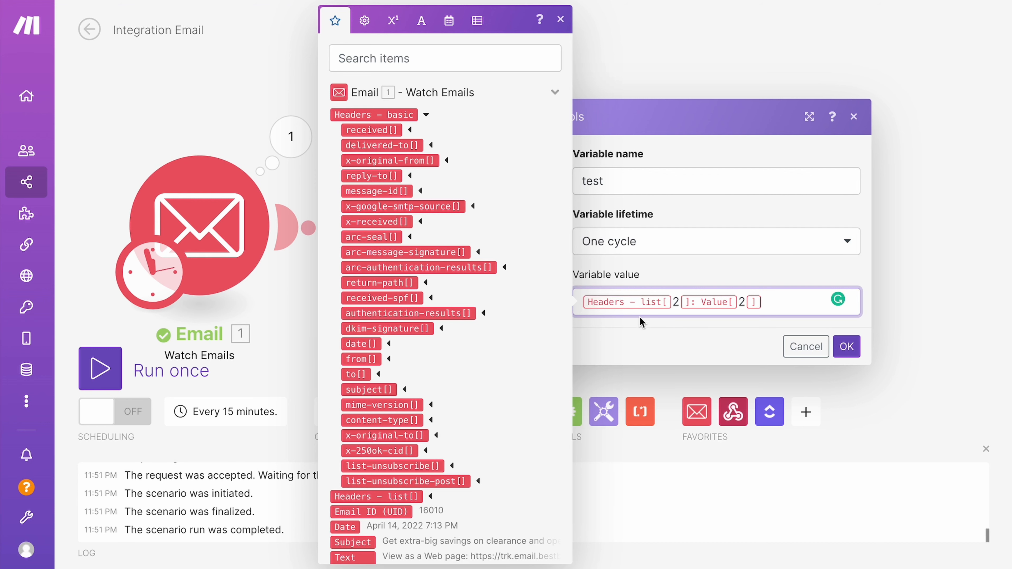
pyautogui.click(845, 347)
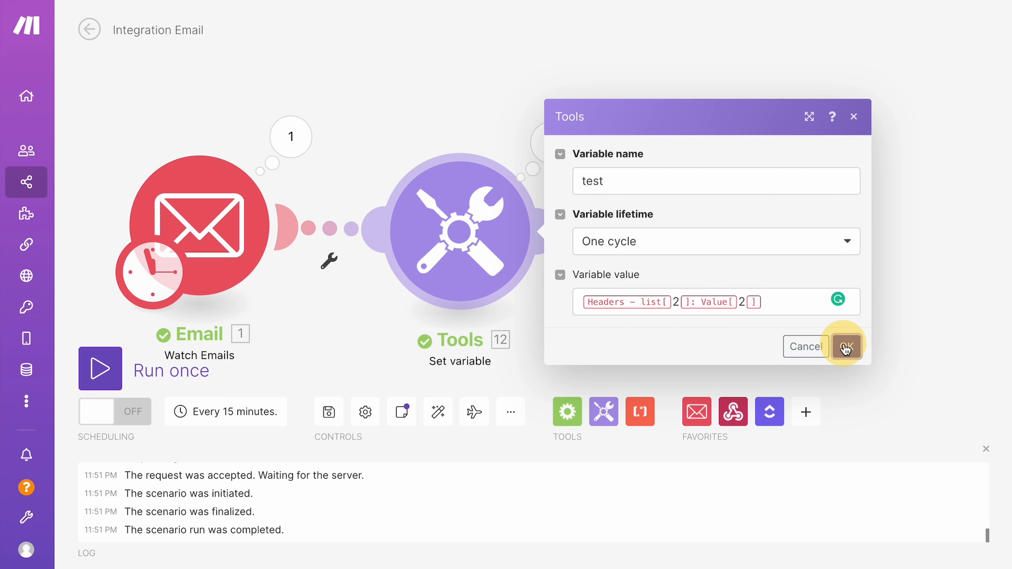
# Set the Watch Emails module to start from the selected Glassdoor email, "Just in at Apple: This week's employee reviews and more"
pyautogui.rightClick(217, 222)
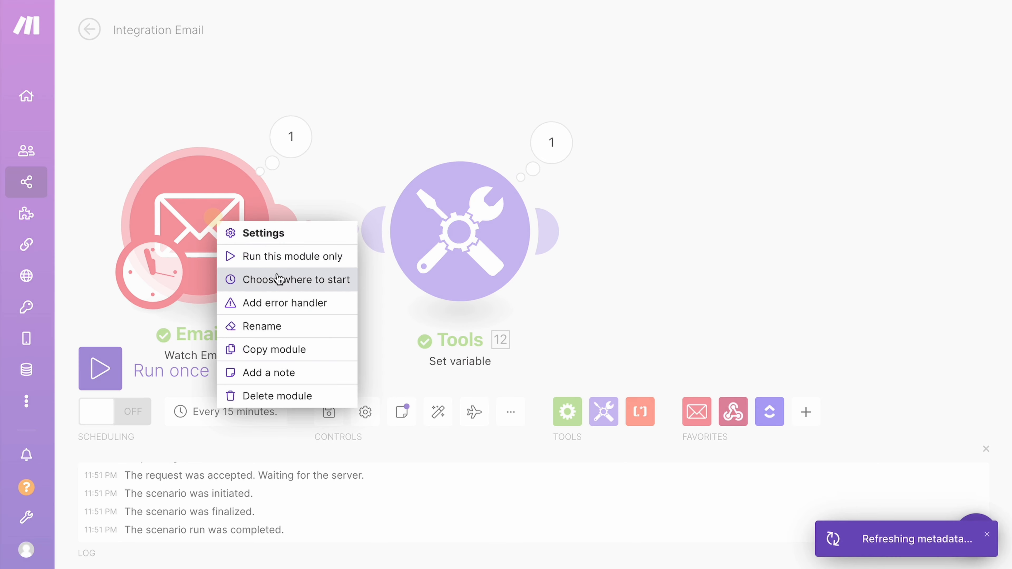
pyautogui.click(280, 284)
pyautogui.click(377, 275)
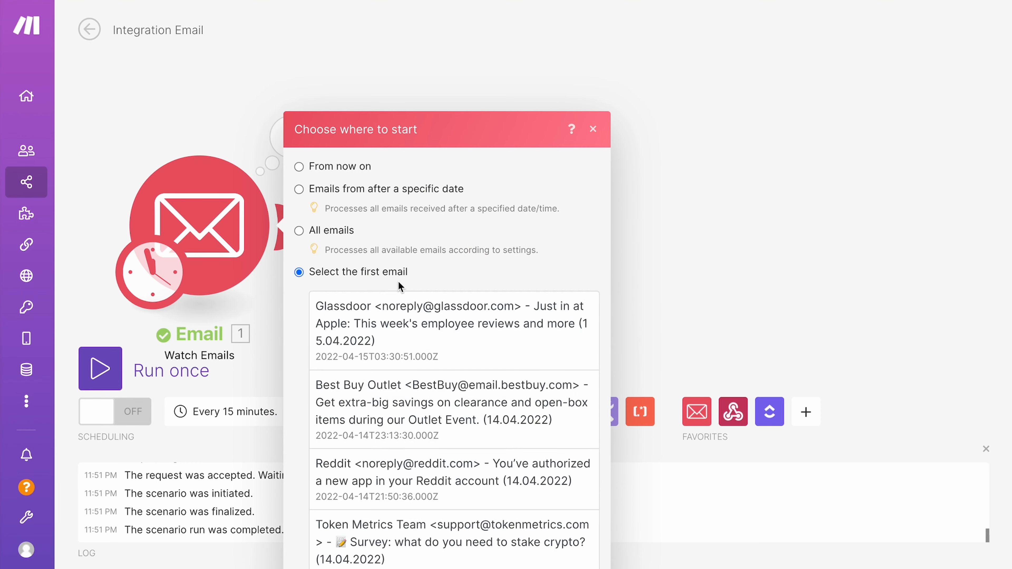
pyautogui.click(395, 204)
pyautogui.click(585, 545)
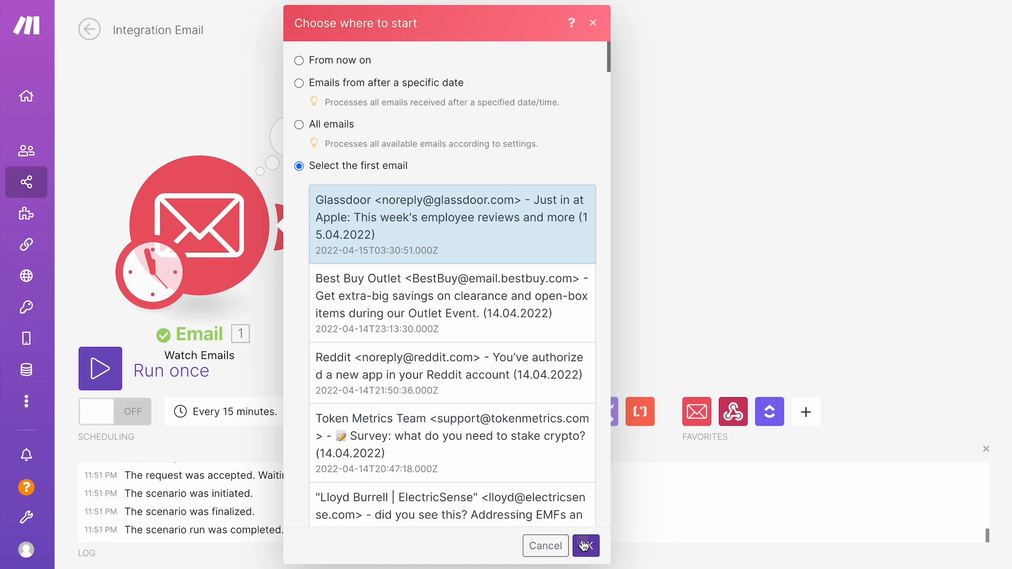
# Run the scenario once and highlight the test variable's value in the Set variable module's output
pyautogui.click(211, 372)
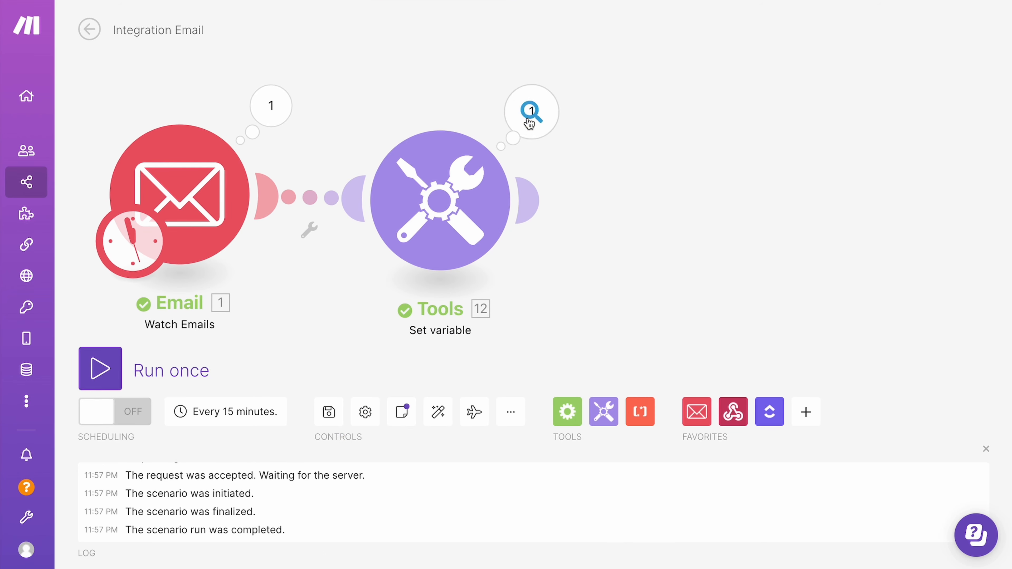
pyautogui.click(531, 112)
pyautogui.moveTo(651, 307); pyautogui.dragTo(797, 414)
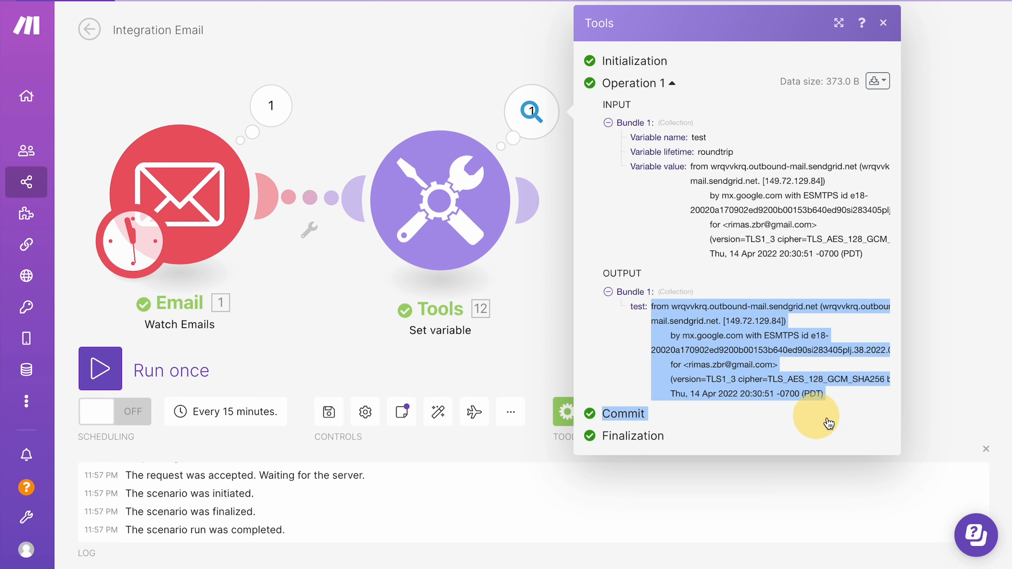
pyautogui.press('super+Tab')
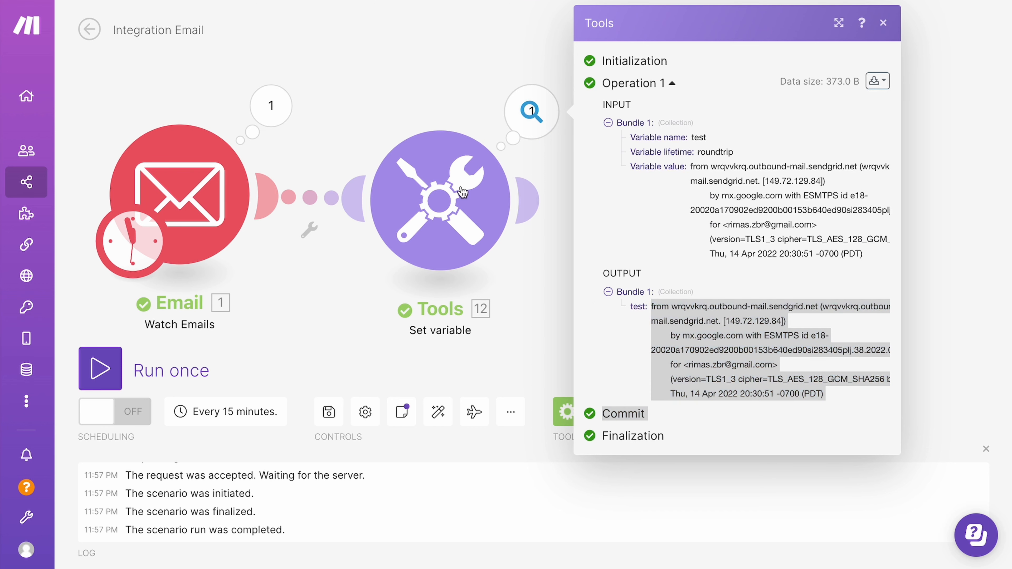
# Clear the Set variable module's variable value and collapse the Headers - basic and Sender groups in the mapping items
pyautogui.click(399, 201)
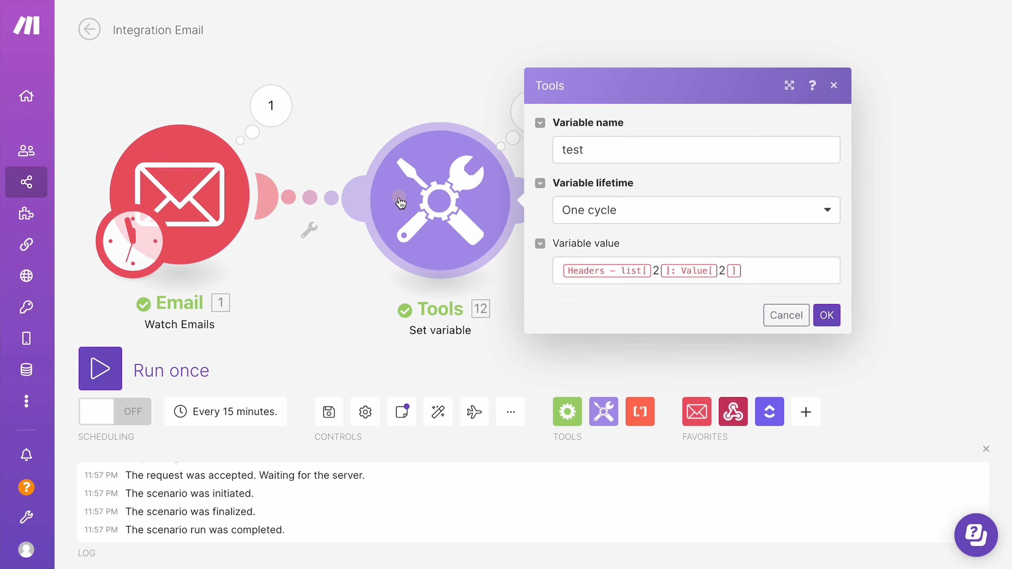
pyautogui.click(755, 270)
pyautogui.hotkey('ctrl', 'a')
pyautogui.press('BackSpace')
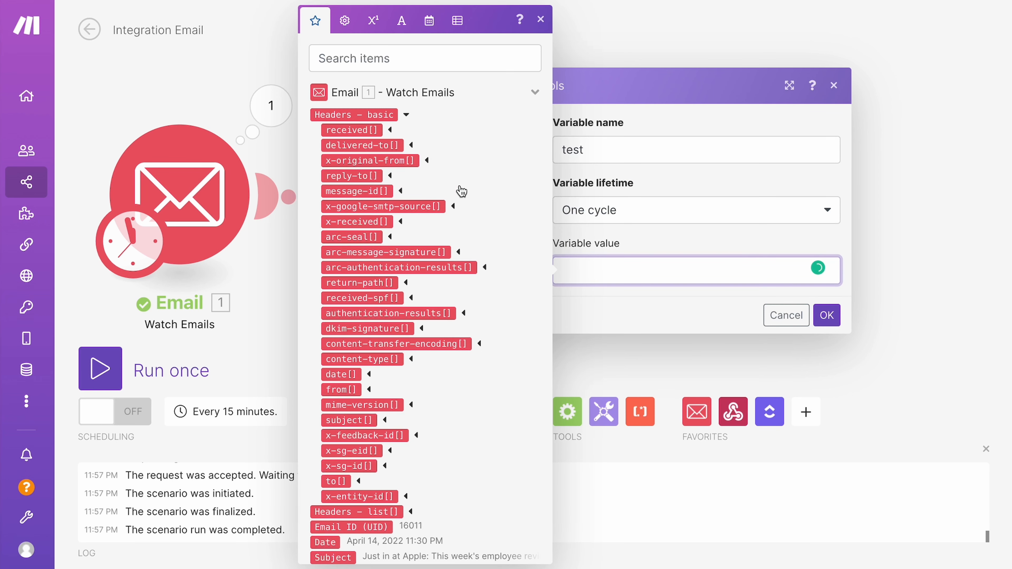
pyautogui.click(406, 116)
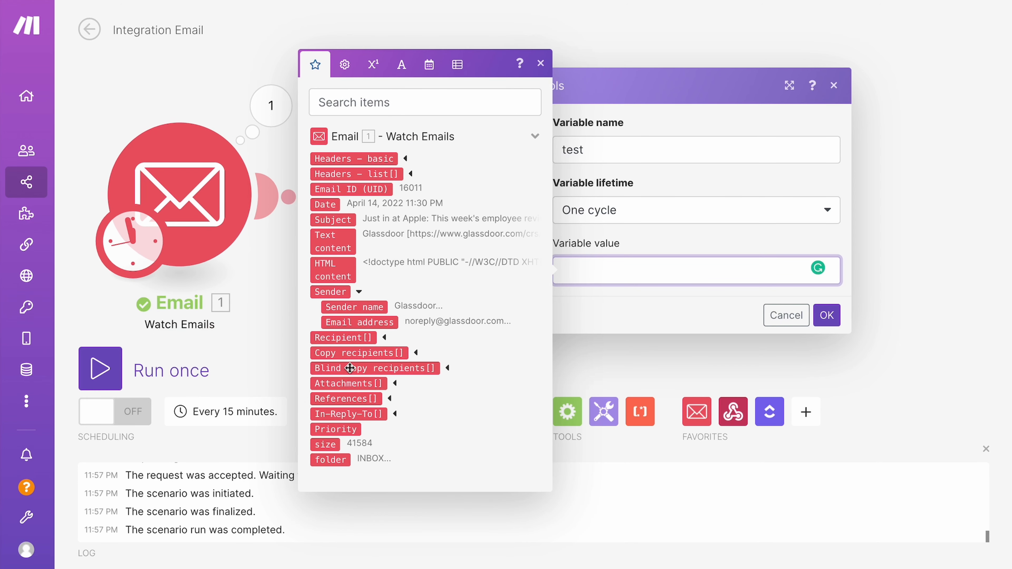
pyautogui.click(357, 292)
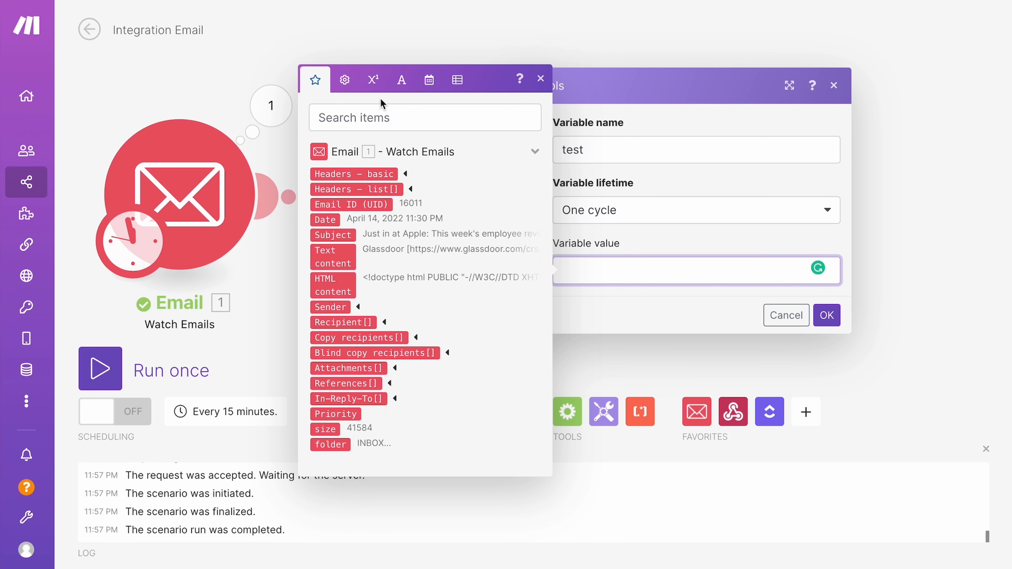
# Look through the general, math, text and binary, date and array functions available for mapping, ending at the Email module's items
pyautogui.click(344, 80)
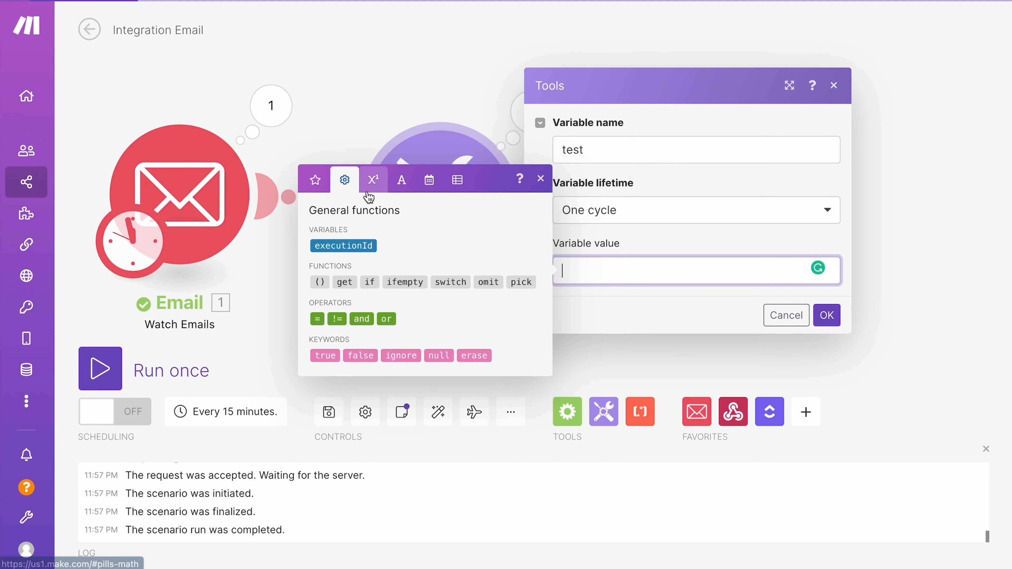
pyautogui.click(315, 180)
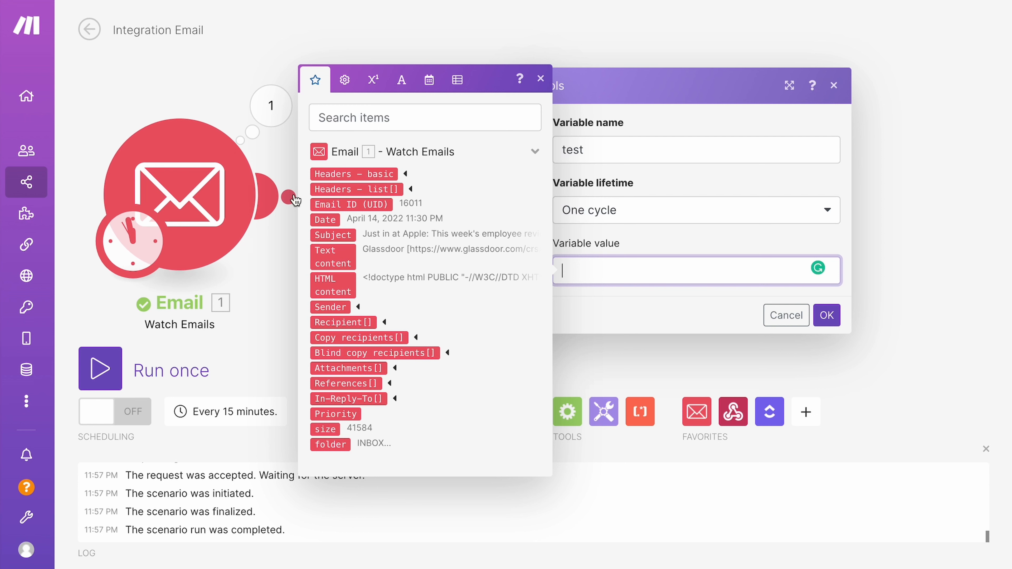
pyautogui.click(345, 80)
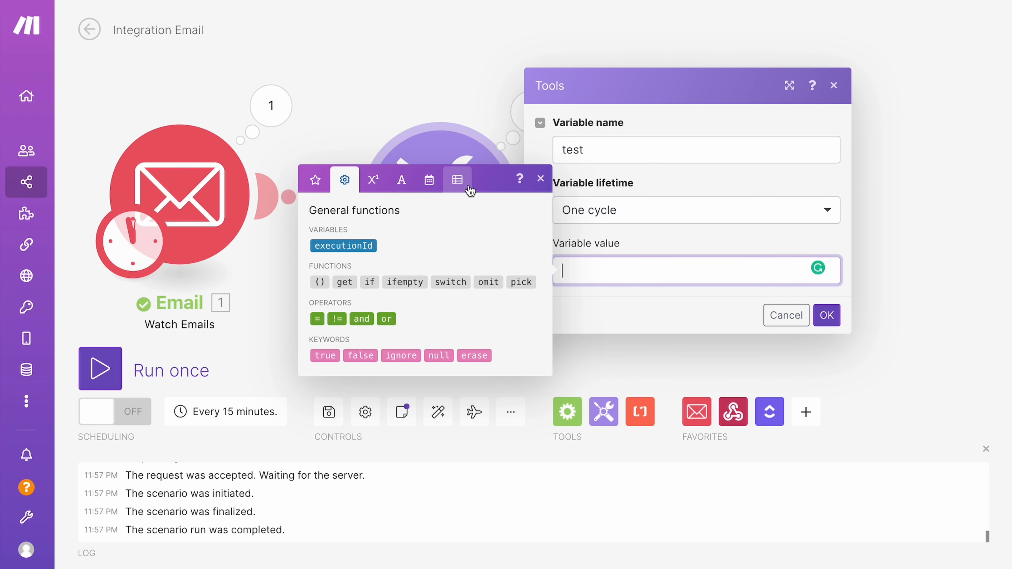
pyautogui.click(372, 180)
pyautogui.click(401, 181)
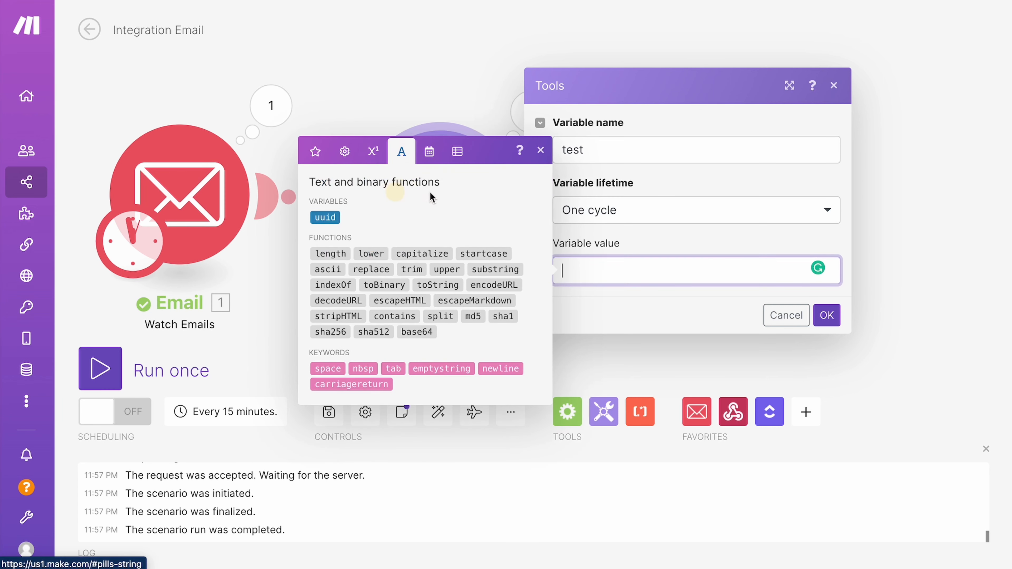
pyautogui.click(429, 181)
pyautogui.click(457, 72)
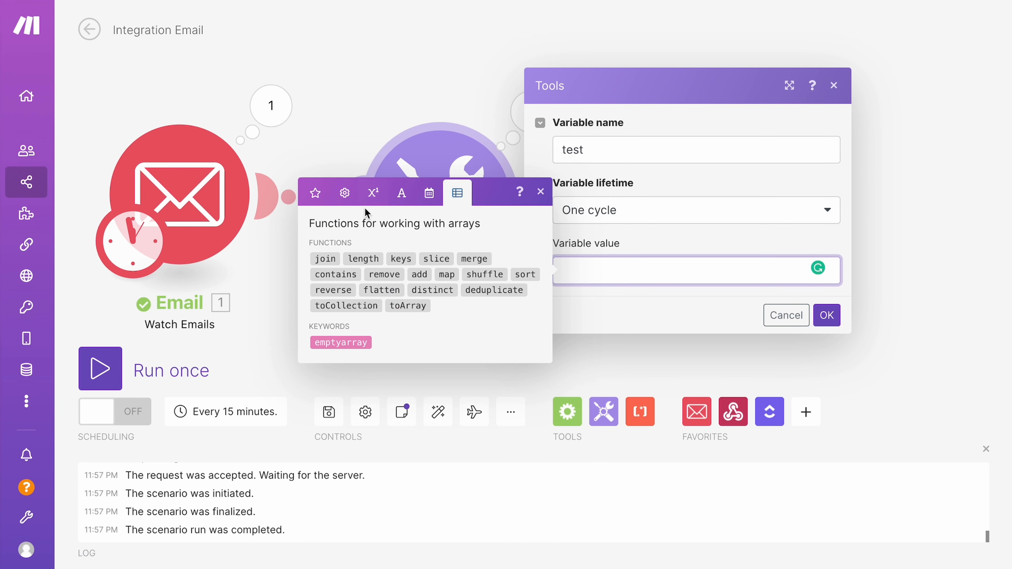
pyautogui.click(344, 180)
pyautogui.click(316, 181)
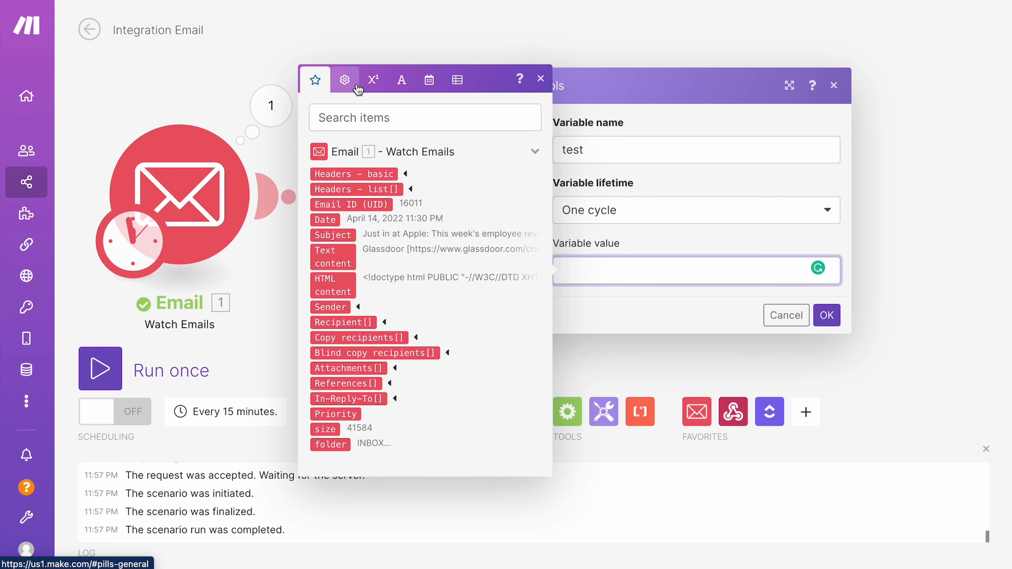
pyautogui.click(344, 77)
pyautogui.click(372, 179)
pyautogui.click(401, 180)
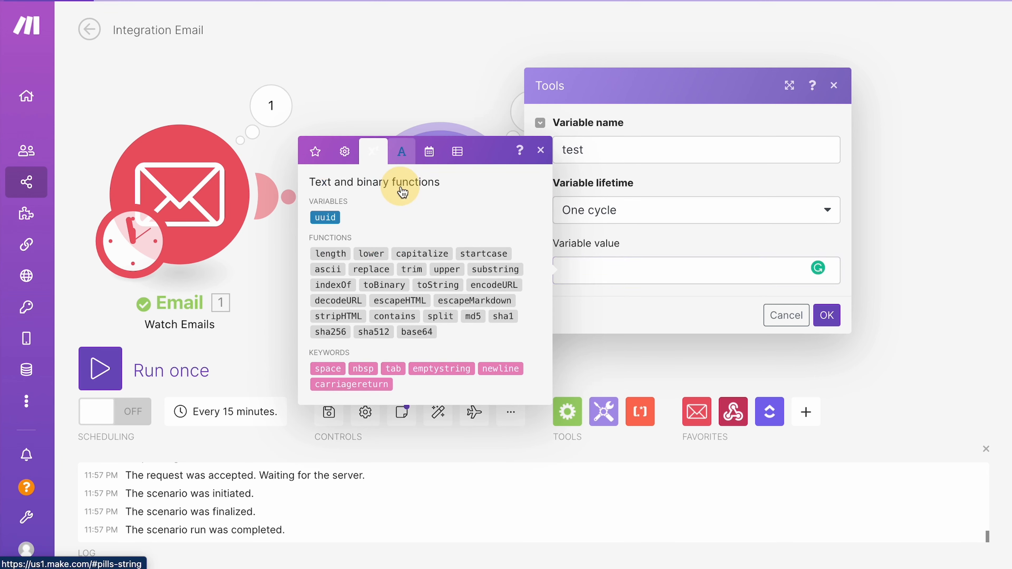
pyautogui.click(345, 153)
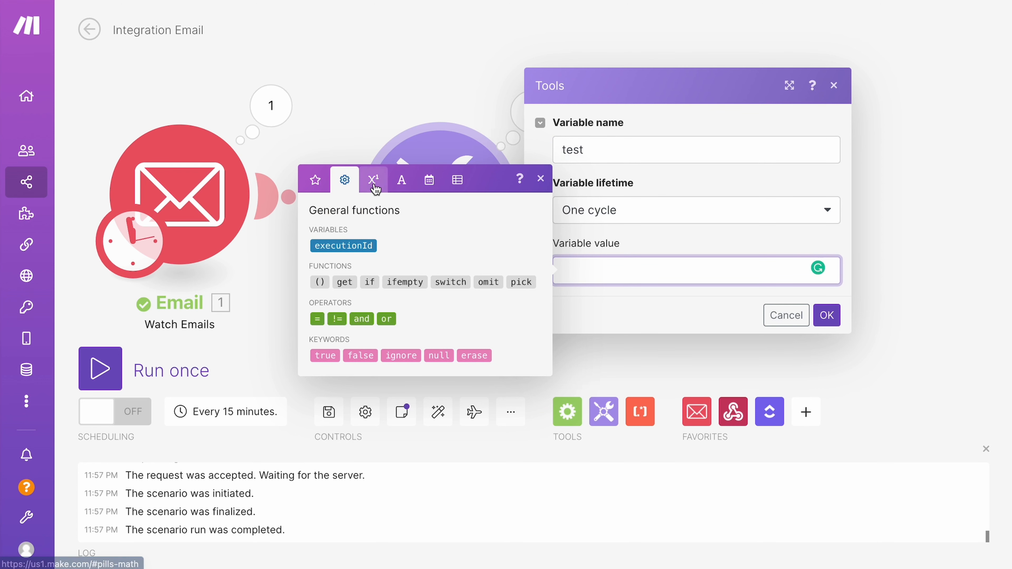
pyautogui.click(315, 180)
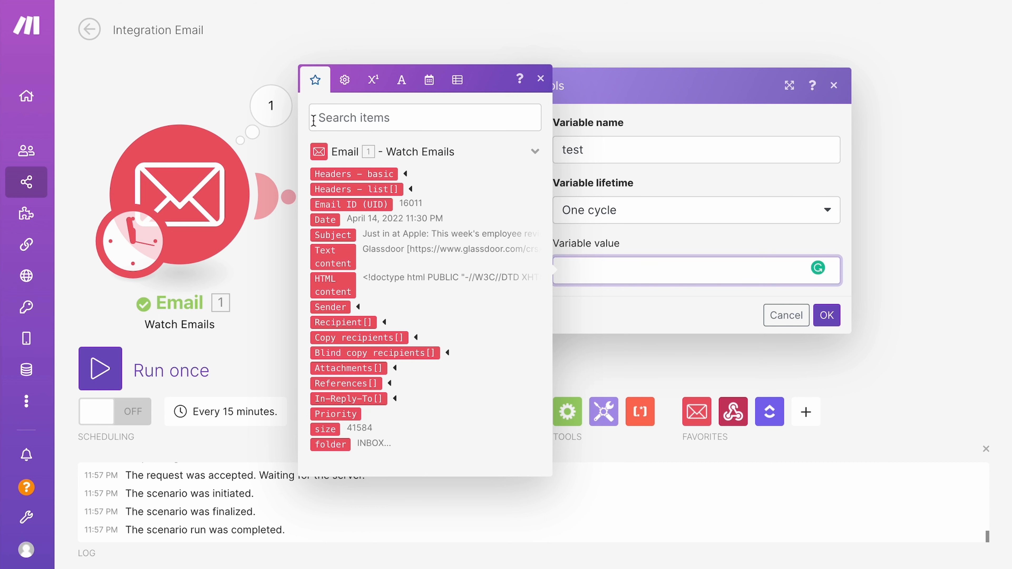
# Search the mapping items for "email" and clear the search
pyautogui.click(348, 119)
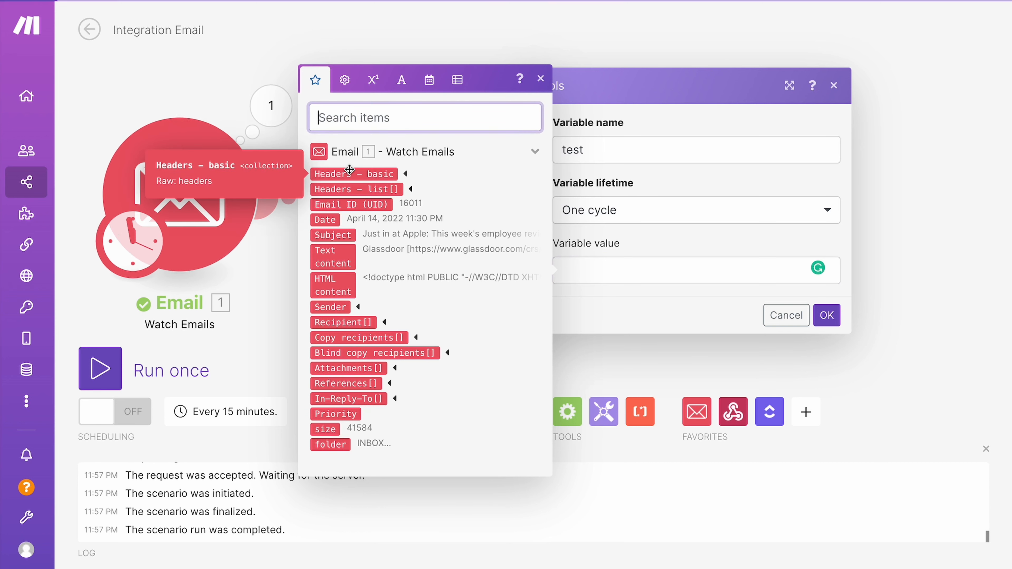
pyautogui.write('email')
pyautogui.press('BackSpace')
pyautogui.press('BackSpace')
pyautogui.press('BackSpace')
pyautogui.press('BackSpace')
pyautogui.press('BackSpace')
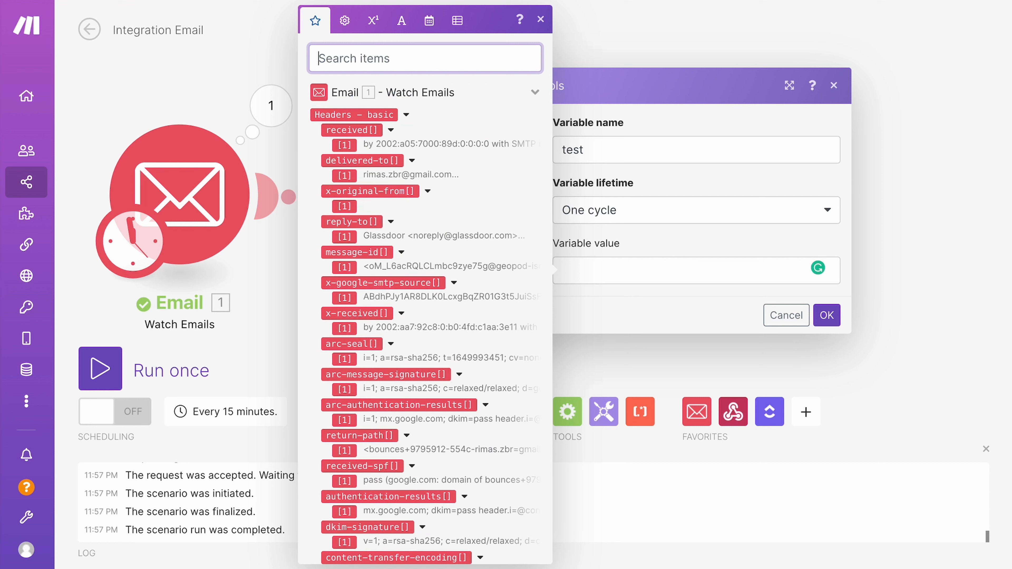
# Search the mapping items for "header" and clear the search
pyautogui.write('header')
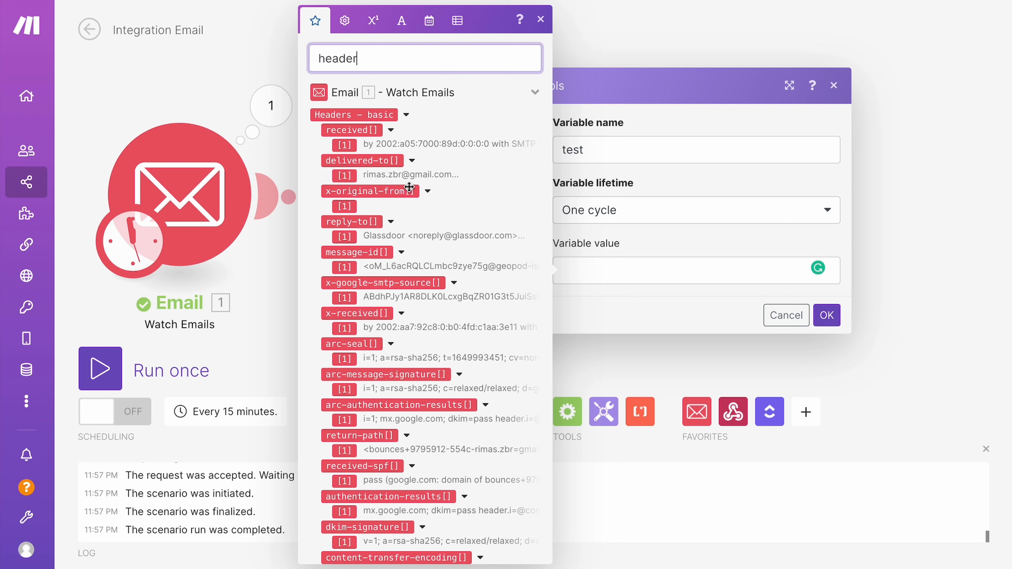
pyautogui.doubleClick(375, 52)
pyautogui.press('BackSpace')
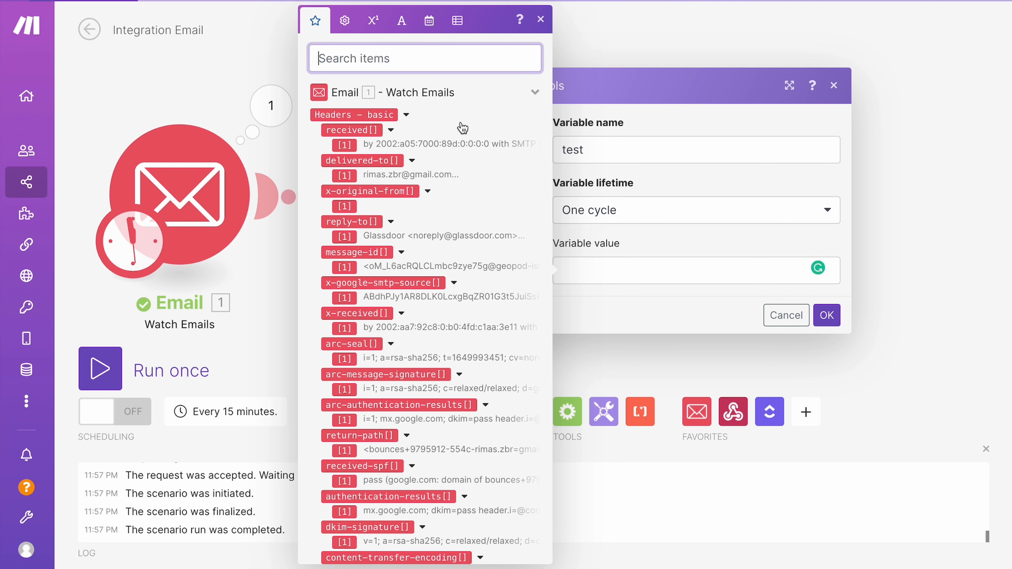
pyautogui.click(608, 259)
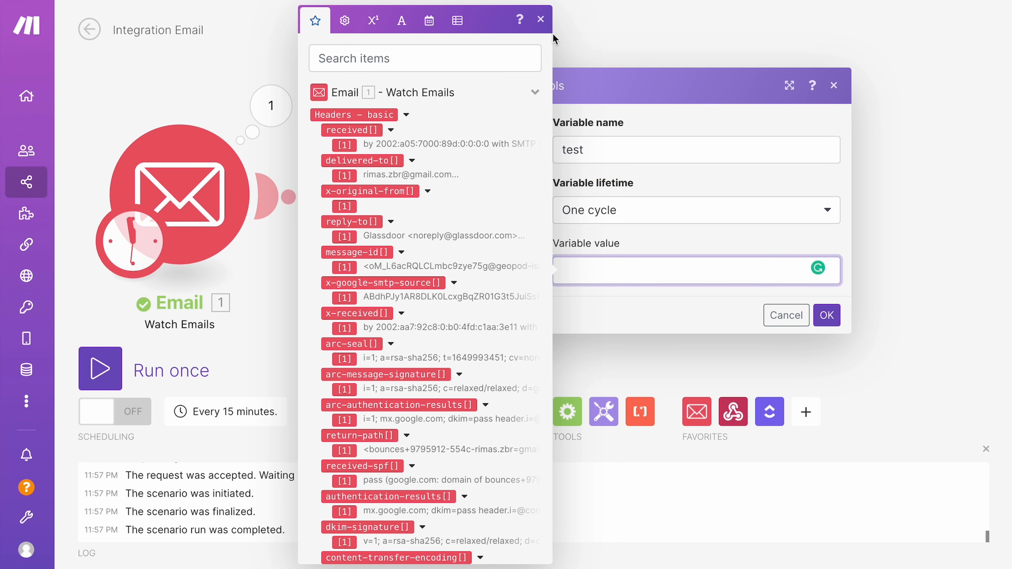
pyautogui.click(540, 19)
pyautogui.click(574, 269)
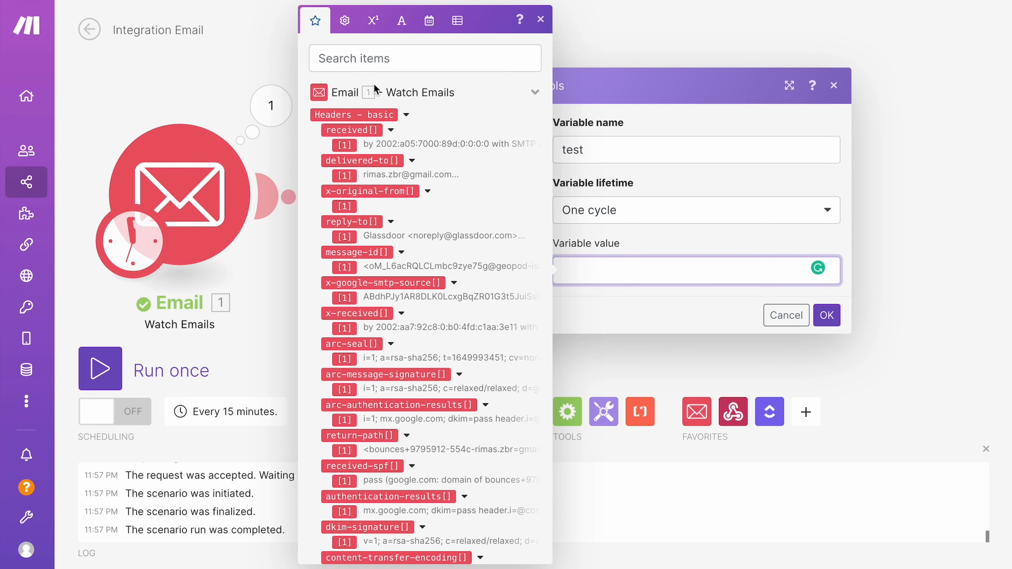
# Collapse the Headers - basic and Headers - list groups and search the mapping items for "heade"
pyautogui.click(406, 115)
pyautogui.click(411, 130)
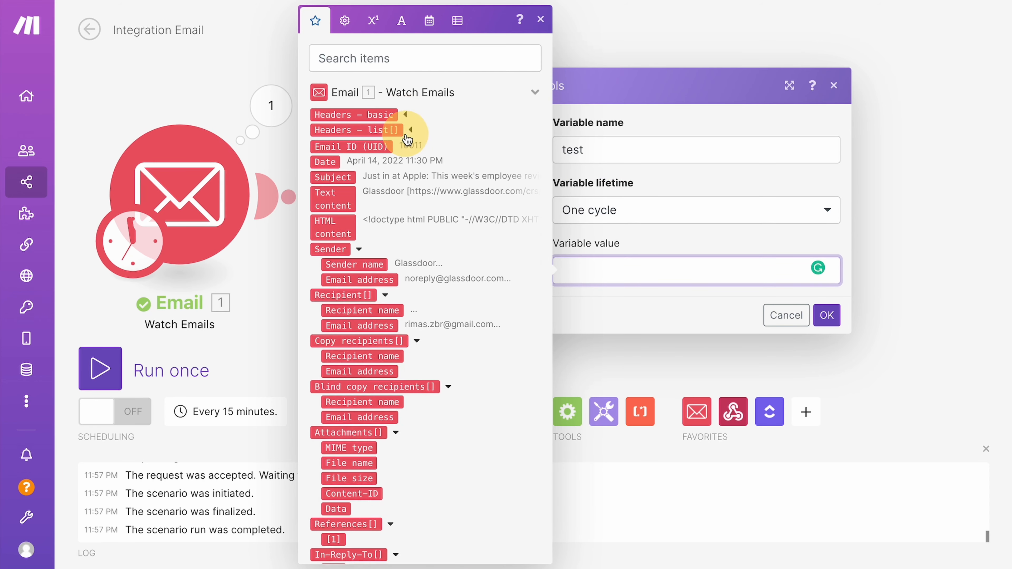
pyautogui.click(362, 58)
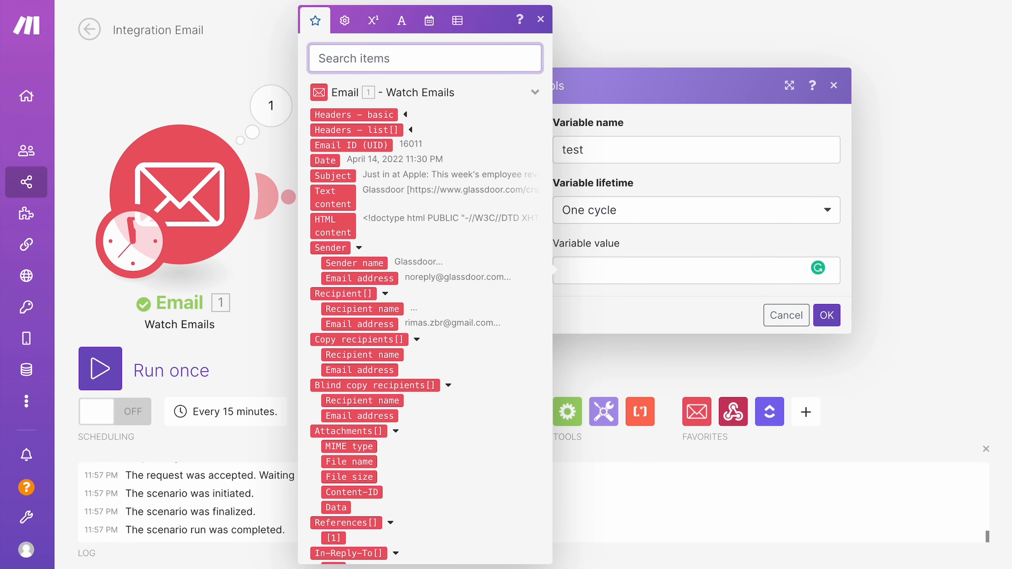
pyautogui.write('heade')
pyautogui.scroll(-10, 334, 321)
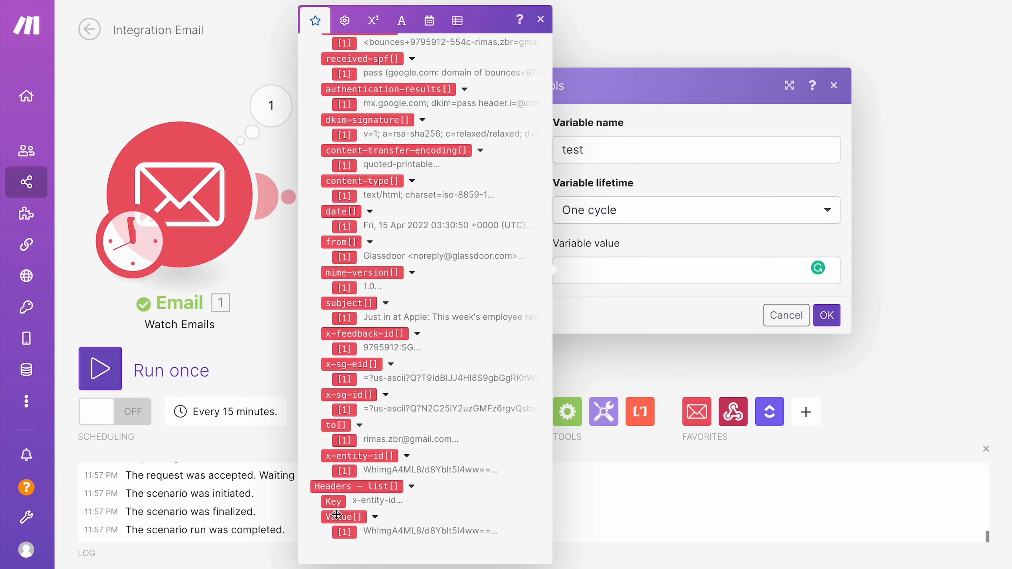
pyautogui.write('de')
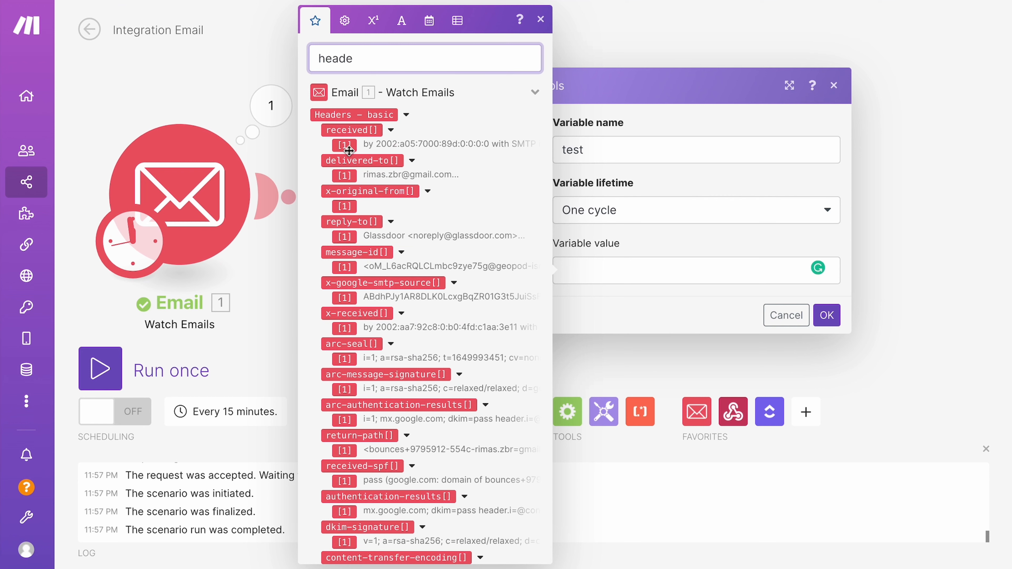
# Replace the mapping items search with "email"
pyautogui.doubleClick(352, 59)
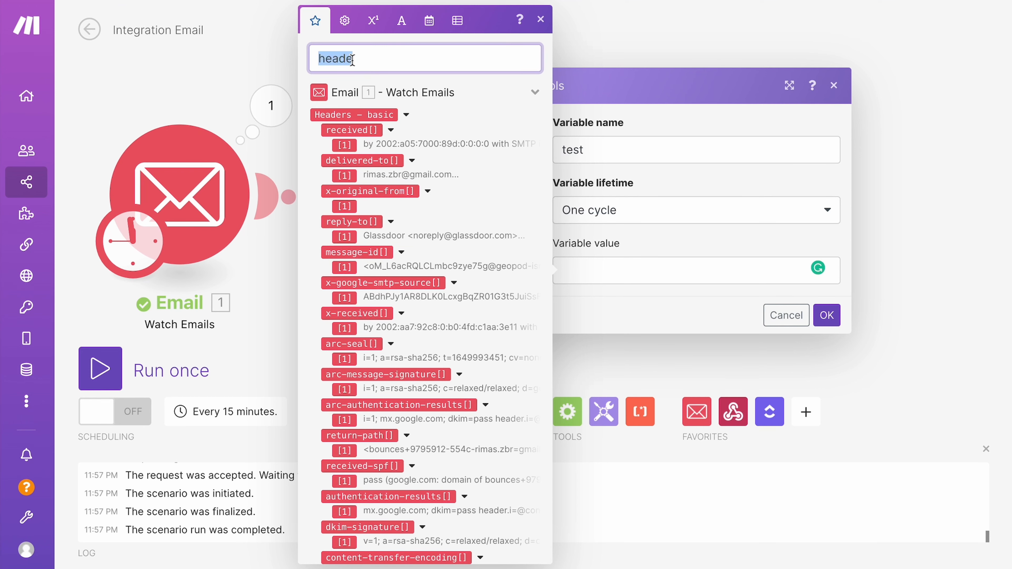
pyautogui.write('email')
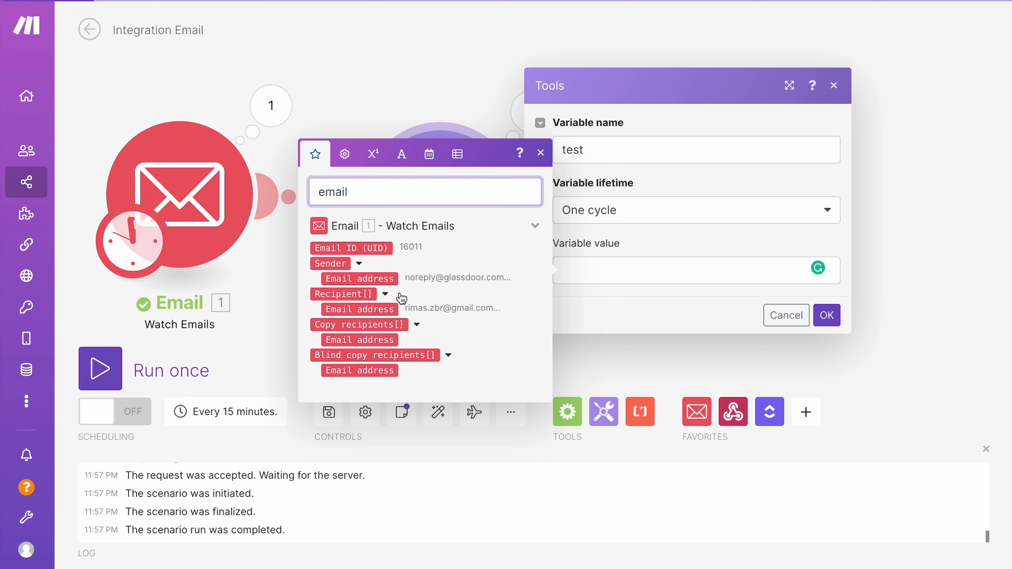
pyautogui.doubleClick(355, 186)
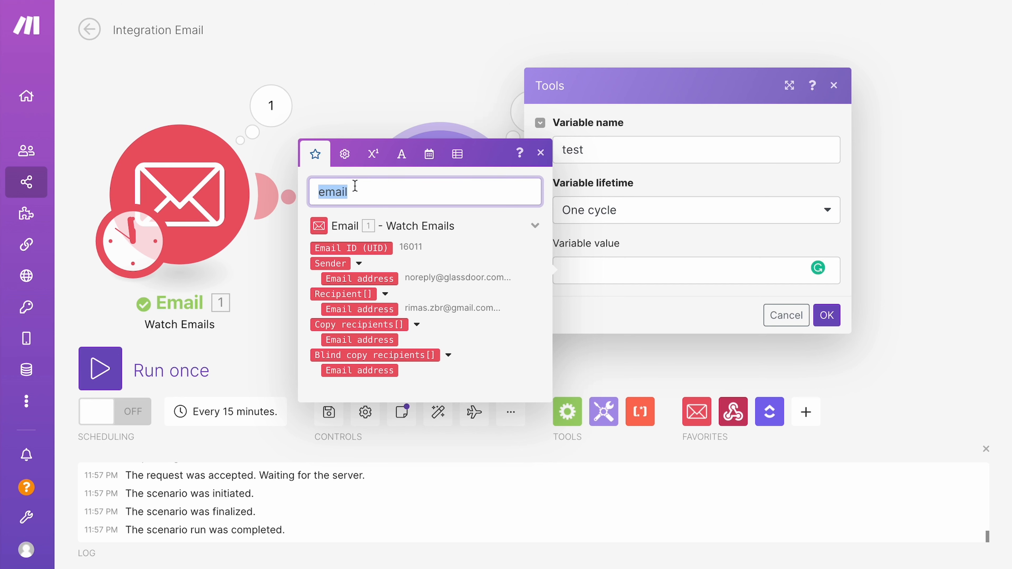
# Insert an if function into the variable value with an omit function as its first argument, and view the if function's syntax
pyautogui.click(373, 154)
pyautogui.click(344, 180)
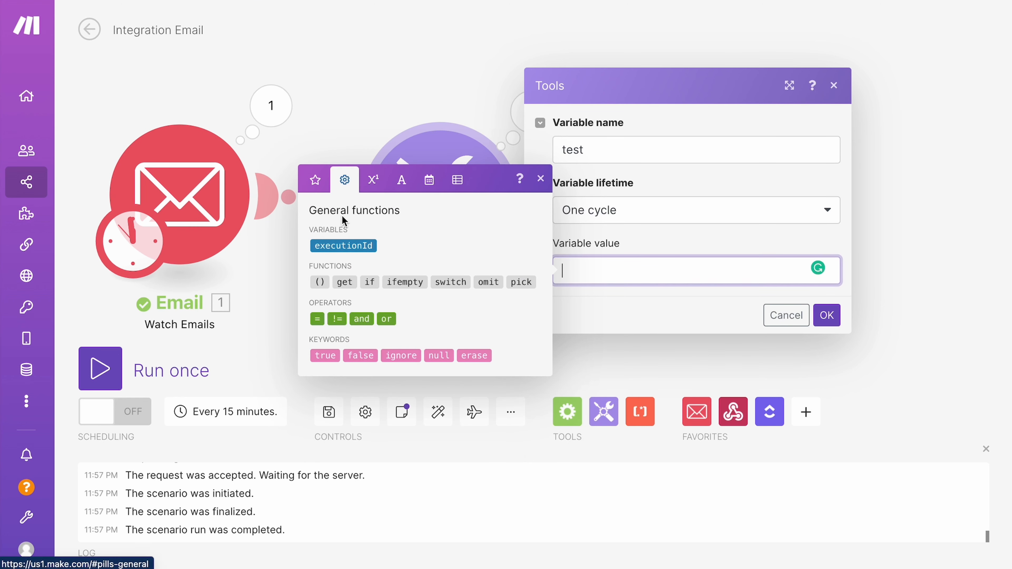
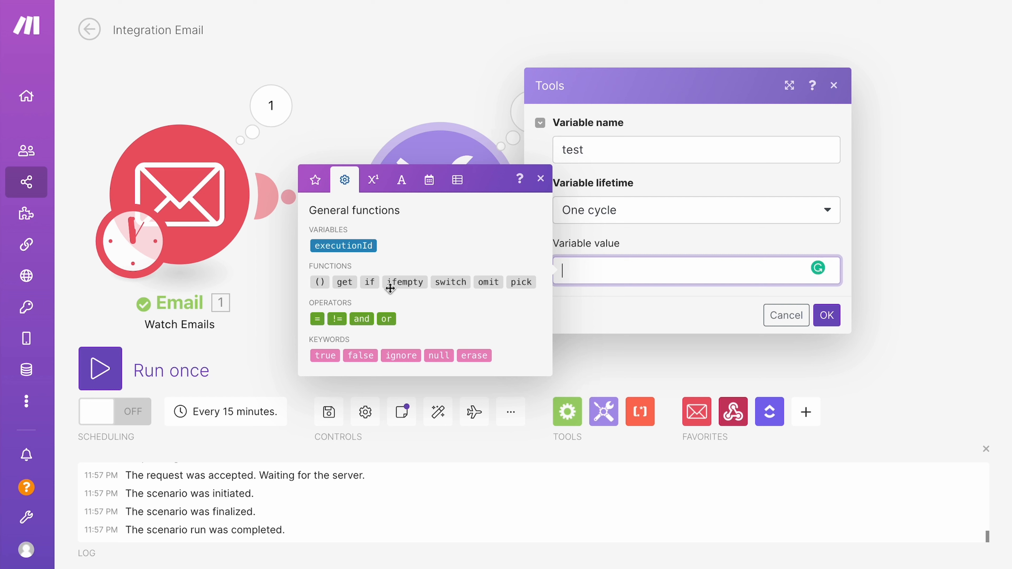
pyautogui.click(369, 282)
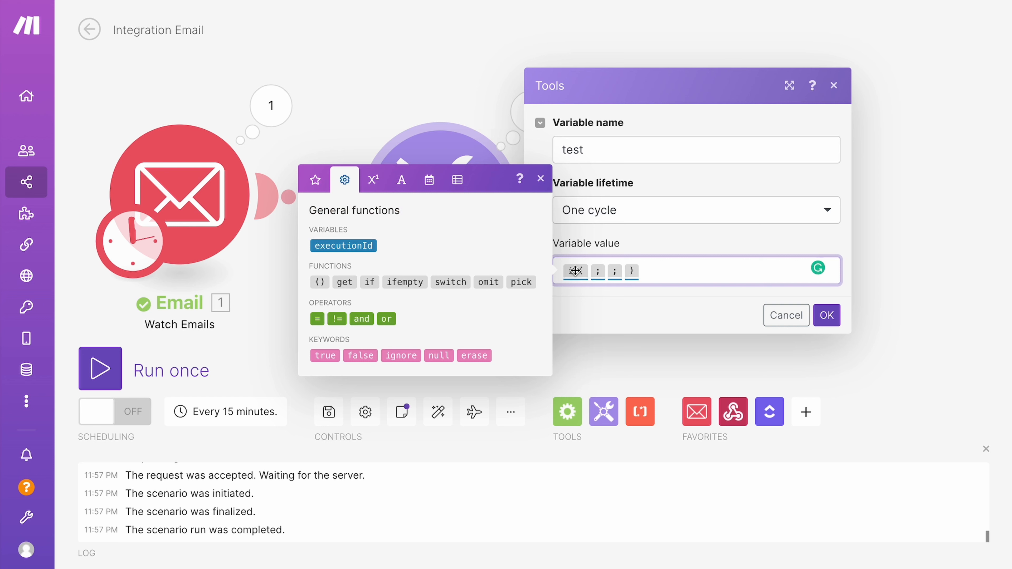
pyautogui.moveTo(575, 270)
pyautogui.click(587, 274)
pyautogui.click(488, 282)
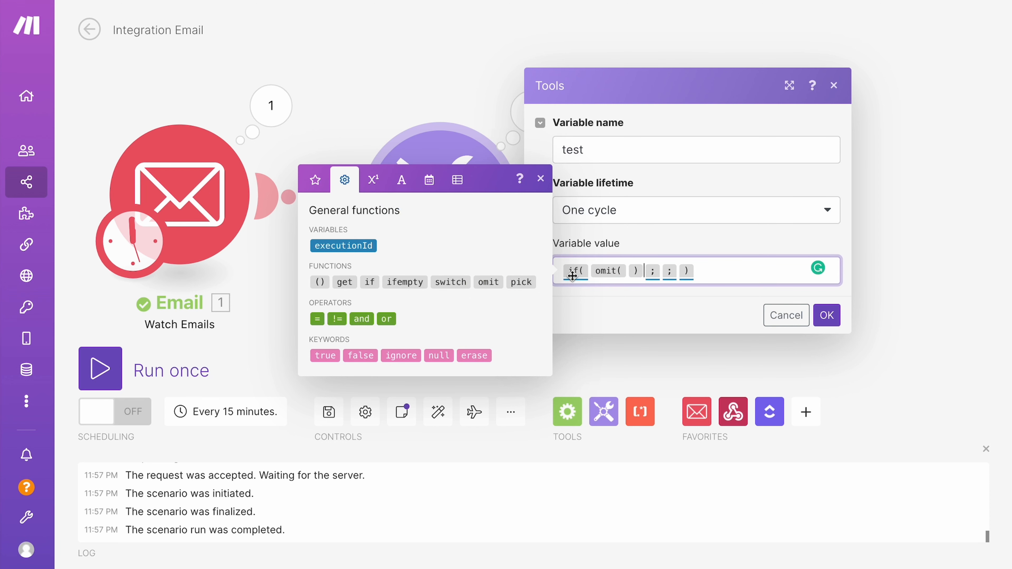
pyautogui.moveTo(572, 272)
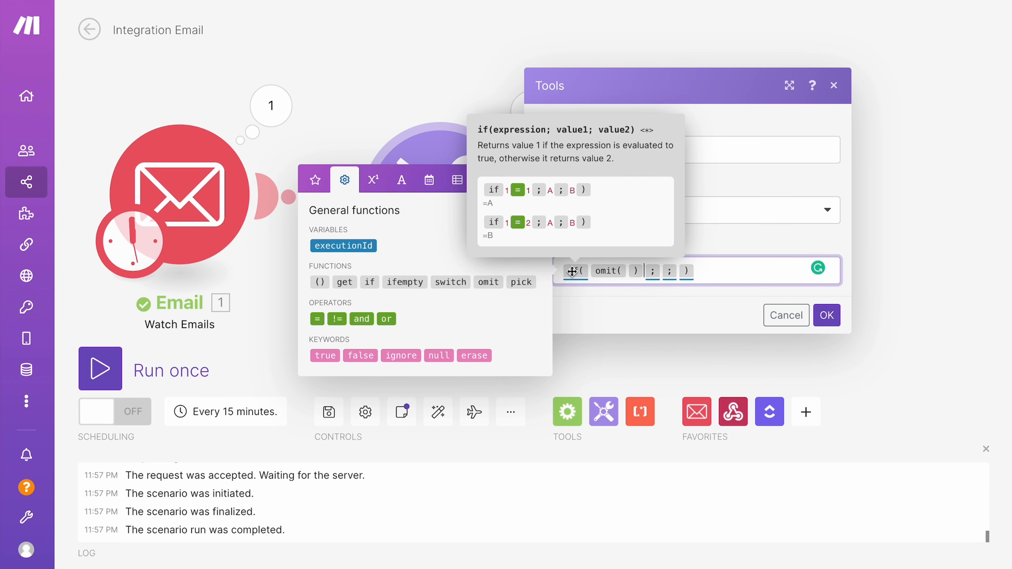
pyautogui.click(593, 311)
pyautogui.moveTo(575, 271)
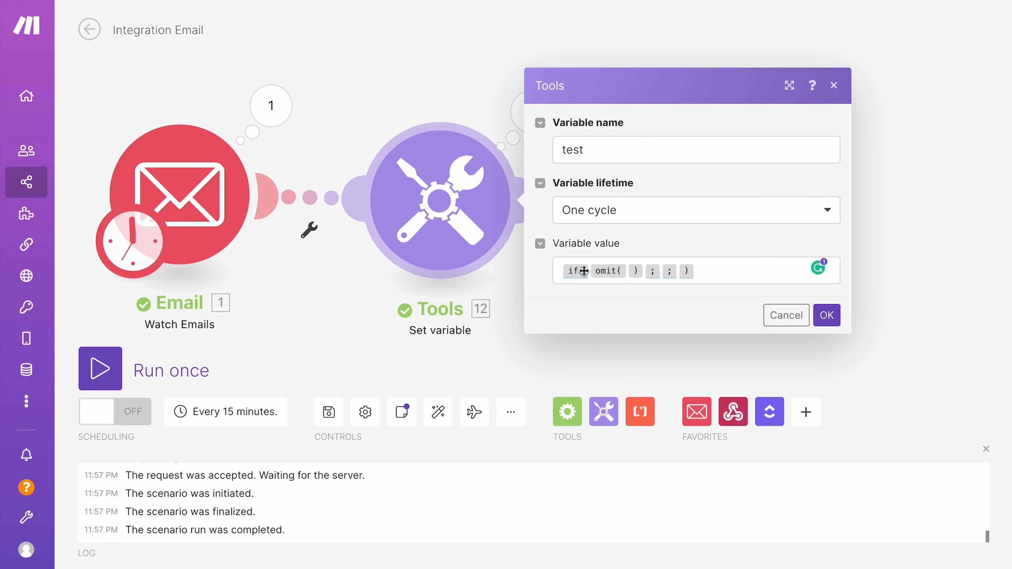
# Add a switch function right after the omit function inside the if function and close the mapping items
pyautogui.click(645, 270)
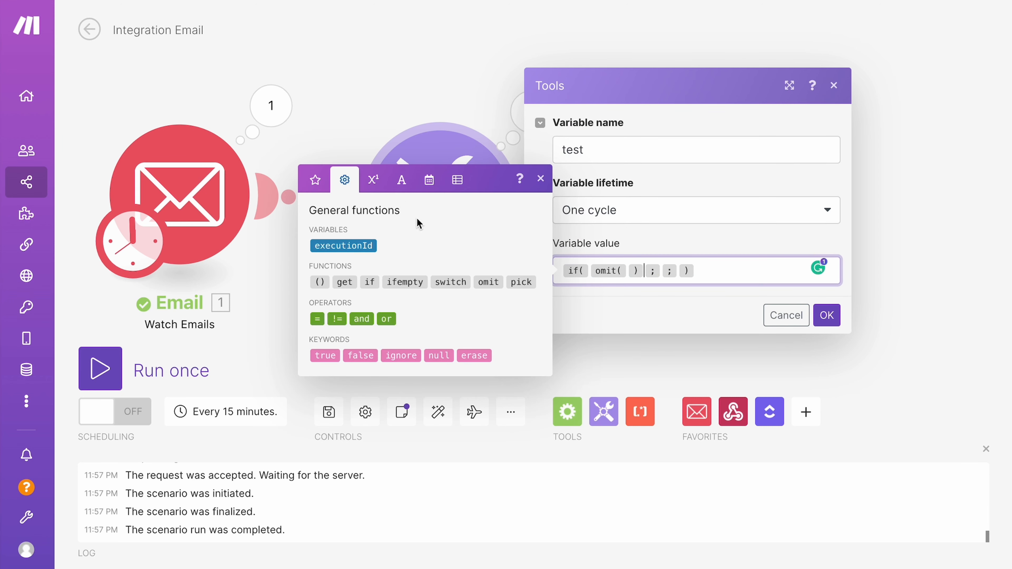
pyautogui.click(449, 285)
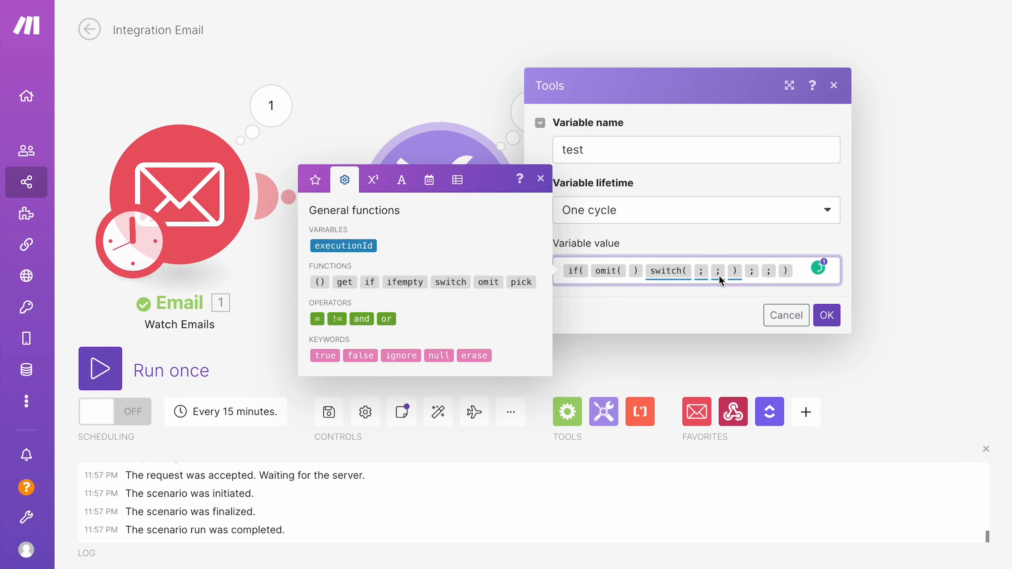
pyautogui.click(596, 305)
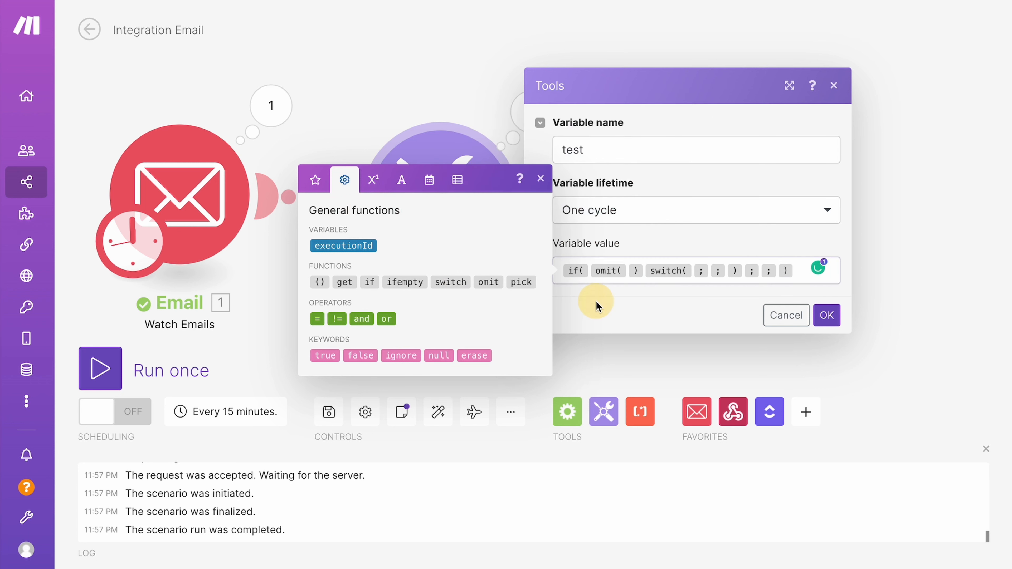
pyautogui.click(541, 180)
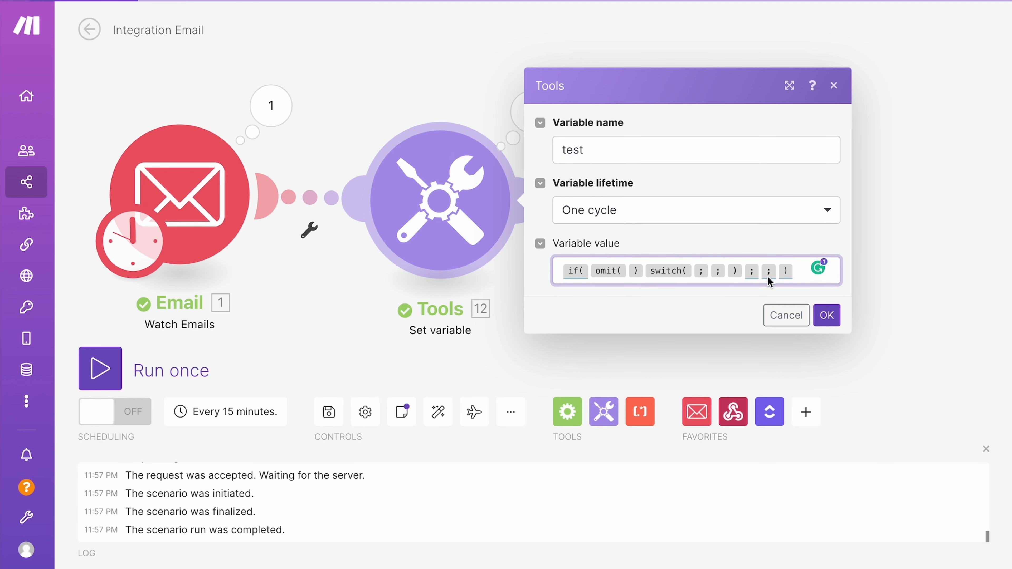
# Clear the nested functions from the Set variable module's variable value
pyautogui.click(797, 266)
pyautogui.hotkey('ctrl', 'a')
pyautogui.press('BackSpace')
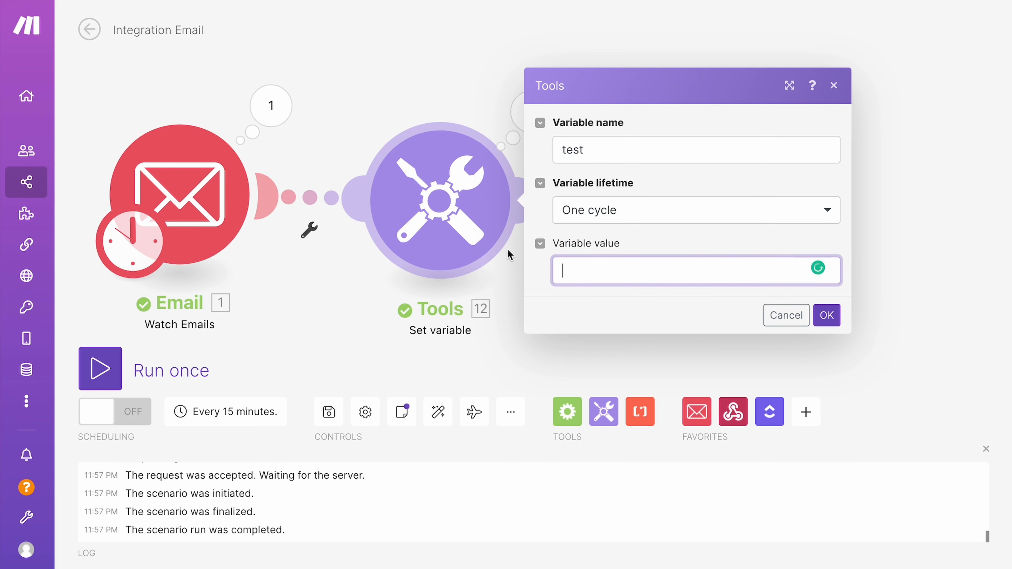
# Review the general, math, text and binary, date and time, and array functions available for the variable value
pyautogui.click(566, 268)
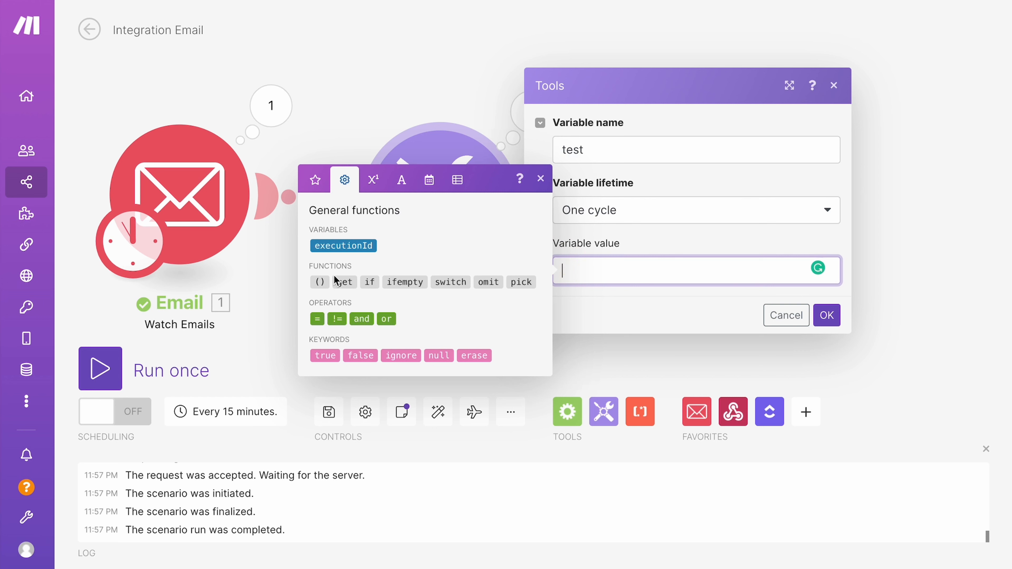
pyautogui.click(373, 180)
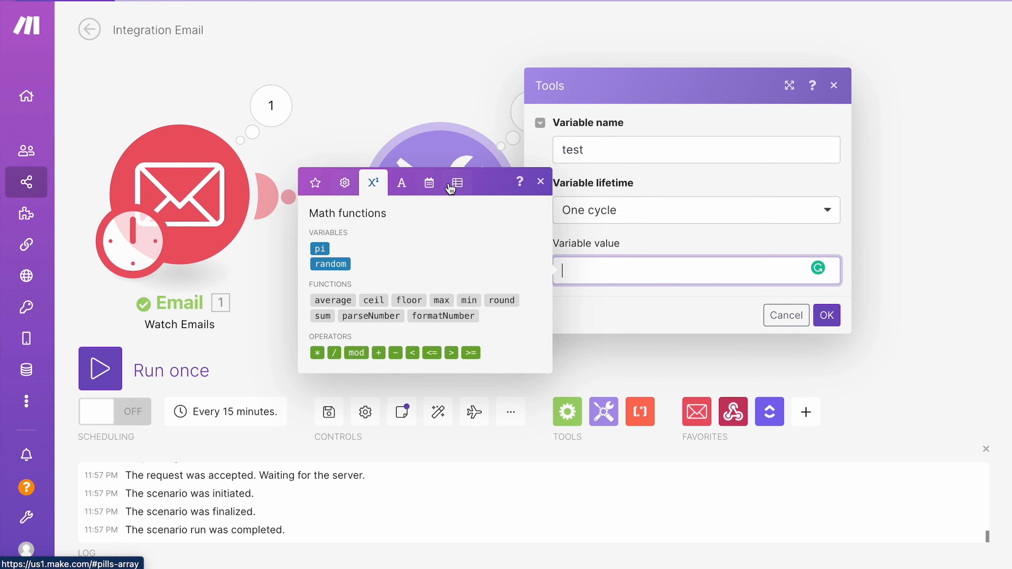
pyautogui.click(345, 182)
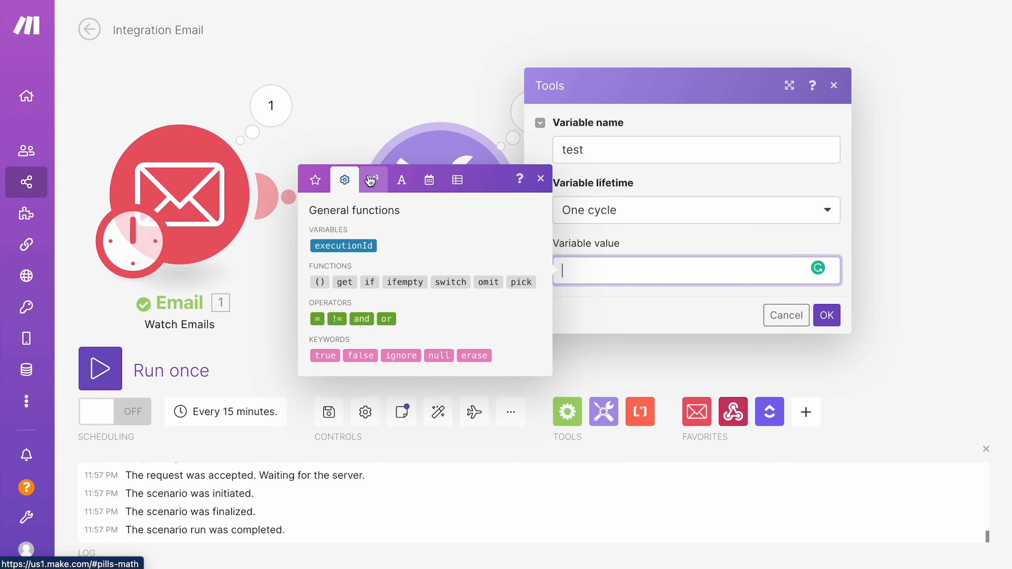
pyautogui.click(372, 190)
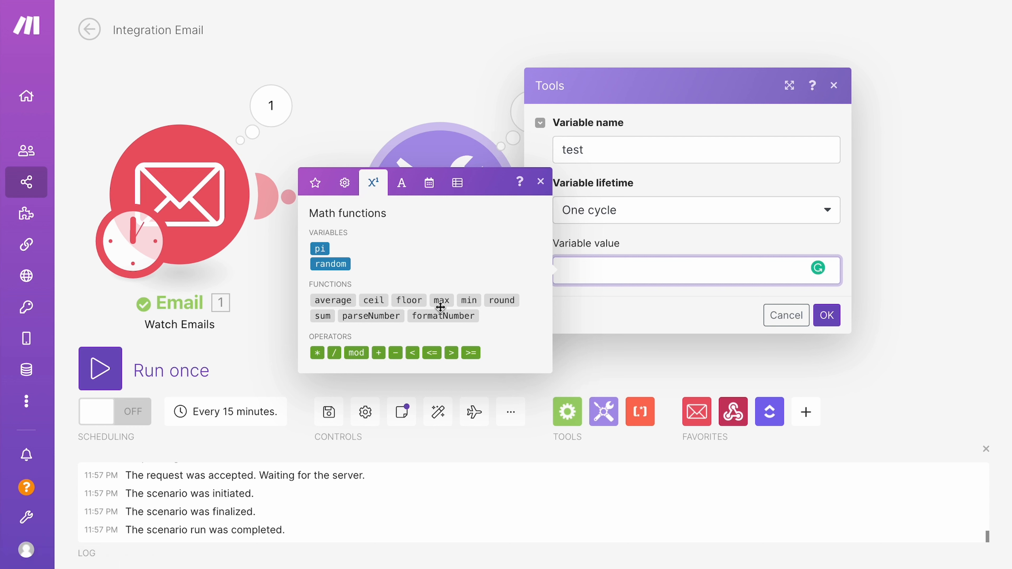
pyautogui.click(401, 183)
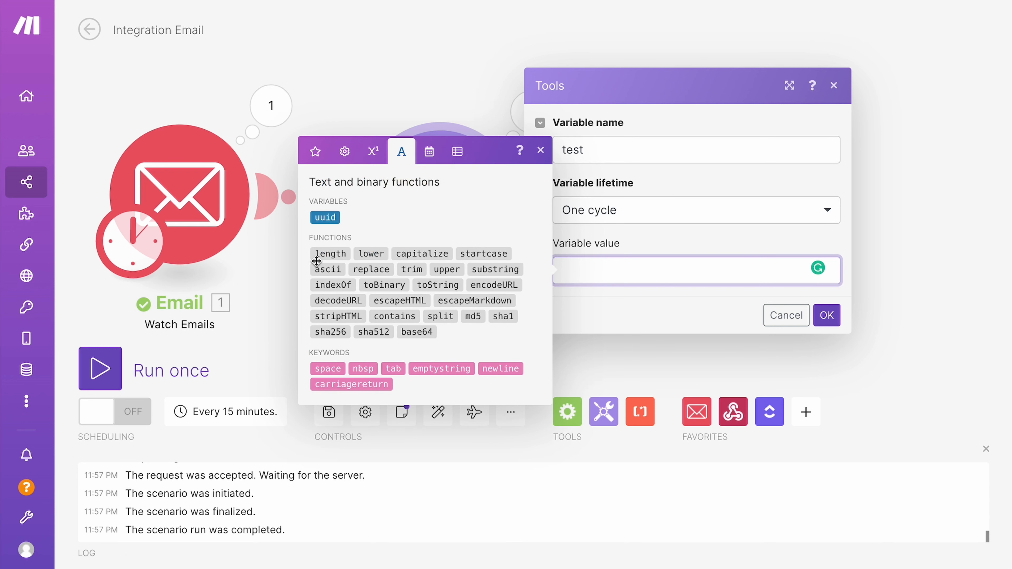
pyautogui.click(428, 149)
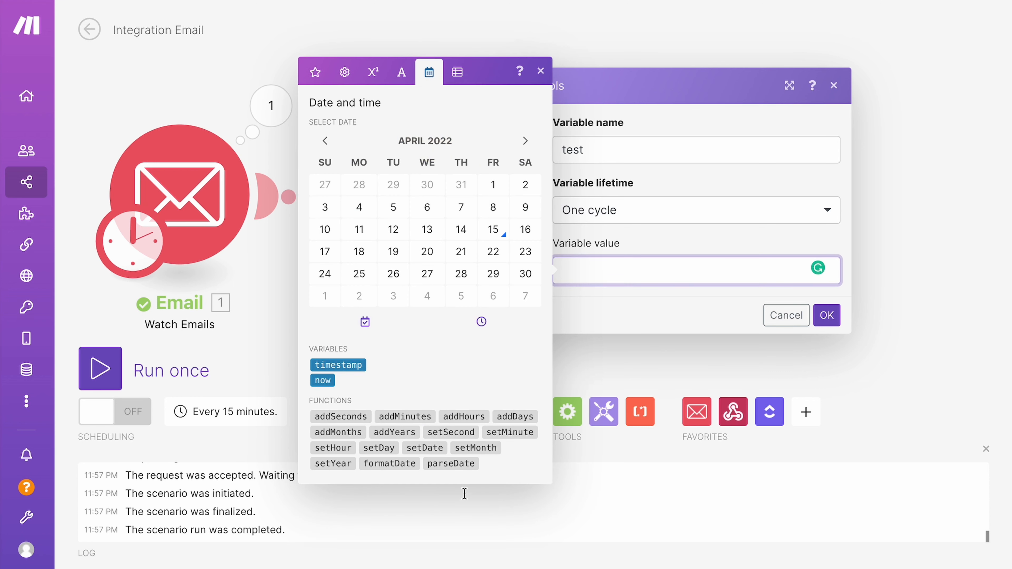
pyautogui.click(454, 79)
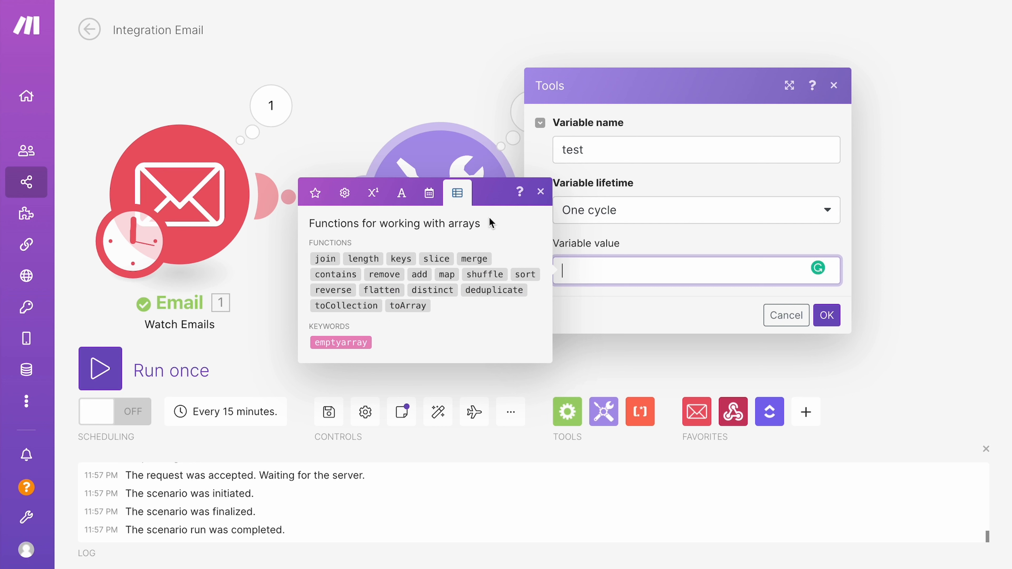
# Insert the contains, distinct, toArray and join array functions into the variable value, then clear it
pyautogui.click(335, 273)
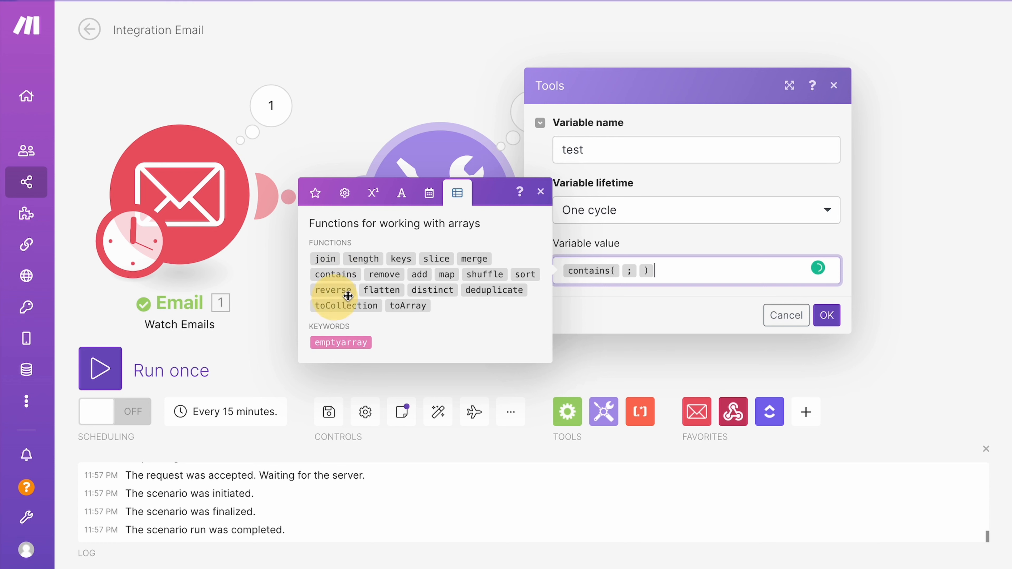
pyautogui.click(422, 290)
pyautogui.click(413, 309)
pyautogui.click(324, 259)
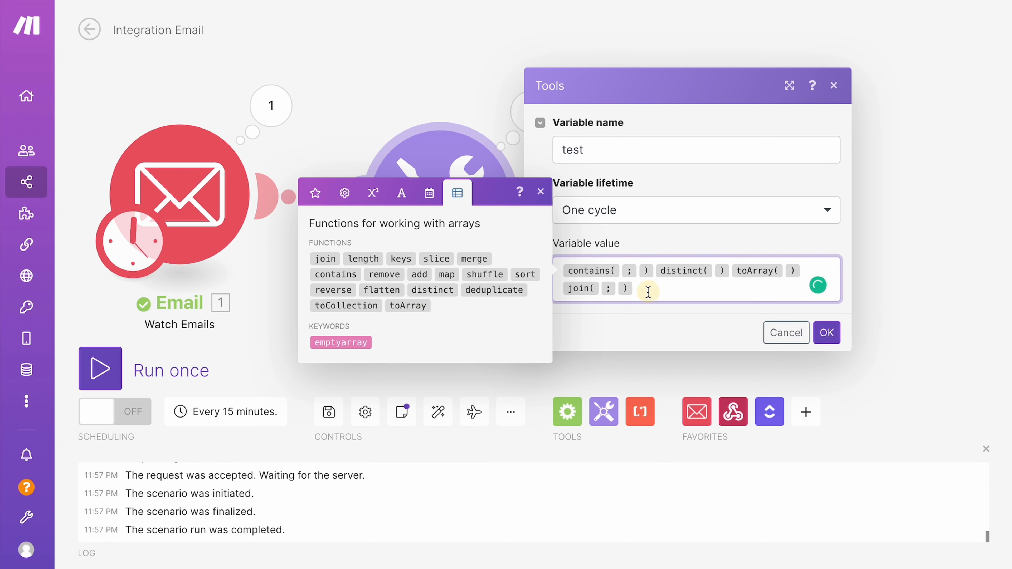
pyautogui.moveTo(645, 289); pyautogui.dragTo(527, 218)
pyautogui.press('BackSpace')
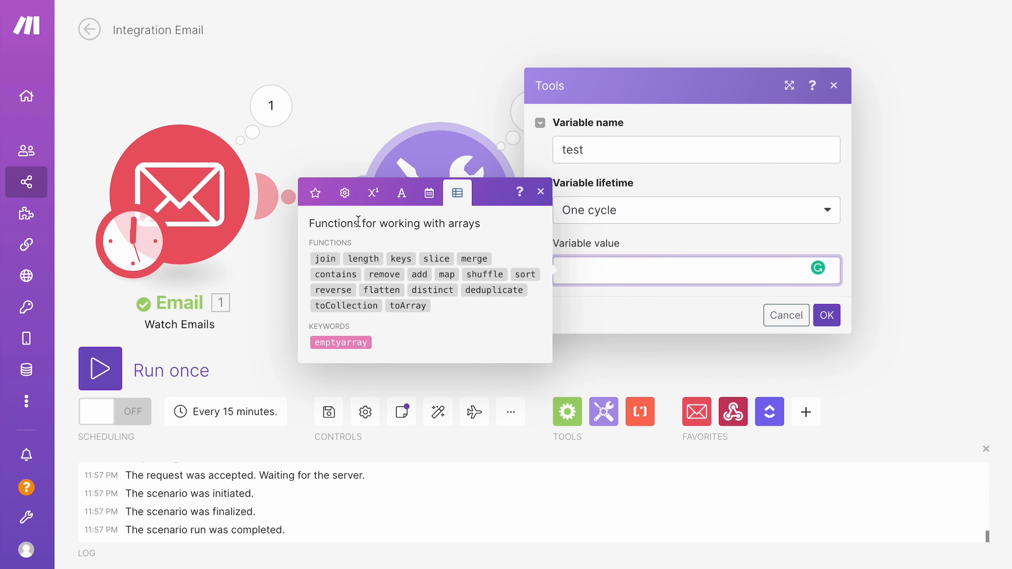
# Insert the general variable executionId and the math variables random and pi into the variable value
pyautogui.click(353, 204)
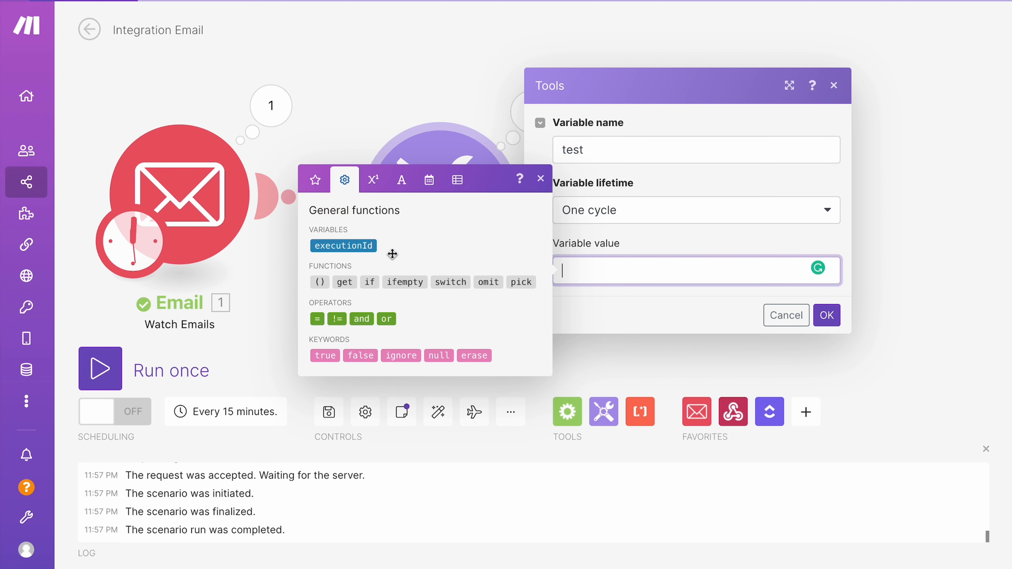
pyautogui.click(353, 245)
pyautogui.click(373, 180)
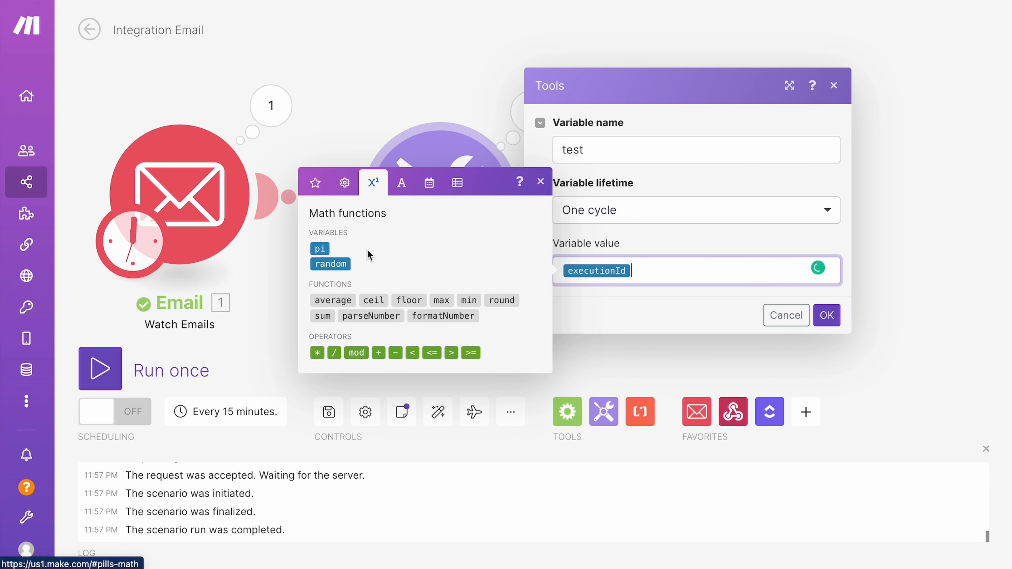
pyautogui.click(338, 266)
pyautogui.click(320, 249)
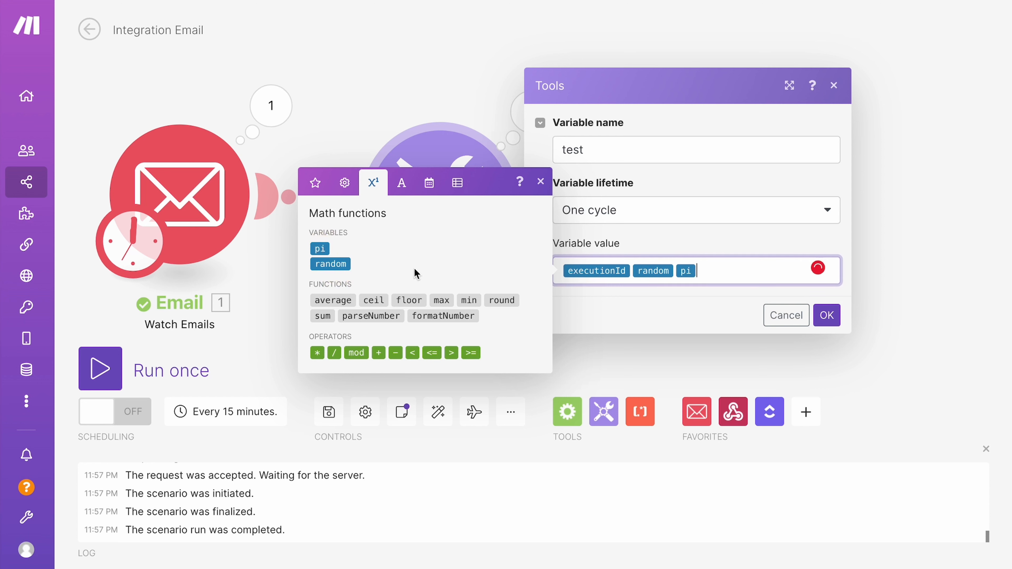
# Replace the variables in the Set variable module's variable value with the text variable uuid and save the module
pyautogui.press('BackSpace')
pyautogui.press('BackSpace')
pyautogui.press('BackSpace')
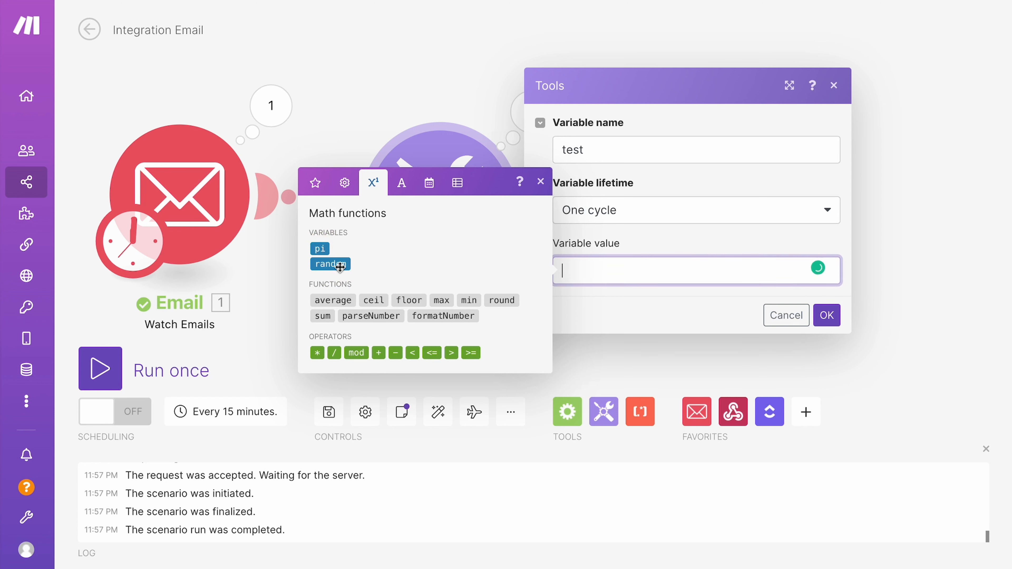
pyautogui.click(401, 182)
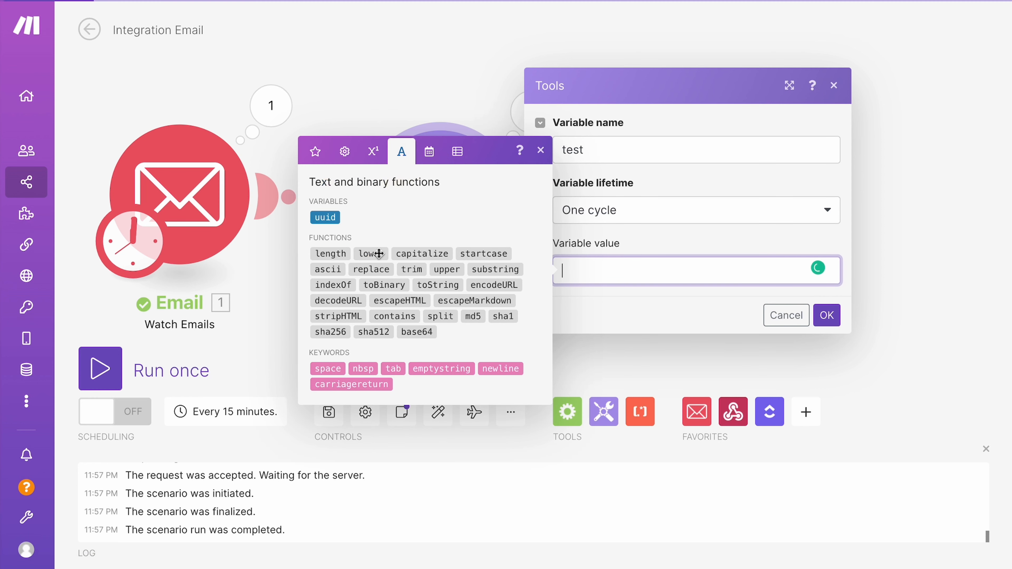
pyautogui.click(326, 218)
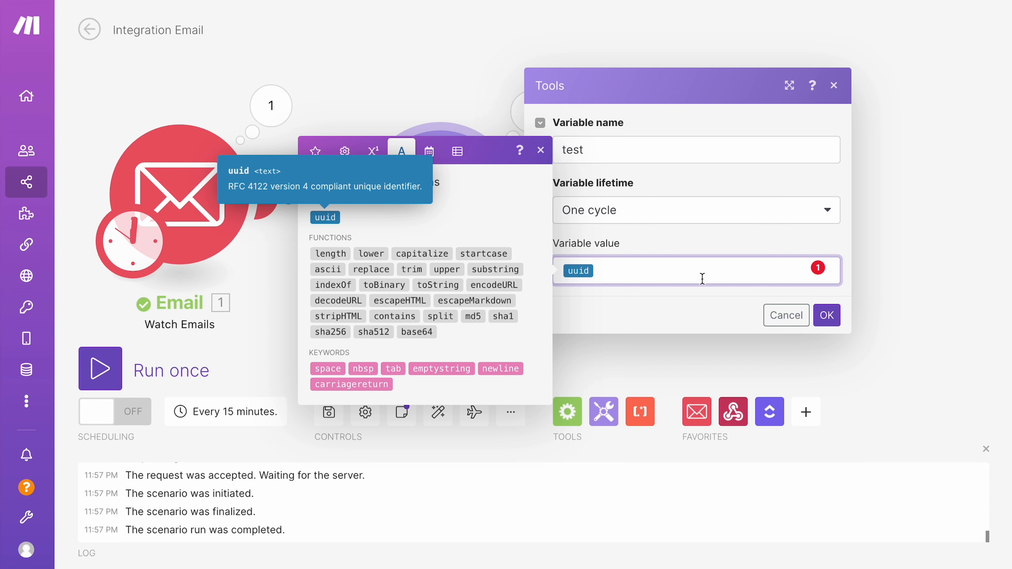
pyautogui.click(826, 315)
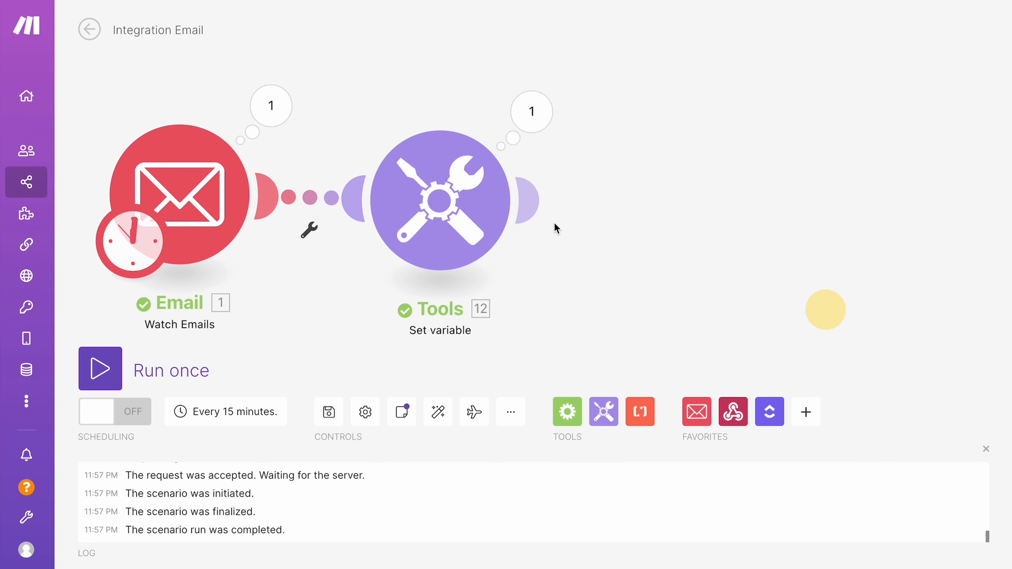
# Run only the Set variable module and inspect the test value that uuid generates in its output bundle
pyautogui.rightClick(464, 206)
pyautogui.click(499, 237)
pyautogui.click(533, 160)
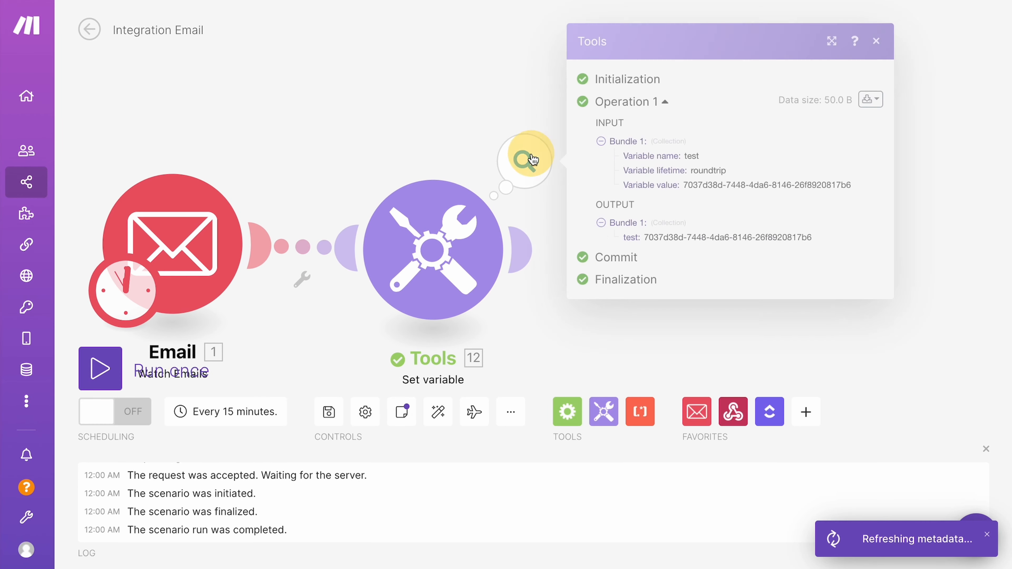
pyautogui.moveTo(646, 238); pyautogui.dragTo(916, 237)
pyautogui.tripleClick(773, 237)
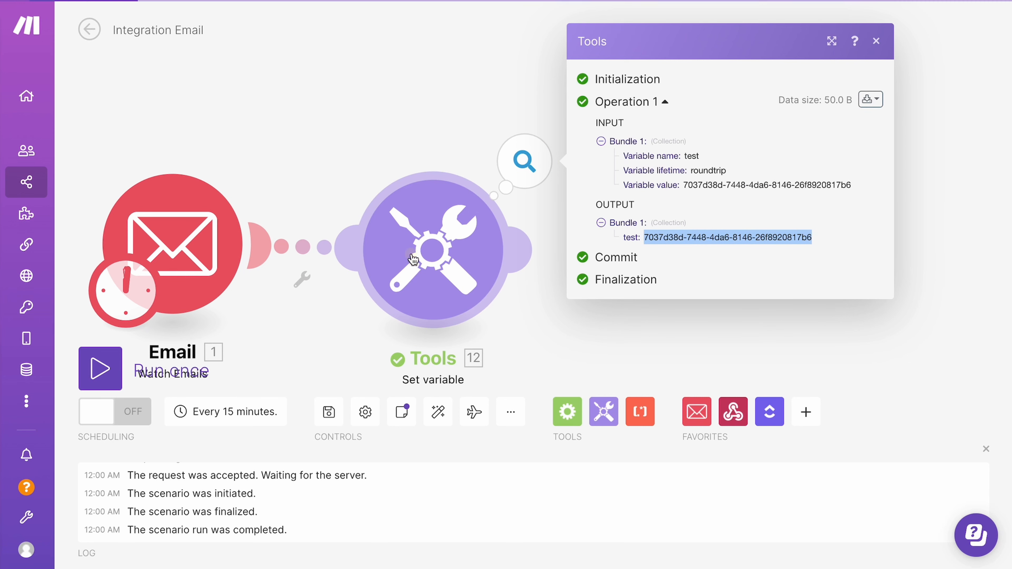
# Compare the uuid mapping in the module's variable value with the test value in its latest output bundle
pyautogui.click(403, 257)
pyautogui.moveTo(401, 147); pyautogui.dragTo(266, 88)
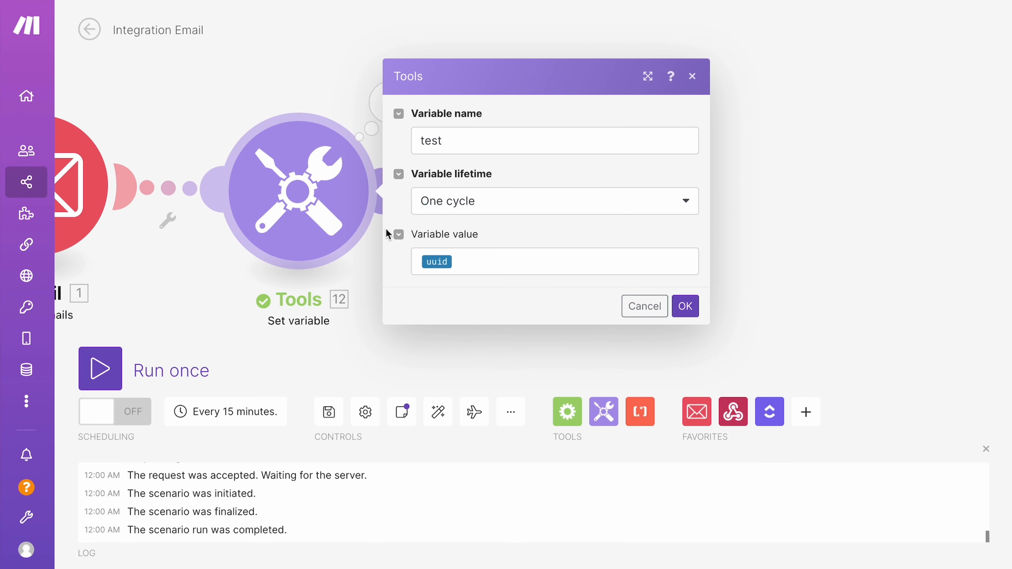
pyautogui.click(453, 260)
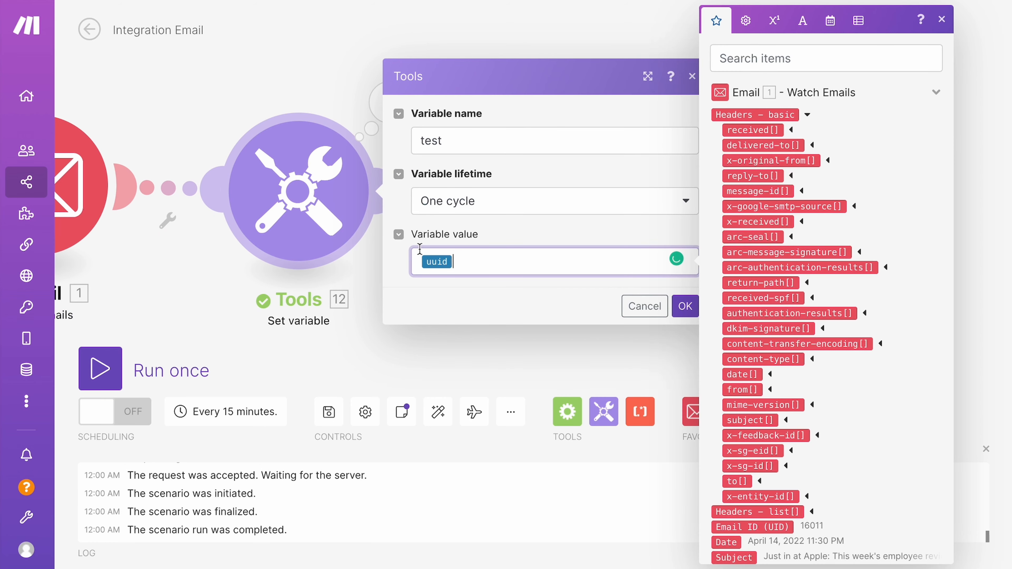
pyautogui.click(332, 96)
pyautogui.click(390, 100)
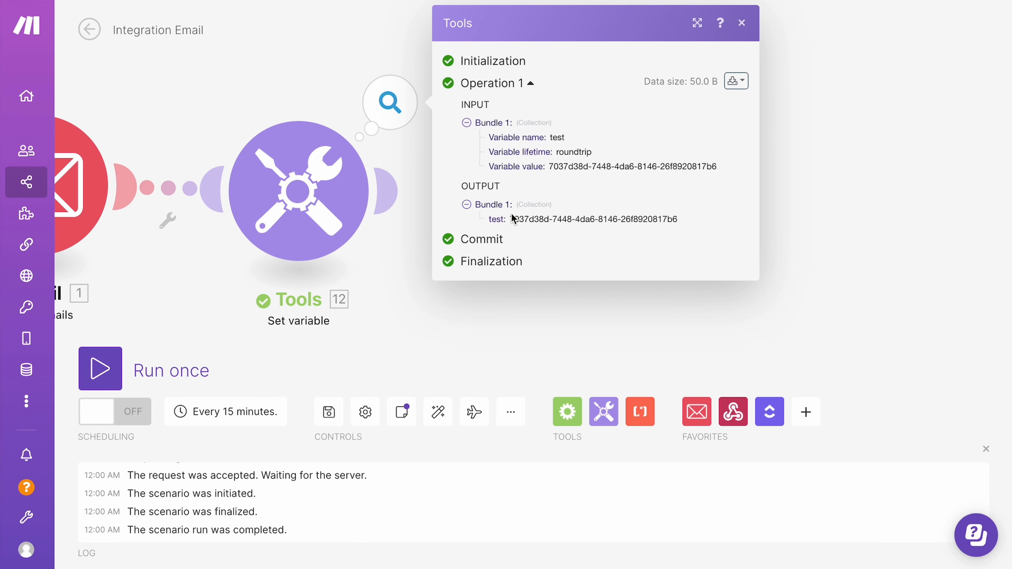
pyautogui.moveTo(513, 219); pyautogui.dragTo(719, 217)
pyautogui.click(668, 237)
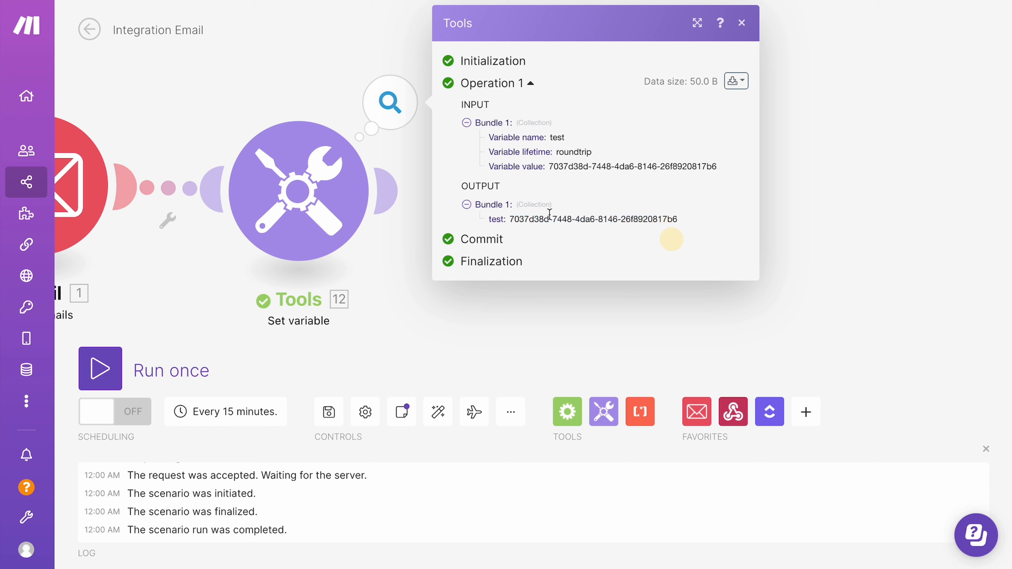
# Replace uuid in the Set variable module's variable value with the general variable executionId and save the module
pyautogui.click(324, 184)
pyautogui.click(484, 266)
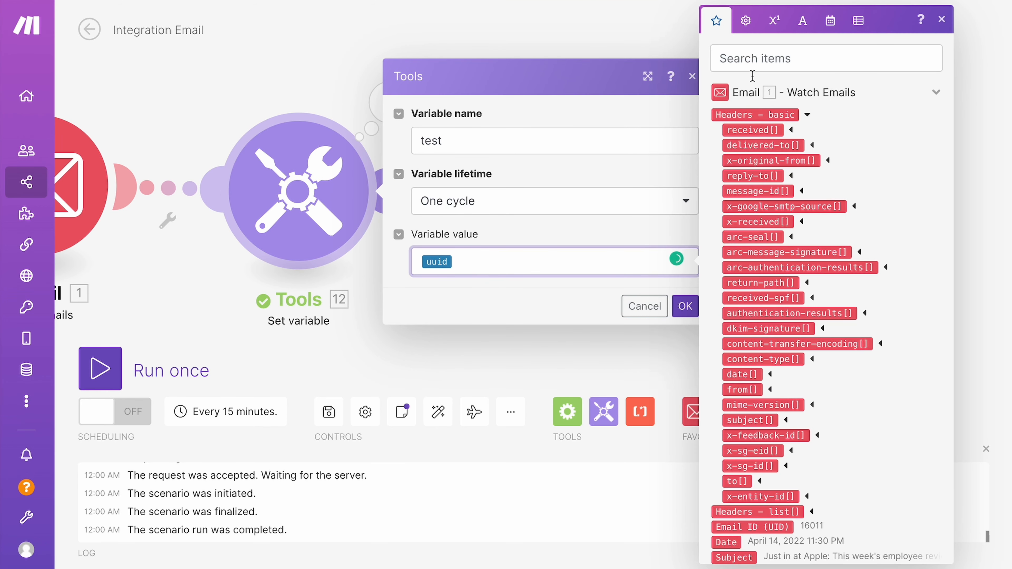
pyautogui.click(746, 20)
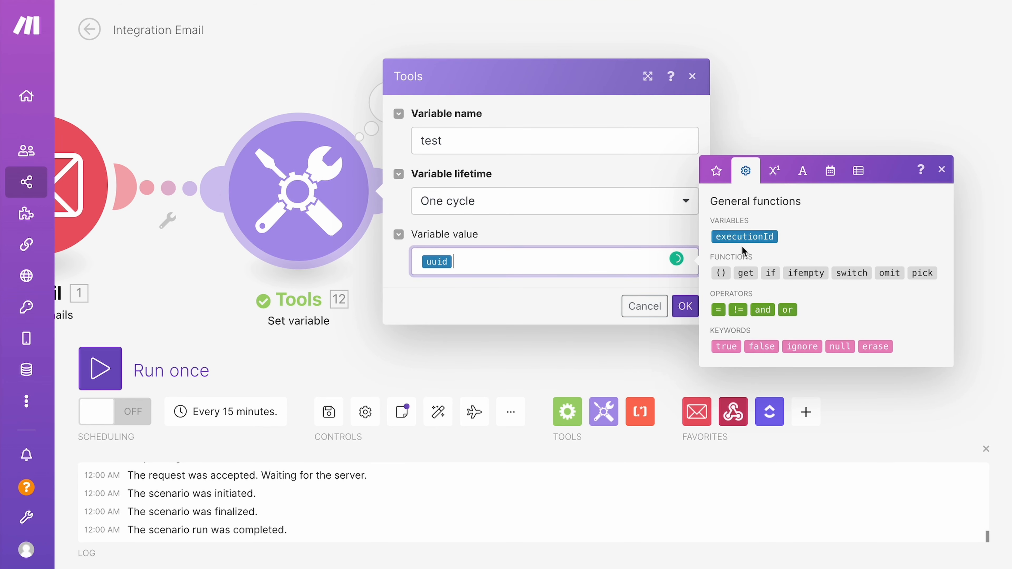
pyautogui.press('BackSpace')
pyautogui.click(727, 236)
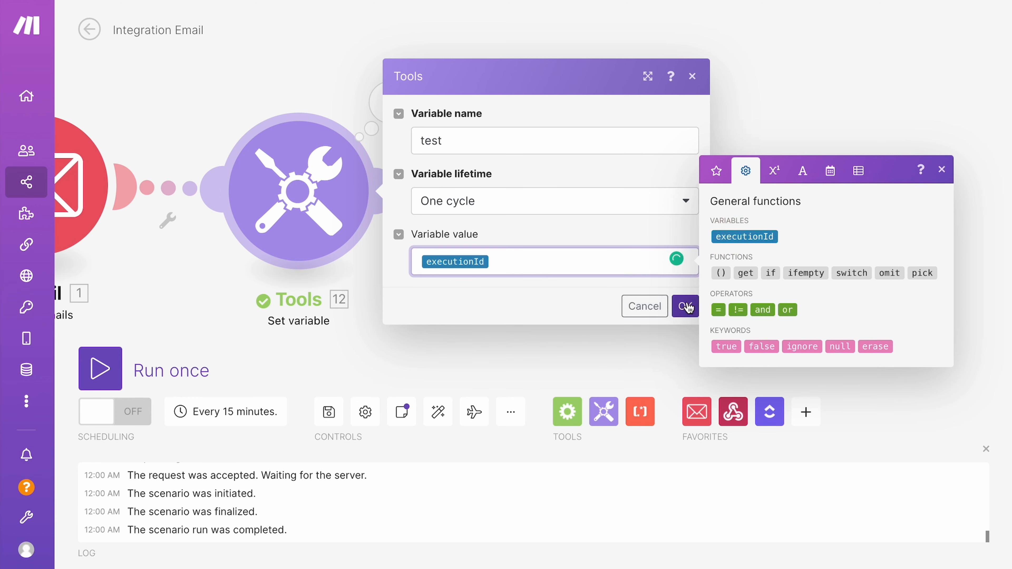
pyautogui.click(685, 305)
# Run only the Set variable module and inspect the execution ID in its output bundle
pyautogui.rightClick(294, 216)
pyautogui.click(342, 249)
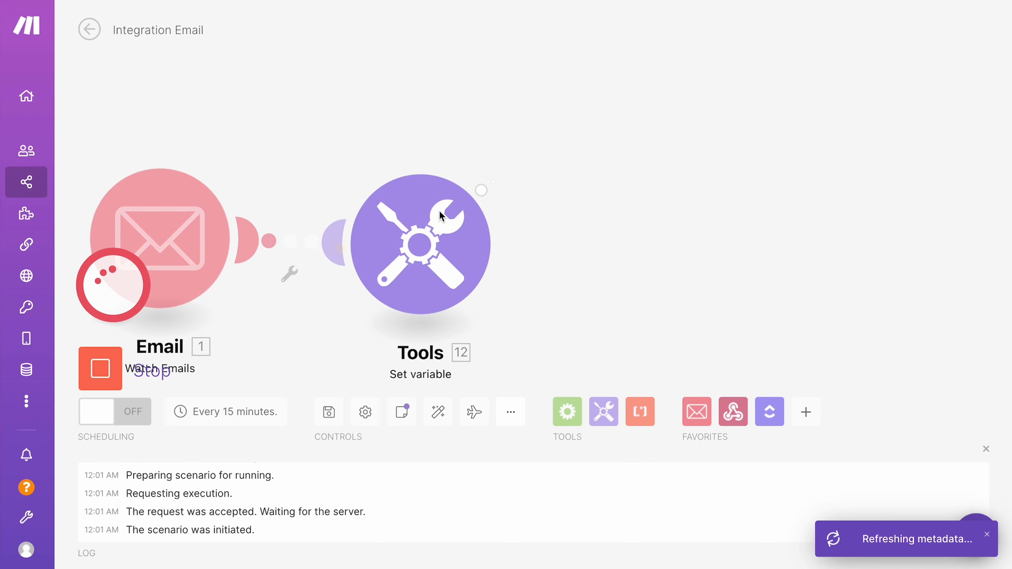
pyautogui.click(518, 163)
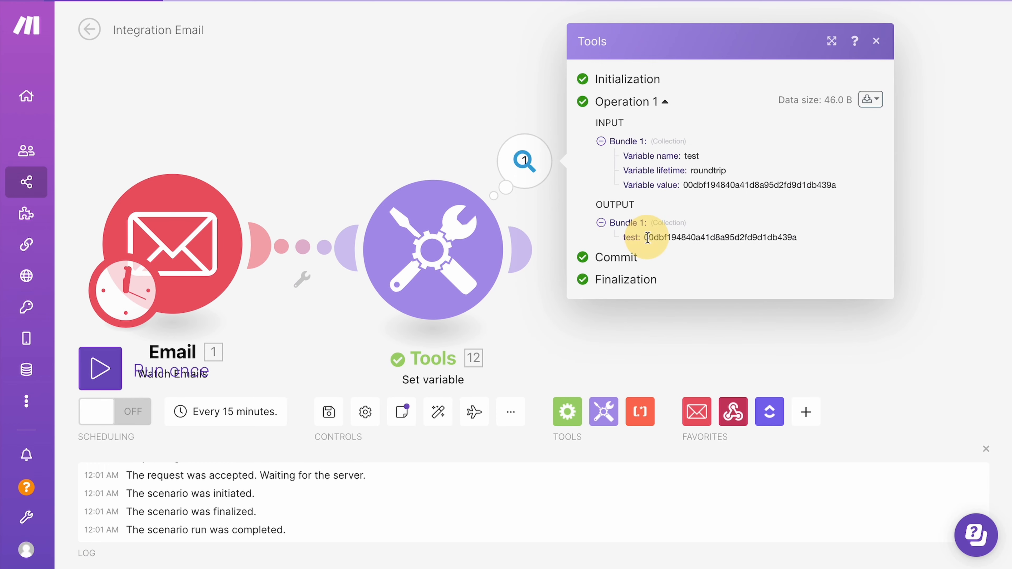
pyautogui.doubleClick(657, 237)
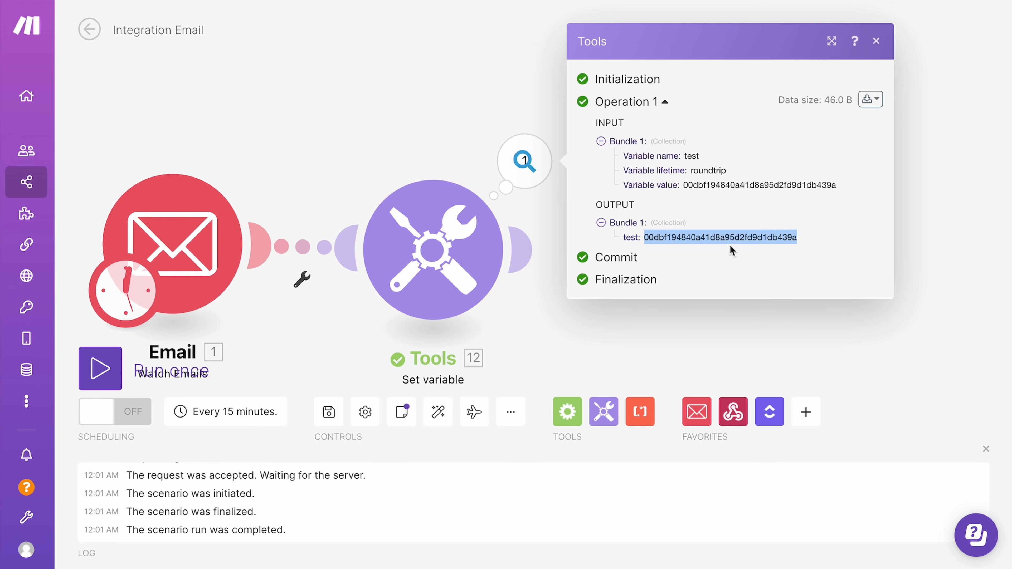
pyautogui.doubleClick(728, 236)
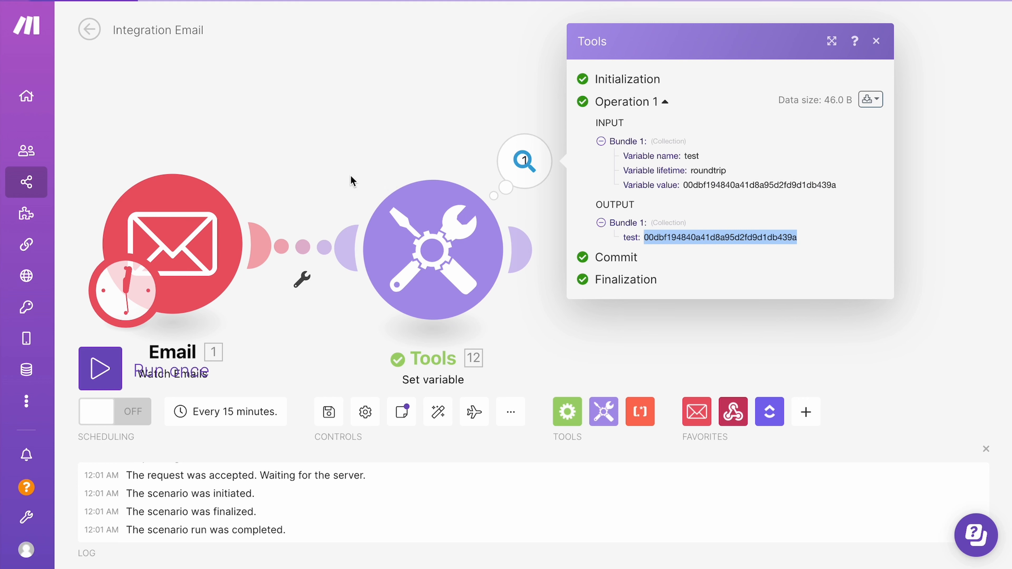
pyautogui.doubleClick(698, 235)
# Replace executionId in the Set variable module's variable value with the math variable random and save the module
pyautogui.click(466, 231)
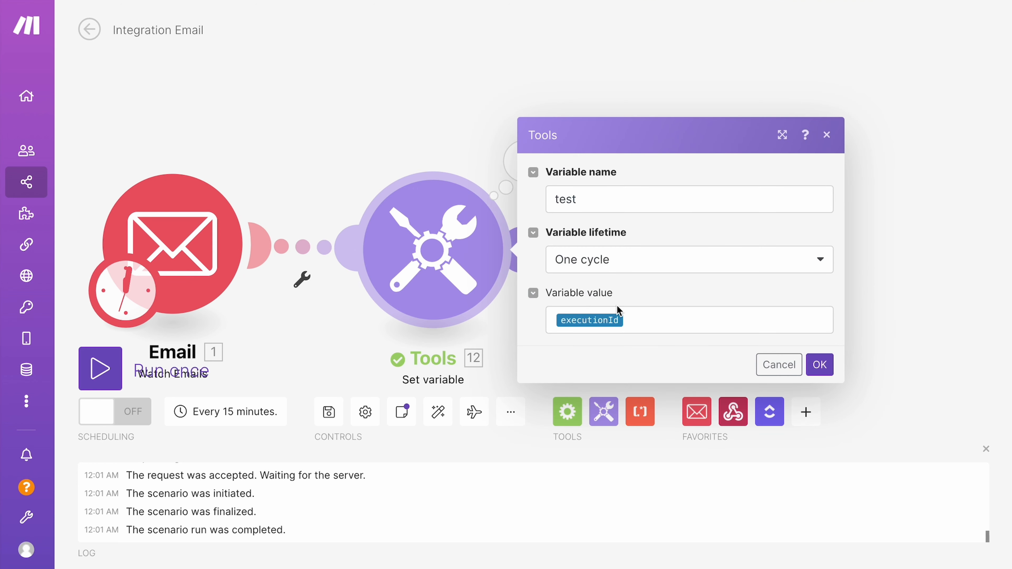
pyautogui.click(615, 309)
pyautogui.press('BackSpace')
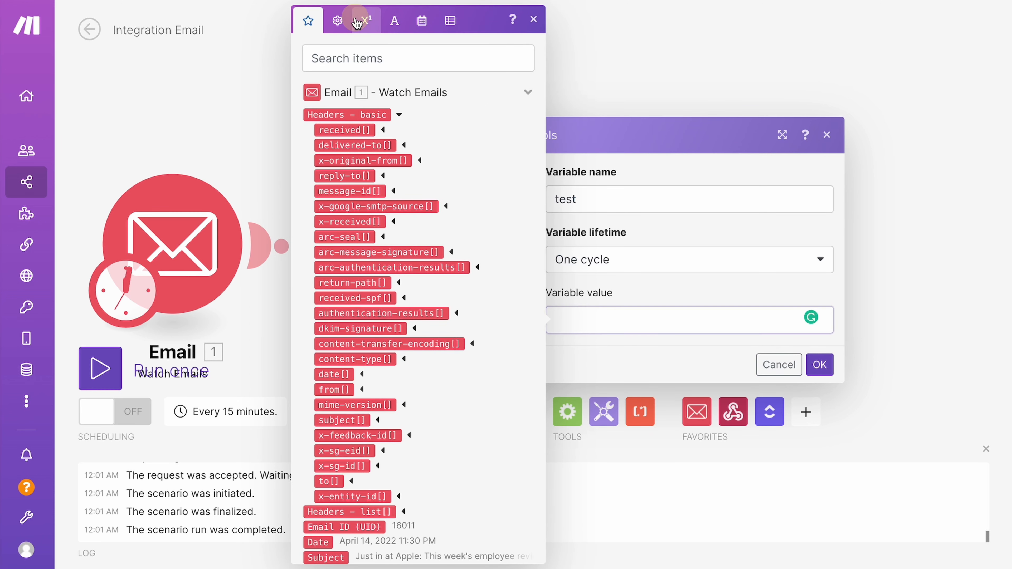
pyautogui.click(358, 23)
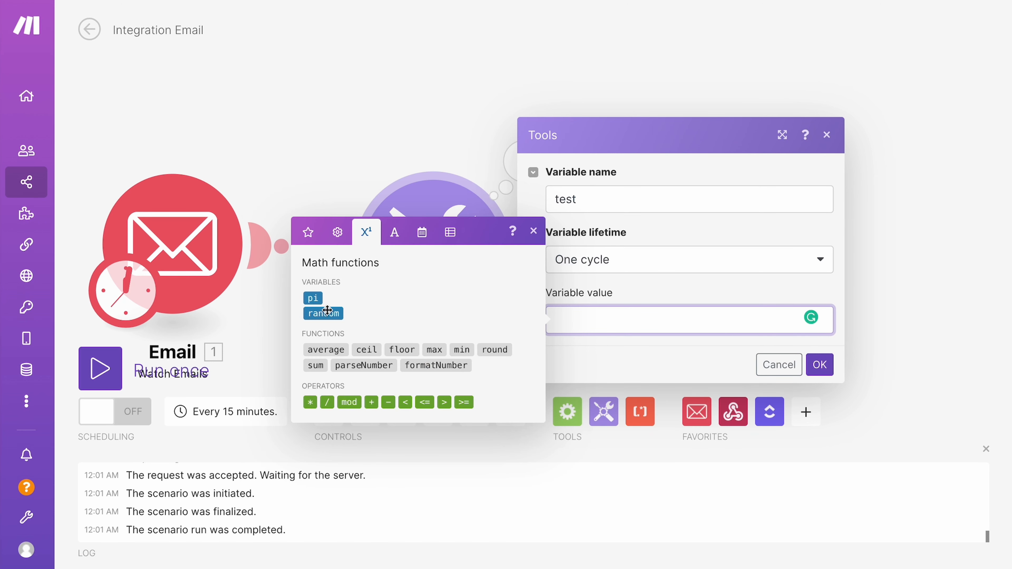
pyautogui.moveTo(320, 313)
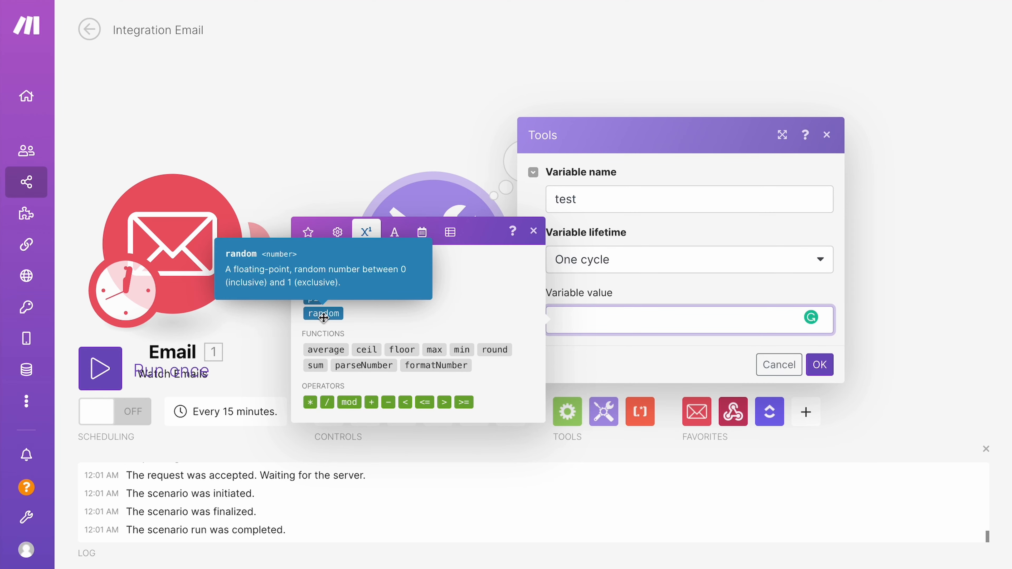
pyautogui.click(323, 314)
pyautogui.click(819, 364)
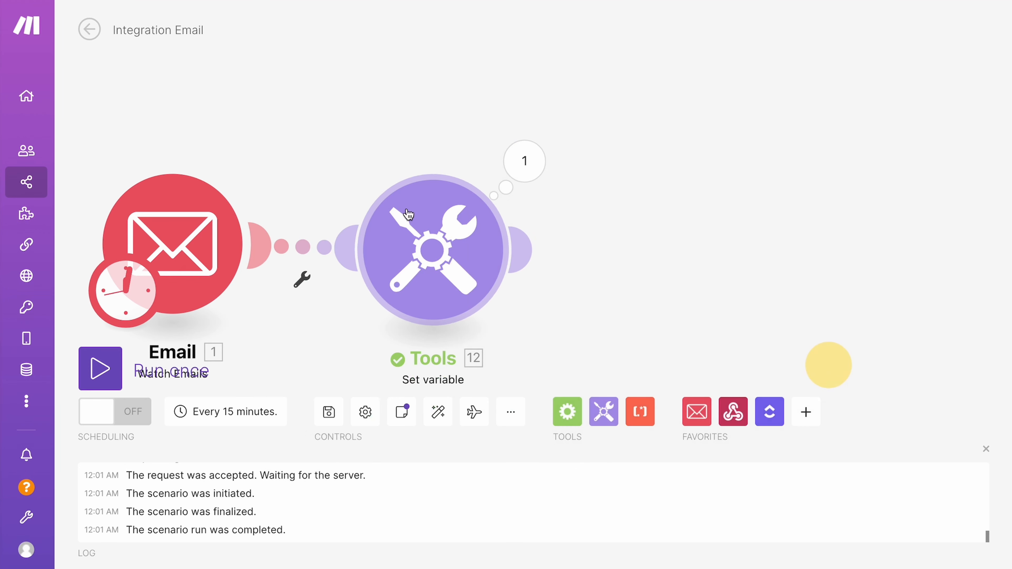
# Run only the Set variable module and inspect the random number in its output bundle
pyautogui.rightClick(408, 238)
pyautogui.click(442, 269)
pyautogui.moveTo(416, 165); pyautogui.dragTo(273, 117)
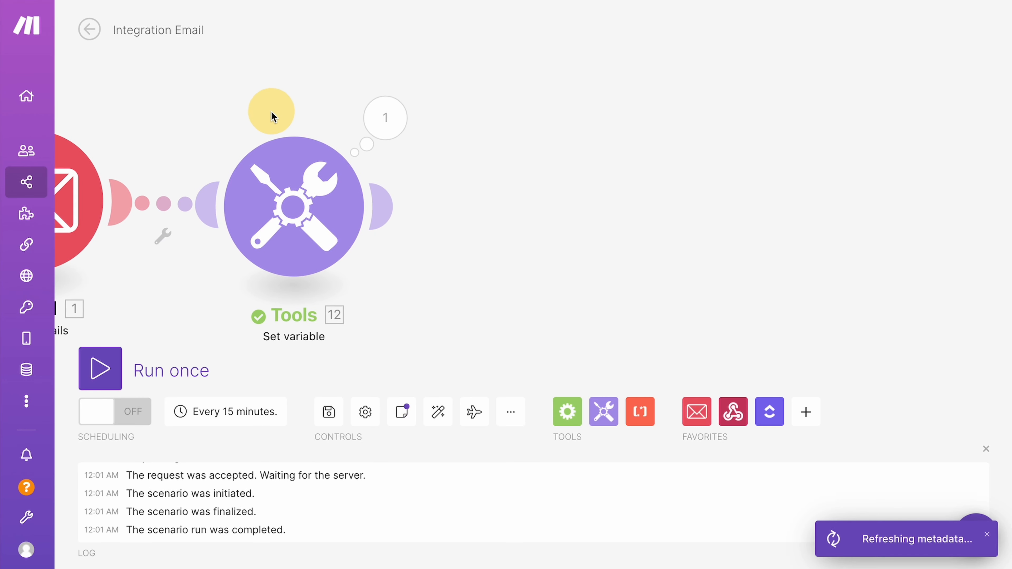
pyautogui.click(393, 120)
pyautogui.moveTo(504, 220); pyautogui.dragTo(588, 219)
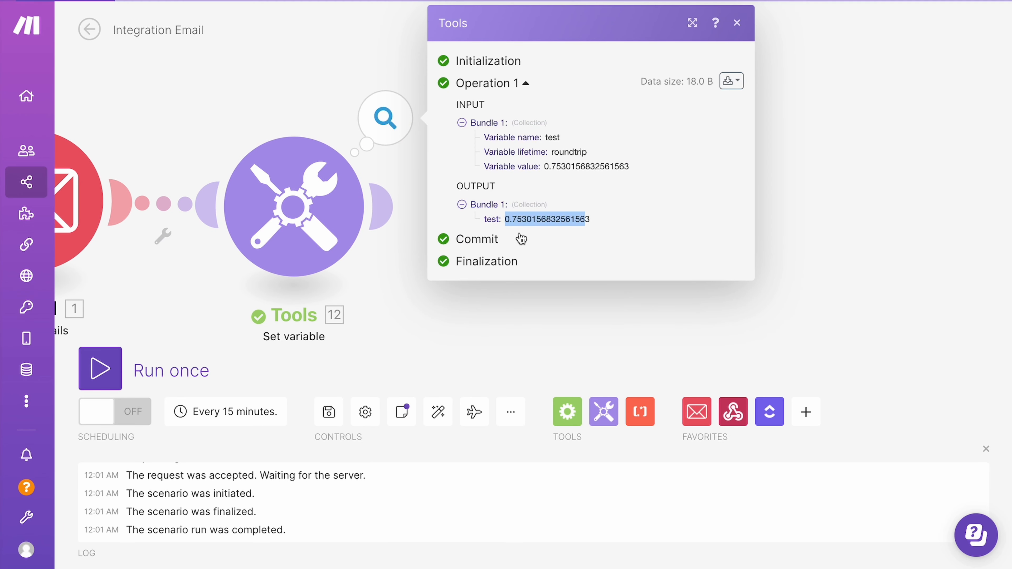
pyautogui.click(513, 217)
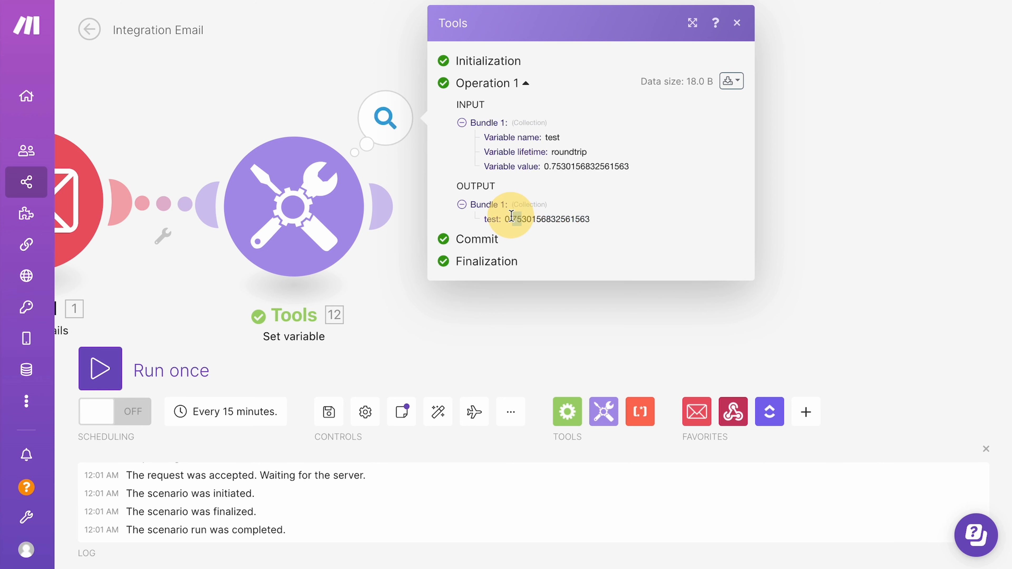
# Review the general and math variables, functions, operators and keywords available for the module's variable value
pyautogui.click(306, 191)
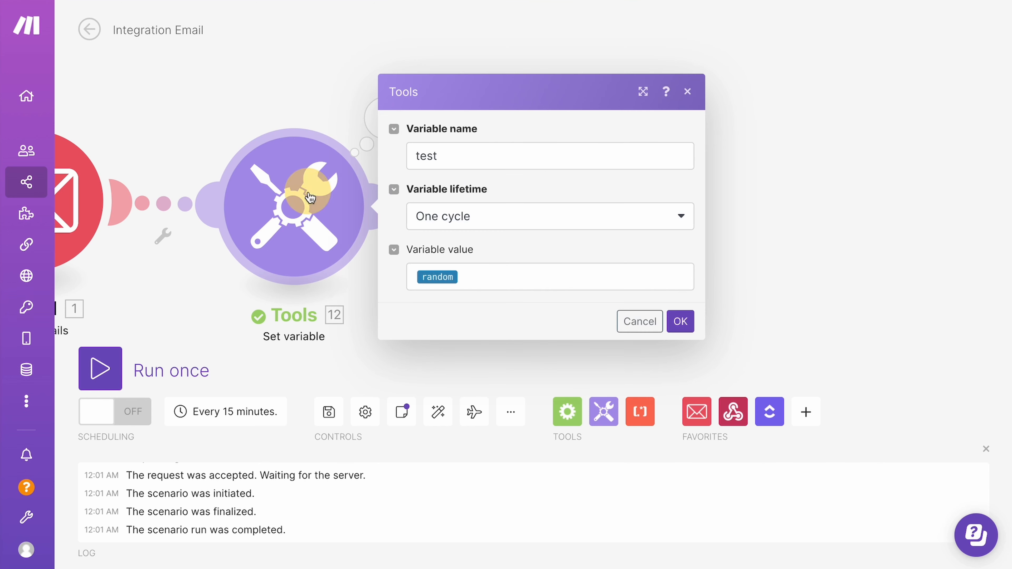
pyautogui.click(419, 275)
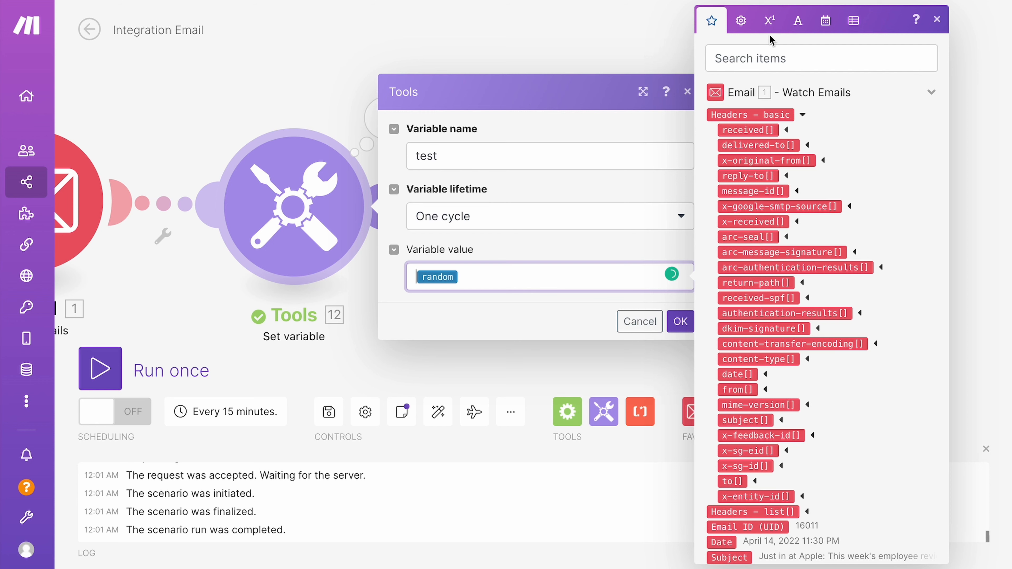
pyautogui.click(740, 21)
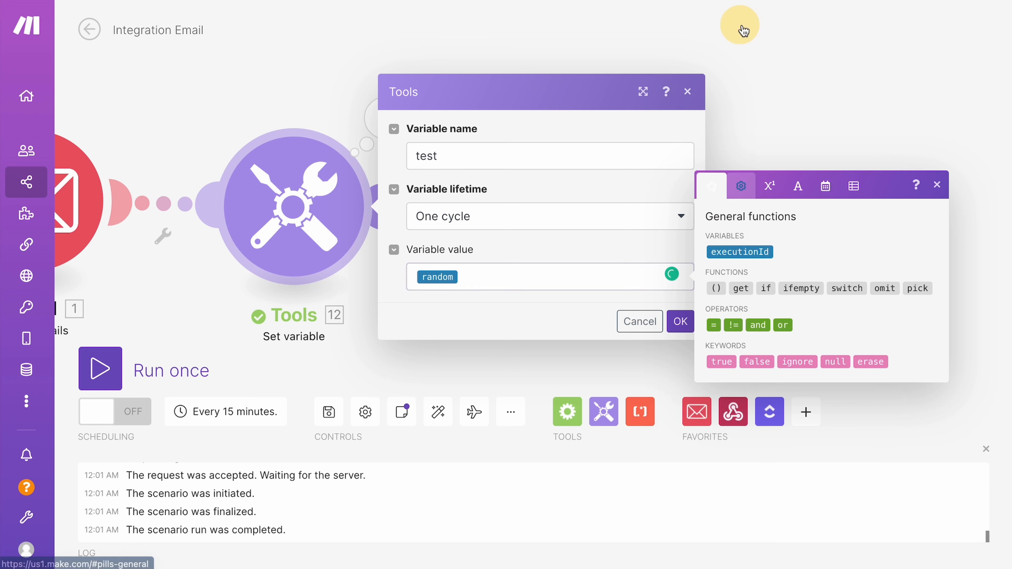
pyautogui.click(769, 187)
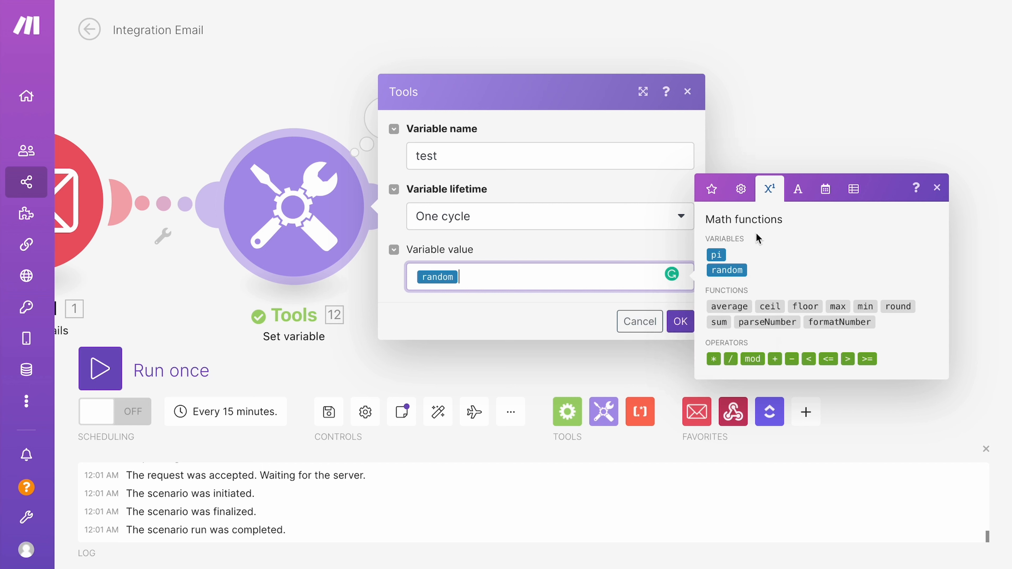
pyautogui.click(741, 187)
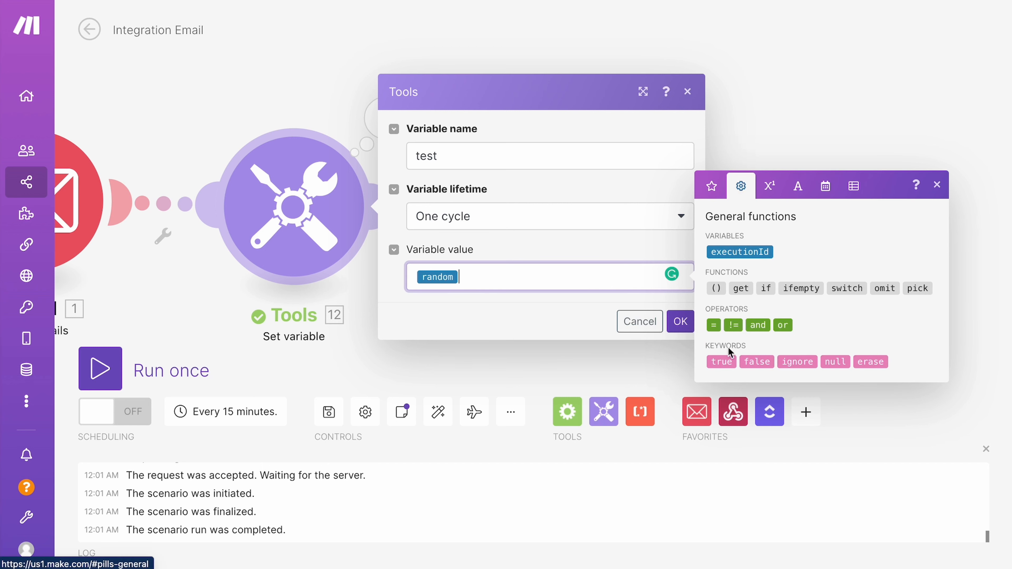
pyautogui.click(770, 187)
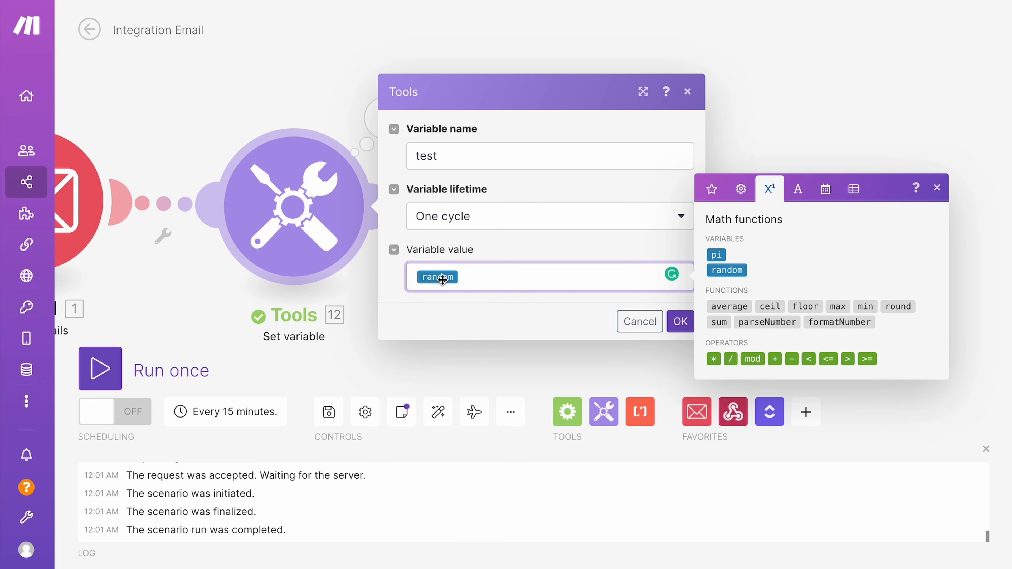
# Close the module settings and re-examine the random test value in the last run's output bundle
pyautogui.click(306, 103)
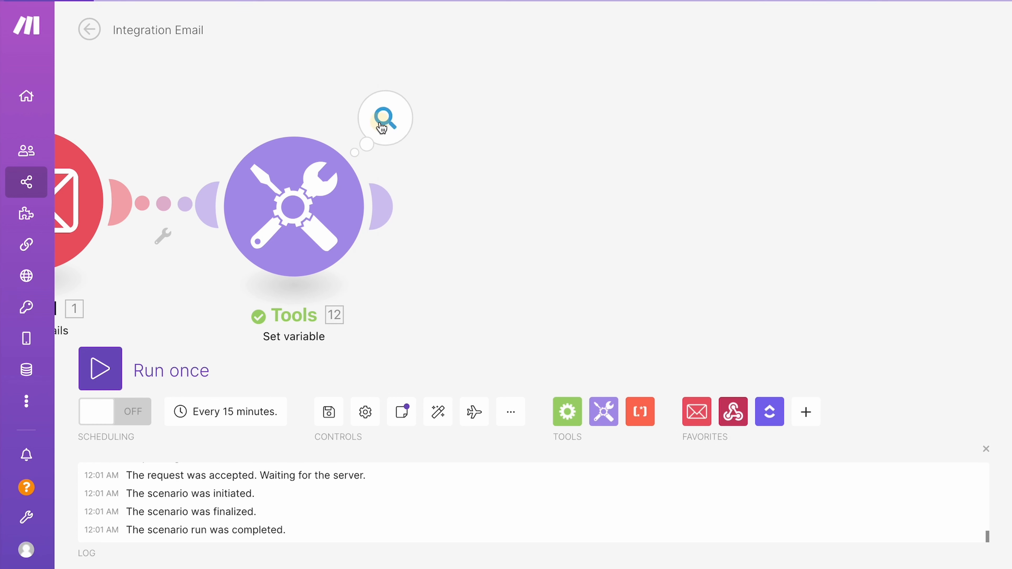
pyautogui.click(381, 119)
pyautogui.moveTo(505, 219); pyautogui.dragTo(659, 221)
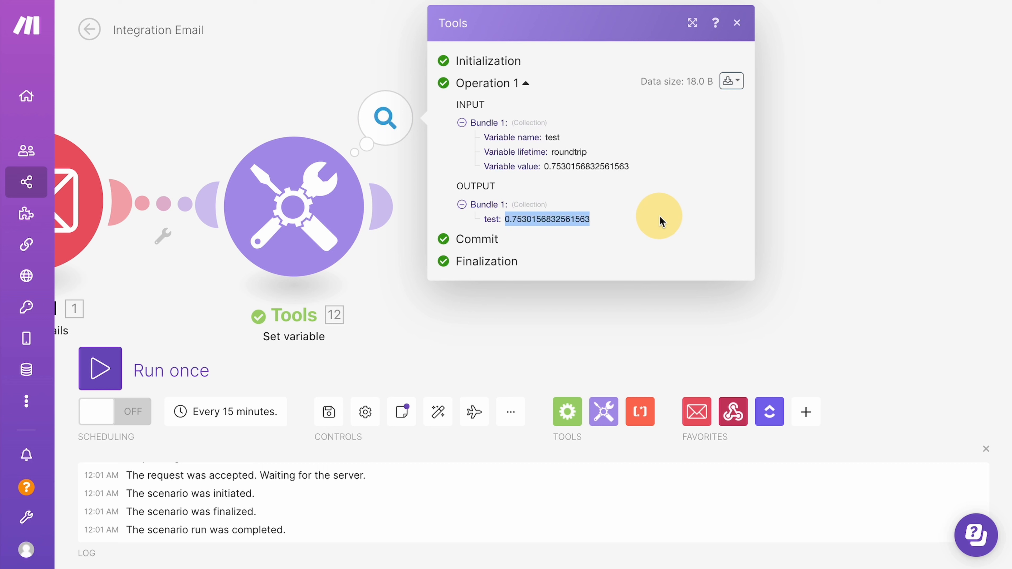
pyautogui.click(544, 218)
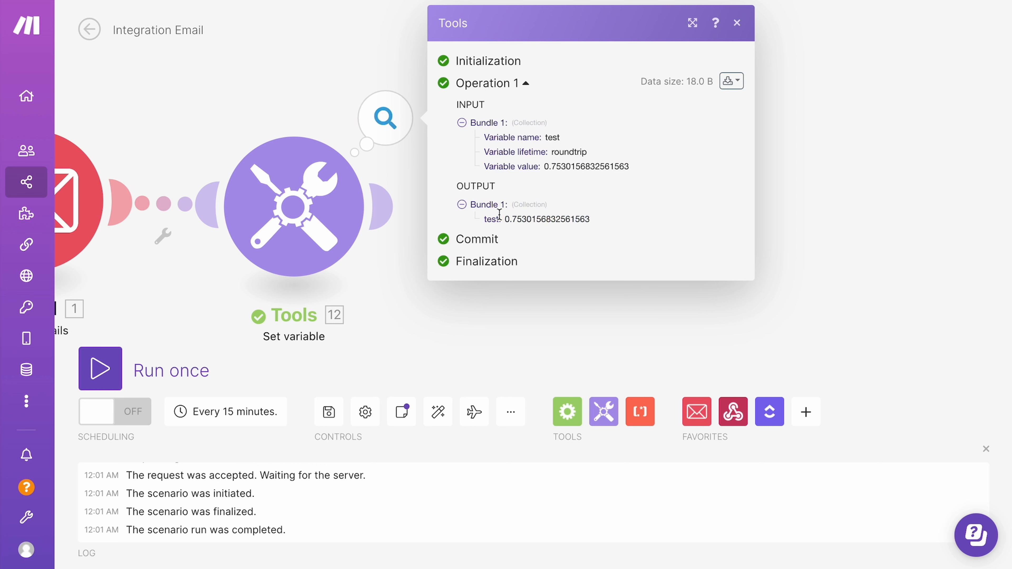
pyautogui.moveTo(505, 219); pyautogui.dragTo(614, 218)
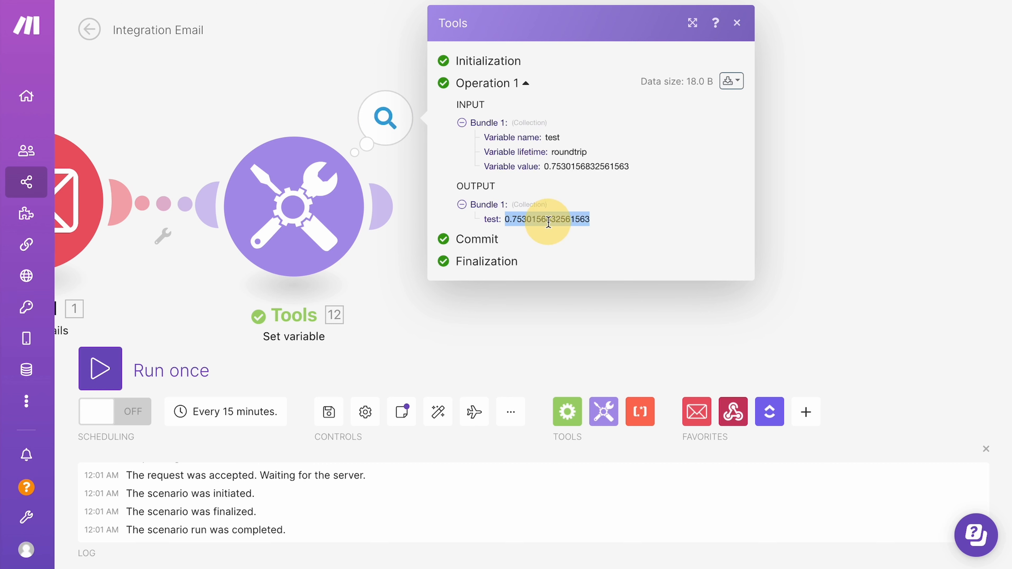
# Change the Set variable module's variable value to 100 multiplied by the math variable random and save the module
pyautogui.click(344, 198)
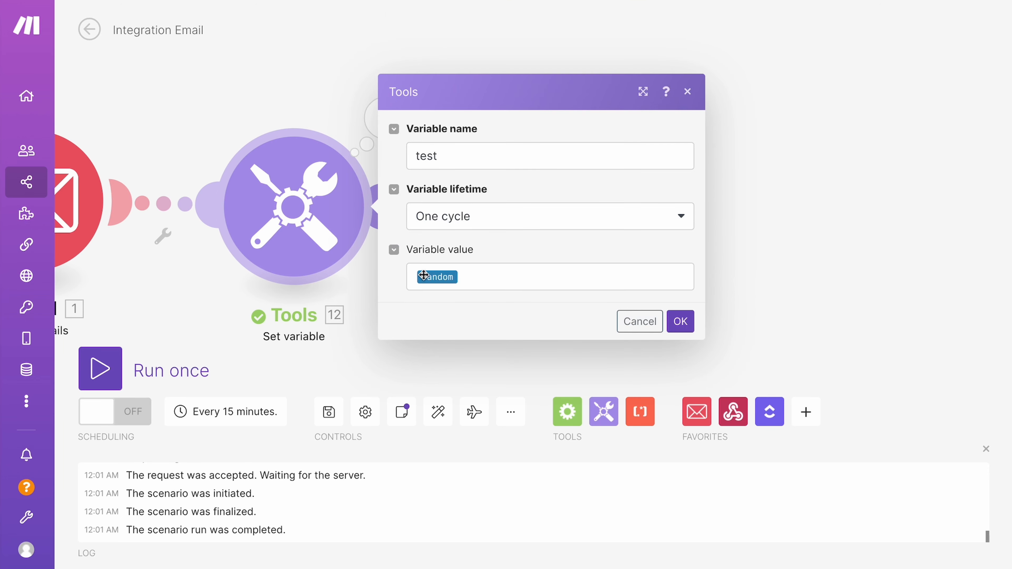
pyautogui.click(411, 272)
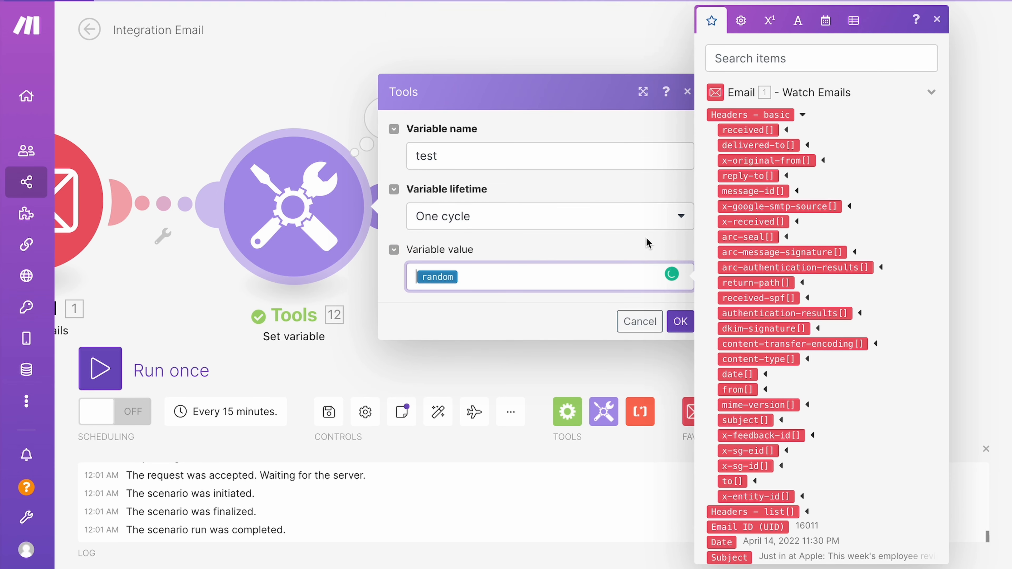
pyautogui.click(740, 23)
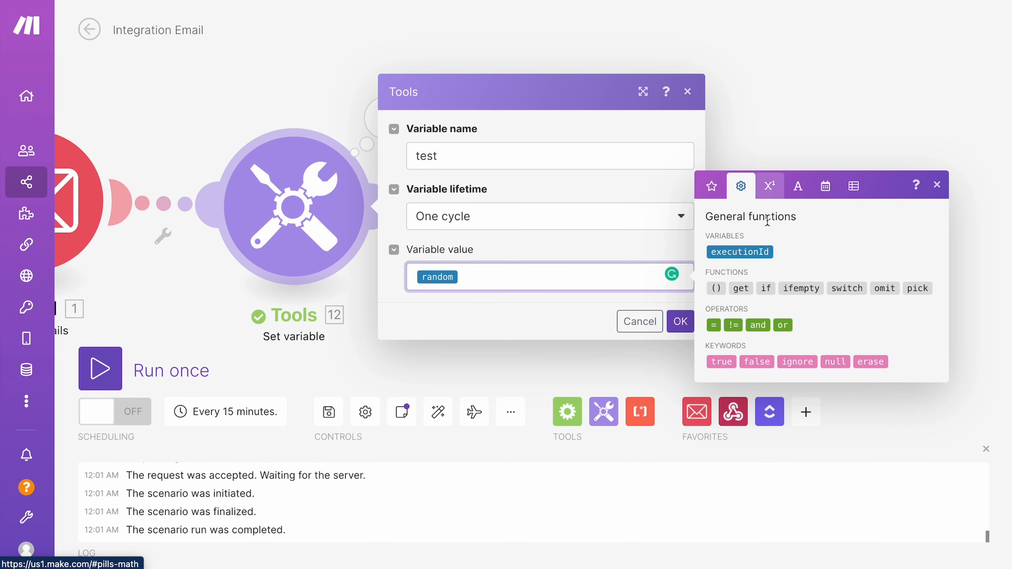
pyautogui.click(769, 186)
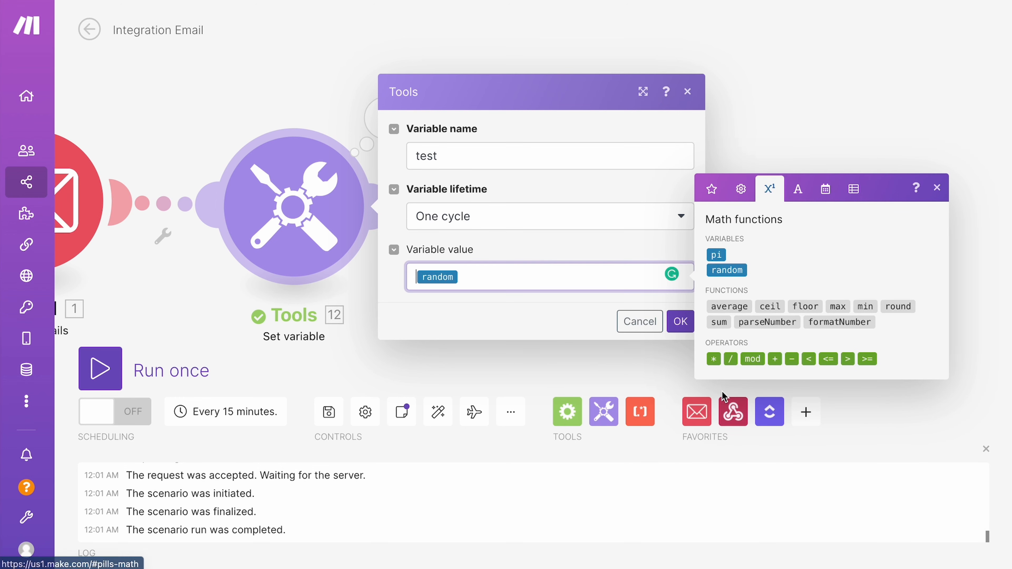
pyautogui.click(713, 359)
pyautogui.press('BackSpace')
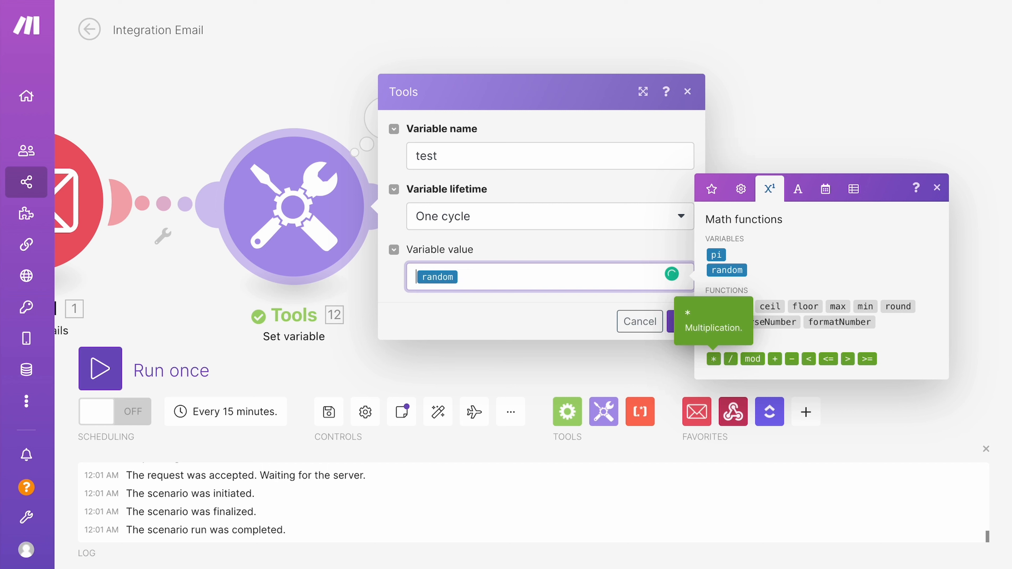
pyautogui.click(713, 359)
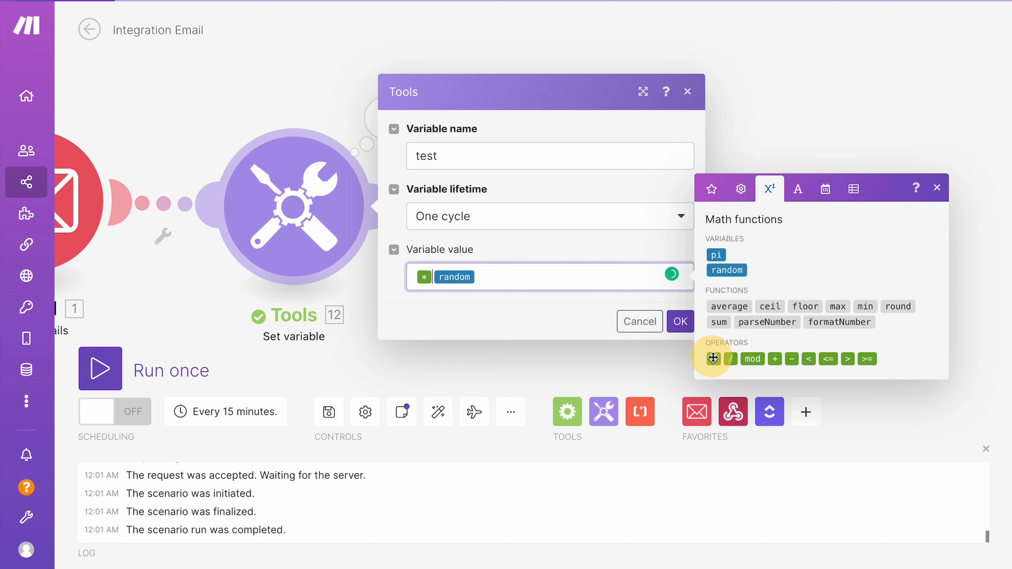
pyautogui.write('1000')
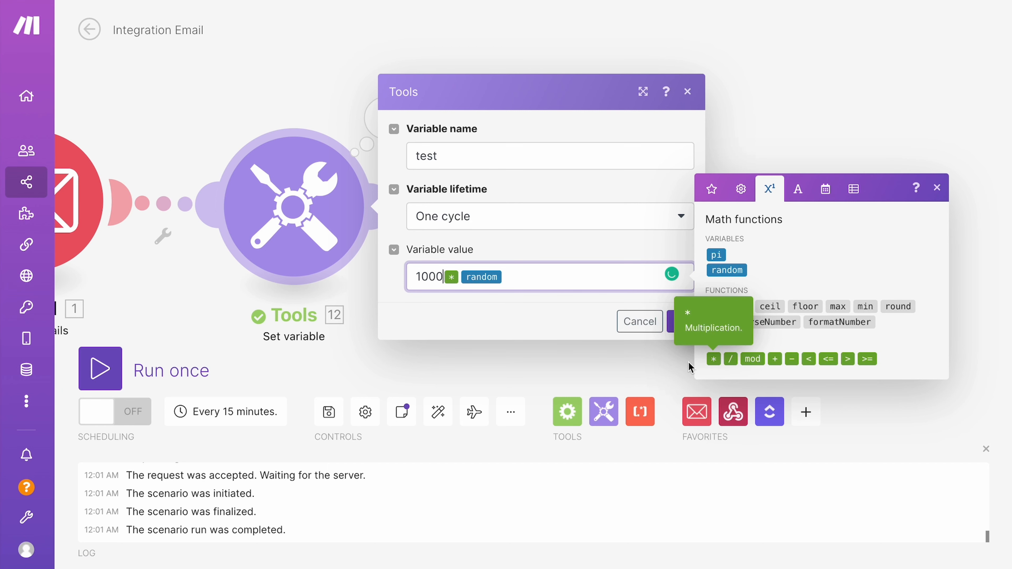
pyautogui.press('BackSpace')
pyautogui.click(680, 321)
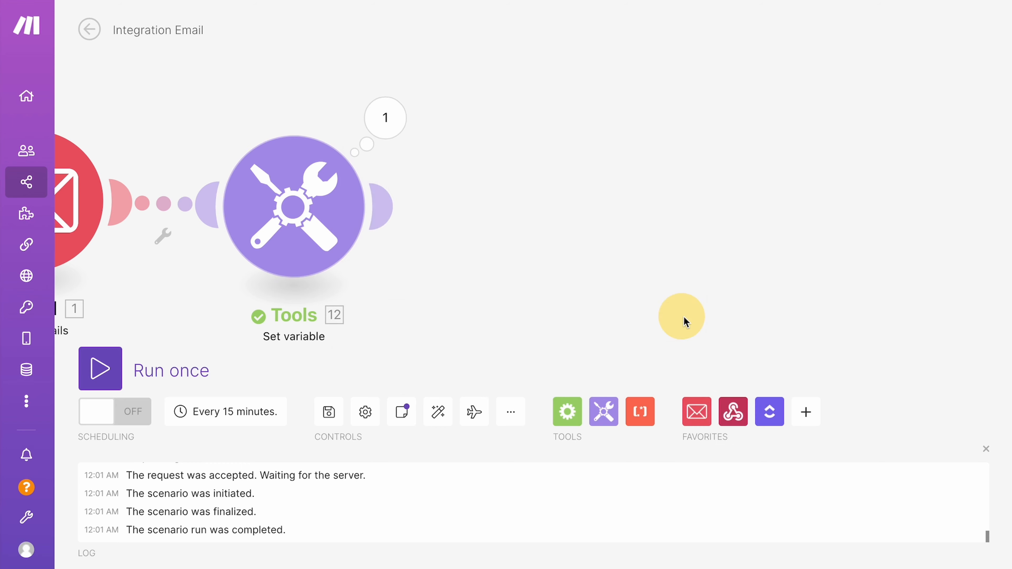
# Run only the Set variable module and inspect the multiplied random number in its output bundle
pyautogui.rightClick(257, 205)
pyautogui.click(313, 246)
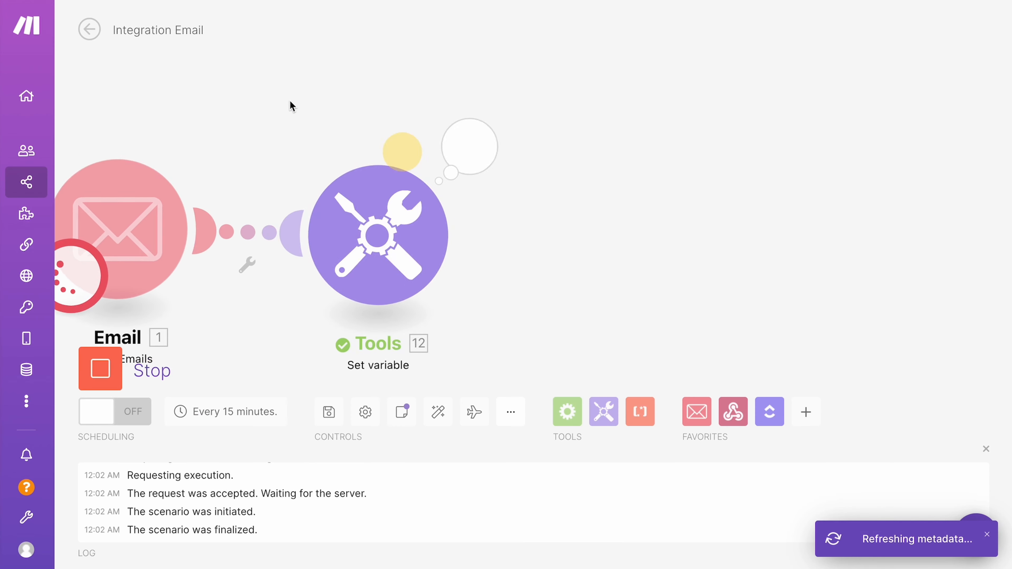
pyautogui.click(317, 84)
pyautogui.moveTo(441, 215); pyautogui.dragTo(545, 241)
pyautogui.click(466, 230)
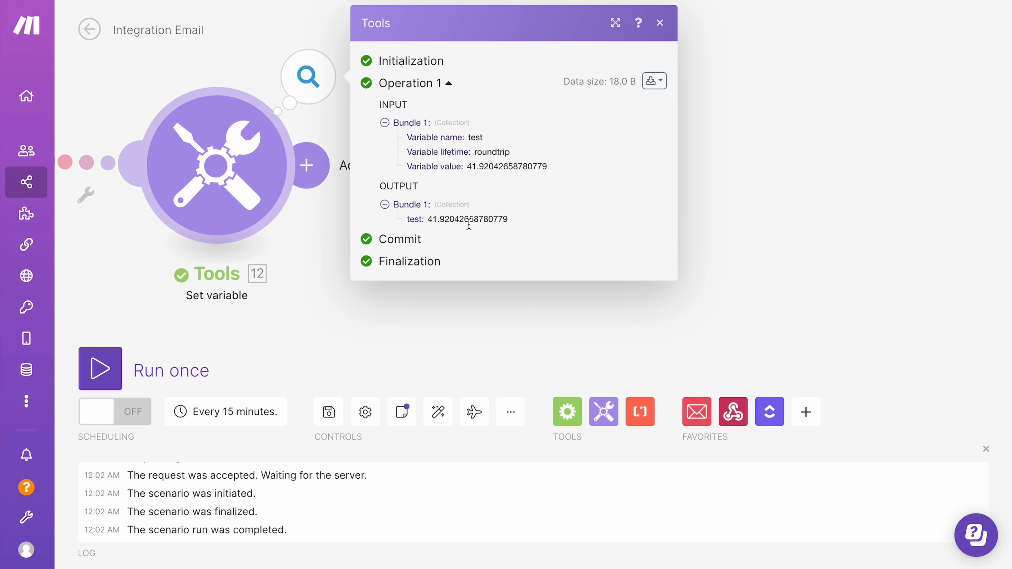
pyautogui.moveTo(436, 218); pyautogui.dragTo(585, 221)
# Wrap 100 * random in the math function round in the variable value, read the function's description, and save the module
pyautogui.click(243, 167)
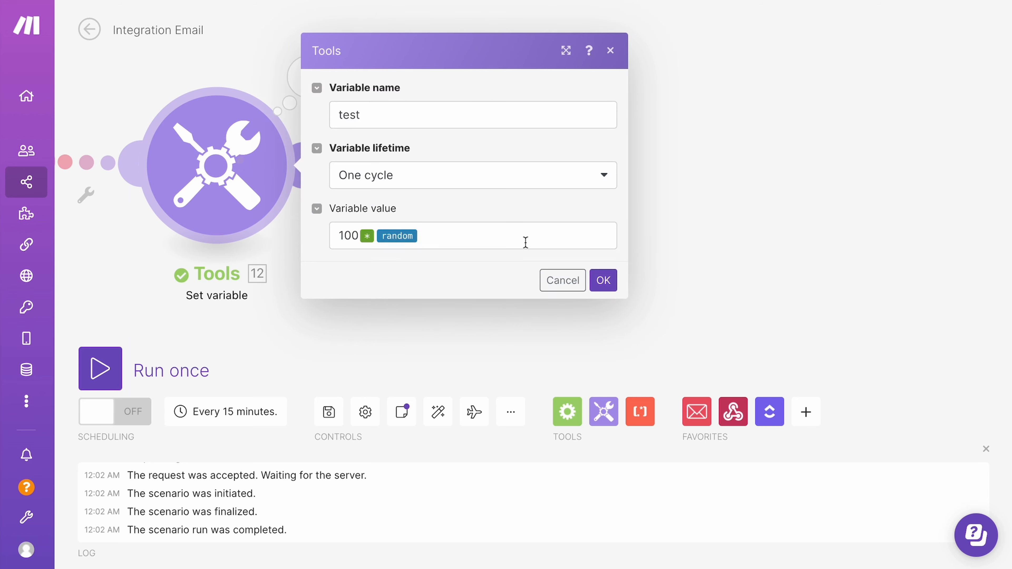
pyautogui.click(426, 235)
pyautogui.click(331, 232)
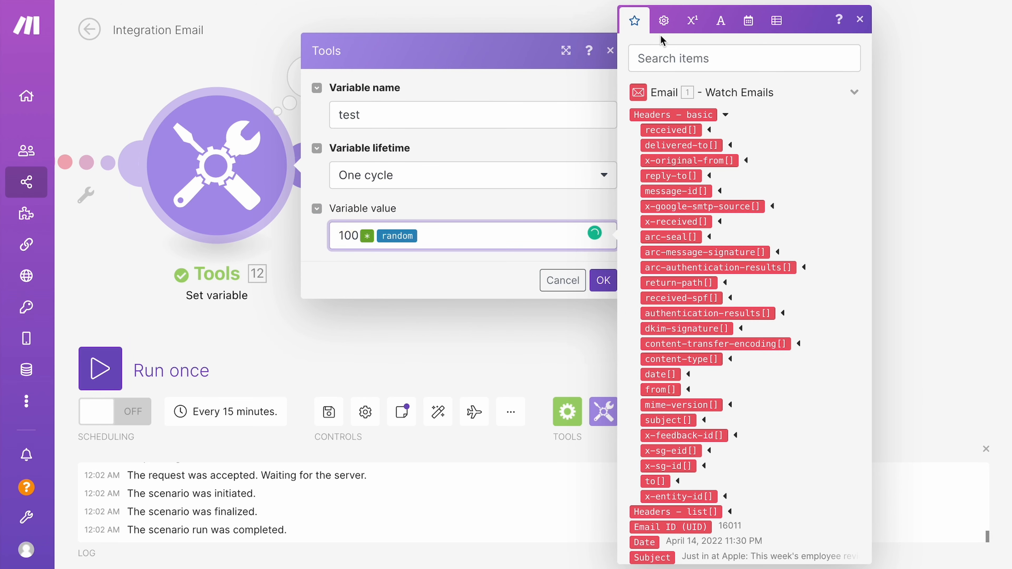
pyautogui.click(663, 20)
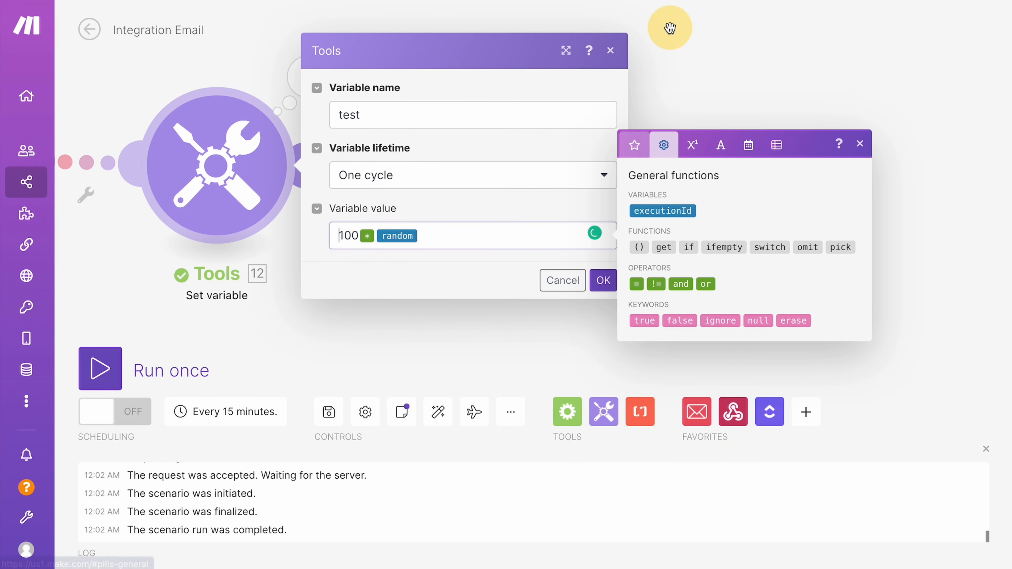
pyautogui.click(693, 146)
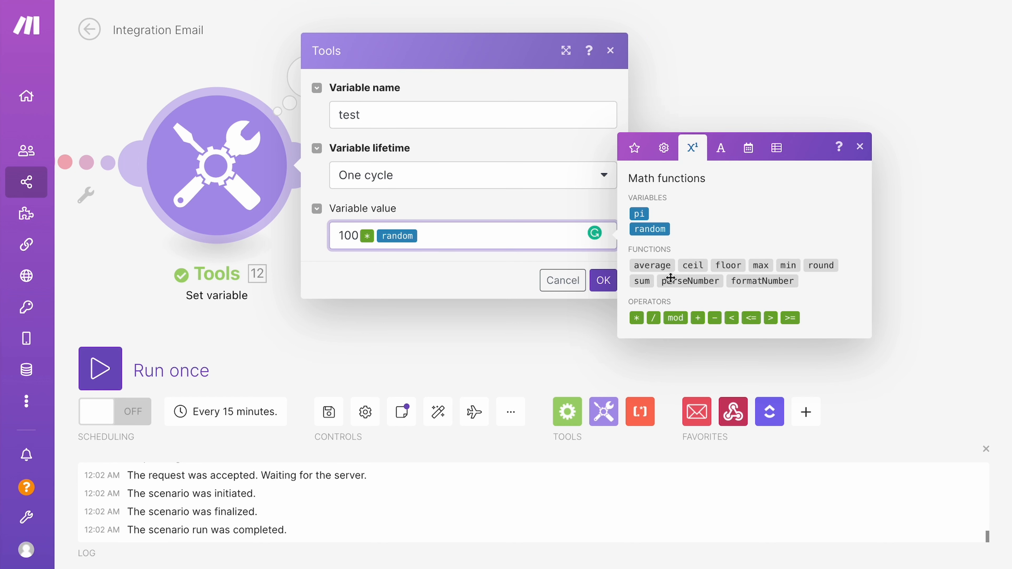
pyautogui.click(819, 265)
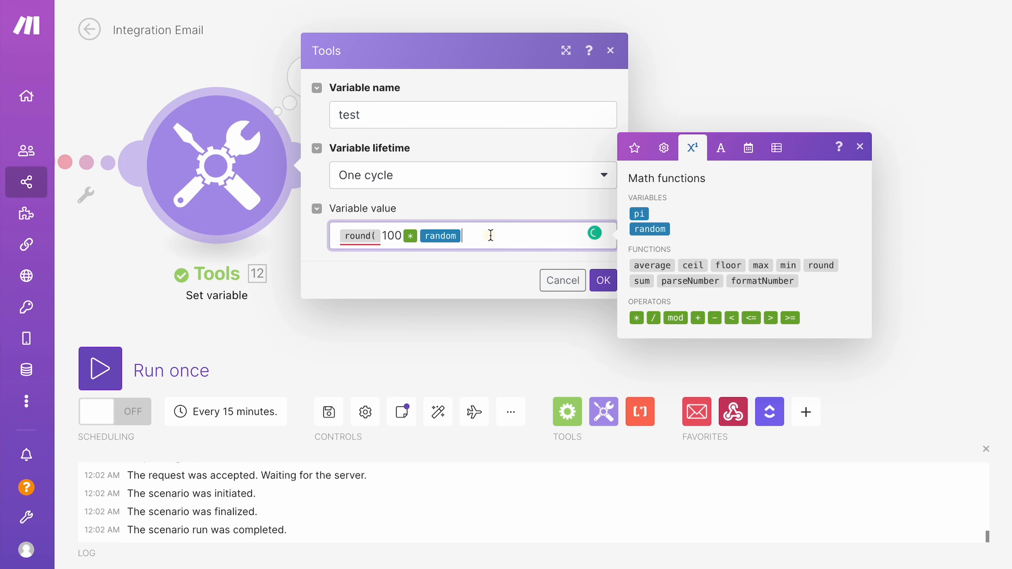
pyautogui.write(')')
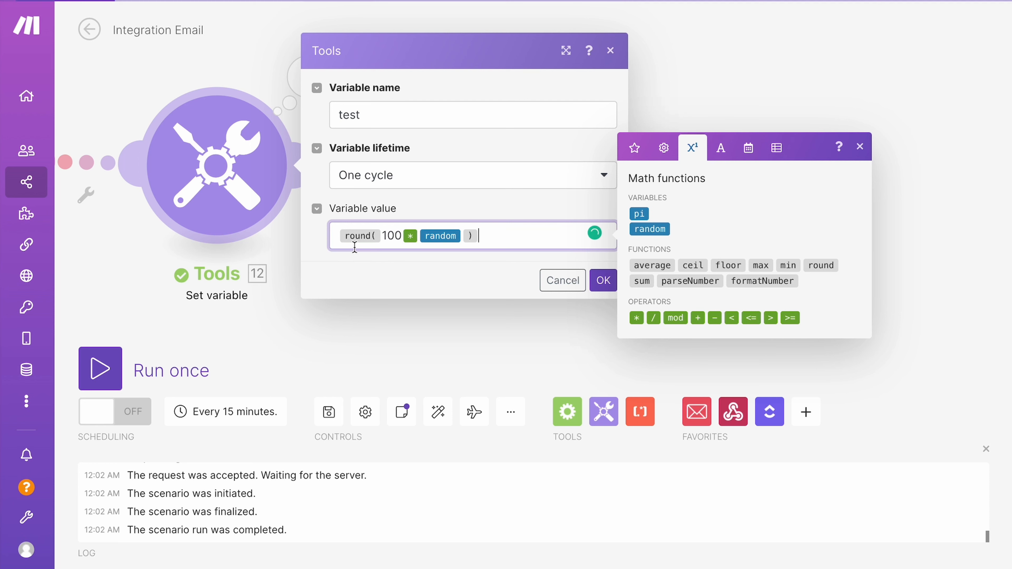
pyautogui.moveTo(353, 235)
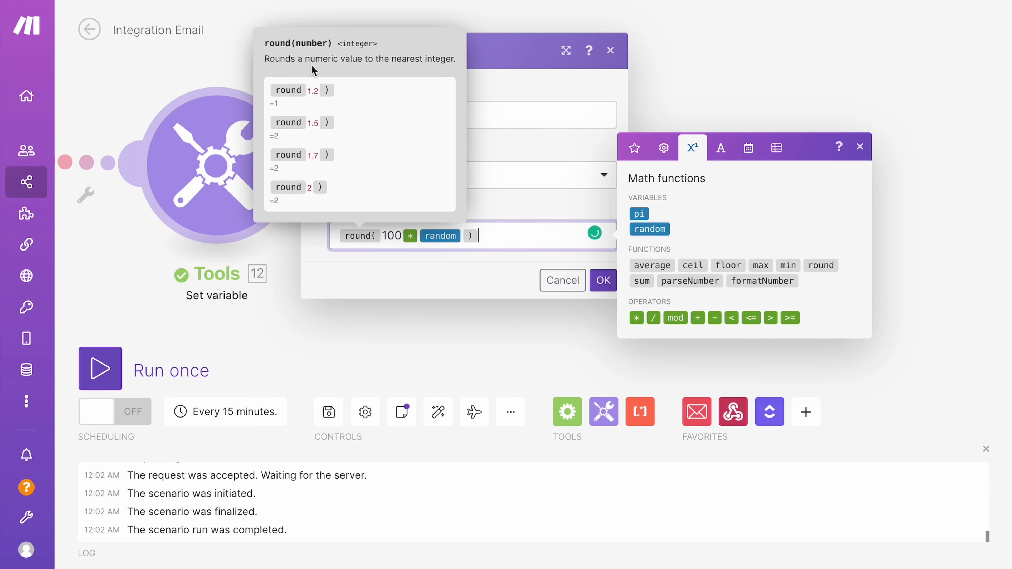
pyautogui.moveTo(295, 56); pyautogui.dragTo(454, 59)
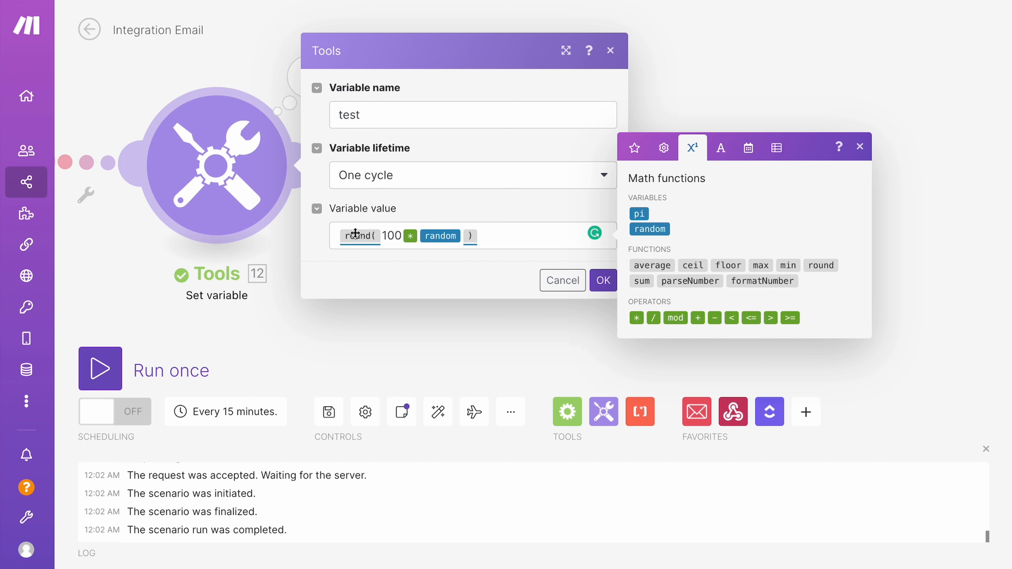
pyautogui.moveTo(355, 236)
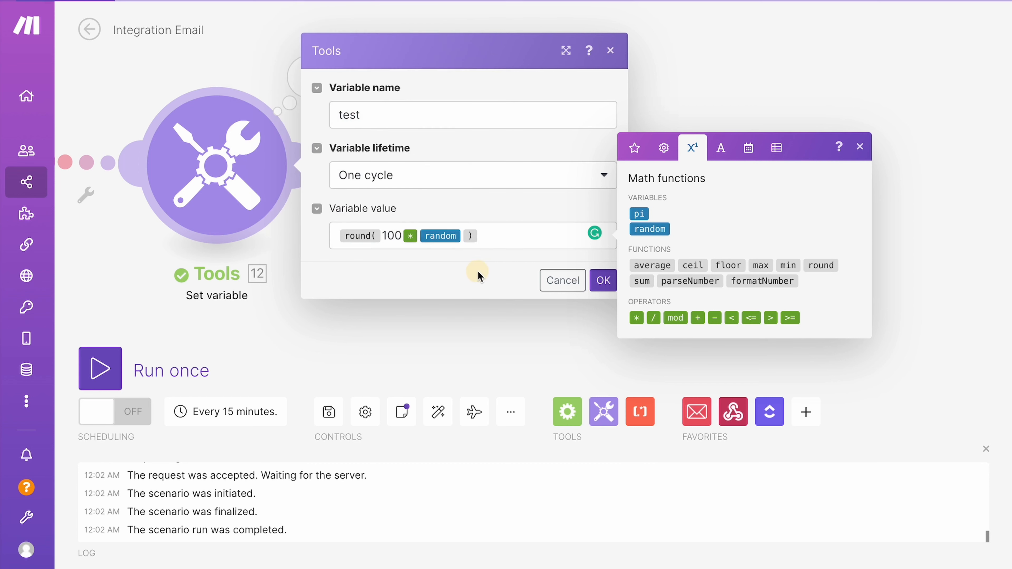
pyautogui.click(603, 280)
# Run only the Set variable module and examine the rounded test value in its output bundle
pyautogui.rightClick(232, 184)
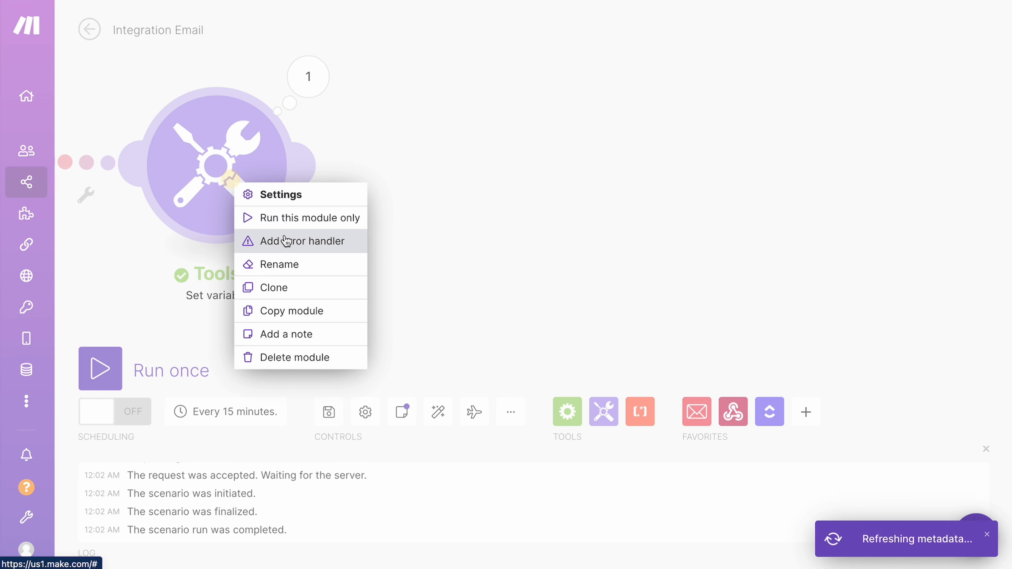
pyautogui.click(289, 217)
pyautogui.click(368, 127)
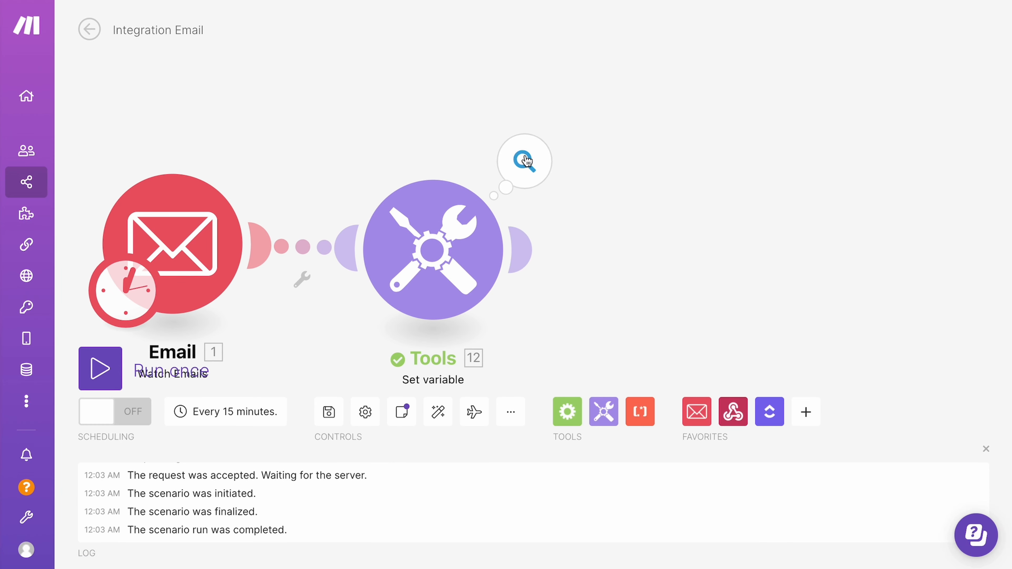
pyautogui.click(524, 161)
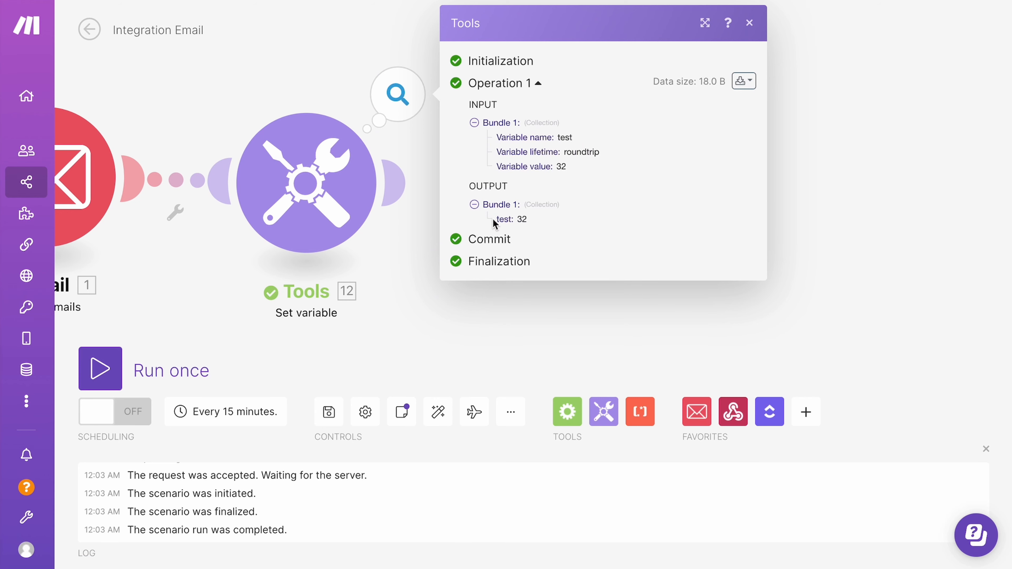
pyautogui.moveTo(493, 218); pyautogui.dragTo(573, 218)
pyautogui.click(529, 219)
pyautogui.moveTo(492, 216); pyautogui.dragTo(550, 215)
pyautogui.click(517, 220)
# Run the Set variable module alone once more and review the multiplier 100 inside the round formula in its settings
pyautogui.rightClick(336, 190)
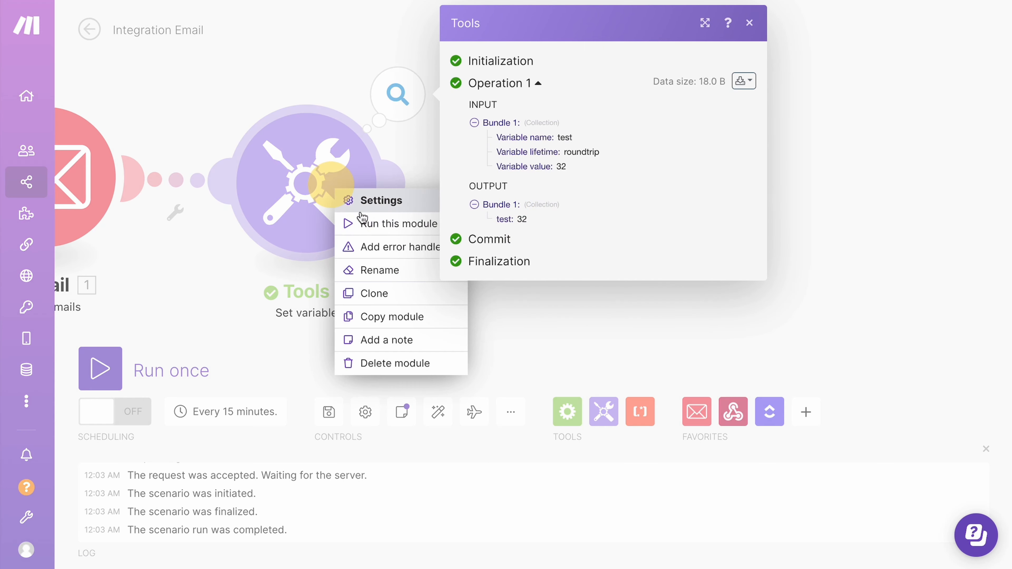
pyautogui.click(377, 234)
pyautogui.click(443, 255)
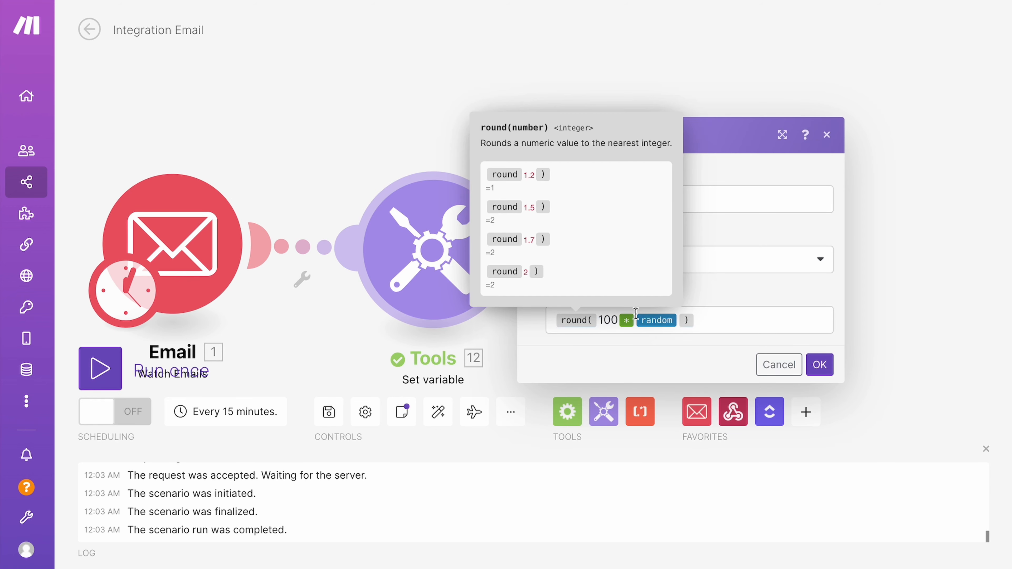
pyautogui.click(714, 321)
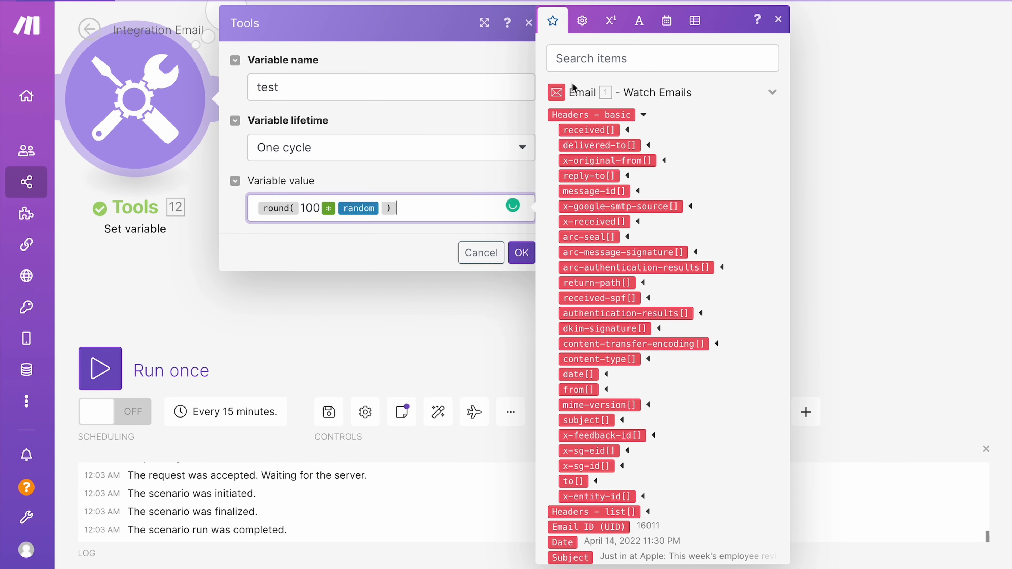
pyautogui.click(610, 20)
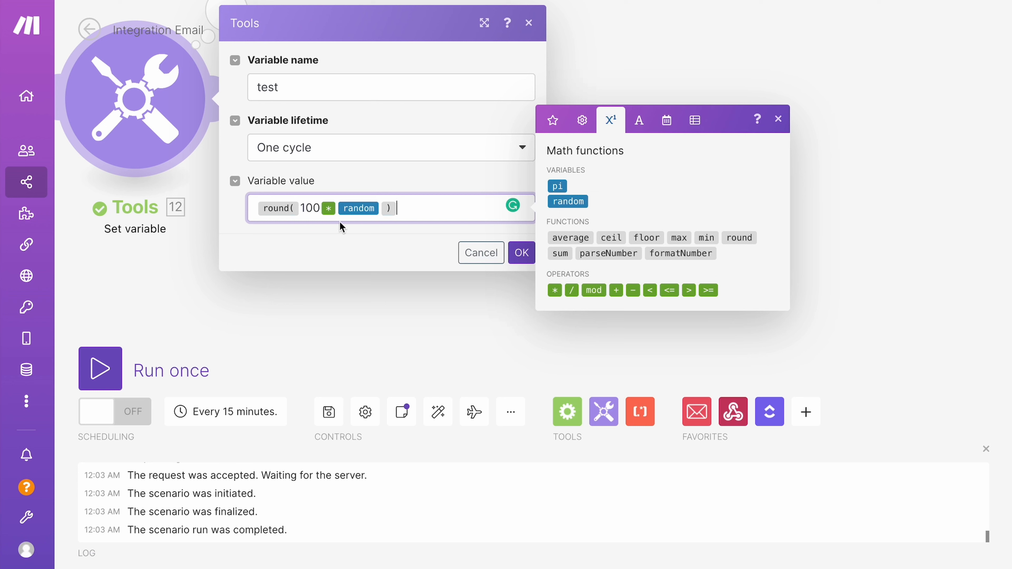
pyautogui.doubleClick(310, 208)
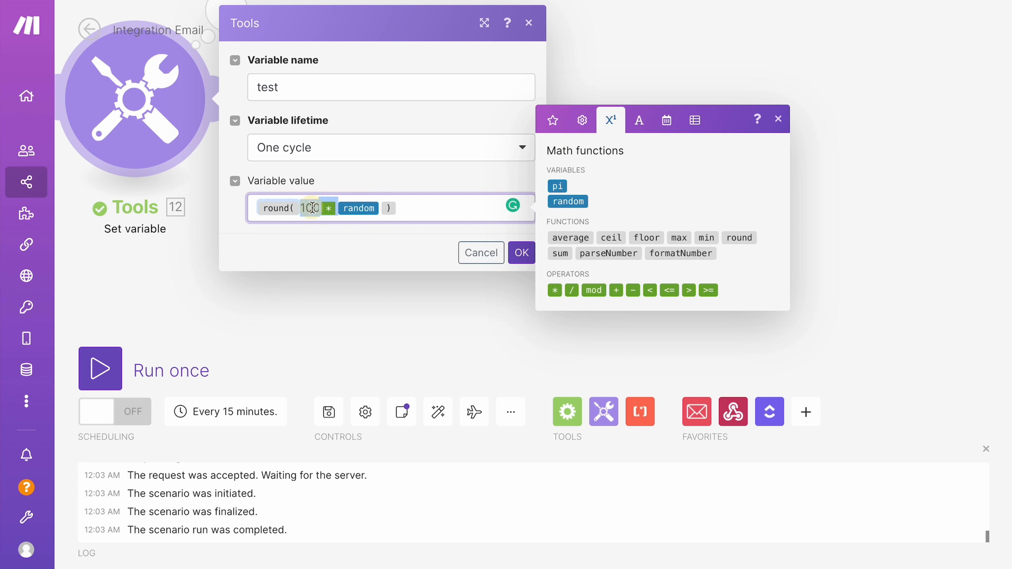
pyautogui.click(309, 208)
pyautogui.moveTo(302, 207); pyautogui.dragTo(317, 206)
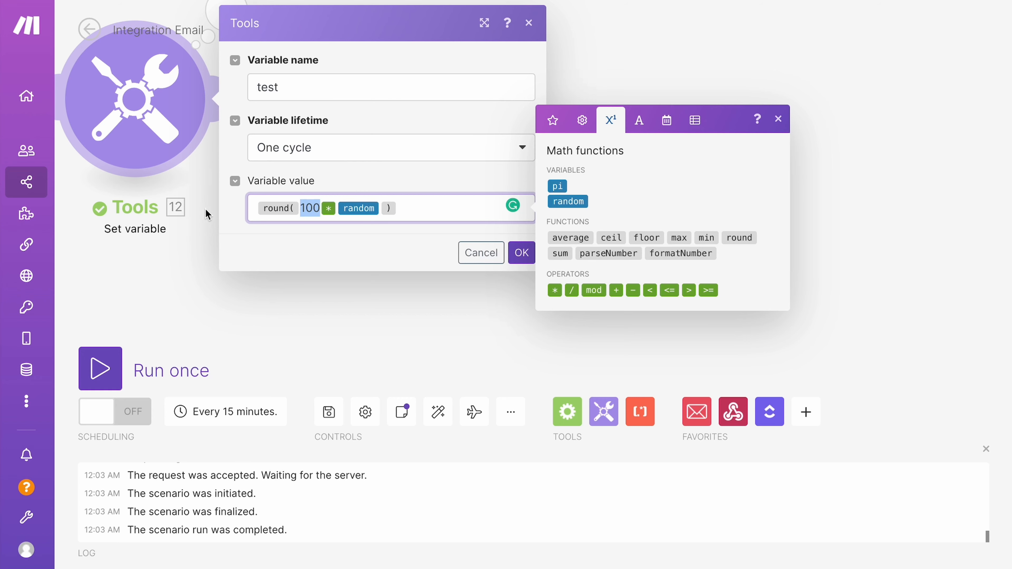
pyautogui.click(216, 227)
# Open the last run's output bundle content as raw JSON and examine the test value
pyautogui.click(415, 186)
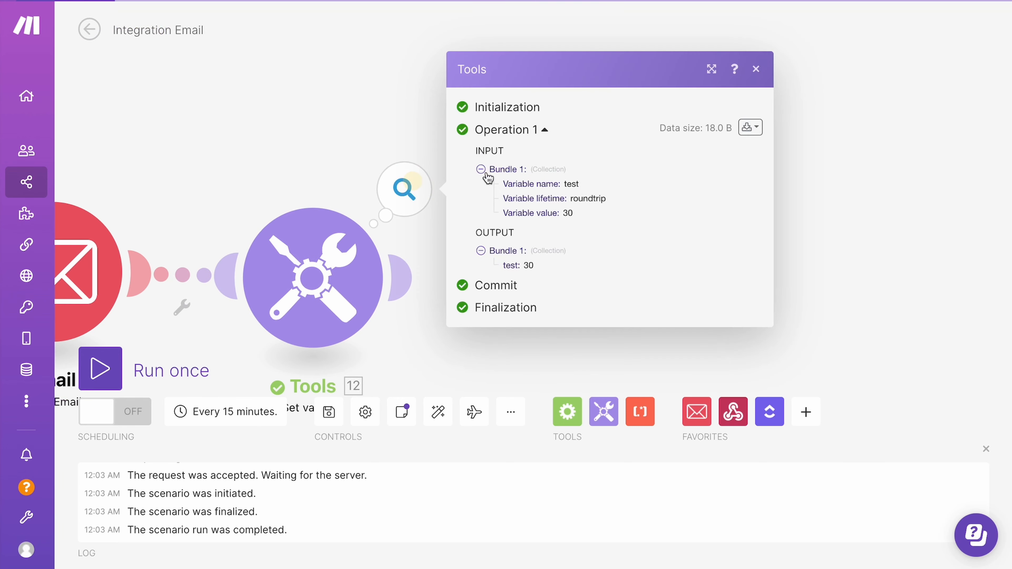
pyautogui.click(751, 126)
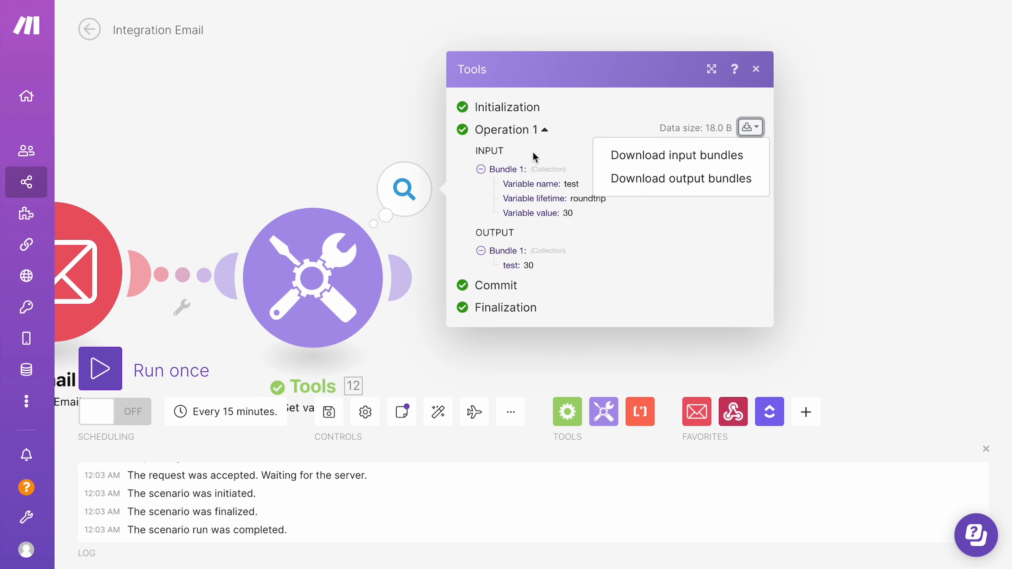
pyautogui.click(689, 180)
pyautogui.doubleClick(283, 110)
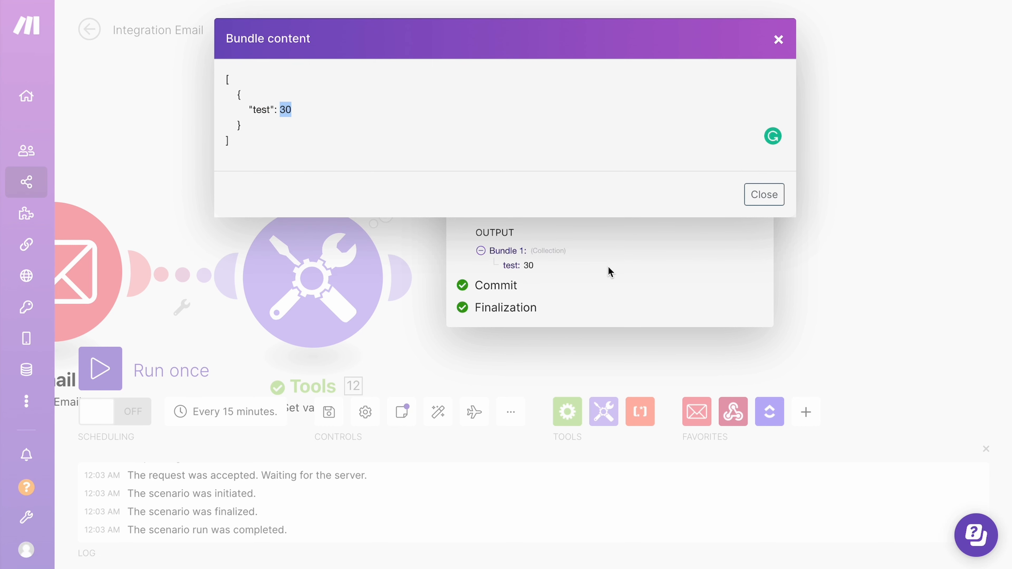
# Enclose the test value 30 in quotation marks in the bundle content as a text example, and restore the unquoted number
pyautogui.click(281, 105)
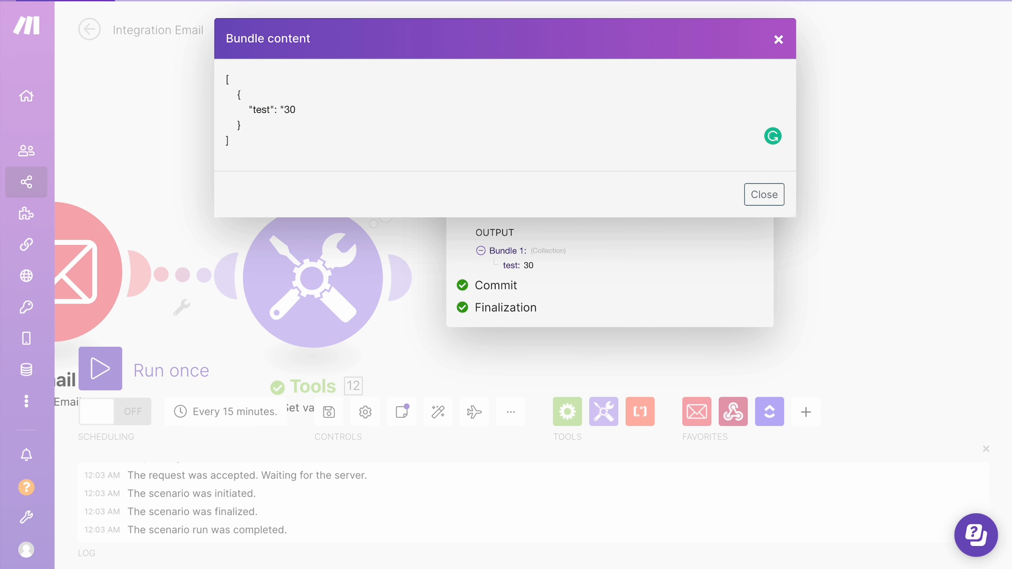
pyautogui.write('"')
pyautogui.moveTo(249, 110); pyautogui.dragTo(367, 108)
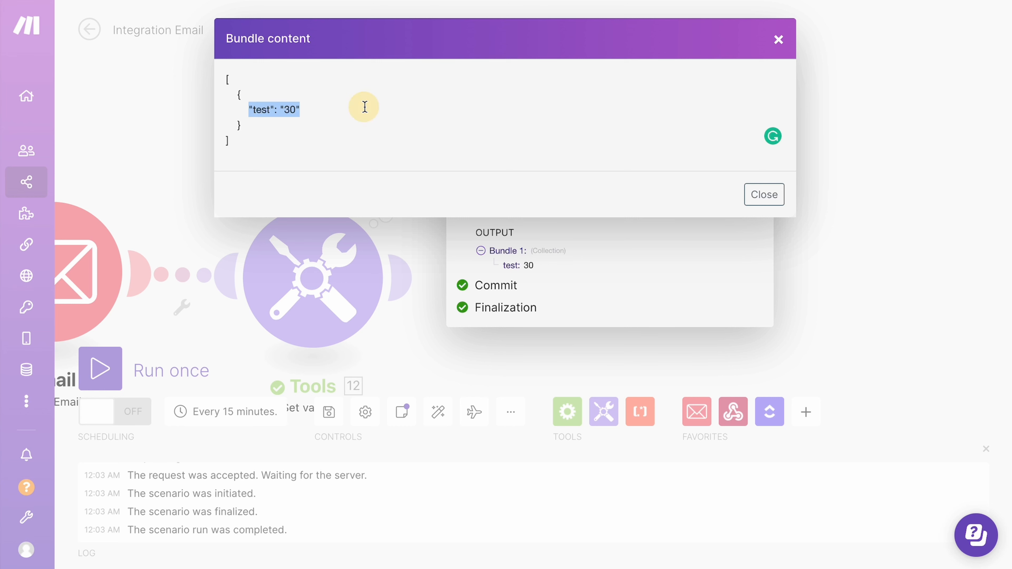
pyautogui.click(365, 107)
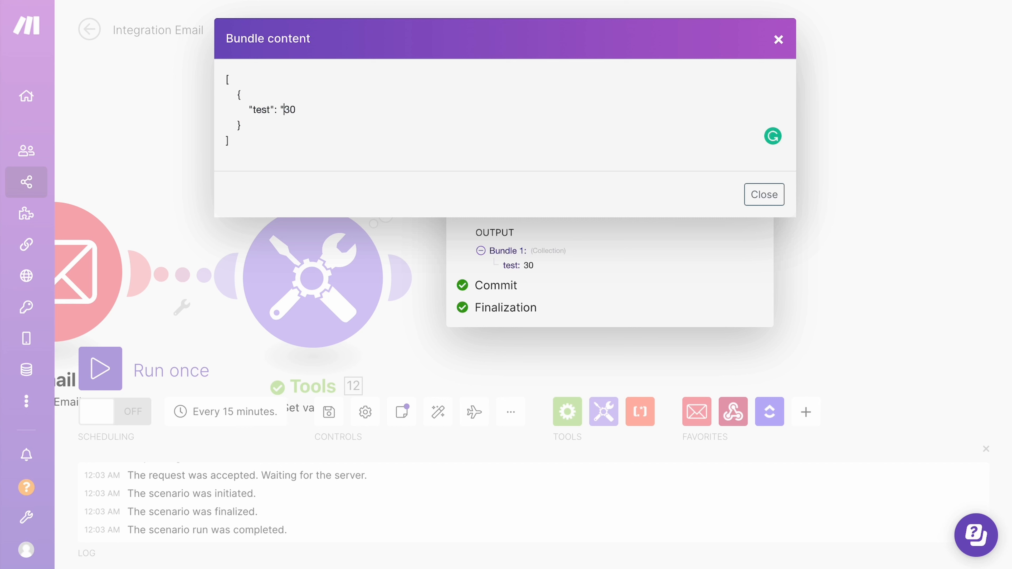
pyautogui.moveTo(309, 114); pyautogui.dragTo(247, 97)
pyautogui.click(266, 118)
pyautogui.doubleClick(284, 108)
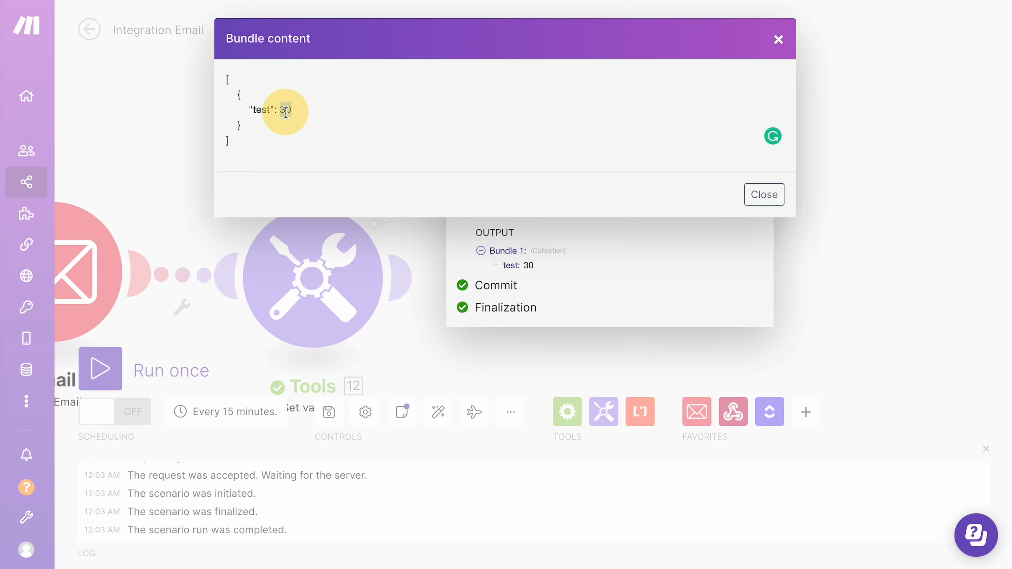
# Close the bundle content and, in the Set variable module's settings, review the math, text, date and array function categories
pyautogui.click(332, 266)
pyautogui.click(328, 70)
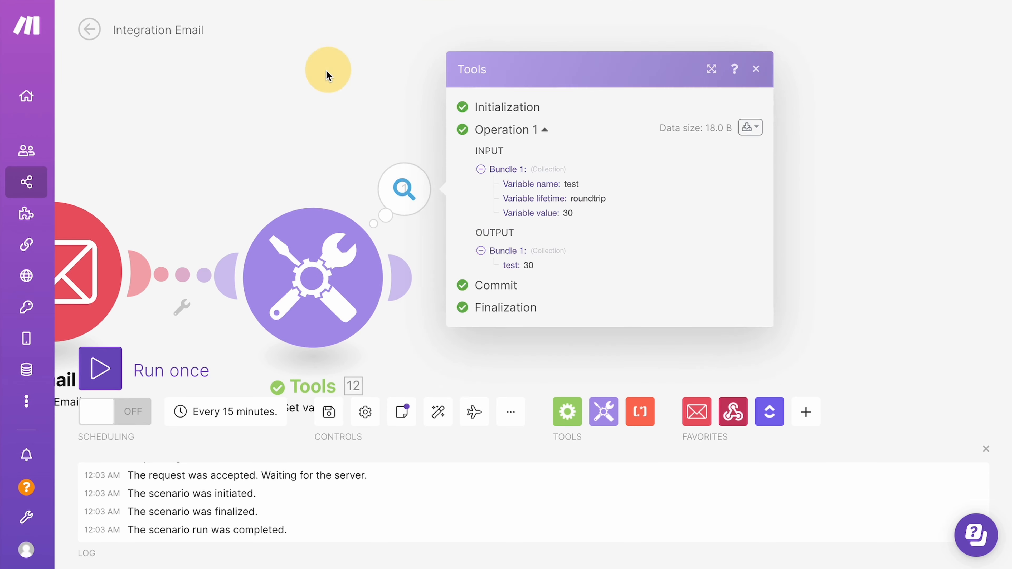
pyautogui.click(327, 244)
pyautogui.click(603, 353)
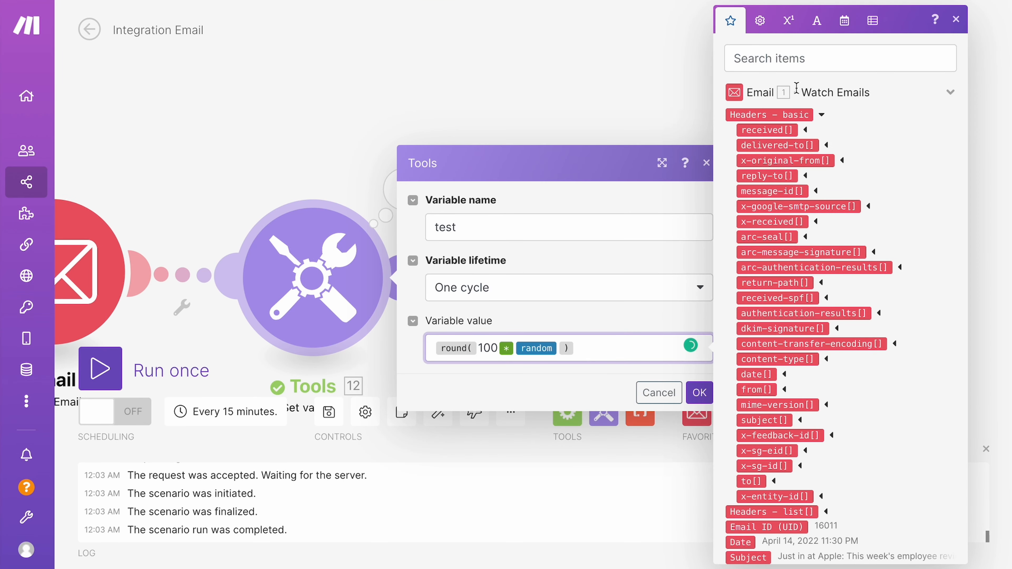
pyautogui.click(787, 20)
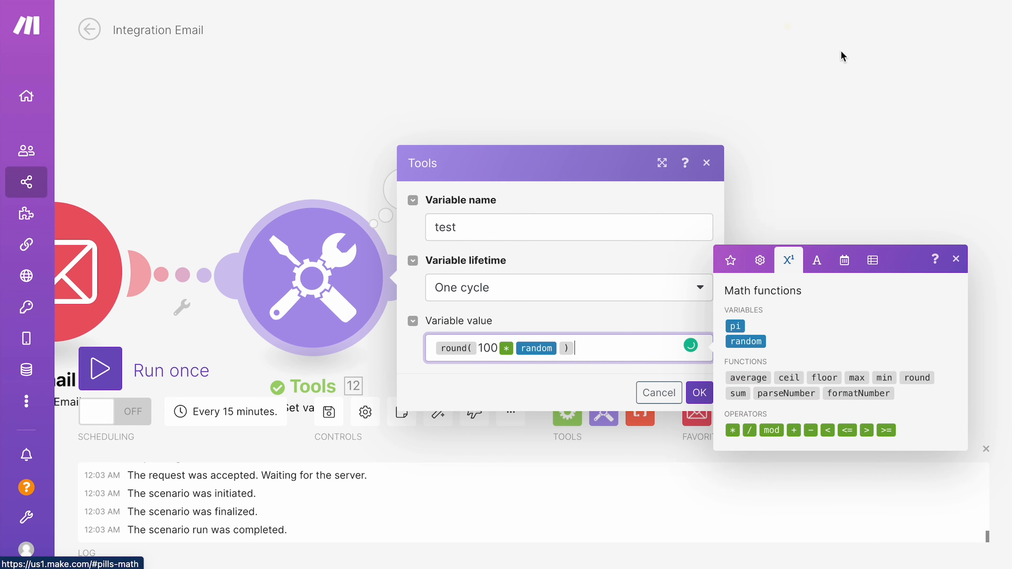
pyautogui.click(815, 261)
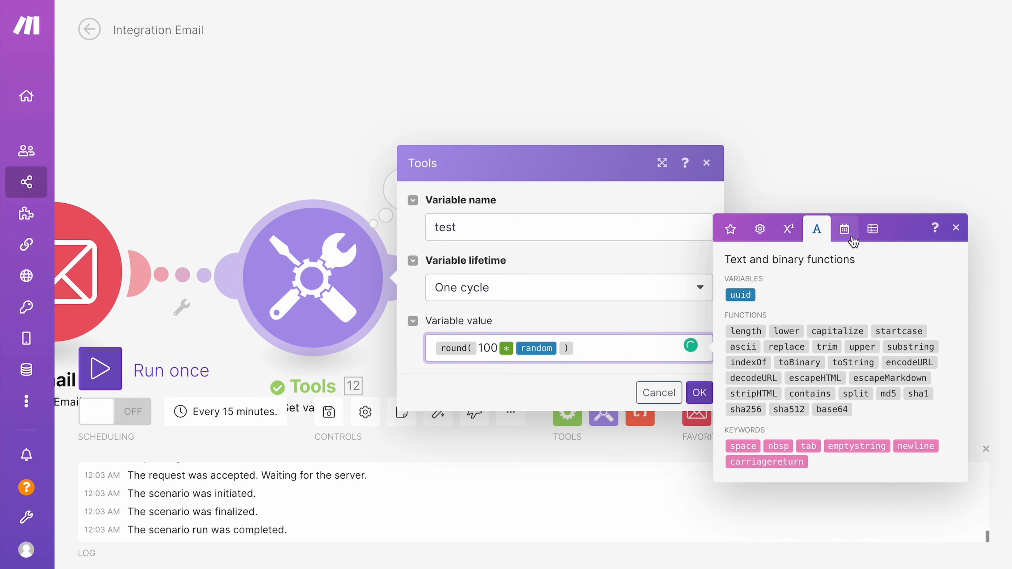
pyautogui.click(844, 228)
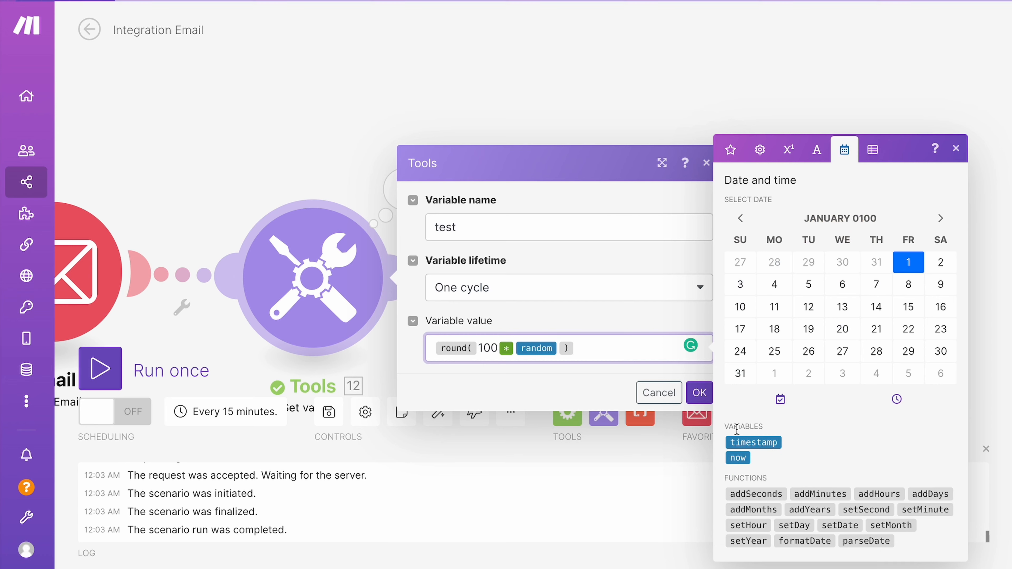
pyautogui.click(872, 149)
pyautogui.click(843, 275)
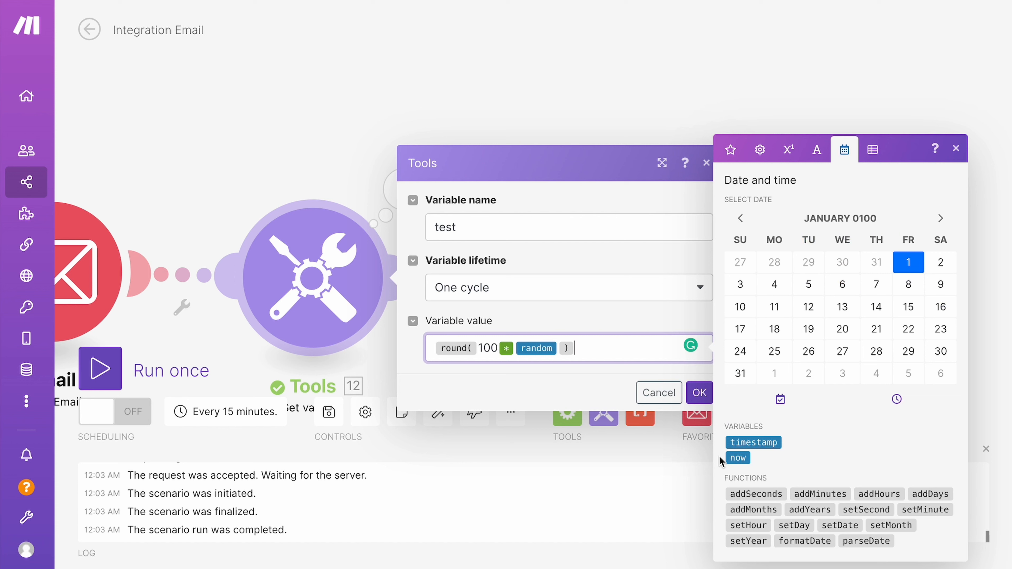
# Replace the rounded random formula in the test variable's value with the timestamp variable and save the module settings
pyautogui.moveTo(615, 351); pyautogui.dragTo(366, 342)
pyautogui.press('BackSpace')
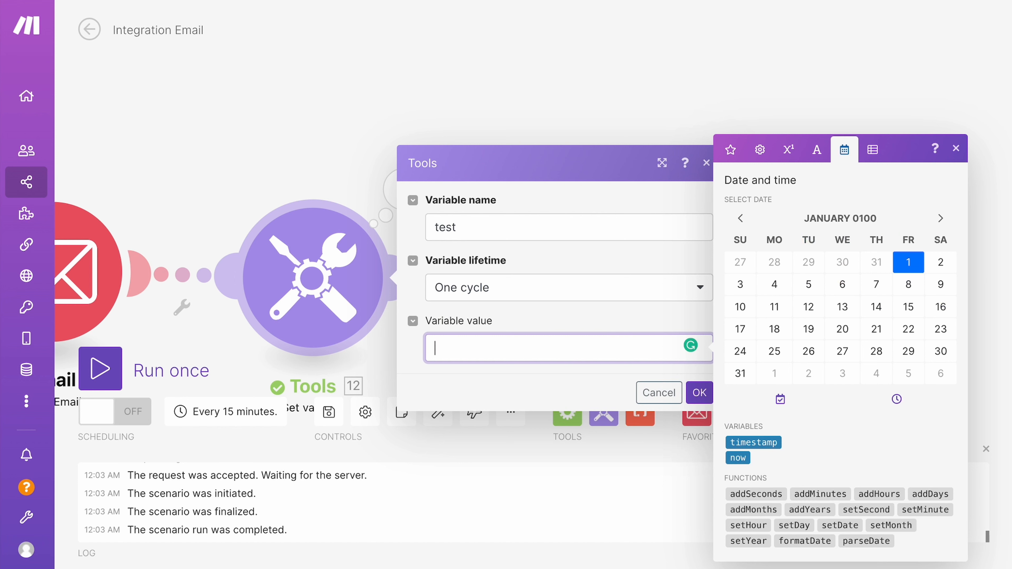
pyautogui.click(761, 446)
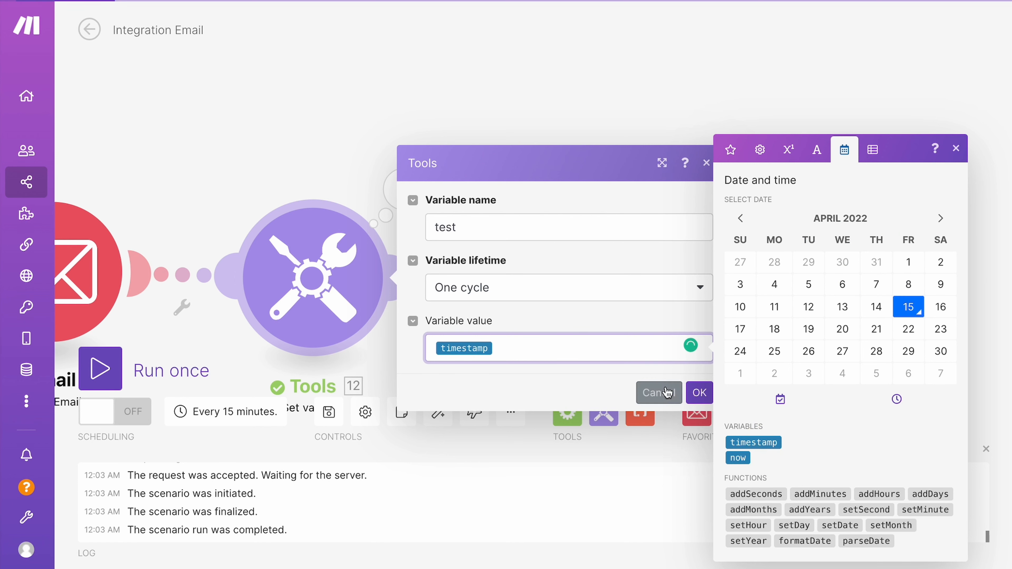
pyautogui.click(700, 392)
# Run only the Set variable module and examine the timestamp value in its output bundle
pyautogui.rightClick(301, 269)
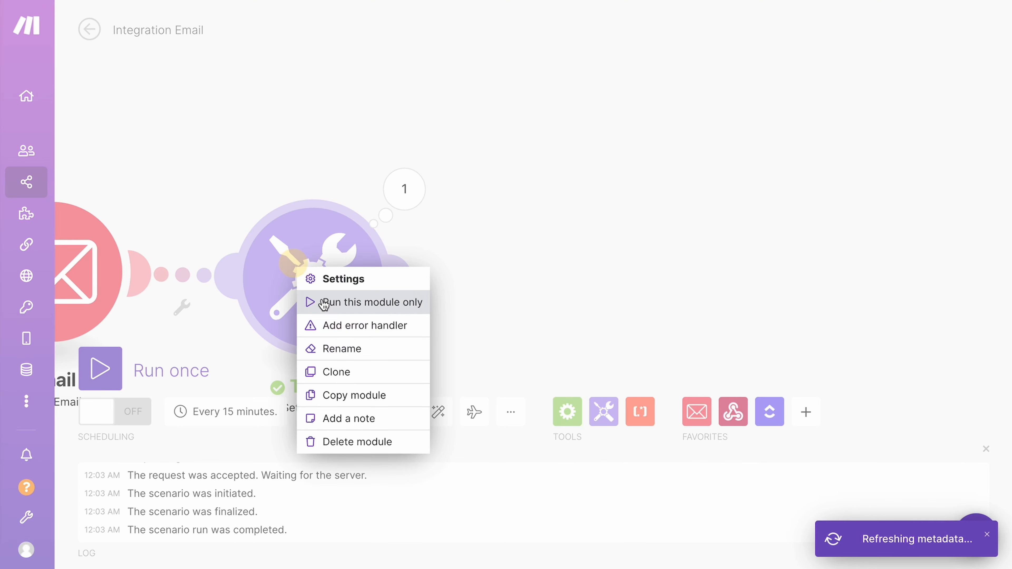
pyautogui.click(323, 300)
pyautogui.click(488, 107)
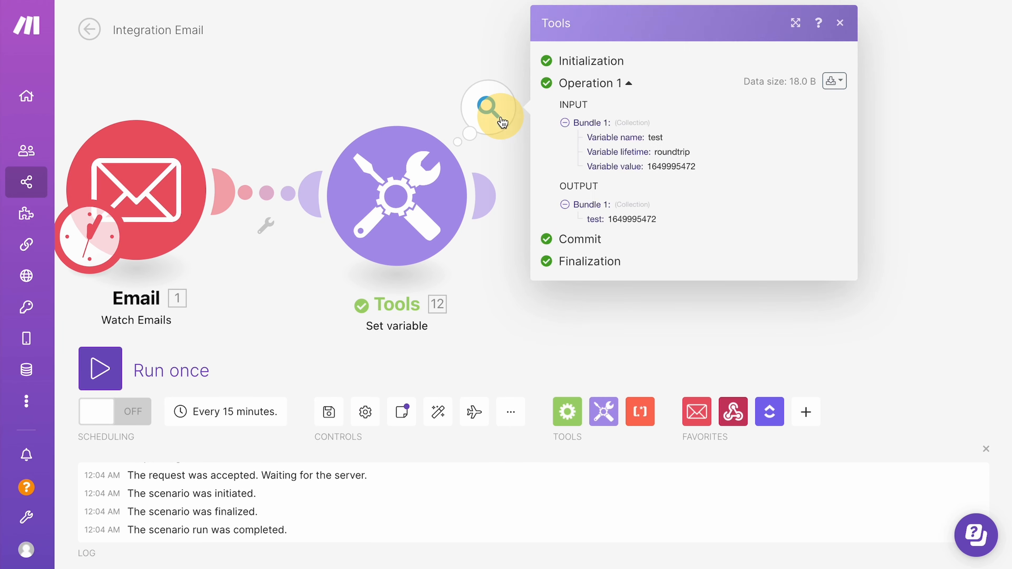
pyautogui.click(617, 217)
pyautogui.doubleClick(617, 217)
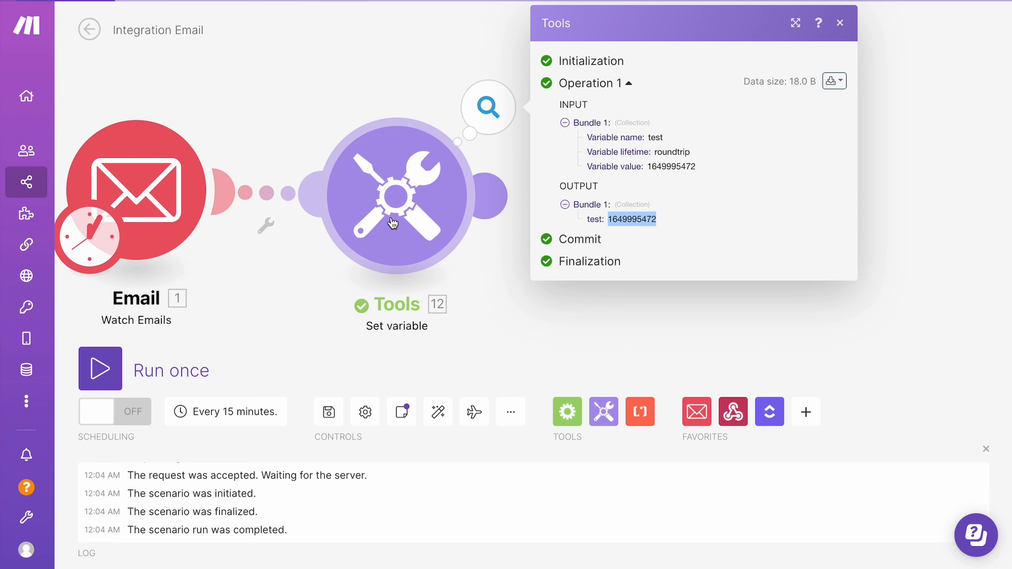
pyautogui.doubleClick(630, 218)
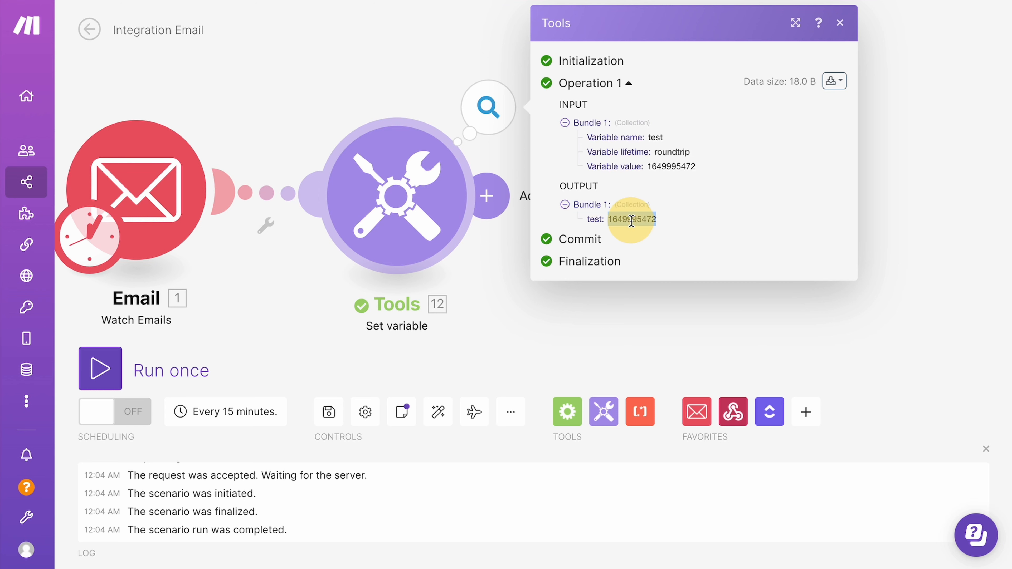
# Replace the timestamp in the test variable's value with the now variable and save the module settings
pyautogui.click(400, 197)
pyautogui.click(594, 268)
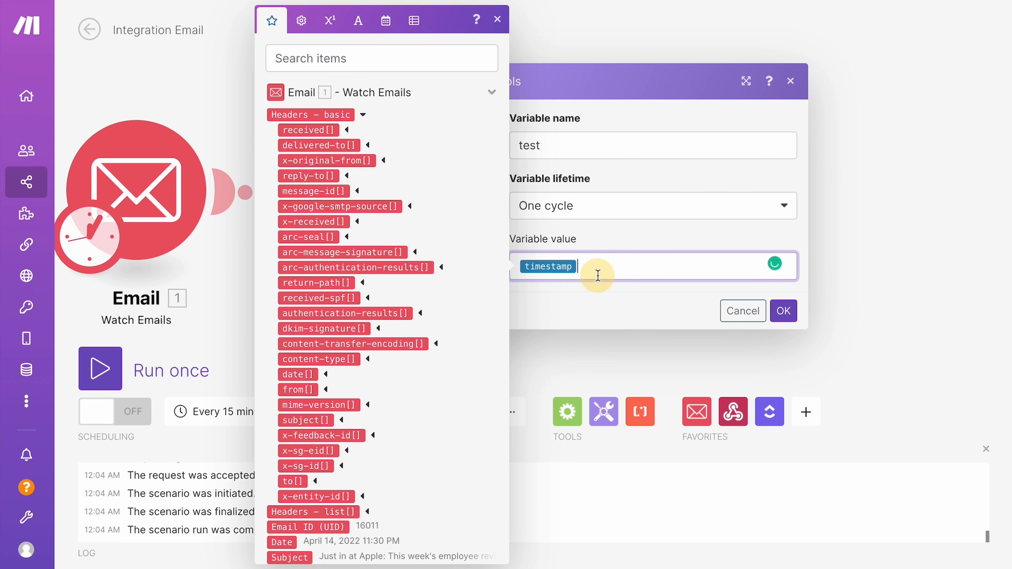
pyautogui.press('BackSpace')
pyautogui.click(414, 22)
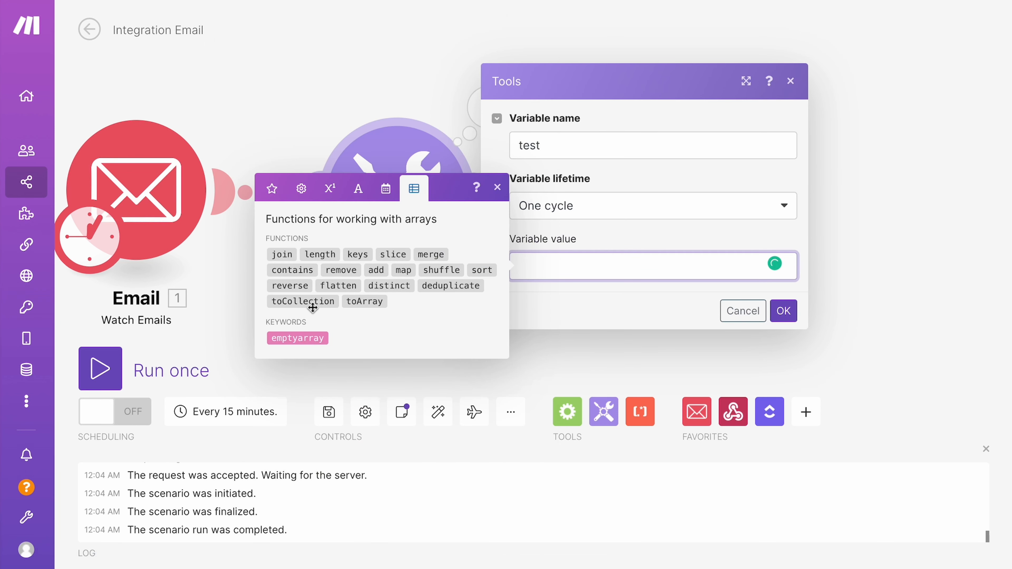
pyautogui.click(384, 197)
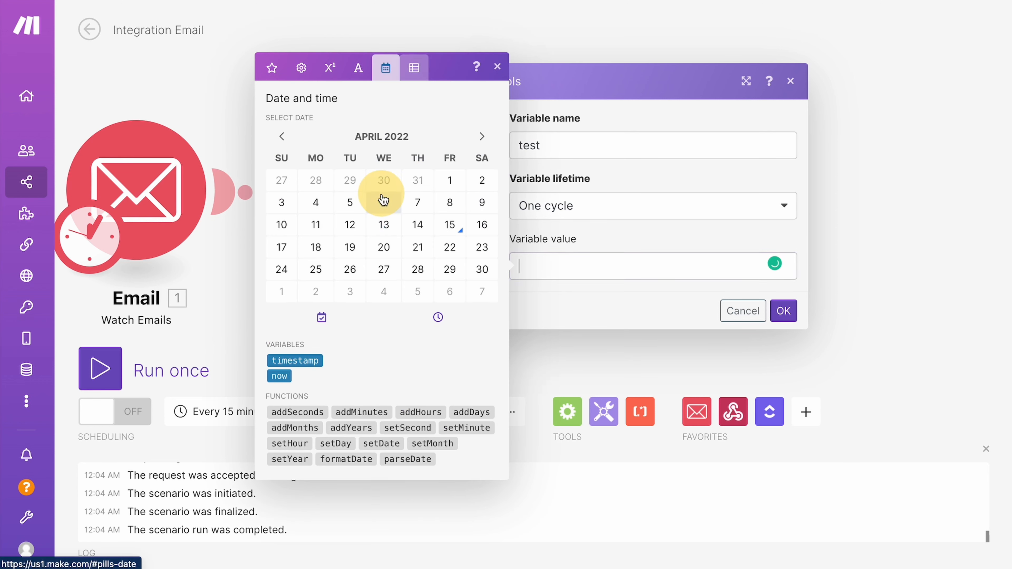
pyautogui.click(280, 380)
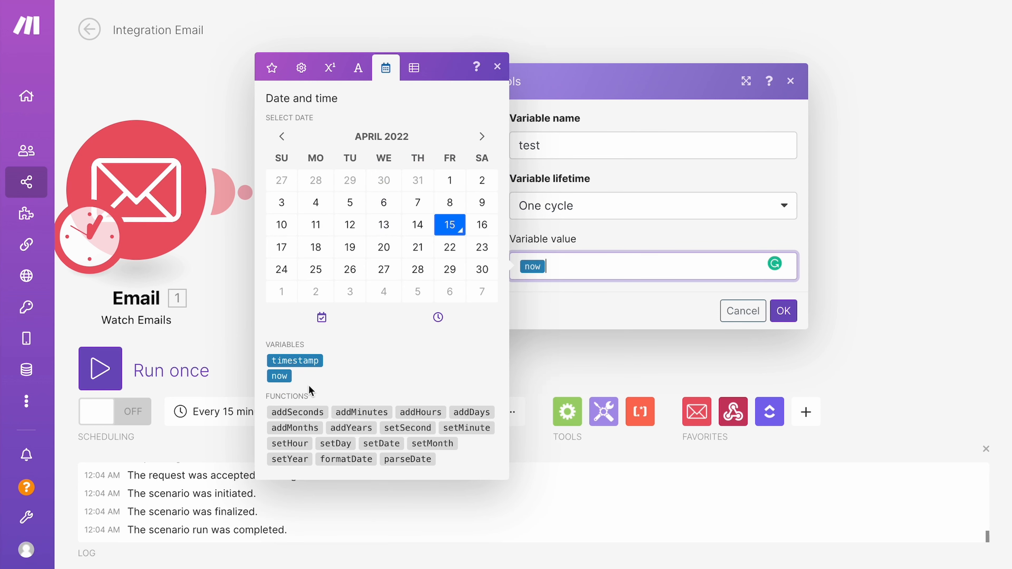
pyautogui.click(782, 310)
# Run only the Set variable module and examine the date and its underlying raw value in the output bundle
pyautogui.rightClick(403, 206)
pyautogui.click(452, 240)
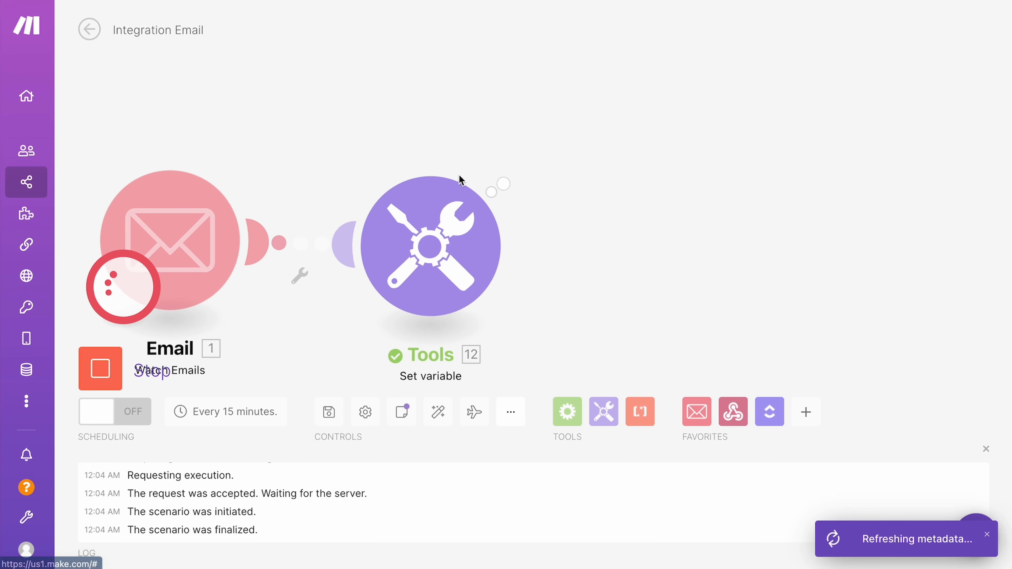
pyautogui.click(524, 161)
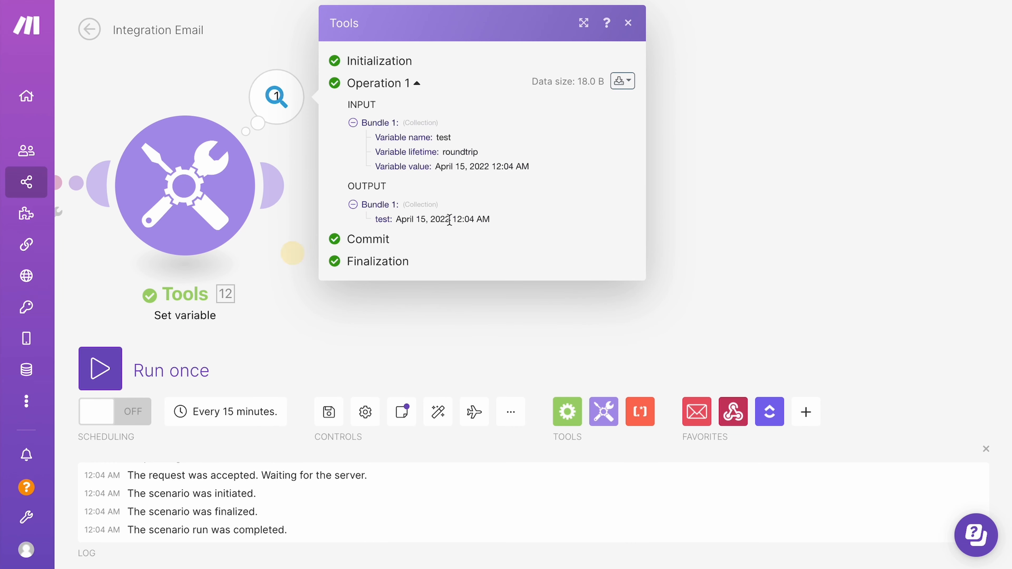
pyautogui.click(622, 81)
pyautogui.click(404, 219)
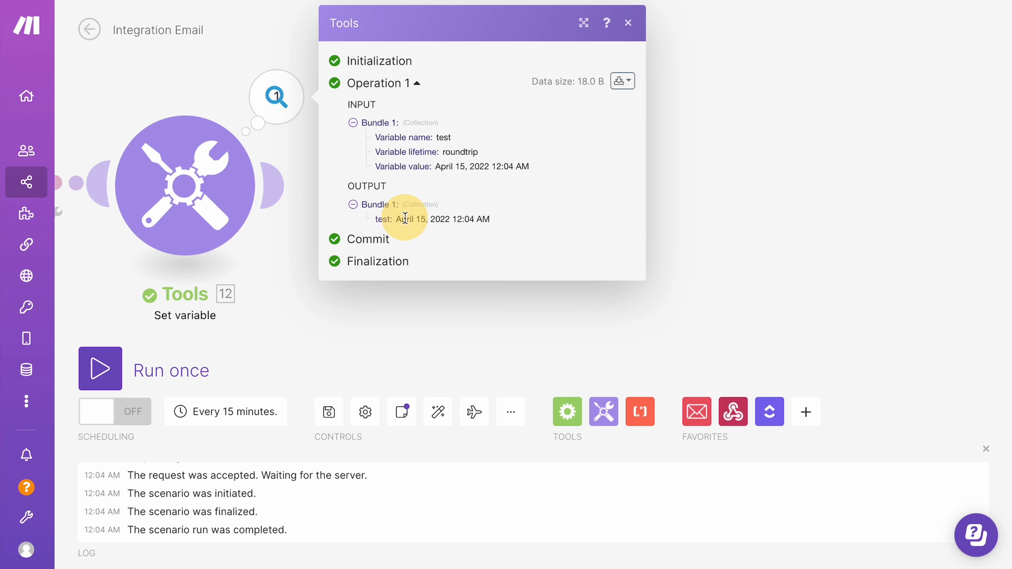
pyautogui.moveTo(411, 219); pyautogui.dragTo(511, 219)
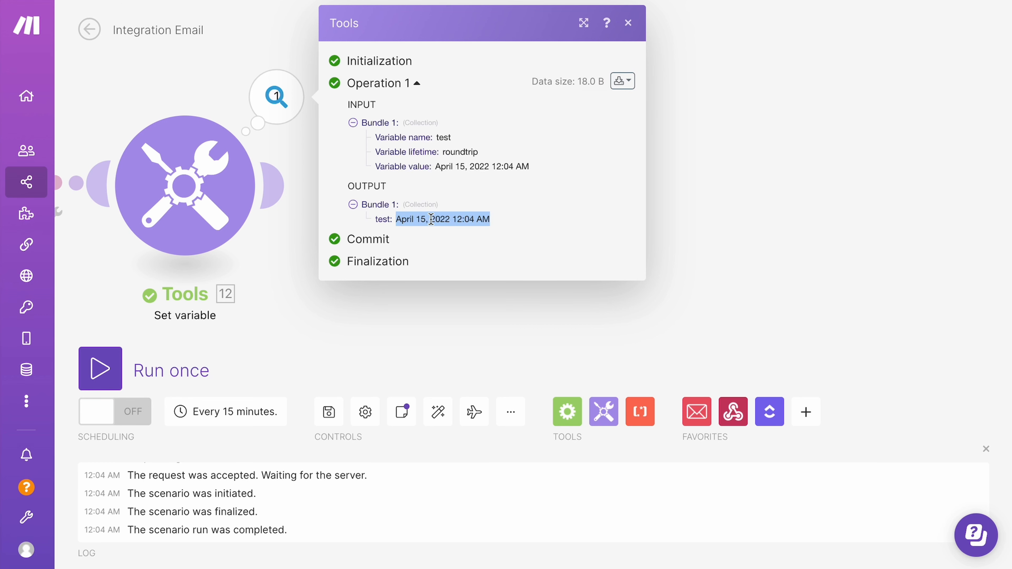
pyautogui.moveTo(430, 219)
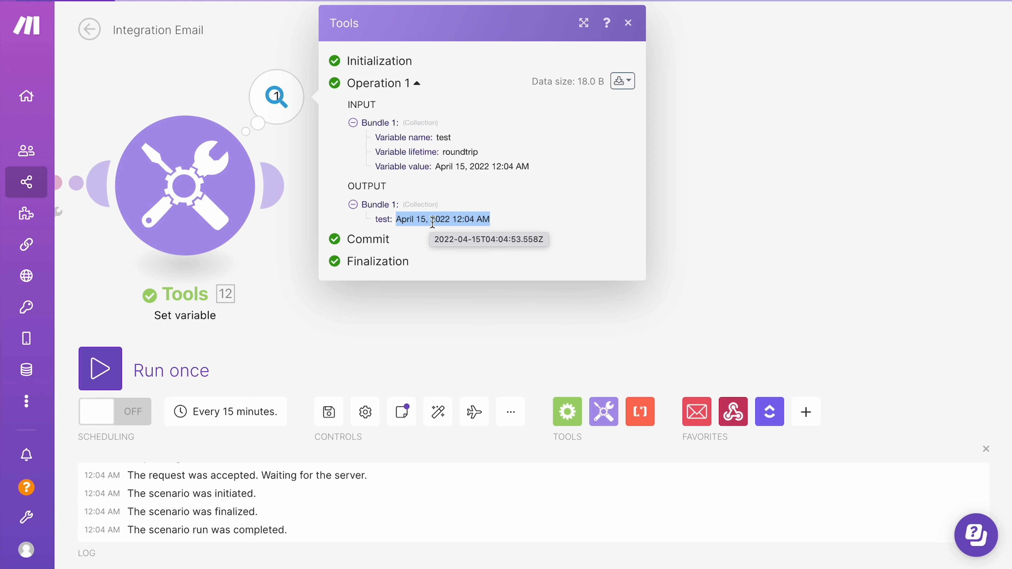
# Open the output bundle's raw JSON content, examine how the test date is written, and close the run results
pyautogui.click(622, 81)
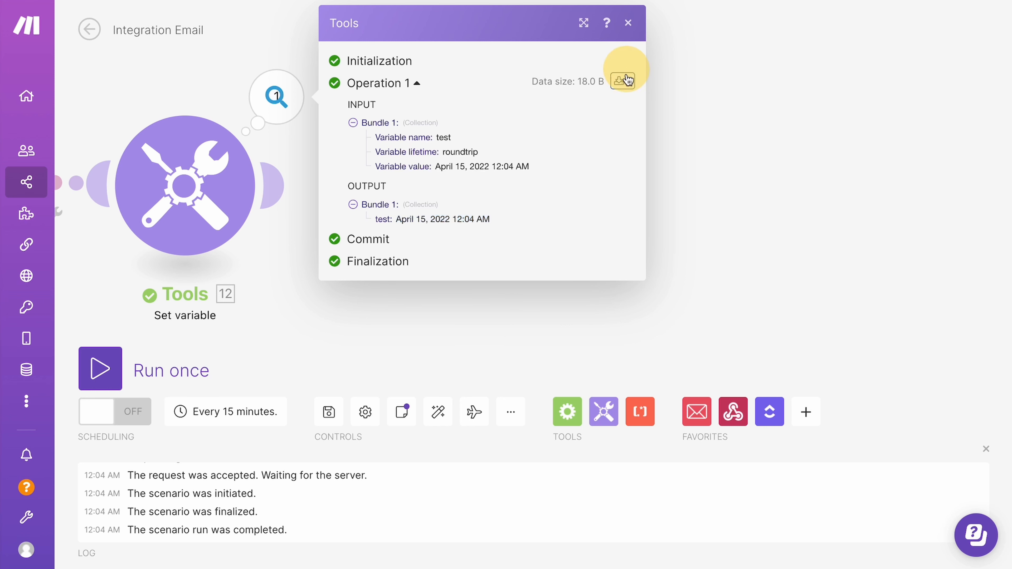
pyautogui.click(608, 129)
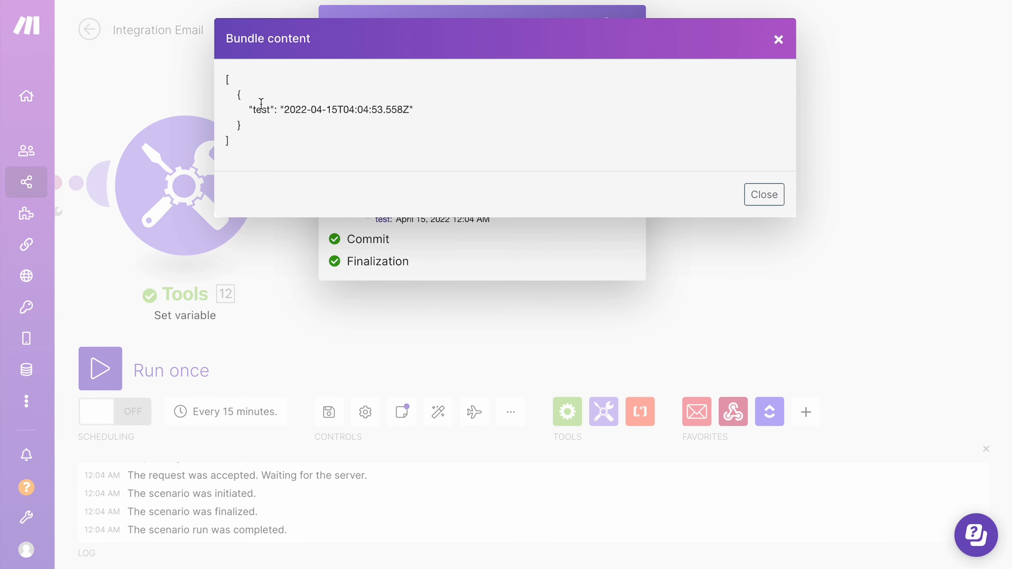
pyautogui.moveTo(287, 108); pyautogui.dragTo(411, 113)
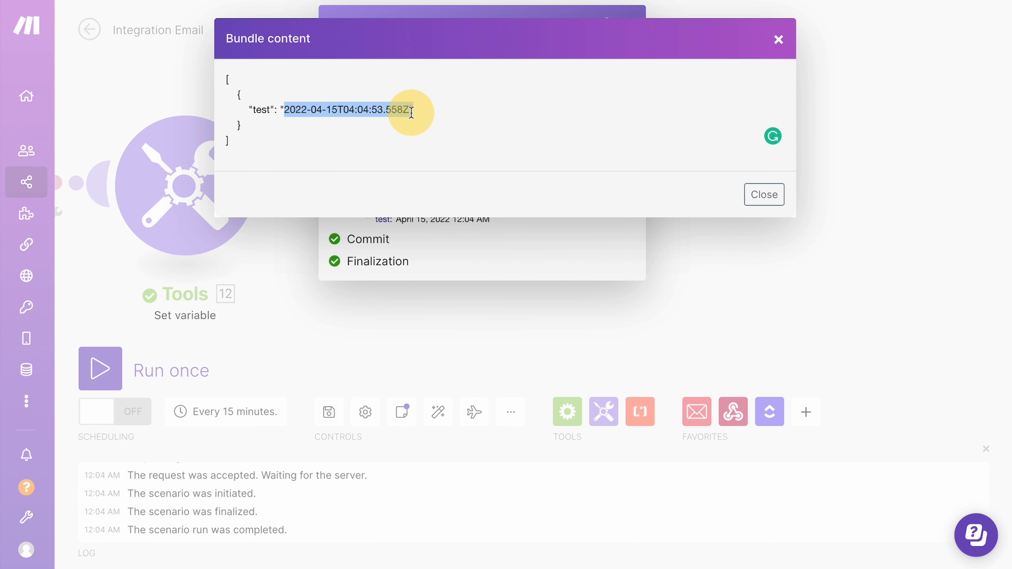
pyautogui.click(424, 134)
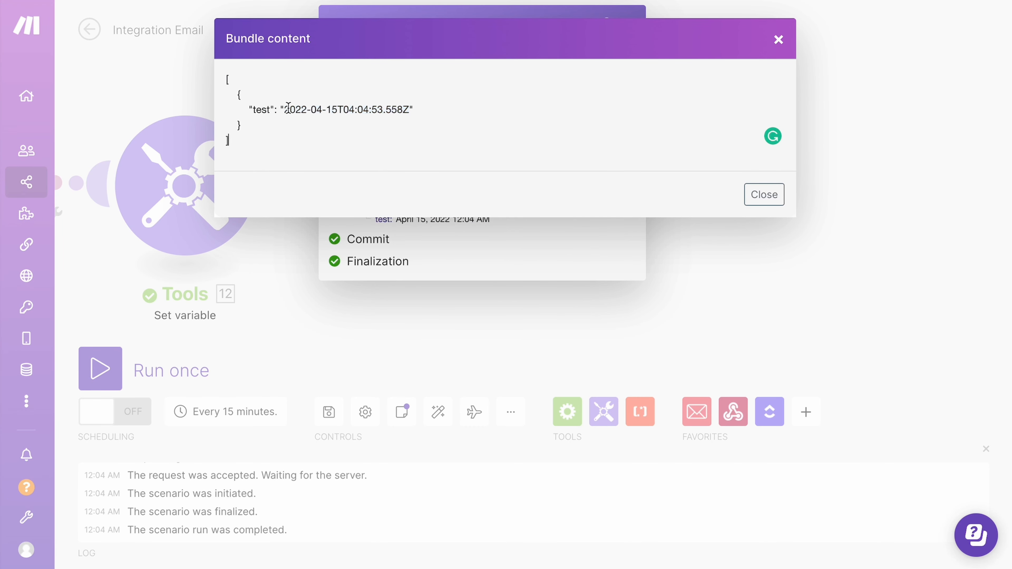
pyautogui.moveTo(281, 108); pyautogui.dragTo(400, 111)
pyautogui.click(398, 113)
pyautogui.click(404, 109)
pyautogui.doubleClick(389, 109)
pyautogui.click(402, 108)
pyautogui.click(743, 195)
pyautogui.click(745, 195)
pyautogui.click(628, 23)
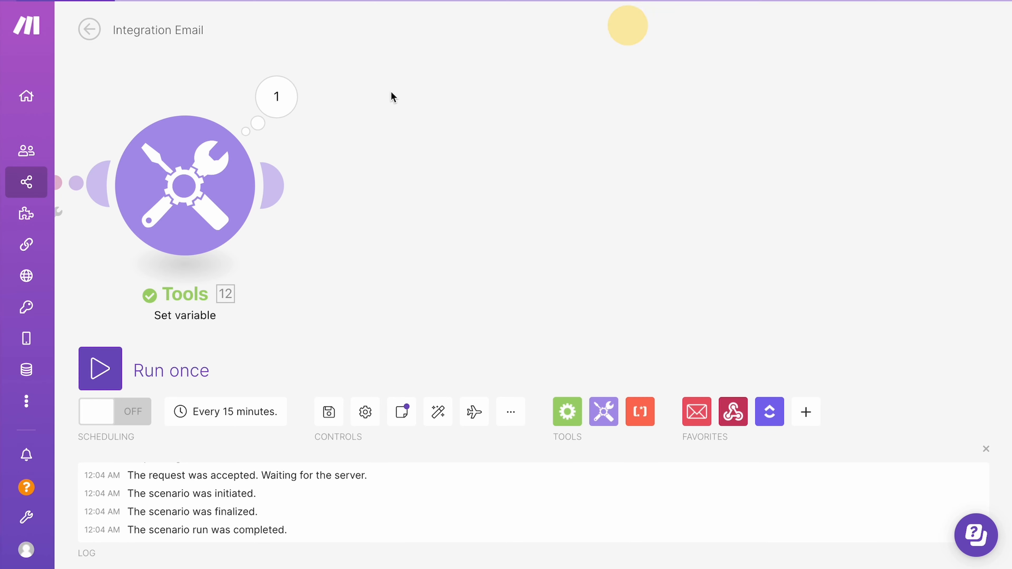
# Review the text, math and general functions for the variable value, including what the ignore and erase keywords do
pyautogui.click(199, 160)
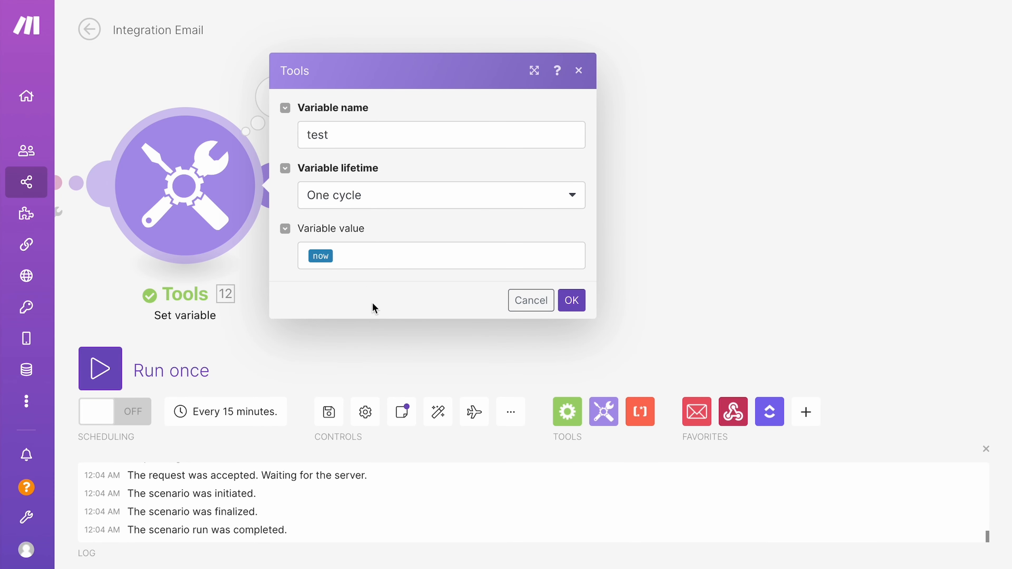
pyautogui.click(361, 265)
pyautogui.click(684, 22)
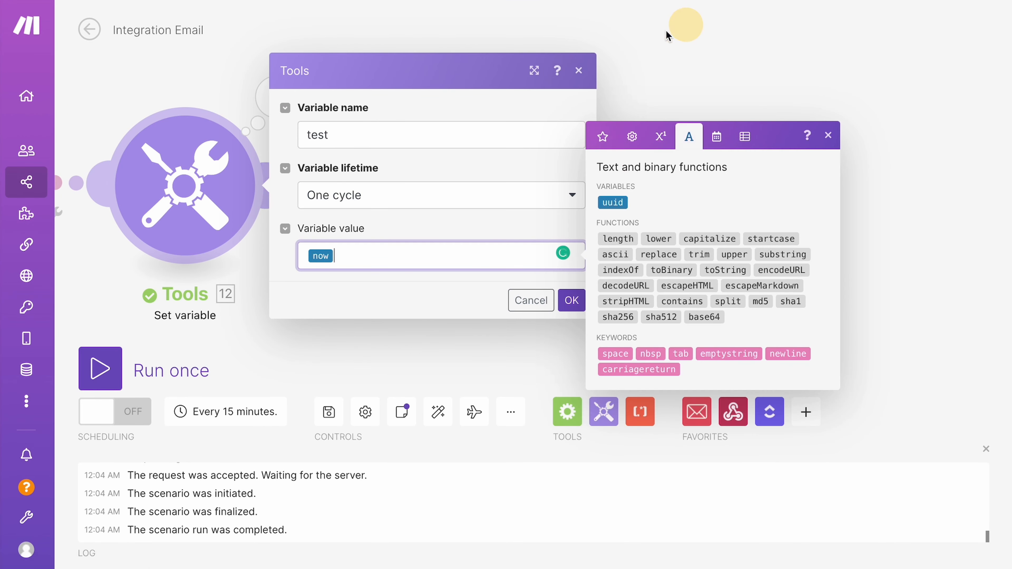
pyautogui.click(658, 149)
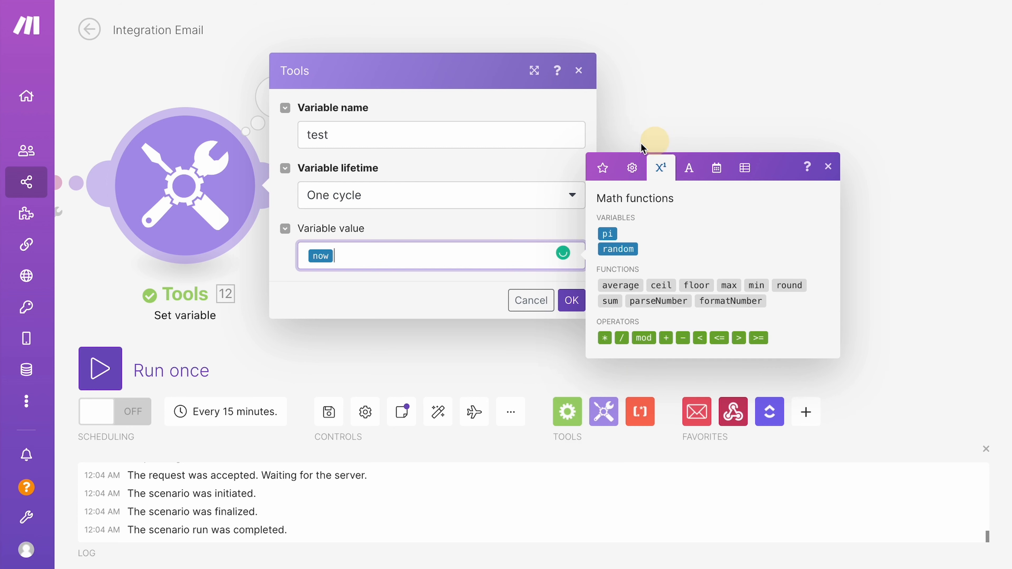
pyautogui.click(632, 165)
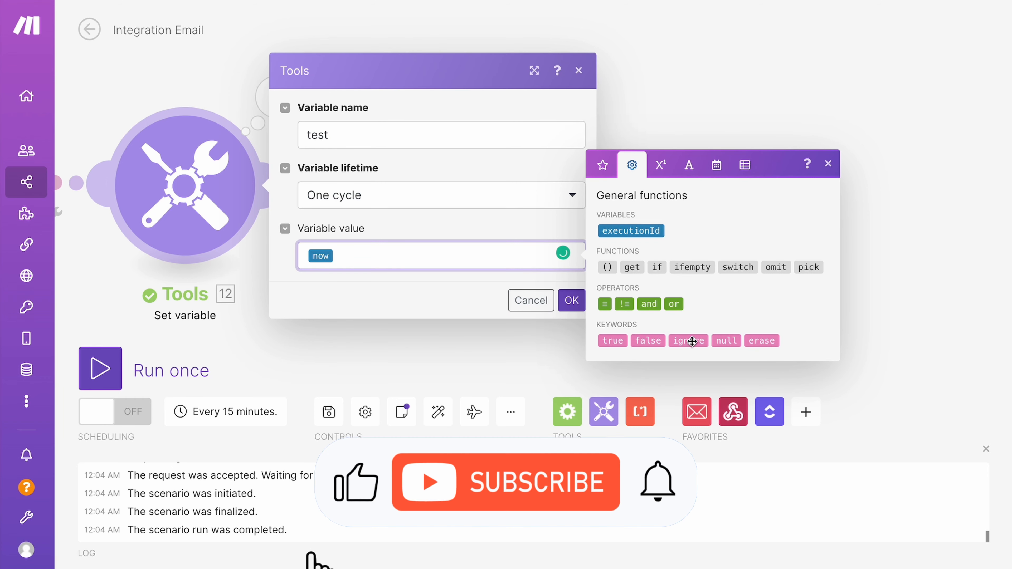
pyautogui.moveTo(689, 342)
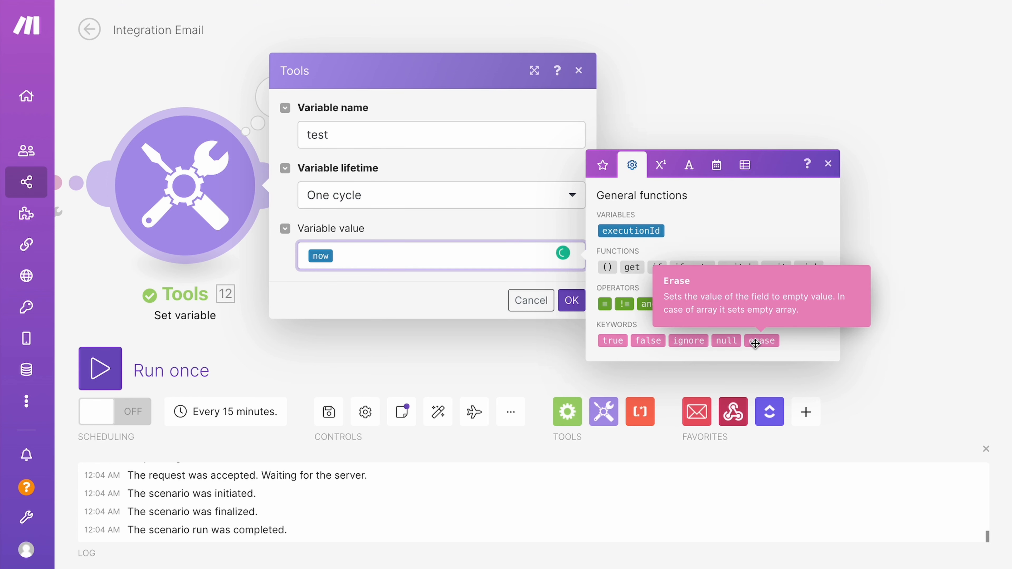
pyautogui.click(664, 177)
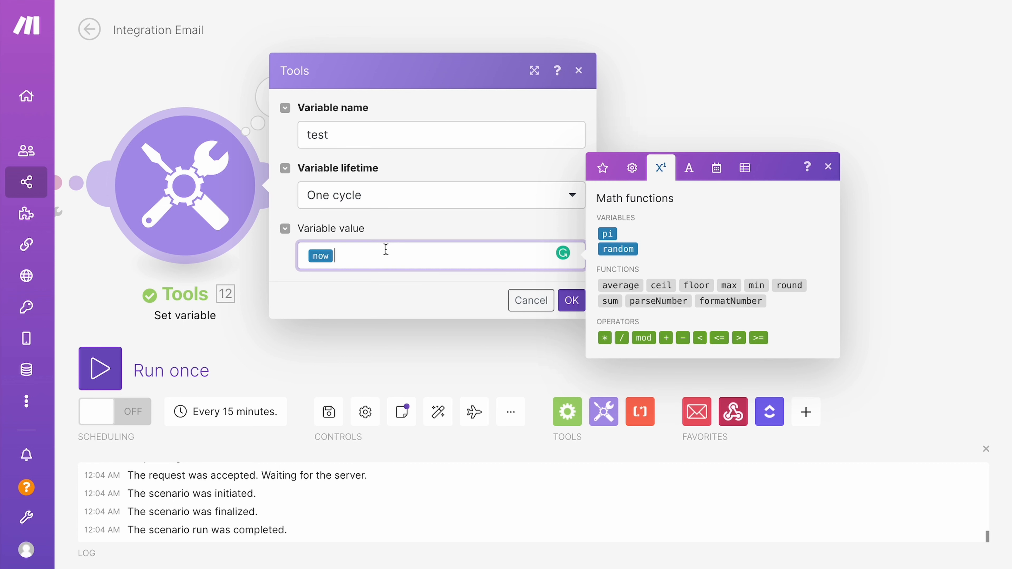
# Replace the now variable in the test variable's value with the typed digits 123123123 and save the module settings
pyautogui.press('BackSpace')
pyautogui.write('122343+vssdrbfsd')
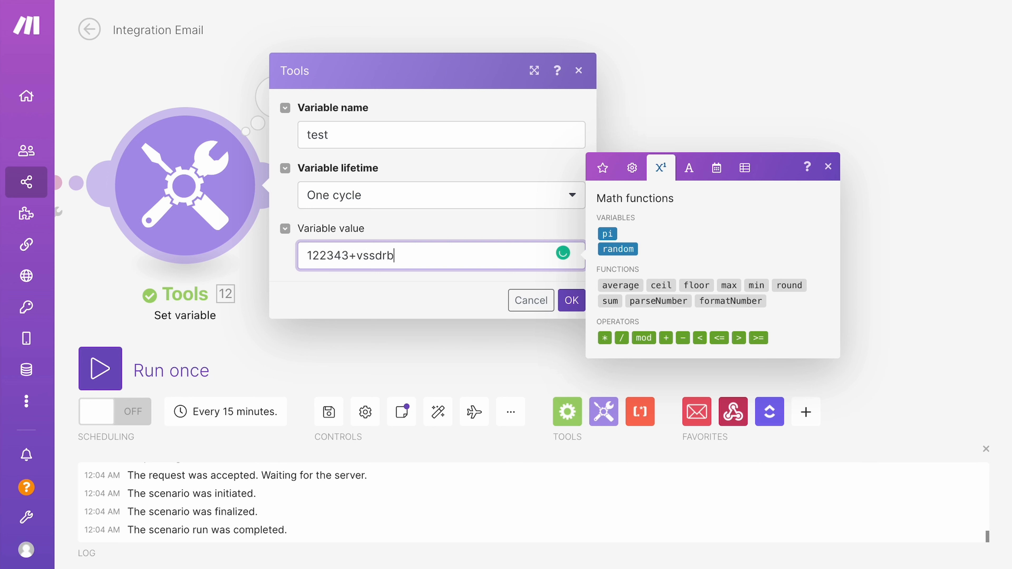
pyautogui.press('BackSpace')
pyautogui.write('123123123')
pyautogui.click(571, 300)
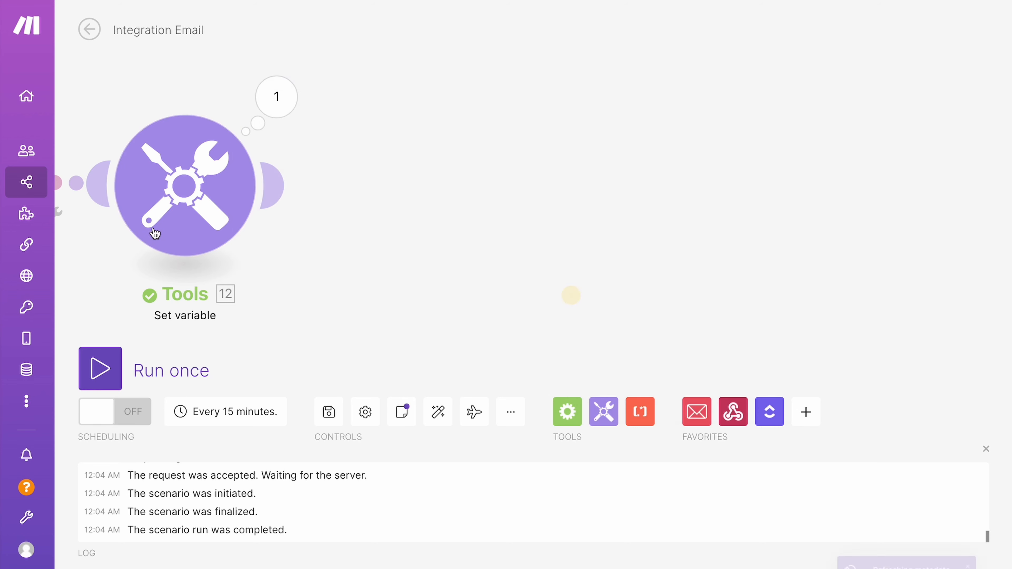
# Run only the Set variable module and examine the typed test value in the output bundle
pyautogui.rightClick(170, 209)
pyautogui.click(219, 242)
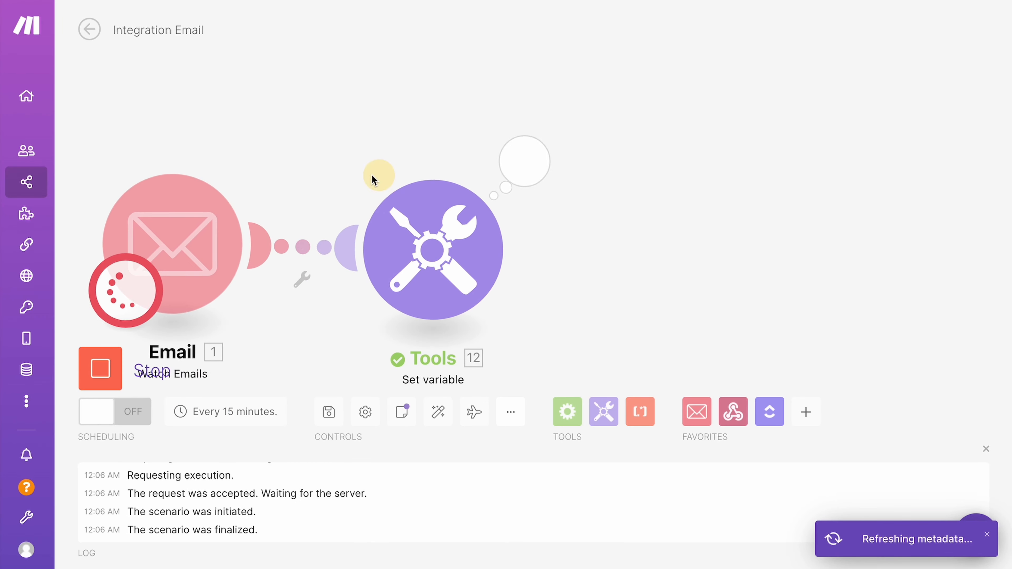
pyautogui.click(362, 115)
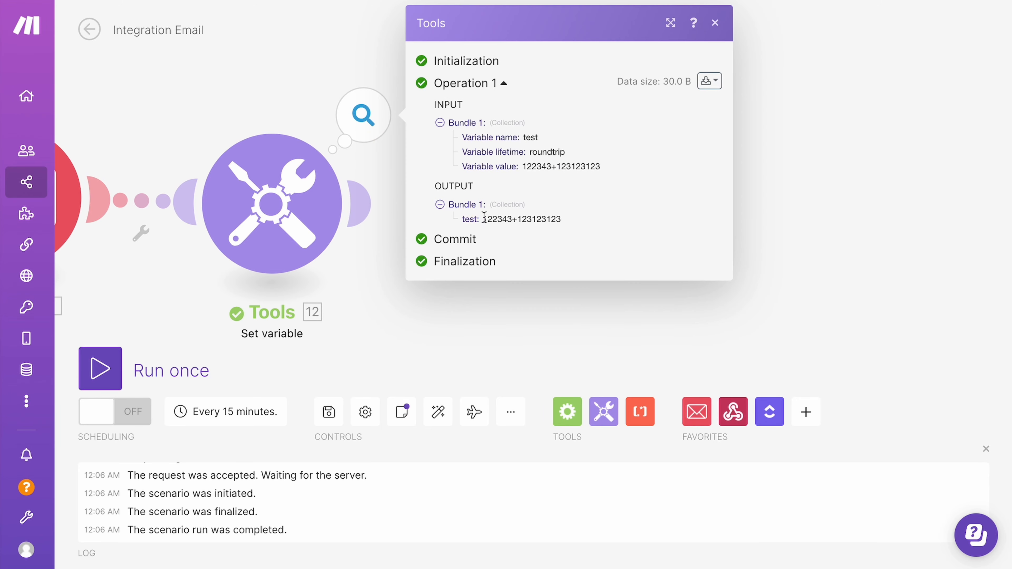
pyautogui.moveTo(484, 217); pyautogui.dragTo(594, 214)
# Open the output bundle's raw JSON content, check how the typed digits and plus sign are written, and close it
pyautogui.click(709, 81)
pyautogui.click(686, 130)
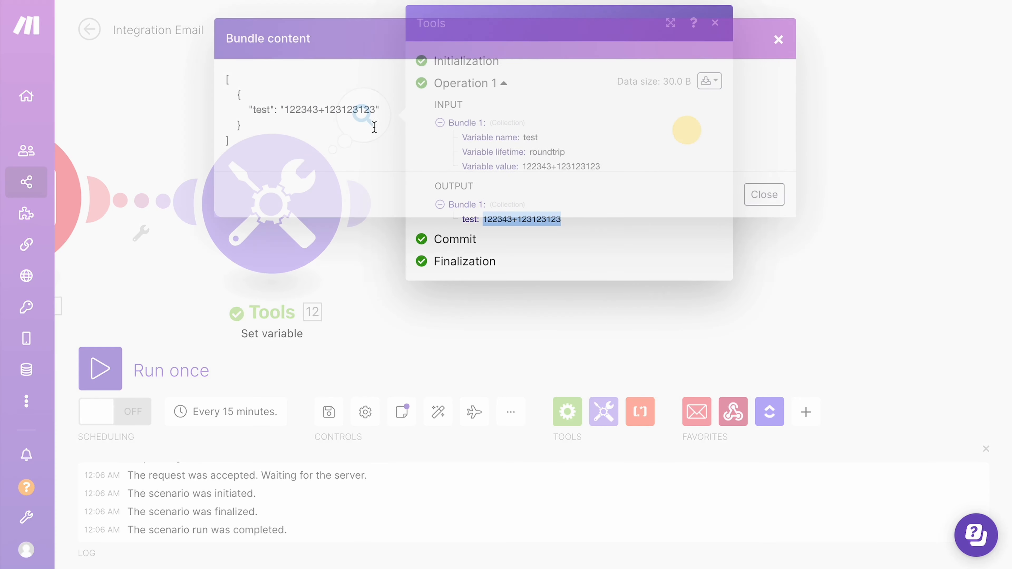
pyautogui.moveTo(280, 109); pyautogui.dragTo(488, 108)
pyautogui.click(264, 244)
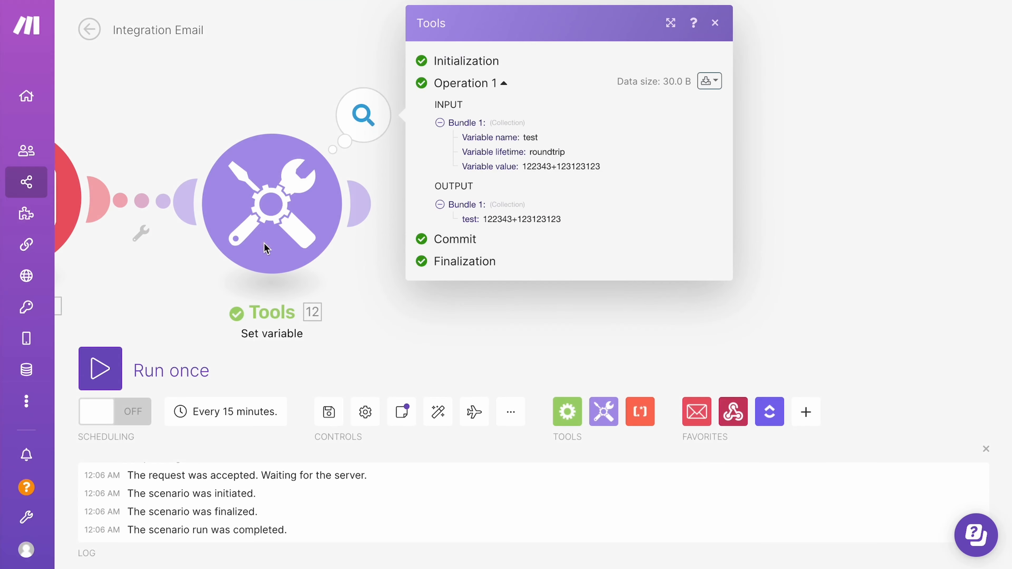
pyautogui.click(264, 243)
pyautogui.click(440, 272)
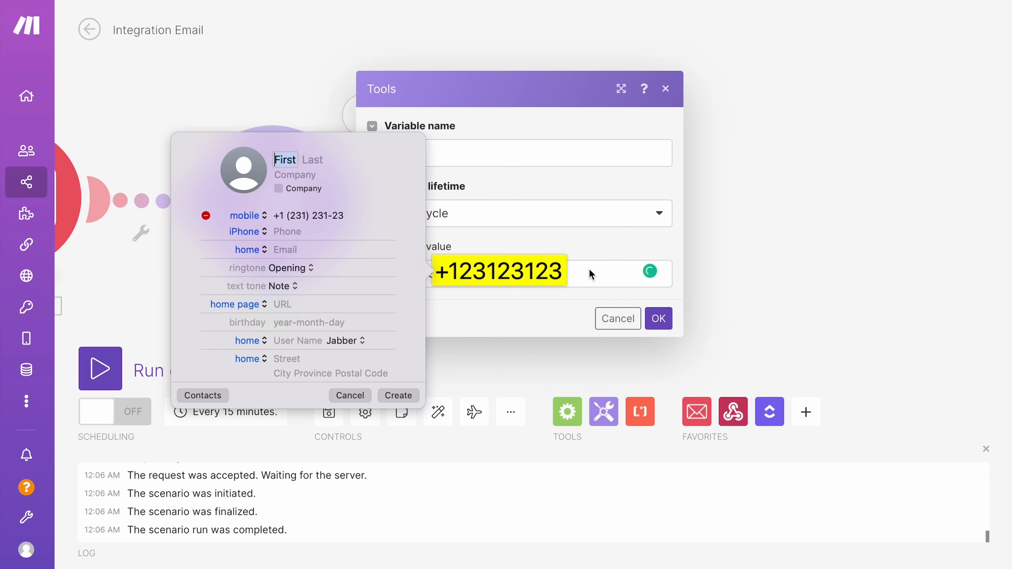
pyautogui.click(572, 275)
pyautogui.click(558, 311)
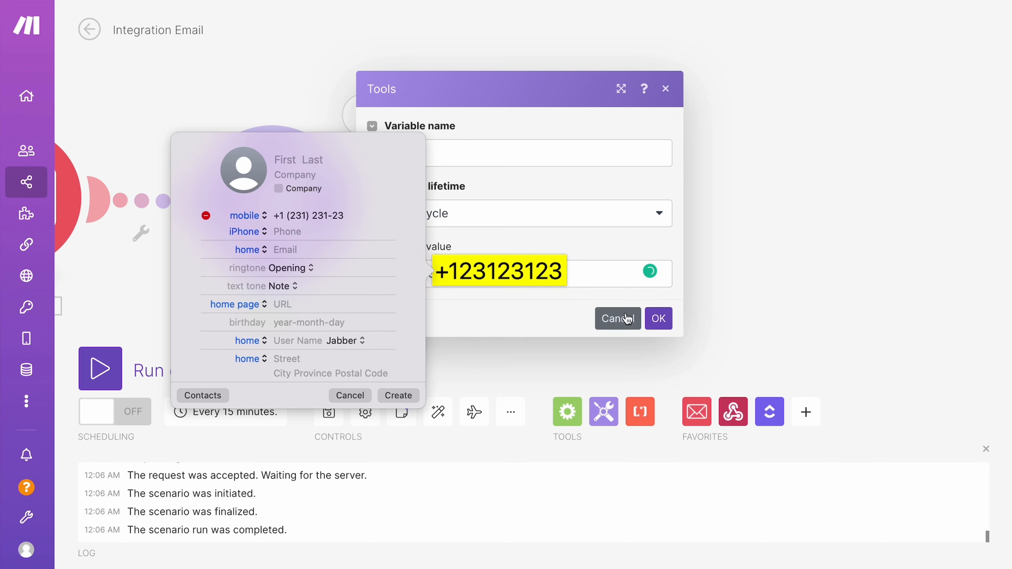
pyautogui.click(618, 318)
pyautogui.click(618, 185)
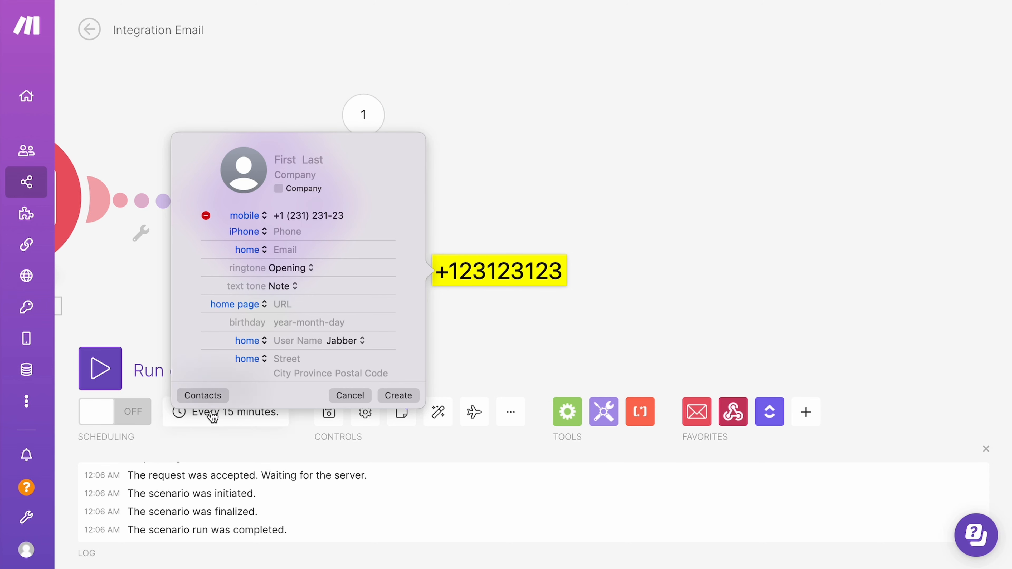
pyautogui.click(358, 393)
# Insert the space keyword after 1231 and the newline keyword before the final 123 in the test variable's value, and save the module settings
pyautogui.click(345, 191)
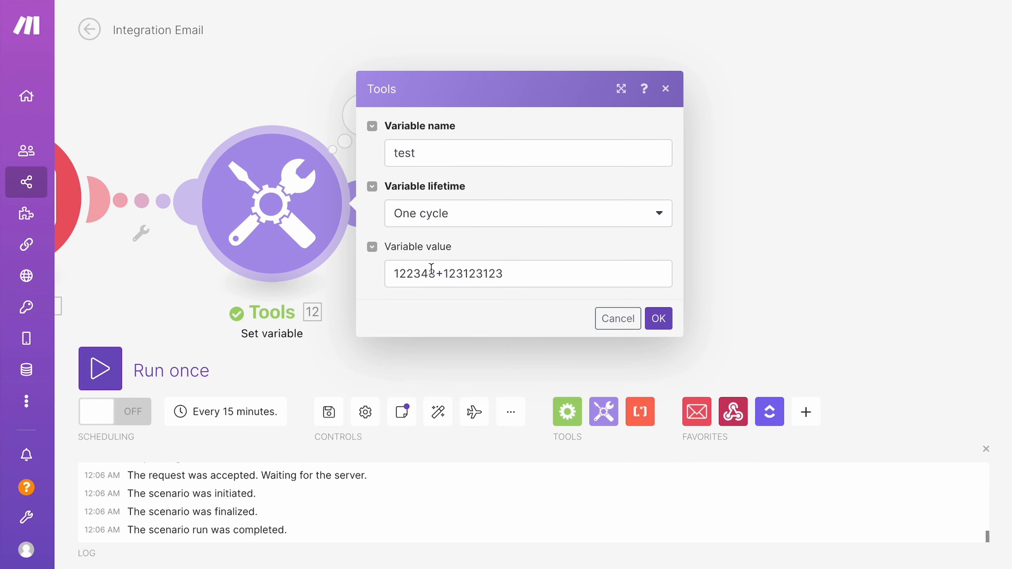
pyautogui.click(468, 274)
pyautogui.click(746, 20)
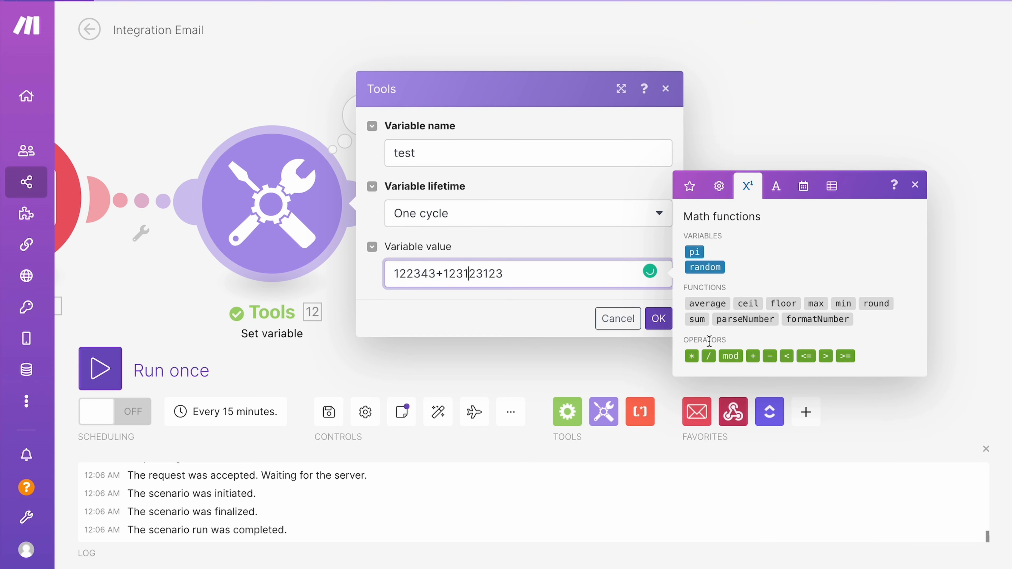
pyautogui.click(774, 190)
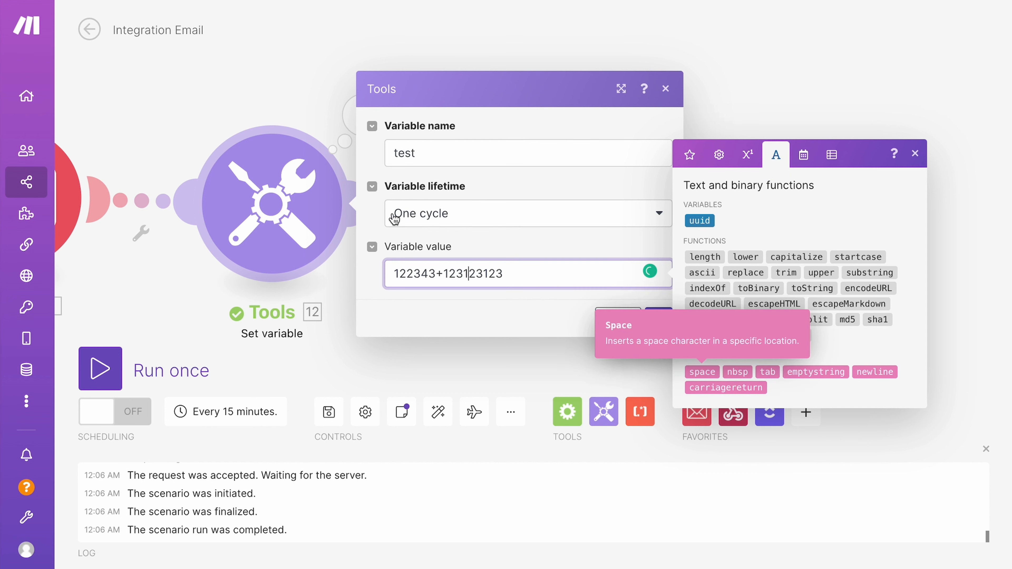
pyautogui.click(707, 369)
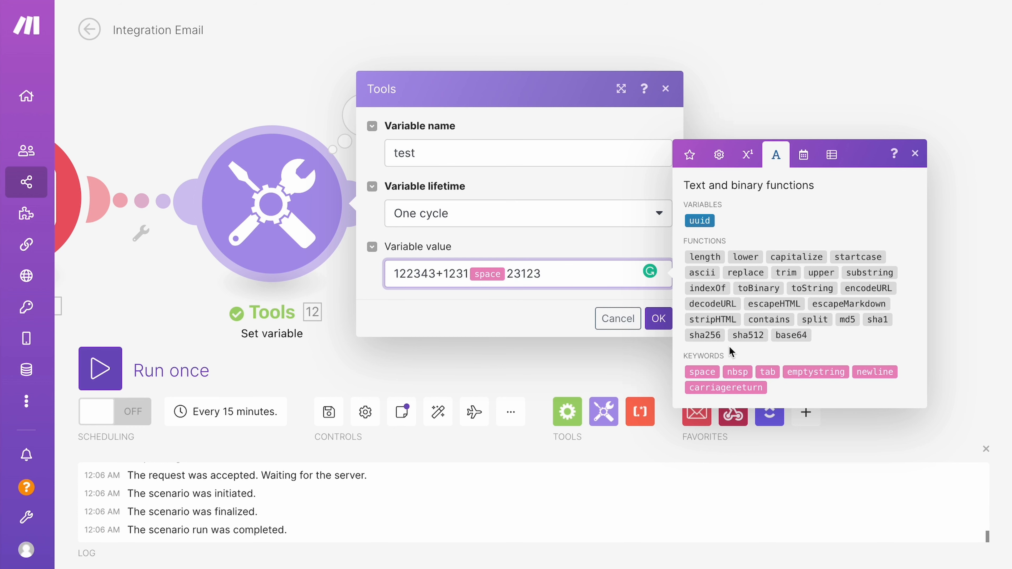
pyautogui.click(872, 372)
pyautogui.click(659, 318)
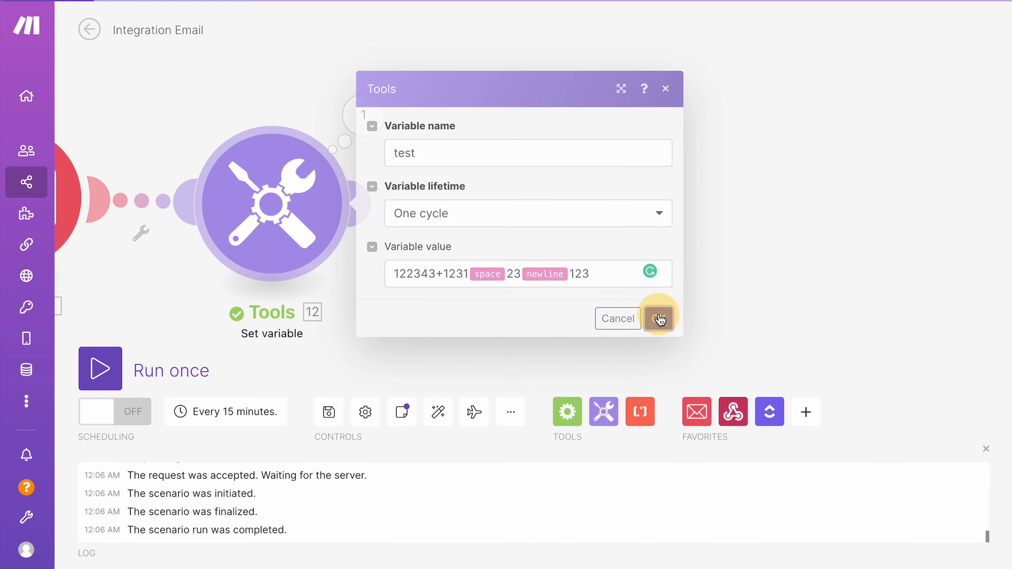
# Run only the Set variable module and examine how the space and newline keywords affect the test output, and close the run results
pyautogui.rightClick(264, 206)
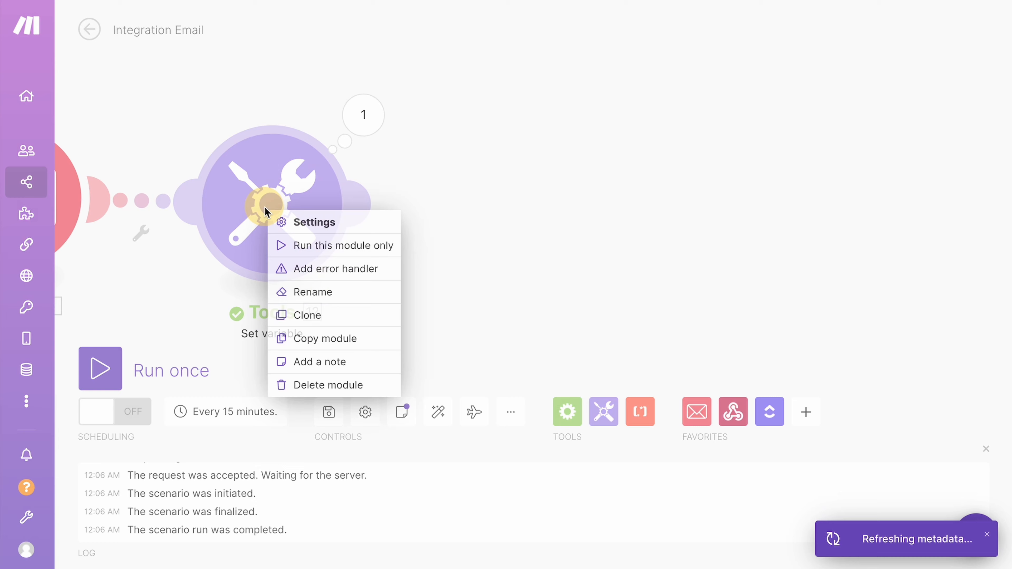
pyautogui.click(301, 245)
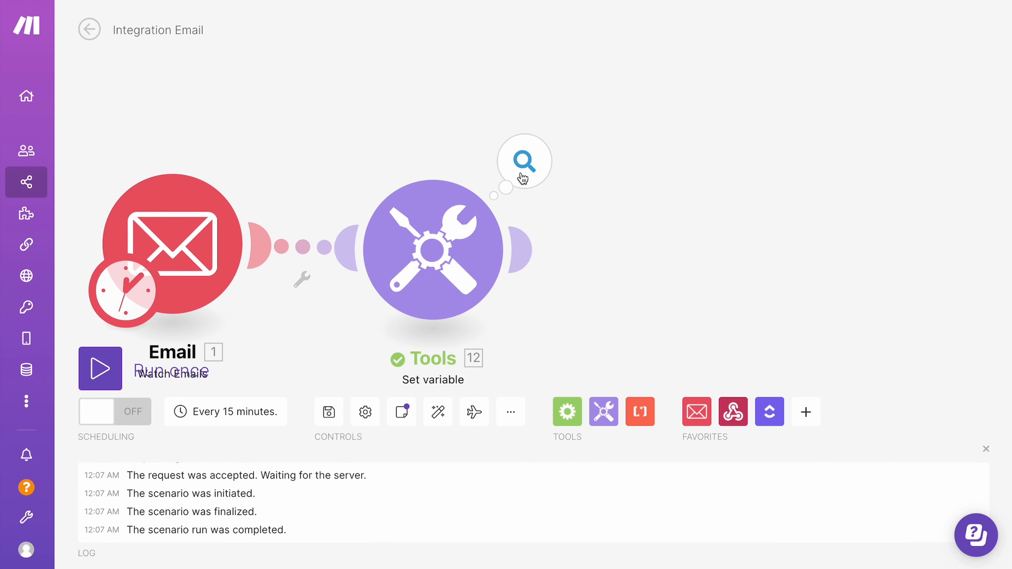
pyautogui.click(518, 176)
pyautogui.moveTo(660, 255); pyautogui.dragTo(649, 252)
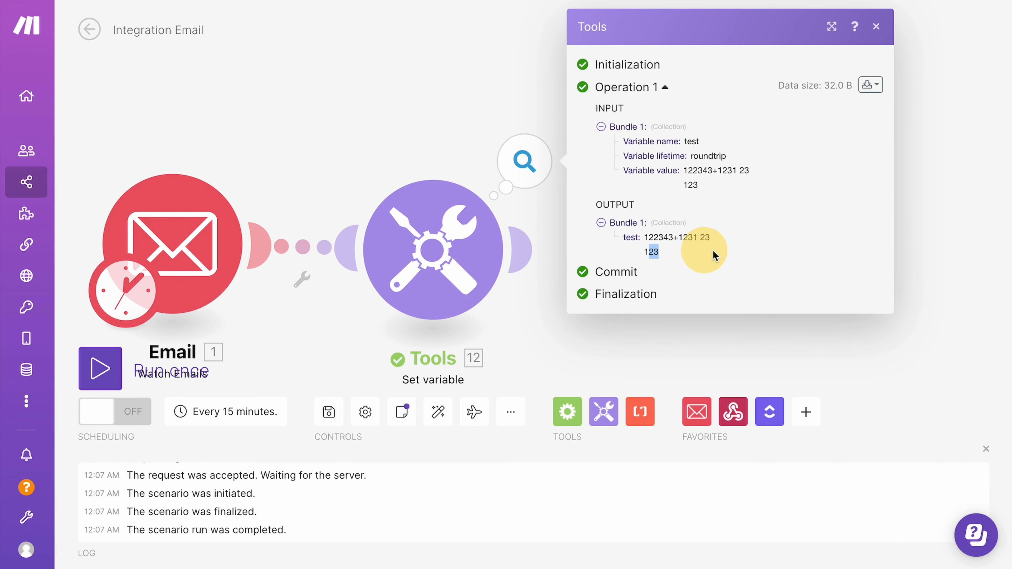
pyautogui.click(281, 123)
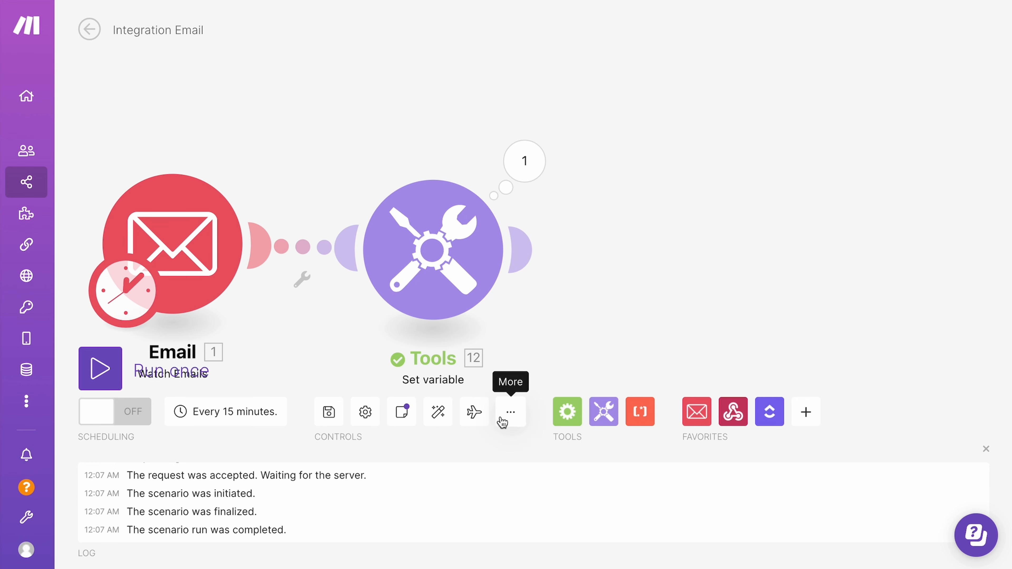
# Reopen the Set variable settings and review the mappable email fields plus the general, math, text, date and array functions for the variable value
pyautogui.click(301, 122)
pyautogui.moveTo(302, 121); pyautogui.dragTo(379, 79)
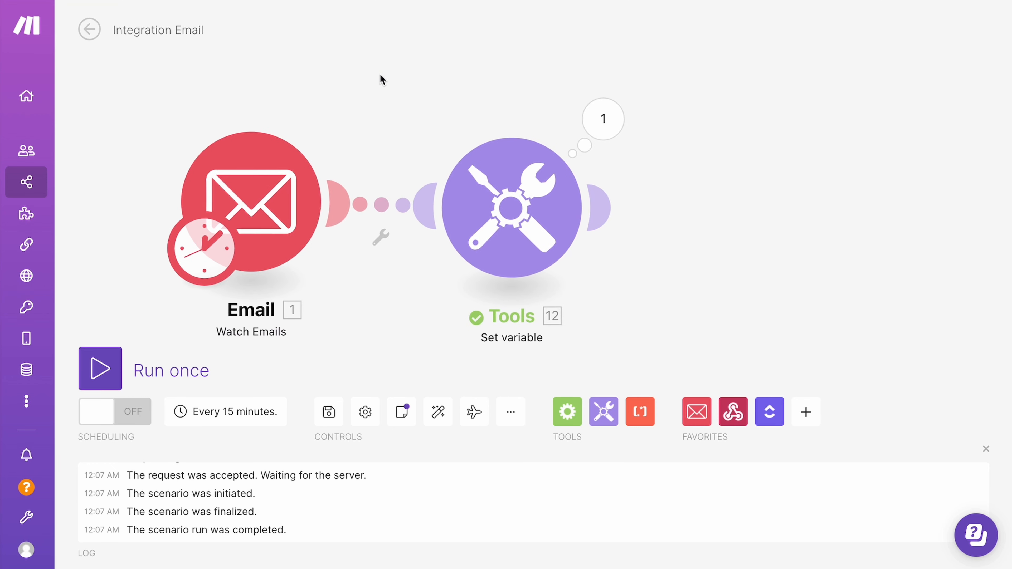
pyautogui.click(500, 185)
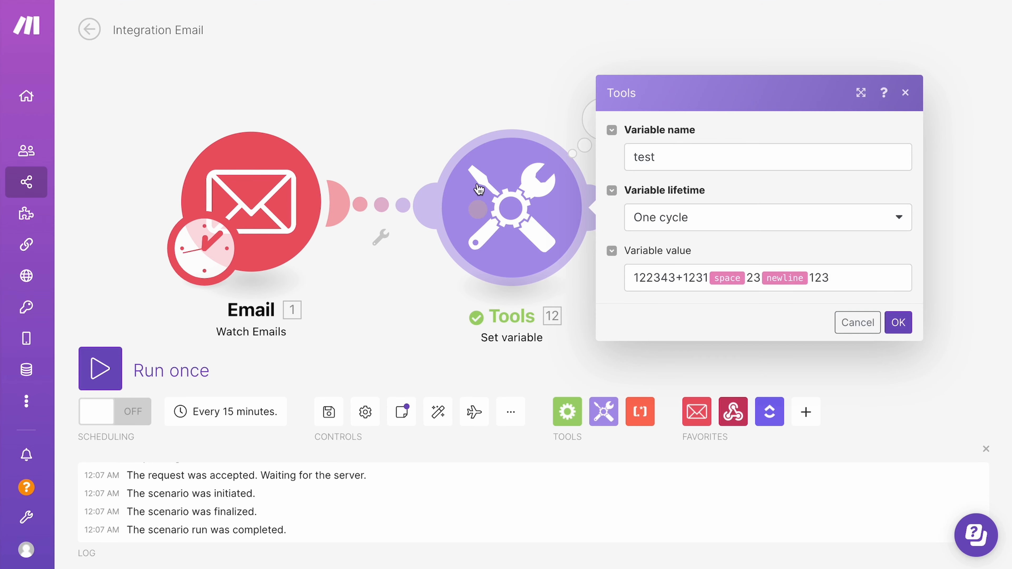
pyautogui.click(851, 282)
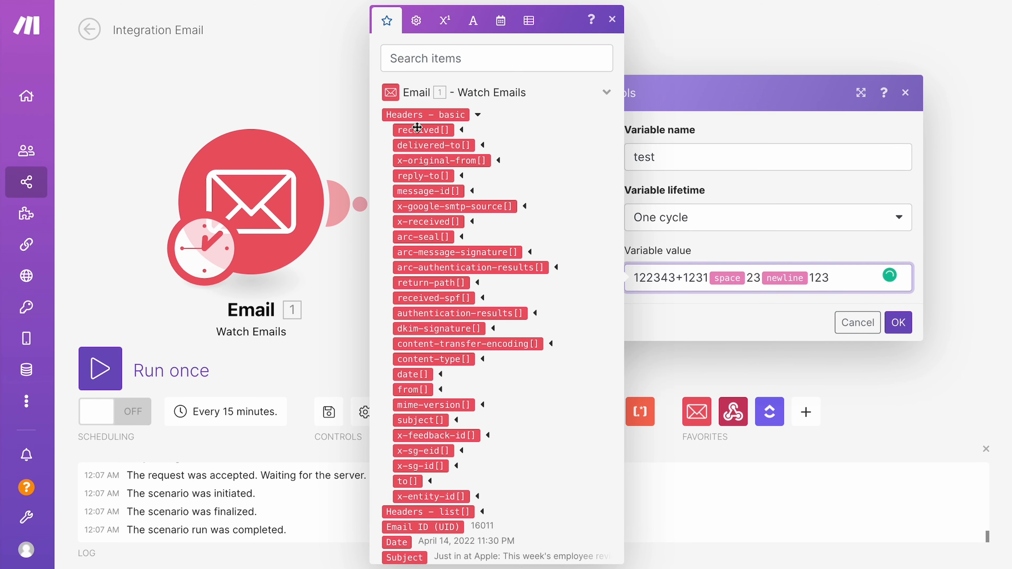
pyautogui.scroll(-5, 489, 338)
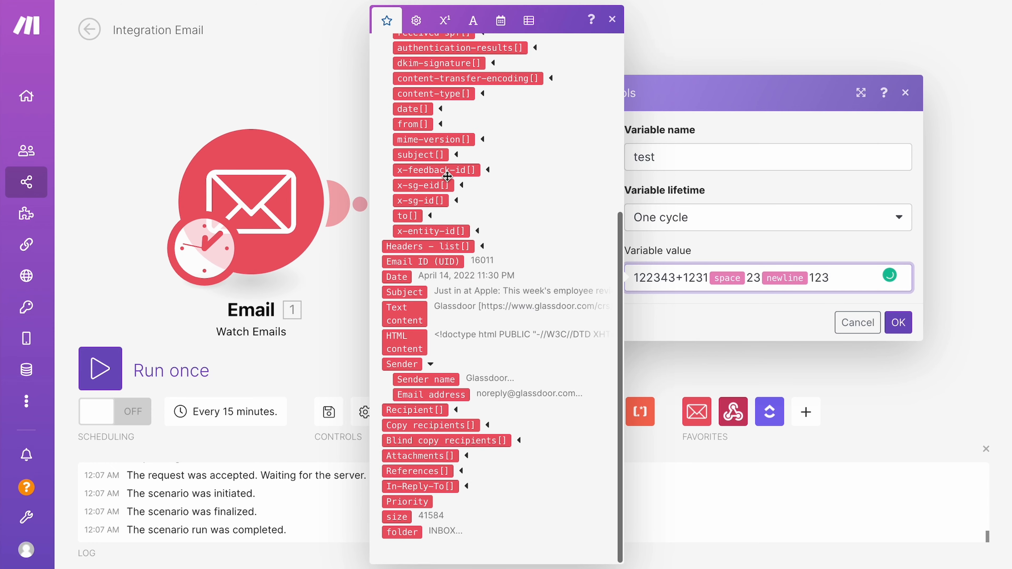
pyautogui.scroll(5, 413, 93)
pyautogui.click(418, 21)
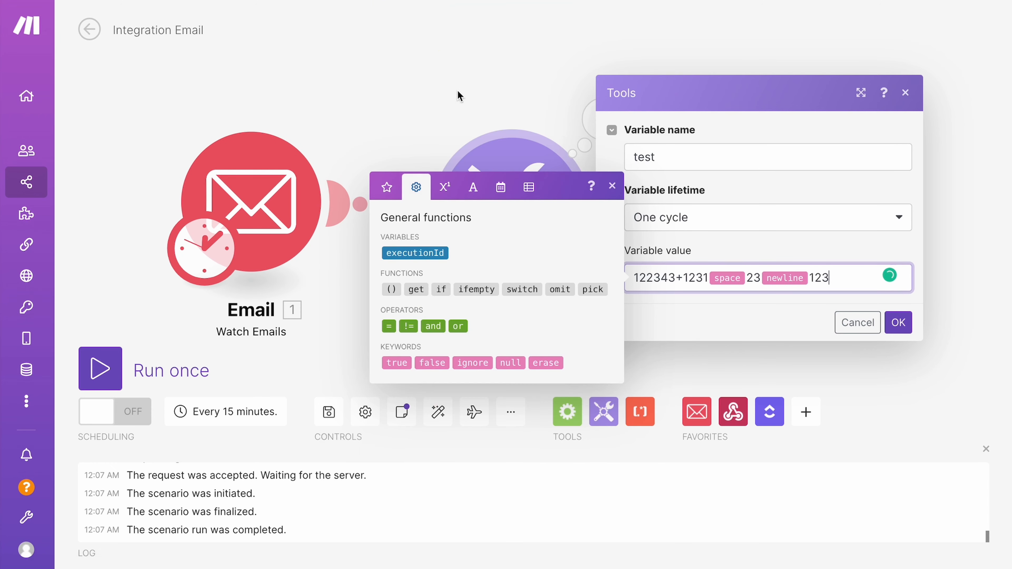
pyautogui.click(445, 188)
pyautogui.click(477, 193)
pyautogui.click(501, 158)
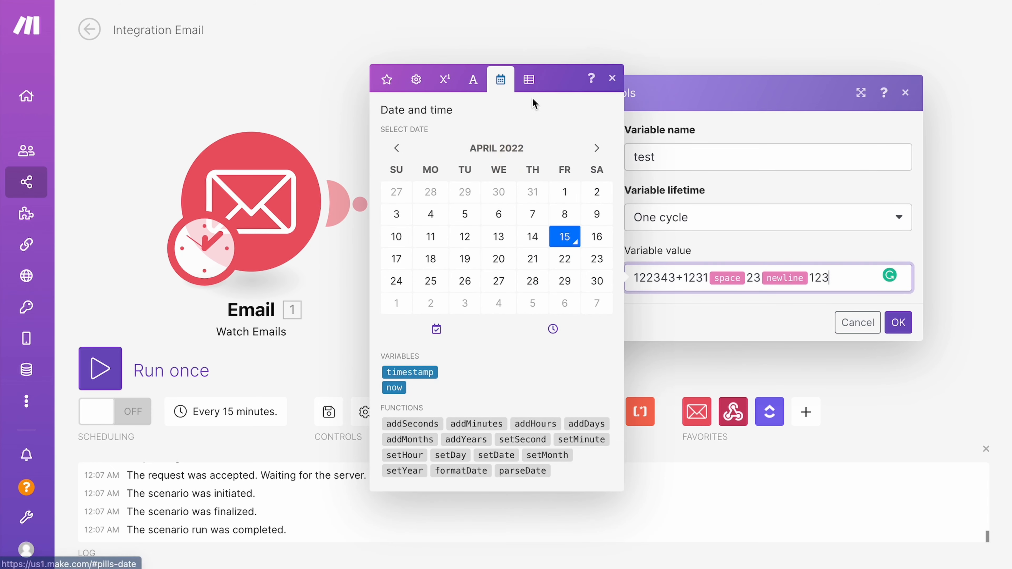
pyautogui.click(529, 79)
# Revisit the email fields and the general, math and text functions, and cancel the Set variable settings
pyautogui.click(397, 205)
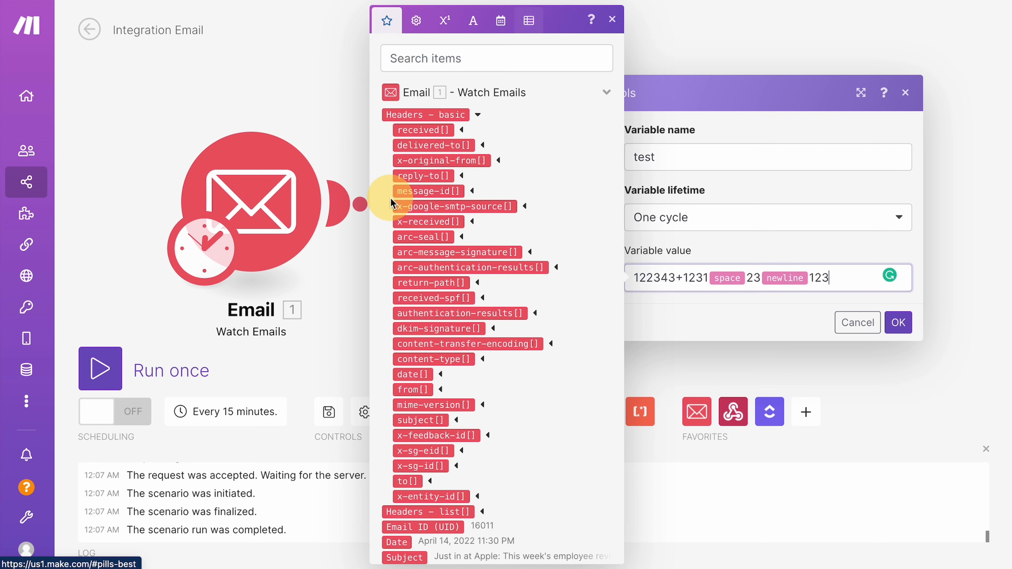
pyautogui.click(414, 17)
pyautogui.click(445, 187)
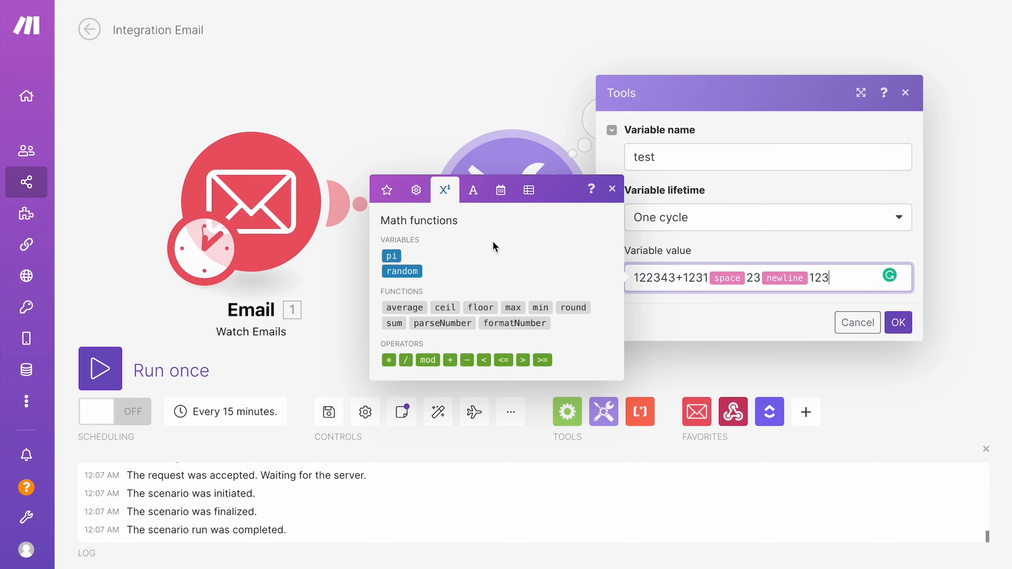
pyautogui.click(474, 191)
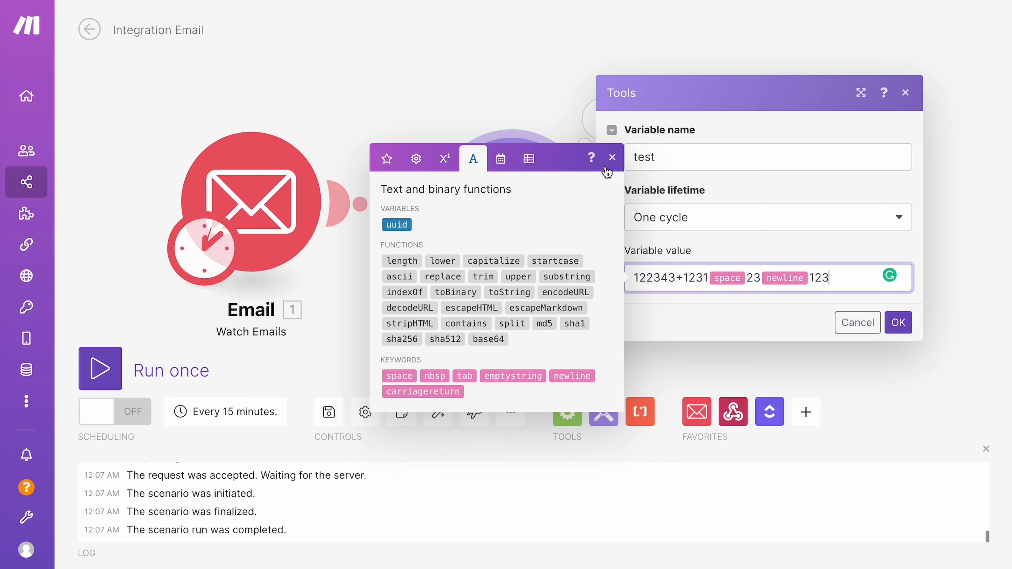
pyautogui.click(611, 158)
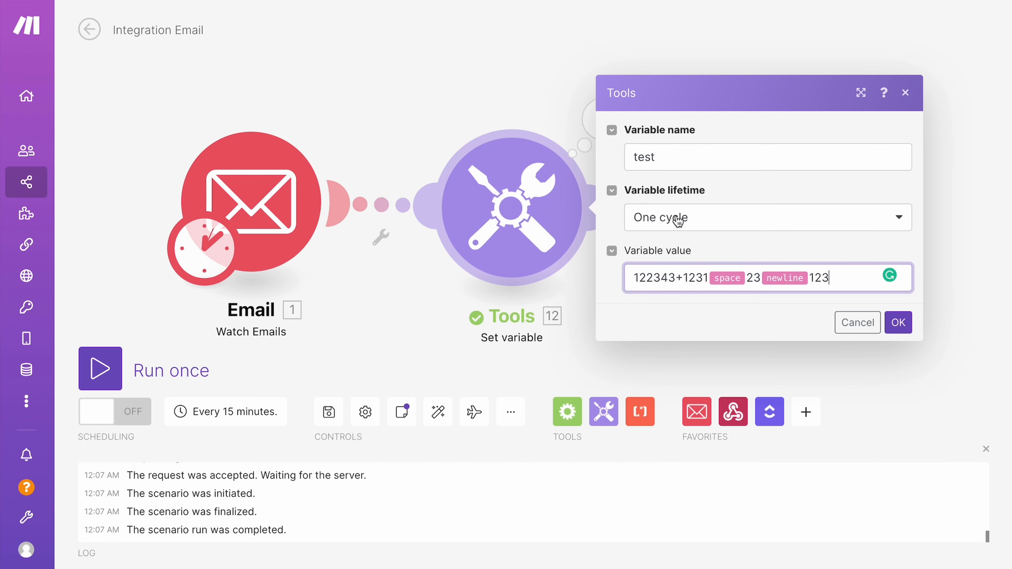
pyautogui.click(847, 283)
pyautogui.click(856, 322)
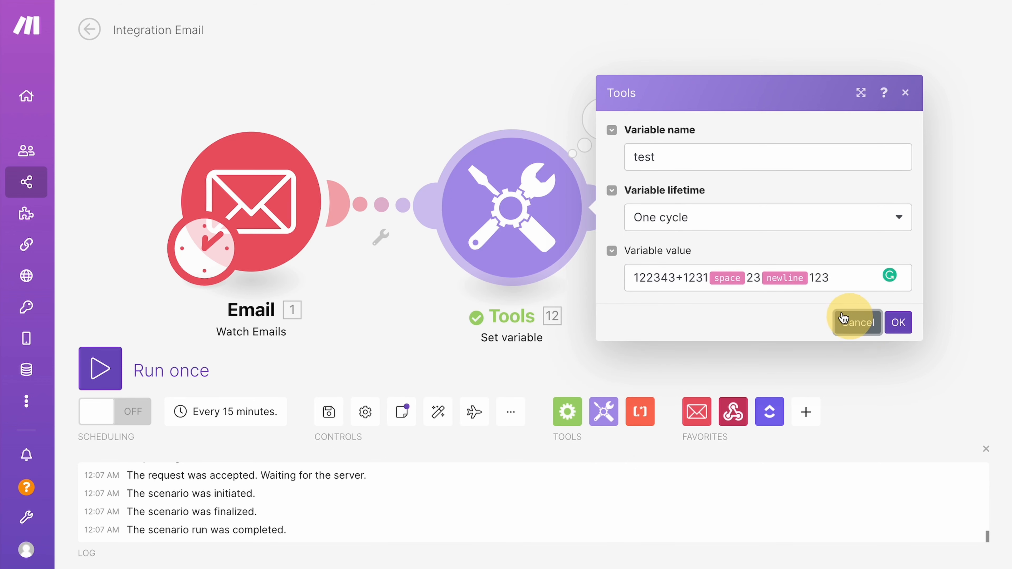
pyautogui.click(854, 322)
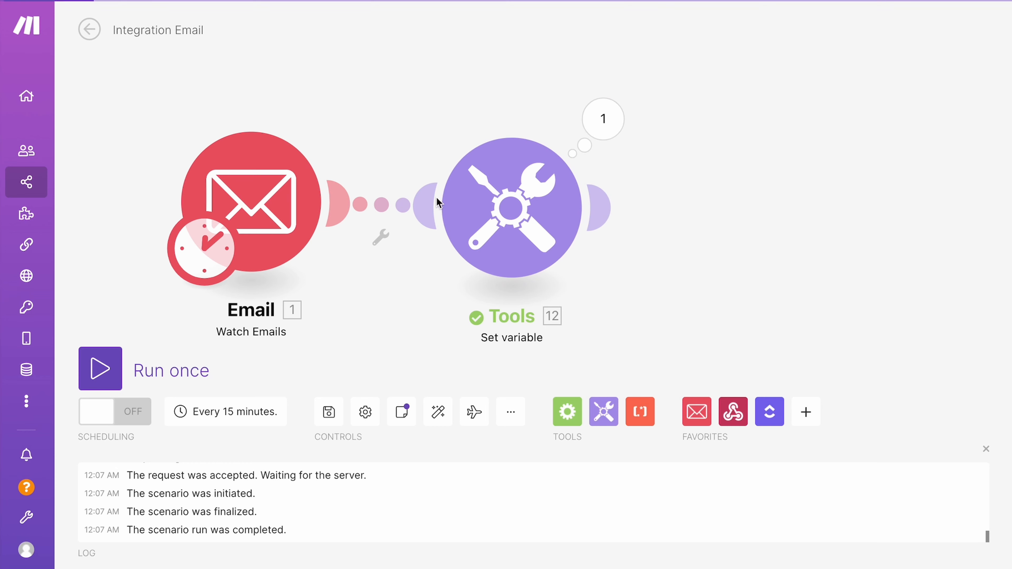
pyautogui.moveTo(127, 184); pyautogui.dragTo(277, 177)
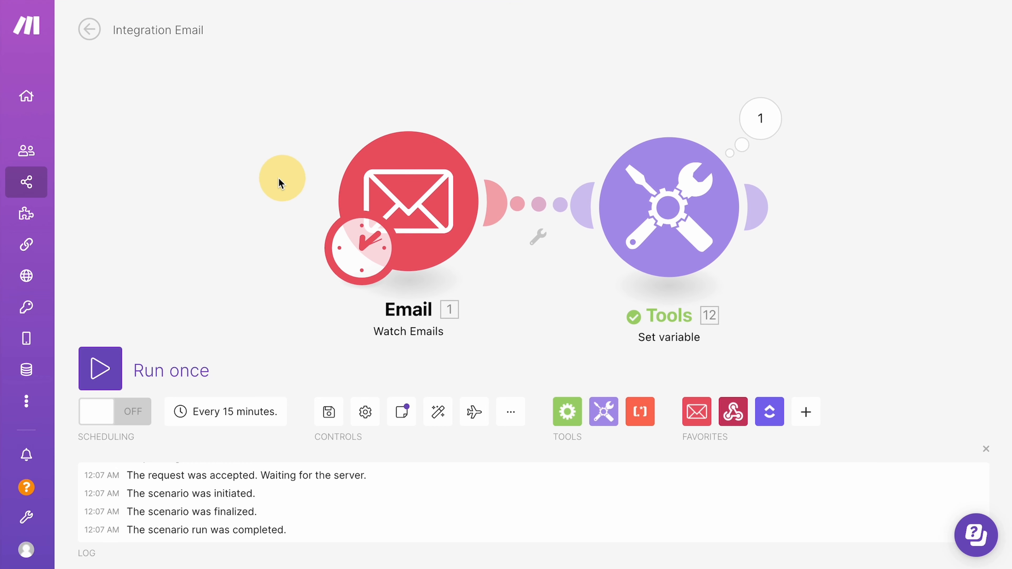
pyautogui.scroll(-3, 310, 206)
pyautogui.moveTo(305, 113); pyautogui.dragTo(447, 165)
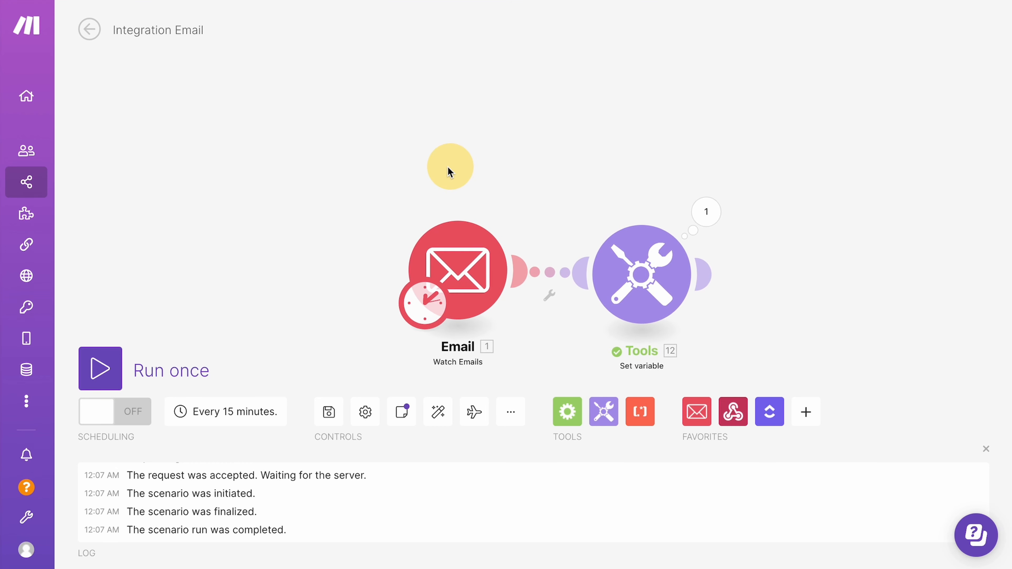
pyautogui.moveTo(510, 158); pyautogui.dragTo(432, 121)
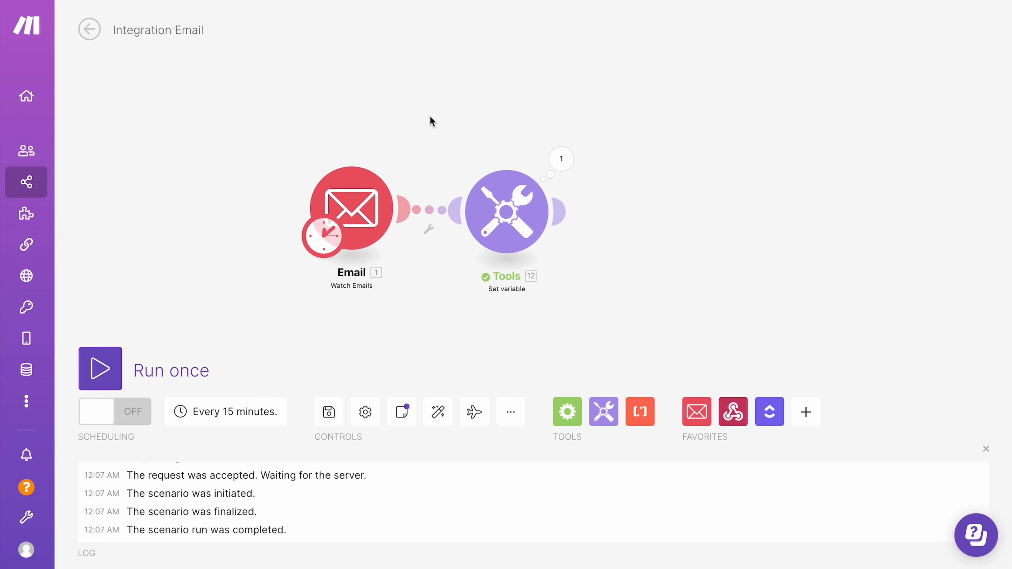
pyautogui.scroll(2, 429, 117)
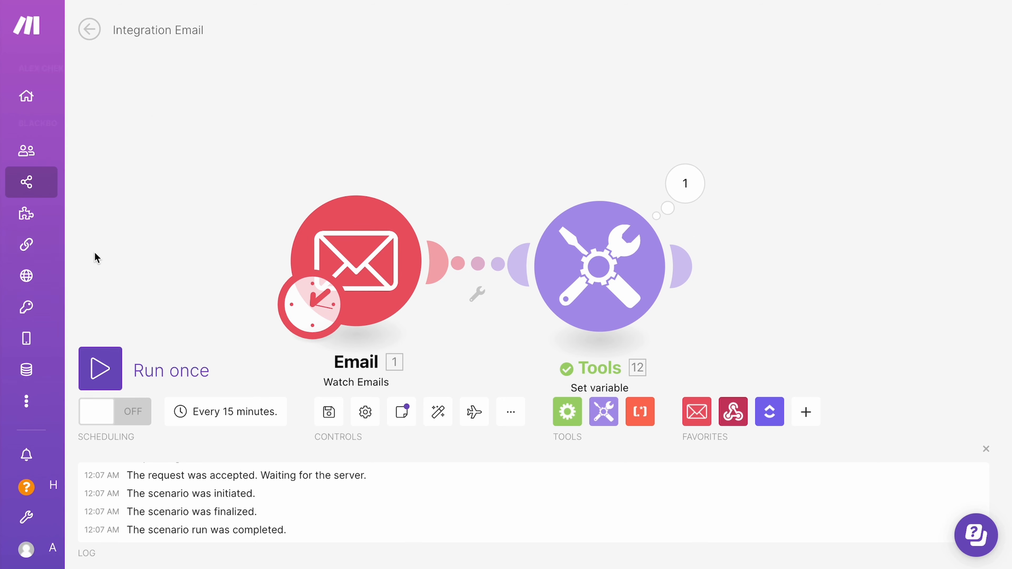
pyautogui.moveTo(26, 162)
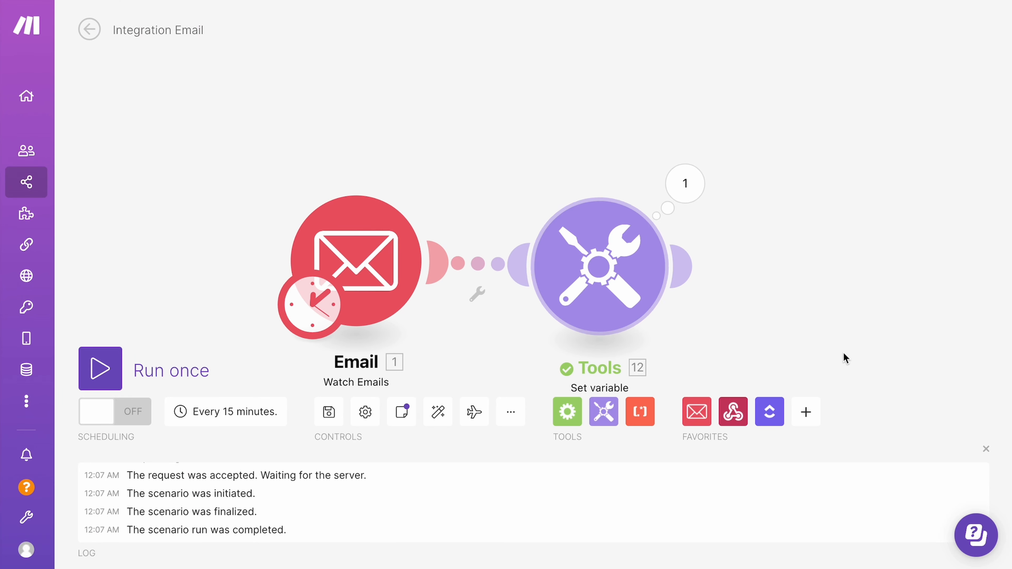
pyautogui.moveTo(585, 297)
pyautogui.mouseDown()
pyautogui.moveTo(671, 289)
pyautogui.moveTo(593, 287)
pyautogui.mouseUp()
pyautogui.moveTo(35, 187)
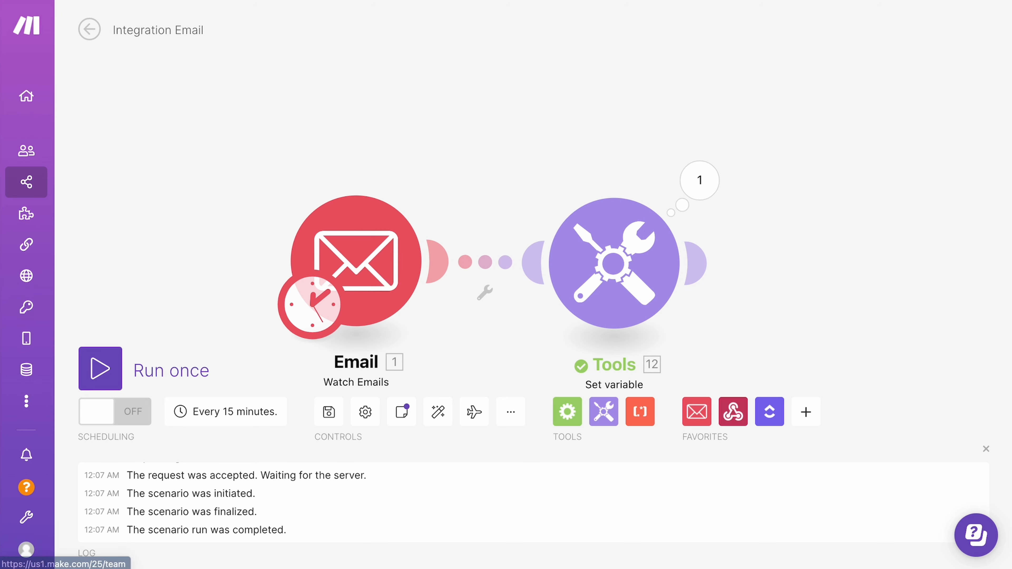